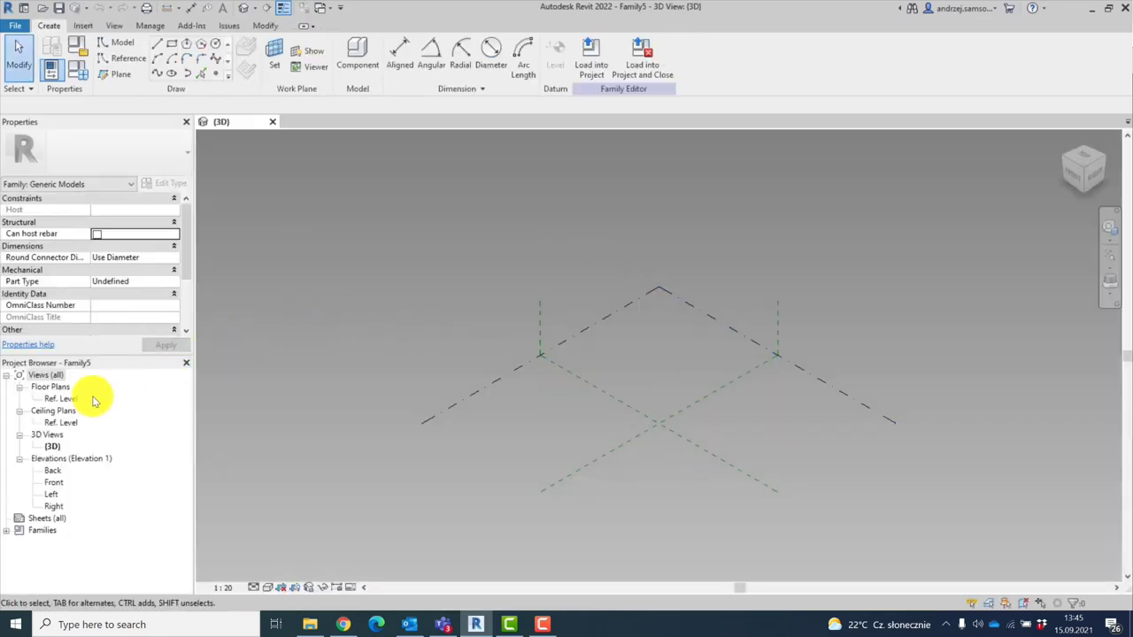
# In the Ref. Level floor plan, draw a vertical reference plane about 7003 mm left of the centre plane, crossing the horizontal one
pyautogui.doubleClick(66, 399)
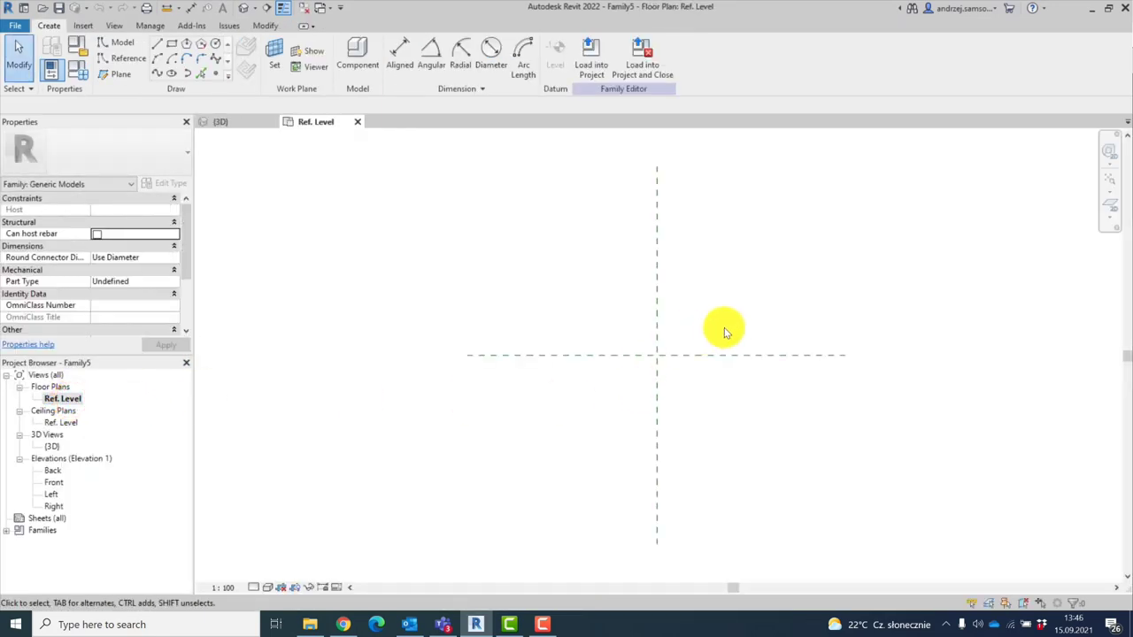
pyautogui.scroll(-1, 655, 301)
pyautogui.click(113, 76)
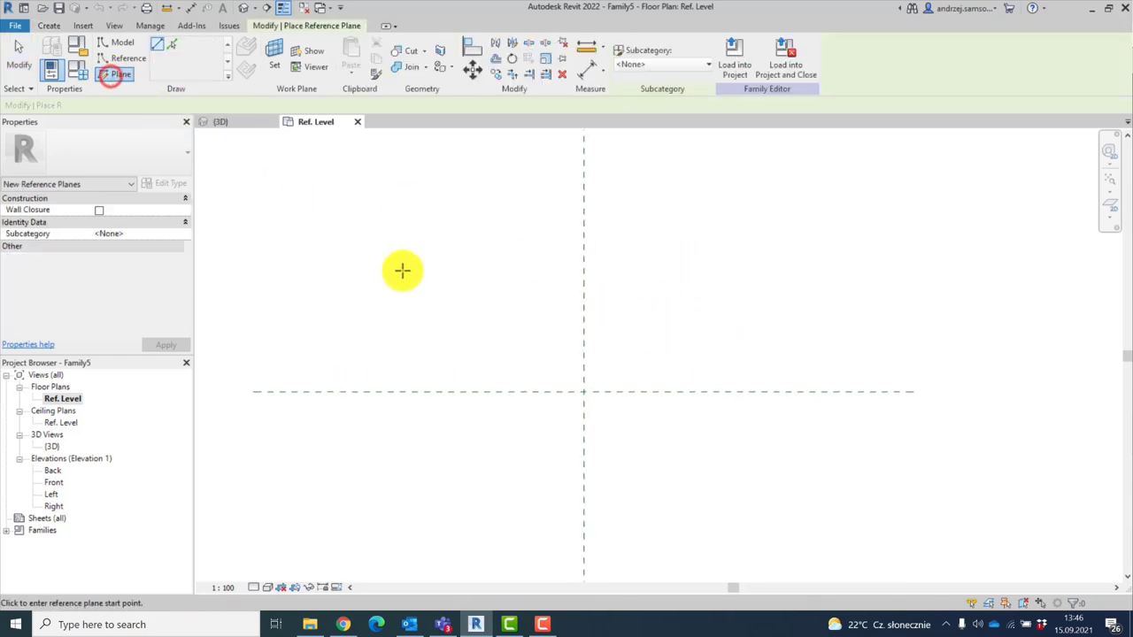
pyautogui.scroll(-2, 411, 270)
pyautogui.click(421, 243)
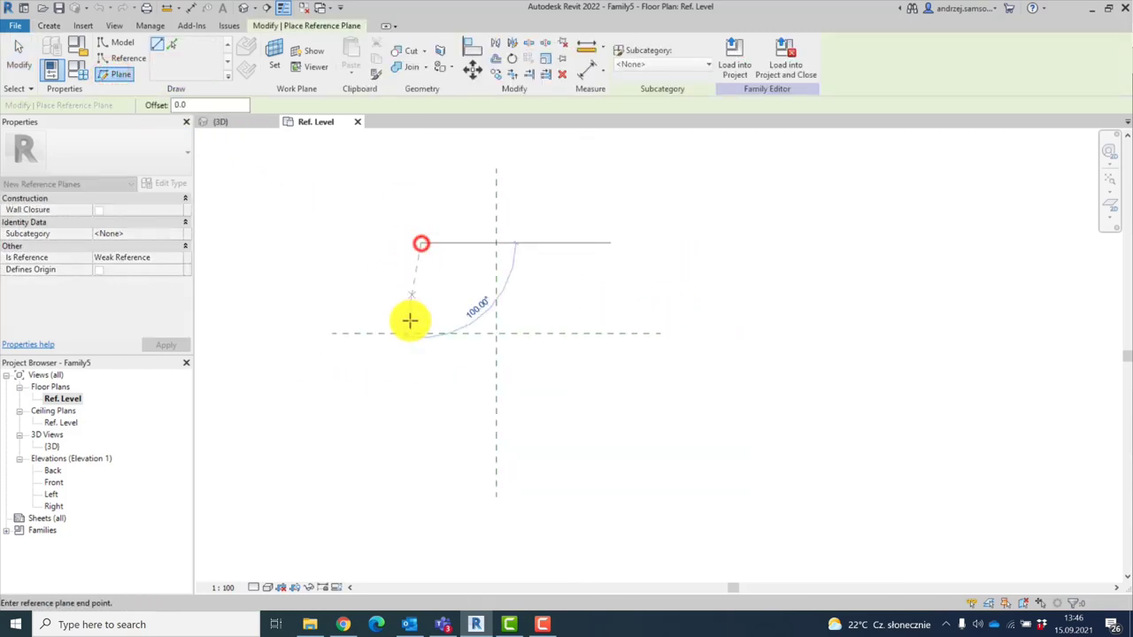
pyautogui.click(420, 400)
# Draw a horizontal reference plane about 9160 mm below the horizontal centre plane, crossing the vertical centre plane
pyautogui.scroll(2, 470, 312)
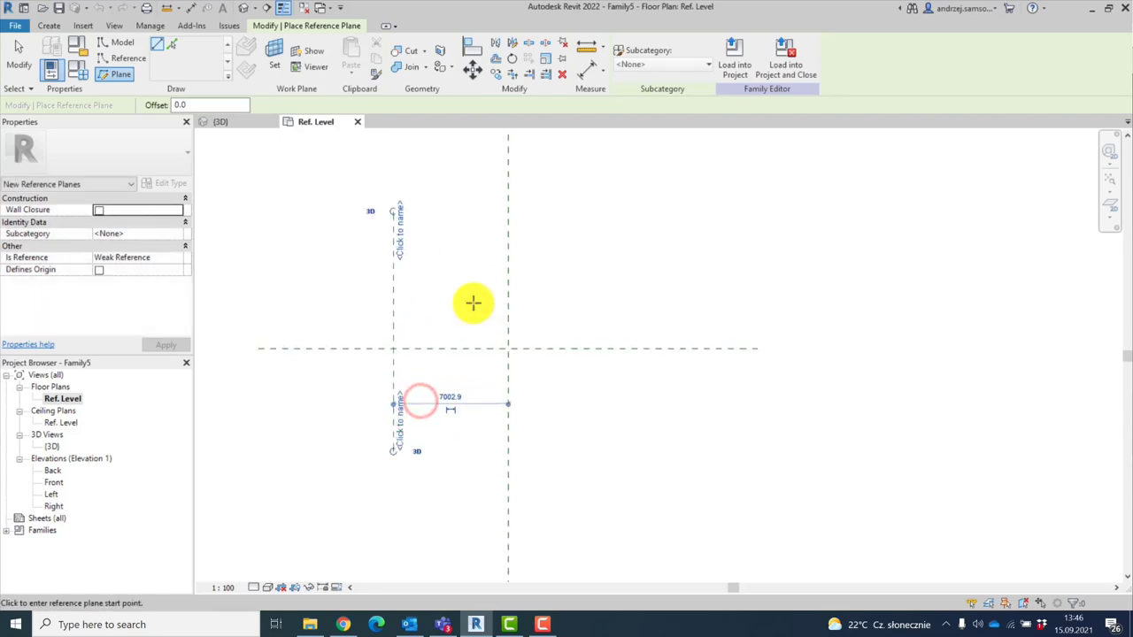
pyautogui.click(332, 499)
pyautogui.click(655, 500)
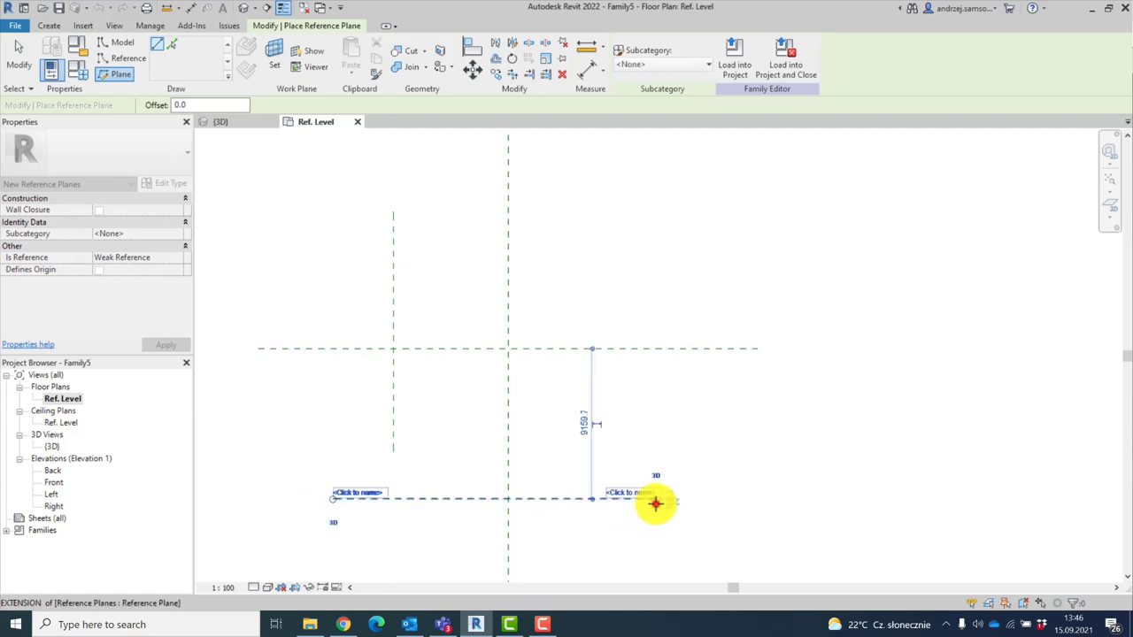
pyautogui.click(460, 404)
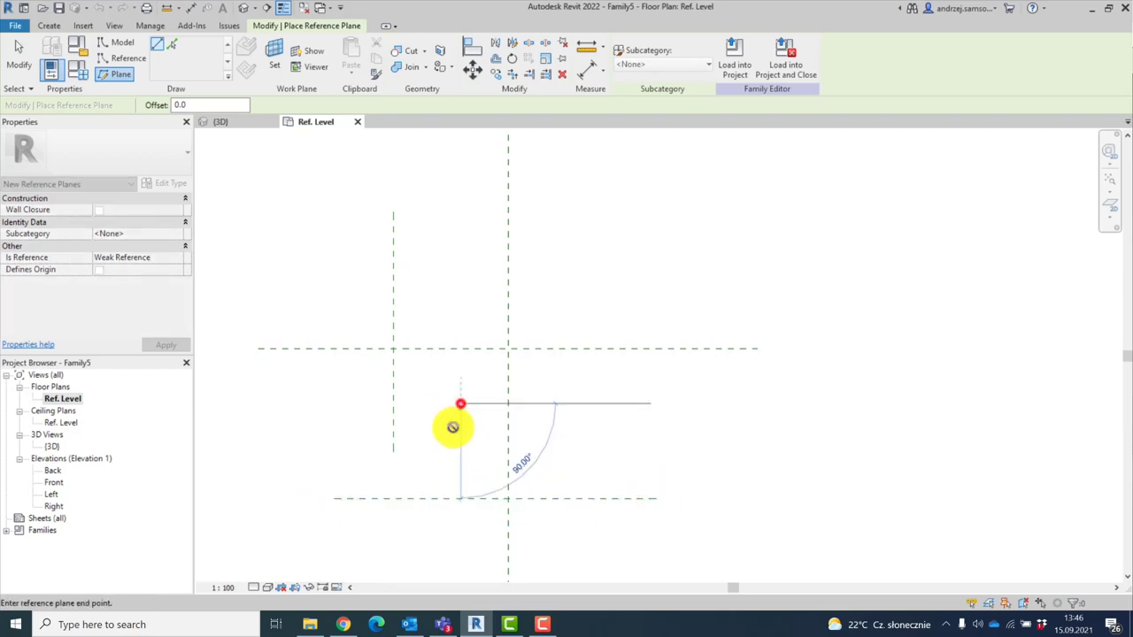
pyautogui.click(457, 562)
pyautogui.press('Escape')
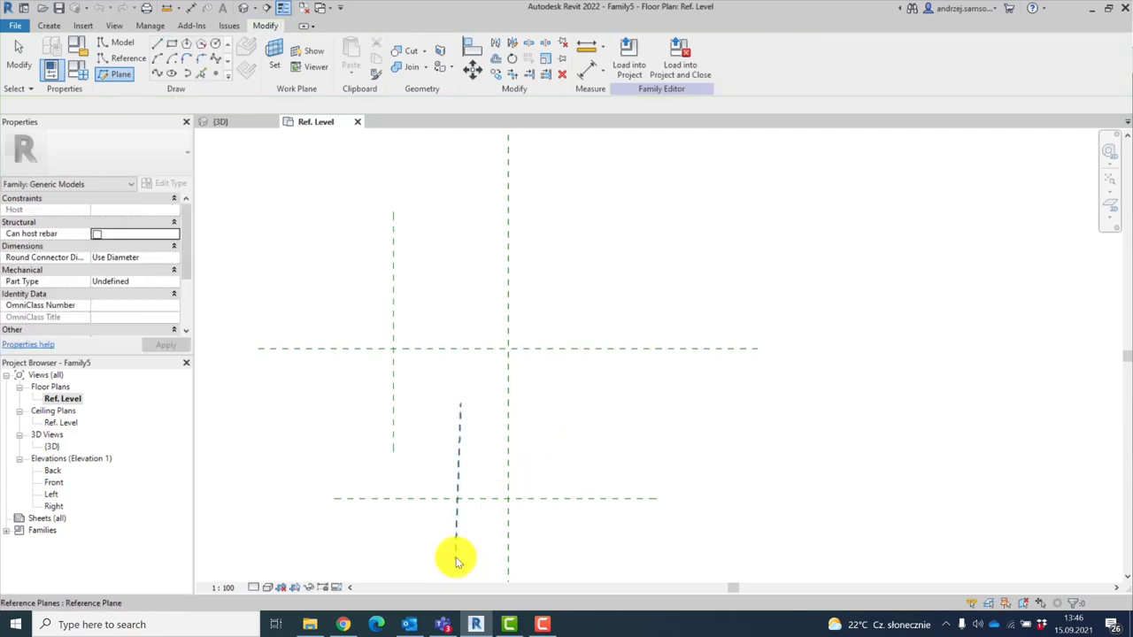
pyautogui.click(456, 559)
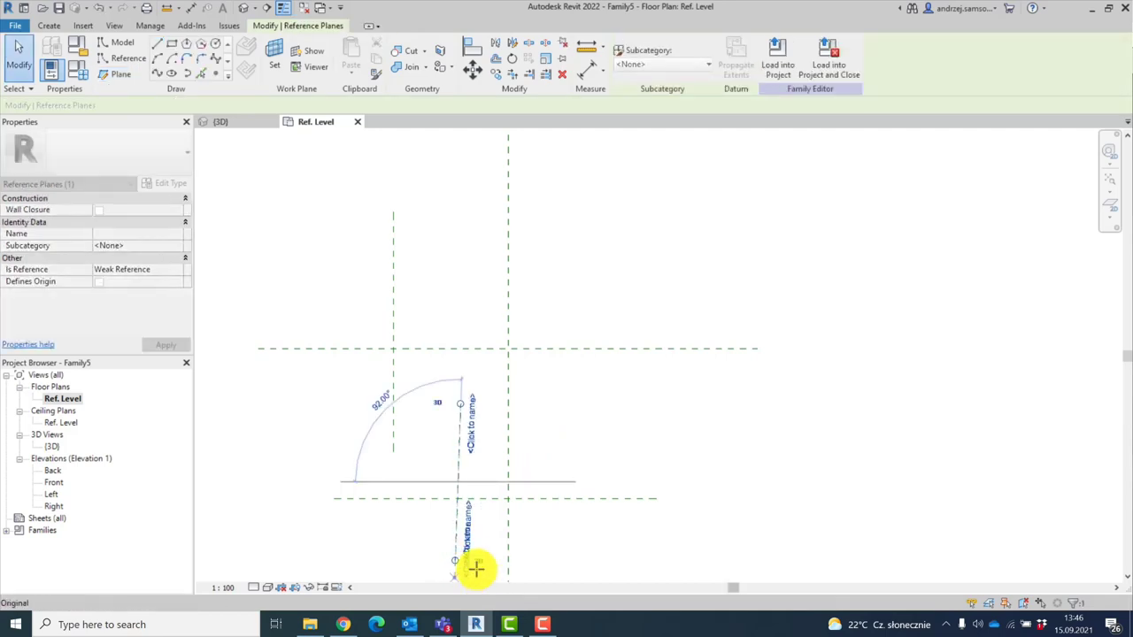
pyautogui.click(443, 304)
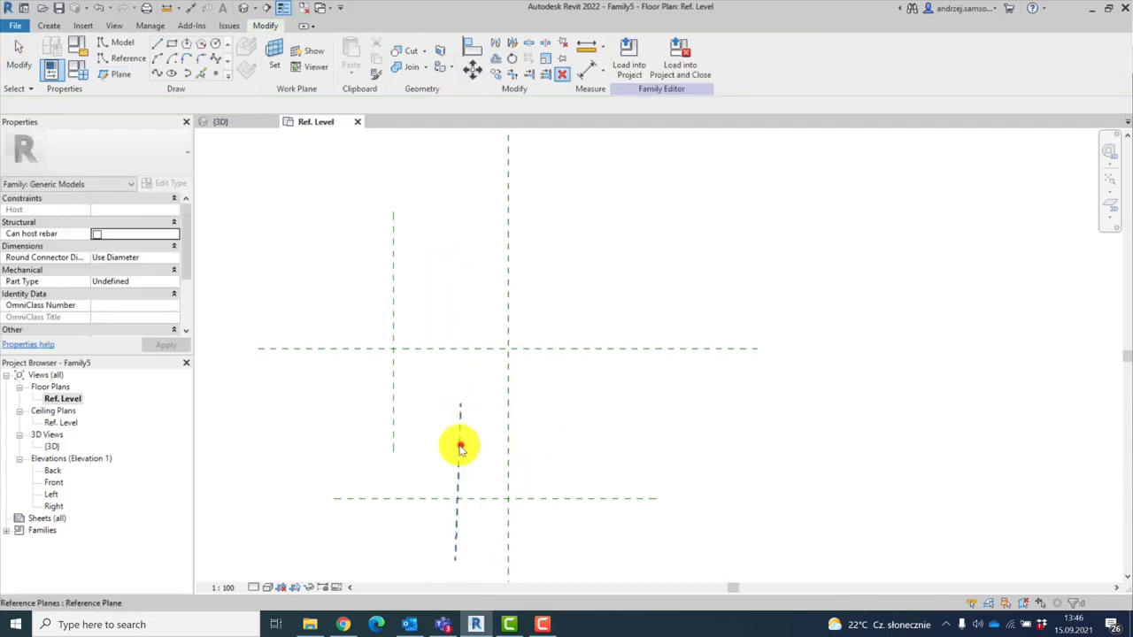
pyautogui.click(460, 449)
pyautogui.press('Delete')
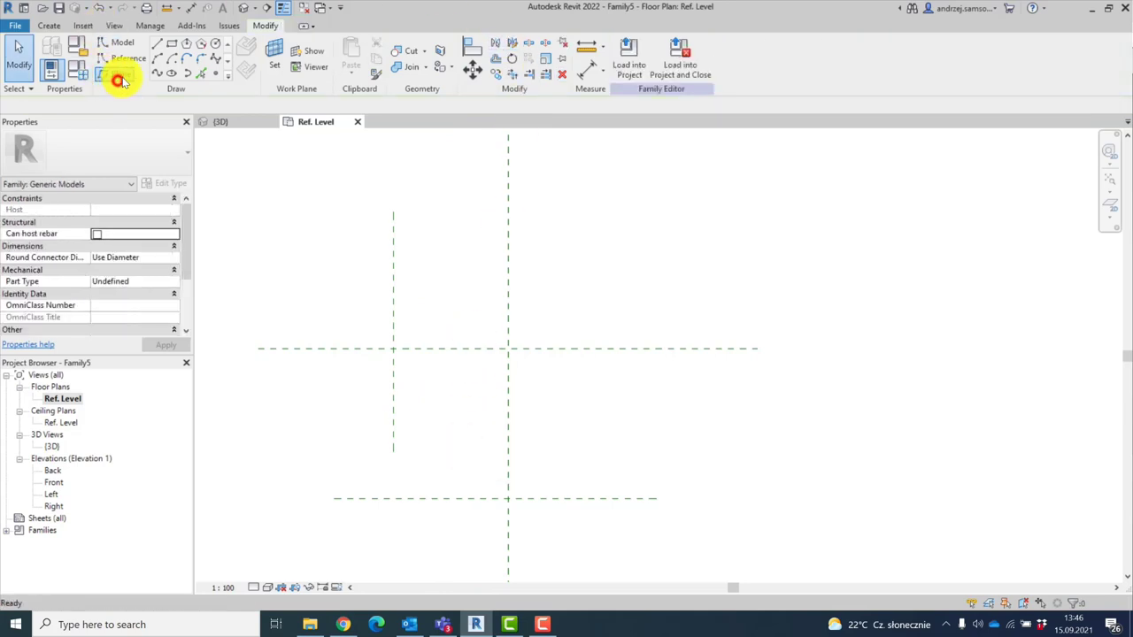
# Draw a short vertical reference plane across the lower horizontal plane, about 2622 mm left of the centre plane
pyautogui.click(120, 80)
pyautogui.click(464, 420)
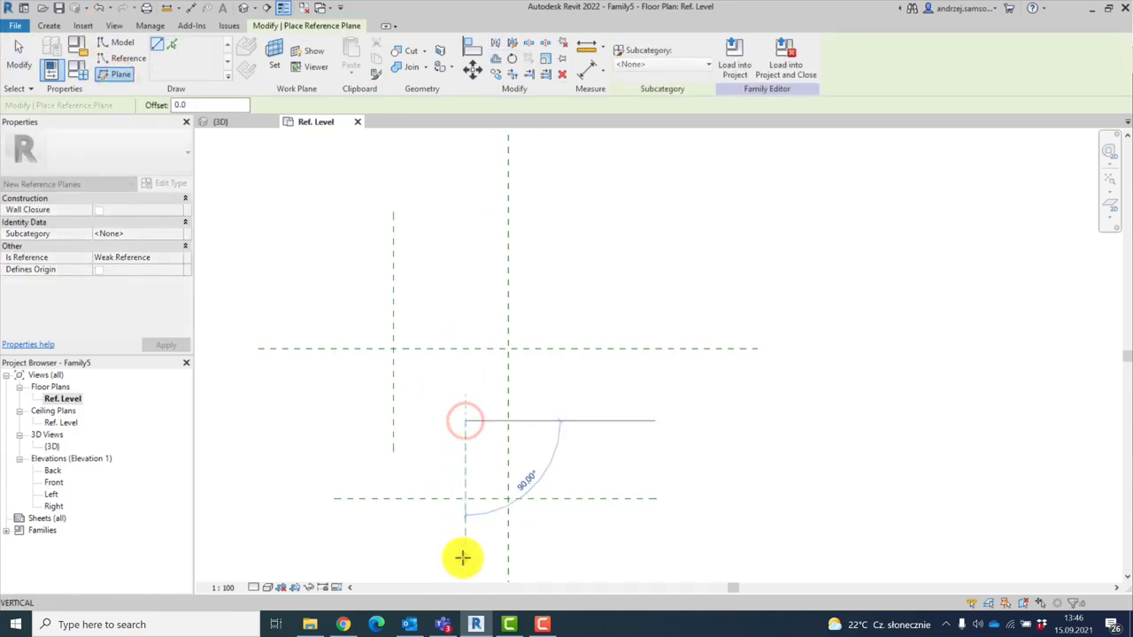
pyautogui.click(462, 558)
pyautogui.press('Escape')
pyautogui.press('Escape')
# Mirror a copy of the upper-left vertical reference plane about the vertical centre plane
pyautogui.moveTo(431, 423); pyautogui.dragTo(392, 404)
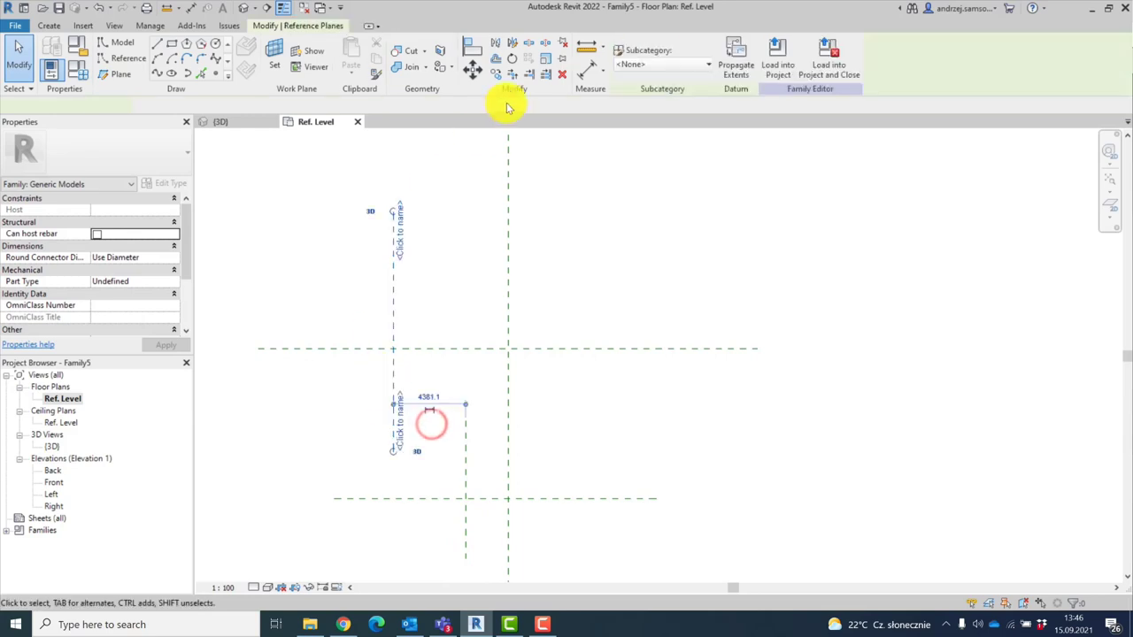
pyautogui.click(498, 45)
pyautogui.click(508, 189)
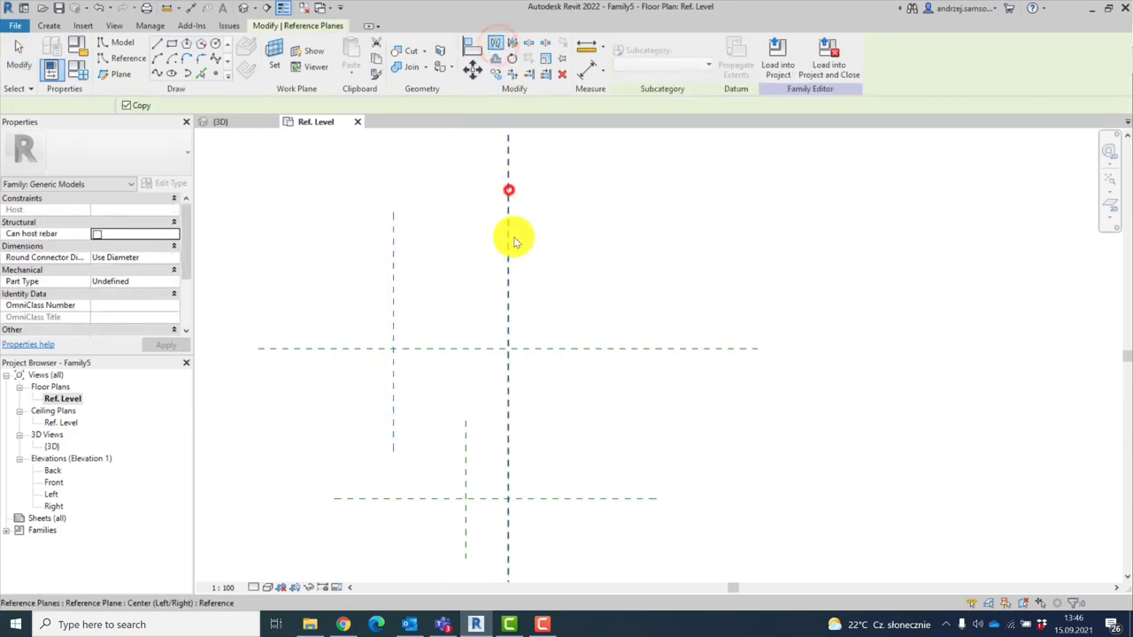
# Mirror a copy of the short lower vertical reference plane about the vertical centre plane
pyautogui.click(498, 43)
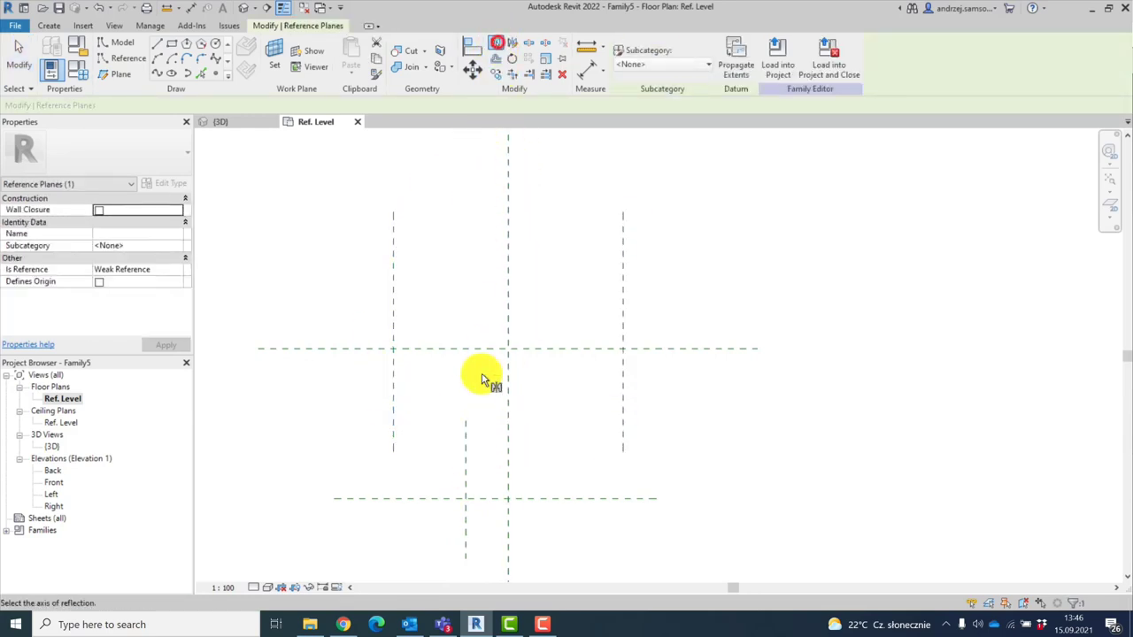
pyautogui.click(465, 462)
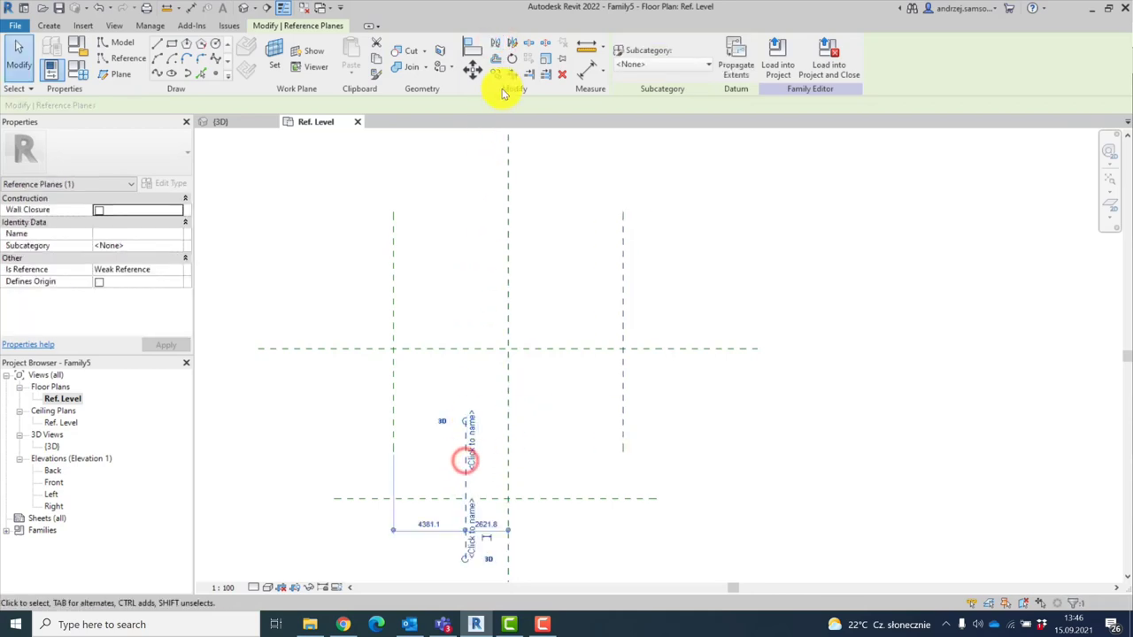
pyautogui.click(495, 42)
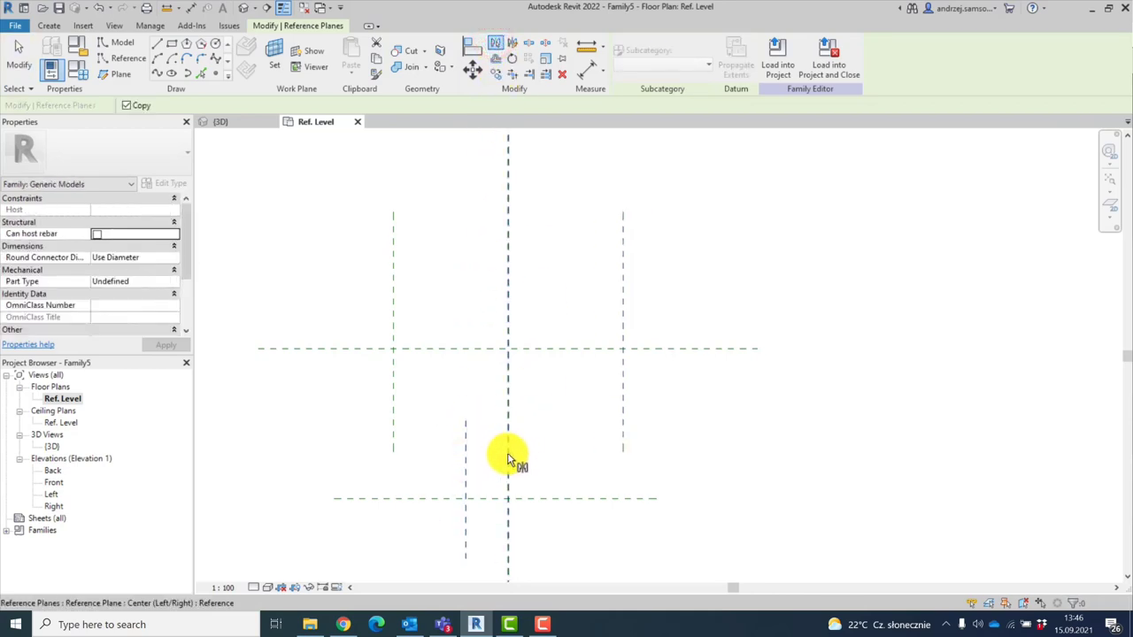
pyautogui.click(508, 456)
pyautogui.click(580, 428)
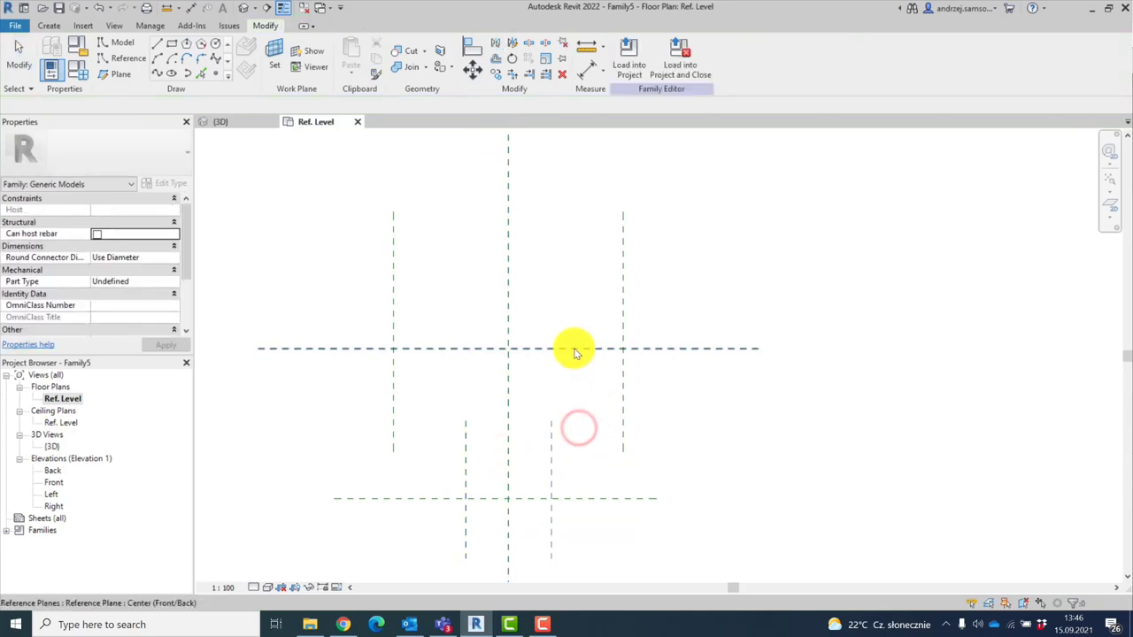
# Place an aligned dimension across the two upper vertical reference planes and the centre plane, and make its segments equal
pyautogui.scroll(2, 540, 335)
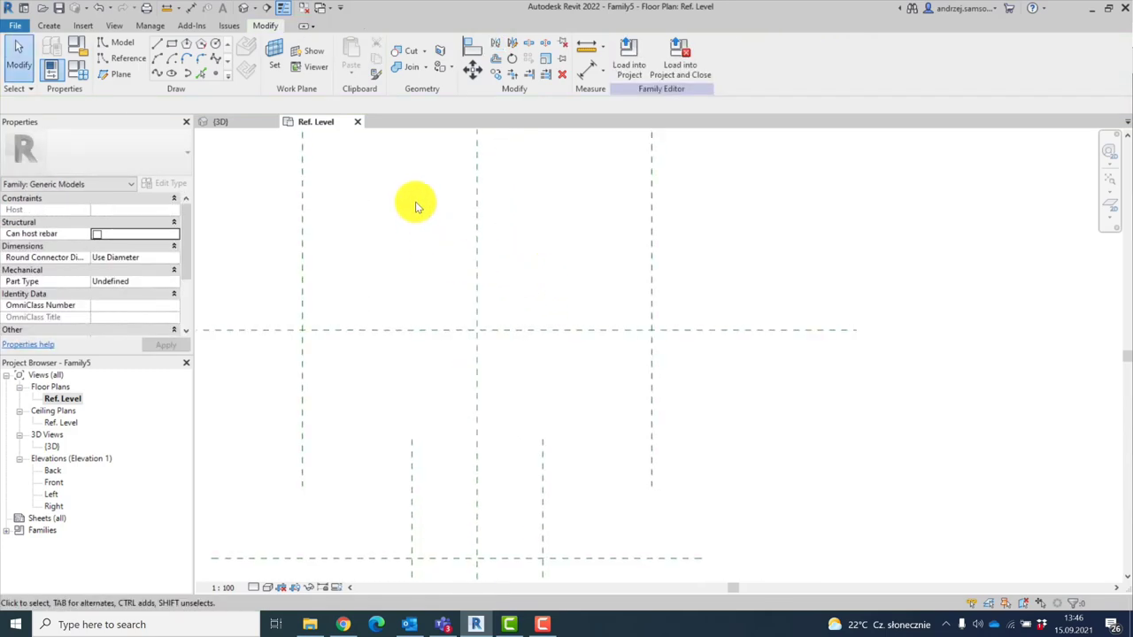
pyautogui.click(584, 70)
pyautogui.click(302, 312)
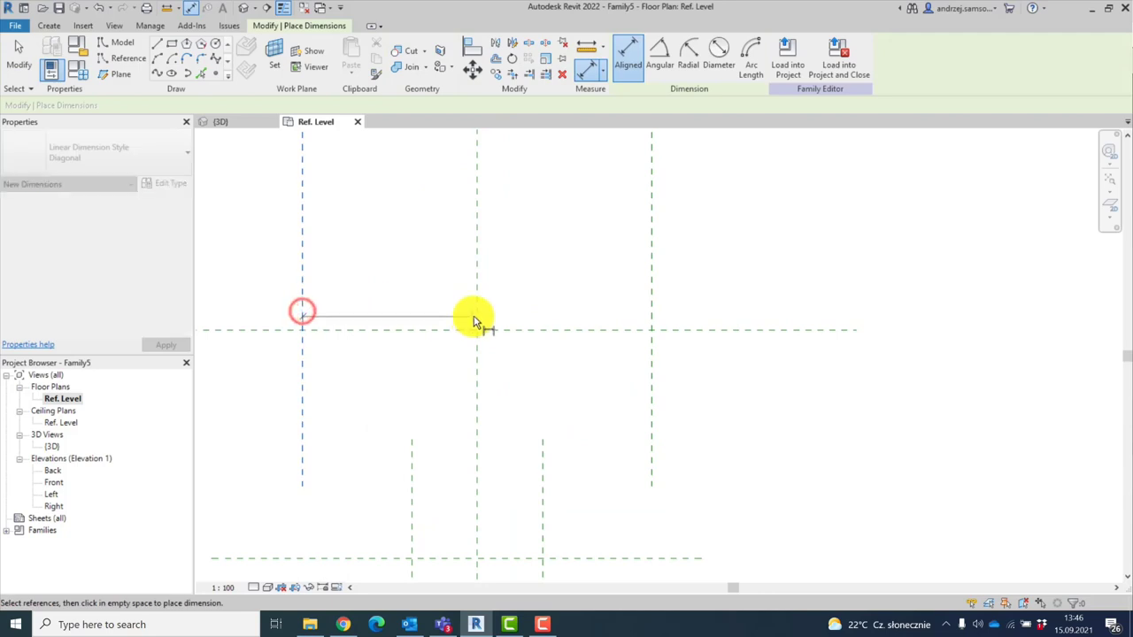
pyautogui.click(476, 313)
pyautogui.click(652, 321)
pyautogui.click(609, 315)
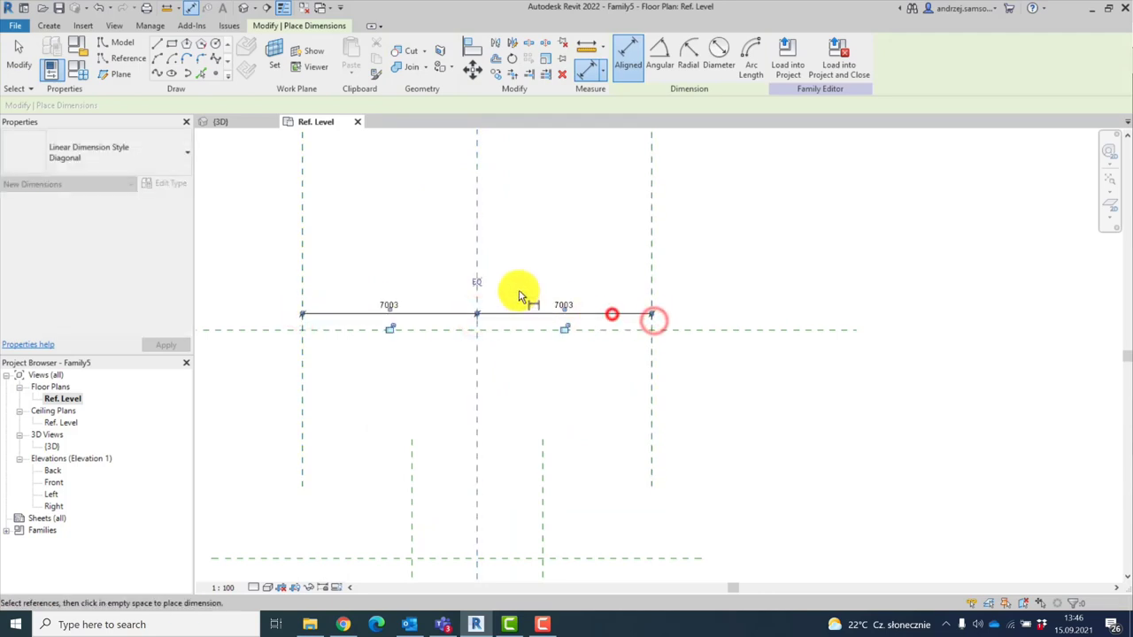
pyautogui.click(472, 279)
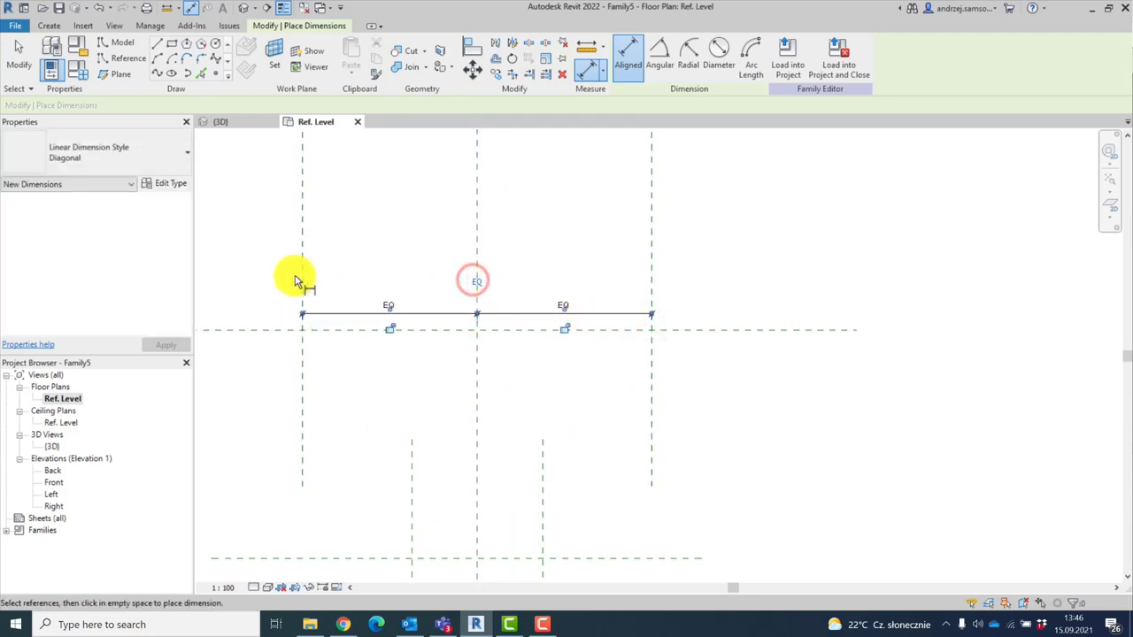
# Dimension the overall distance between the two upper vertical reference planes, above the equality dimension
pyautogui.click(651, 287)
pyautogui.click(625, 283)
pyautogui.press('Escape')
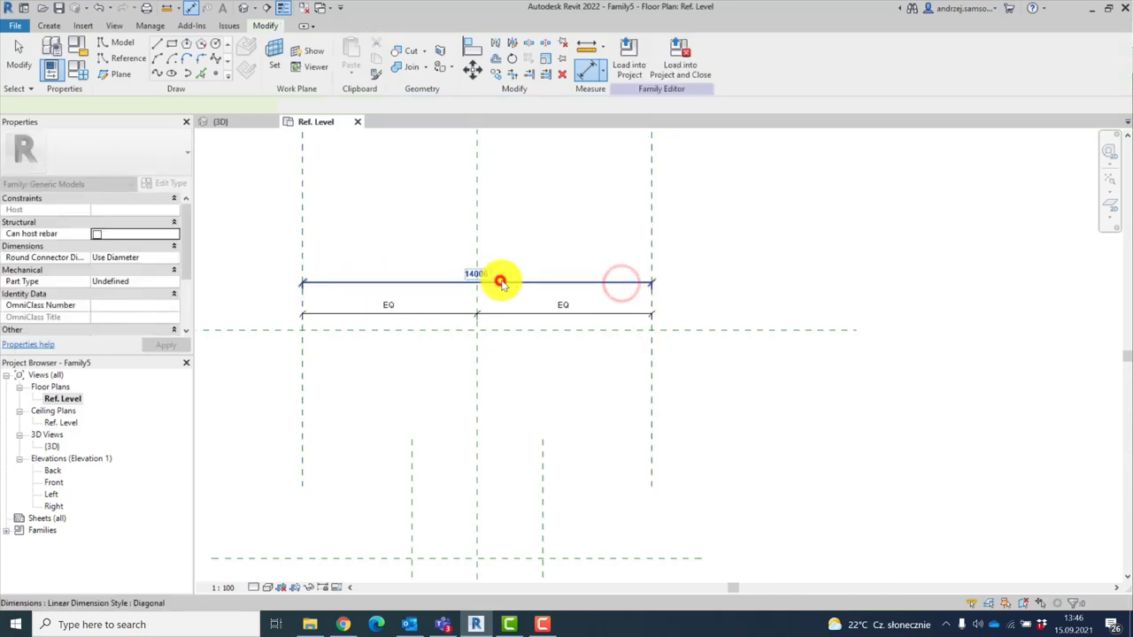
# Label the upper overall dimension with a new instance family parameter named Width
pyautogui.click(497, 281)
pyautogui.click(727, 57)
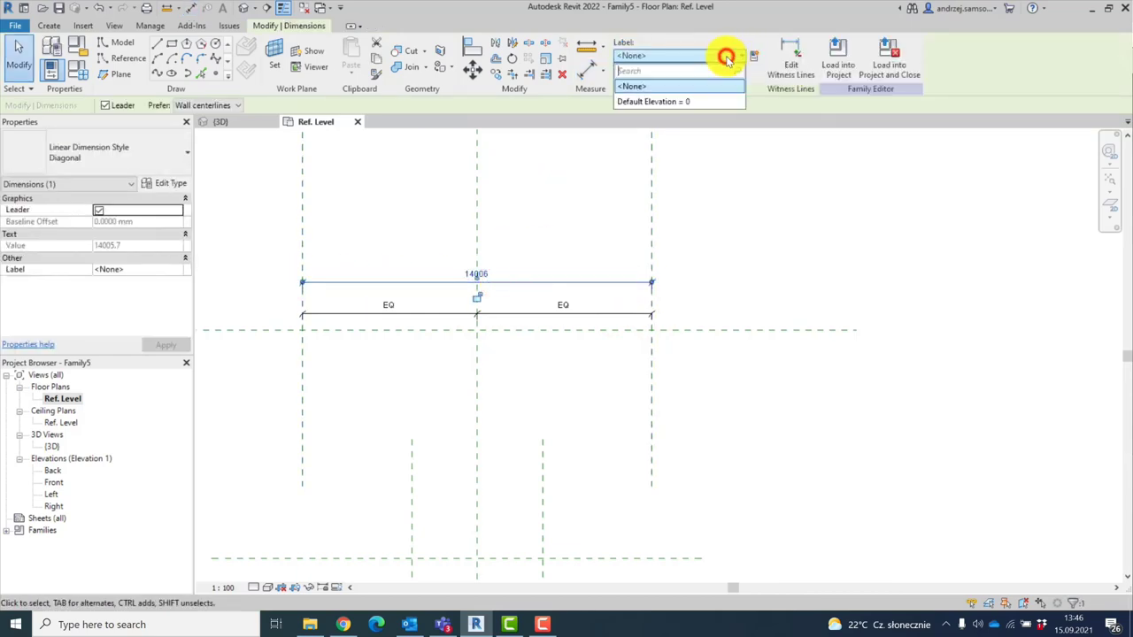
pyautogui.click(753, 58)
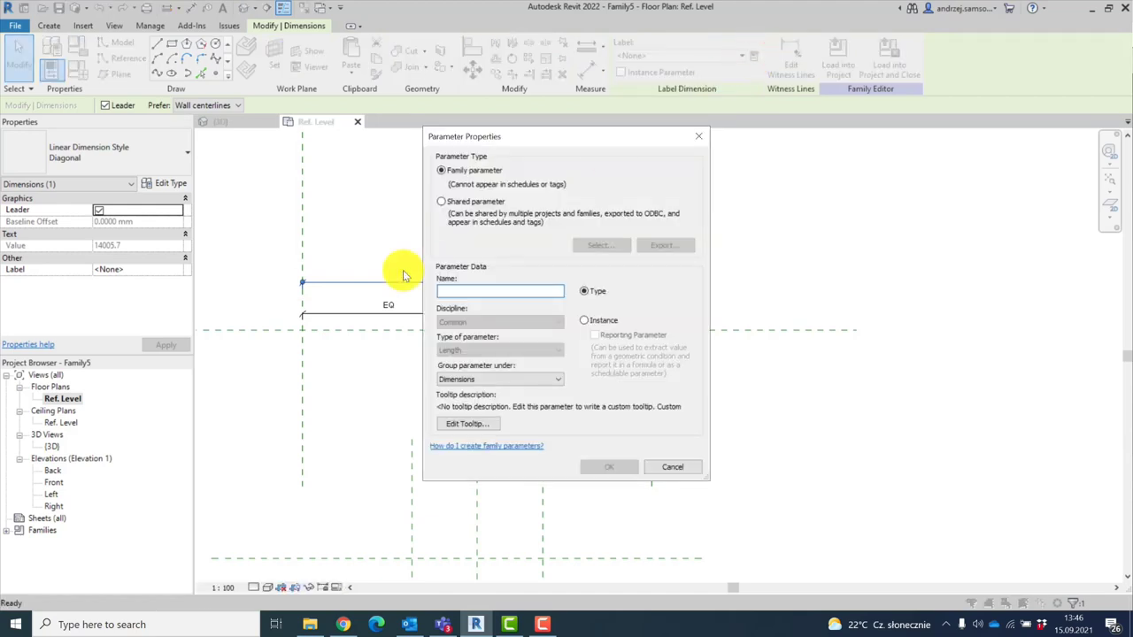
pyautogui.write('Width')
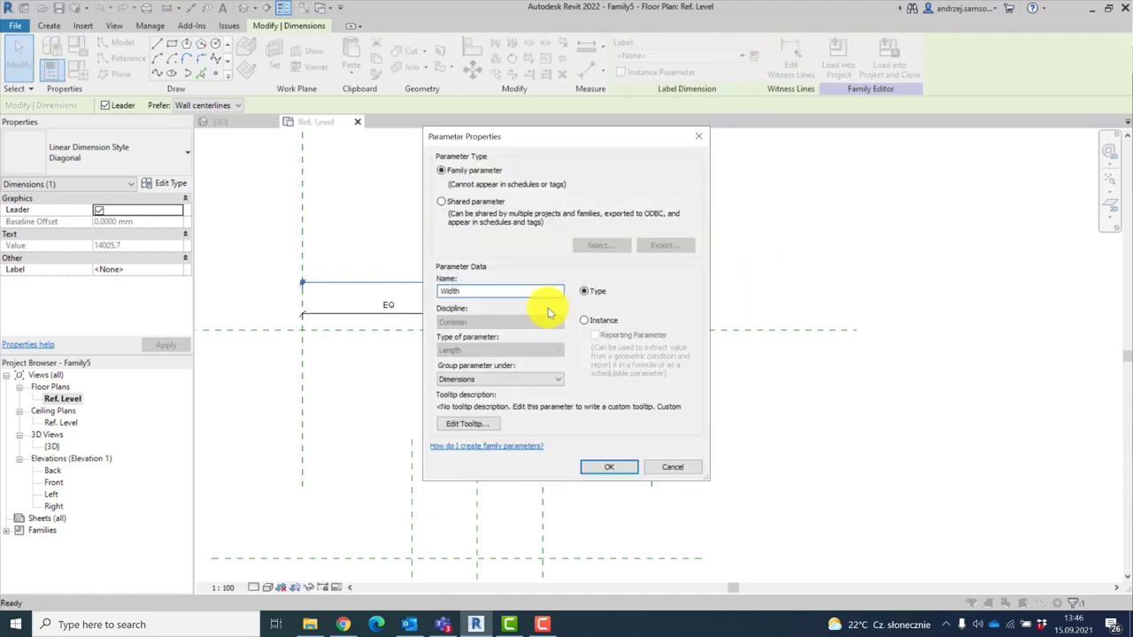
pyautogui.click(585, 321)
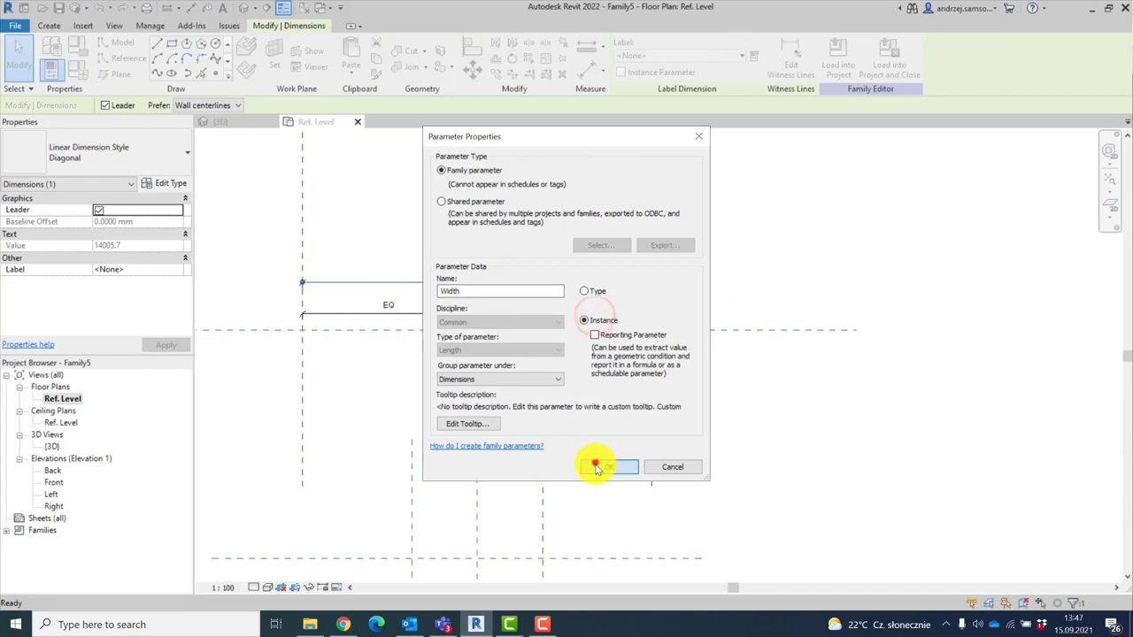
pyautogui.click(595, 466)
# Place an aligned dimension across the two short lower vertical planes and the centre plane, and make its segments equal
pyautogui.scroll(-2, 539, 364)
pyautogui.scroll(2, 546, 374)
pyautogui.moveTo(546, 374); pyautogui.dragTo(518, 318, button='middle')
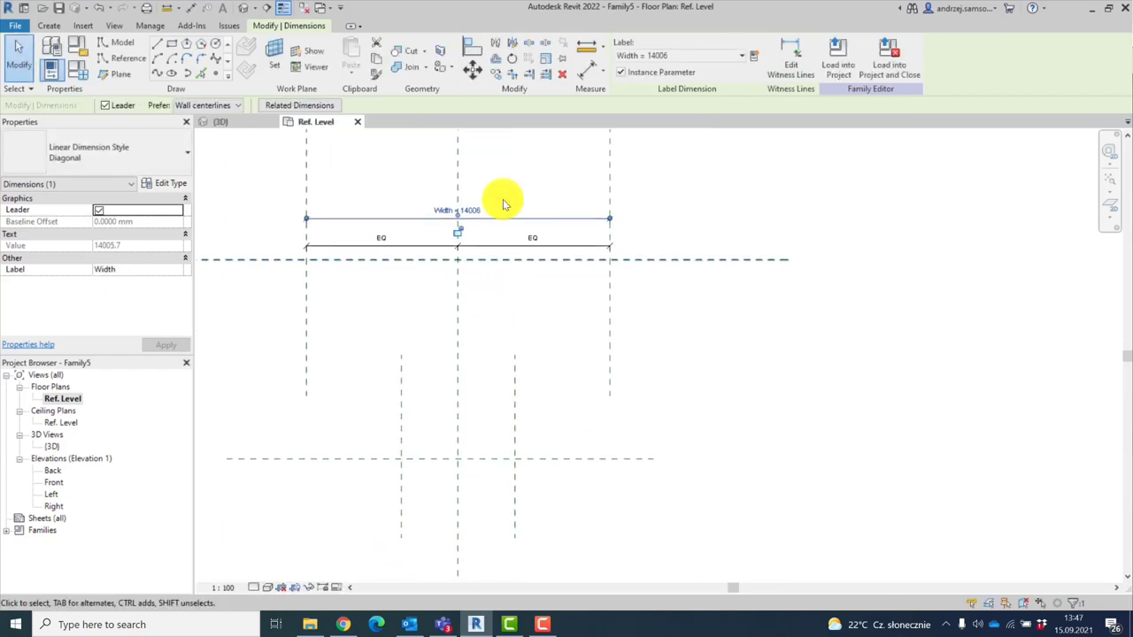
pyautogui.click(580, 72)
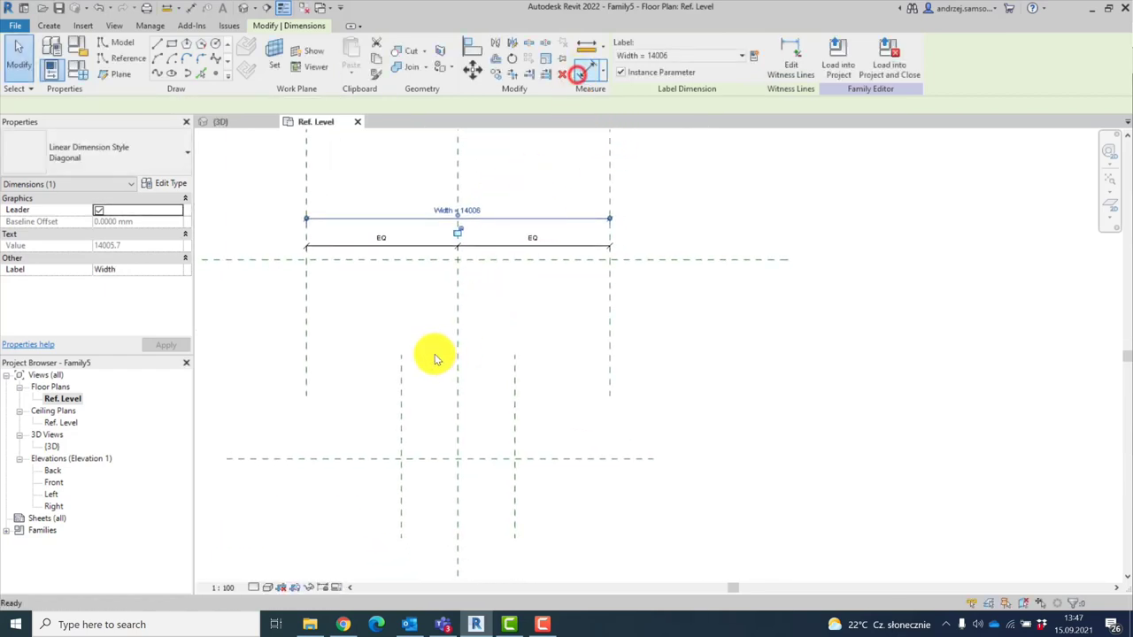
pyautogui.click(401, 416)
pyautogui.click(458, 426)
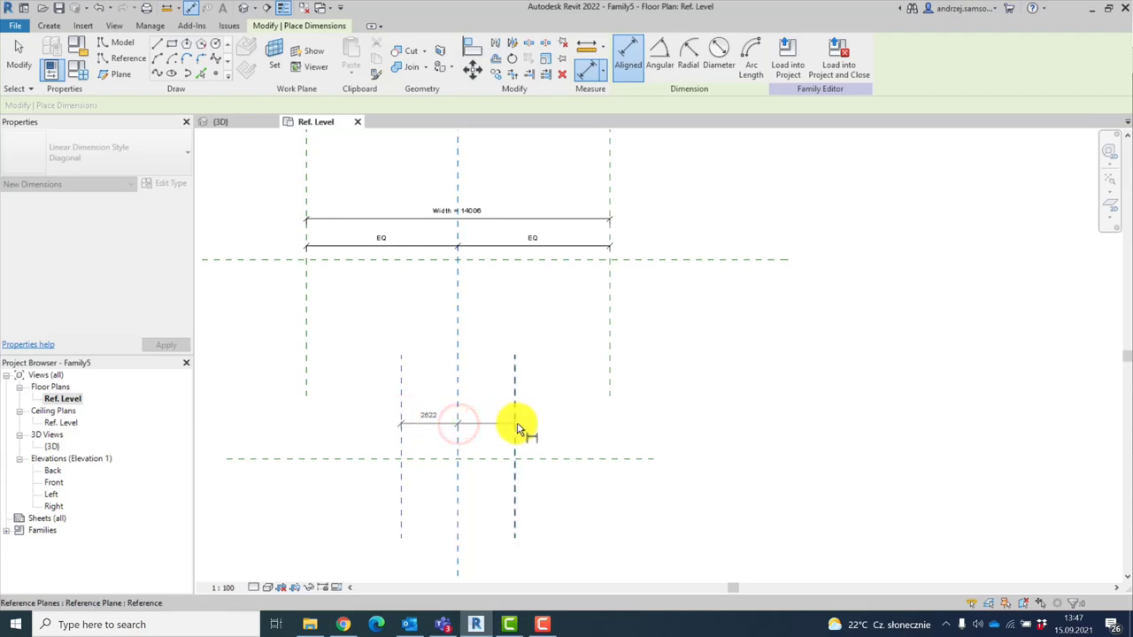
pyautogui.click(515, 422)
pyautogui.click(487, 424)
pyautogui.click(458, 401)
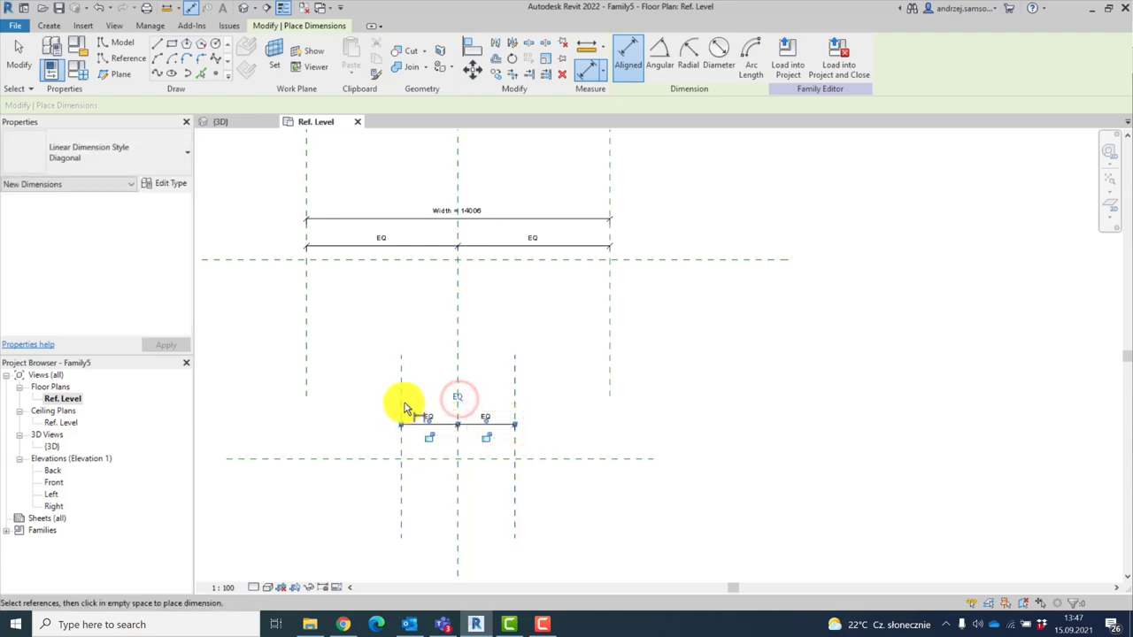
# Dimension the overall distance between the two short lower vertical planes, below the lower horizontal reference plane
pyautogui.click(401, 403)
pyautogui.click(514, 400)
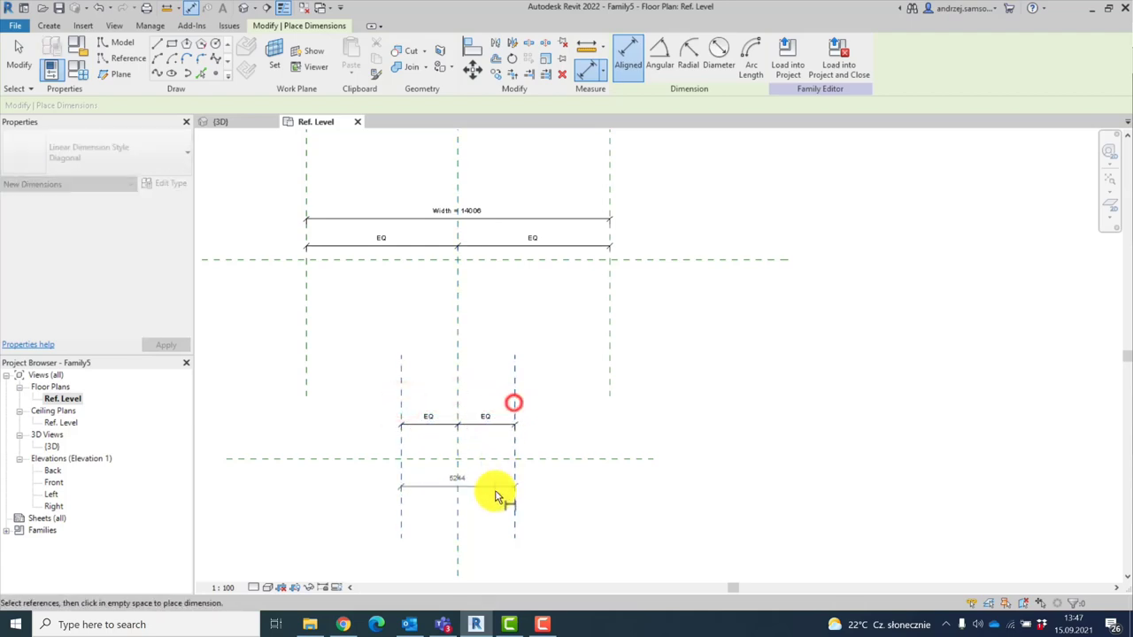
pyautogui.click(493, 491)
pyautogui.press('Escape')
# Label the lower overall dimension with a new instance family parameter named Bottom width
pyautogui.click(469, 488)
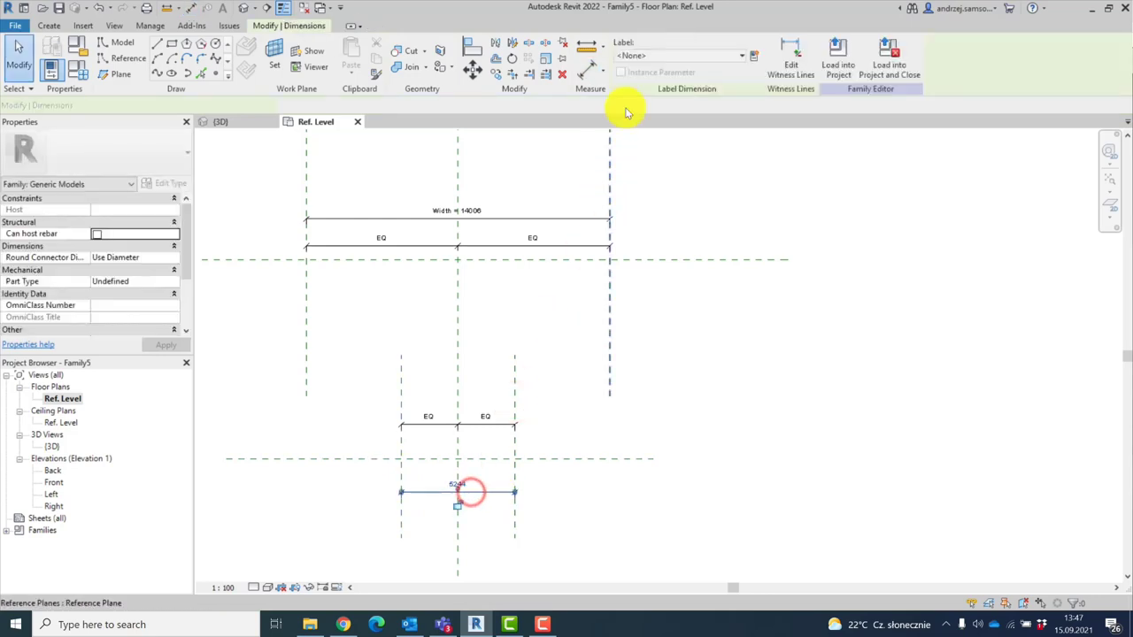
pyautogui.click(758, 55)
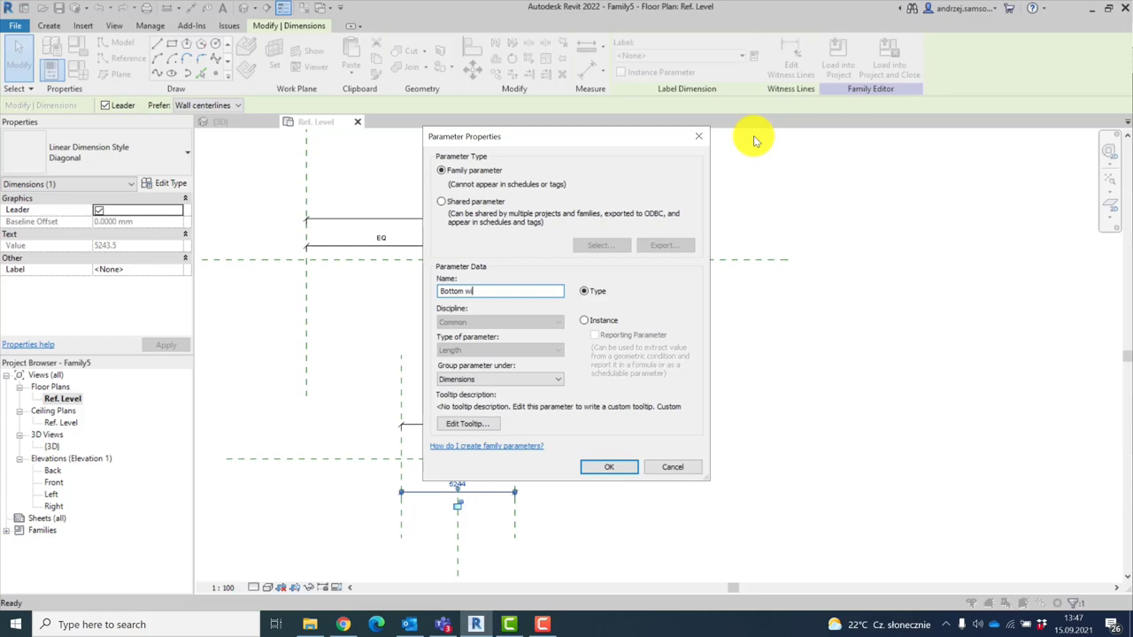
pyautogui.click(617, 318)
pyautogui.click(619, 469)
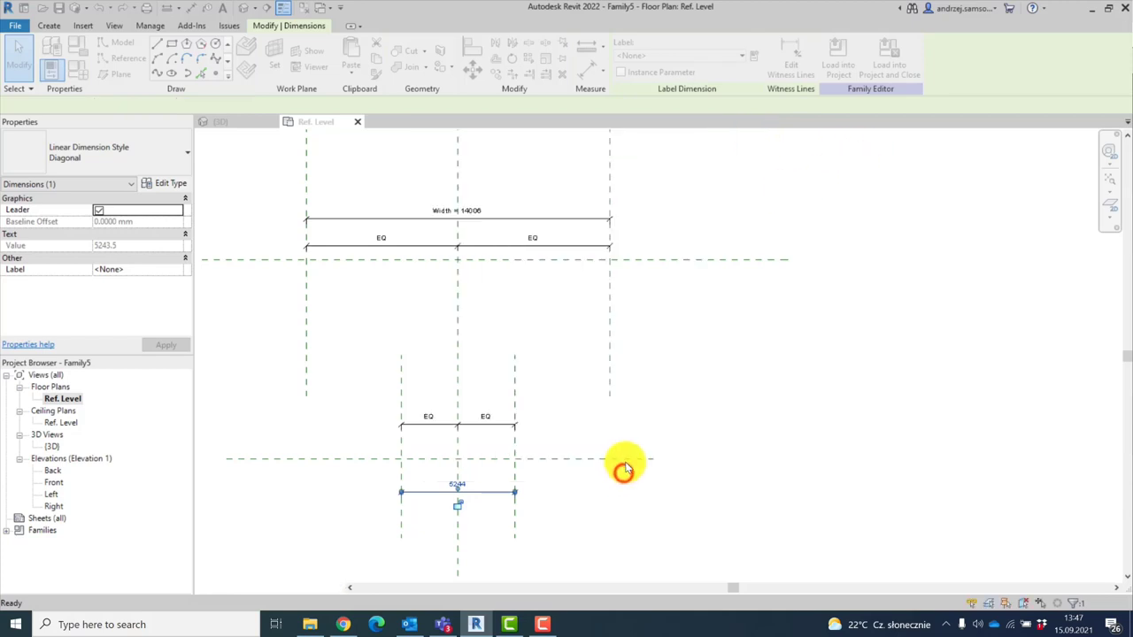
# Place an aligned dimension between the upper and lower horizontal reference planes, to the right of the outer vertical plane
pyautogui.click(585, 67)
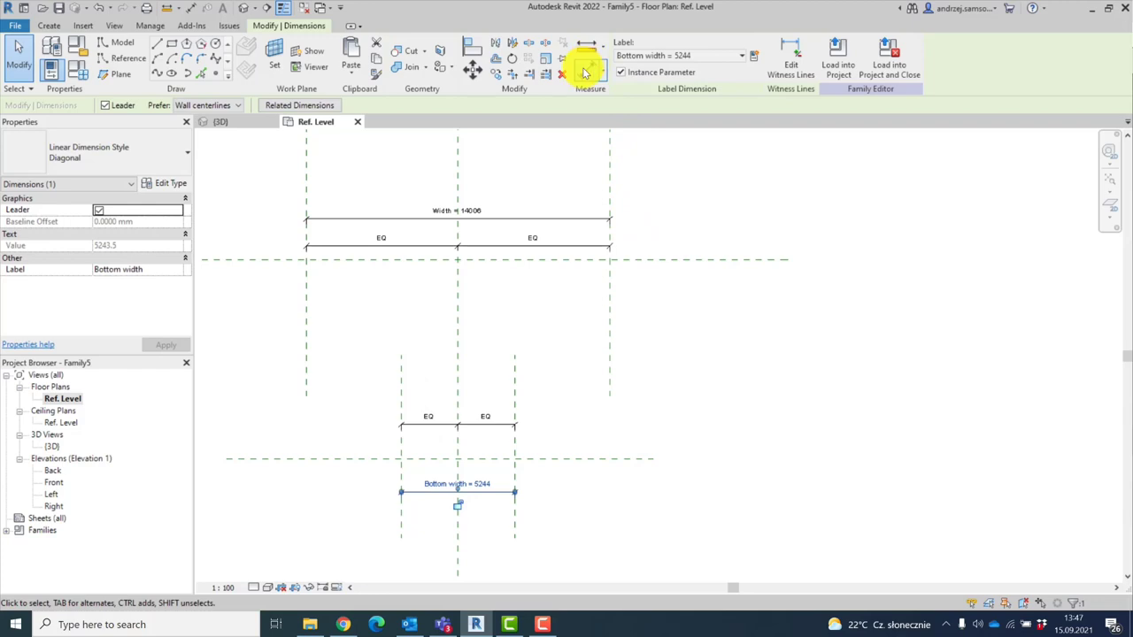
pyautogui.click(636, 260)
pyautogui.click(643, 460)
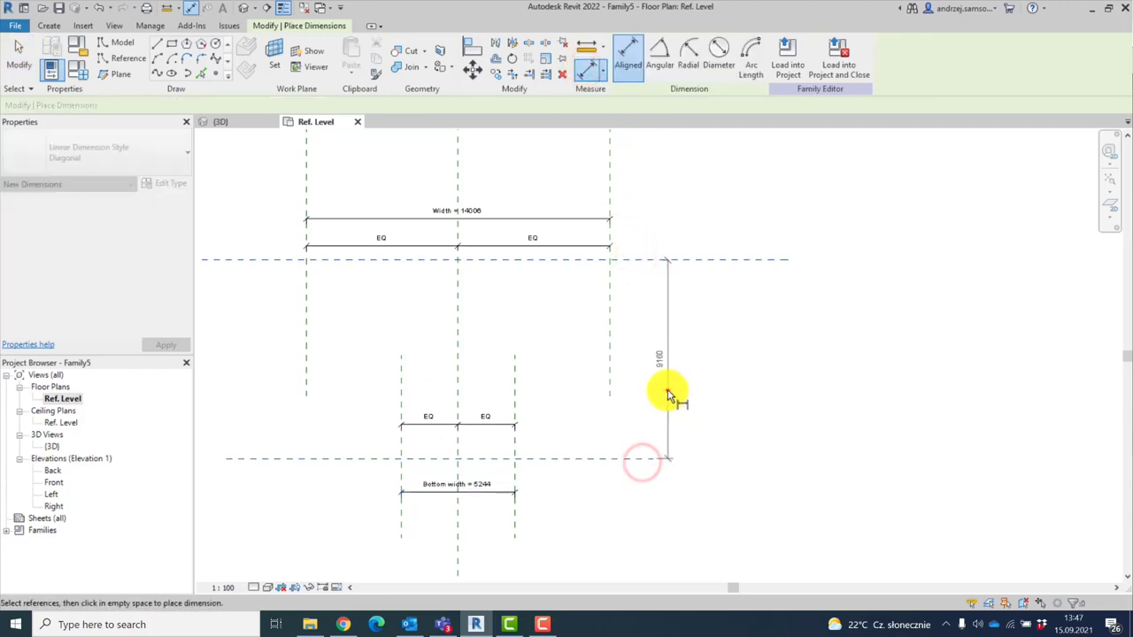
pyautogui.click(666, 390)
pyautogui.press('Escape')
# Label the vertical dimension between the horizontal planes with a new instance family parameter named Height
pyautogui.click(660, 358)
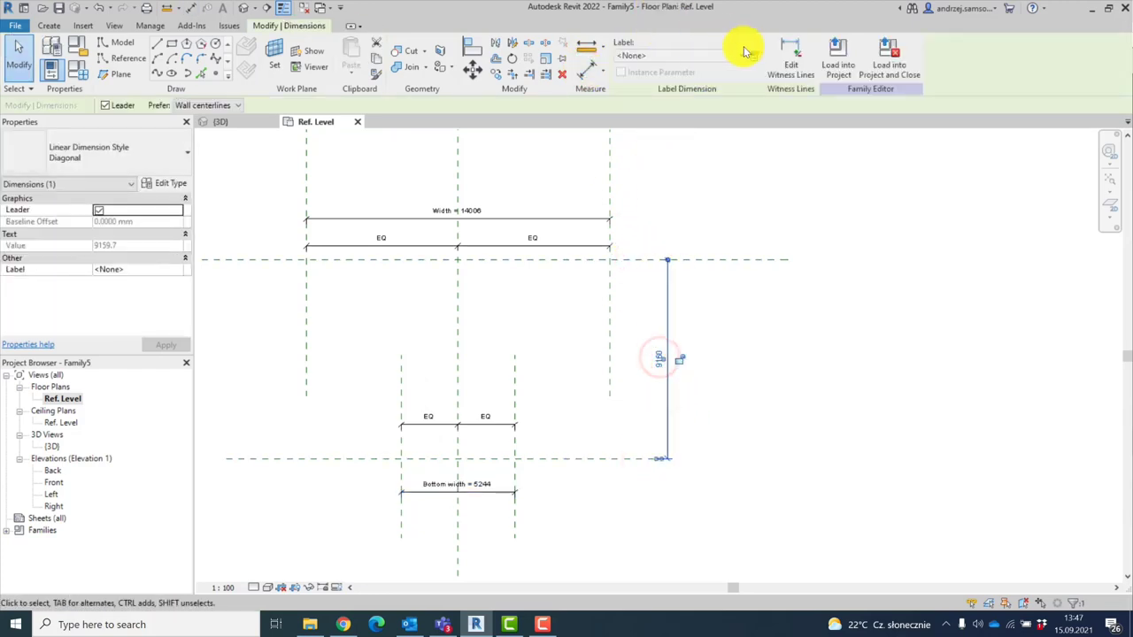
pyautogui.click(755, 57)
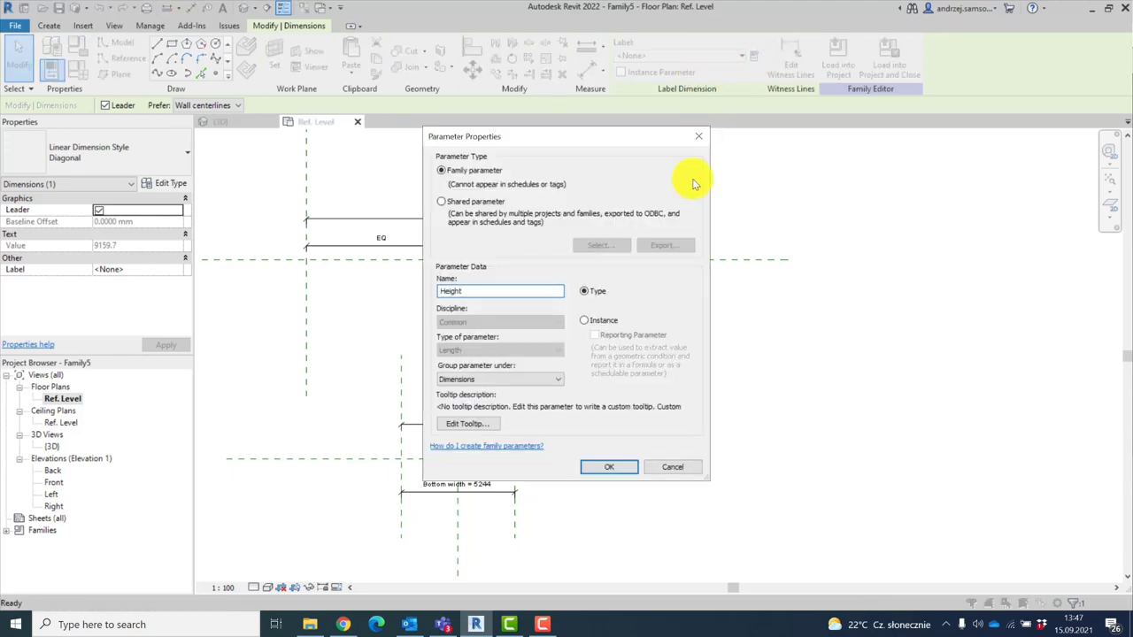
pyautogui.click(608, 323)
pyautogui.click(610, 467)
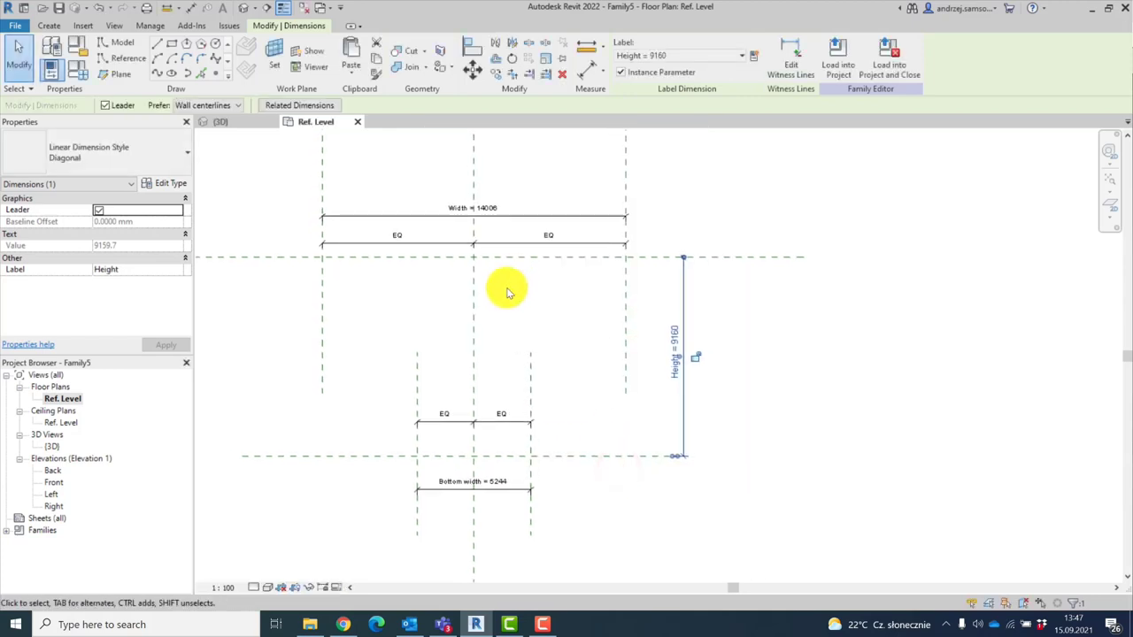
# Review the family's dimension parameters in Family Types and leave without changes
pyautogui.scroll(1, 508, 293)
pyautogui.click(76, 74)
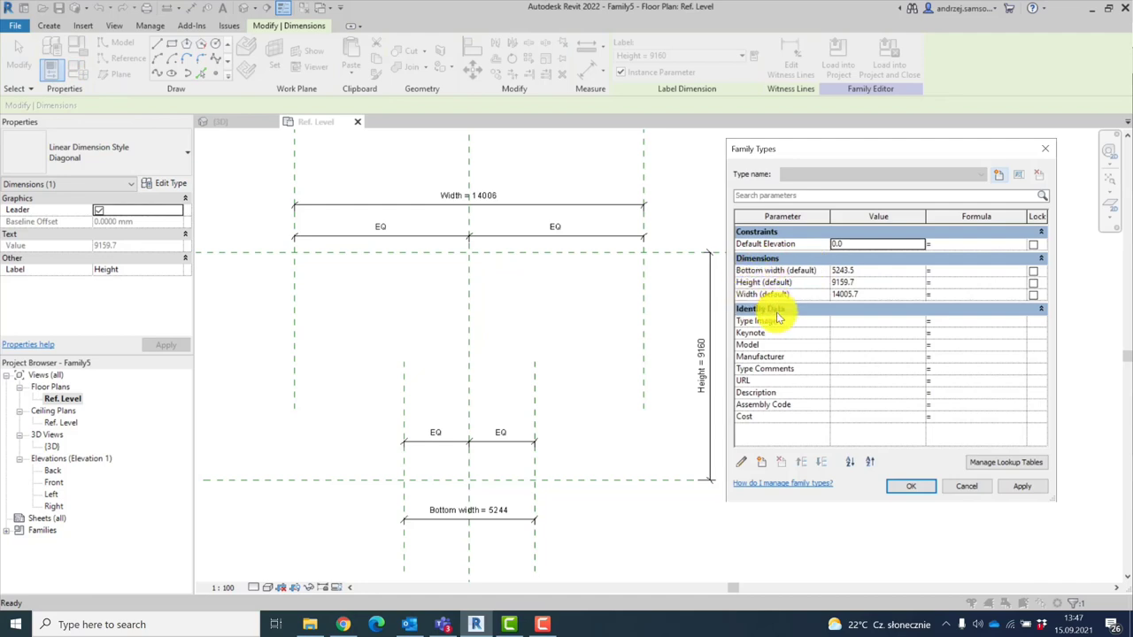
pyautogui.click(955, 490)
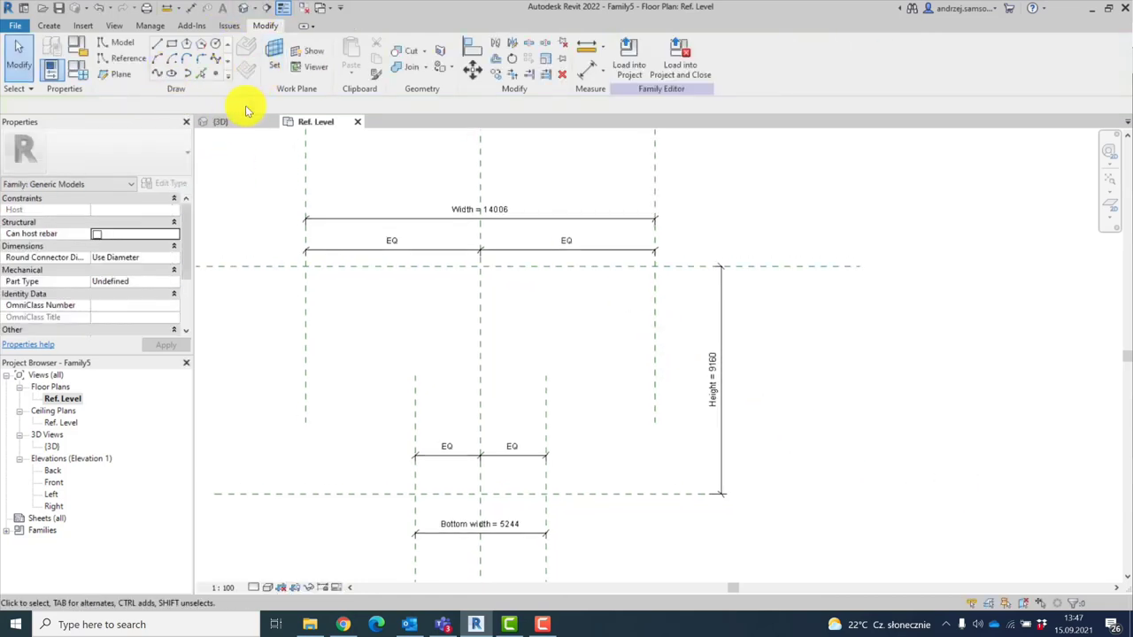
# Draw the left half-profile as chained model lines: about 800 down, 2700 across, 900 sloping at 30°, and down to the lower-left plane intersection
pyautogui.click(157, 44)
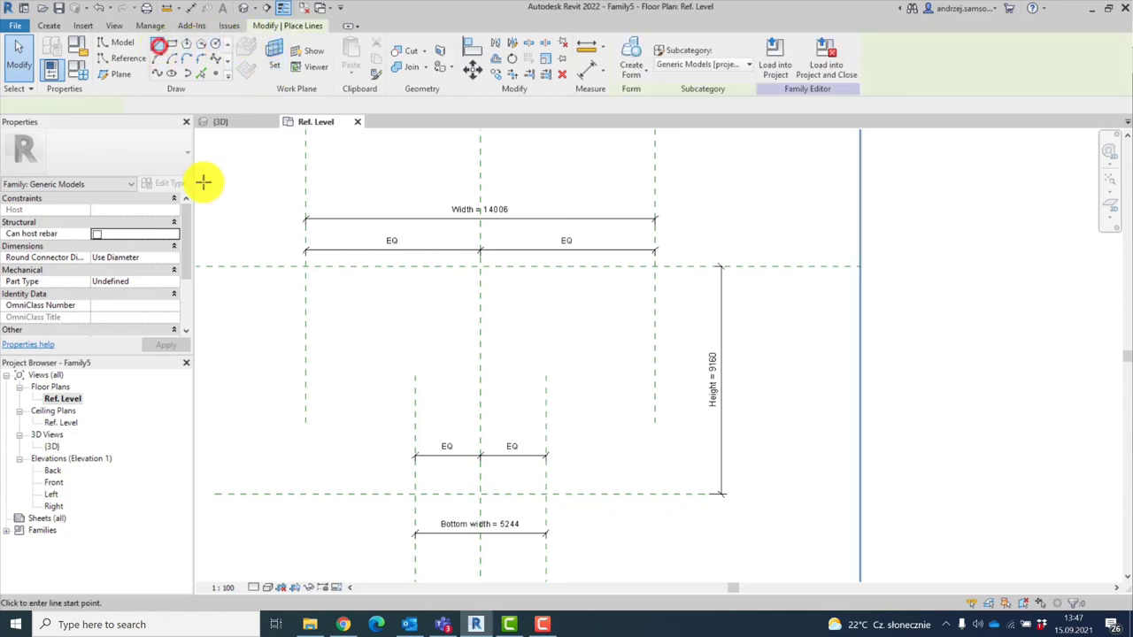
pyautogui.click(305, 267)
pyautogui.click(307, 284)
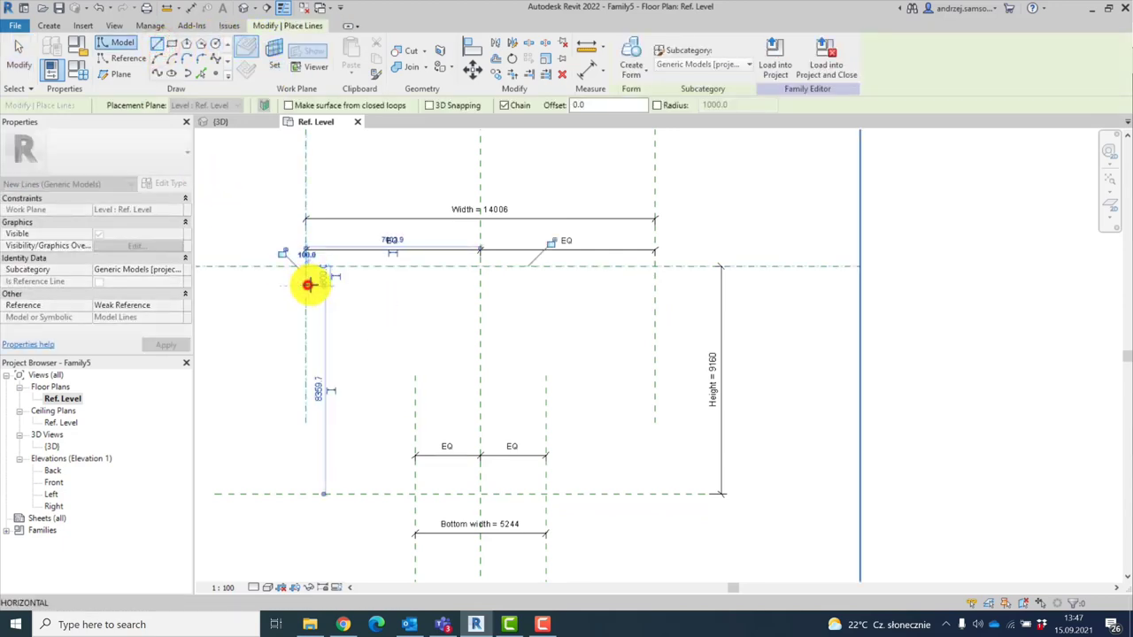
pyautogui.click(372, 284)
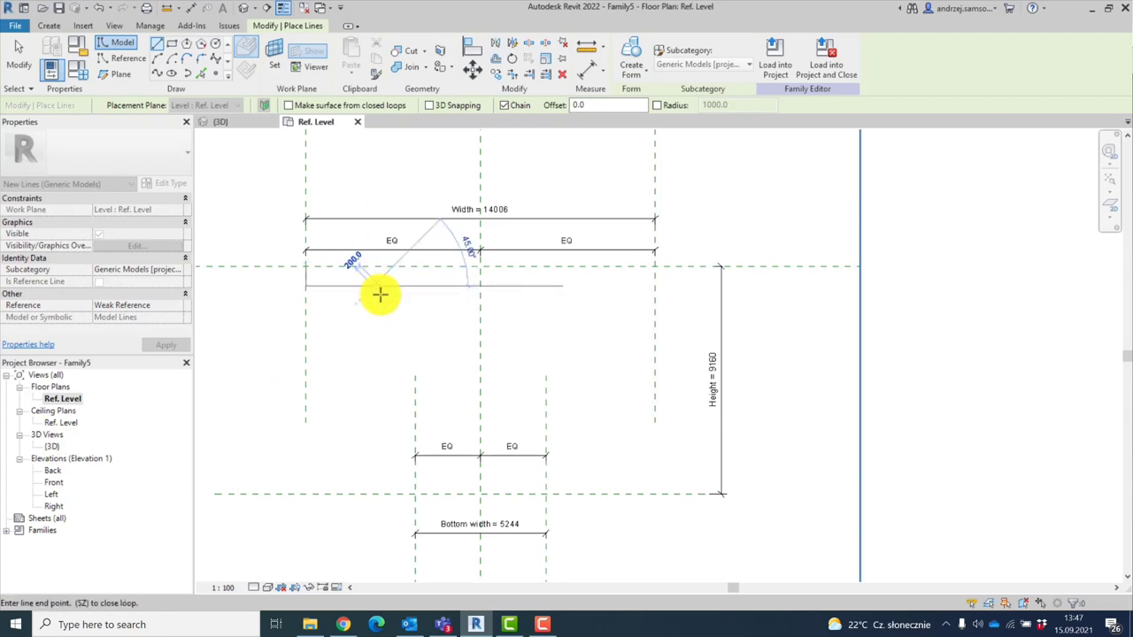
pyautogui.moveTo(380, 293); pyautogui.dragTo(389, 318, button='middle')
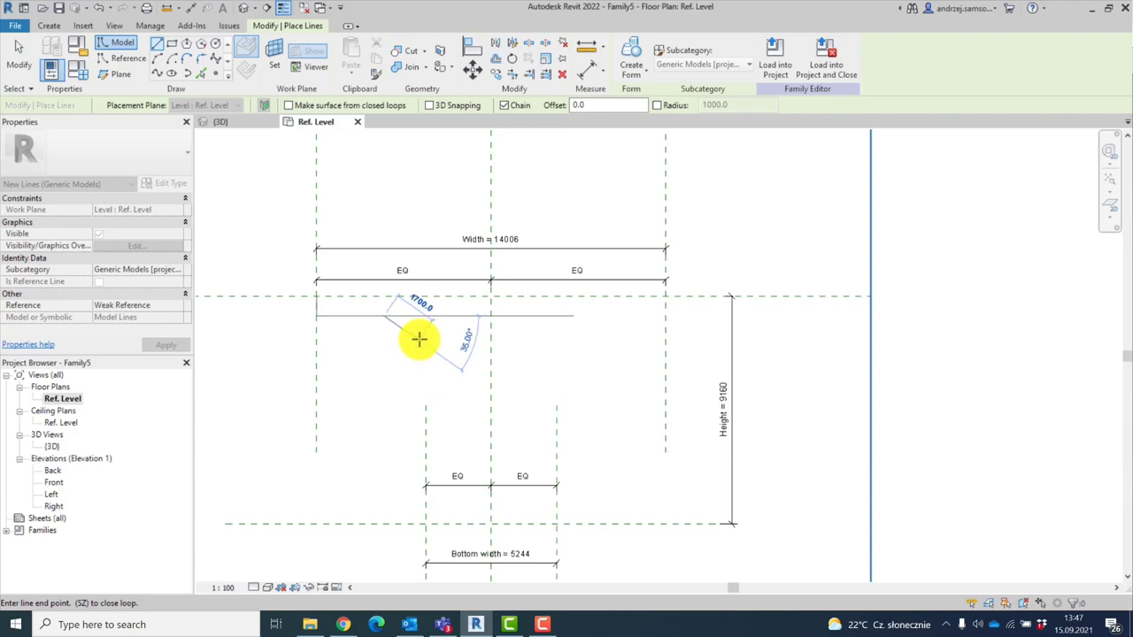
pyautogui.click(403, 326)
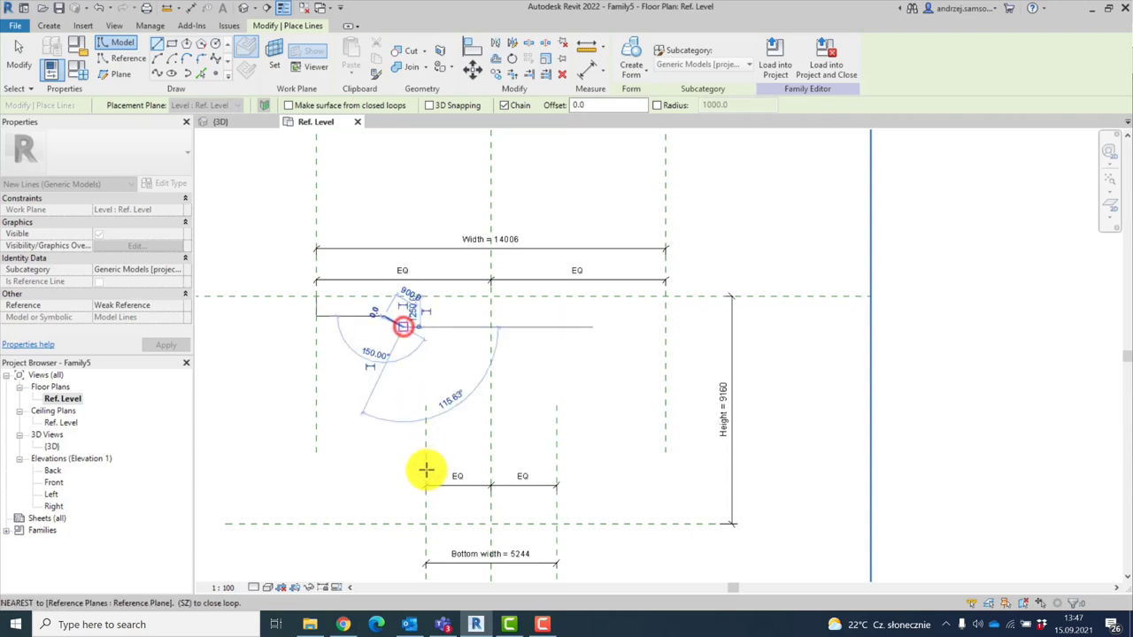
pyautogui.click(425, 524)
pyautogui.press('Escape')
pyautogui.press('Escape')
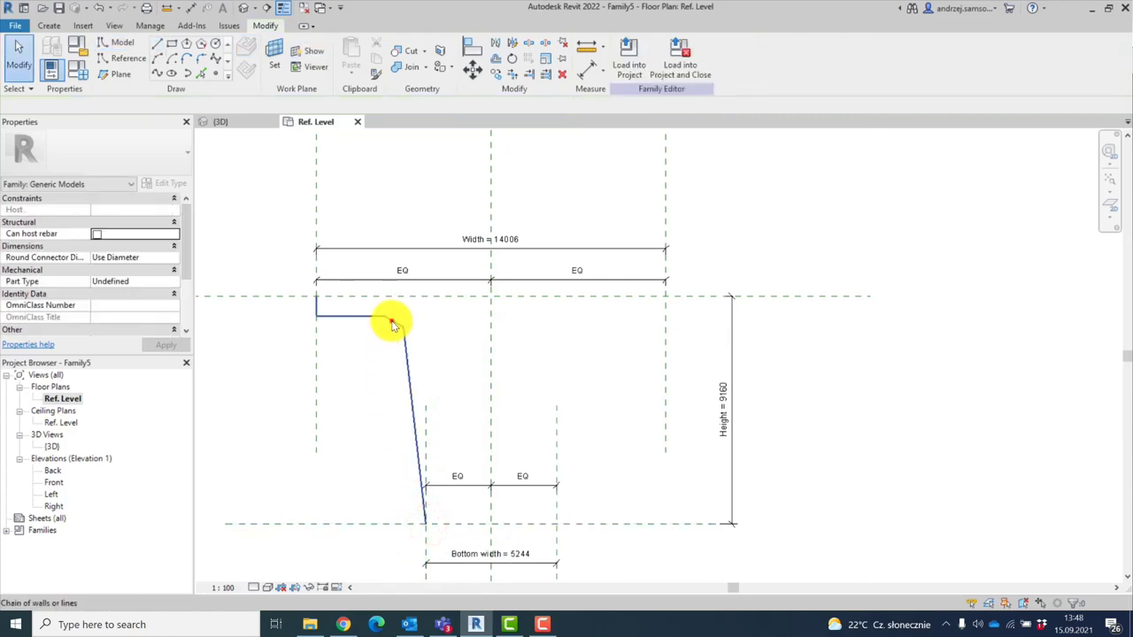
# Mirror a copy of the left half-profile's line chain about the vertical centre reference plane
pyautogui.click(391, 322)
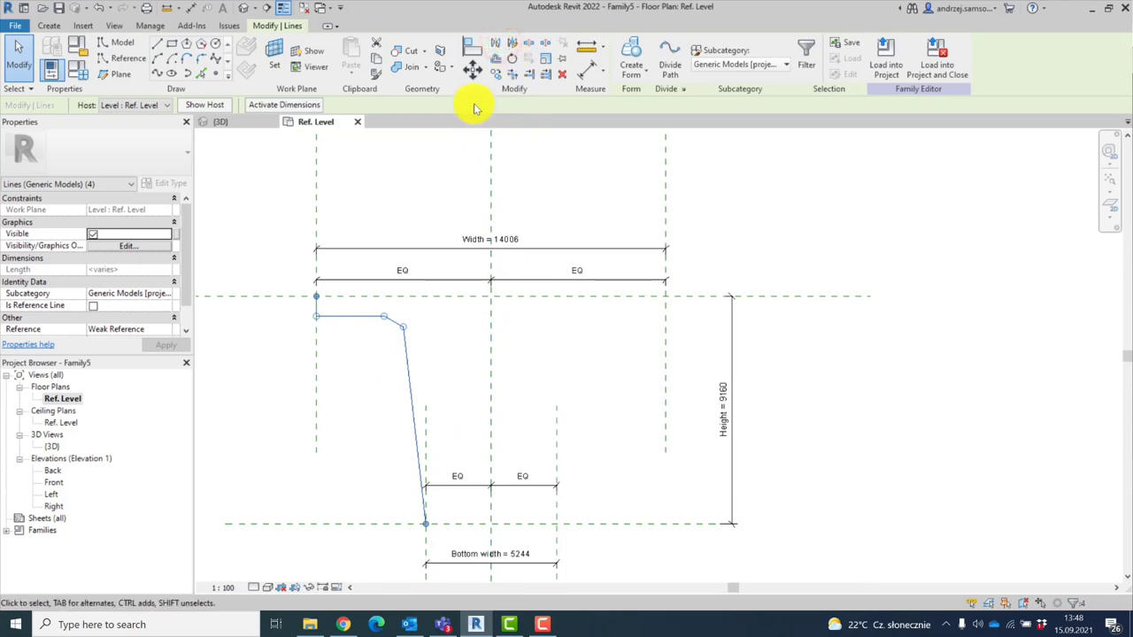
pyautogui.click(492, 45)
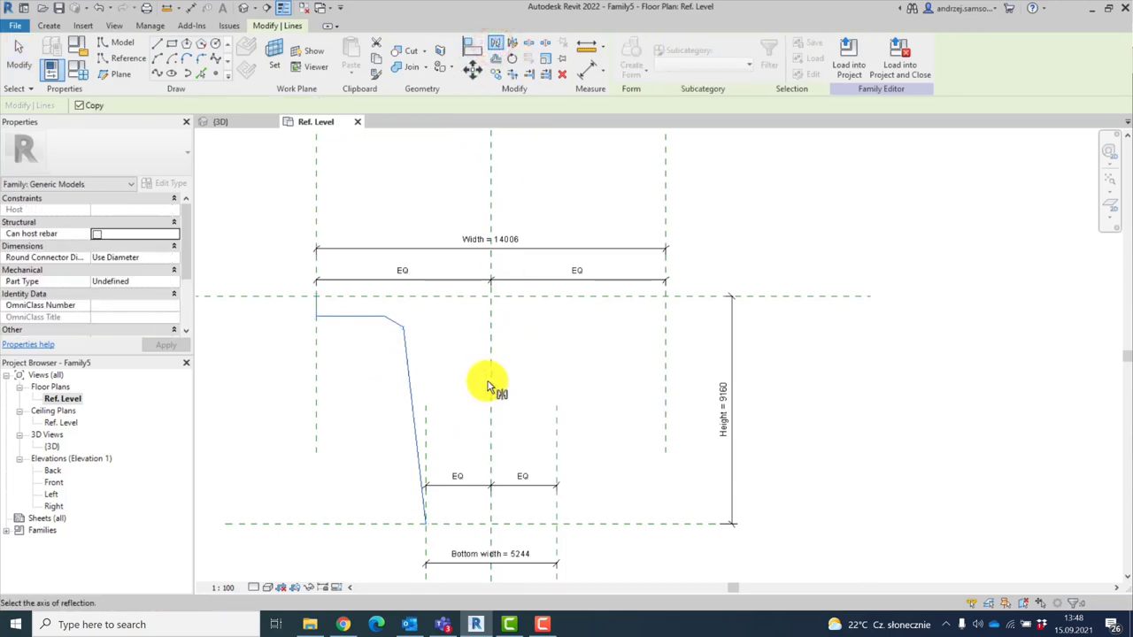
pyautogui.click(491, 382)
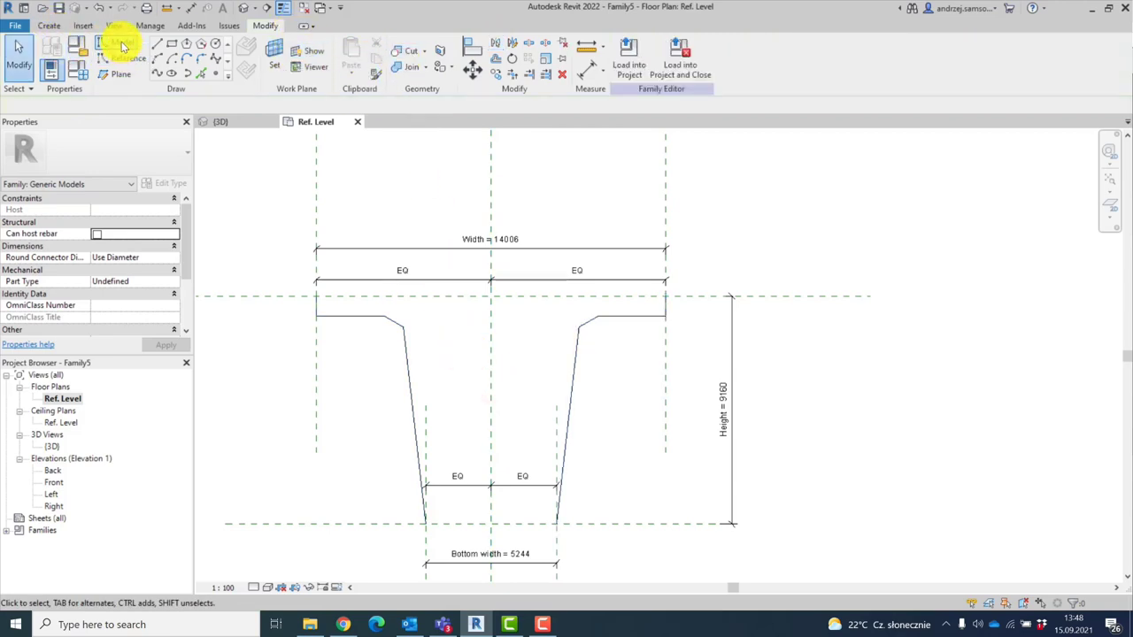
# Draw the profile's top as two model lines between the outer upper corners, peaking on the centre plane at a slope of about 3°
pyautogui.click(161, 44)
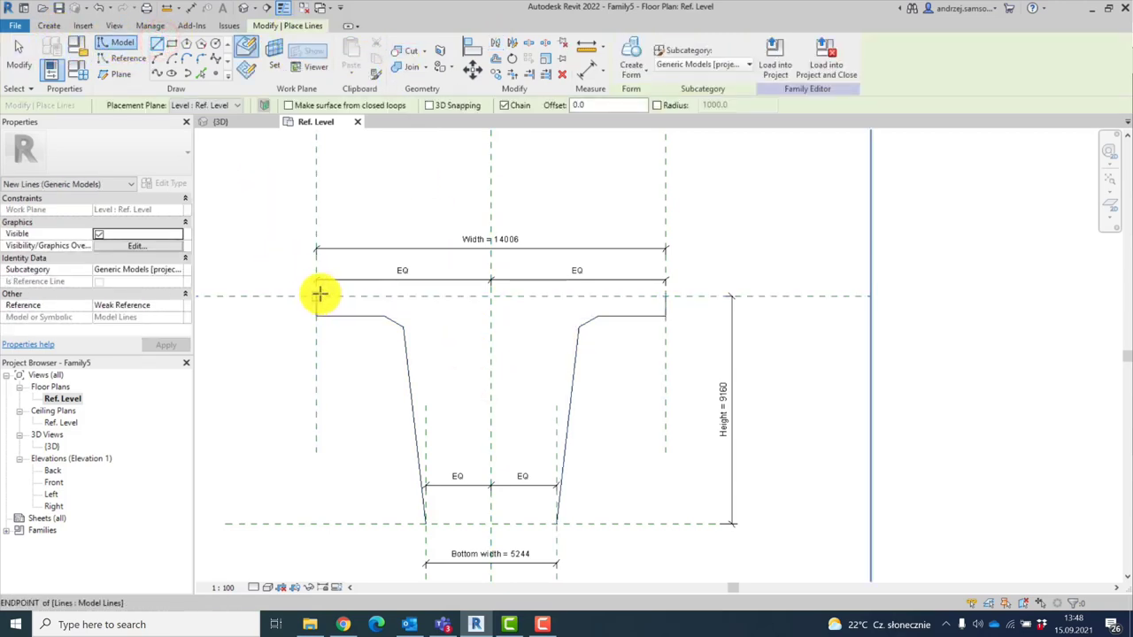
pyautogui.click(317, 294)
pyautogui.click(492, 286)
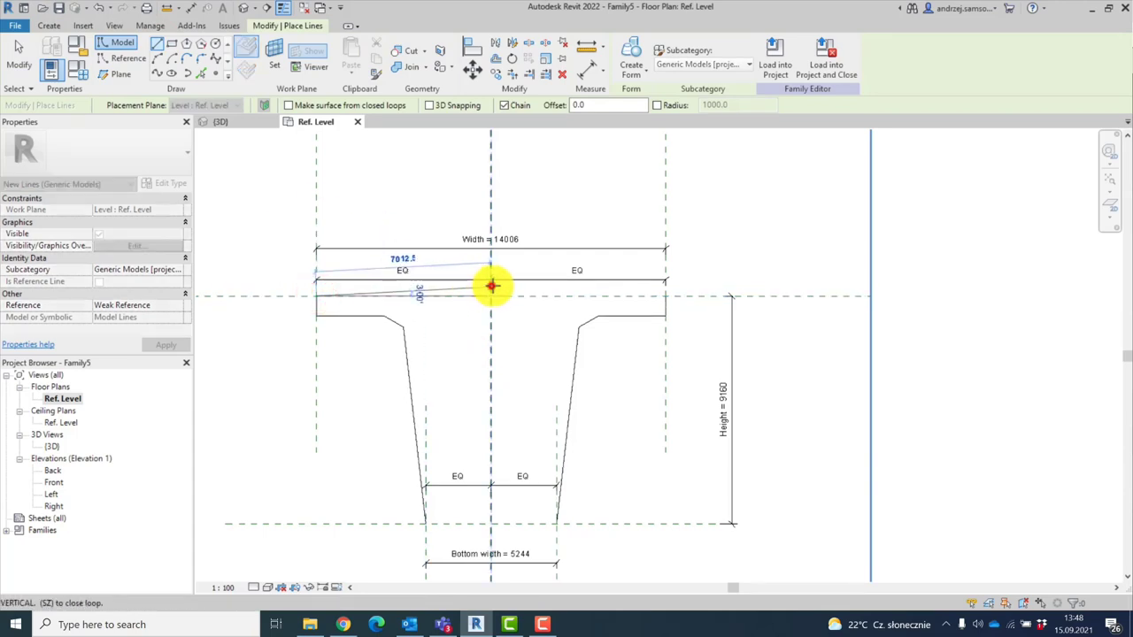
pyautogui.click(665, 295)
pyautogui.press('Escape')
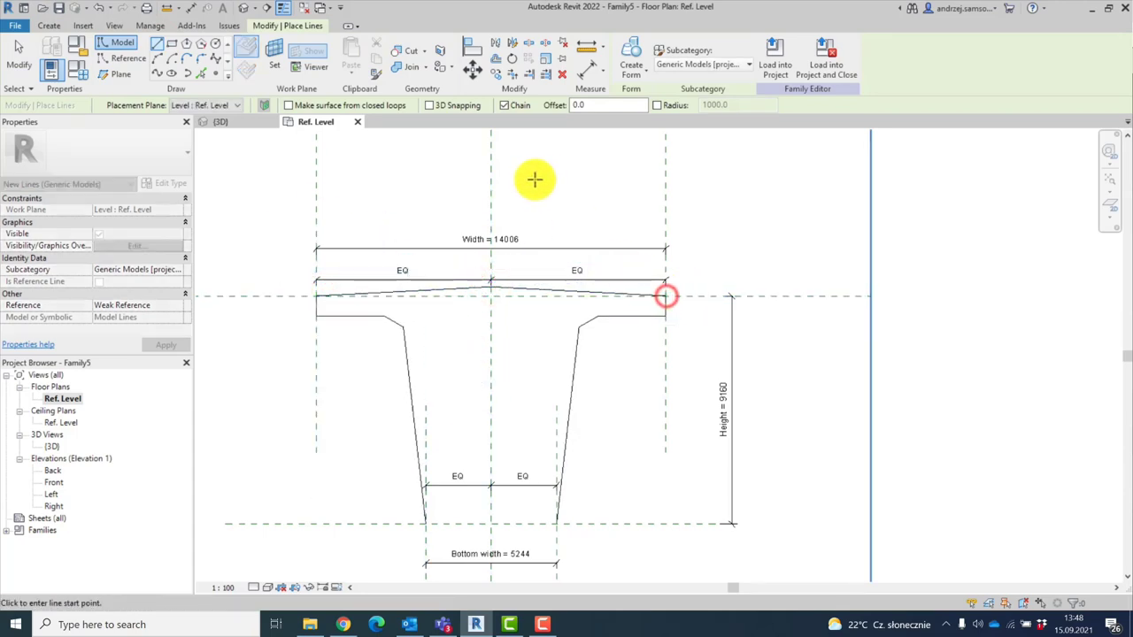
pyautogui.press('Escape')
# Align the profile's two outer vertical edges to the outer vertical reference planes and lock them
pyautogui.press('a')
pyautogui.press('l')
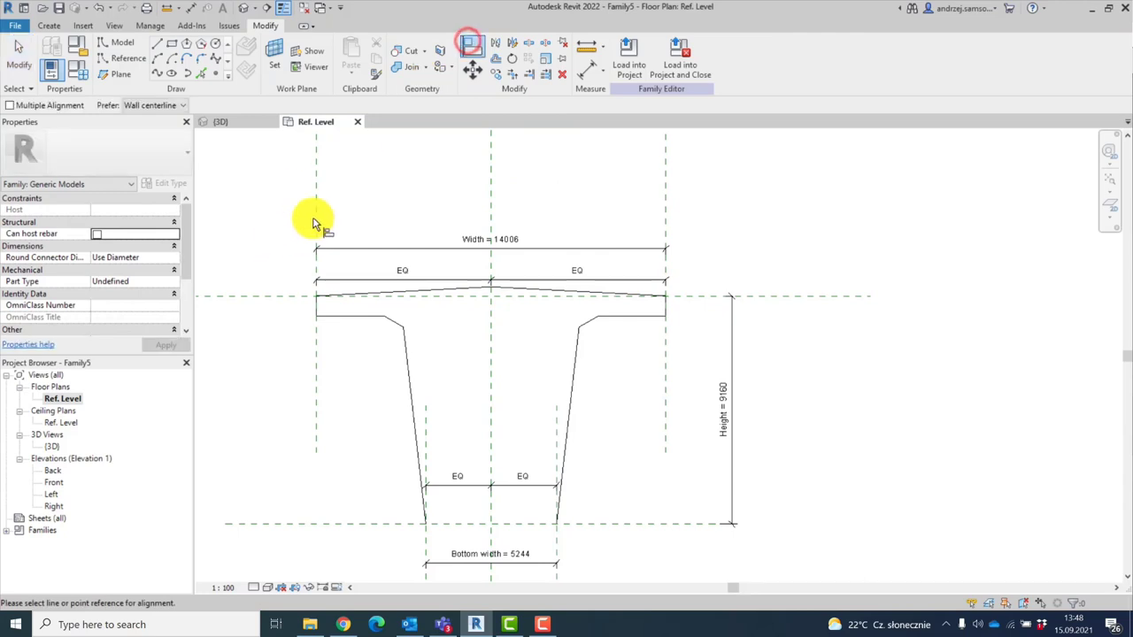
pyautogui.click(316, 217)
pyautogui.moveTo(316, 303); pyautogui.dragTo(290, 266)
pyautogui.click(667, 233)
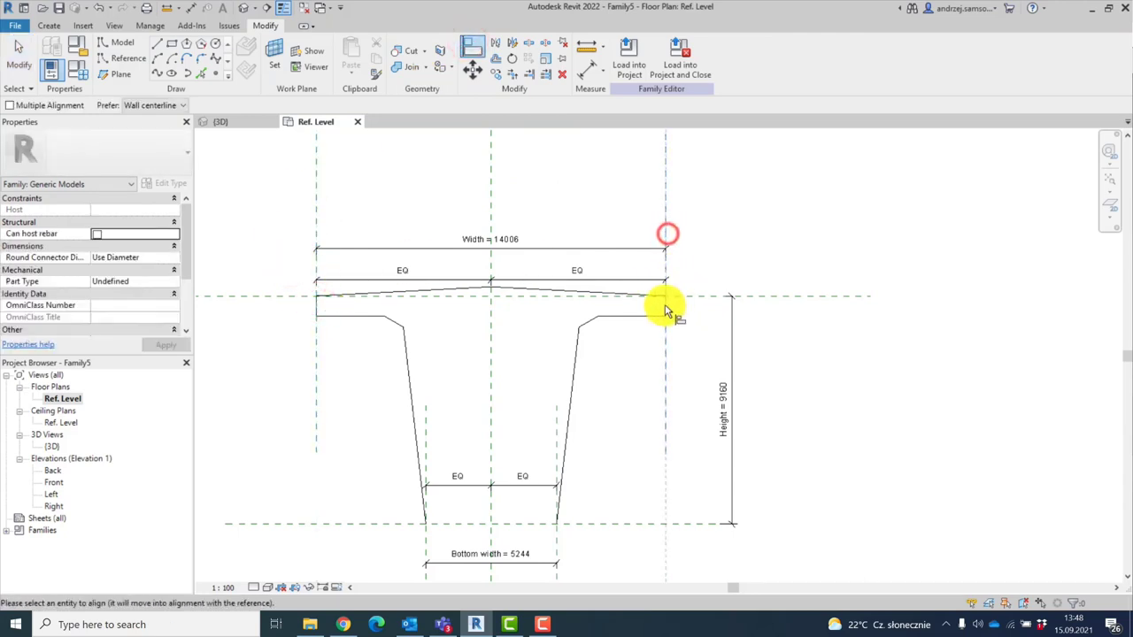
pyautogui.click(665, 307)
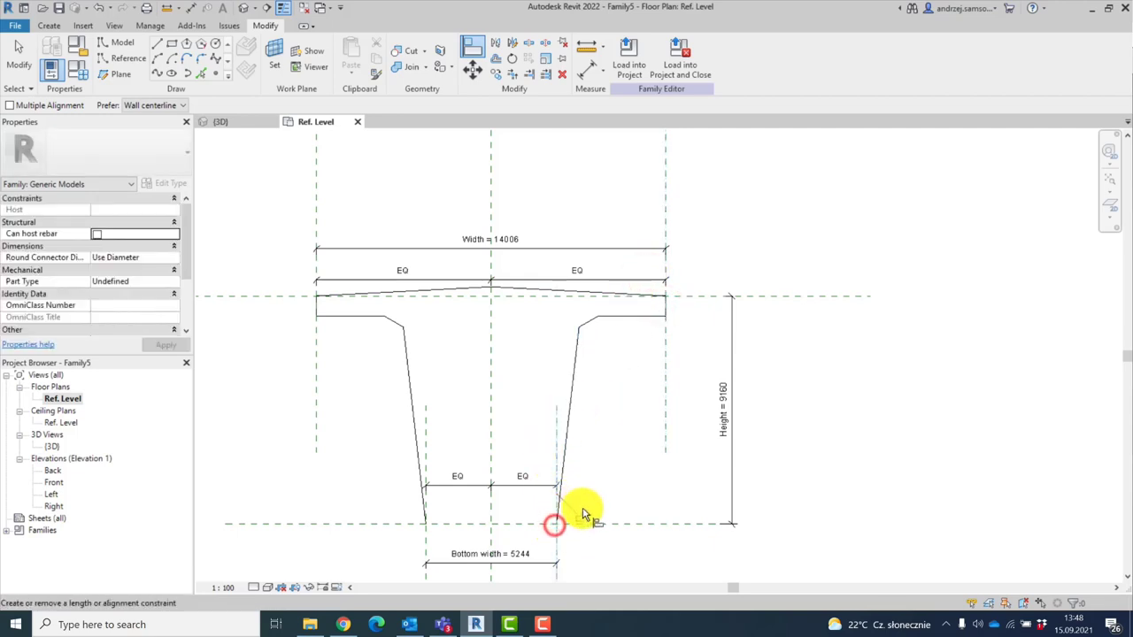
# Align the lower ends of both sloping web lines to the short lower vertical planes and lock them
pyautogui.click(582, 515)
pyautogui.click(426, 428)
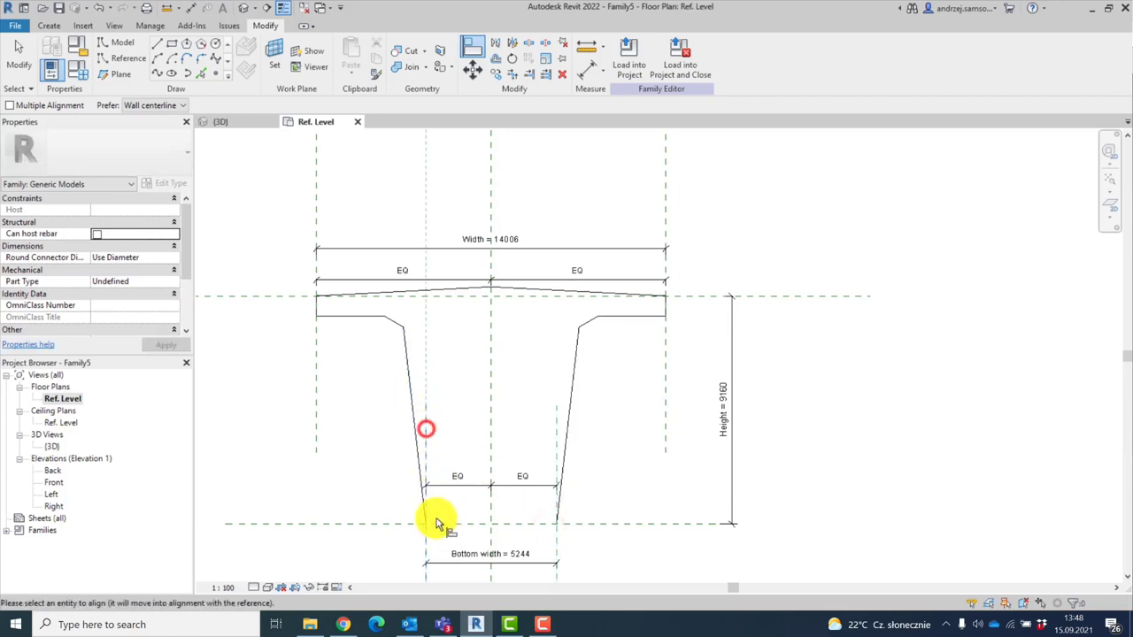
pyautogui.click(427, 524)
pyautogui.click(401, 470)
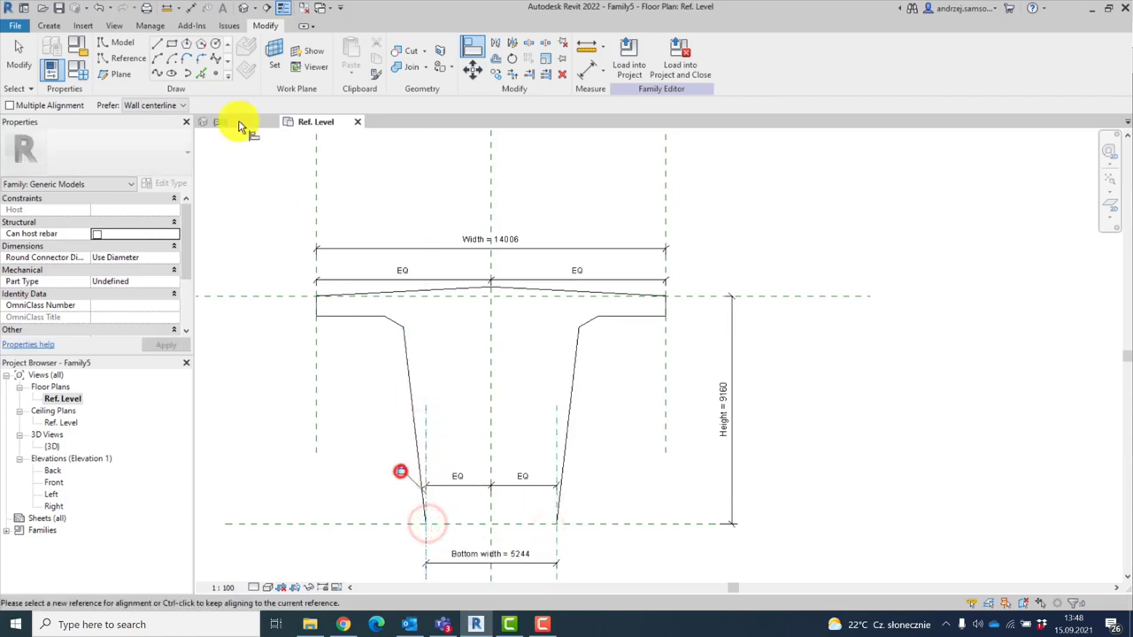
# Close the profile's bottom with a model line between the lower ends of the two web lines
pyautogui.press('Escape')
pyautogui.click(156, 44)
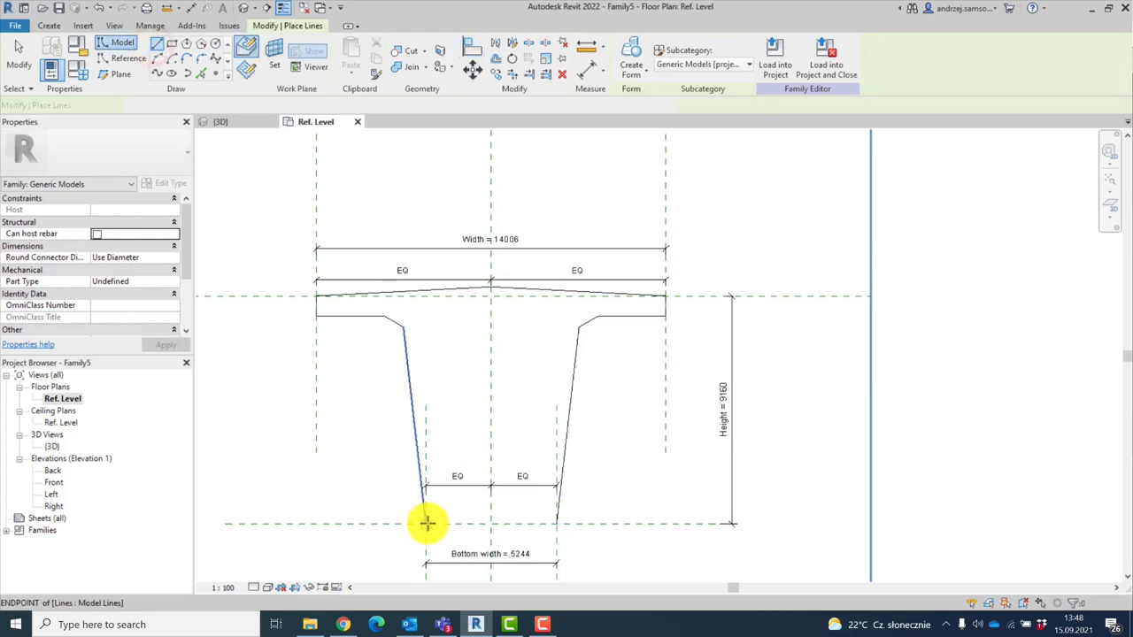
pyautogui.click(426, 523)
pyautogui.click(556, 523)
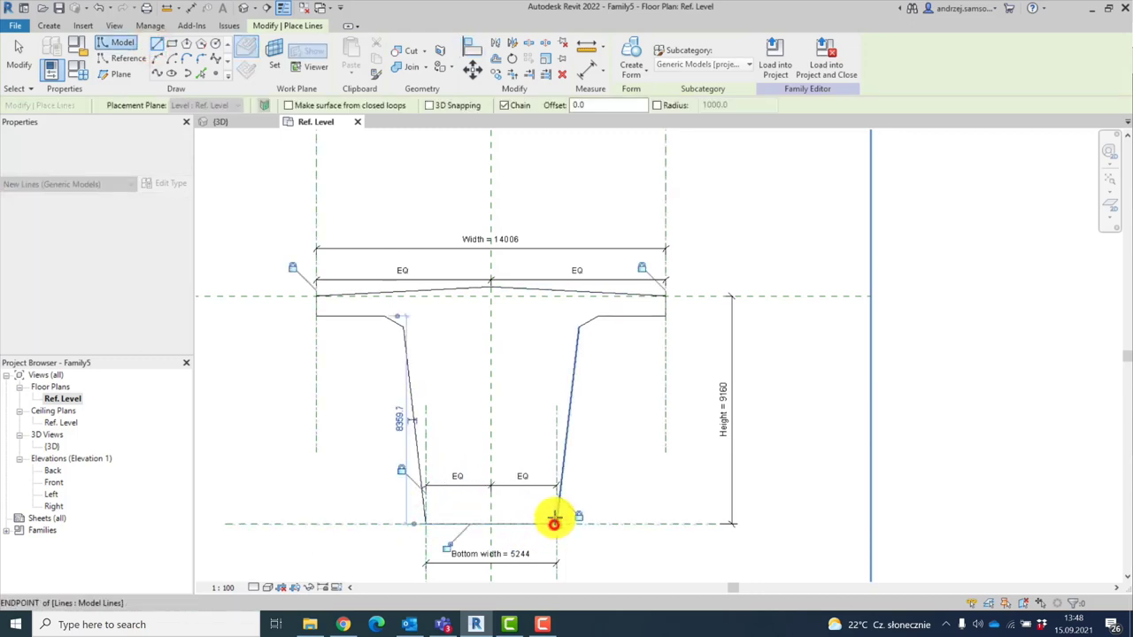
pyautogui.press('Escape')
pyautogui.press('Escape')
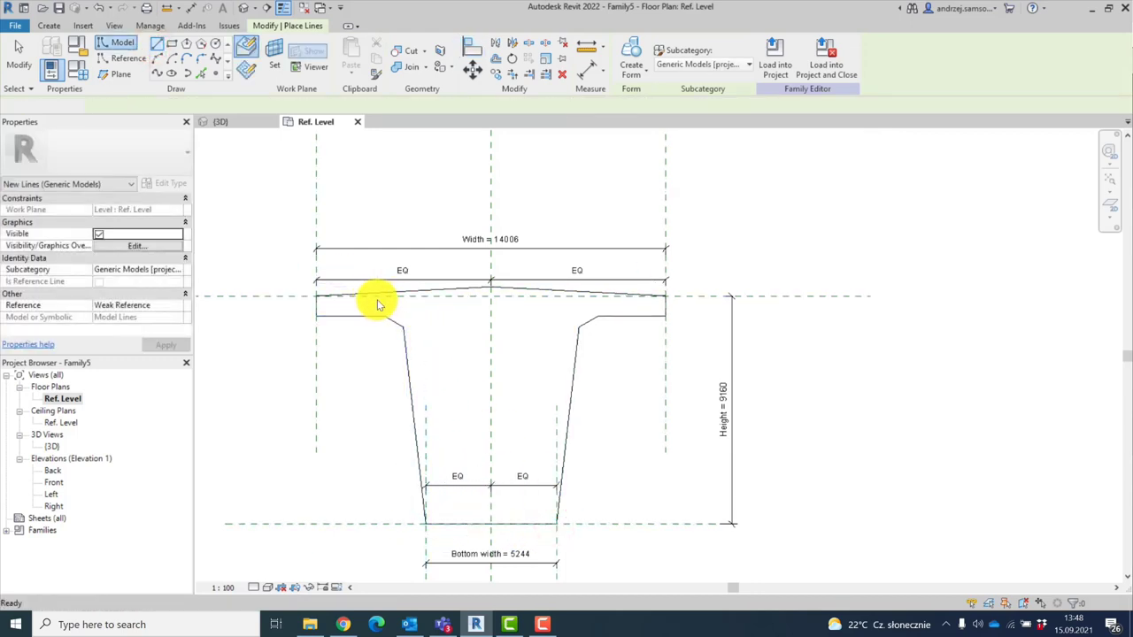
# Dimension each wing horizontally from the outer vertical plane to the start of its sloping haunch, on both sides of the profile
pyautogui.click(584, 71)
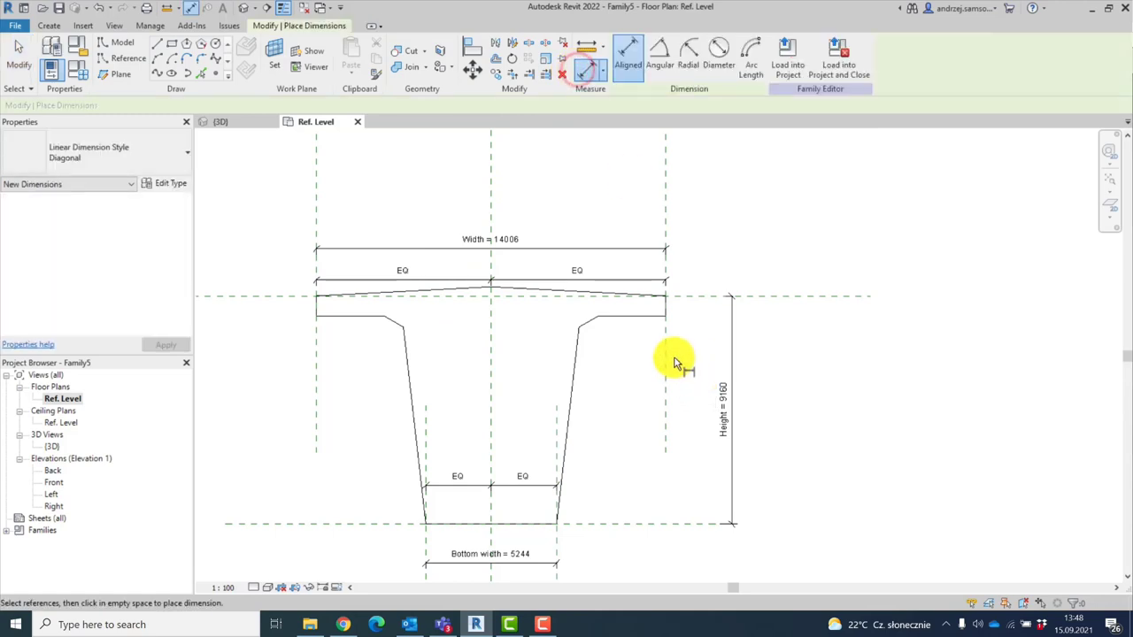
pyautogui.click(599, 318)
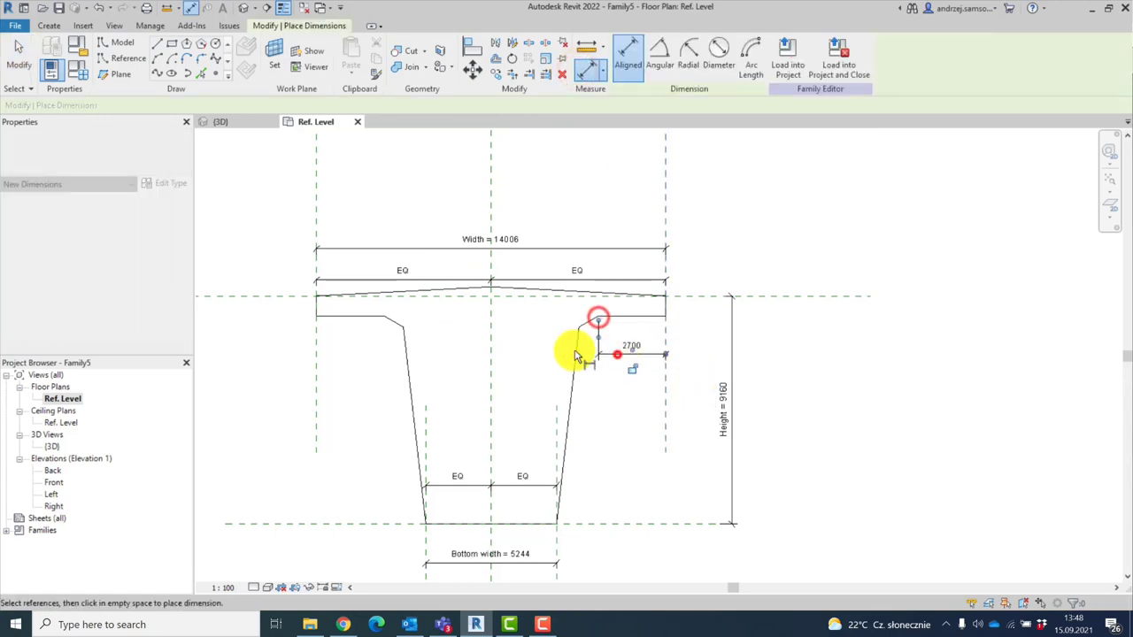
pyautogui.click(317, 336)
pyautogui.click(383, 318)
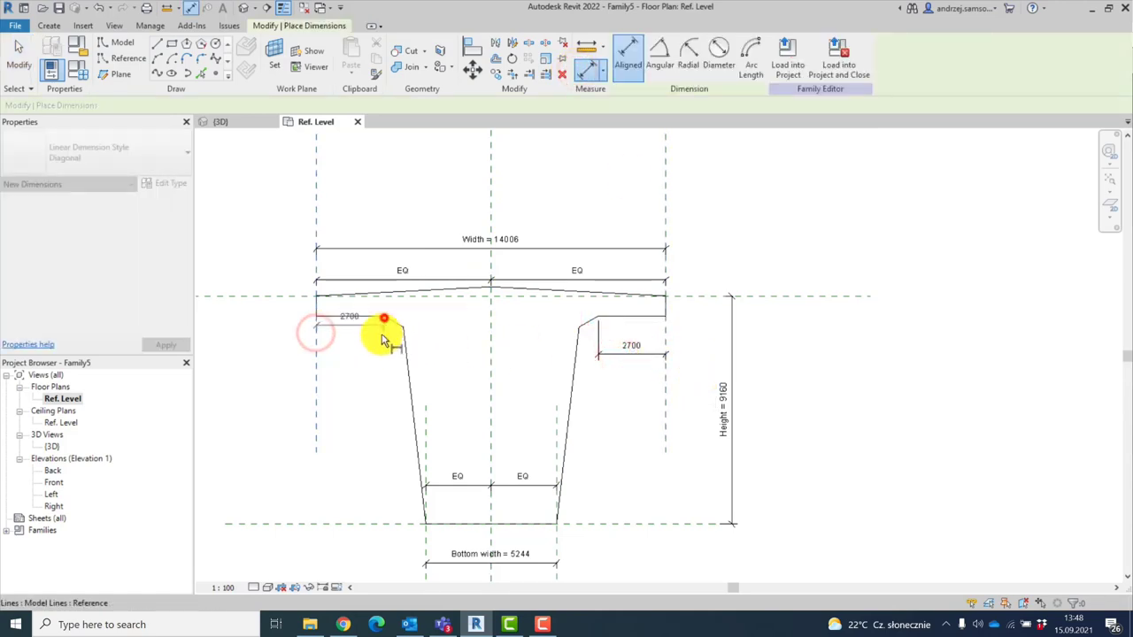
pyautogui.click(377, 354)
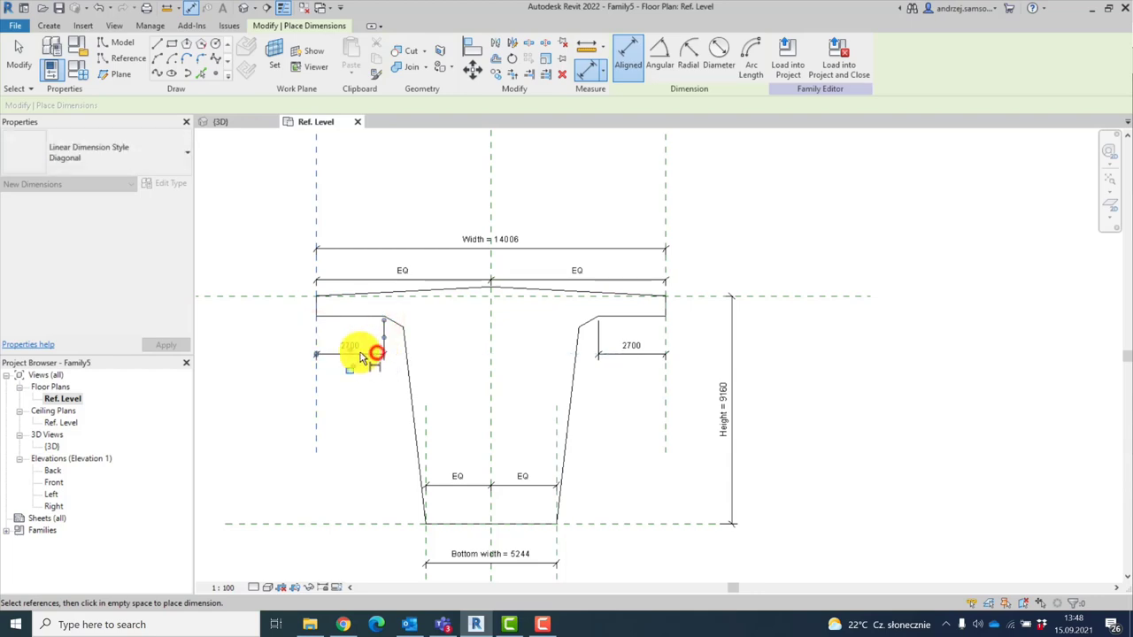
pyautogui.press('Escape')
# Label the left wing dimension with a new instance family parameter named Wings
pyautogui.click(359, 351)
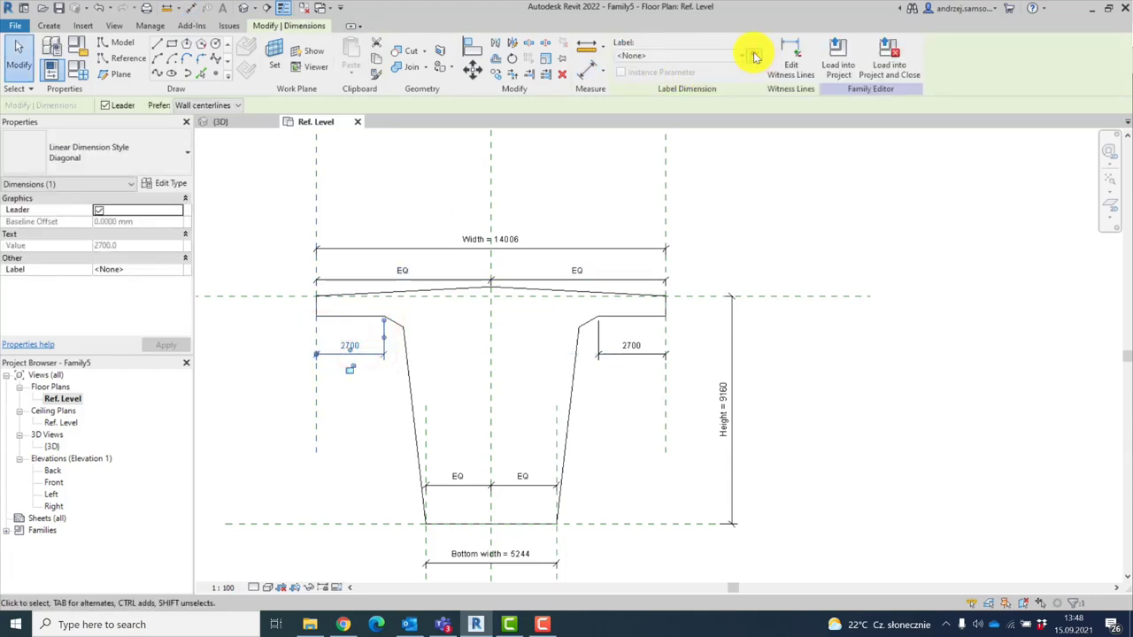
pyautogui.click(753, 55)
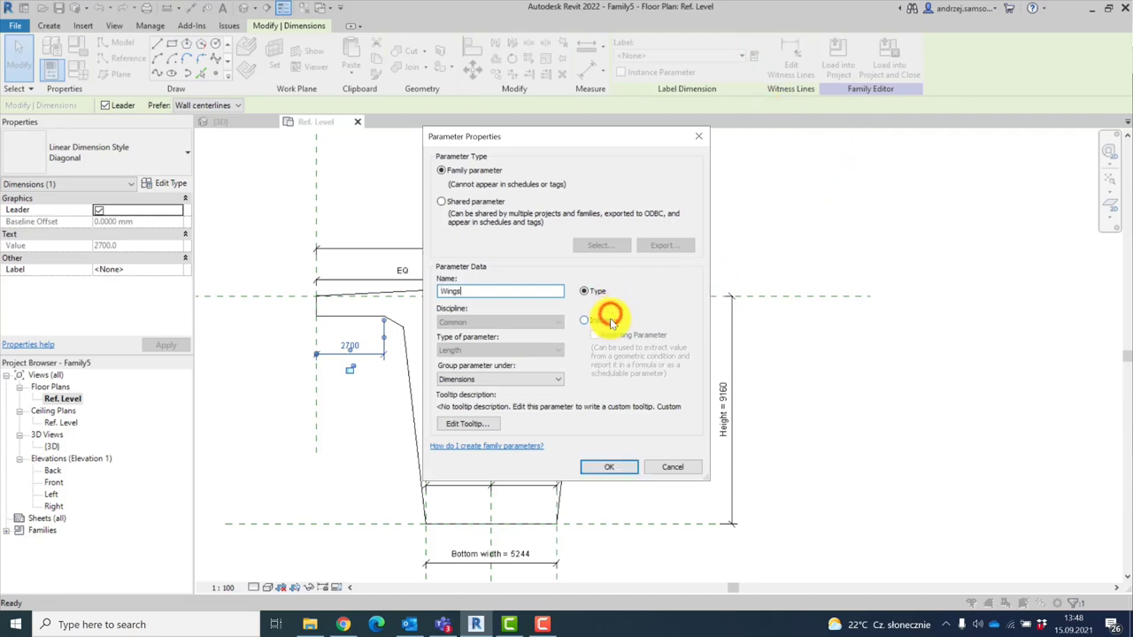
pyautogui.click(610, 464)
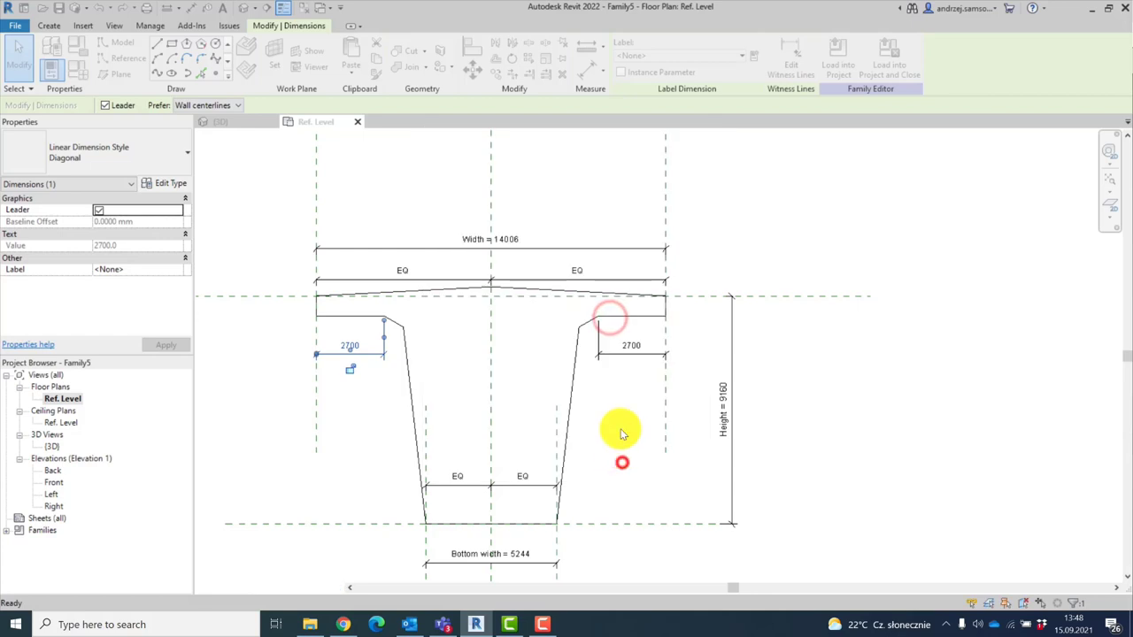
# Label the right wing dimension with the existing Wings parameter
pyautogui.click(636, 358)
pyautogui.click(741, 56)
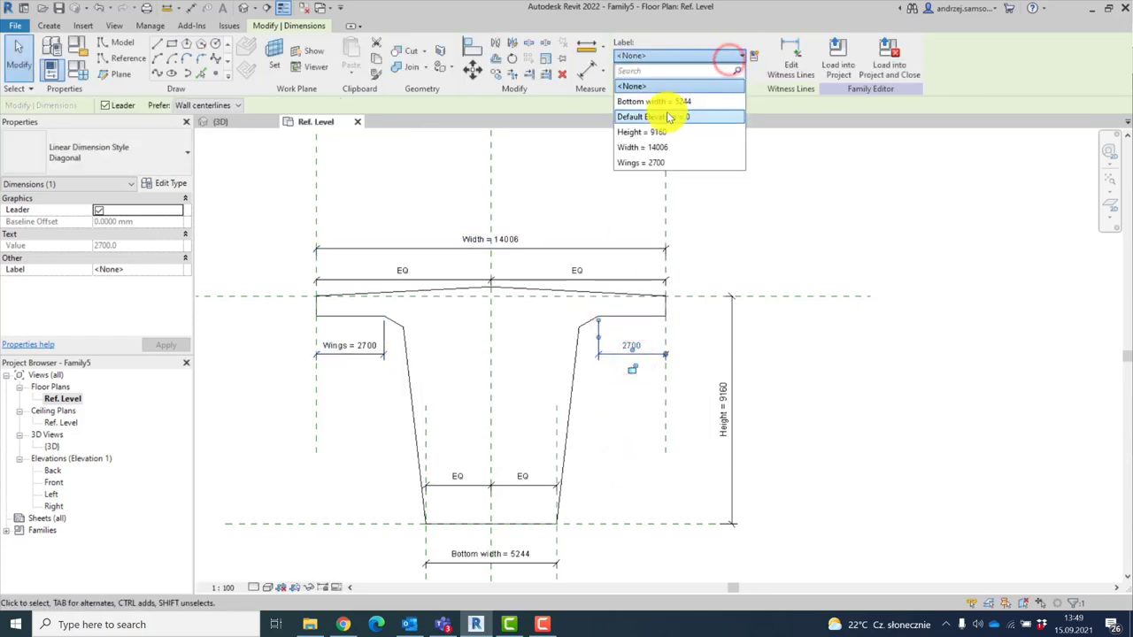
pyautogui.click(644, 162)
pyautogui.click(795, 215)
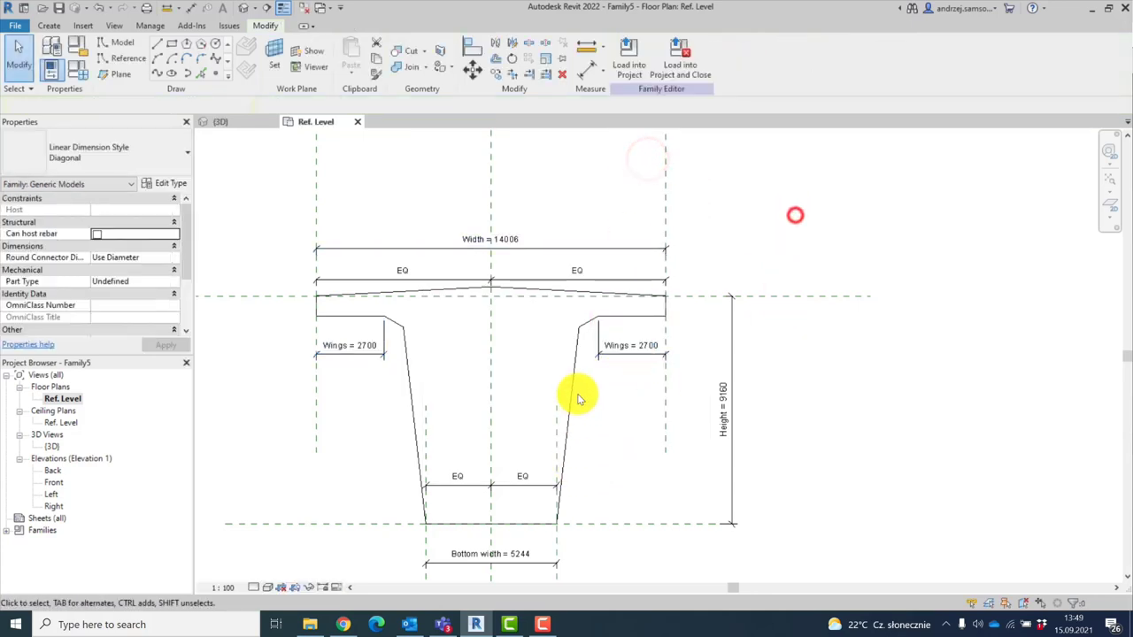
# Draw model lines for the left inner outline from the haunch: about 700 mm inward, 7300 mm down parallel to the web, 900 mm across, 300 mm down
pyautogui.scroll(2, 577, 399)
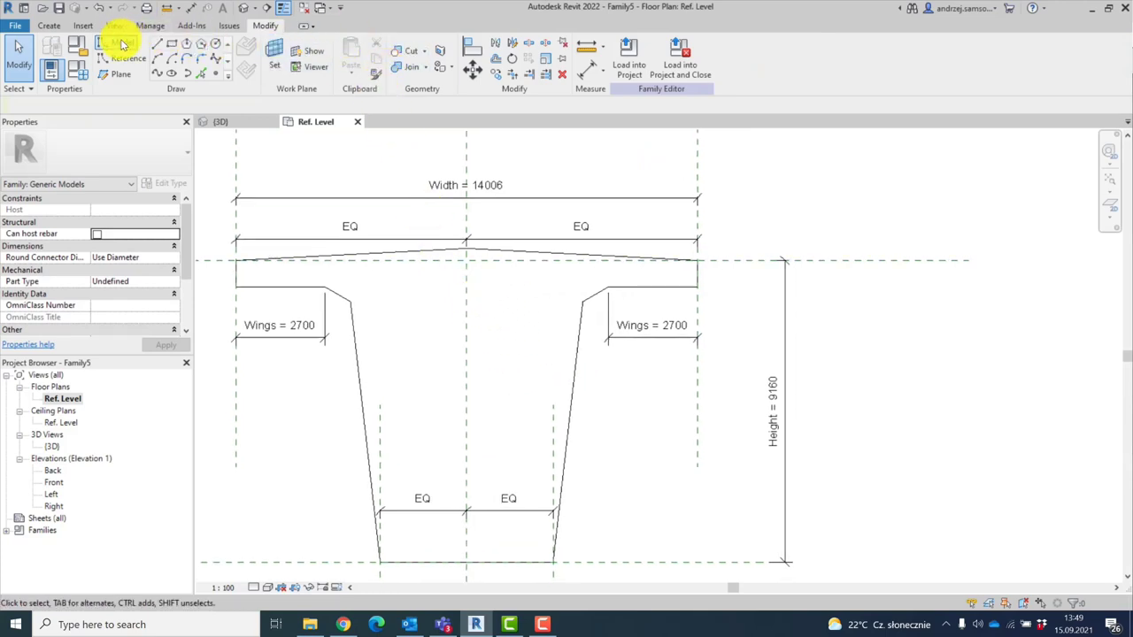
pyautogui.click(151, 44)
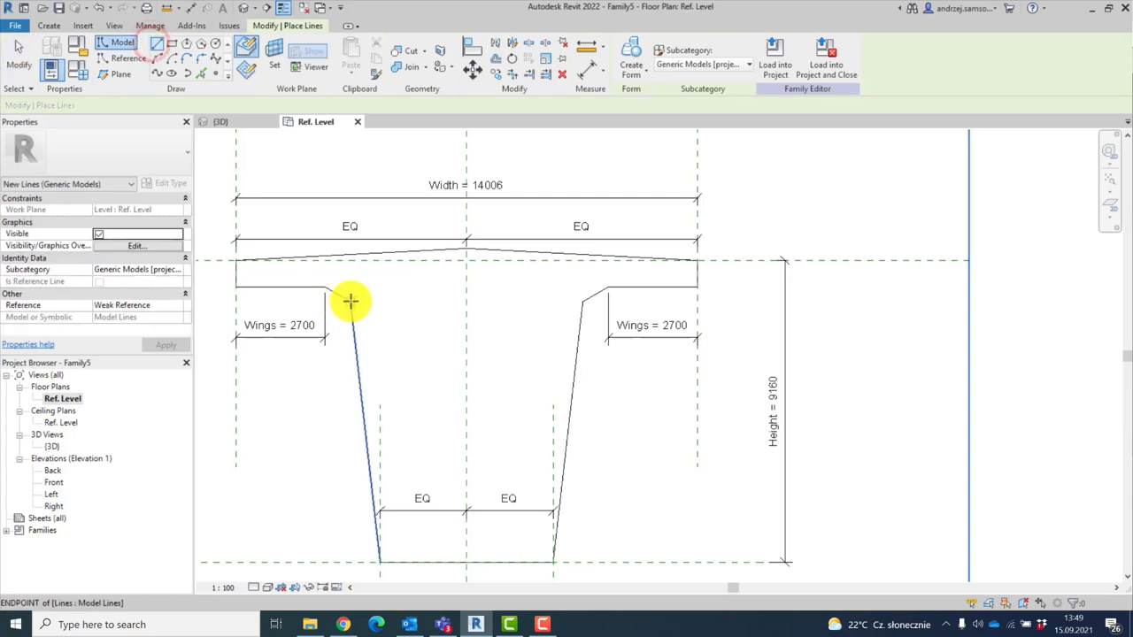
pyautogui.click(349, 301)
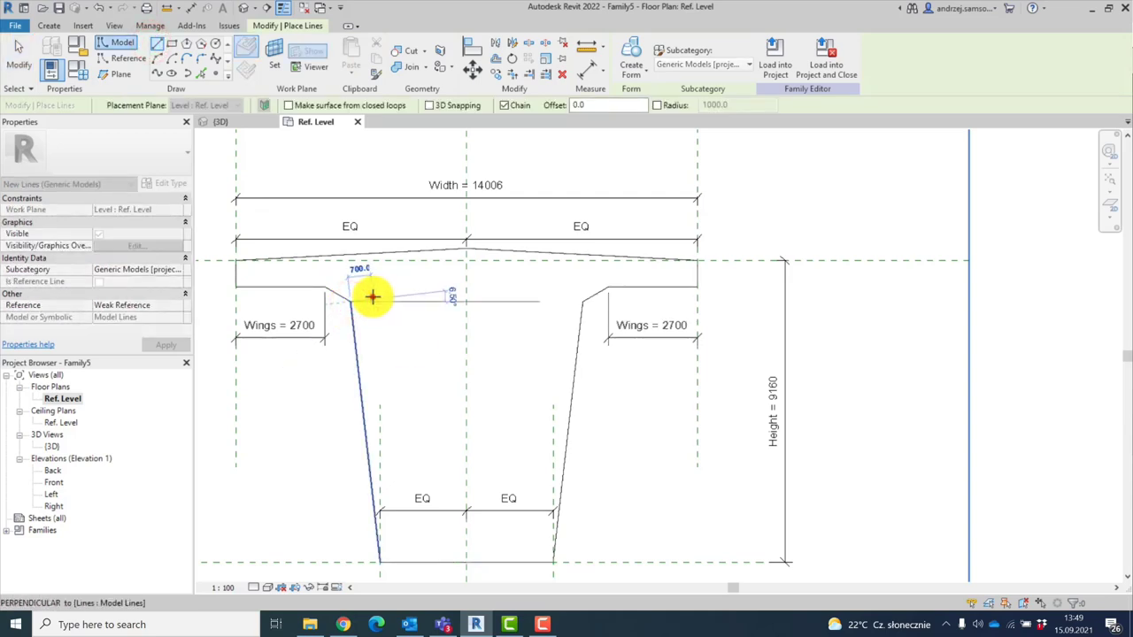
pyautogui.click(371, 297)
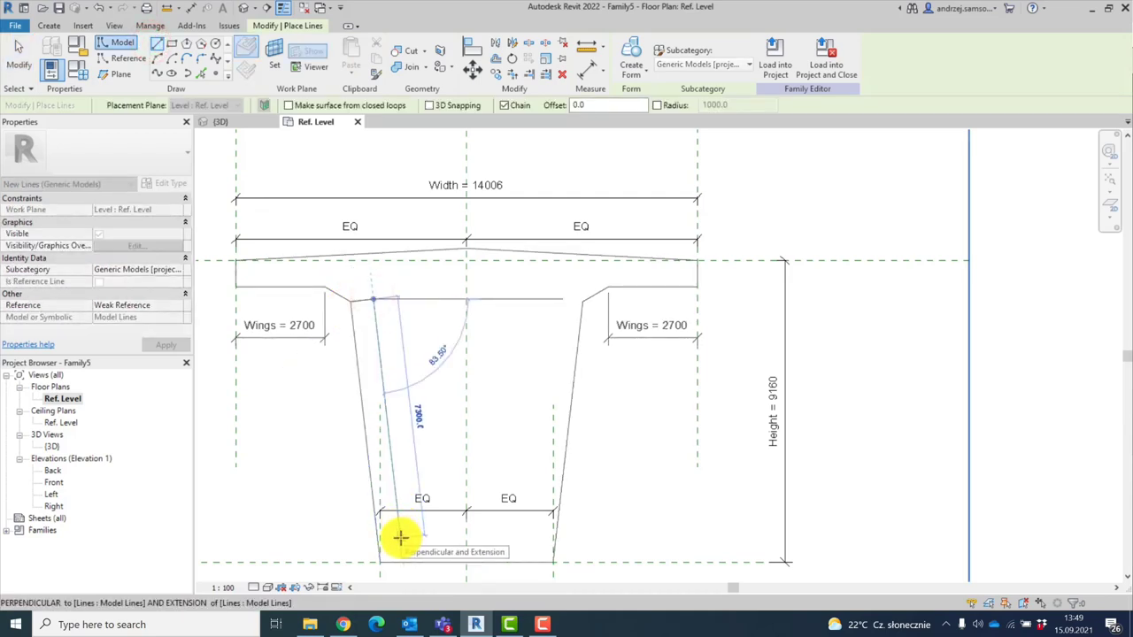
pyautogui.click(400, 535)
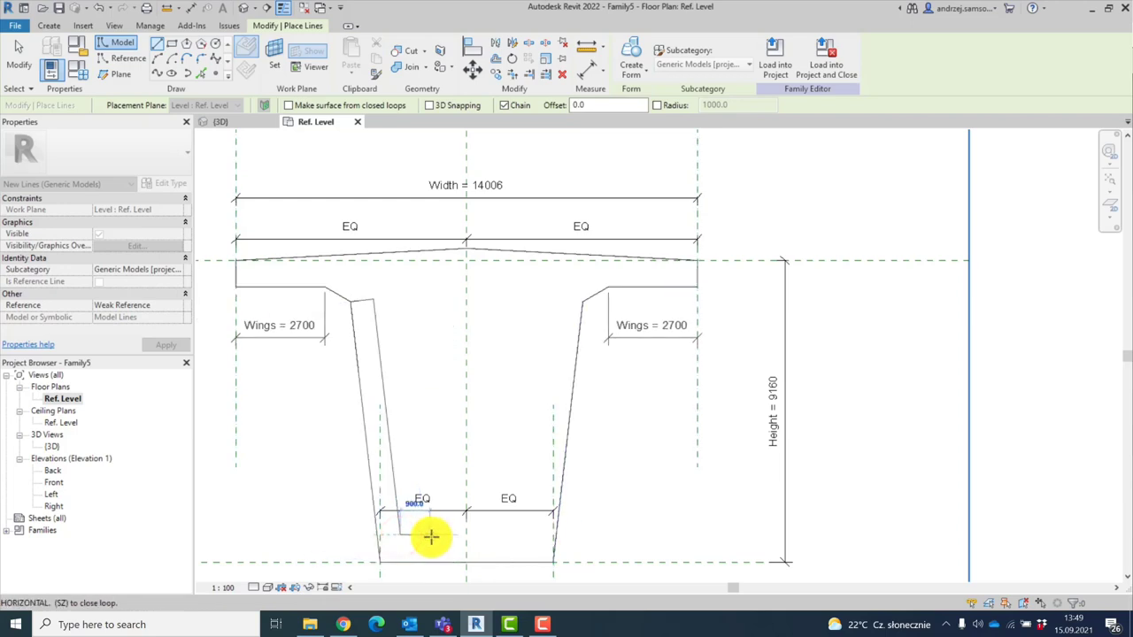
pyautogui.click(430, 537)
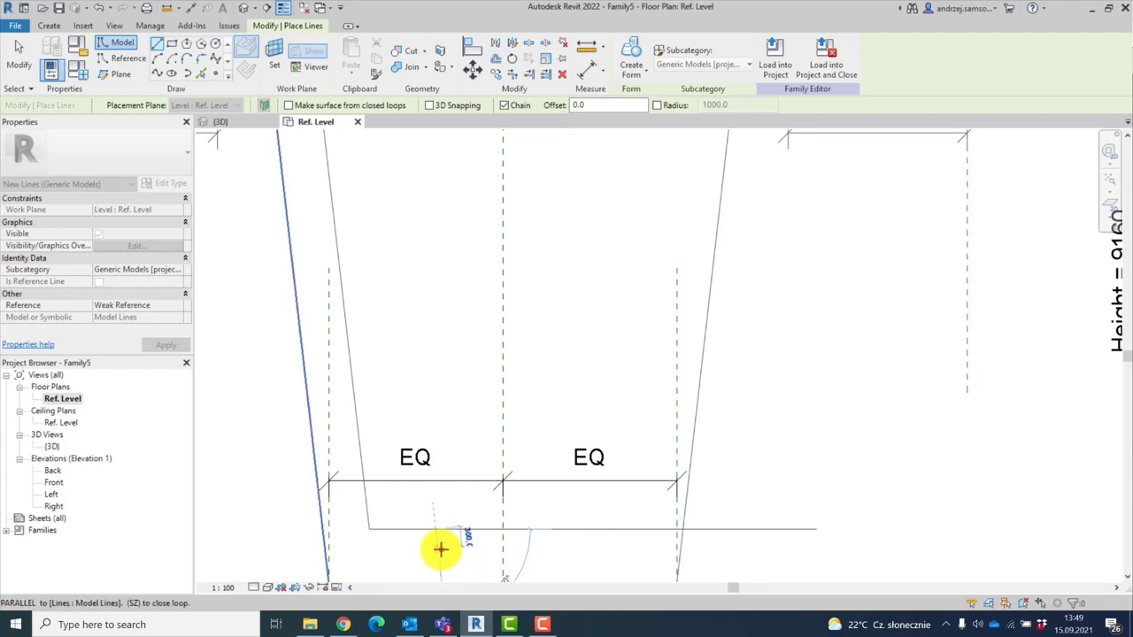
pyautogui.click(441, 539)
pyautogui.press('Escape')
pyautogui.press('Escape')
pyautogui.press('z')
pyautogui.press('f')
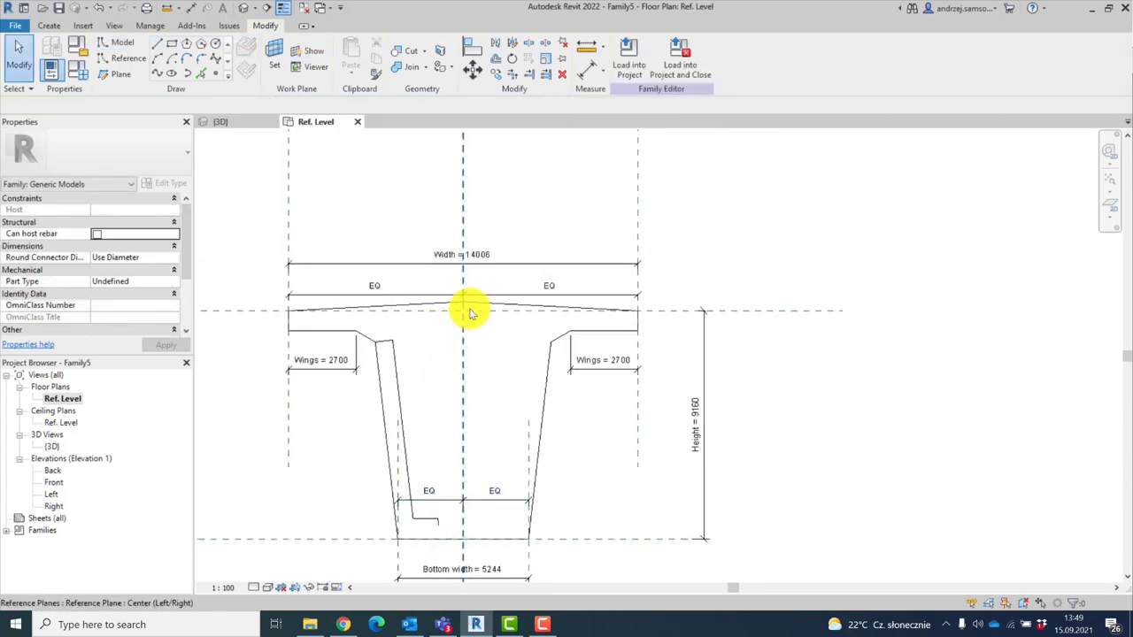
# Mirror the chain of inner outline lines about the vertical centre reference plane
pyautogui.click(395, 346)
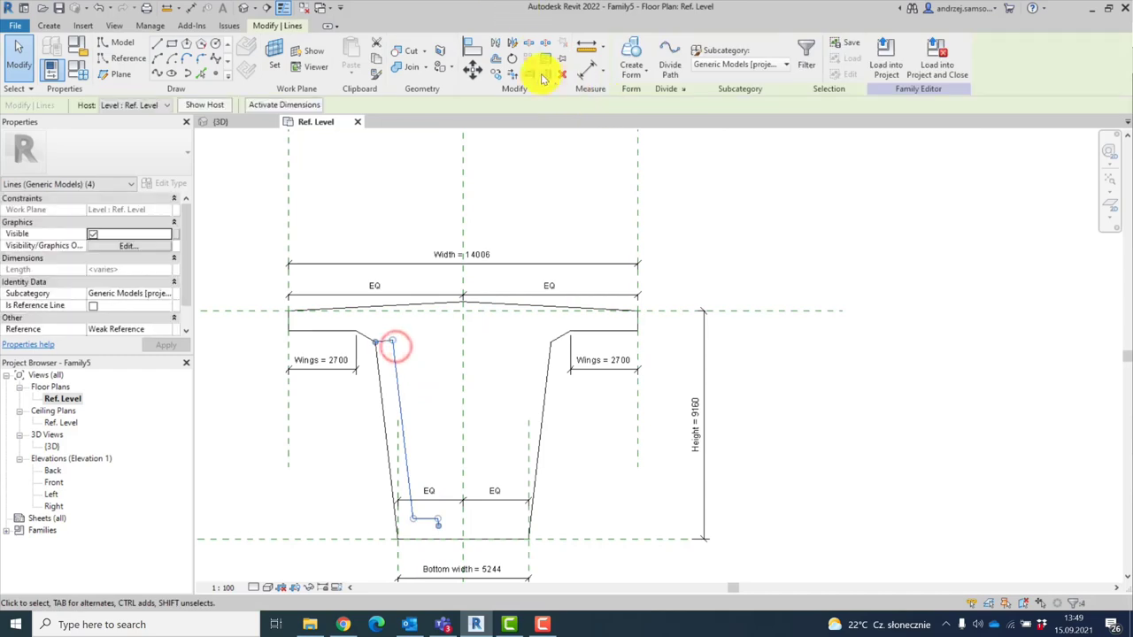
pyautogui.click(498, 45)
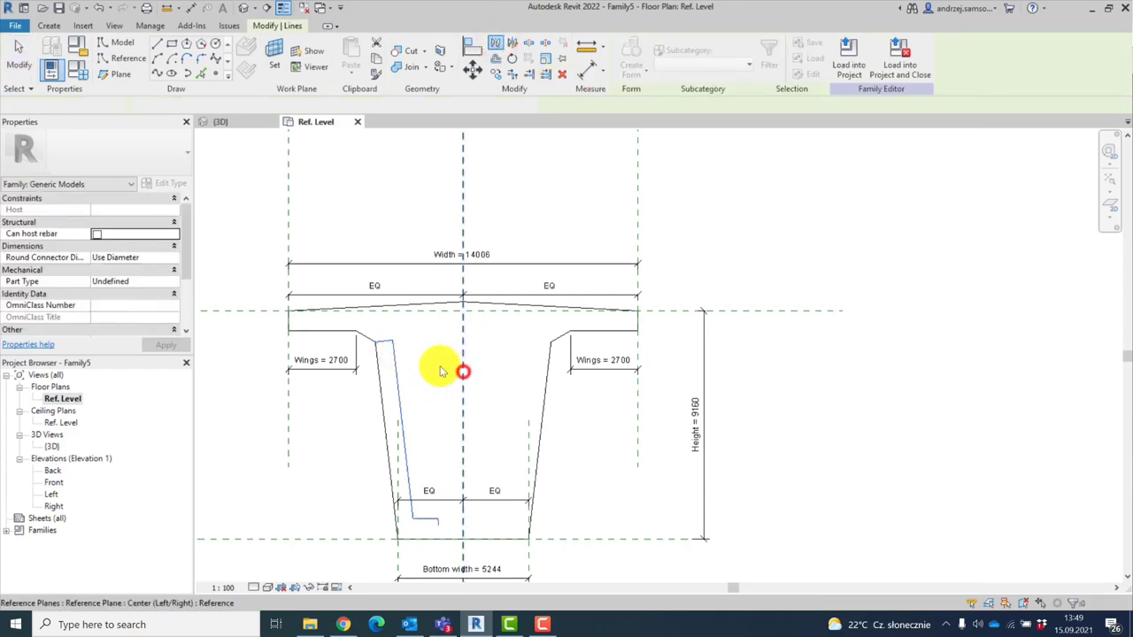
pyautogui.click(441, 369)
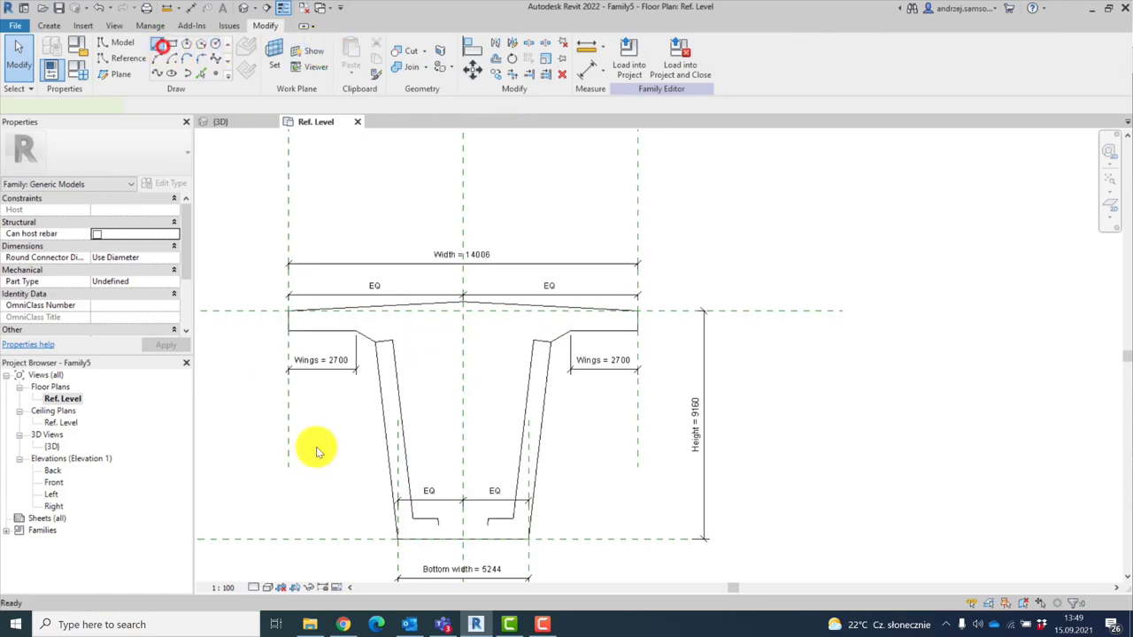
# Close the niche in the inner floor with a horizontal model line between the lower ends of the two short steps
pyautogui.press('l')
pyautogui.press('i')
pyautogui.scroll(3, 417, 538)
pyautogui.click(449, 519)
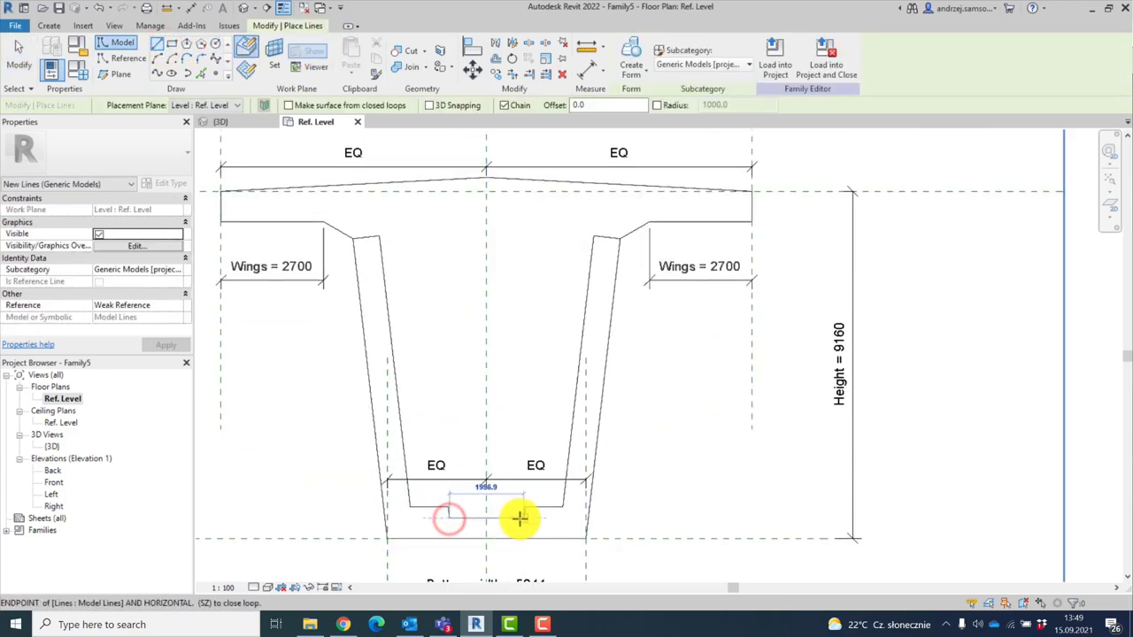
pyautogui.click(519, 518)
pyautogui.scroll(-2, 398, 257)
pyautogui.press('Escape')
pyautogui.press('Escape')
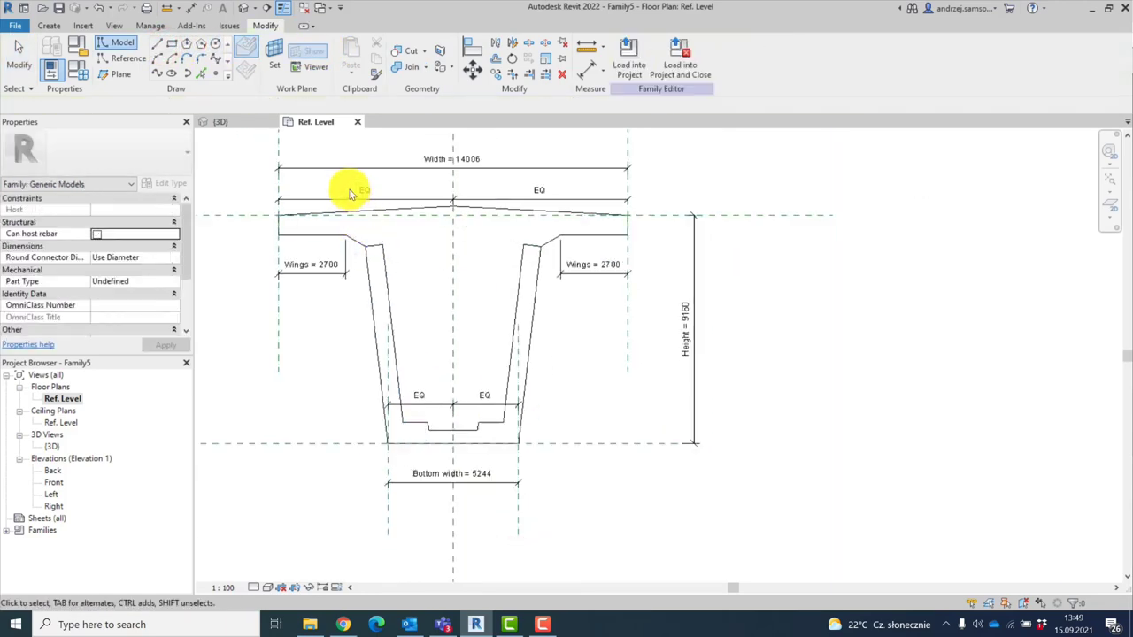
# Dimension the bottom niche from both ends to the centre plane and make the two halves equal
pyautogui.moveTo(348, 189); pyautogui.dragTo(359, 226, button='middle')
pyautogui.press('d')
pyautogui.press('i')
pyautogui.scroll(3, 487, 430)
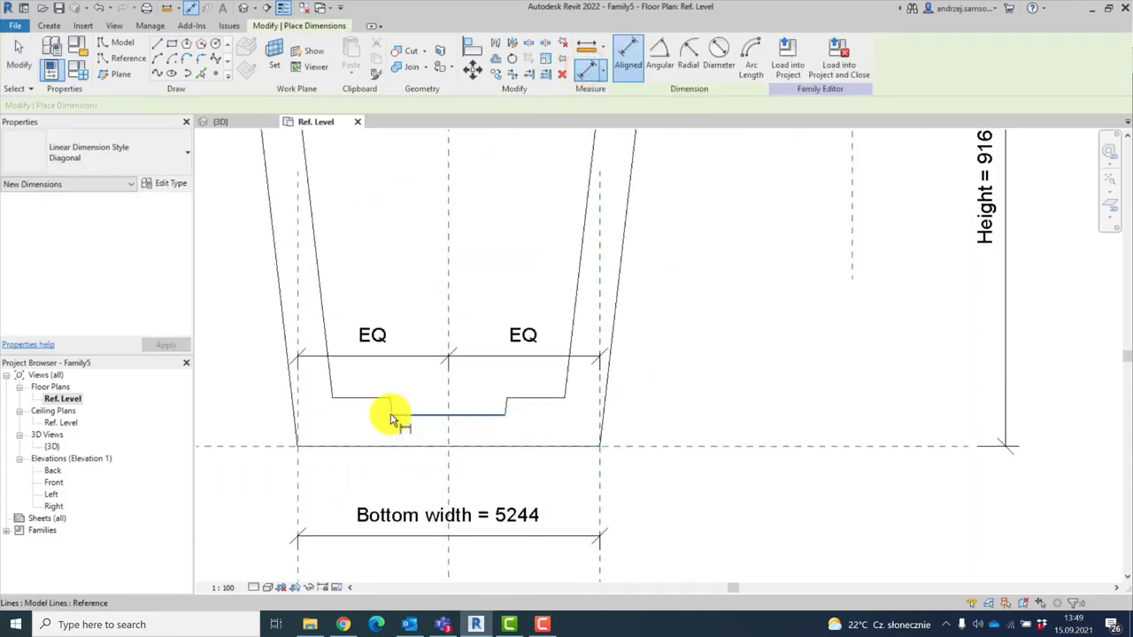
pyautogui.click(391, 415)
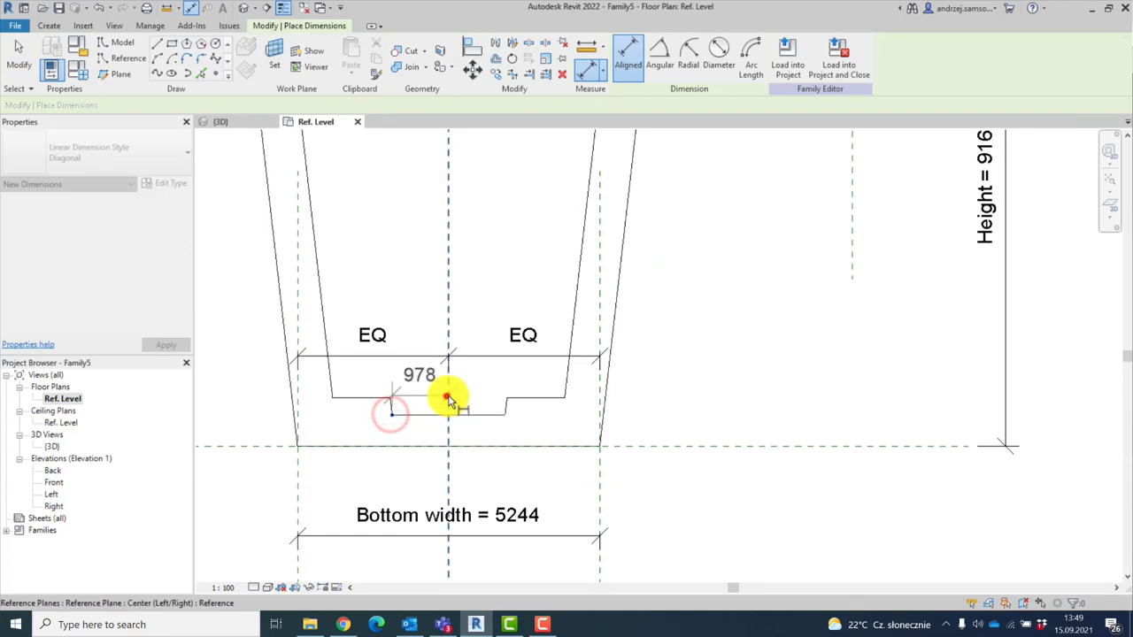
pyautogui.click(448, 398)
pyautogui.click(506, 415)
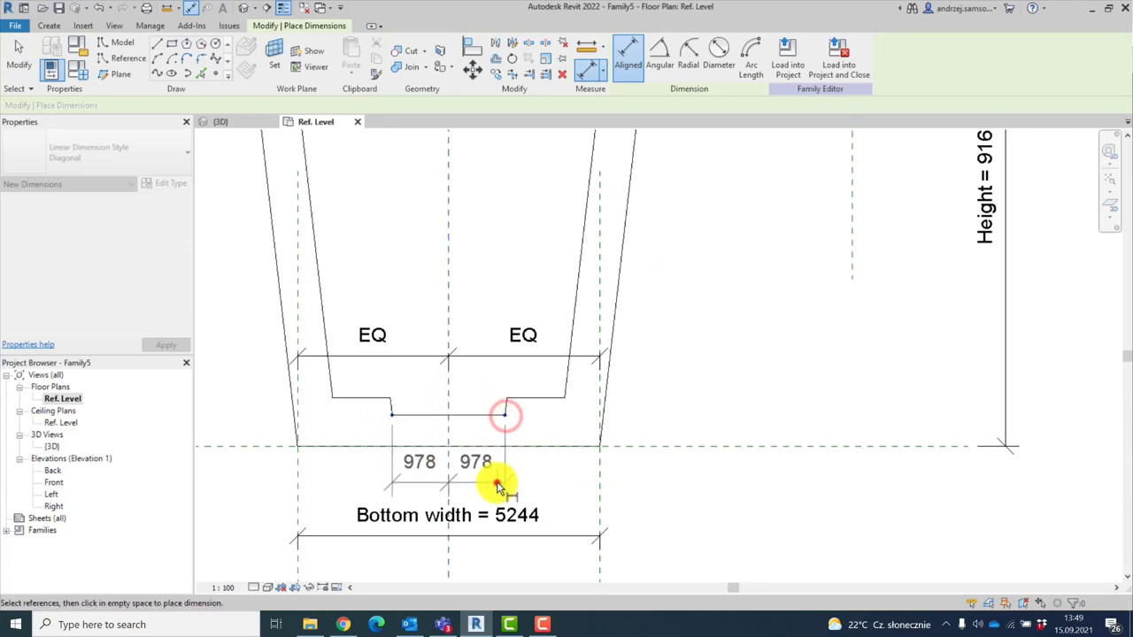
pyautogui.click(498, 486)
pyautogui.click(448, 407)
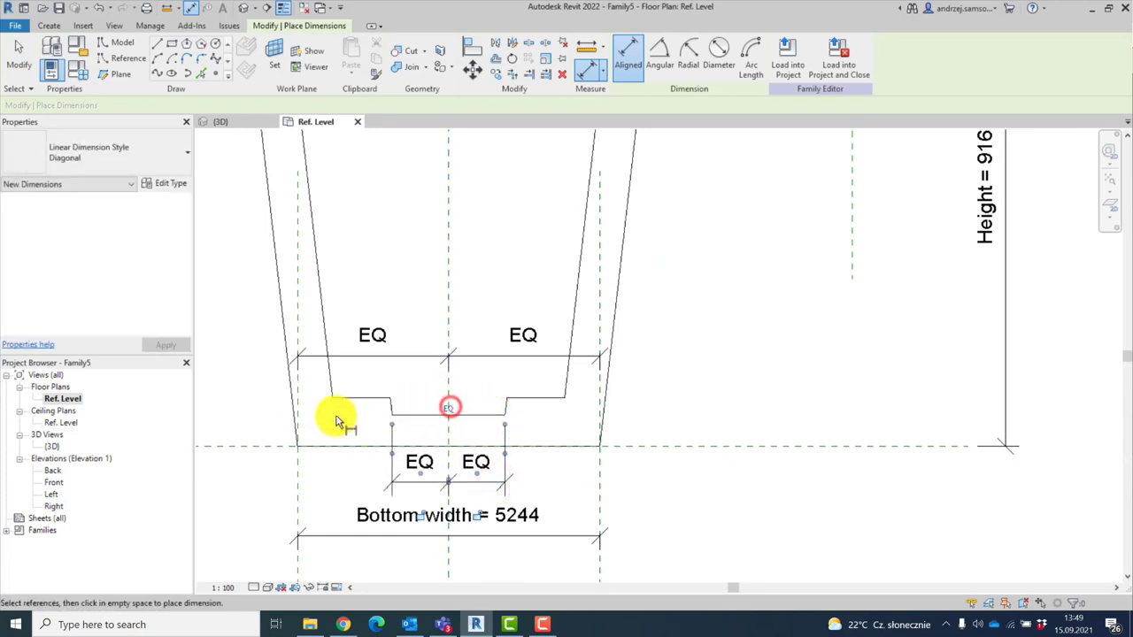
# Dimension the bottom niche's full width between its two lower corners, placed below the profile
pyautogui.click(390, 415)
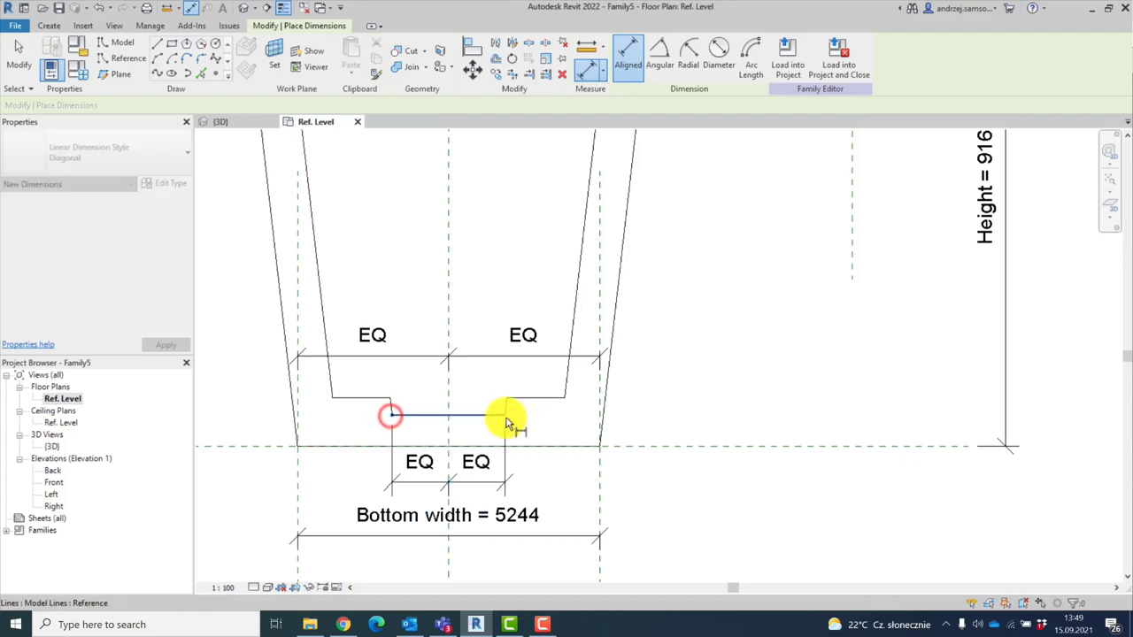
pyautogui.click(506, 415)
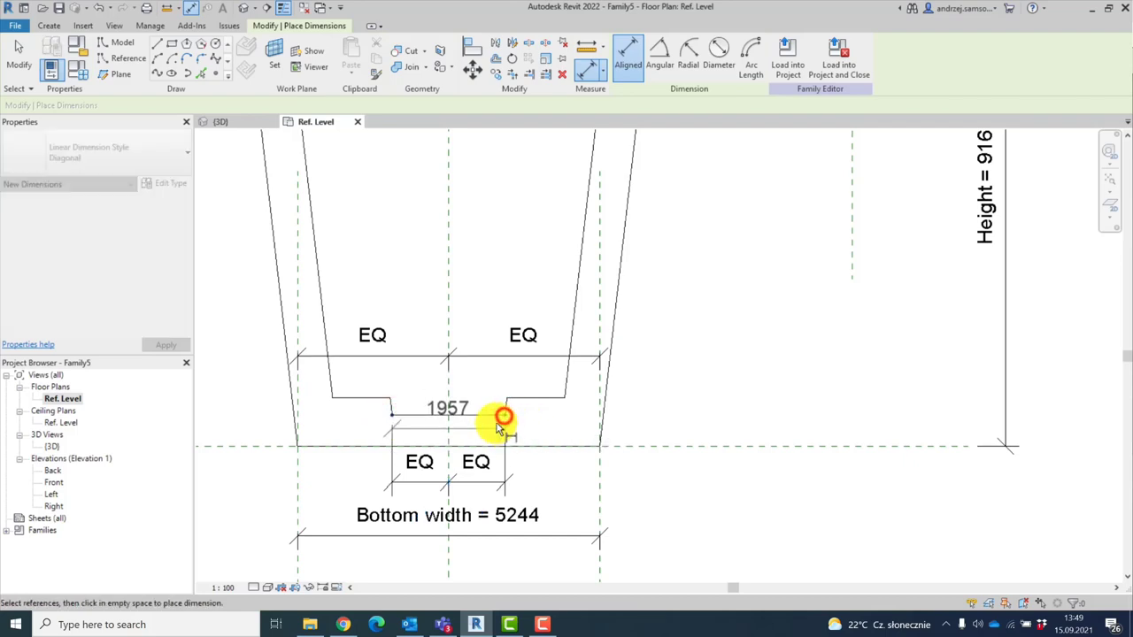
pyautogui.click(482, 496)
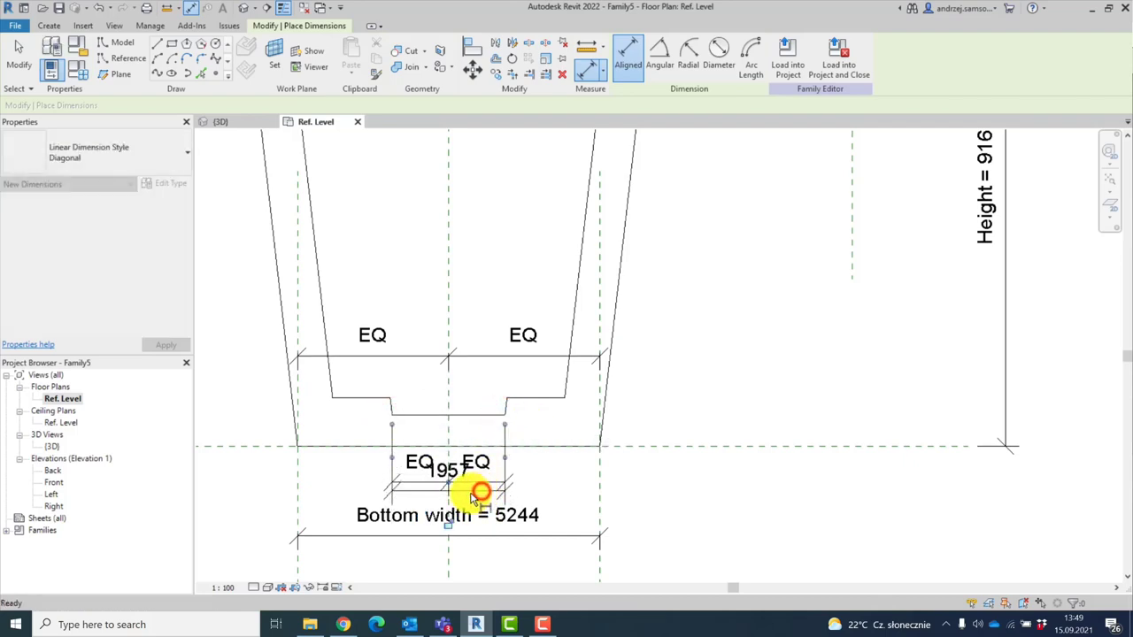
pyautogui.press('Escape')
# Label the niche's full-width dimension with a new instance family parameter named Bottom niche
pyautogui.click(466, 477)
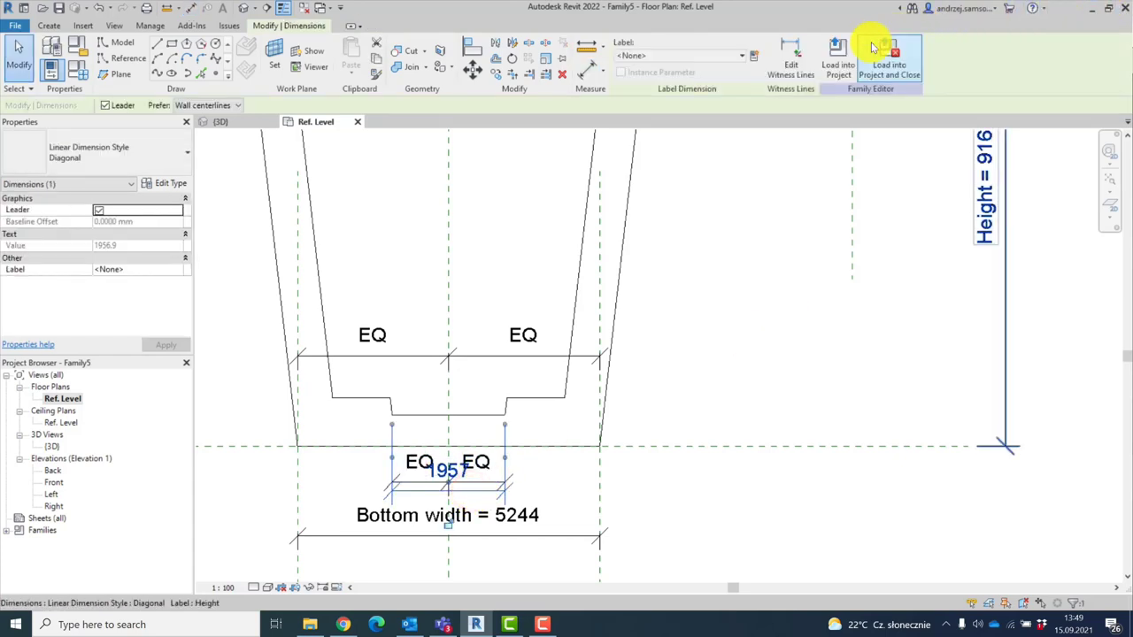
pyautogui.click(753, 55)
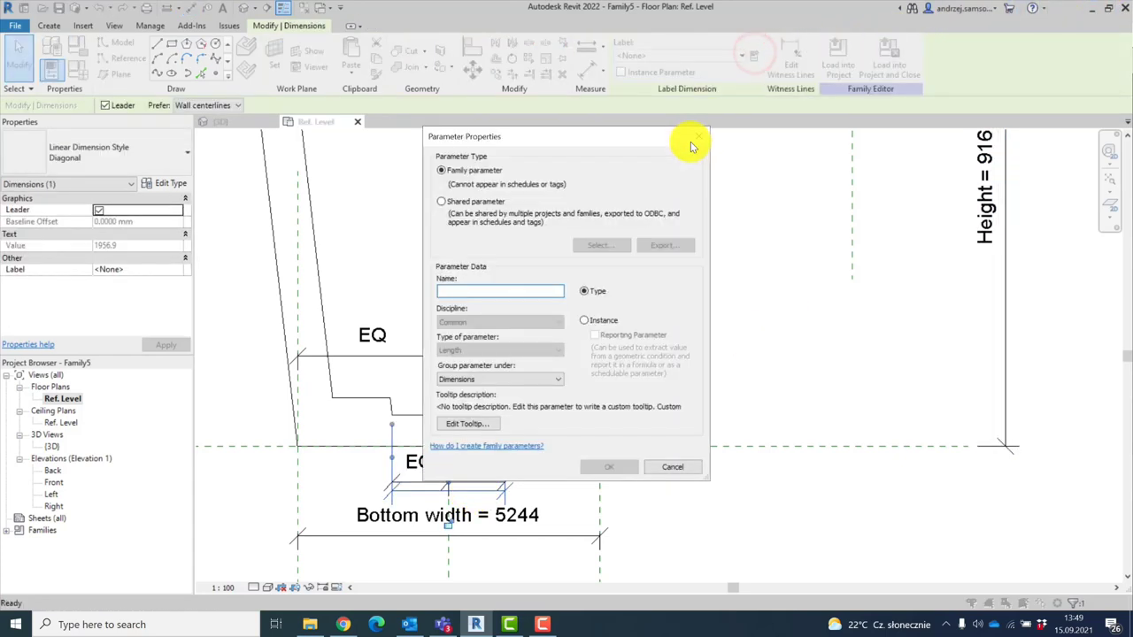
pyautogui.write('Bo')
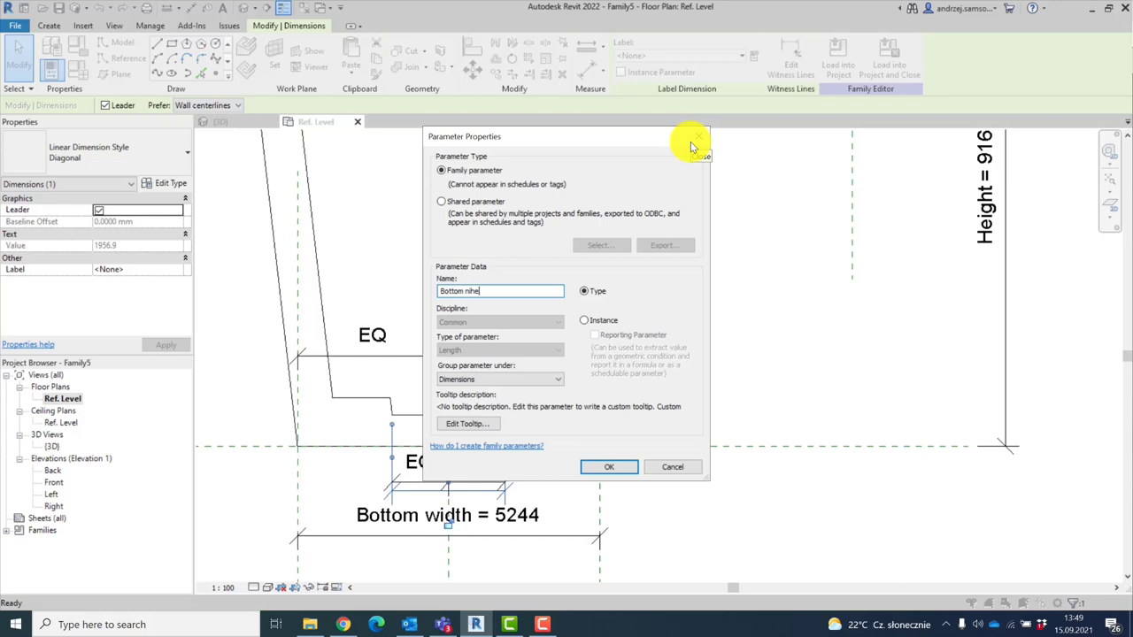
pyautogui.write('ttom niche')
pyautogui.click(586, 320)
pyautogui.click(609, 466)
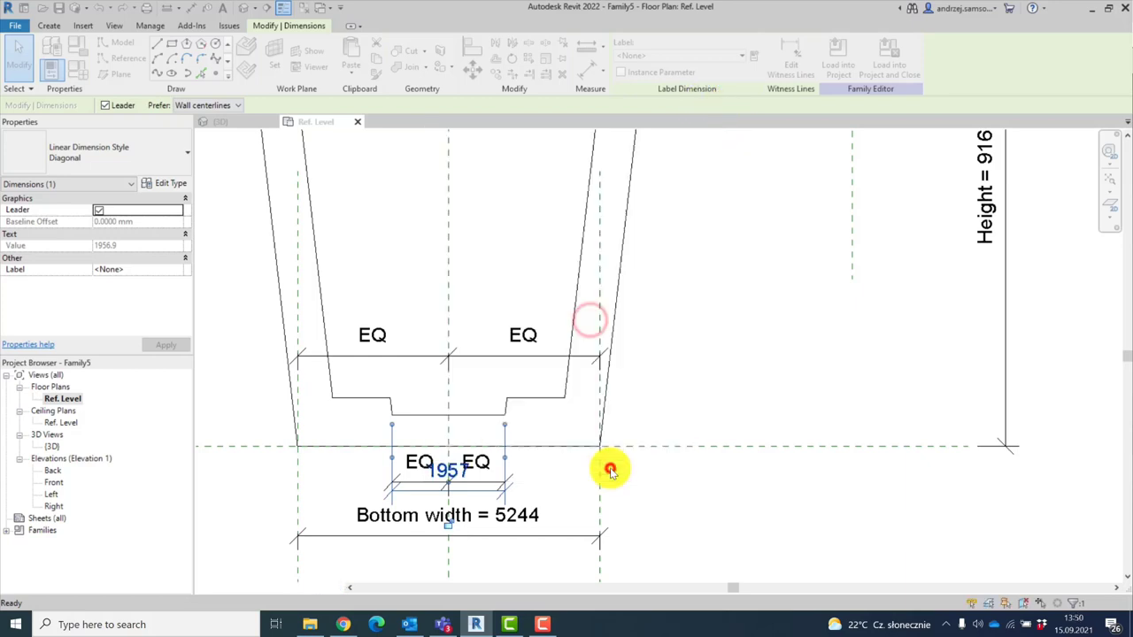
pyautogui.click(666, 393)
# Draw two sloping model lines for the inner ceiling, from the left haunch's lower end through the centre plane to the right haunch's lower end
pyautogui.scroll(-4, 679, 347)
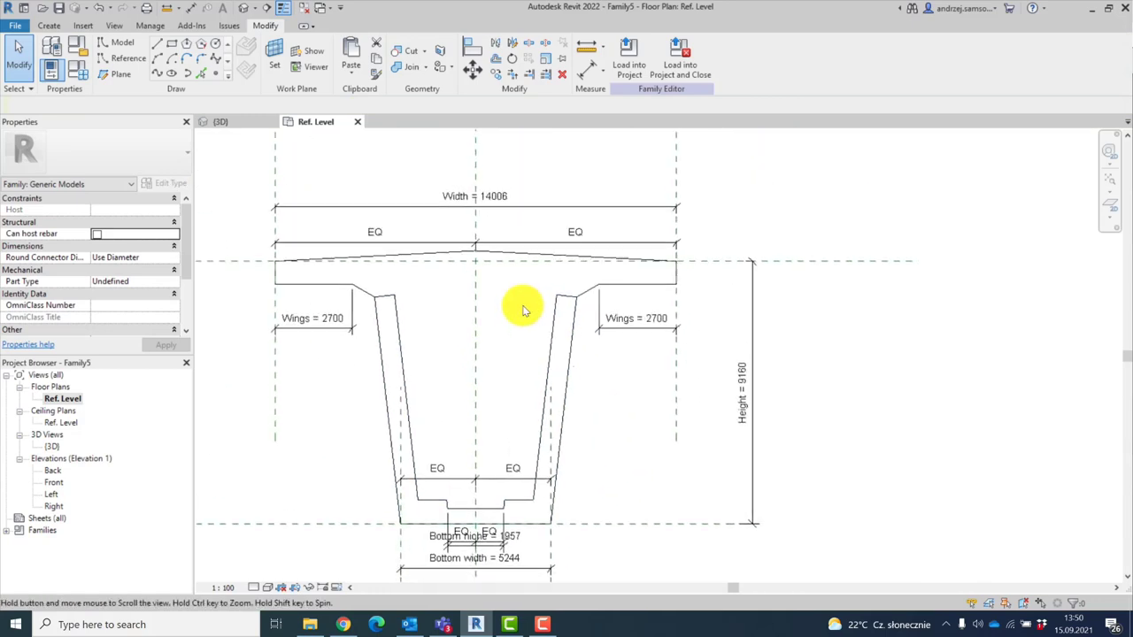
pyautogui.click(123, 43)
pyautogui.scroll(2, 361, 262)
pyautogui.click(383, 314)
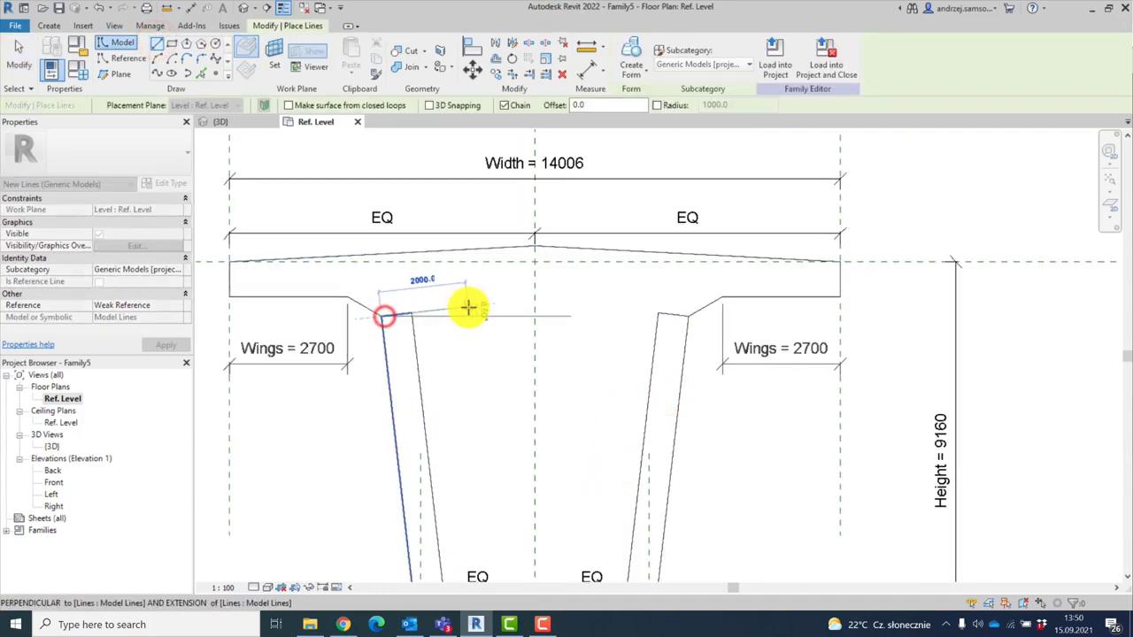
pyautogui.click(534, 301)
pyautogui.click(688, 315)
pyautogui.press('Escape')
pyautogui.press('Escape')
pyautogui.scroll(-3, 380, 379)
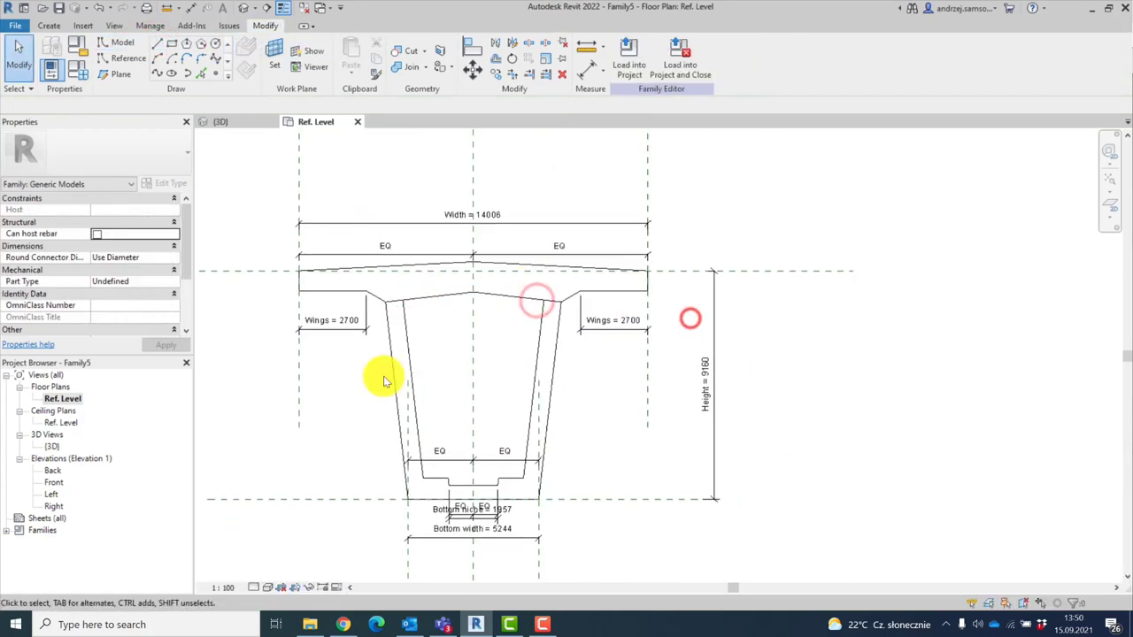
# Dimension the deck vertically from the top reference plane to the left wing's underside, placed outside the profile
pyautogui.press('d')
pyautogui.press('i')
pyautogui.click(405, 256)
pyautogui.click(299, 278)
pyautogui.click(232, 209)
pyautogui.press('Escape')
# Label the deck's vertical dimension with a new instance family parameter named Deck thickness
pyautogui.click(233, 271)
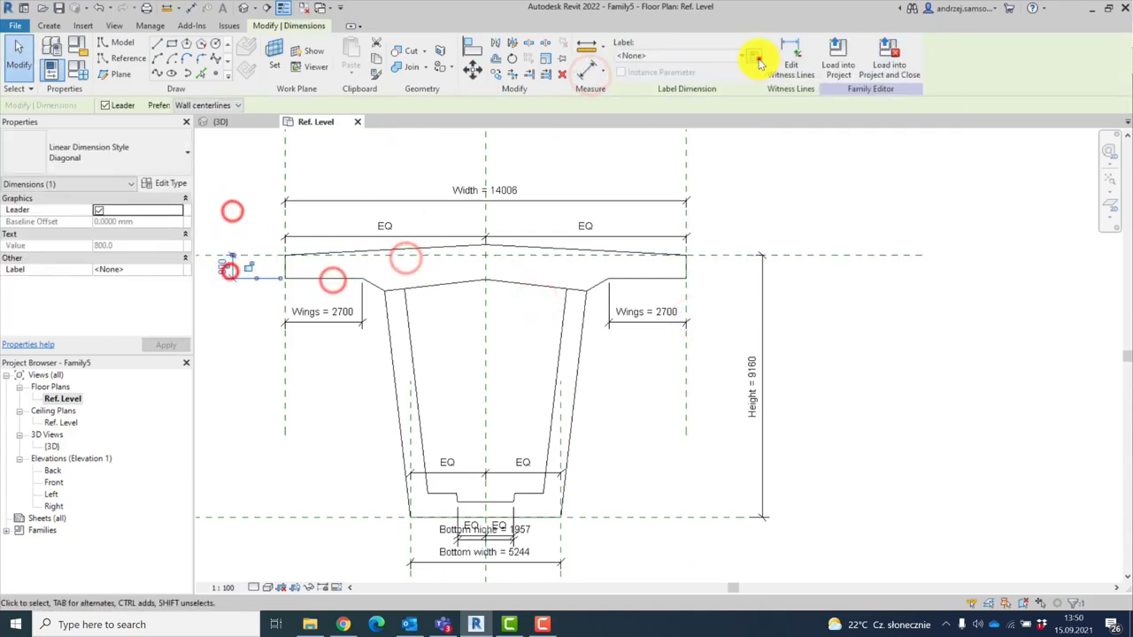
pyautogui.click(758, 58)
pyautogui.write('Deck thickness')
pyautogui.click(609, 322)
pyautogui.click(618, 469)
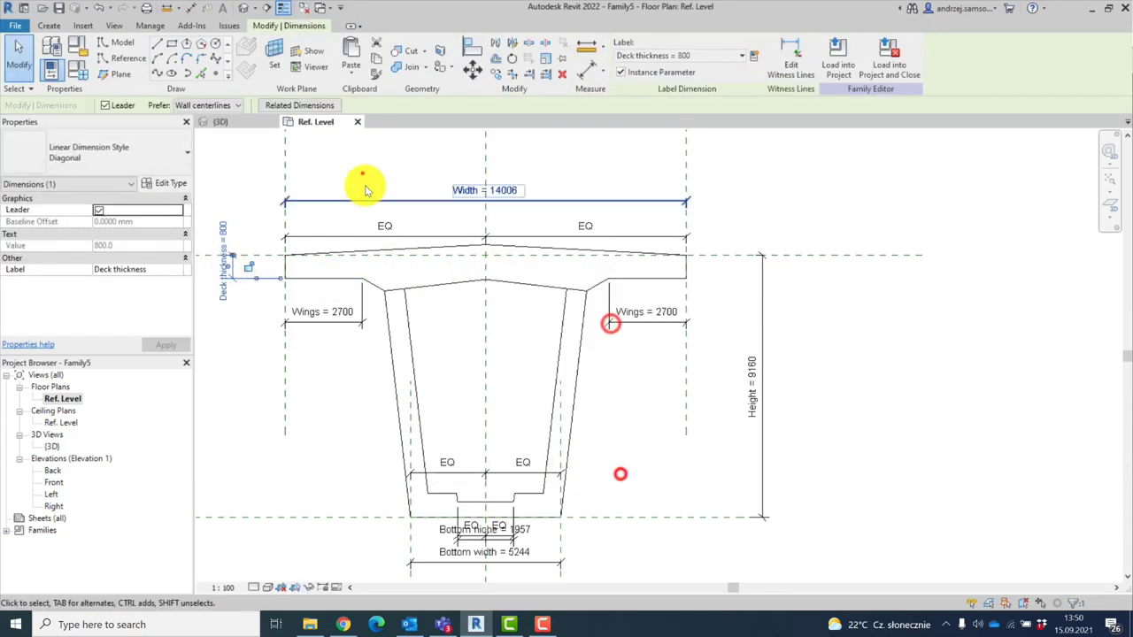
# Dimension the left web's thickness between its outer and inner lines and try to label it with the Deck thickness parameter
pyautogui.click(362, 173)
pyautogui.click(405, 355)
pyautogui.click(681, 54)
pyautogui.click(652, 131)
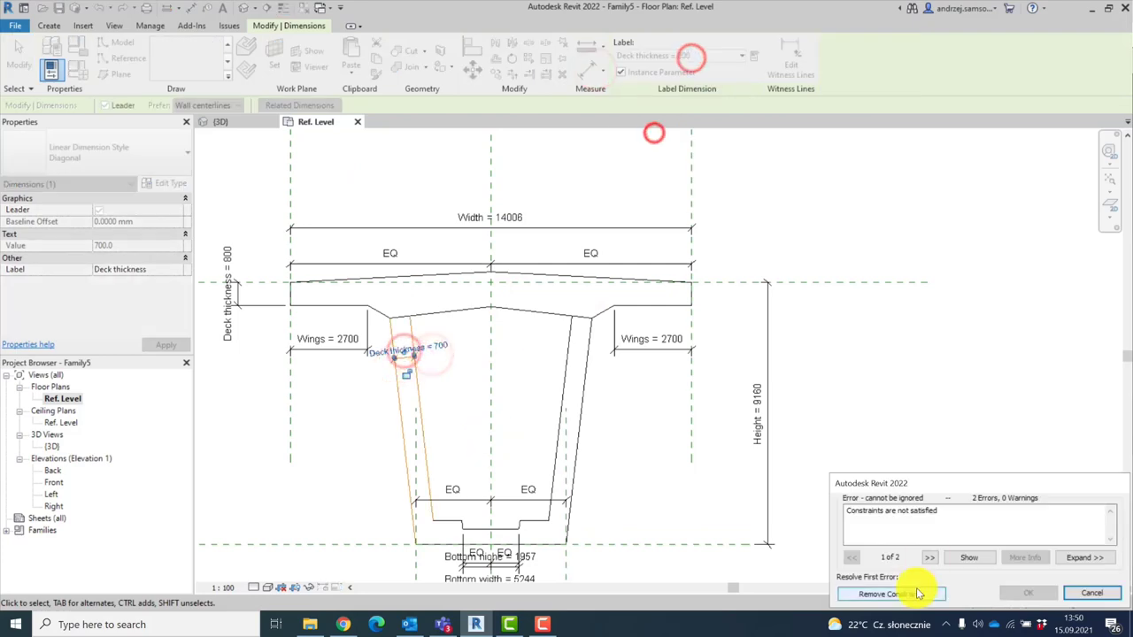
pyautogui.click(913, 584)
pyautogui.click(443, 449)
pyautogui.scroll(3, 442, 449)
pyautogui.scroll(-2, 493, 278)
# Dimension the right web's thickness between its inner and outer lines and try to label it with the Deck thickness parameter
pyautogui.click(416, 285)
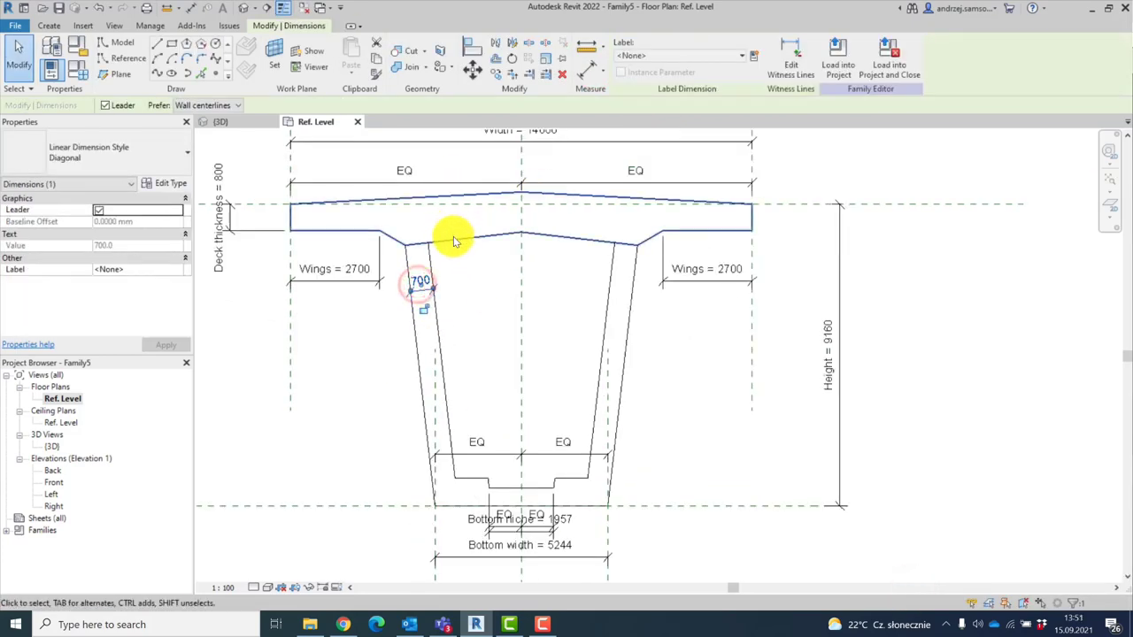
pyautogui.moveTo(399, 225); pyautogui.dragTo(447, 261)
pyautogui.click(427, 295)
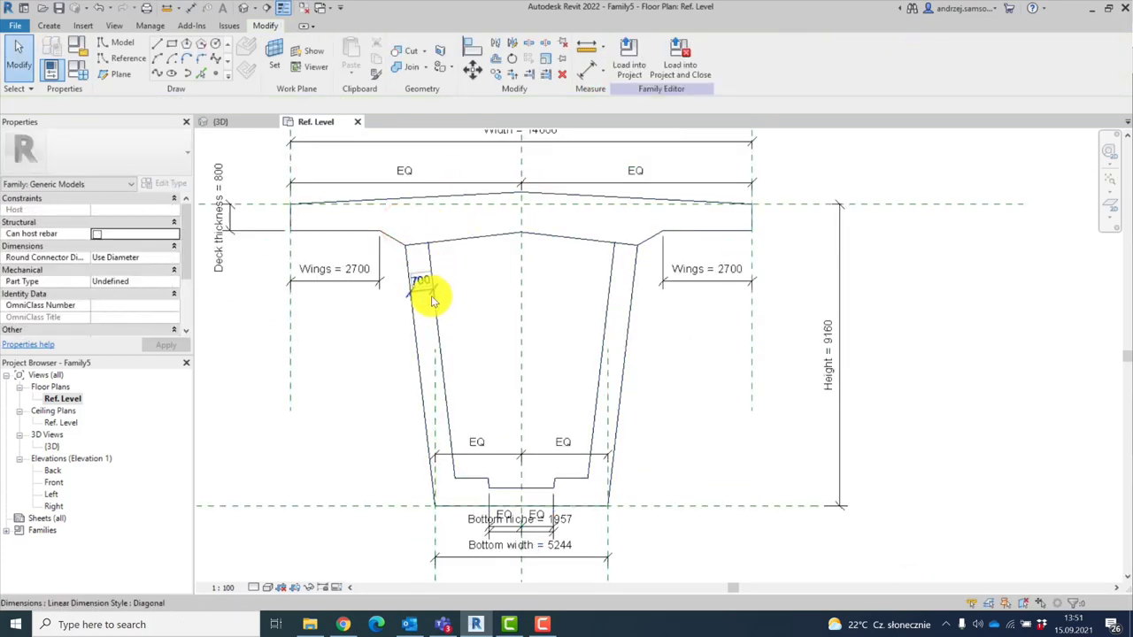
pyautogui.click(648, 55)
pyautogui.click(633, 139)
pyautogui.click(619, 298)
pyautogui.click(677, 55)
pyautogui.click(645, 133)
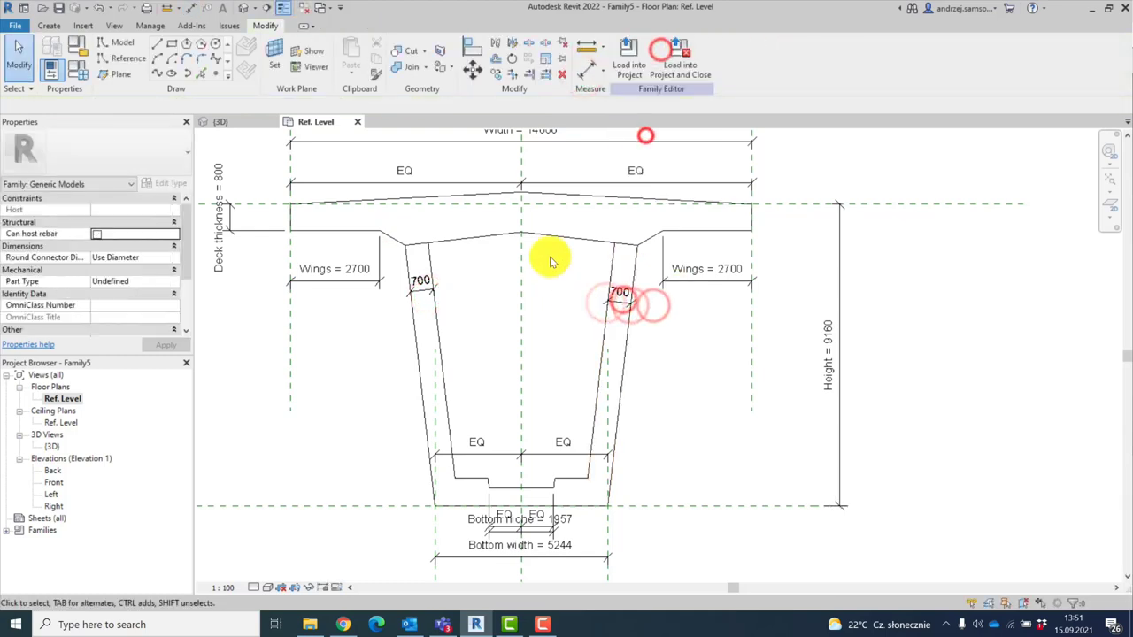
# Dimension the bottom slab's thickness vertically from the bottom reference plane to the inner floor line, placed beside the profile, and select that dimension
pyautogui.press('di')
pyautogui.click(413, 510)
pyautogui.click(464, 479)
pyautogui.click(359, 482)
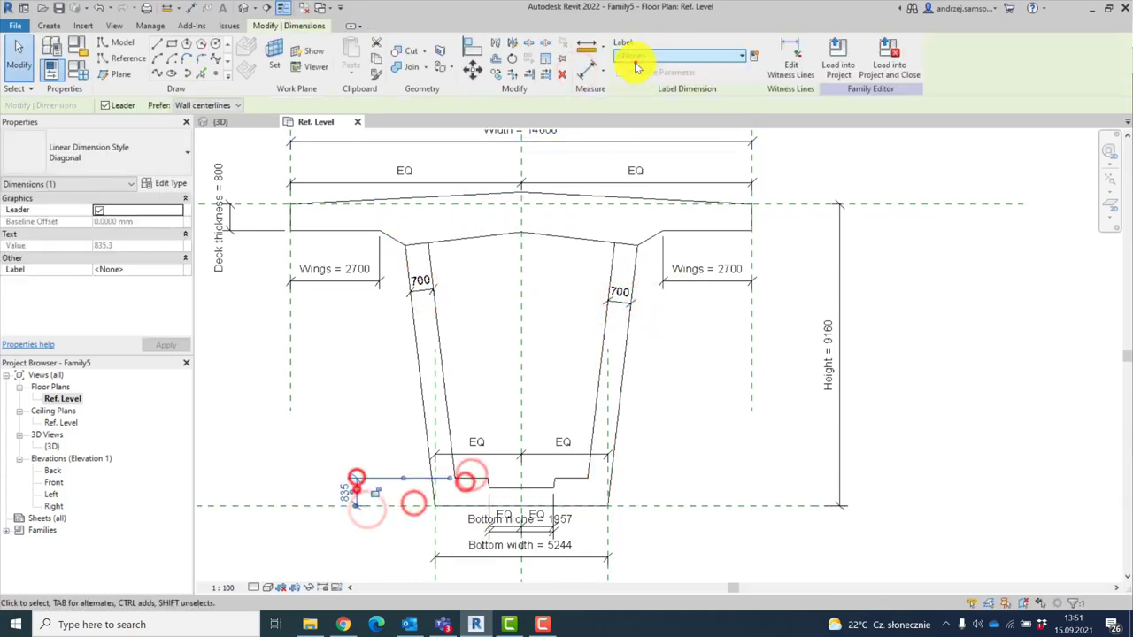
# Label the bottom slab's vertical thickness dimension with the Deck thickness parameter
pyautogui.click(636, 57)
pyautogui.click(646, 129)
pyautogui.click(576, 489)
# Delete the sloping inner soffit lines under the deck and close both web tops with short model lines
pyautogui.scroll(3, 449, 253)
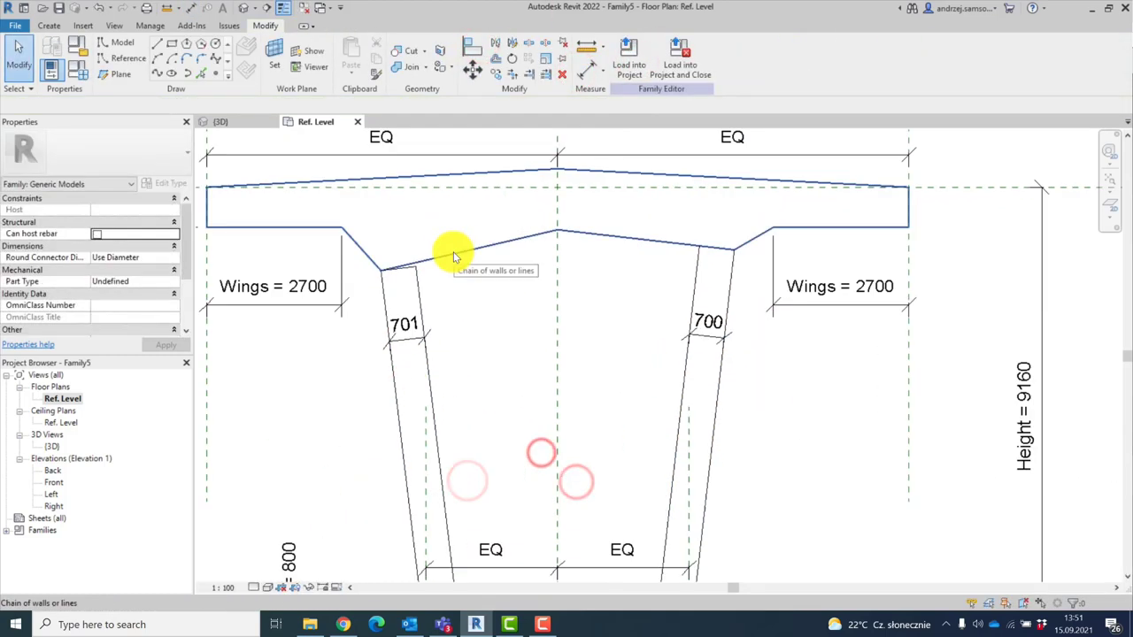
pyautogui.click(454, 254)
pyautogui.press('Delete')
pyautogui.click(399, 261)
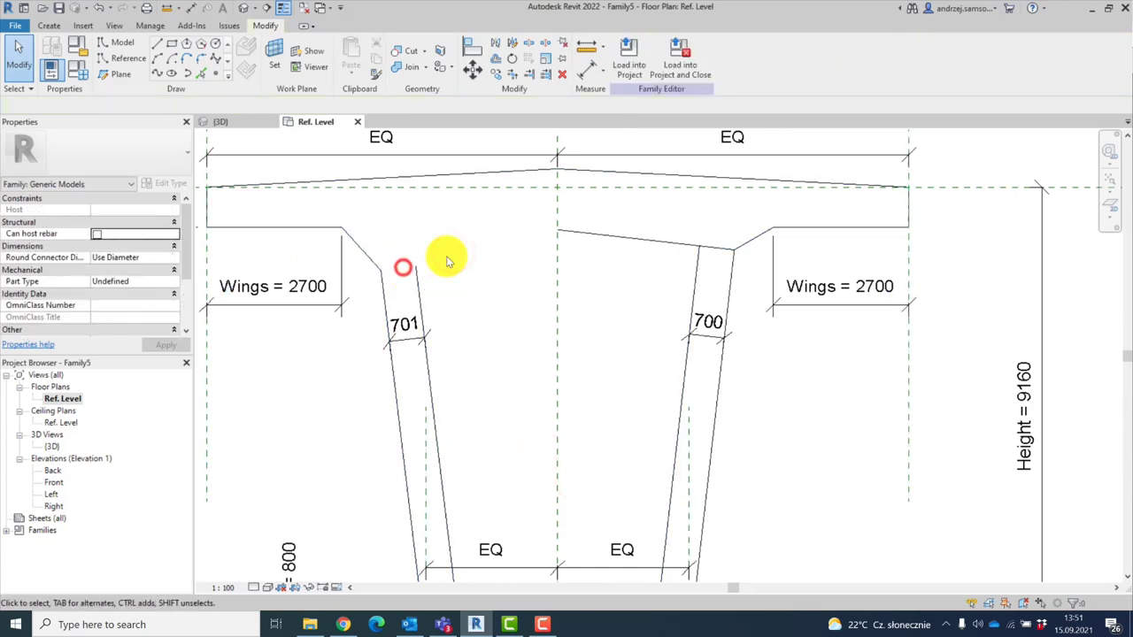
pyautogui.click(155, 42)
pyautogui.click(675, 248)
pyautogui.press('Delete')
# Try to label both web thickness dimensions together with the Deck thickness parameter
pyautogui.click(708, 321)
pyautogui.keyDown('ctrl'); pyautogui.click(405, 326); pyautogui.keyUp('ctrl')
pyautogui.click(672, 68)
pyautogui.click(668, 127)
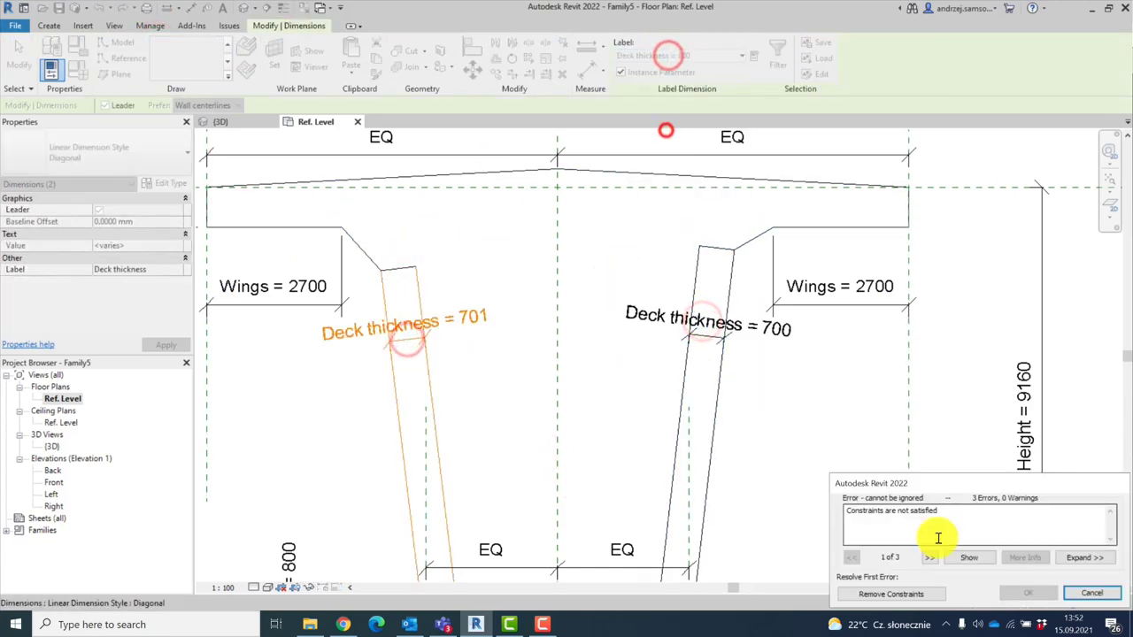
pyautogui.click(926, 589)
# Move the left web's inner line inward to about 1100 mm thickness and try to label its dimension with Deck thickness
pyautogui.scroll(-2, 459, 370)
pyautogui.click(466, 364)
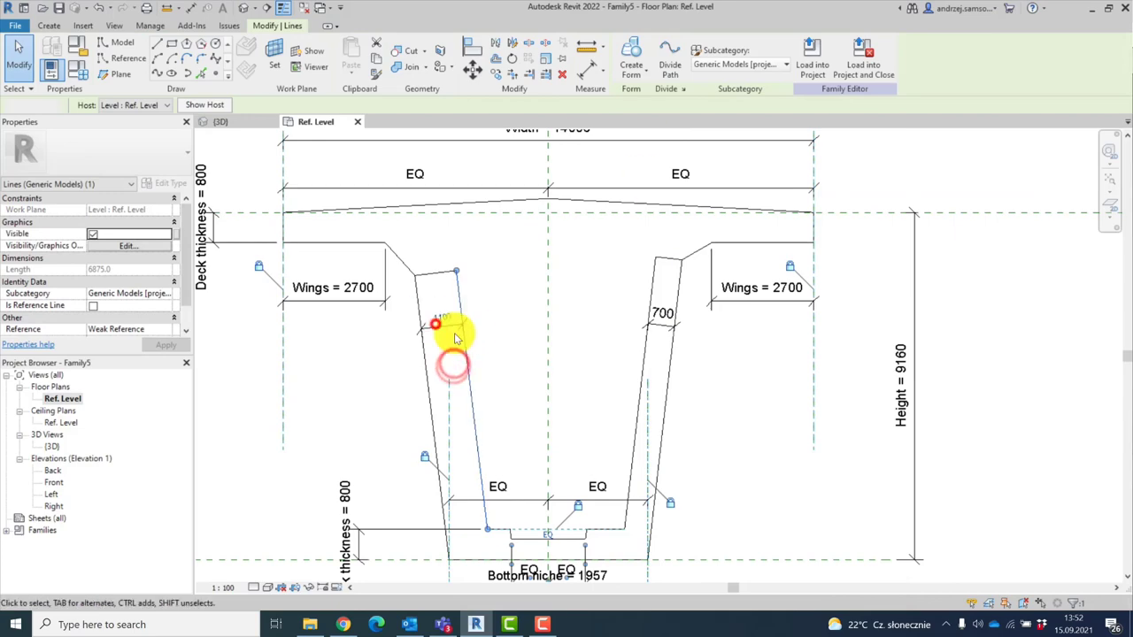
pyautogui.click(449, 328)
pyautogui.click(673, 68)
pyautogui.click(668, 132)
pyautogui.click(468, 351)
pyautogui.press('Escape')
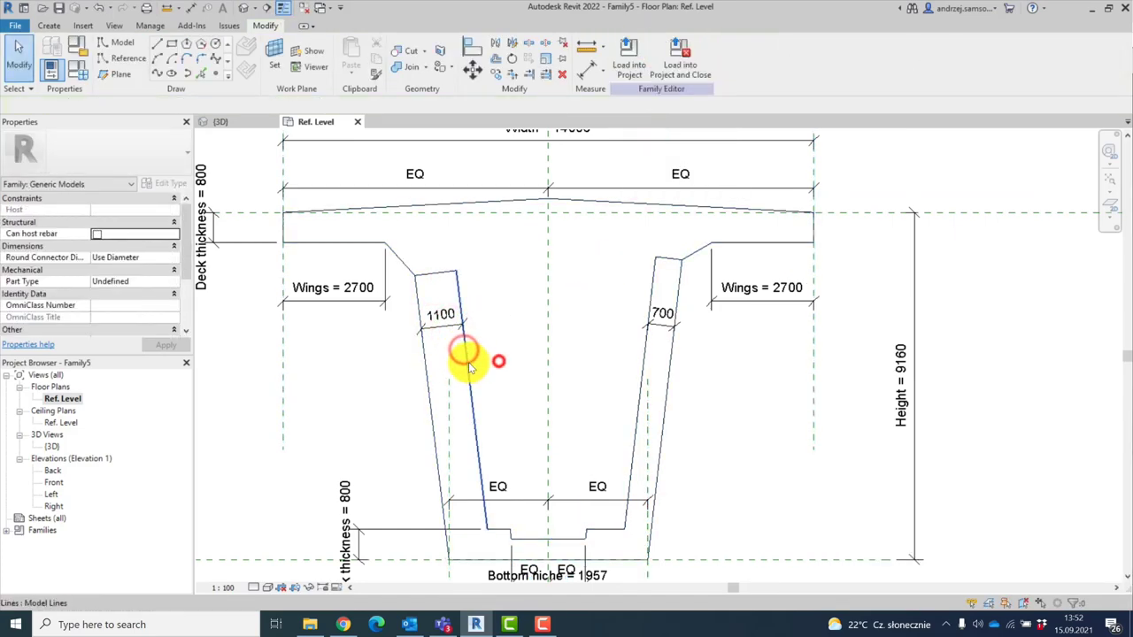
# Label the left web's thickness dimension and the right web's thickness dimension with the Deck thickness parameter
pyautogui.click(443, 316)
pyautogui.click(705, 62)
pyautogui.click(669, 131)
pyautogui.press('Escape')
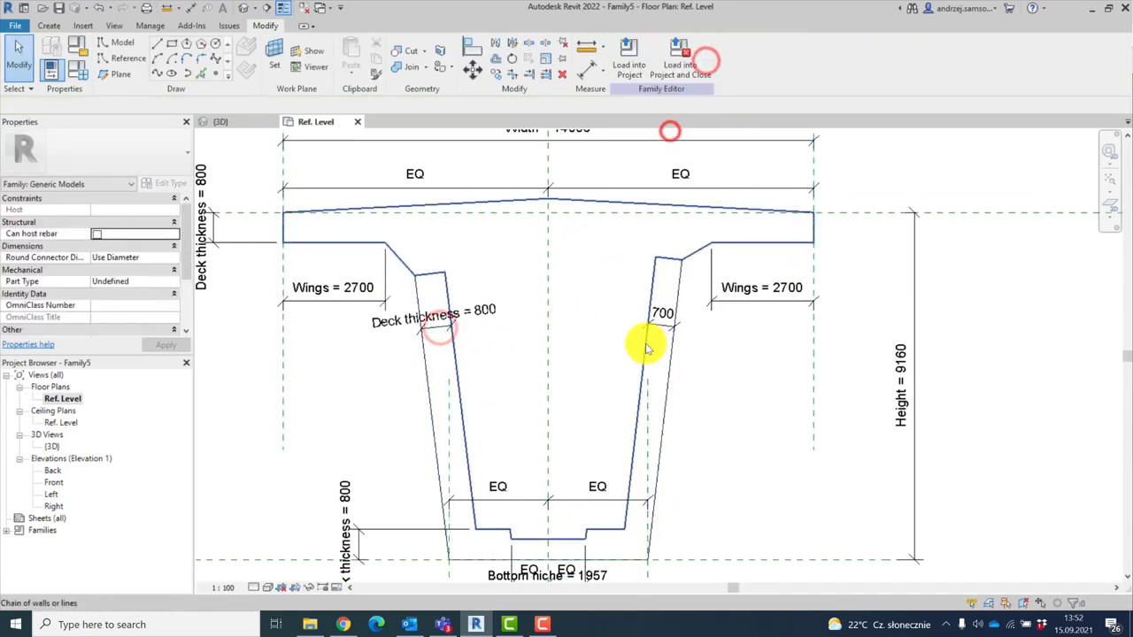
pyautogui.click(662, 314)
pyautogui.click(706, 62)
pyautogui.click(690, 132)
# Draw the void's upper edge as chained model lines: left haunch, horizontal soffit and right haunch, joining both webs' inner top corners
pyautogui.click(571, 269)
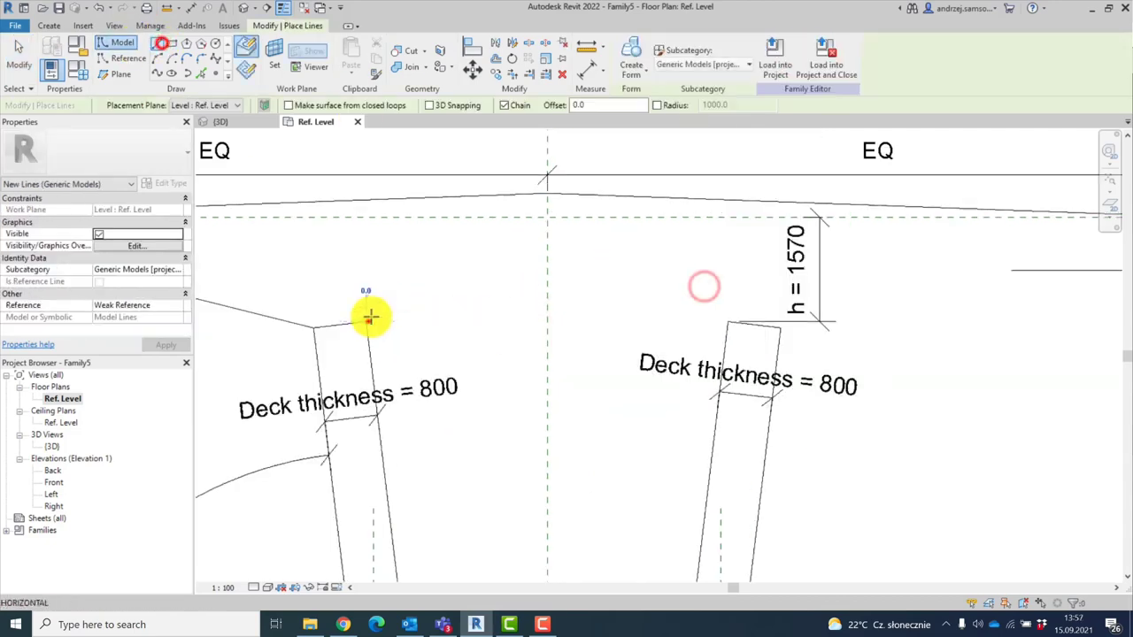
pyautogui.click(366, 321)
pyautogui.click(414, 279)
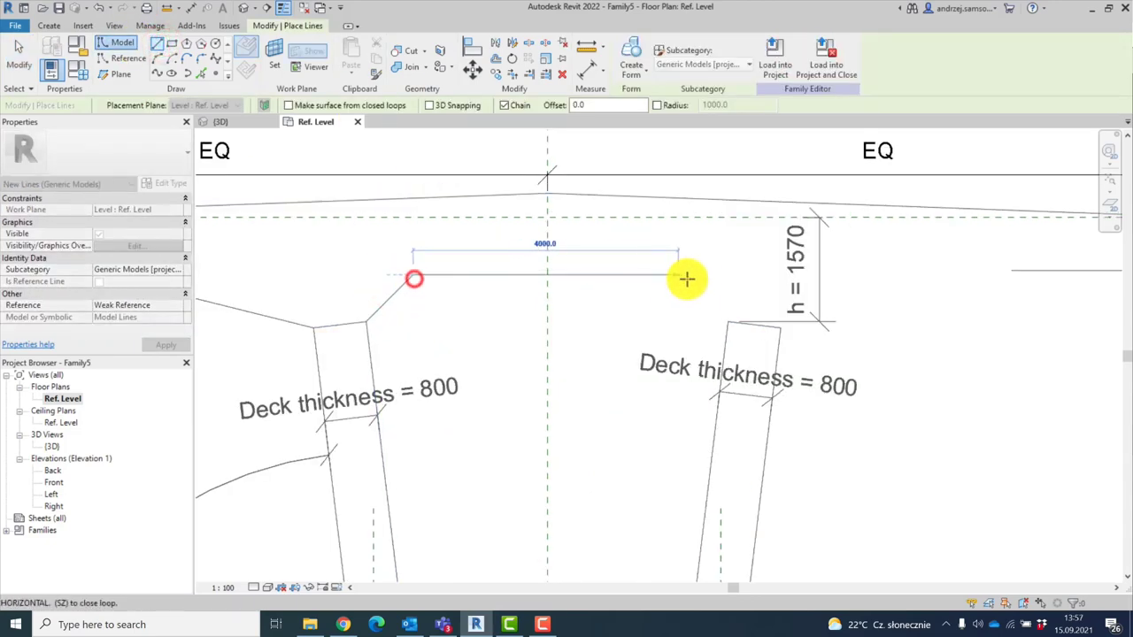
pyautogui.click(686, 280)
pyautogui.click(727, 322)
pyautogui.press('Escape')
# Dimension vertically from the upper reference plane to the horizontal inner soffit line and label it with Deck thickness
pyautogui.click(579, 76)
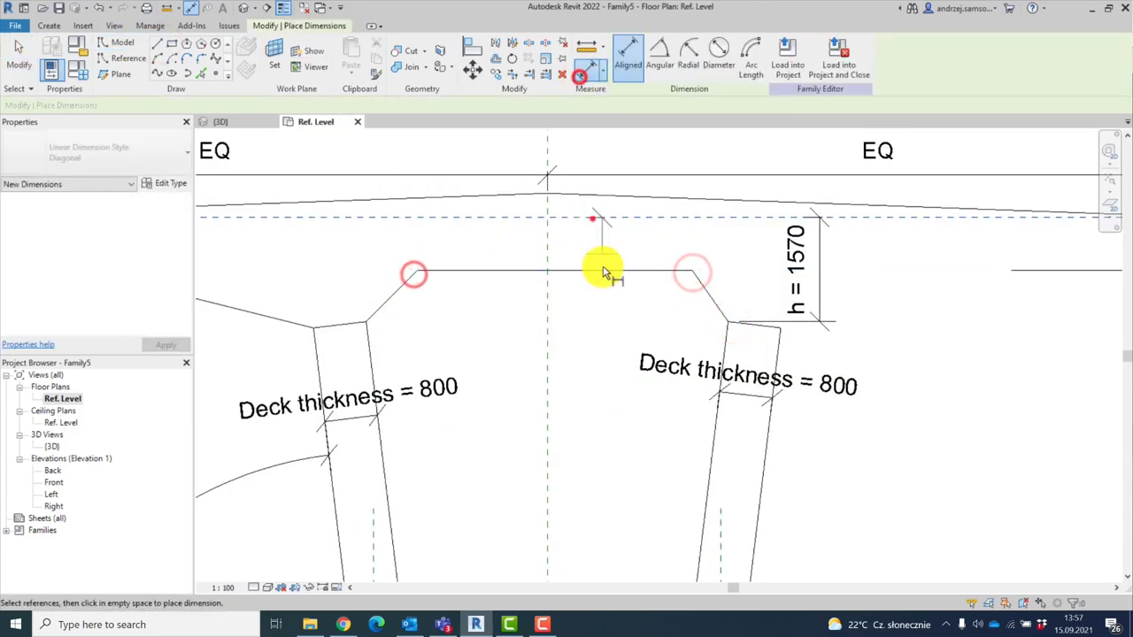
pyautogui.click(603, 272)
pyautogui.click(604, 243)
pyautogui.click(665, 44)
pyautogui.click(668, 128)
pyautogui.click(571, 311)
# Add an angular dimension between the left inner haunch line and the left web's inner line, and set it to 125°
pyautogui.scroll(-2, 492, 226)
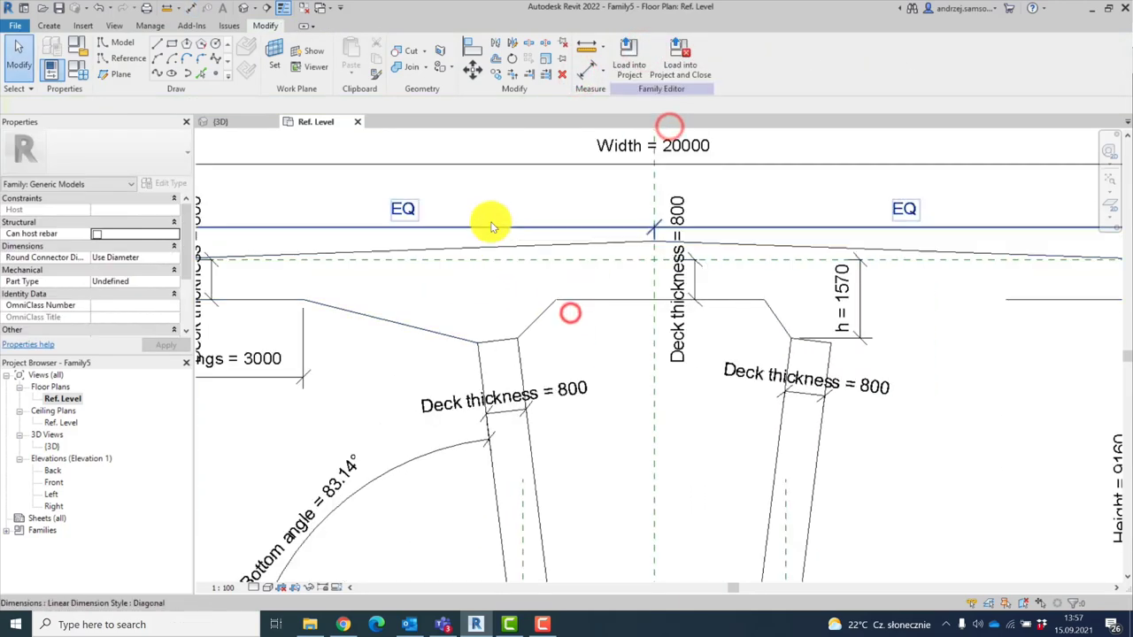
pyautogui.click(587, 46)
pyautogui.scroll(2, 519, 354)
pyautogui.click(534, 315)
pyautogui.click(516, 354)
pyautogui.click(571, 359)
pyautogui.press('Escape')
pyautogui.press('Escape')
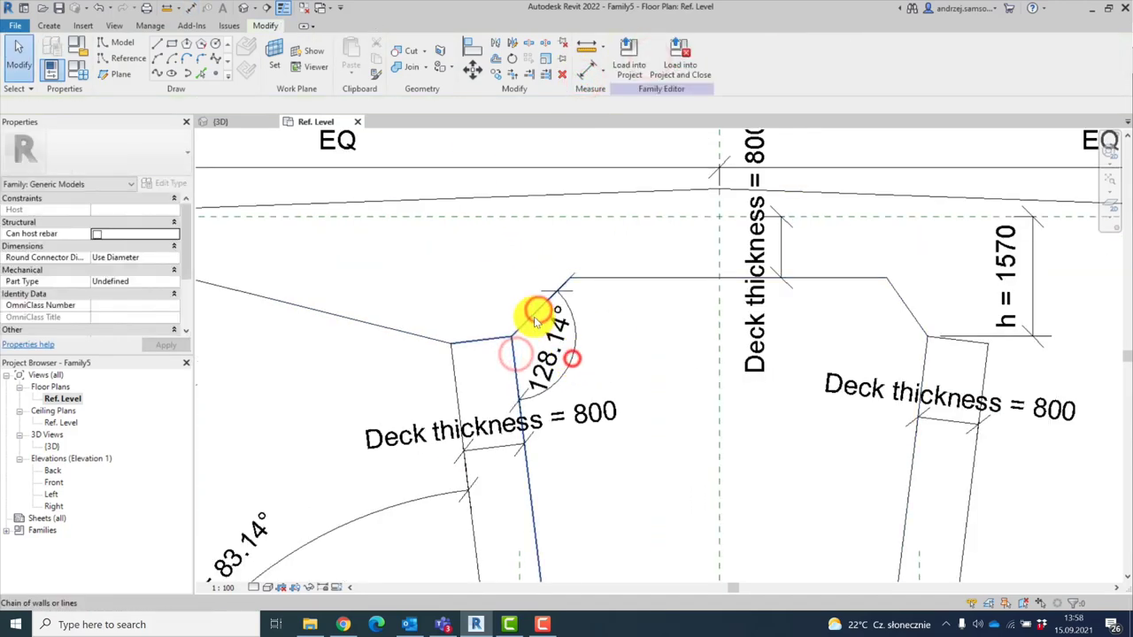
pyautogui.click(533, 316)
pyautogui.click(541, 354)
pyautogui.write('125')
pyautogui.click(634, 373)
# Add an angular dimension between the right inner haunch and the right web's inner line, and set it to 125°
pyautogui.click(585, 70)
pyautogui.click(924, 357)
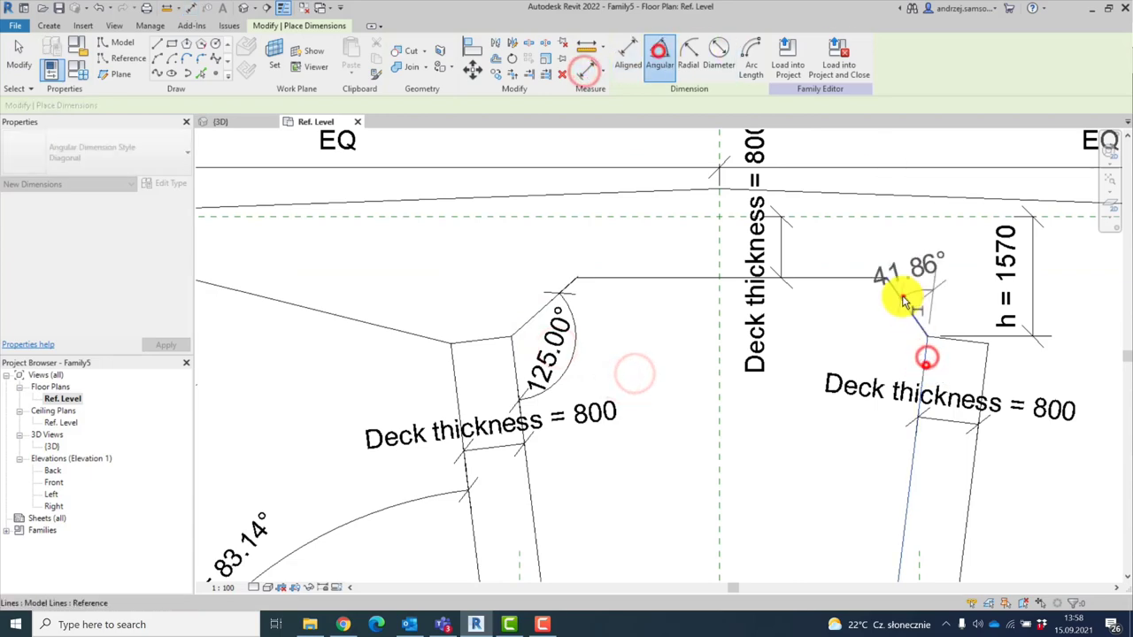
pyautogui.click(902, 301)
pyautogui.click(814, 357)
pyautogui.scroll(-3, 872, 245)
pyautogui.click(942, 266)
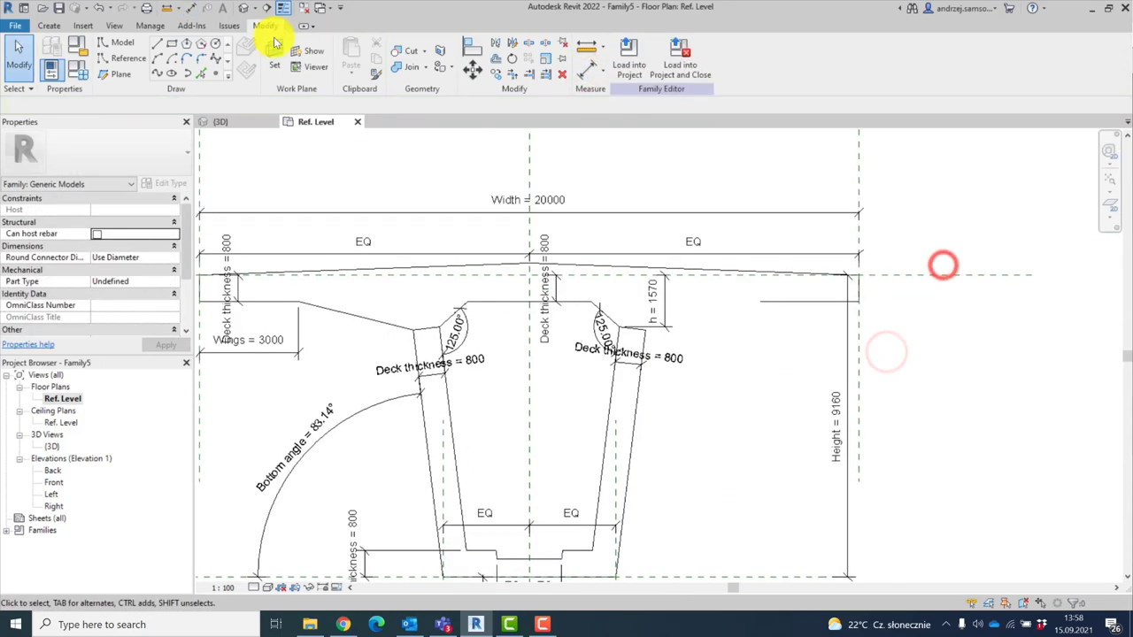
# Draw the right outer haunch line from the right web's top outer corner to the inner end of the right wing's underside
pyautogui.click(650, 326)
pyautogui.click(758, 304)
pyautogui.scroll(-2, 703, 261)
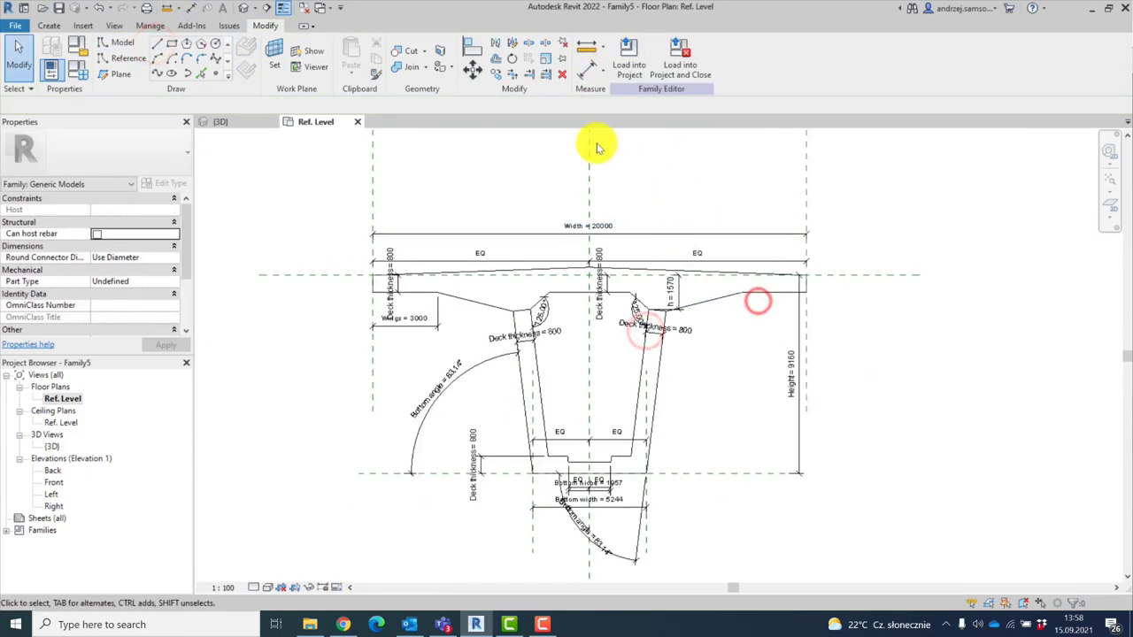
pyautogui.click(81, 73)
pyautogui.click(1014, 486)
pyautogui.click(963, 488)
# Dimension vertically from the upper reference plane to the left web's top and label it with the h parameter
pyautogui.scroll(2, 534, 308)
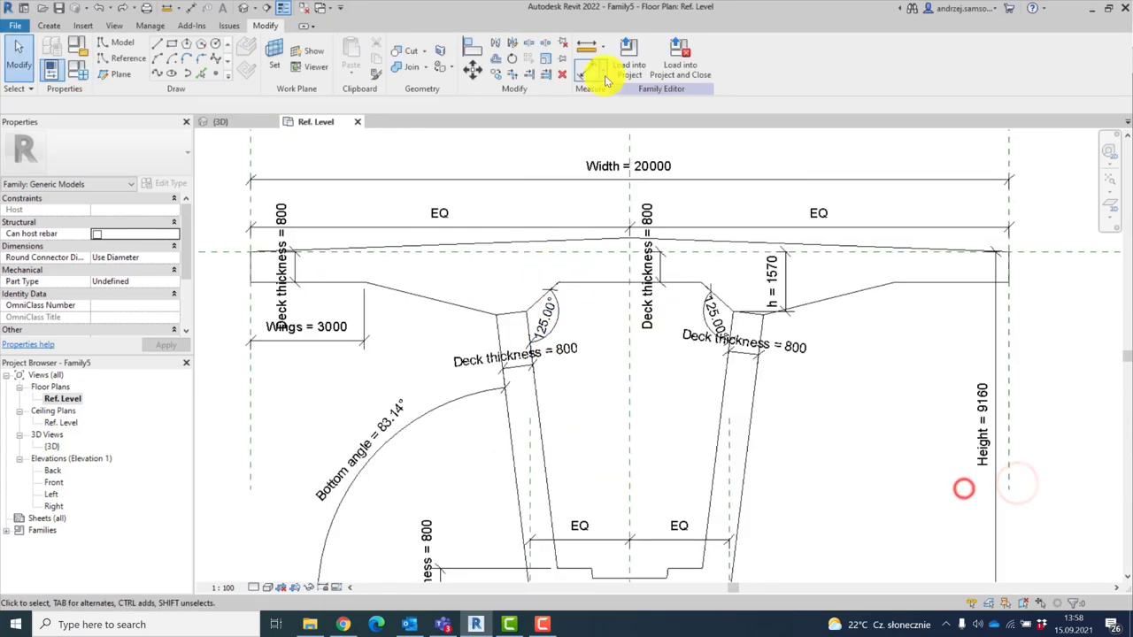
pyautogui.click(606, 80)
pyautogui.click(561, 253)
pyautogui.click(523, 309)
pyautogui.click(515, 267)
pyautogui.click(823, 67)
pyautogui.click(804, 162)
# Set the family's h parameter to 1300 mm and Height to 8000 mm, and apply them
pyautogui.click(75, 70)
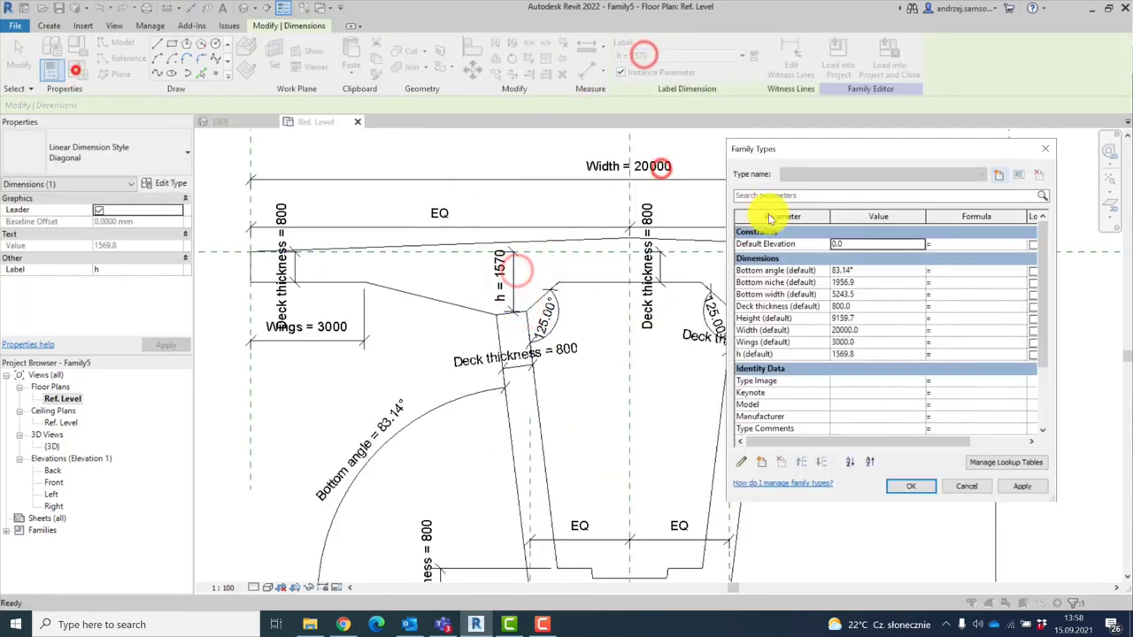
pyautogui.click(1021, 486)
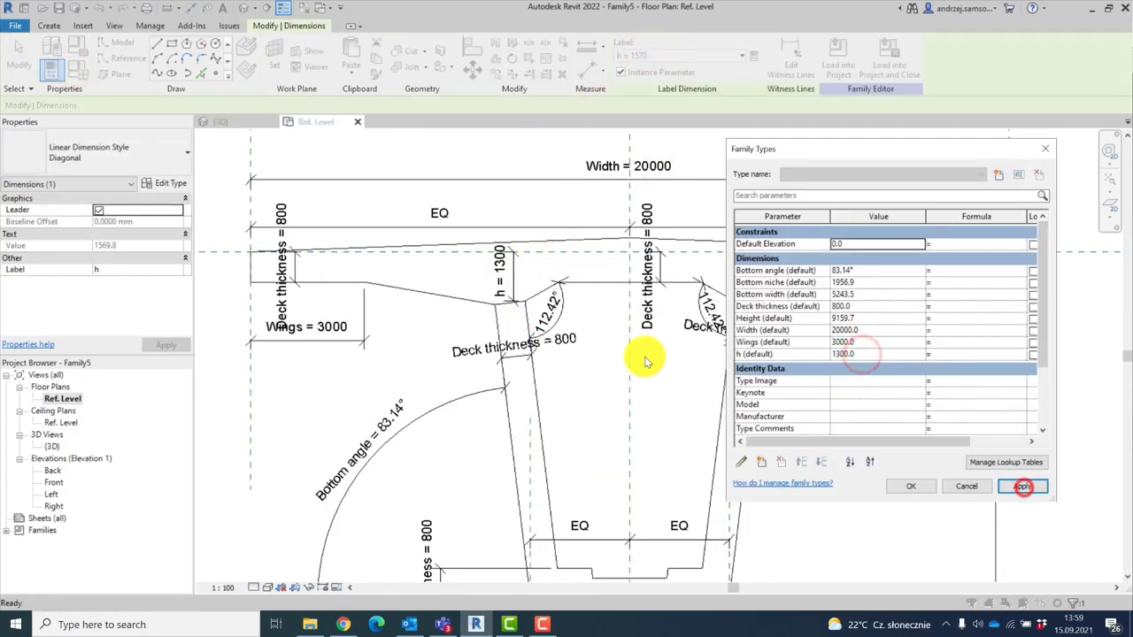
pyautogui.click(872, 319)
pyautogui.write('8000')
pyautogui.click(1018, 486)
# Set the Height parameter to 6000 mm and Deck thickness to 450 mm, and apply them
pyautogui.click(872, 318)
pyautogui.write('6000')
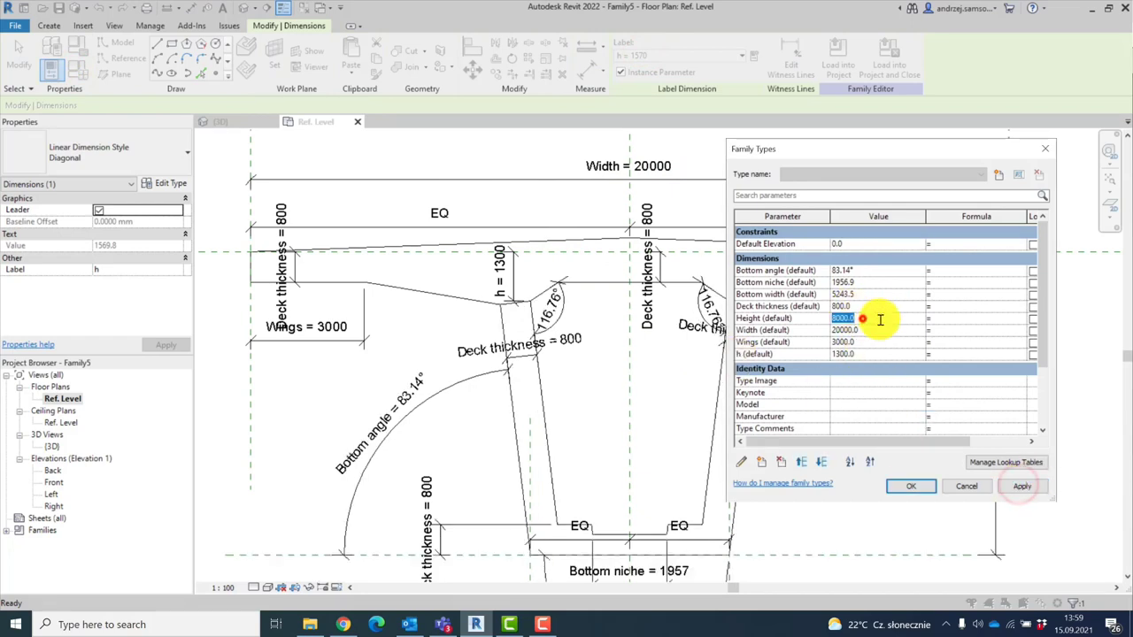
pyautogui.click(1021, 486)
pyautogui.click(872, 305)
pyautogui.write('450')
pyautogui.click(1024, 487)
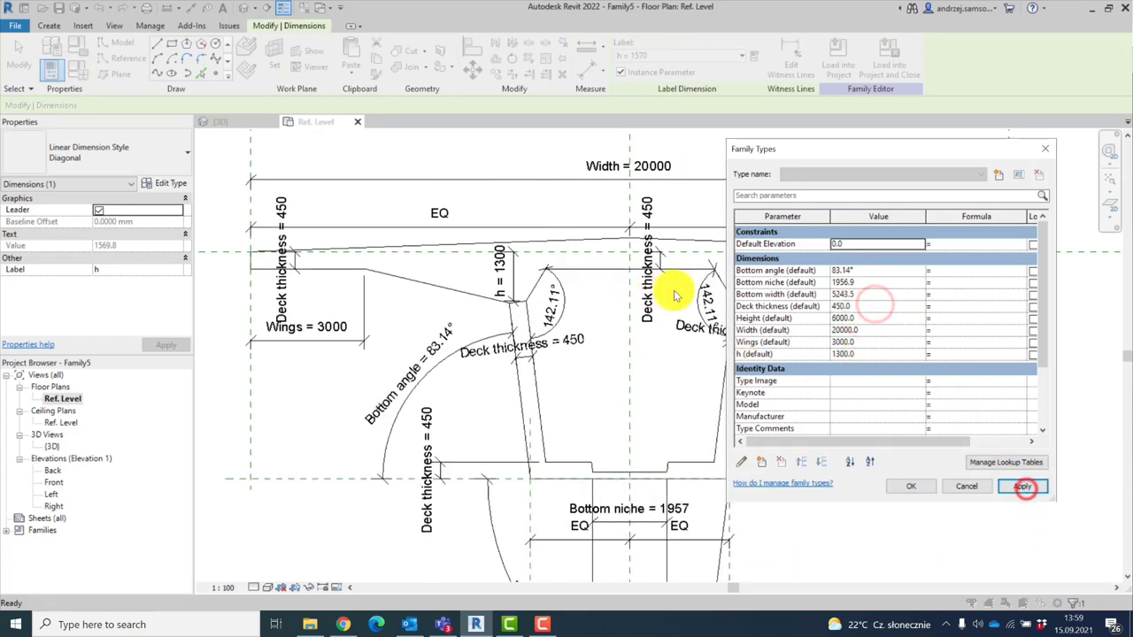
# Set the Width parameter to 15000 mm, apply it and close the family types
pyautogui.click(871, 330)
pyautogui.write('15000')
pyautogui.click(1022, 486)
pyautogui.click(899, 486)
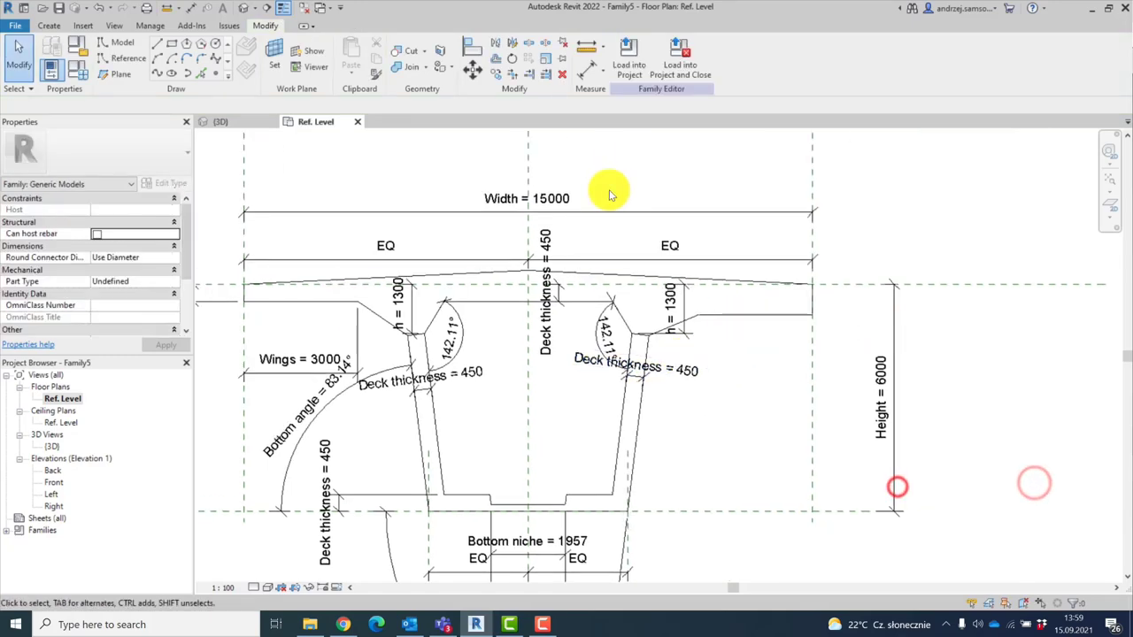
# Dimension the right wing's thickness from the upper reference plane to its underside and label it with Deck thickness
pyautogui.click(746, 292)
pyautogui.click(653, 56)
pyautogui.click(664, 132)
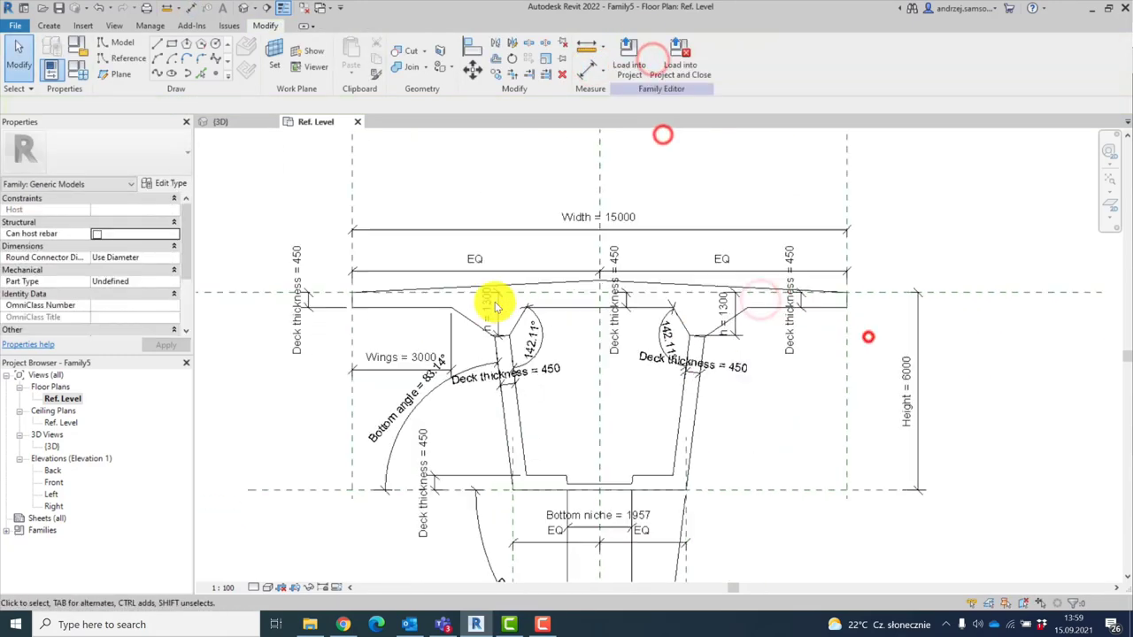
# Add an angular dimension between the deck's left sloping top line and the horizontal reference plane, labelled with a new Crossfall parameter
pyautogui.click(78, 51)
pyautogui.press('Escape')
pyautogui.click(660, 60)
pyautogui.scroll(3, 540, 345)
pyautogui.scroll(2, 539, 347)
pyautogui.click(538, 377)
pyautogui.click(538, 397)
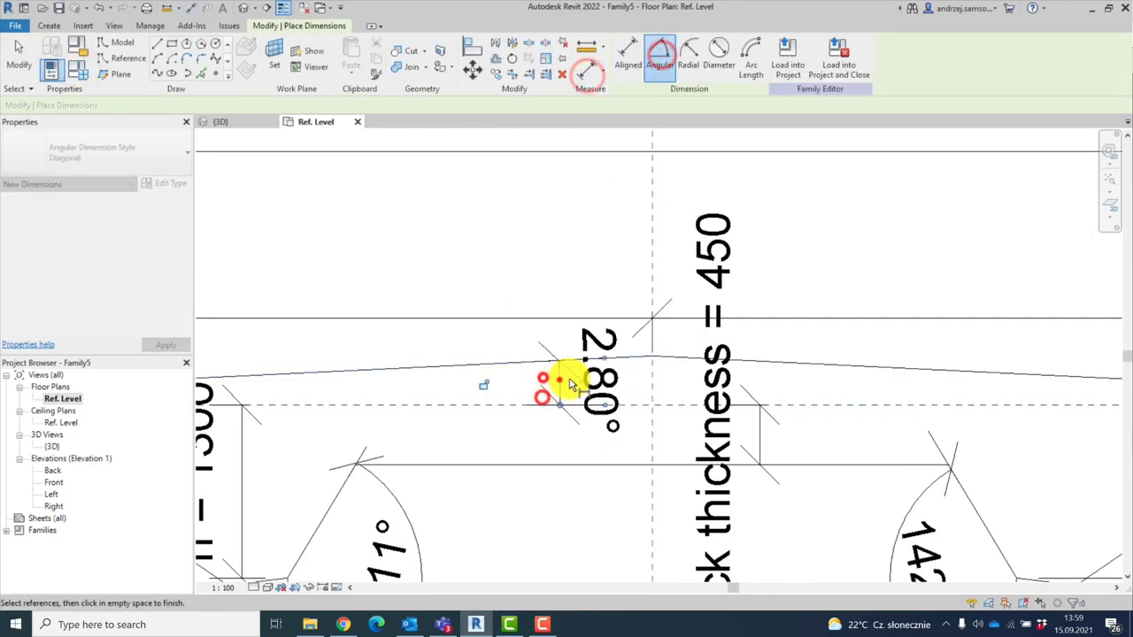
pyautogui.click(568, 384)
pyautogui.click(753, 56)
pyautogui.write('Crossfall')
pyautogui.click(585, 319)
pyautogui.click(609, 466)
# Set the family's Crossfall parameter to 2.00° and accept the family types
pyautogui.scroll(-5, 559, 260)
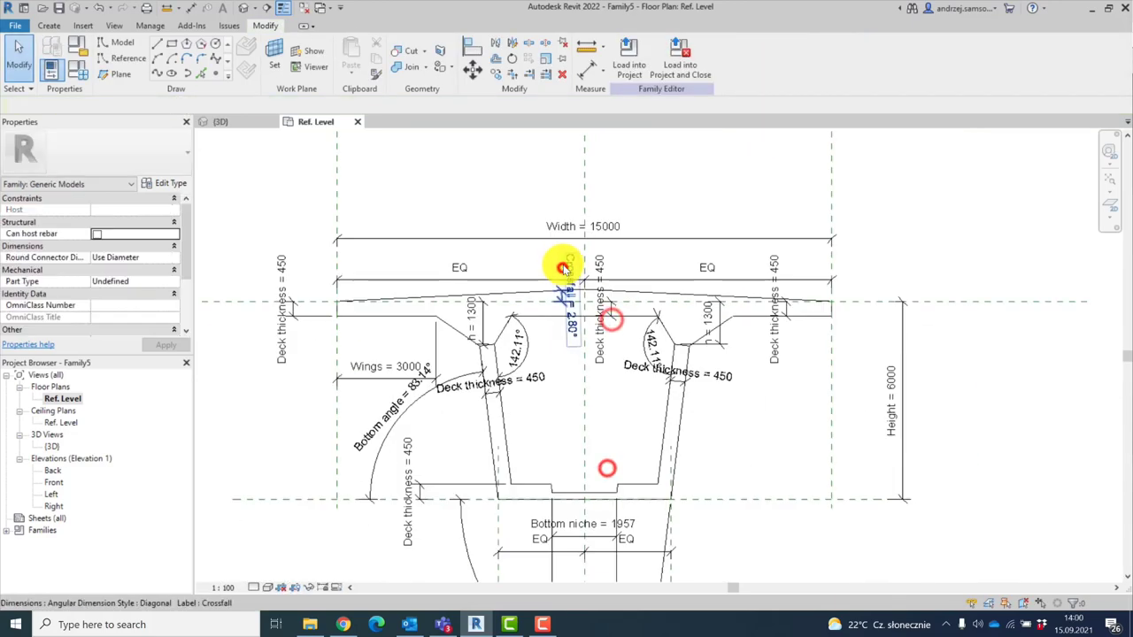
pyautogui.press('f')
pyautogui.press('t')
pyautogui.click(1015, 484)
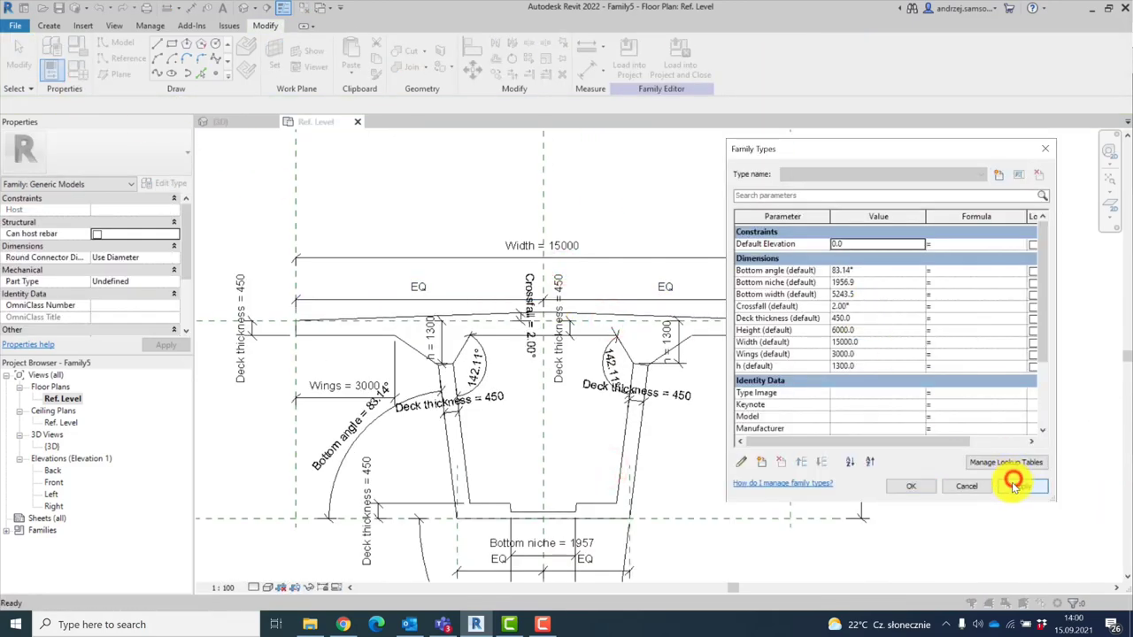
pyautogui.click(912, 487)
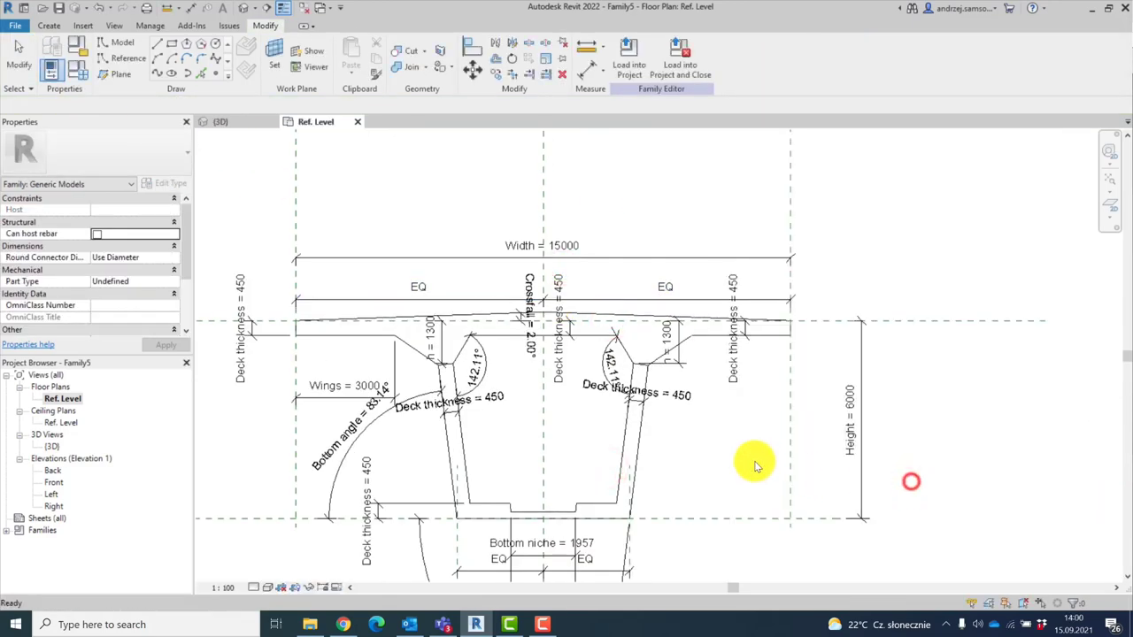
pyautogui.click(674, 394)
pyautogui.scroll(-1, 677, 393)
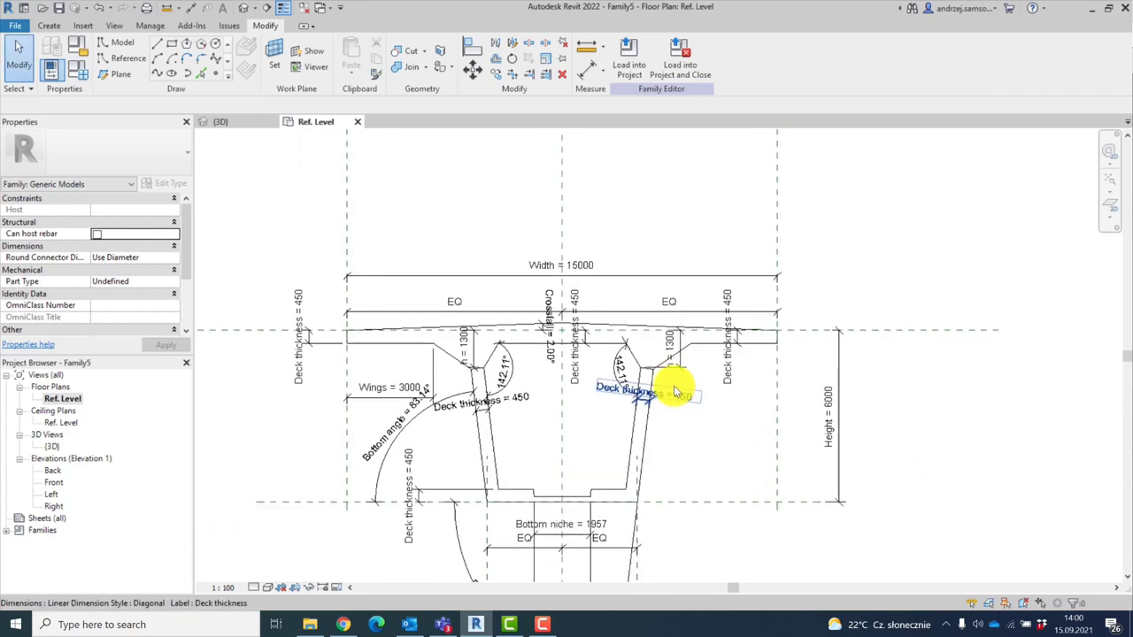
pyautogui.scroll(2, 674, 393)
pyautogui.press('Escape')
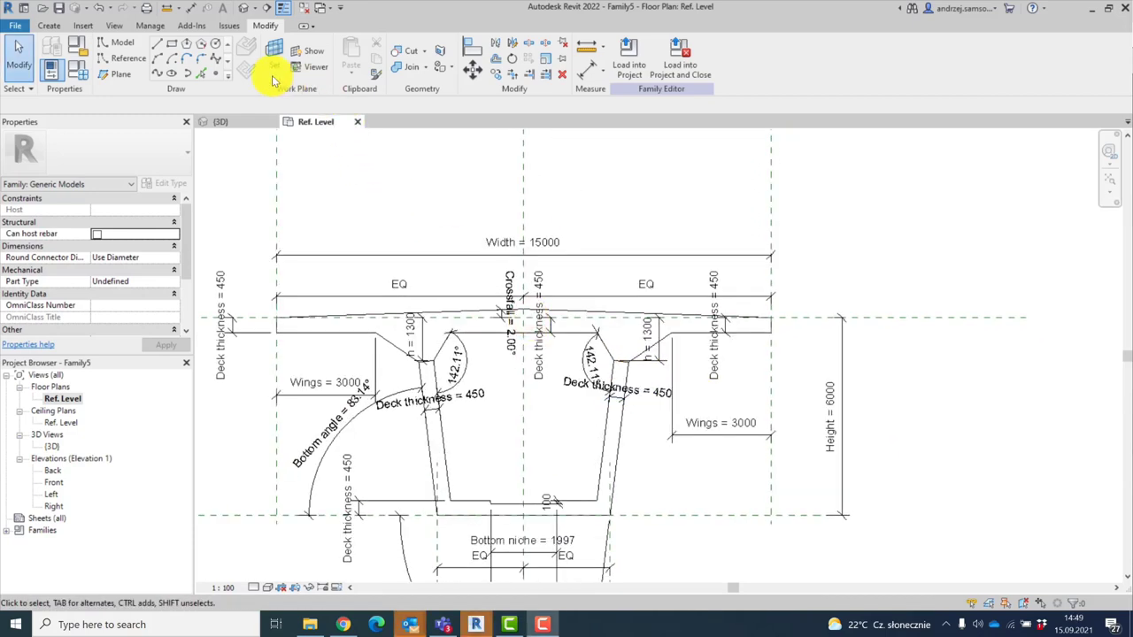
# Change the project's Length units to meters
pyautogui.click(152, 25)
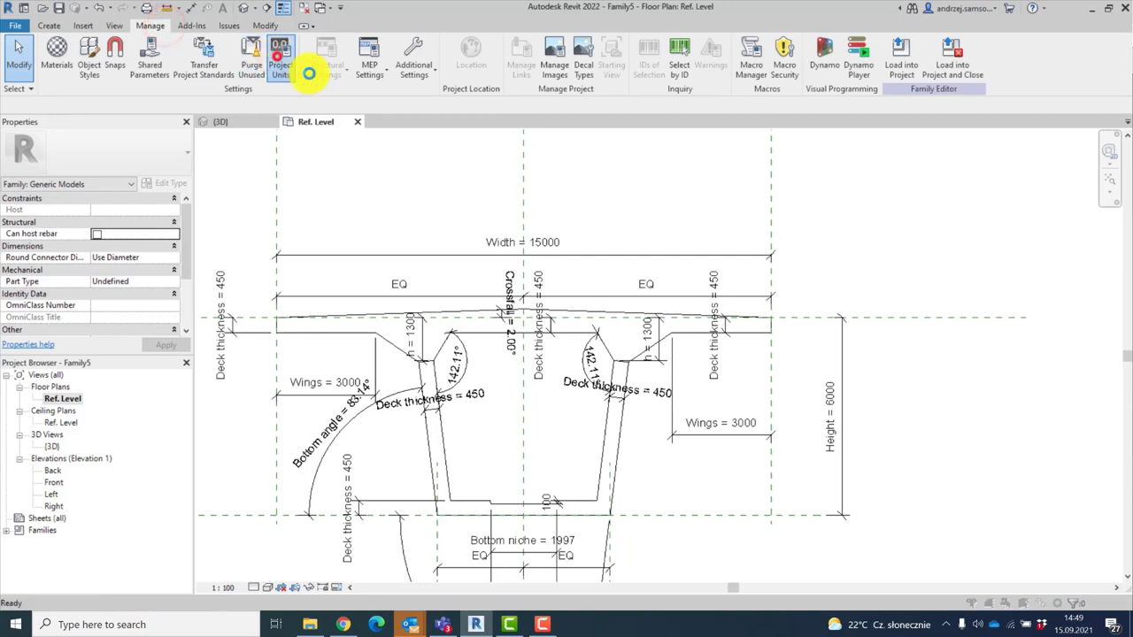
pyautogui.click(278, 57)
pyautogui.click(644, 363)
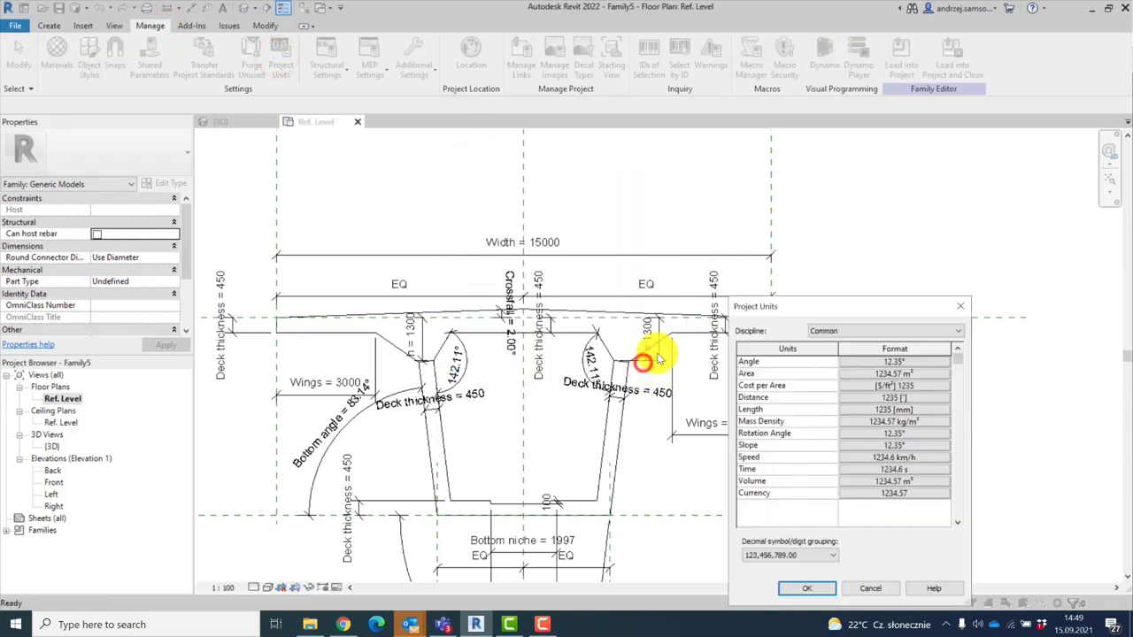
pyautogui.click(894, 409)
pyautogui.click(889, 395)
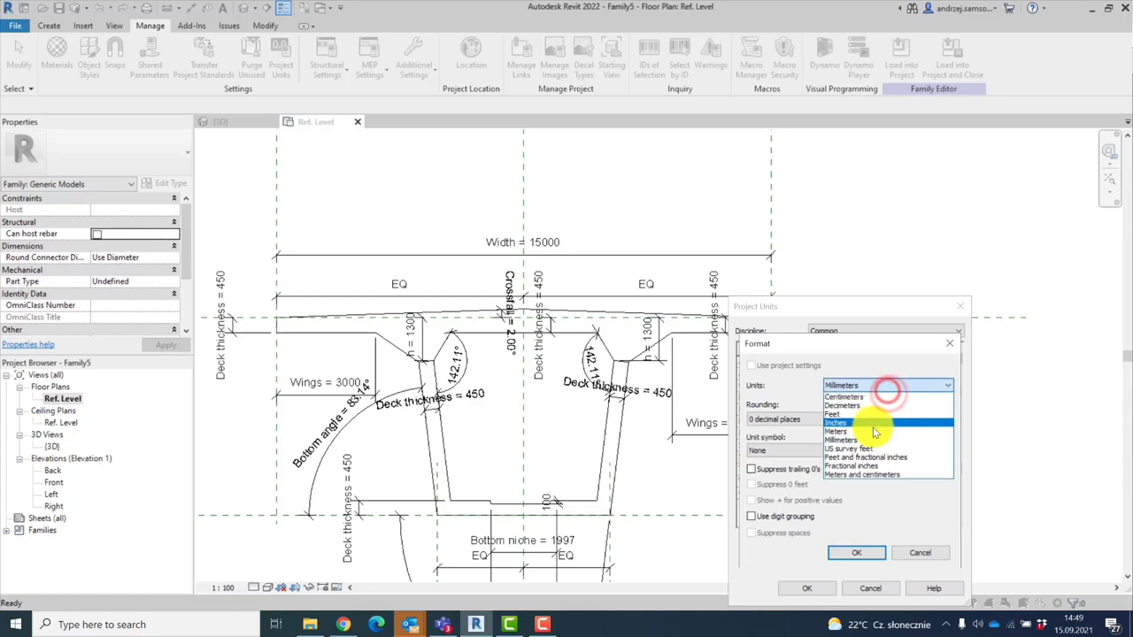
pyautogui.click(872, 429)
pyautogui.click(842, 553)
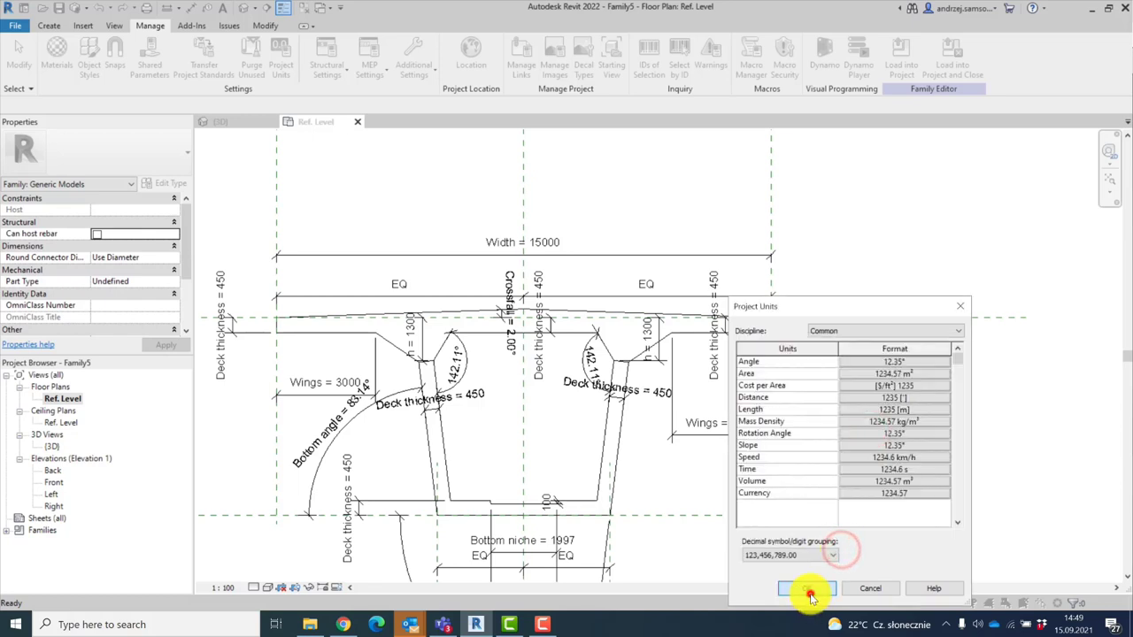
pyautogui.click(808, 589)
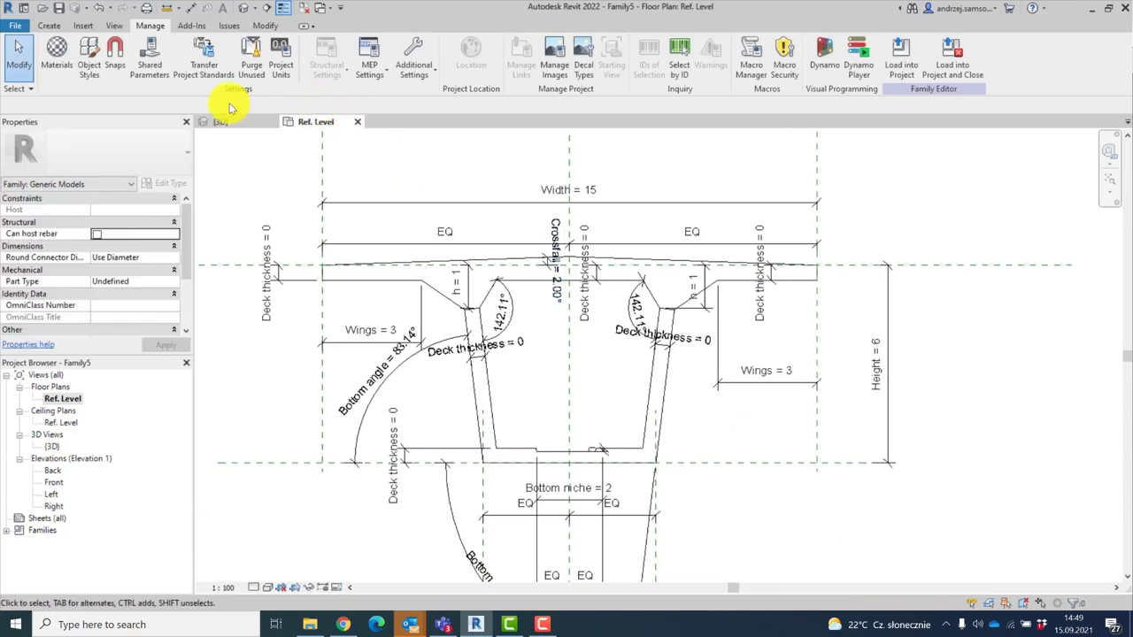
# Check that the web-and-bottom lines and the deck lines each select as a connected chain
pyautogui.press('Tab')
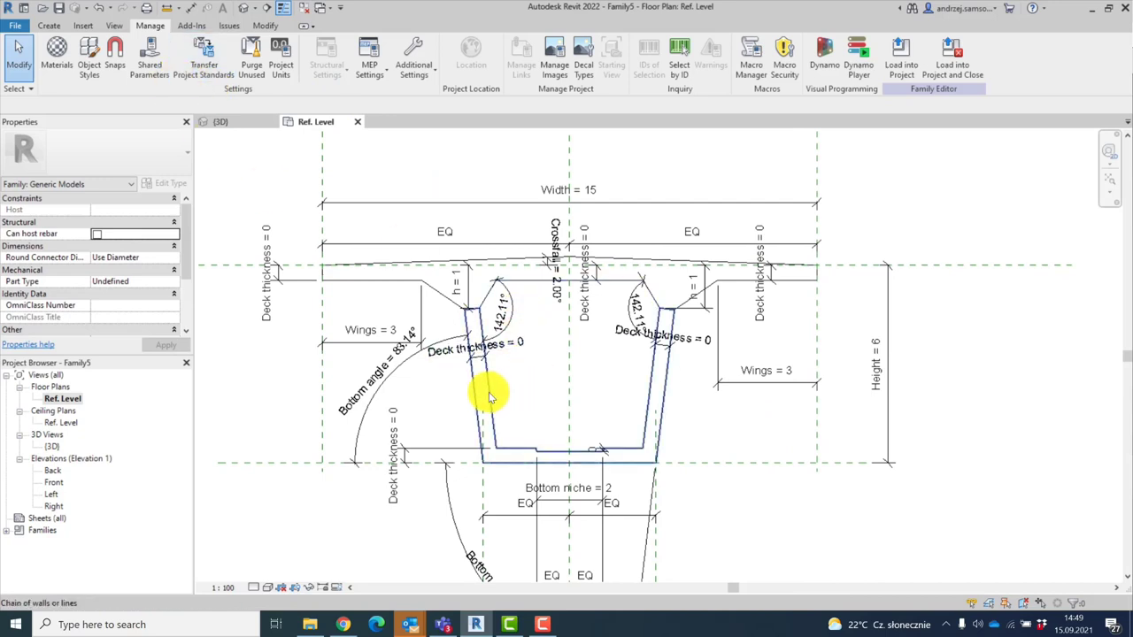
pyautogui.click(488, 396)
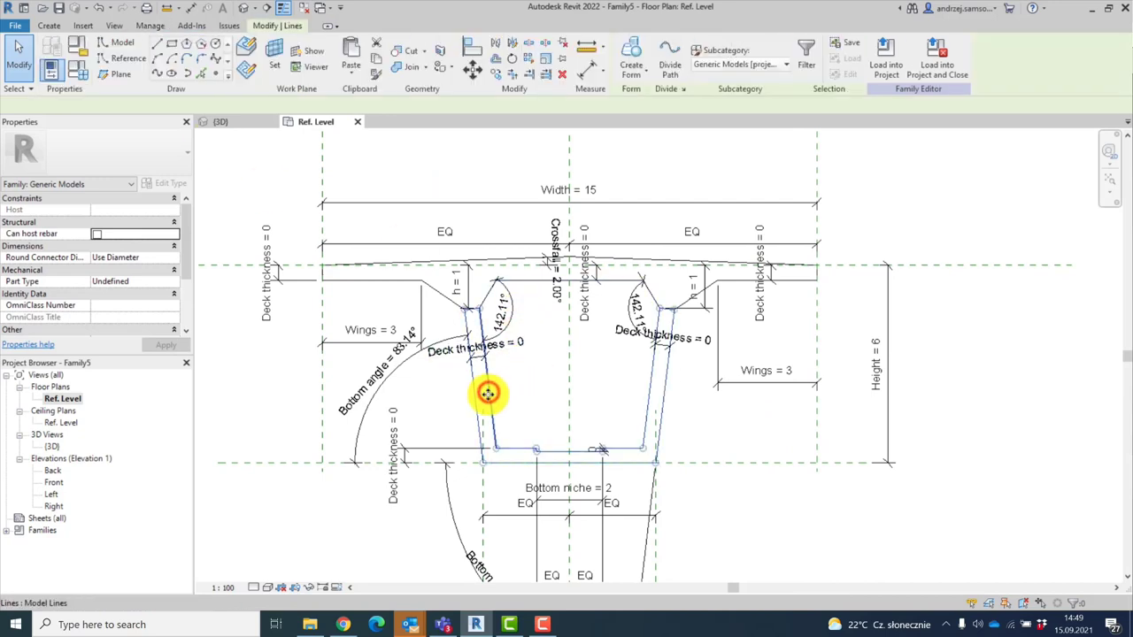
pyautogui.click(545, 334)
pyautogui.press('Tab')
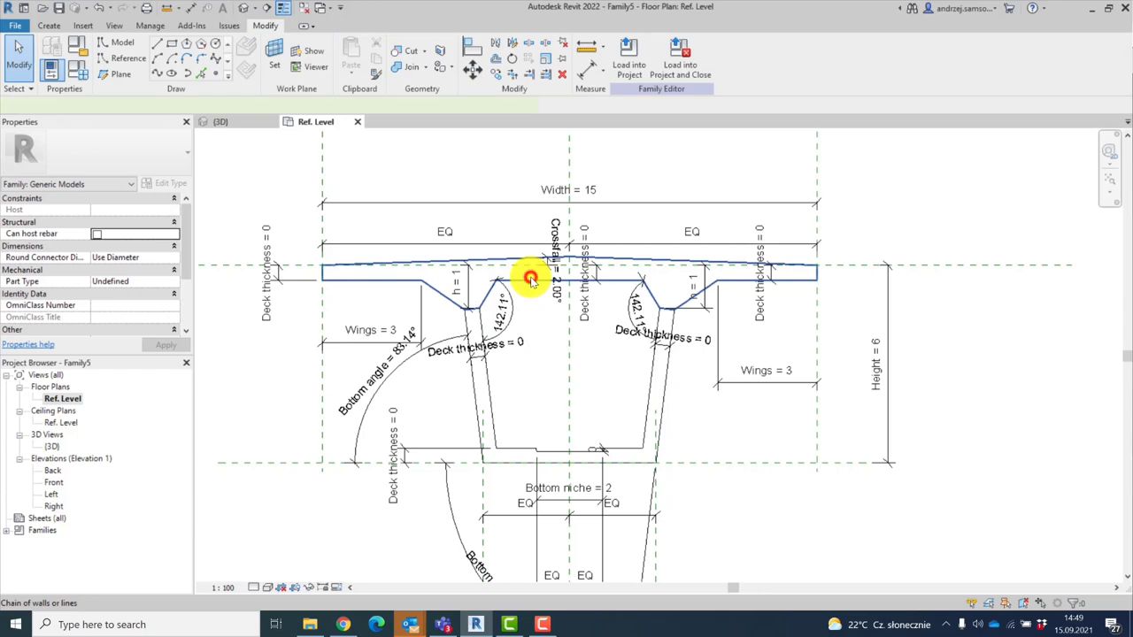
pyautogui.click(530, 279)
pyautogui.click(540, 325)
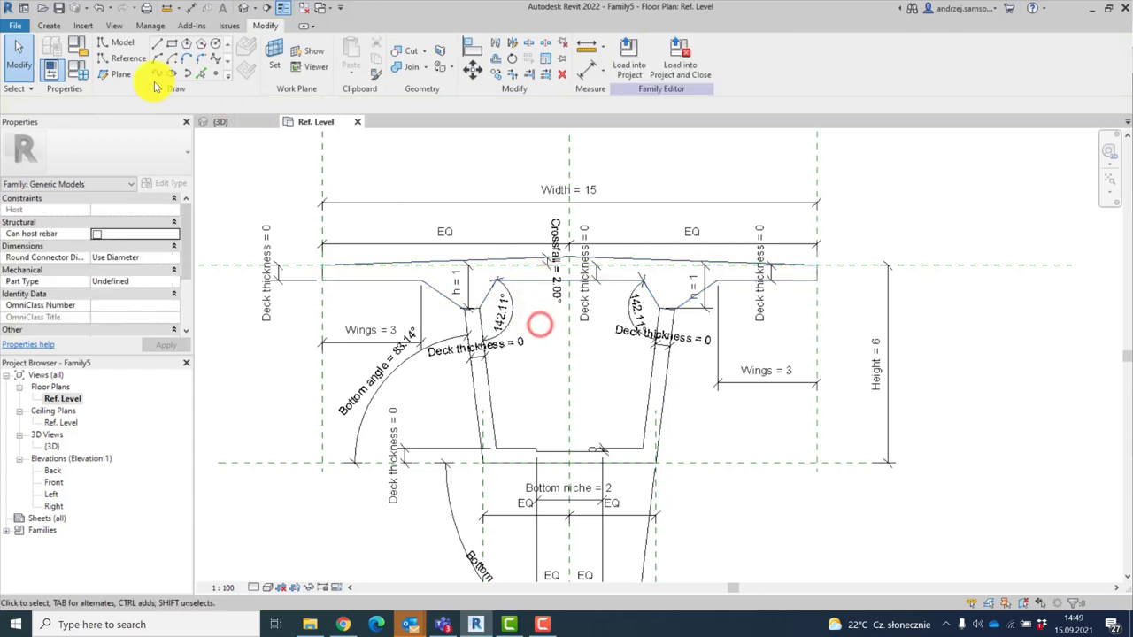
# Set the family's Bottom angle to 60° and its Width to 20, applying each change
pyautogui.click(74, 76)
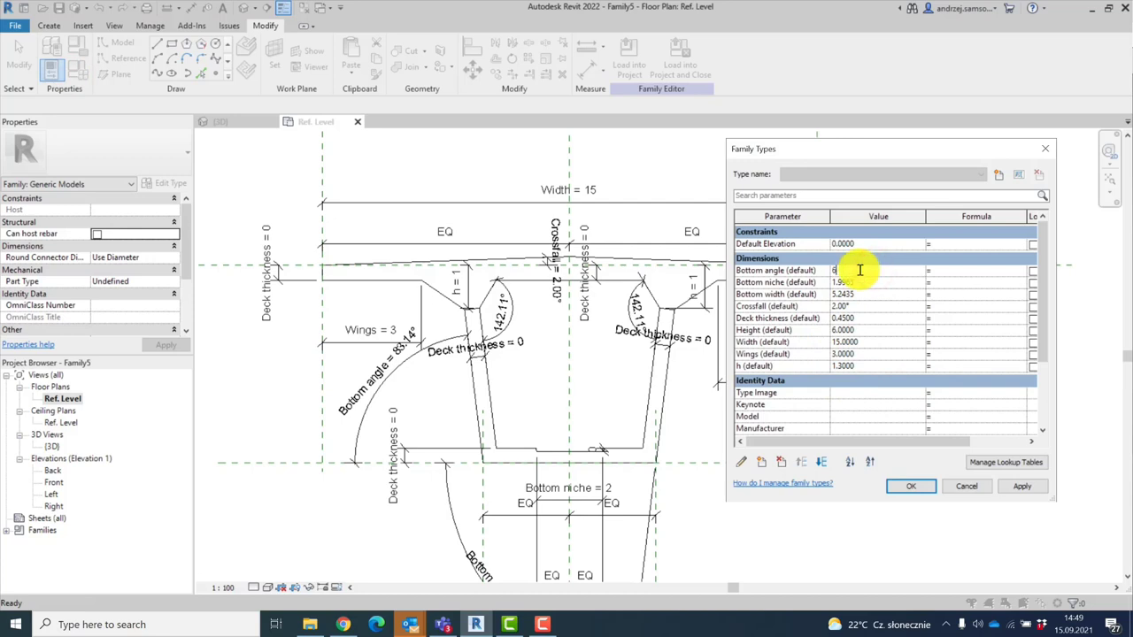
pyautogui.click(1011, 486)
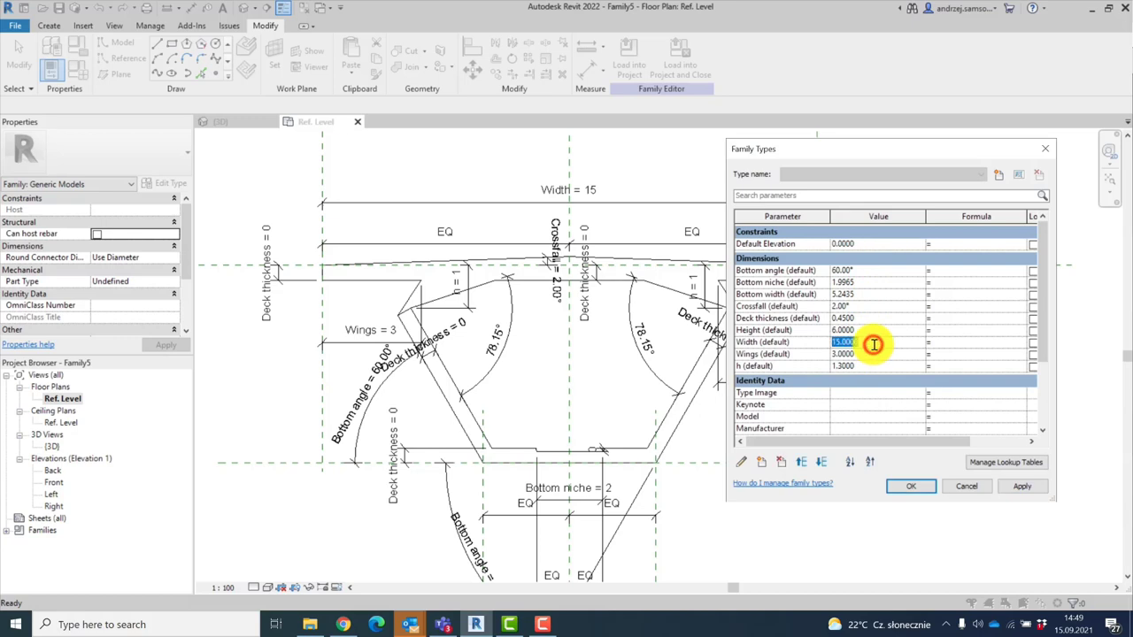
pyautogui.write('0')
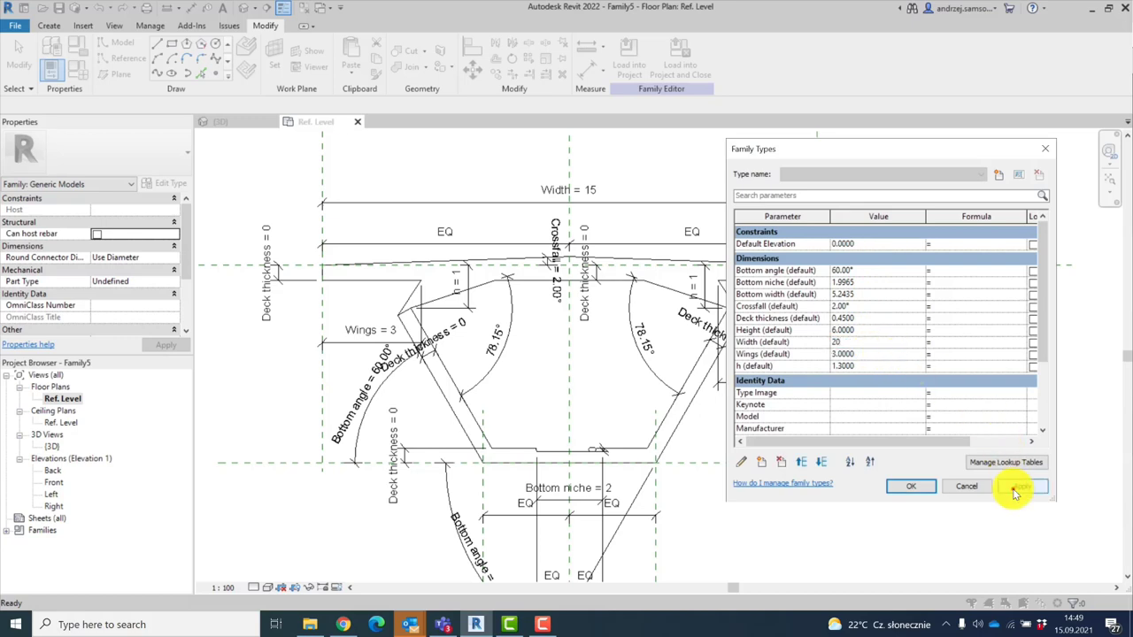
pyautogui.click(1018, 486)
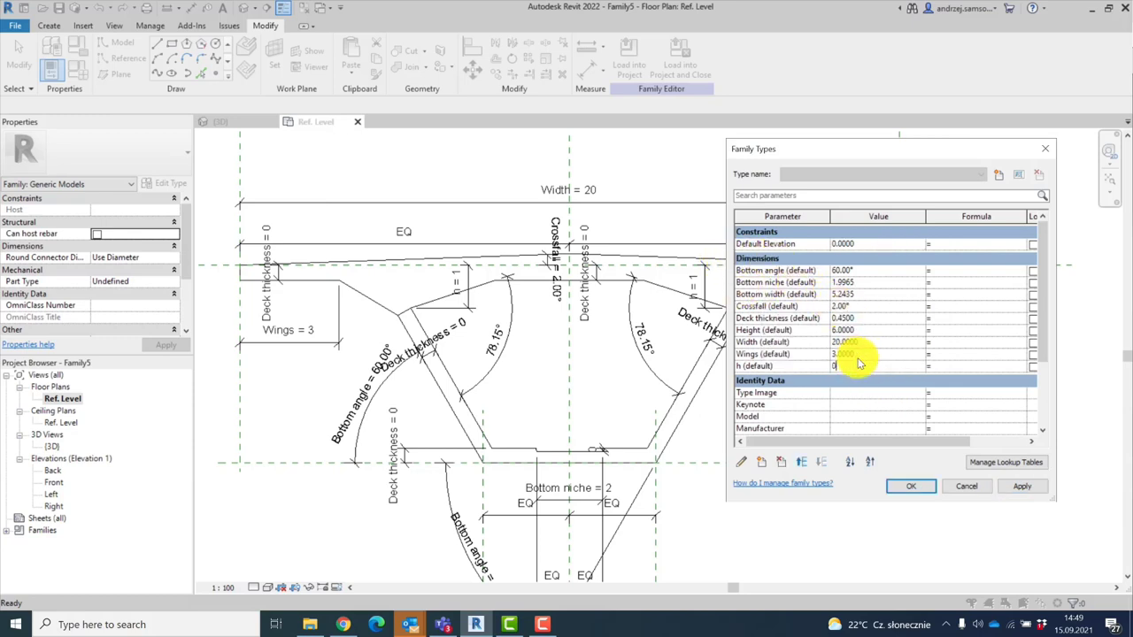
# Set the h parameter to 0.9 and Crossfall to 1.00°, and accept the family types
pyautogui.click(1023, 486)
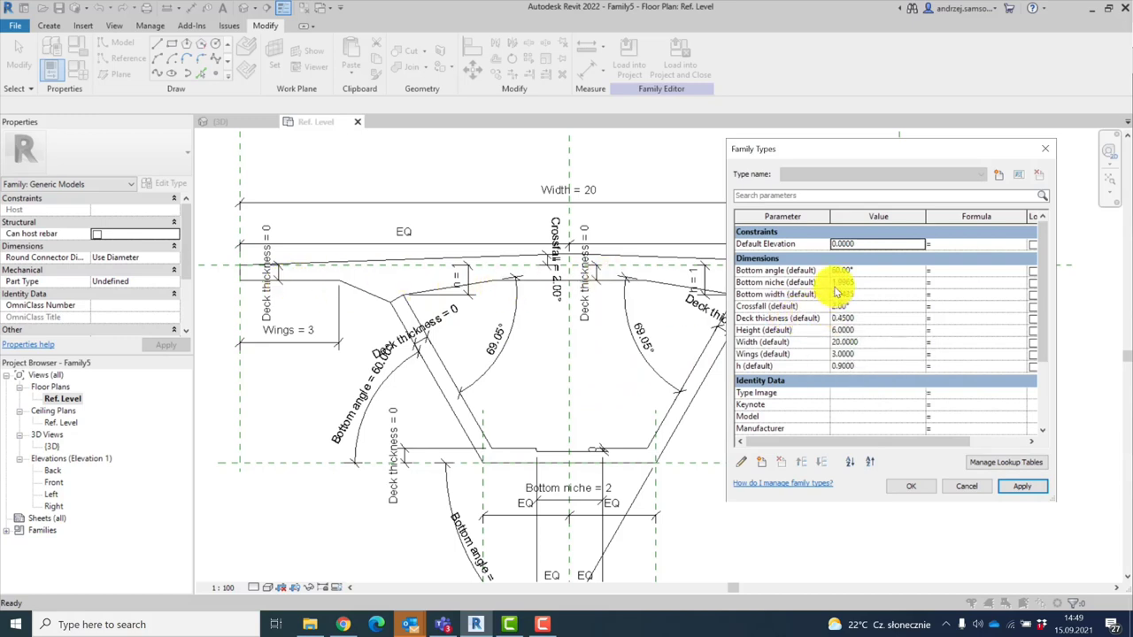
pyautogui.click(1024, 490)
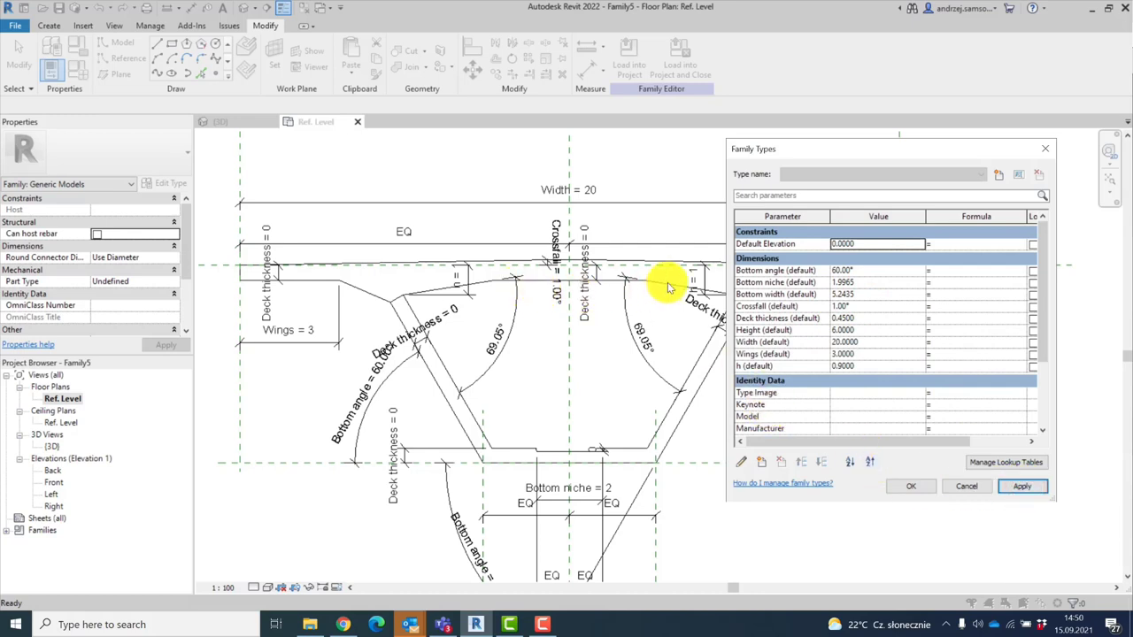
pyautogui.click(902, 485)
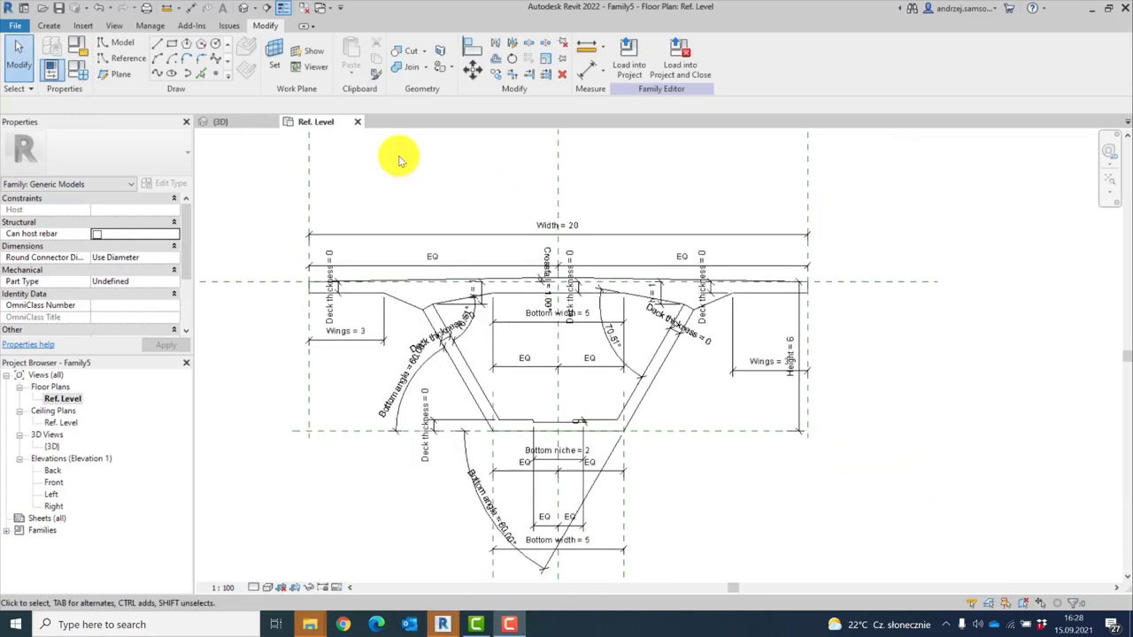
# Save the family as "profile 1" in the Bridge modelling with Revit folder on the Desktop
pyautogui.click(18, 33)
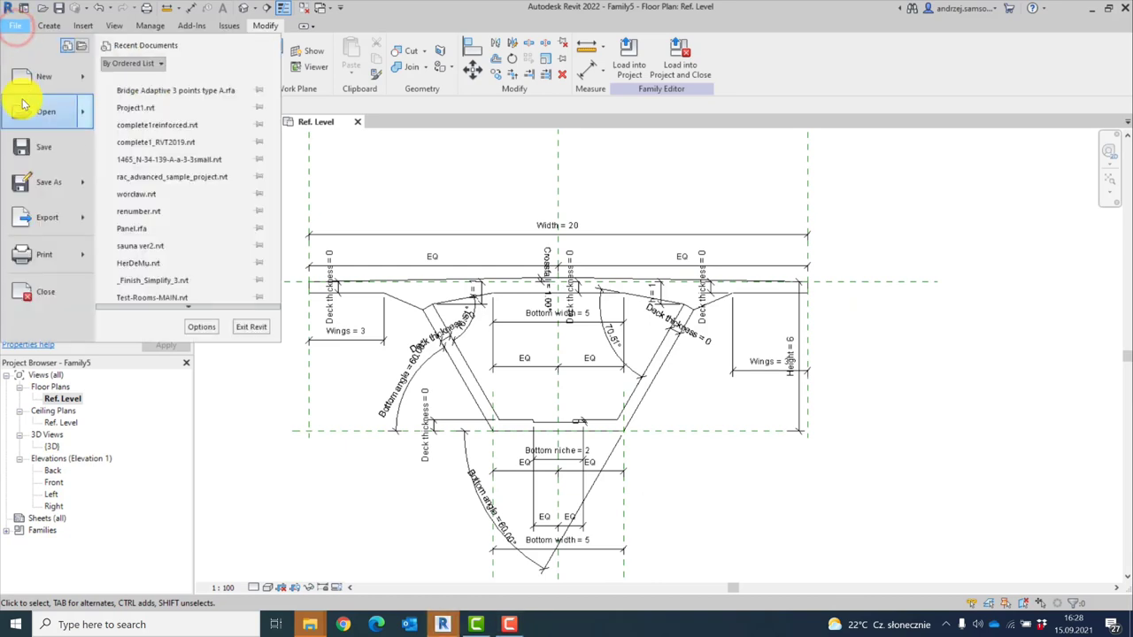
pyautogui.click(45, 186)
pyautogui.click(144, 181)
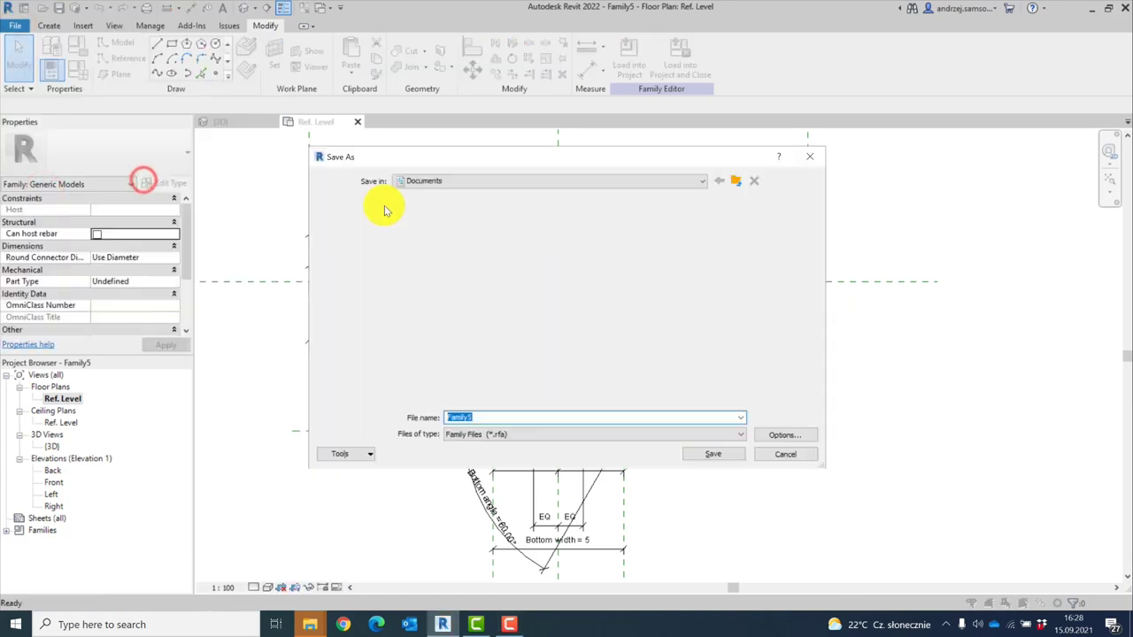
pyautogui.click(342, 406)
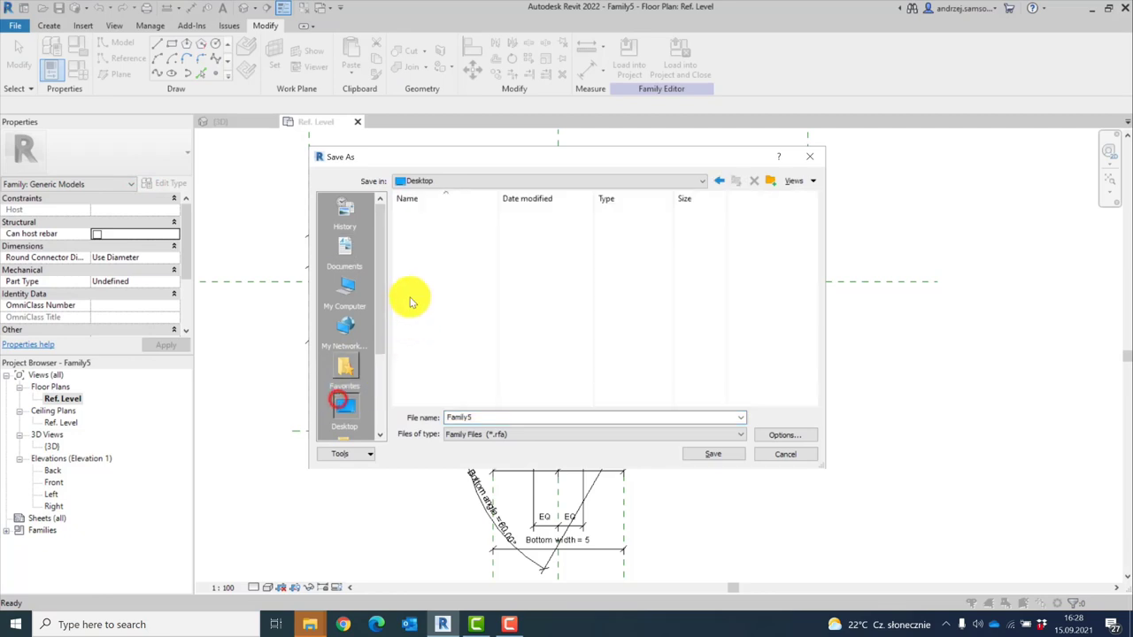
pyautogui.scroll(-1, 460, 319)
pyautogui.doubleClick(460, 340)
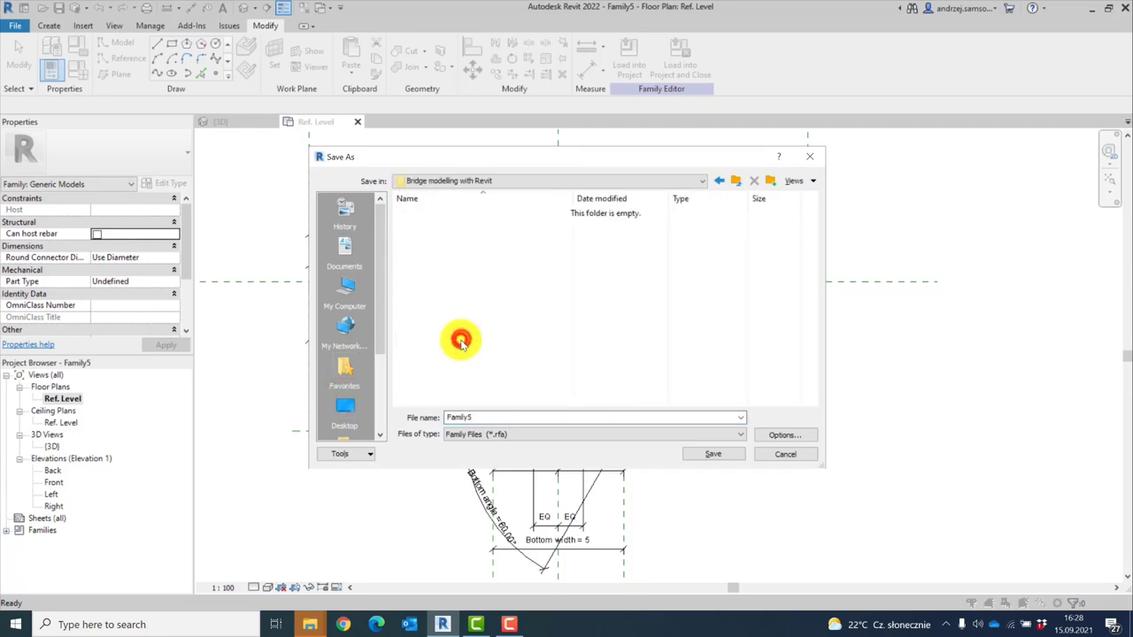
pyautogui.write('prifr')
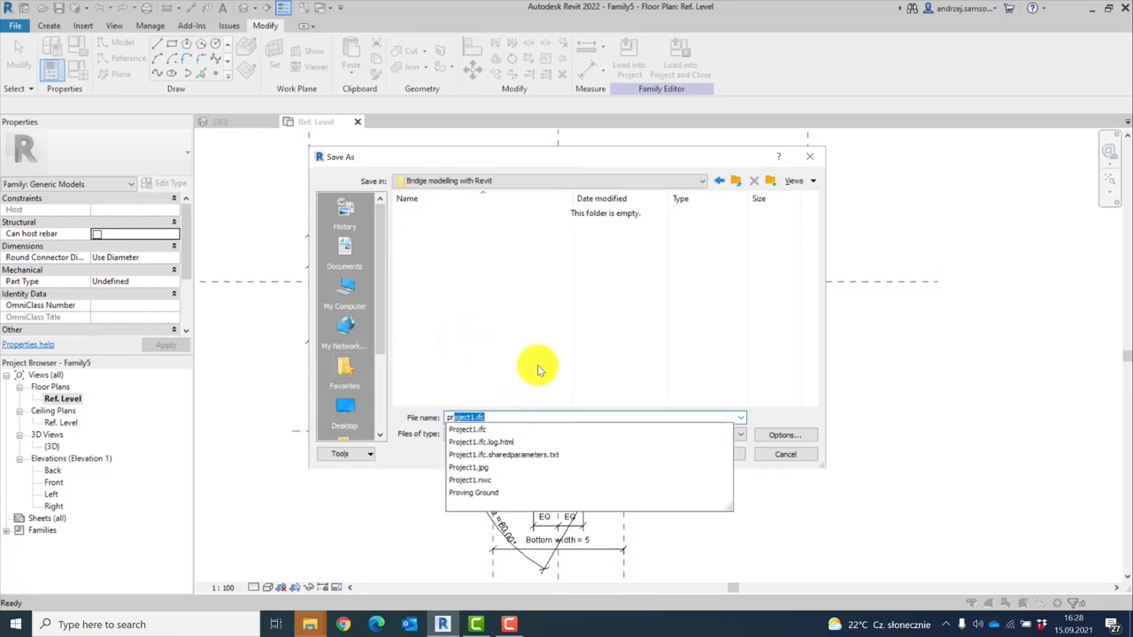
pyautogui.press('BackSpace')
pyautogui.press('BackSpace')
pyautogui.press('BackSpace')
pyautogui.write('ofile 1')
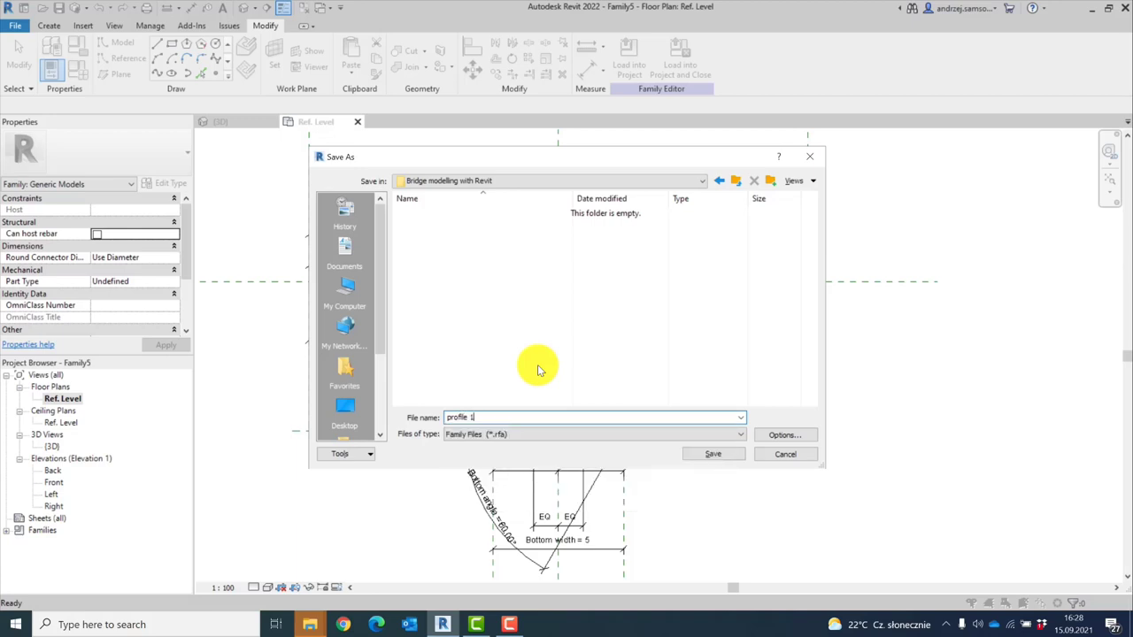
pyautogui.click(715, 453)
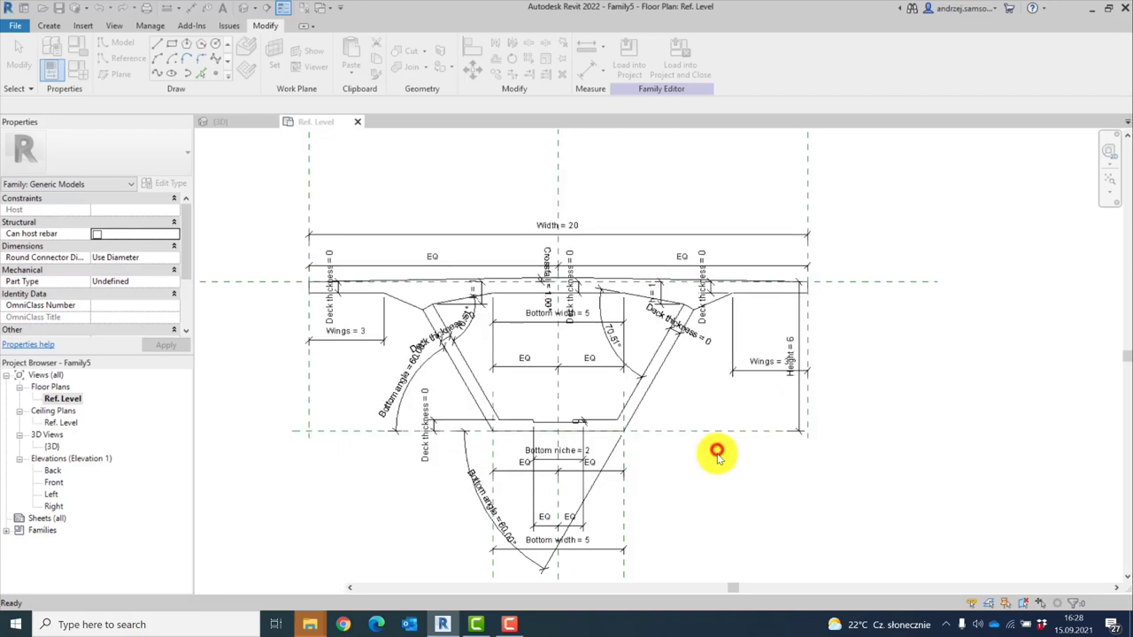
# Create a new family from the English template Metric Generic Model Adaptive.rft
pyautogui.moveTo(386, 199); pyautogui.dragTo(383, 197, button='middle')
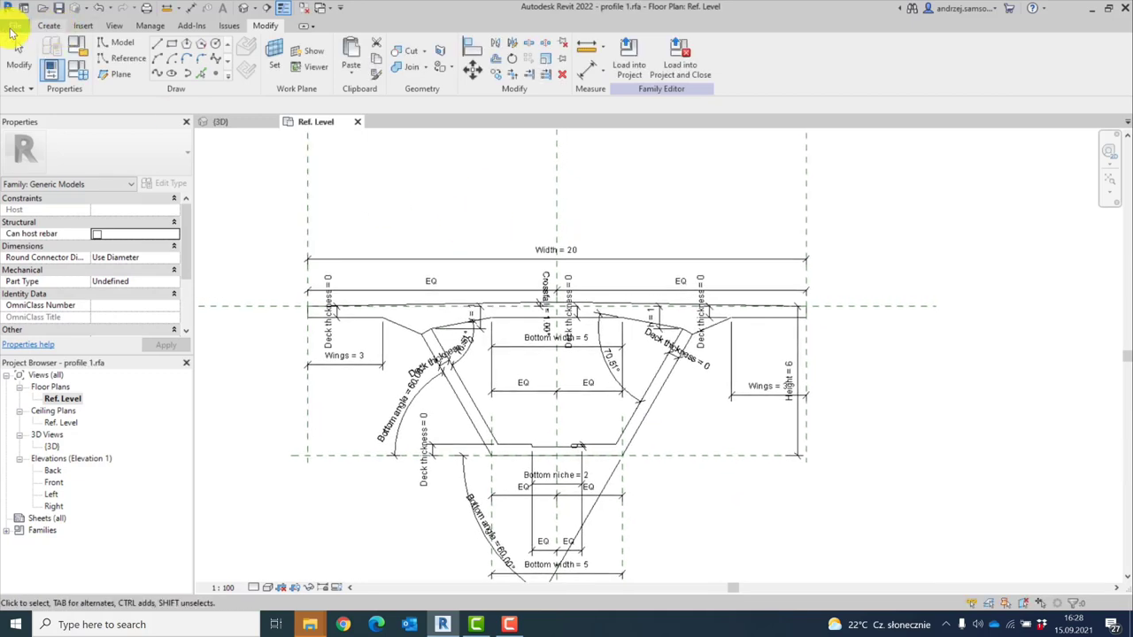
pyautogui.click(15, 27)
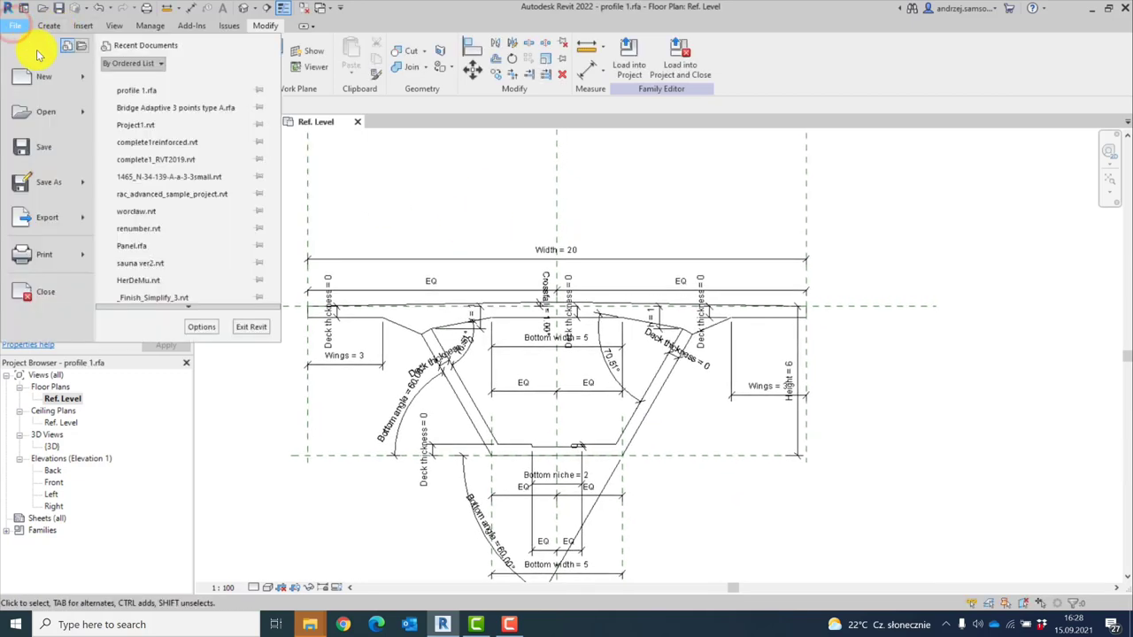
pyautogui.click(83, 80)
pyautogui.click(140, 117)
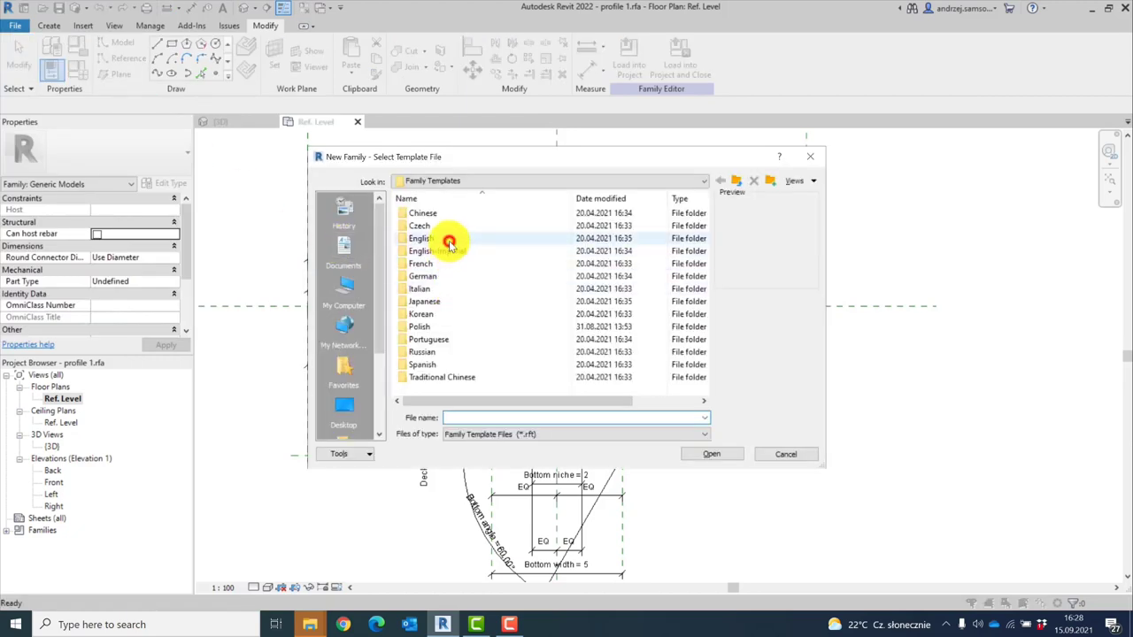
pyautogui.doubleClick(450, 242)
pyautogui.scroll(-10, 452, 287)
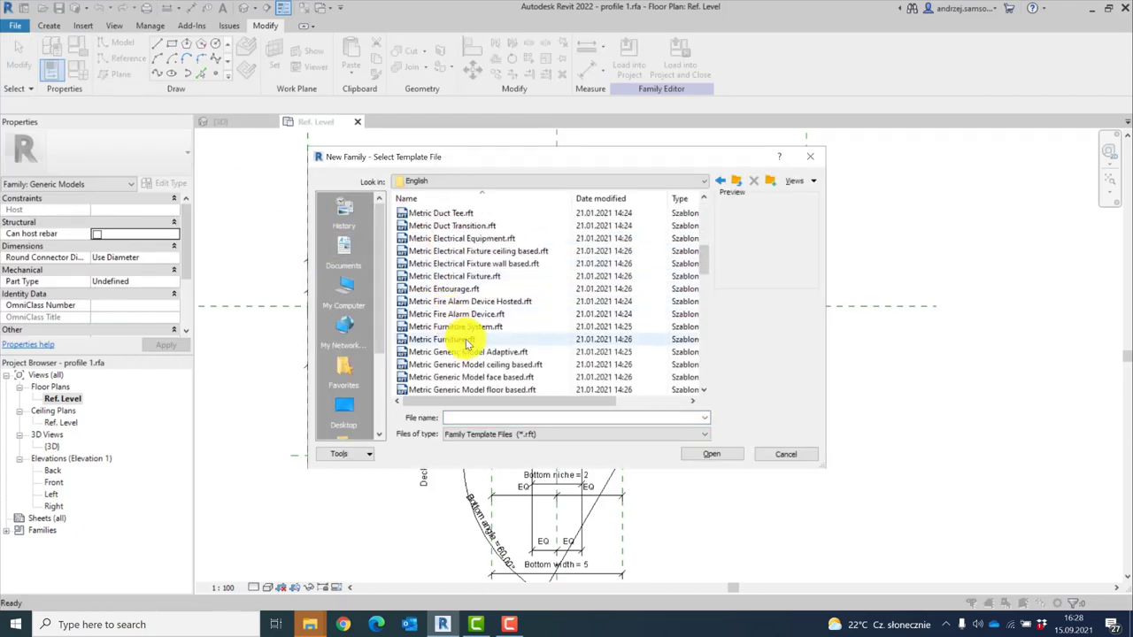
pyautogui.click(466, 351)
pyautogui.click(709, 454)
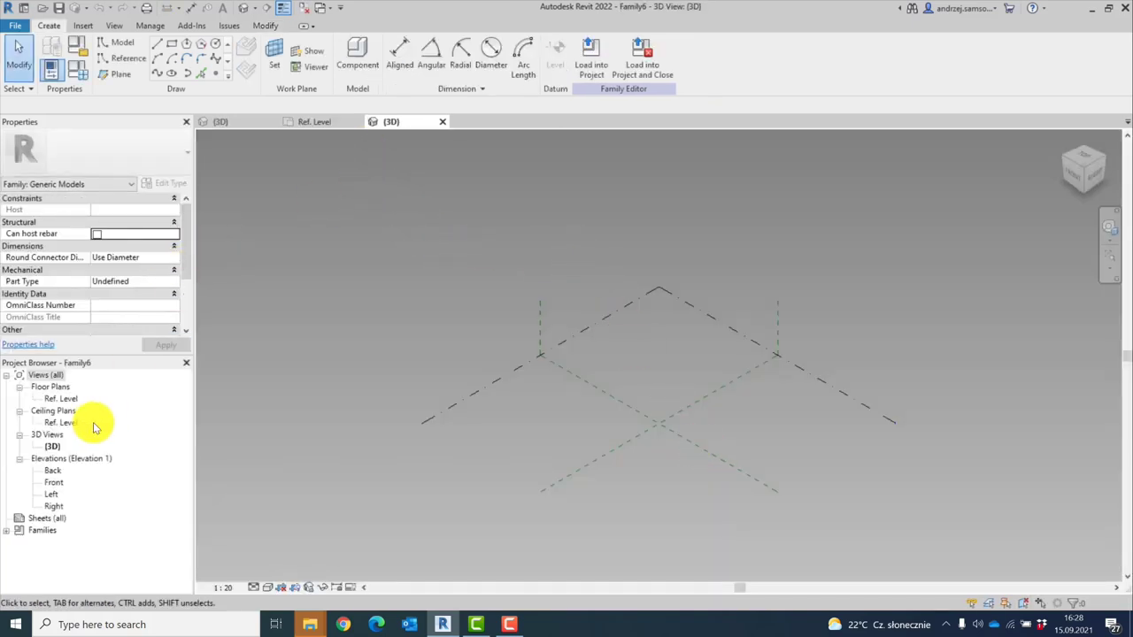
# Load profile 1 into the new family and place it at the intersection of the center reference planes in the Ref. Level plan
pyautogui.doubleClick(63, 399)
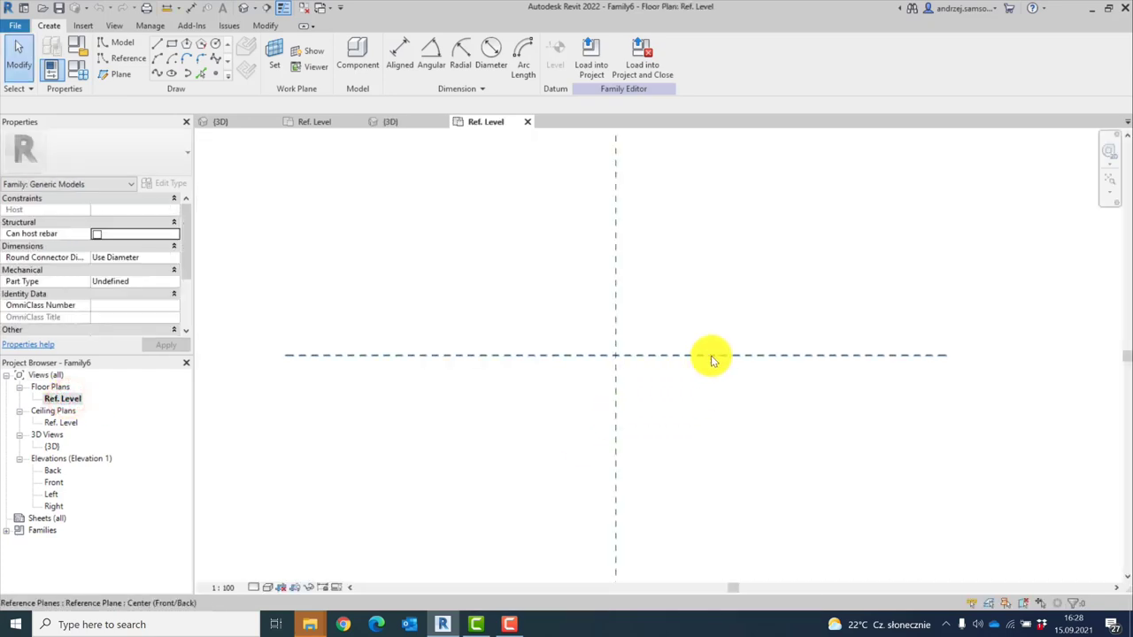
pyautogui.click(317, 123)
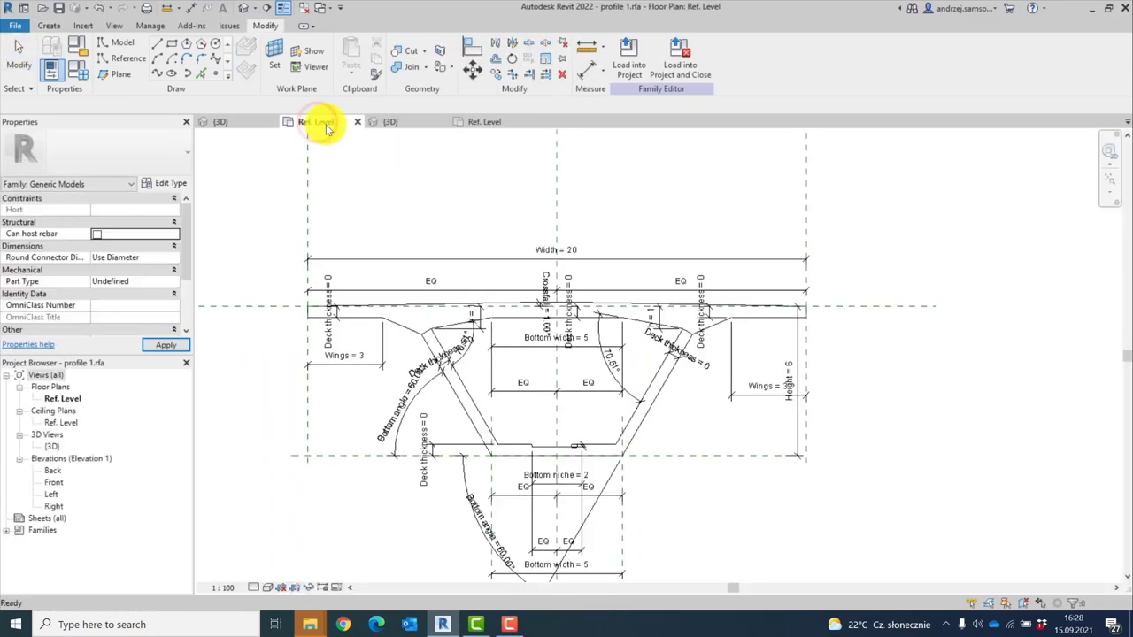
pyautogui.click(623, 55)
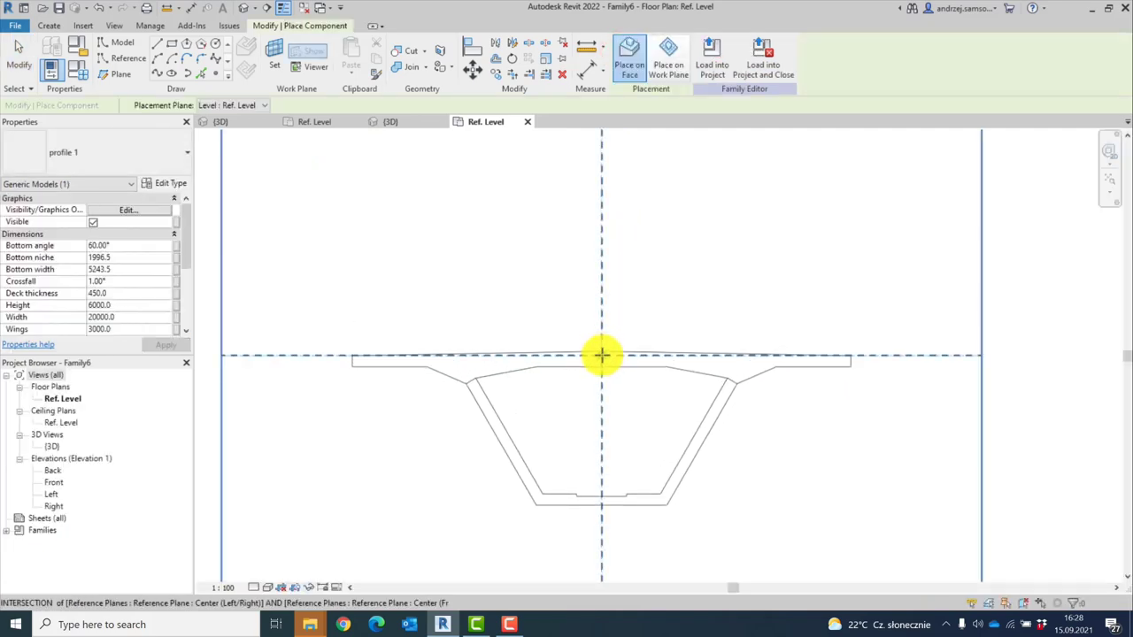
pyautogui.click(601, 355)
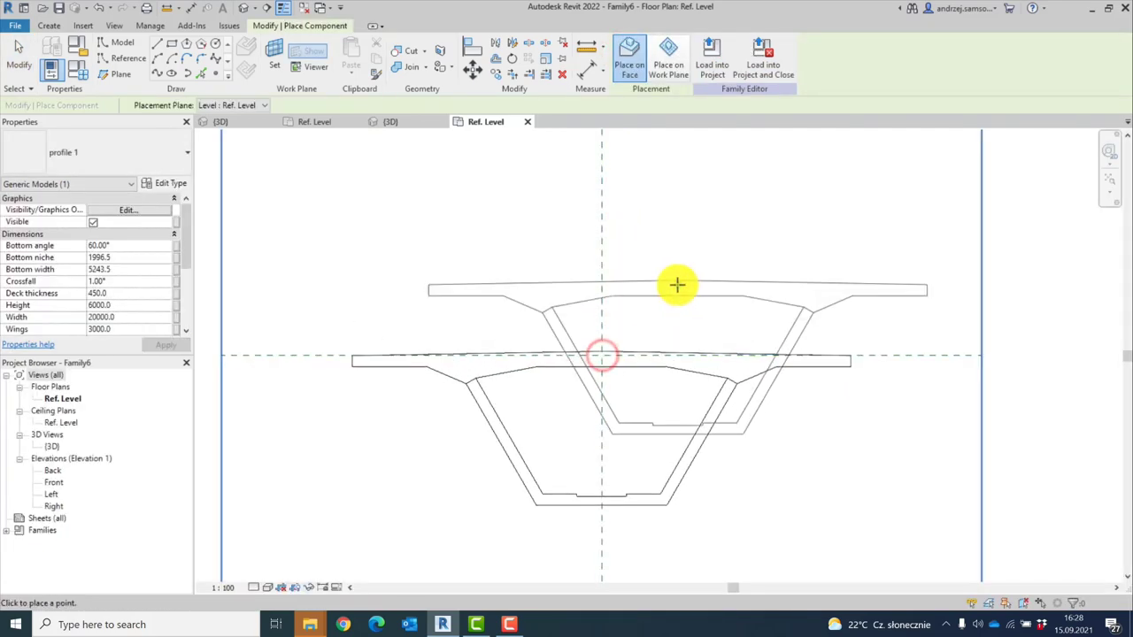
pyautogui.moveTo(664, 283); pyautogui.dragTo(597, 299, button='middle')
pyautogui.press('Escape')
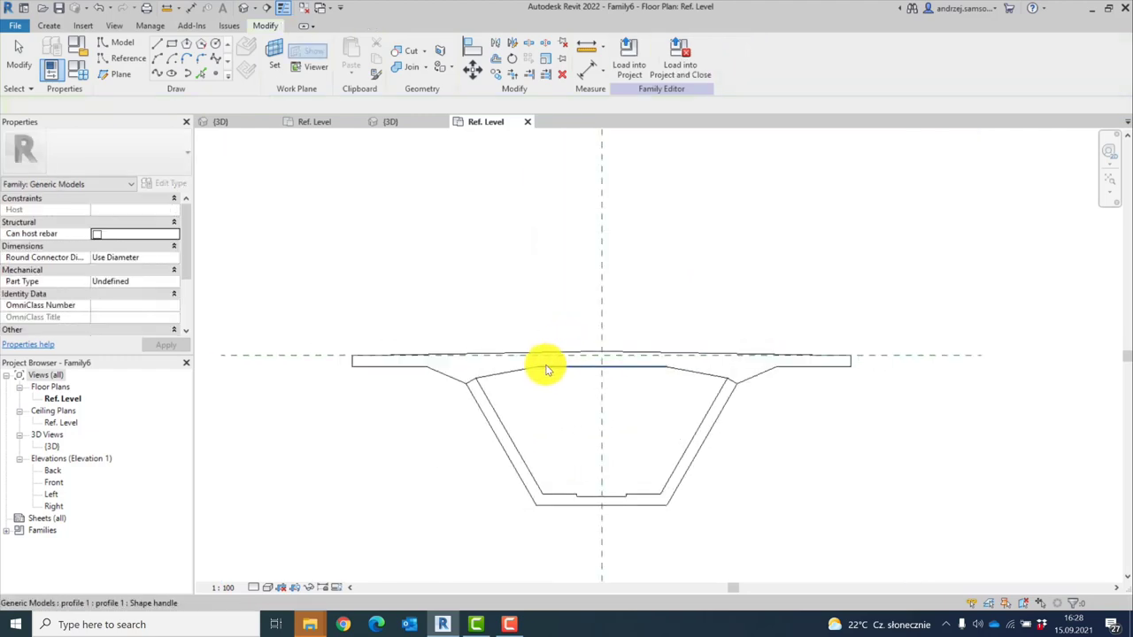
pyautogui.scroll(2, 663, 359)
pyautogui.moveTo(488, 269); pyautogui.dragTo(587, 256, button='middle')
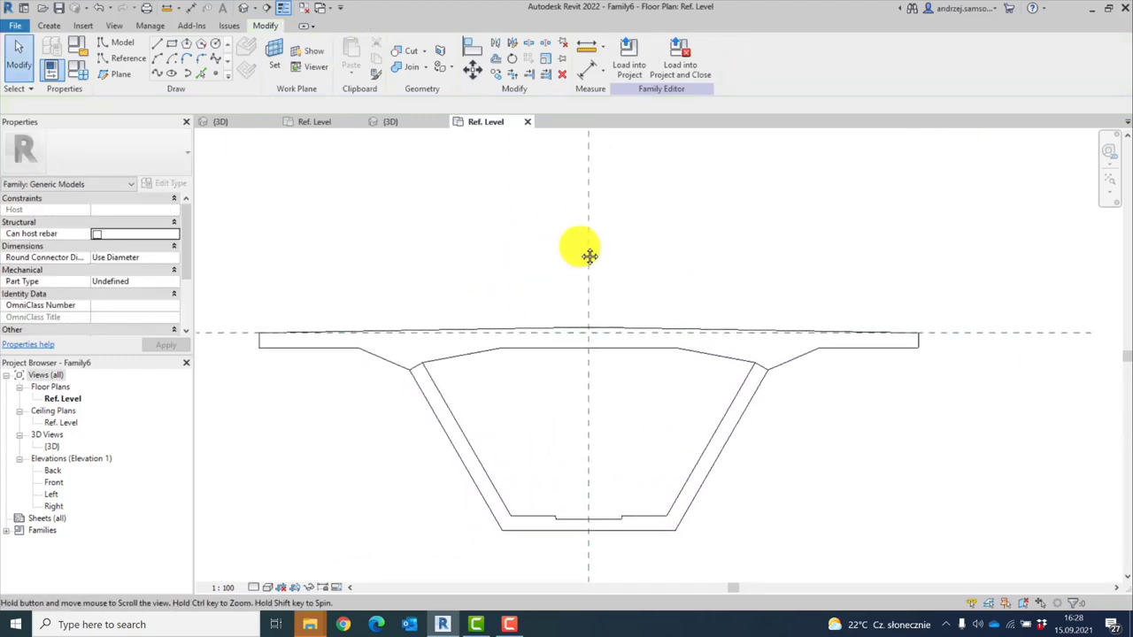
# Switch to the 3D view of the new adaptive family containing the placed profile 1
pyautogui.click(241, 124)
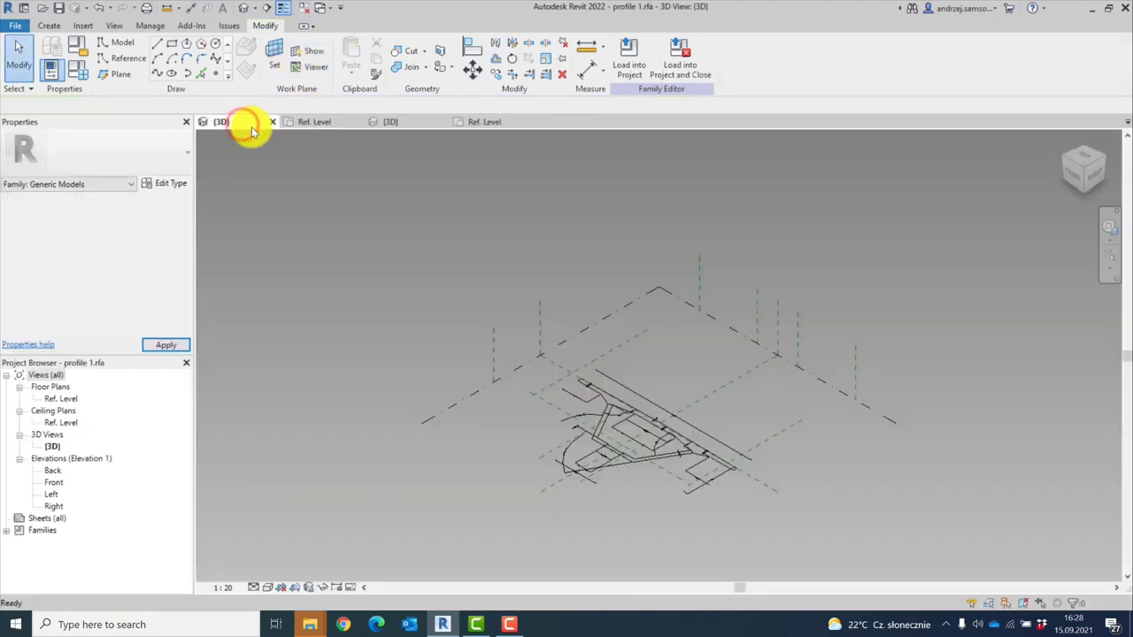
pyautogui.click(399, 125)
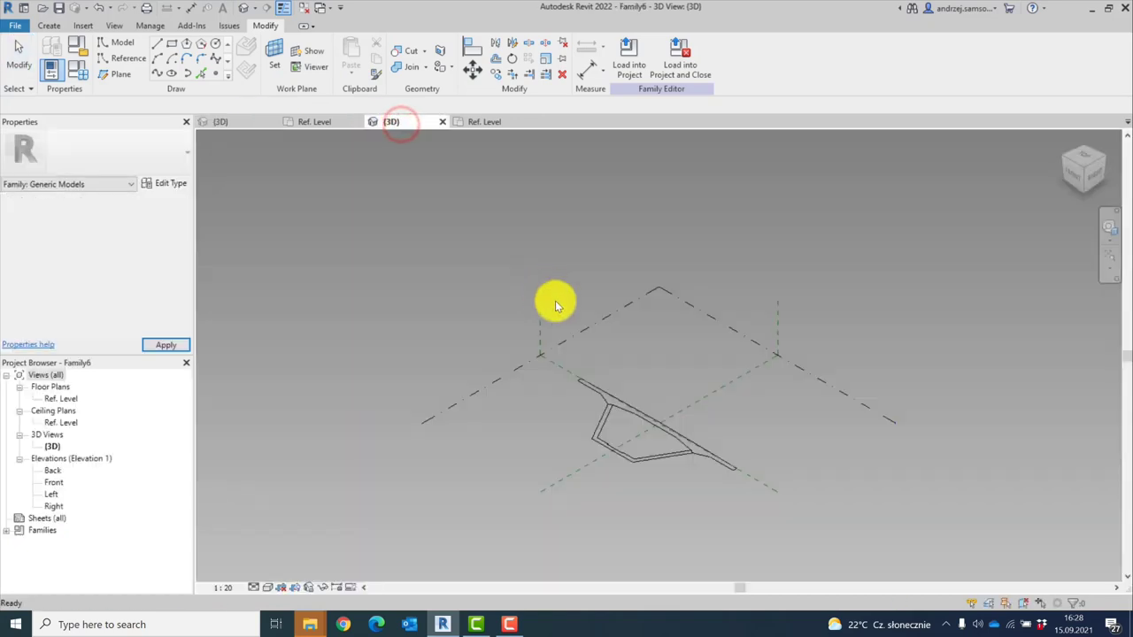
pyautogui.scroll(5, 660, 460)
pyautogui.scroll(-4, 659, 462)
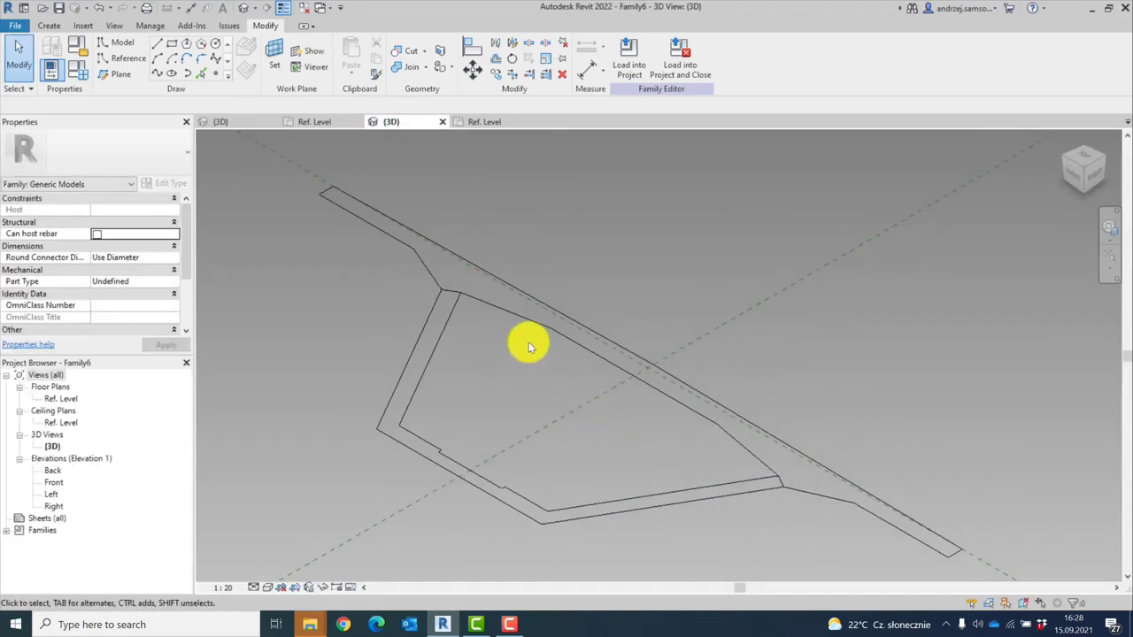
# Select the closed outline of the deck slab with both wings and web joints, and create a planar surface form from it
pyautogui.press('Tab')
pyautogui.press('Tab')
pyautogui.press('Tab')
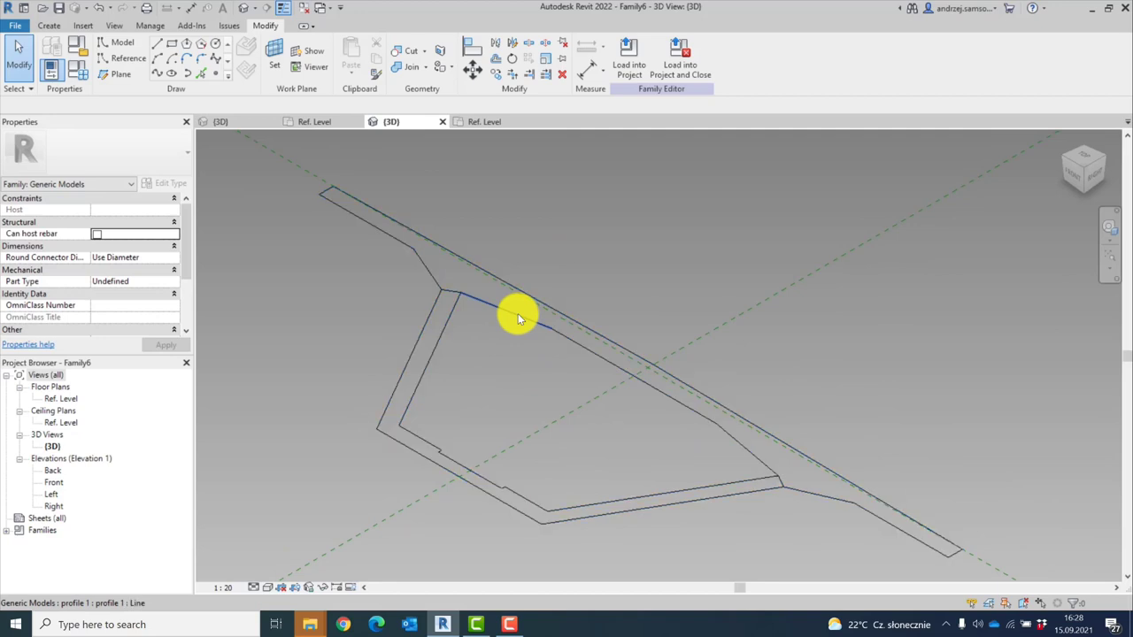
pyautogui.click(507, 310)
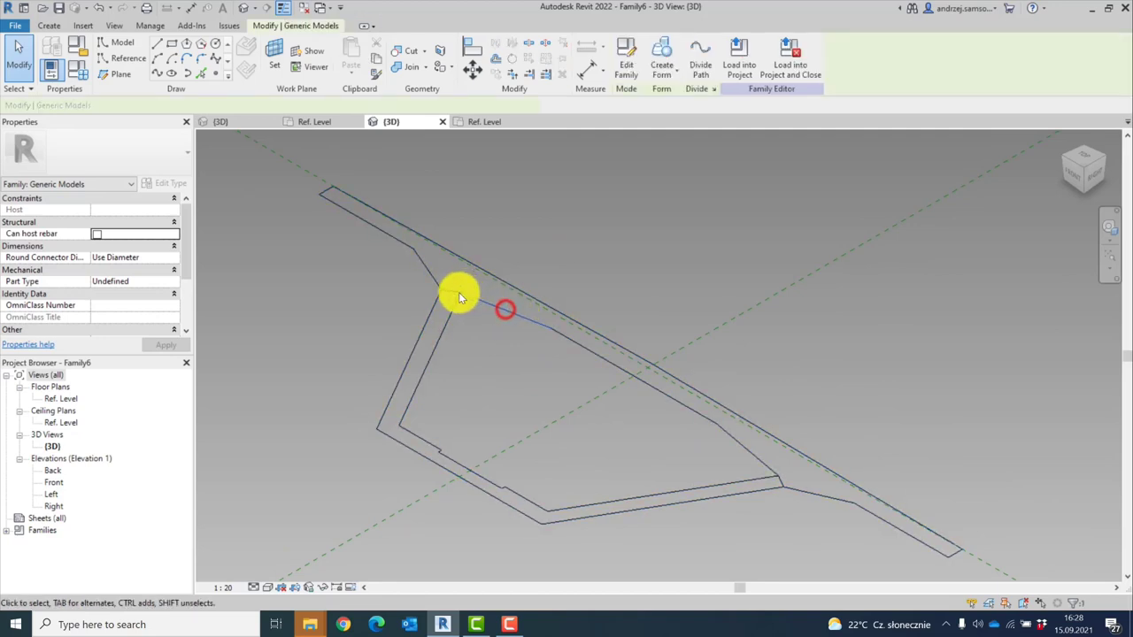
pyautogui.press('Tab')
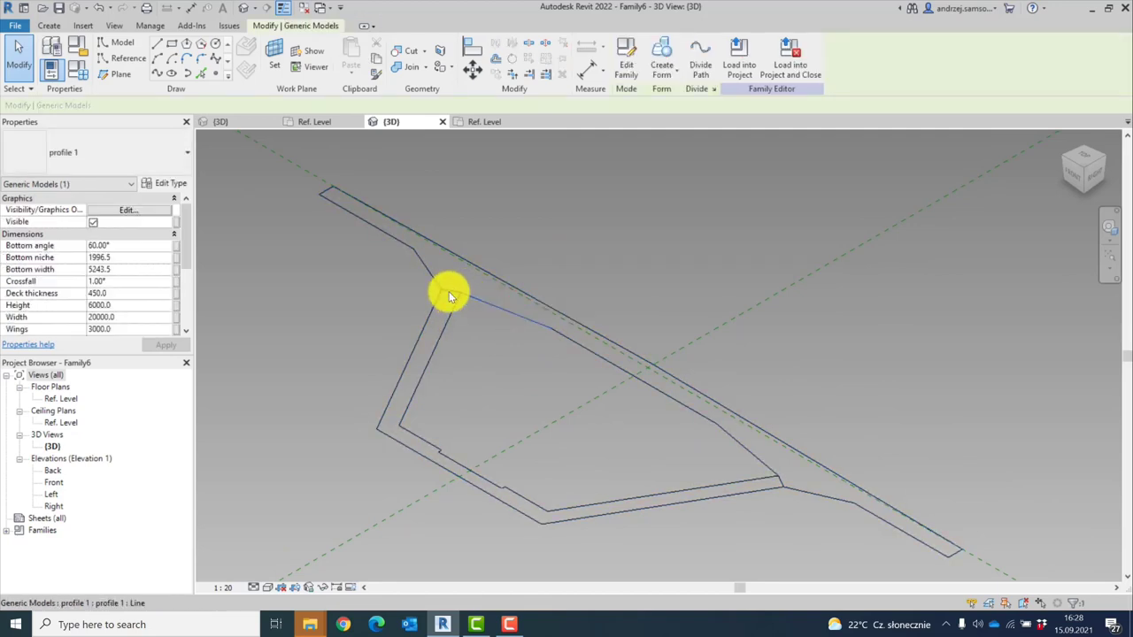
pyautogui.keyDown('ctrl'); pyautogui.click(446, 297); pyautogui.keyUp('ctrl')
pyautogui.keyDown('ctrl'); pyautogui.click(434, 277); pyautogui.keyUp('ctrl')
pyautogui.keyDown('ctrl'); pyautogui.click(389, 234); pyautogui.keyUp('ctrl')
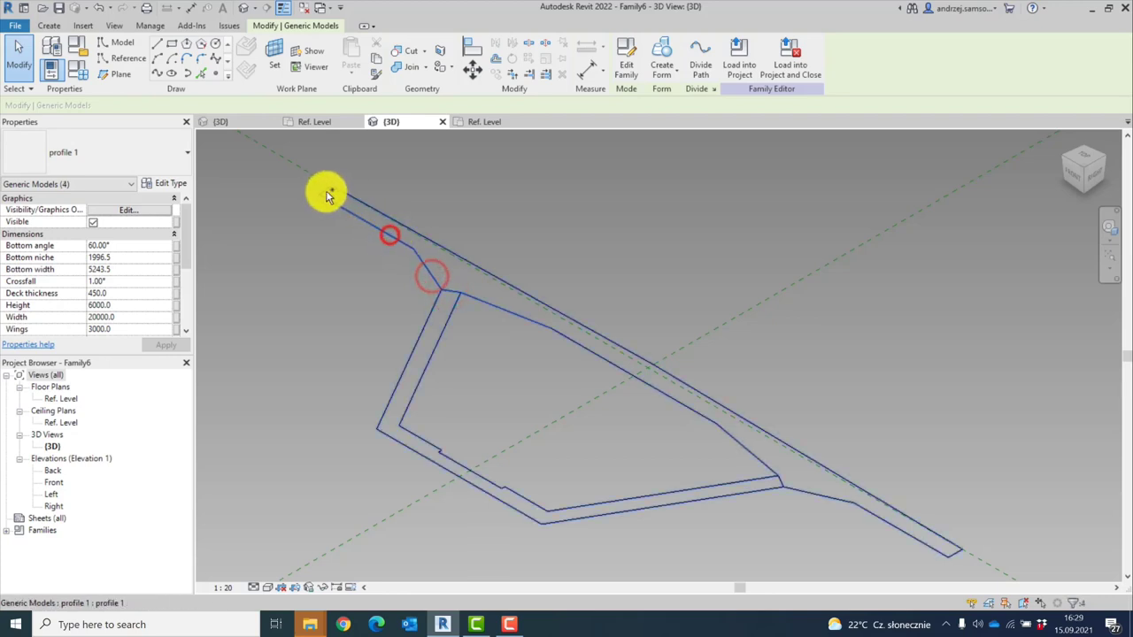
pyautogui.keyDown('ctrl'); pyautogui.click(328, 191); pyautogui.keyUp('ctrl')
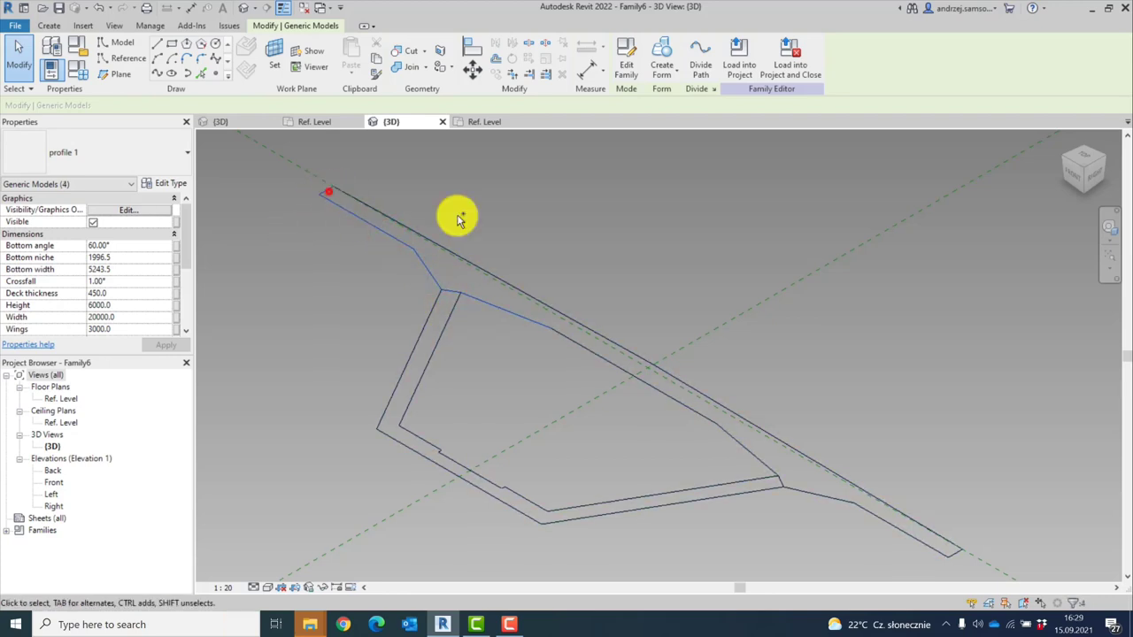
pyautogui.keyDown('ctrl'); pyautogui.click(513, 283); pyautogui.keyUp('ctrl')
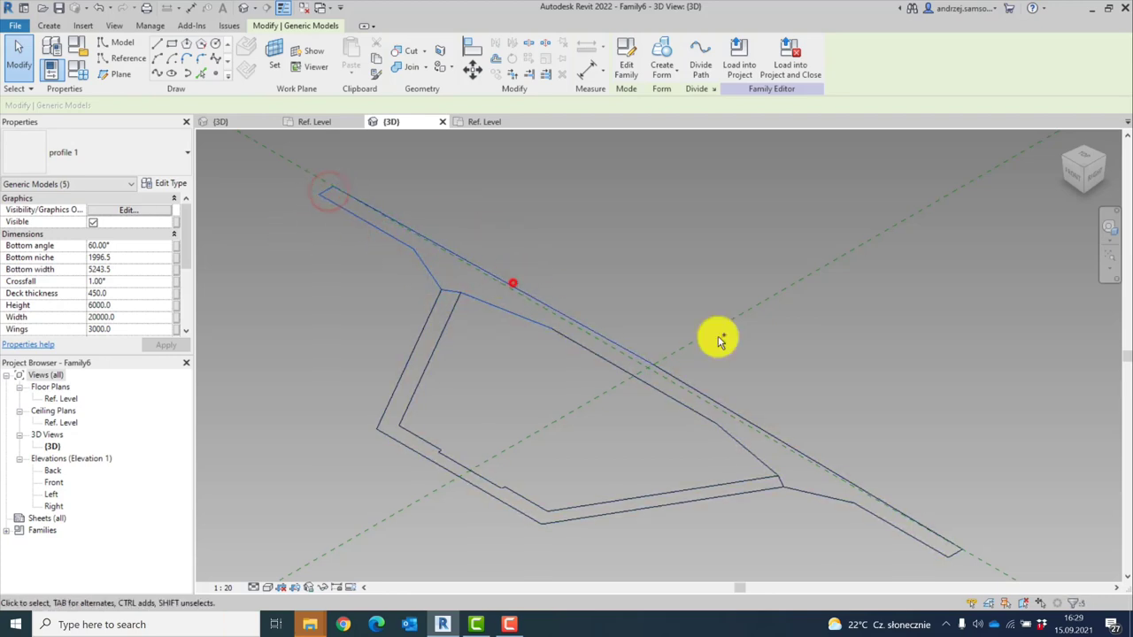
pyautogui.keyDown('ctrl'); pyautogui.click(751, 420); pyautogui.keyUp('ctrl')
pyautogui.scroll(4, 946, 513)
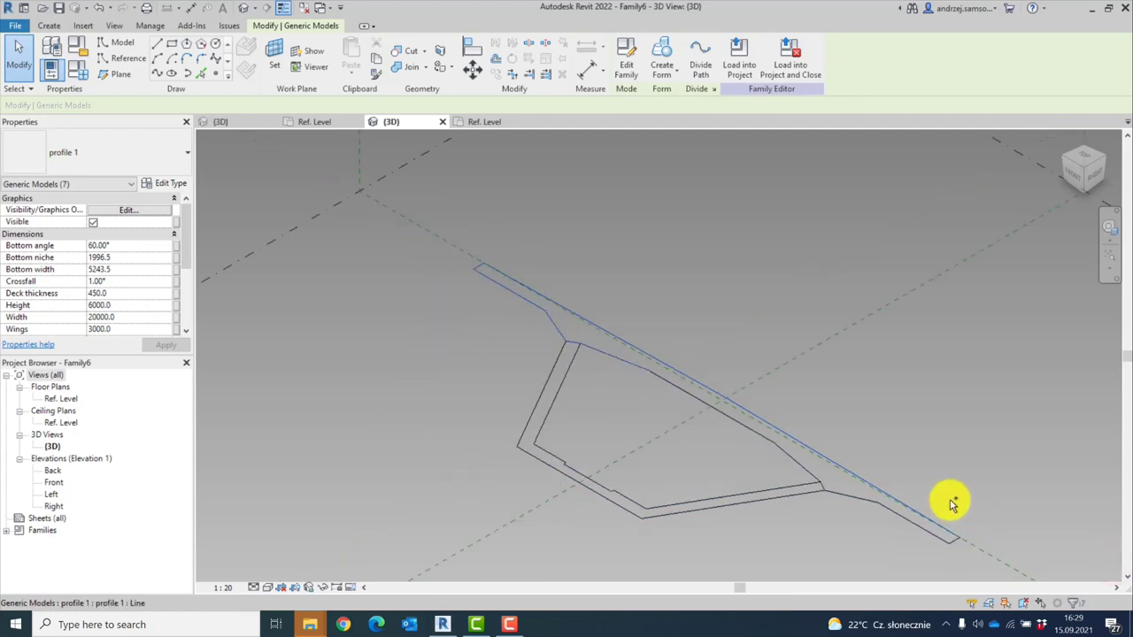
pyautogui.keyDown('ctrl'); pyautogui.click(928, 528); pyautogui.keyUp('ctrl')
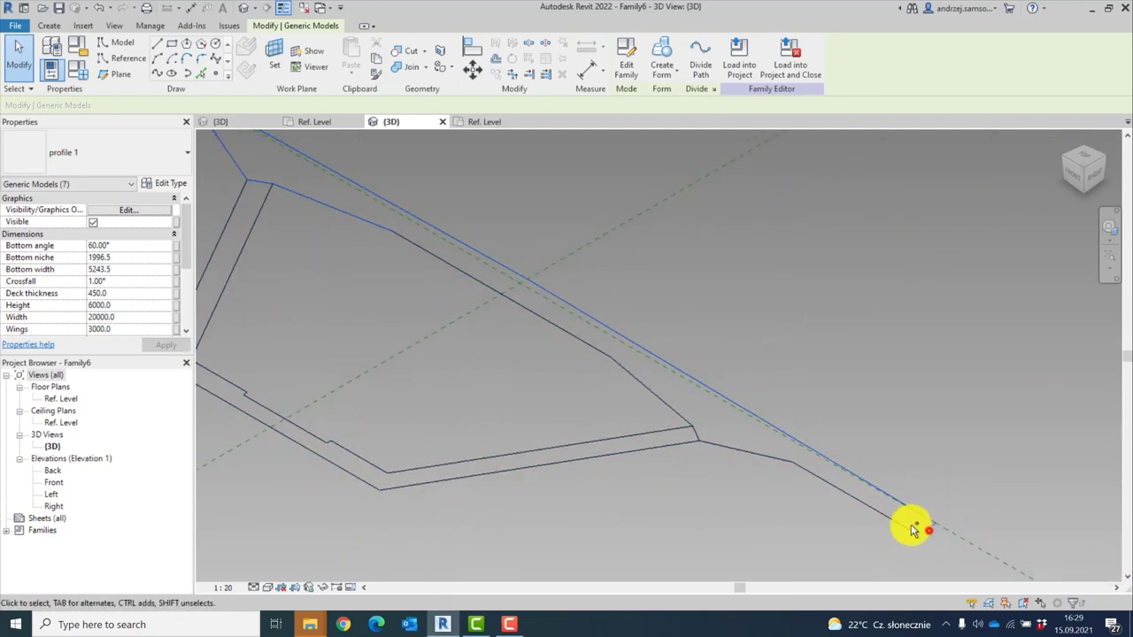
pyautogui.keyDown('ctrl'); pyautogui.click(878, 515); pyautogui.keyUp('ctrl')
pyautogui.keyDown('ctrl'); pyautogui.click(721, 453); pyautogui.keyUp('ctrl')
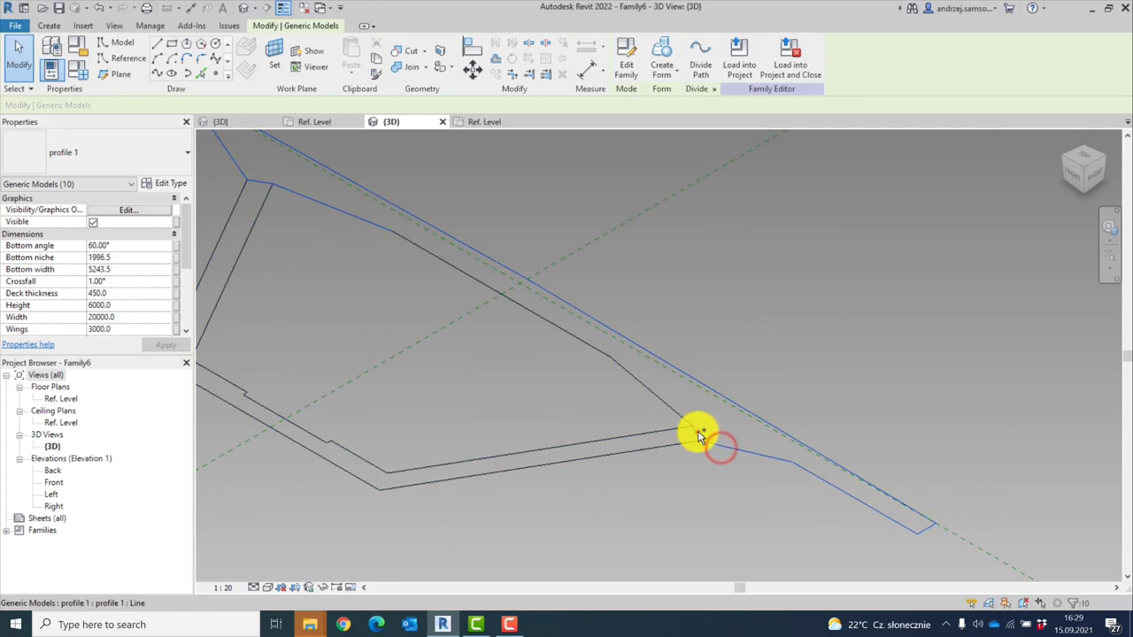
pyautogui.keyDown('ctrl'); pyautogui.click(698, 431); pyautogui.keyUp('ctrl')
pyautogui.keyDown('ctrl'); pyautogui.click(670, 407); pyautogui.keyUp('ctrl')
pyautogui.keyDown('ctrl'); pyautogui.click(545, 319); pyautogui.keyUp('ctrl')
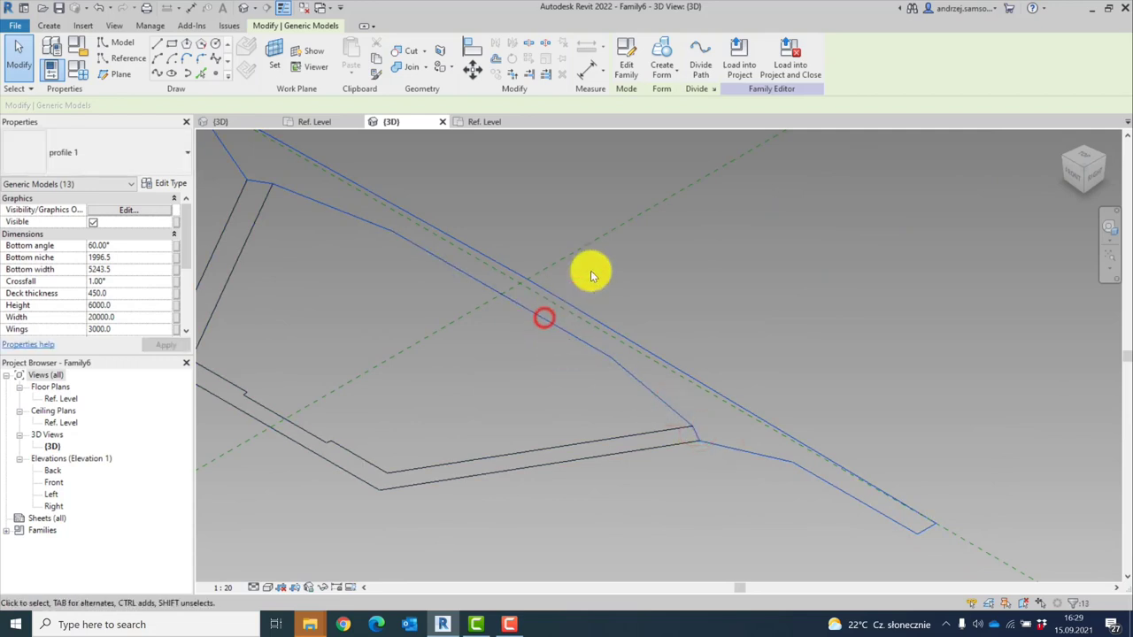
pyautogui.scroll(-4, 591, 253)
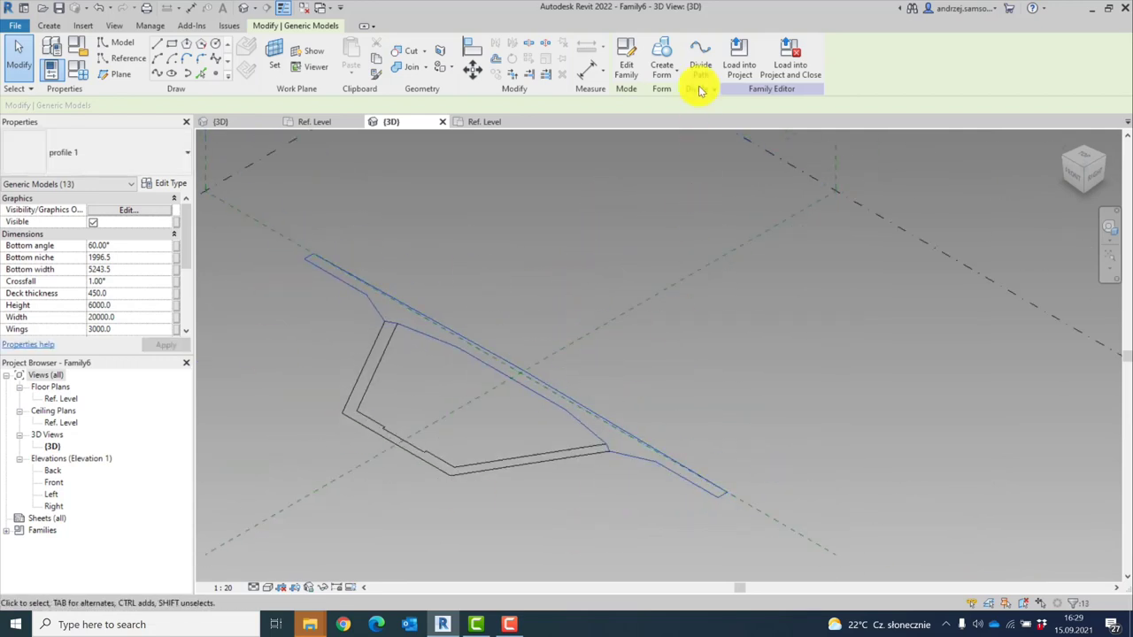
pyautogui.click(668, 62)
pyautogui.click(397, 532)
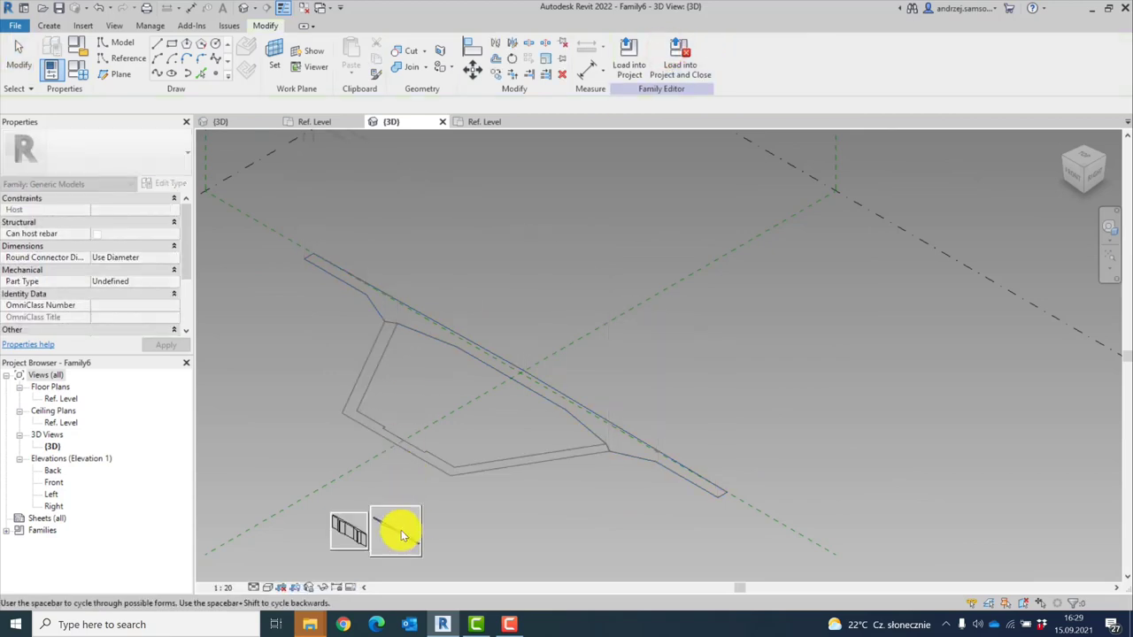
# Select the inner and outer lines of both webs and the bottom slab plus the two deck joint edges, and create a planar surface form
pyautogui.keyDown('shift'); pyautogui.moveTo(422, 510); pyautogui.dragTo(403, 427, button='middle'); pyautogui.keyUp('shift')
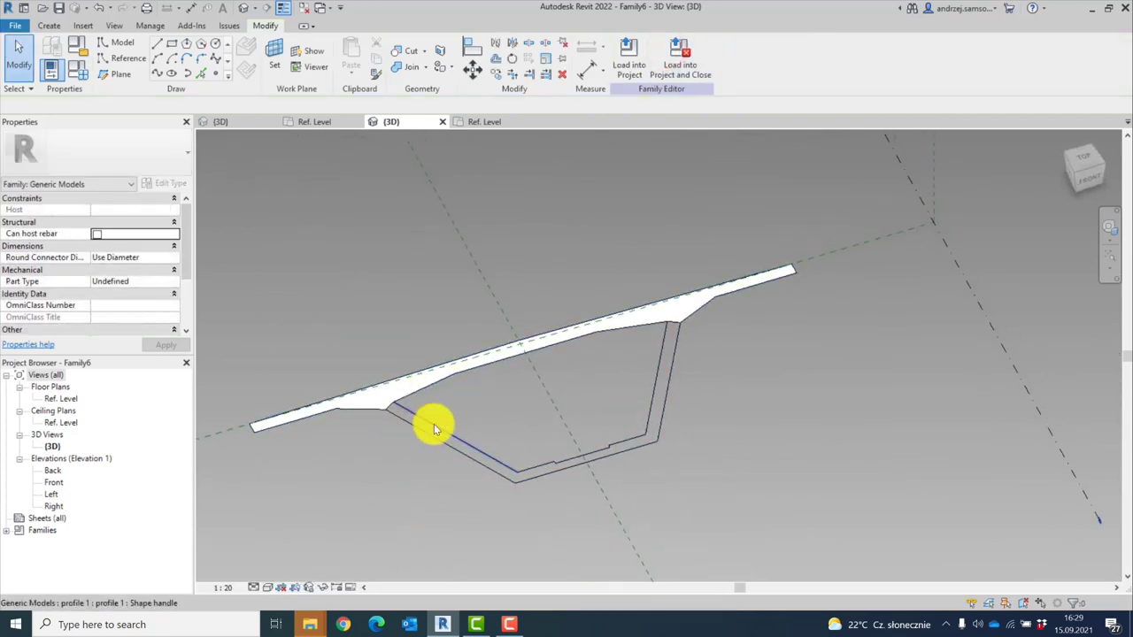
pyautogui.click(445, 427)
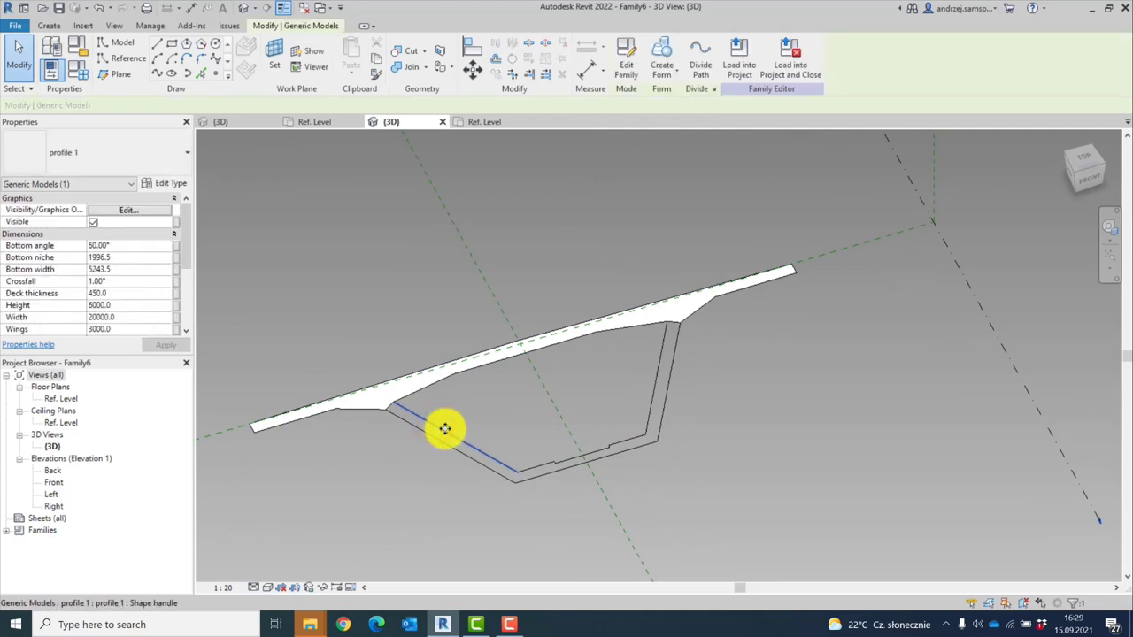
pyautogui.scroll(6, 530, 466)
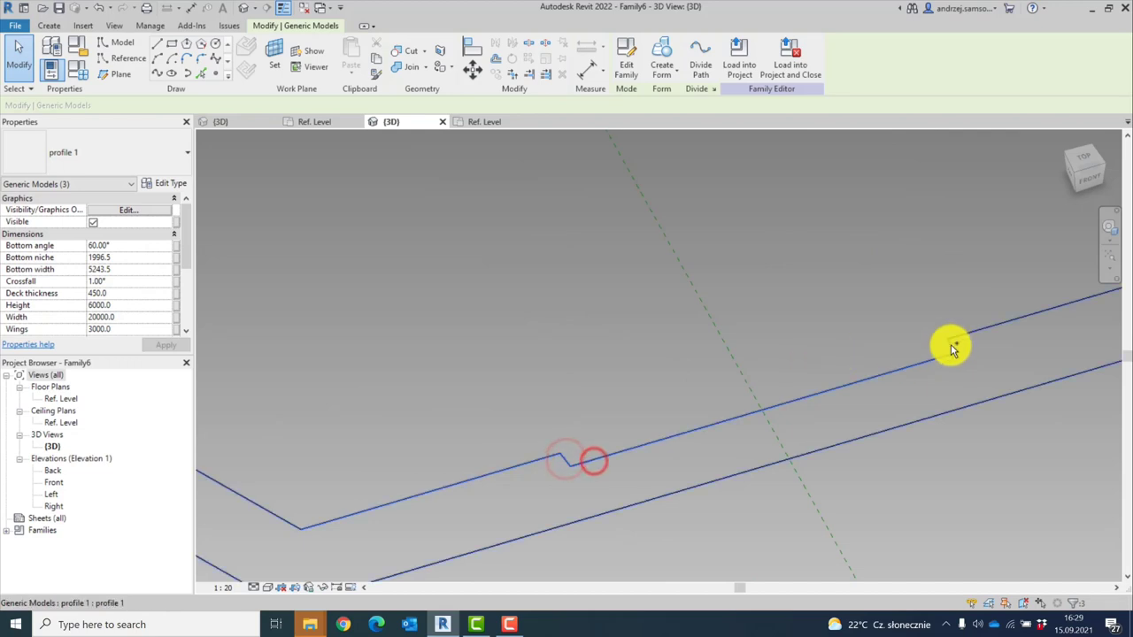
pyautogui.click(968, 334)
pyautogui.keyDown('shift'); pyautogui.moveTo(967, 335); pyautogui.dragTo(860, 344, button='middle'); pyautogui.keyUp('shift')
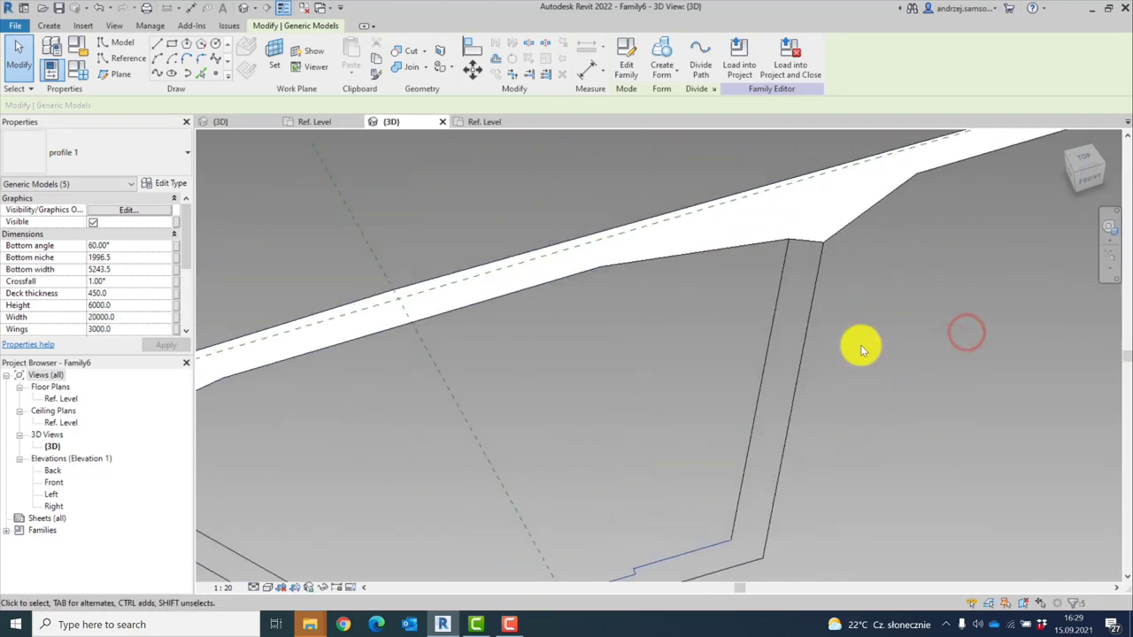
pyautogui.click(783, 282)
pyautogui.keyDown('shift'); pyautogui.moveTo(784, 283); pyautogui.dragTo(886, 427, button='middle'); pyautogui.keyUp('shift')
pyautogui.keyDown('ctrl'); pyautogui.click(813, 237); pyautogui.keyUp('ctrl')
pyautogui.keyDown('ctrl'); pyautogui.click(886, 421); pyautogui.keyUp('ctrl')
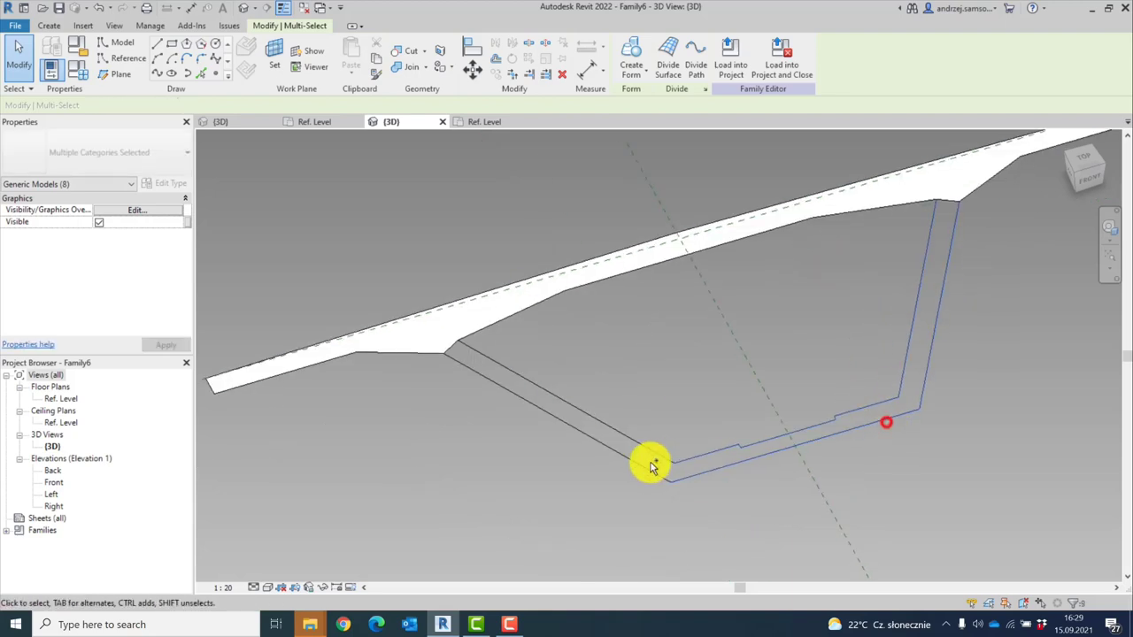
pyautogui.keyDown('ctrl'); pyautogui.click(642, 467); pyautogui.keyUp('ctrl')
pyautogui.scroll(3, 438, 366)
pyautogui.keyDown('ctrl'); pyautogui.click(447, 351); pyautogui.keyUp('ctrl')
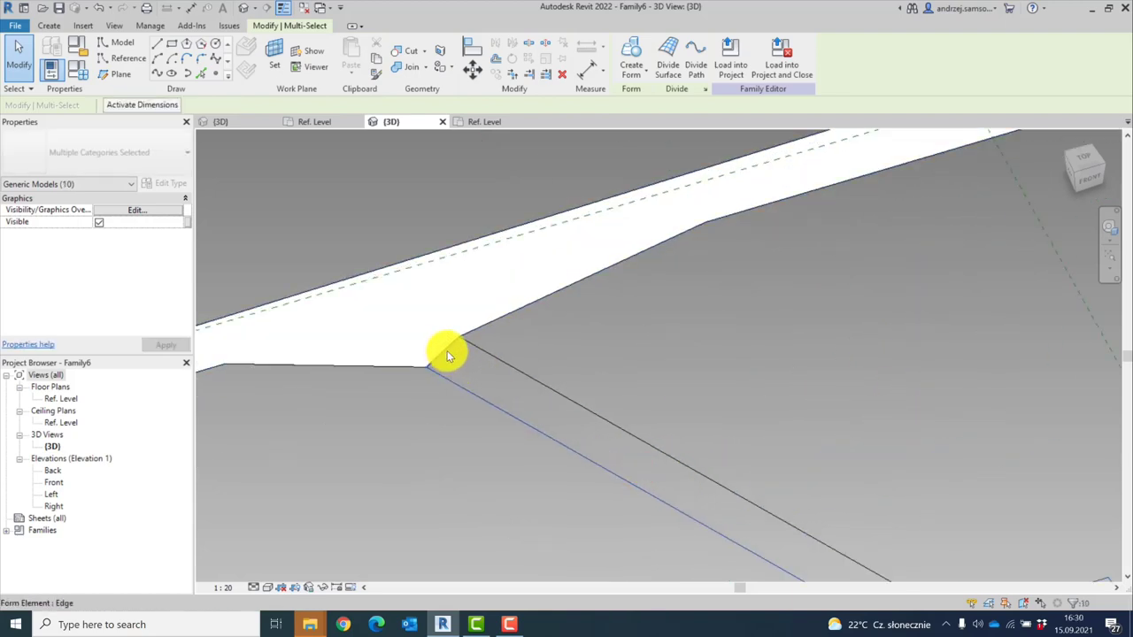
pyautogui.keyDown('ctrl'); pyautogui.click(492, 356); pyautogui.keyUp('ctrl')
pyautogui.scroll(-4, 637, 345)
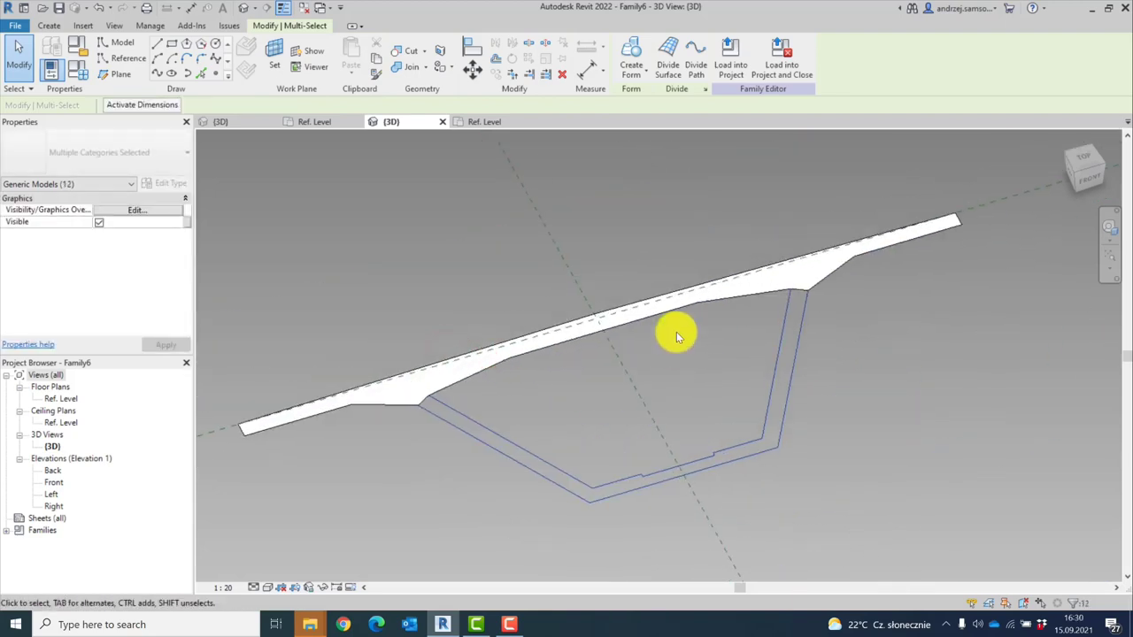
pyautogui.click(651, 62)
pyautogui.click(516, 558)
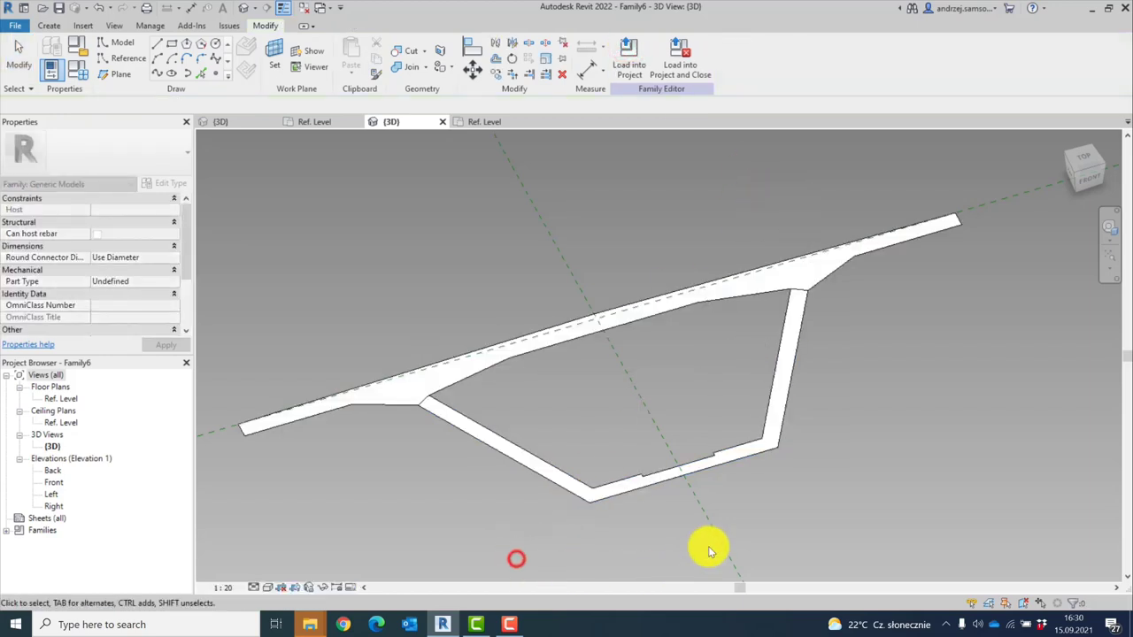
# Select the placed profile 1 instance and examine its dimension parameters, then clear the selection
pyautogui.keyDown('shift'); pyautogui.moveTo(879, 436); pyautogui.dragTo(614, 344, button='middle'); pyautogui.keyUp('shift')
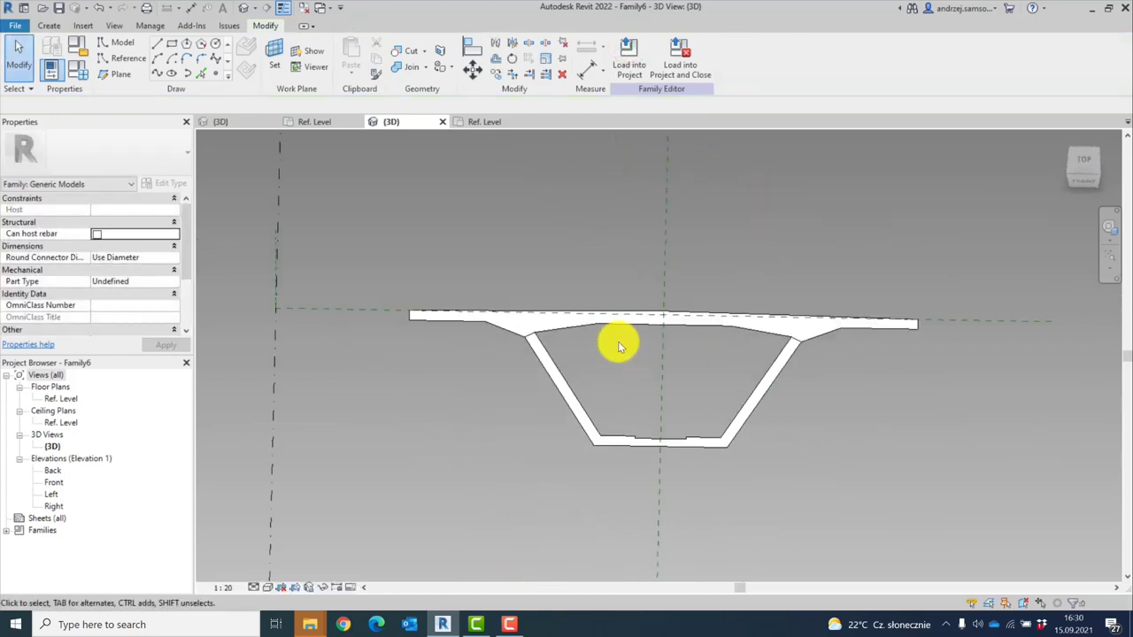
pyautogui.click(546, 338)
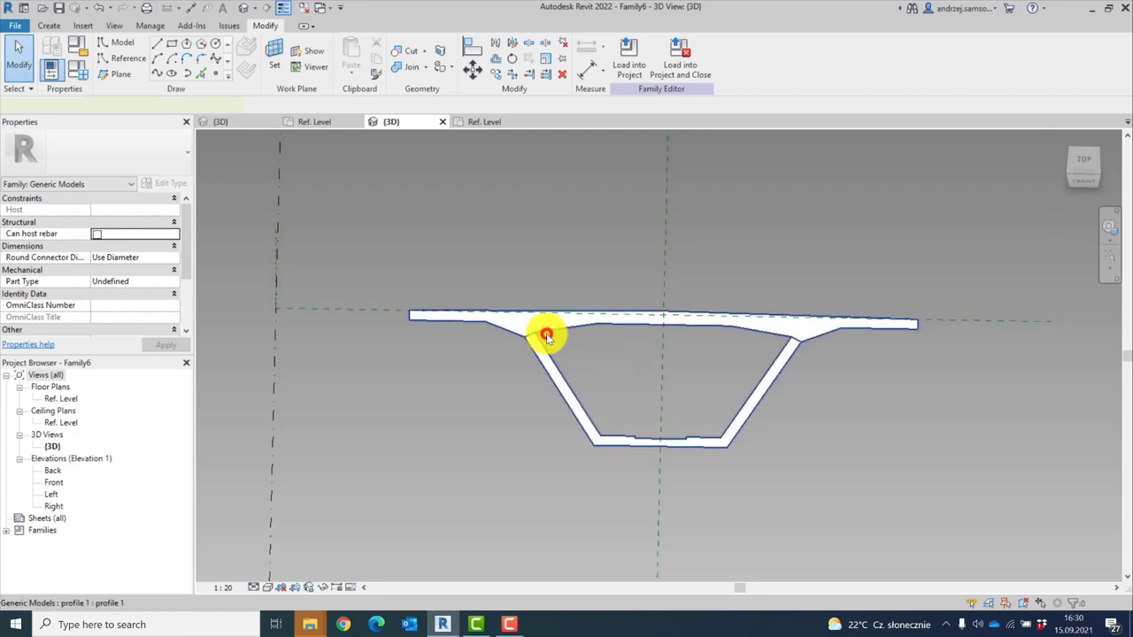
pyautogui.moveTo(632, 367); pyautogui.dragTo(538, 416, button='middle')
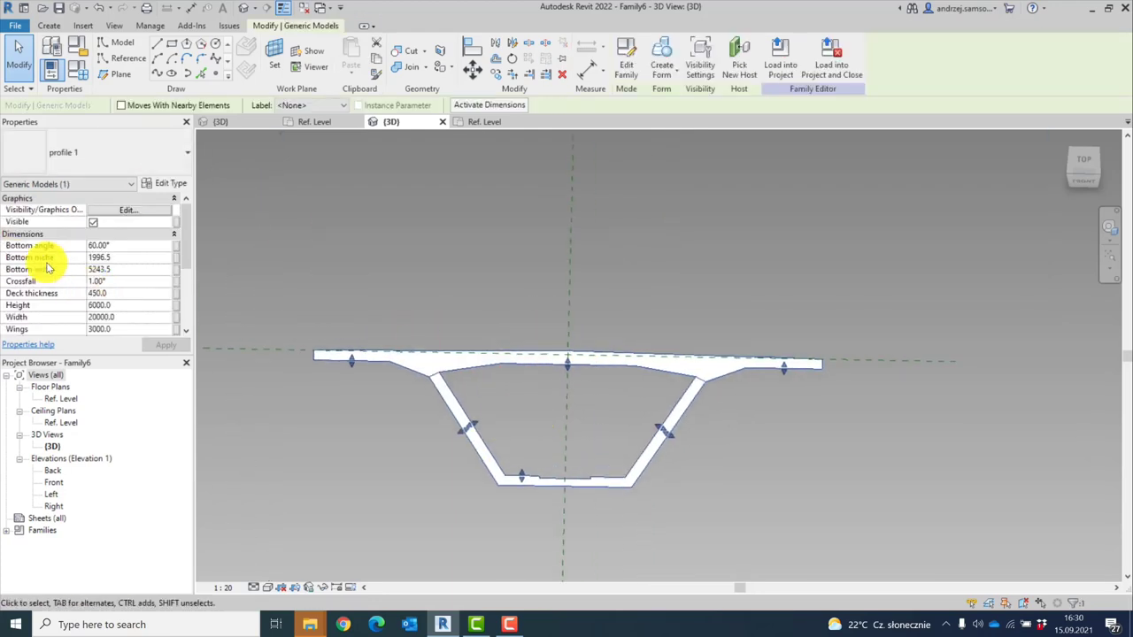
pyautogui.click(19, 53)
# Save the adaptive family as "profile 2" in the Bridge modelling with Revit folder
pyautogui.click(16, 25)
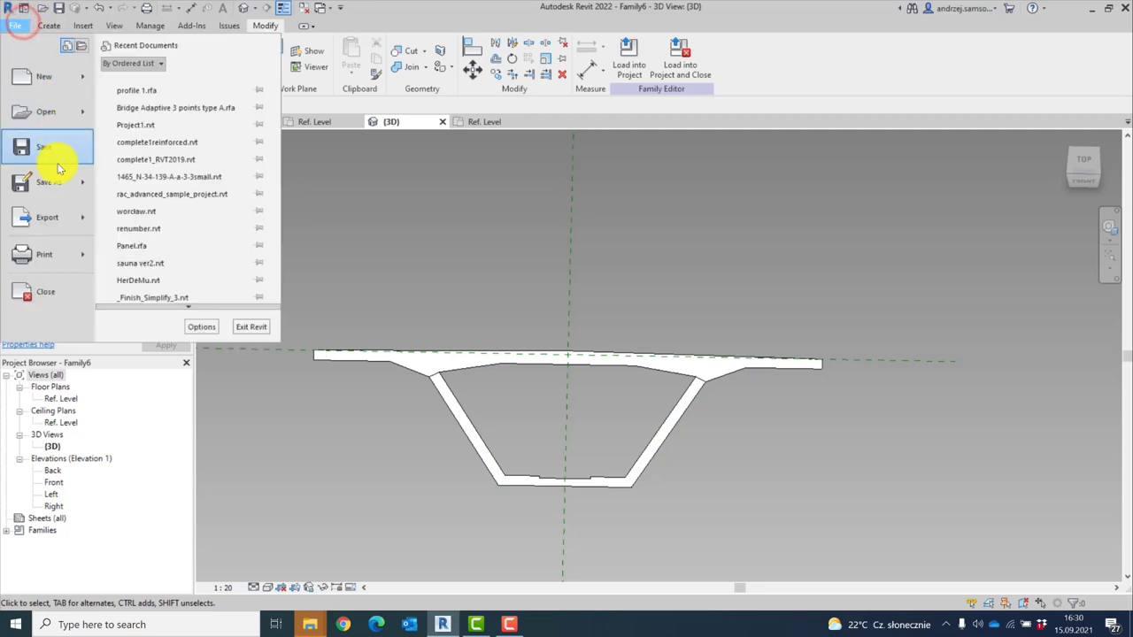
pyautogui.click(51, 186)
pyautogui.click(147, 180)
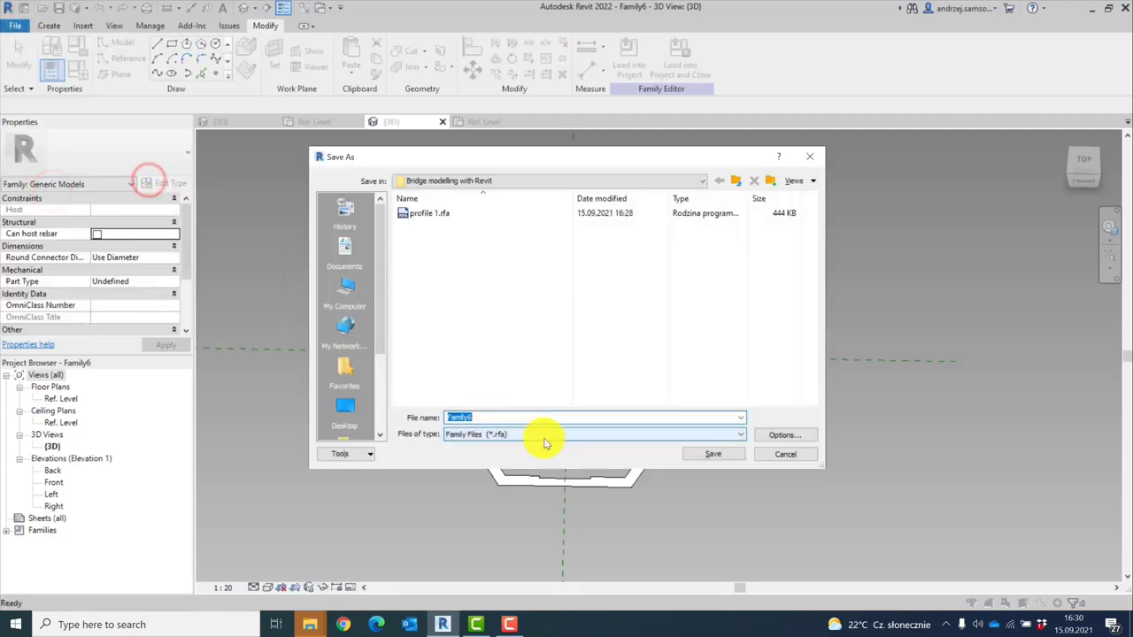
pyautogui.write('pri')
pyautogui.press('BackSpace')
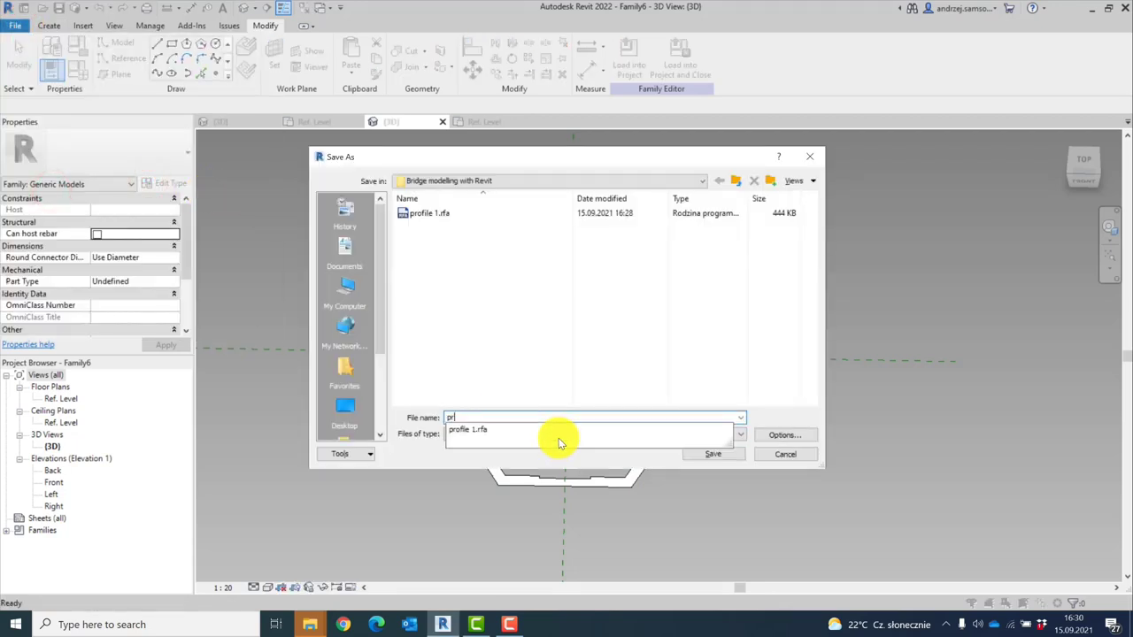
pyautogui.write('ofile 2')
pyautogui.click(540, 367)
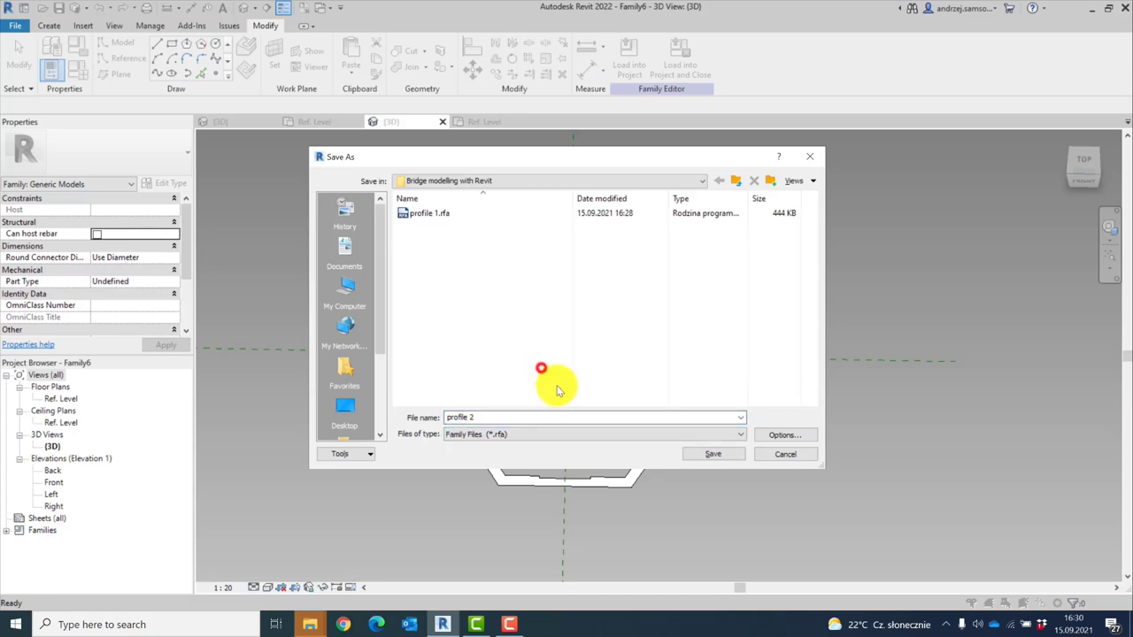
pyautogui.click(712, 455)
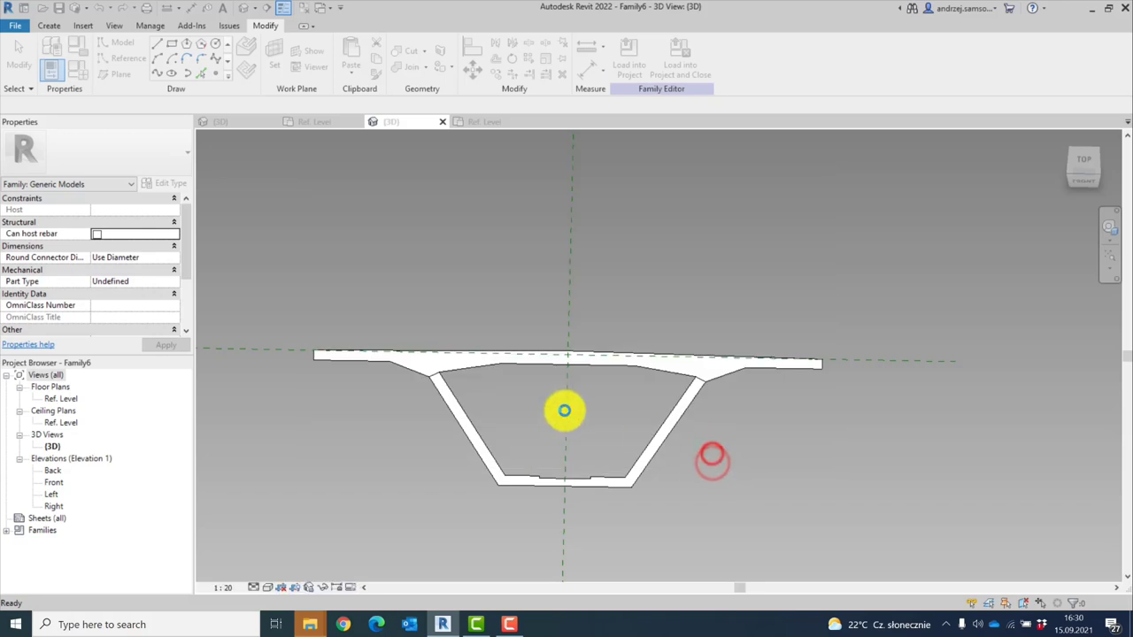
# Examine the parameters listed in the family types of profile 2 and close the list without changes
pyautogui.click(78, 76)
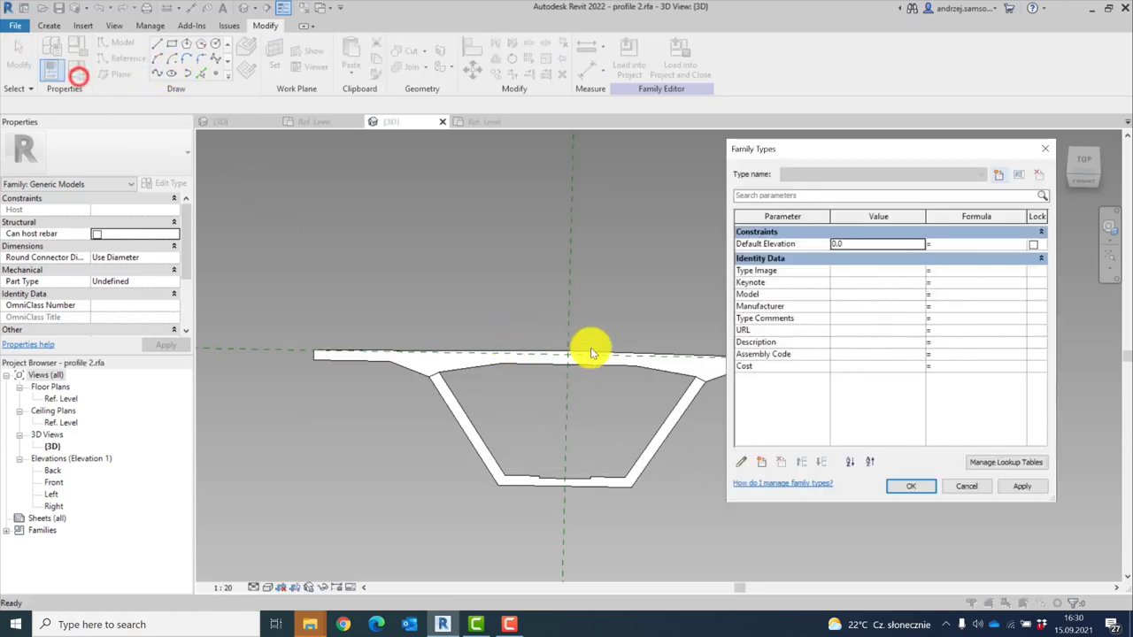
pyautogui.click(967, 486)
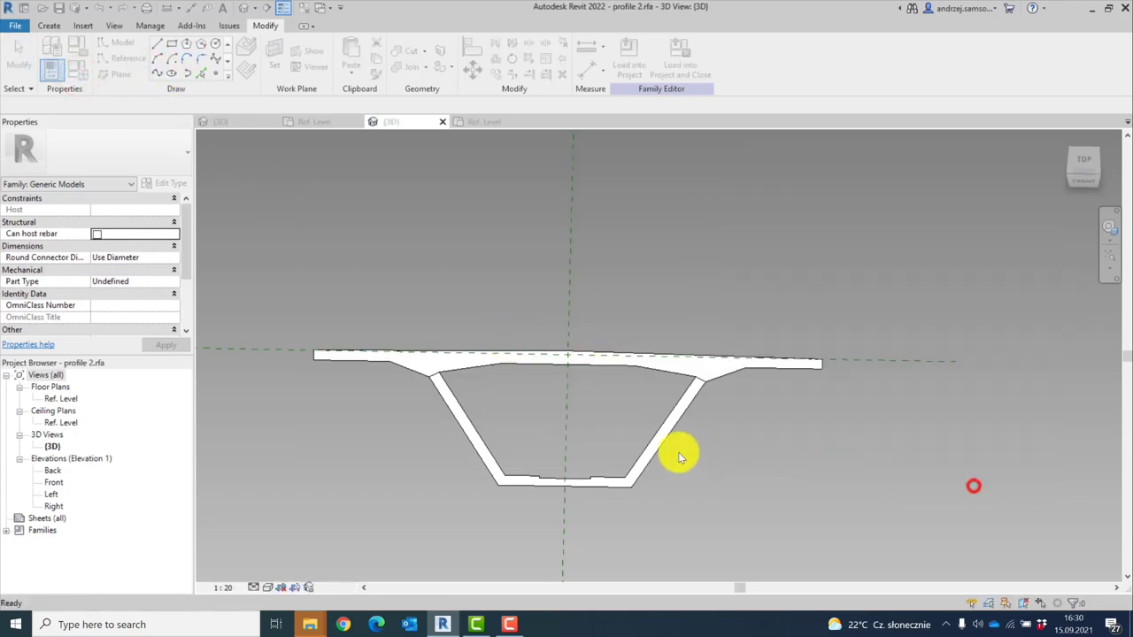
pyautogui.scroll(2, 611, 413)
pyautogui.scroll(-1, 612, 413)
pyautogui.moveTo(400, 289); pyautogui.dragTo(392, 290, button='middle')
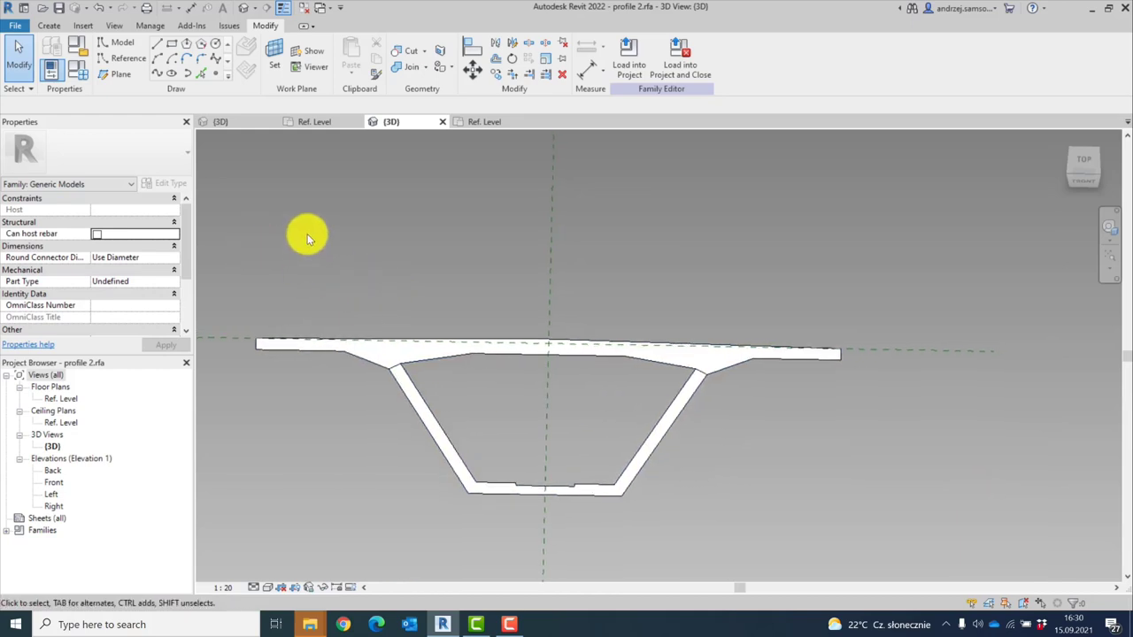
pyautogui.click(83, 75)
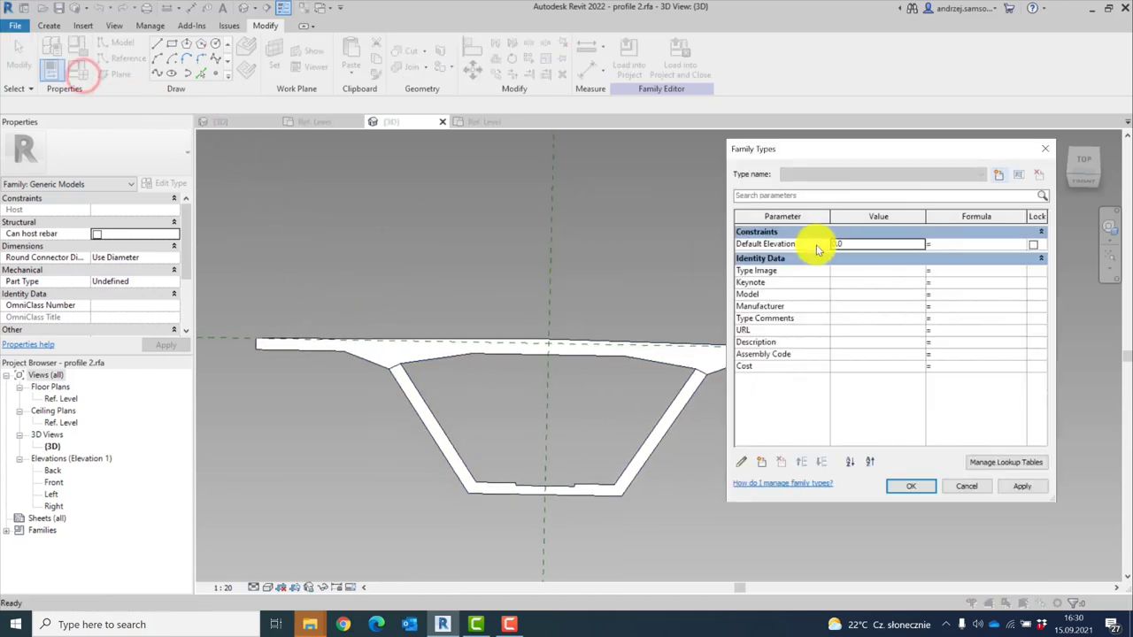
pyautogui.press('Escape')
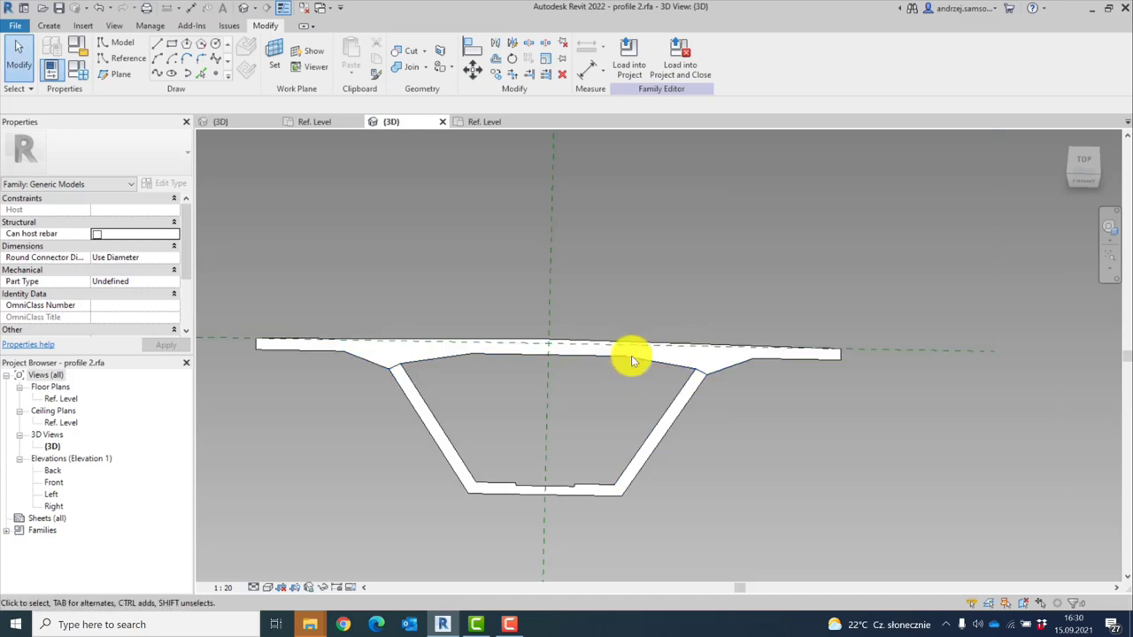
# Select the nested profile 1 instance and associate its Bottom angle with a new instance family parameter named "Bottom angle"
pyautogui.click(671, 370)
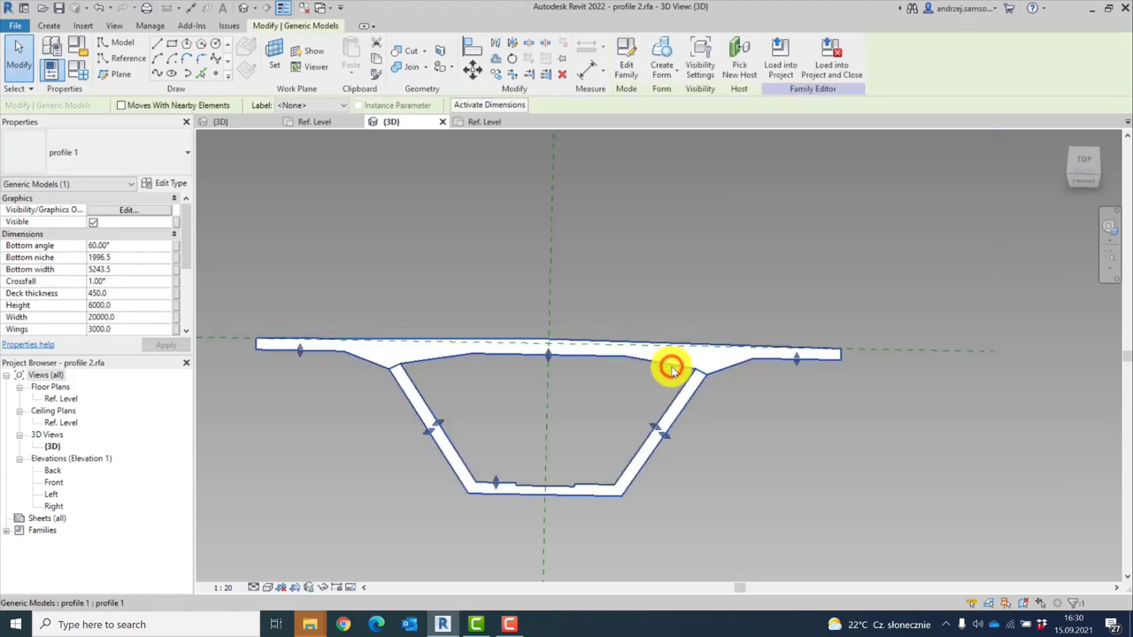
pyautogui.click(175, 245)
pyautogui.click(473, 392)
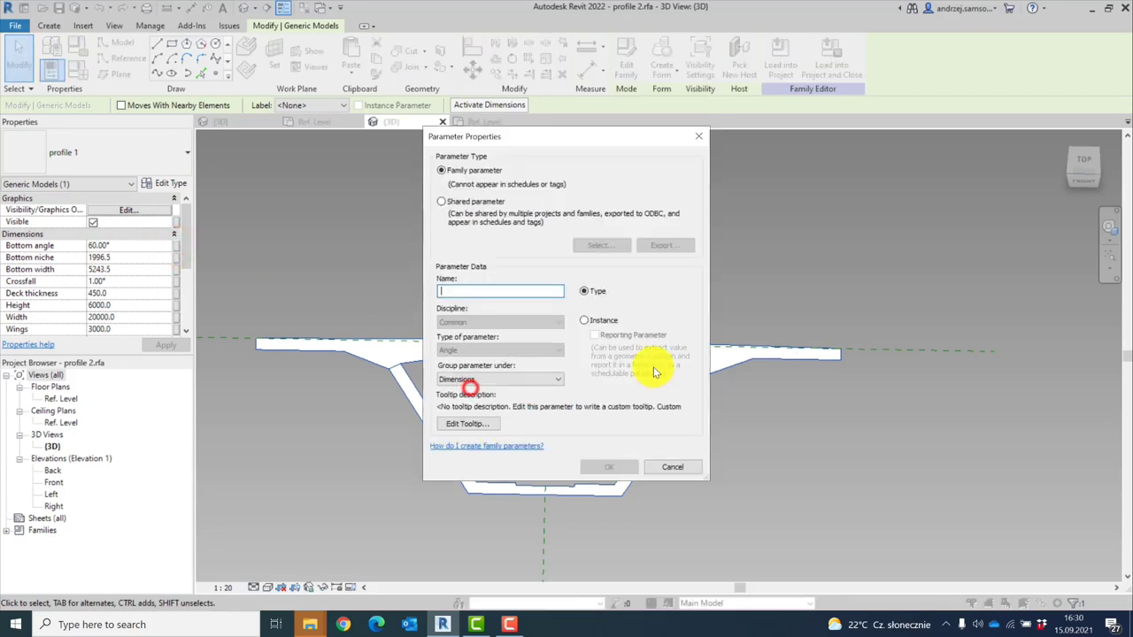
pyautogui.write('Bottom angle')
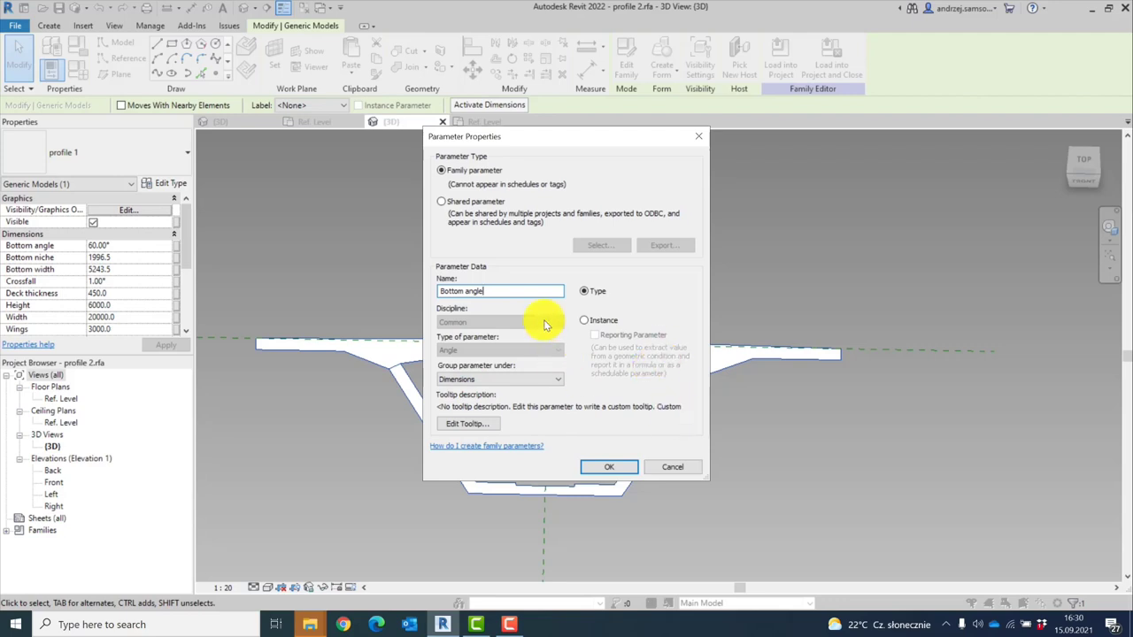
pyautogui.click(583, 320)
pyautogui.click(600, 466)
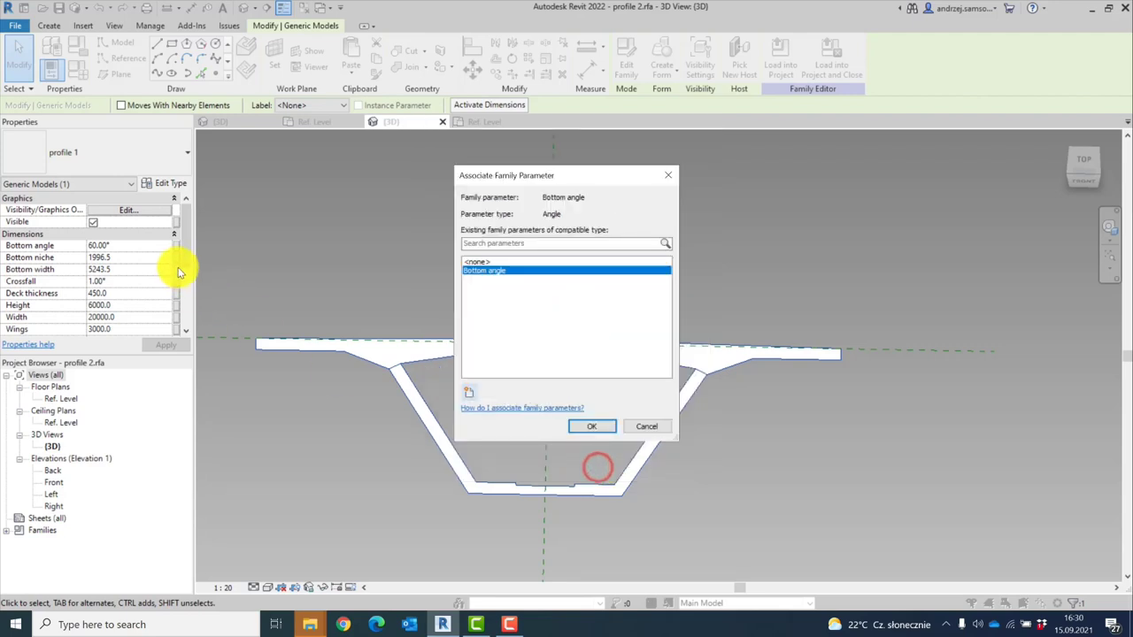
pyautogui.click(576, 428)
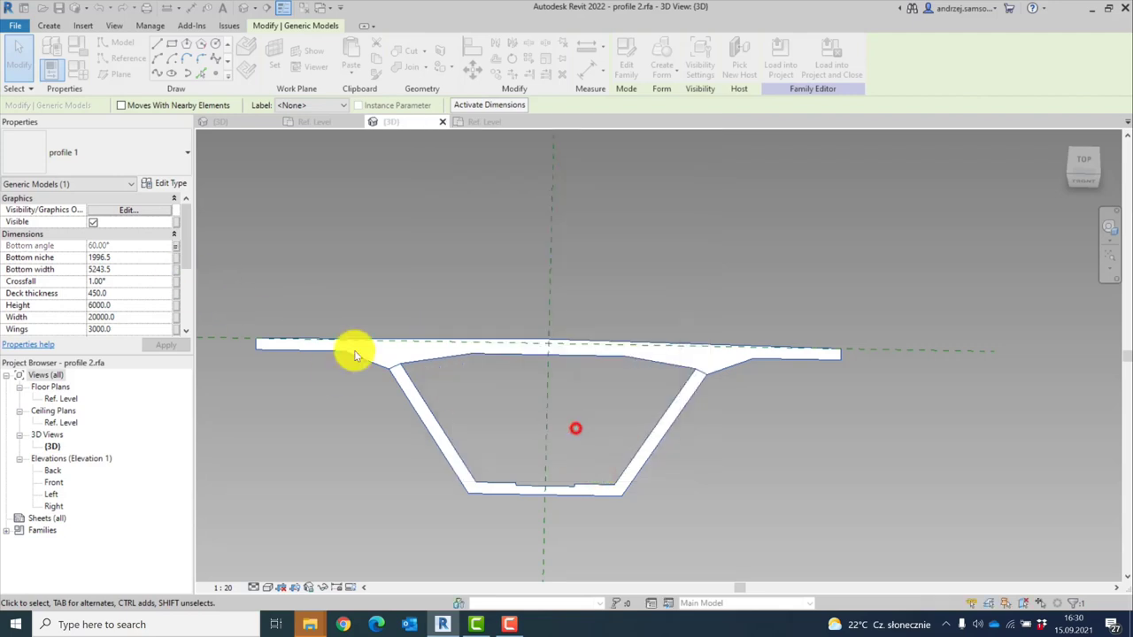
# Associate the nested profile's Bottom niche with a new instance family parameter named "Bottom niche"
pyautogui.click(175, 257)
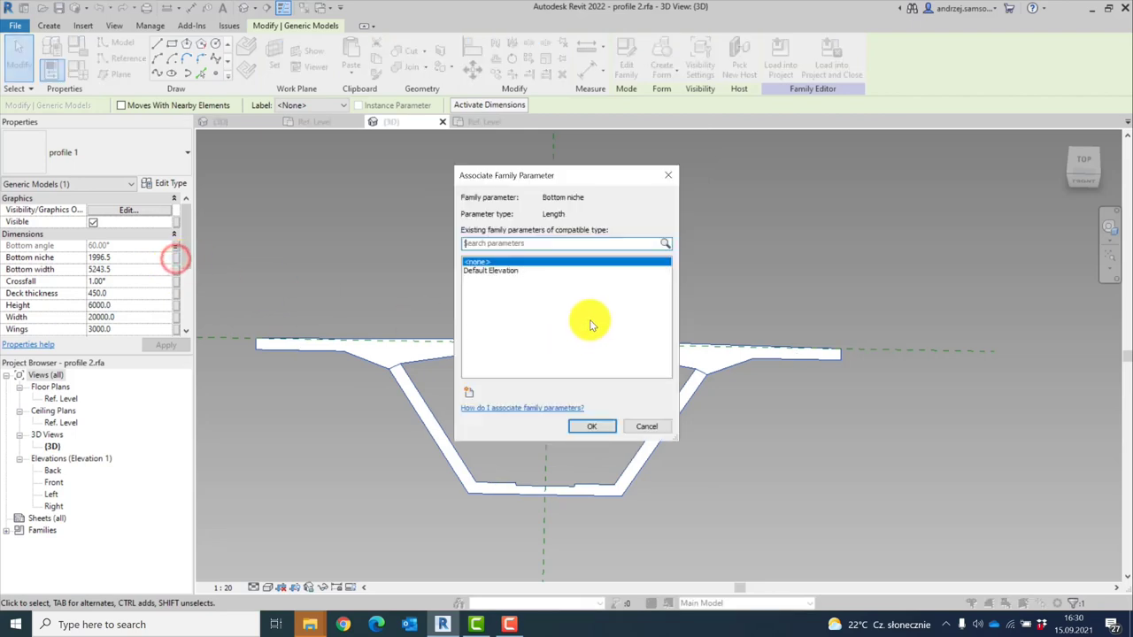
pyautogui.click(468, 391)
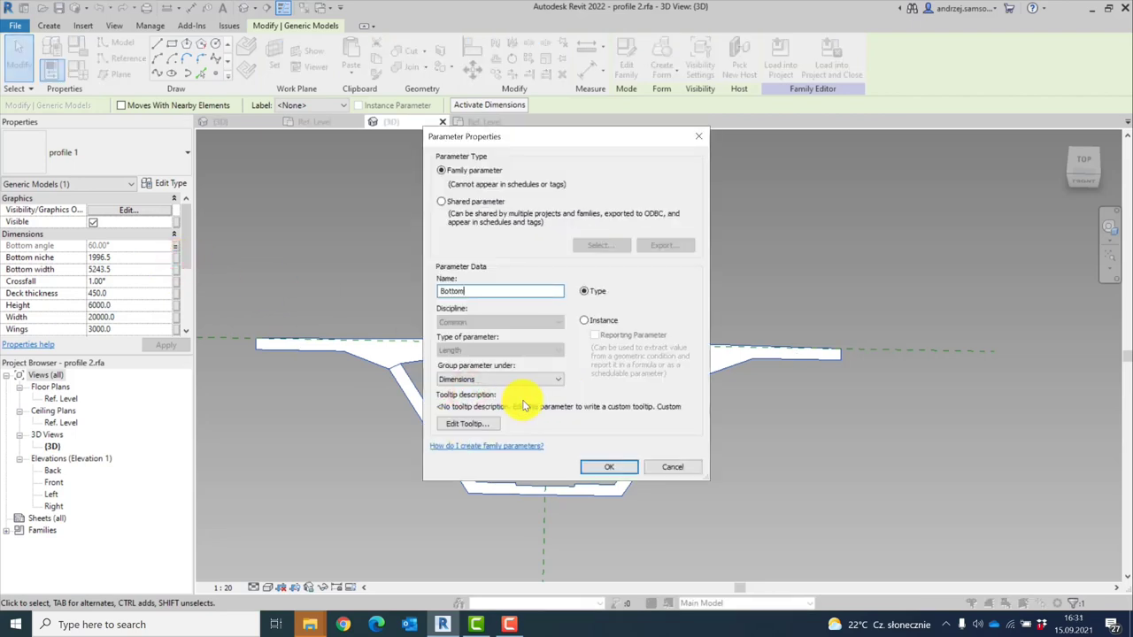
pyautogui.click(591, 318)
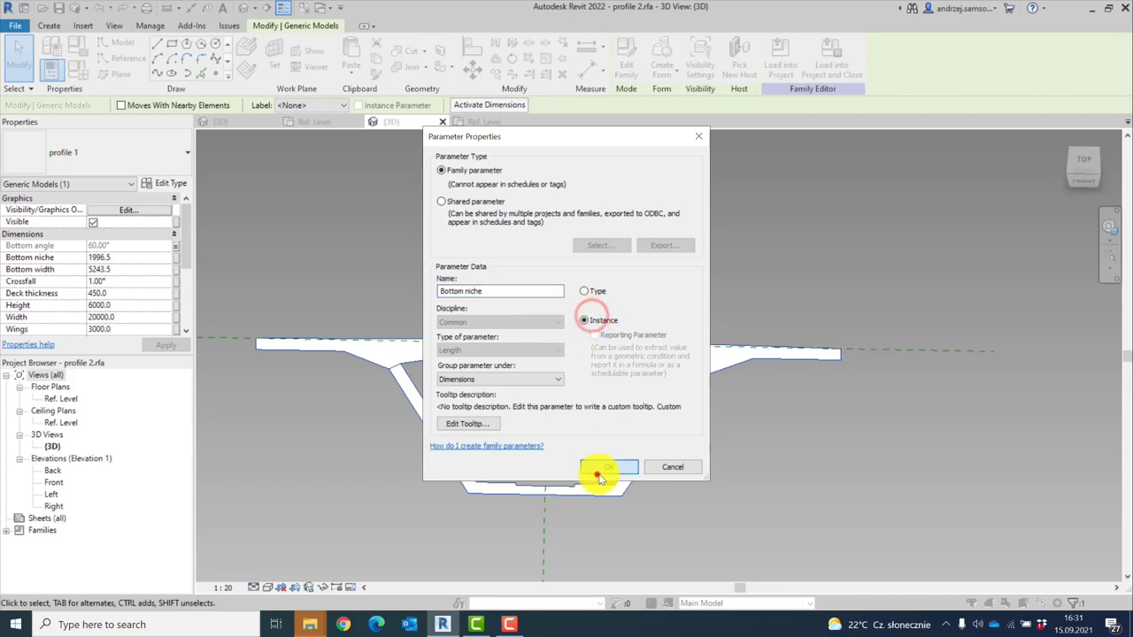
pyautogui.click(602, 467)
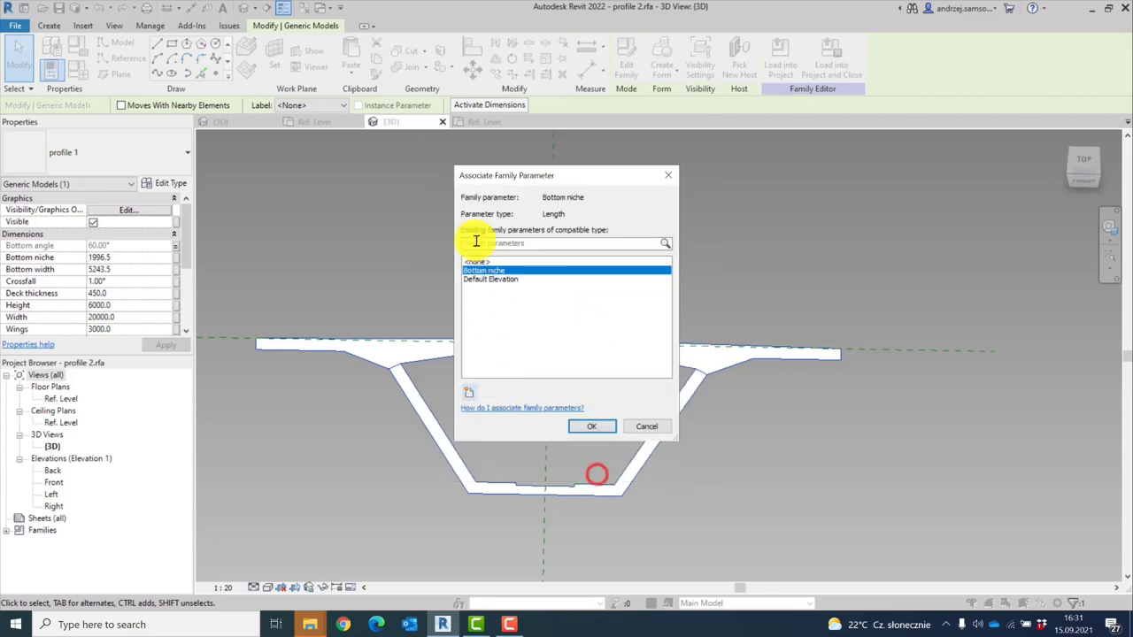
pyautogui.click(588, 428)
# Associate the nested profile's Bottom width with a new instance family parameter named "Bottom width"
pyautogui.click(175, 269)
pyautogui.click(468, 392)
pyautogui.write('Bot')
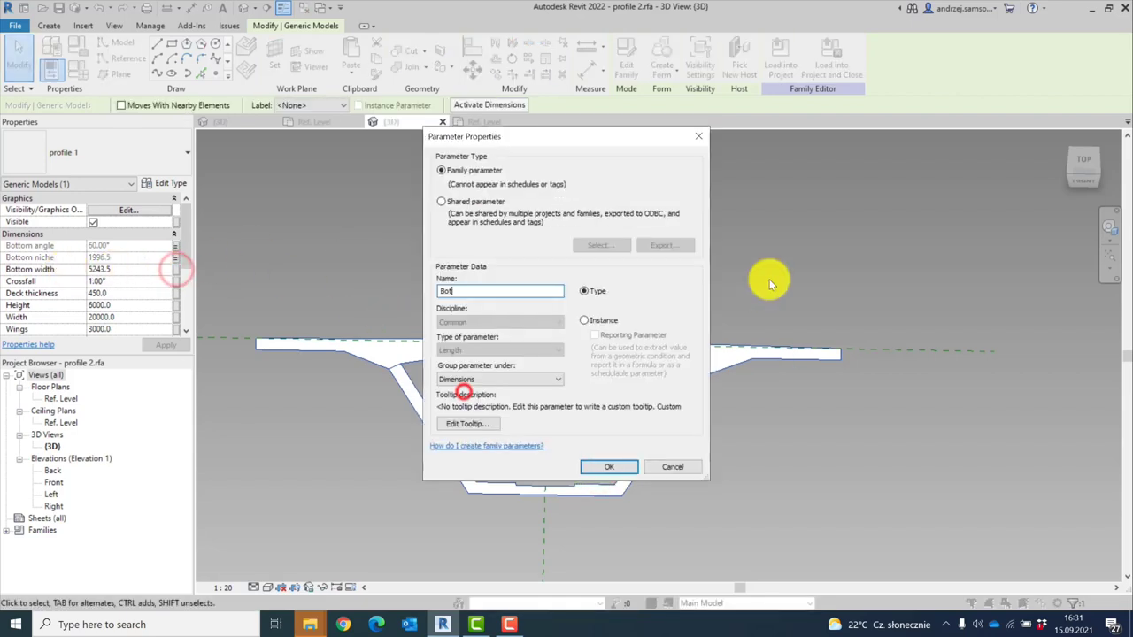
pyautogui.write('tom width')
pyautogui.click(587, 320)
pyautogui.click(609, 467)
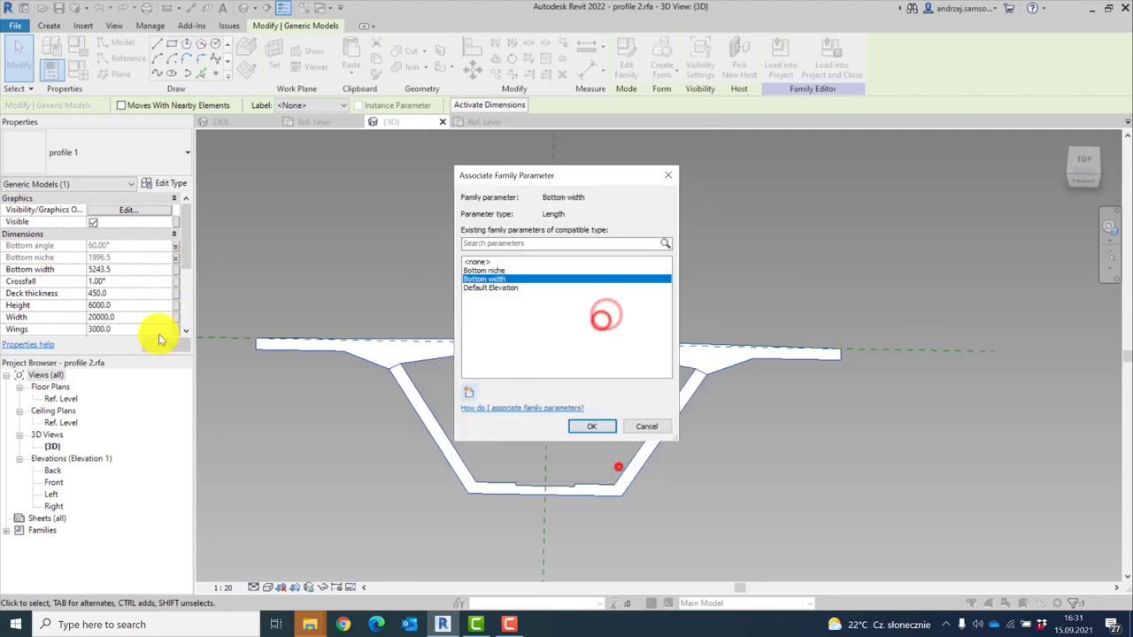
pyautogui.click(591, 426)
# Associate the nested profile's Crossfall with a new instance family parameter named "Crossfall"
pyautogui.click(175, 280)
pyautogui.click(468, 392)
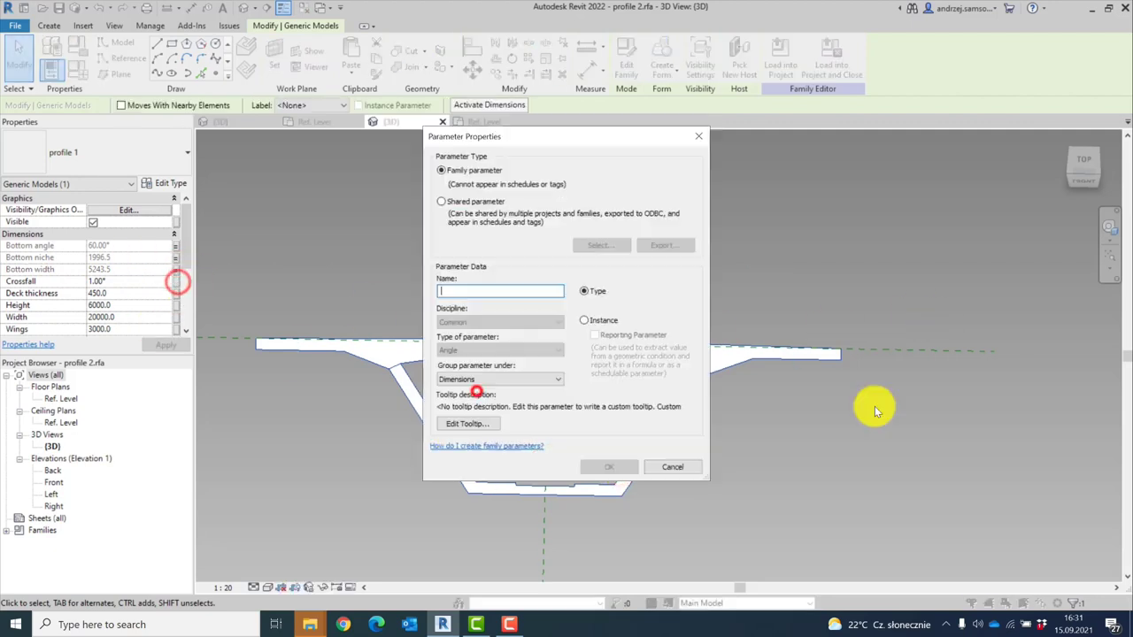
pyautogui.write('Crossfall')
pyautogui.click(587, 319)
pyautogui.click(609, 467)
pyautogui.click(591, 426)
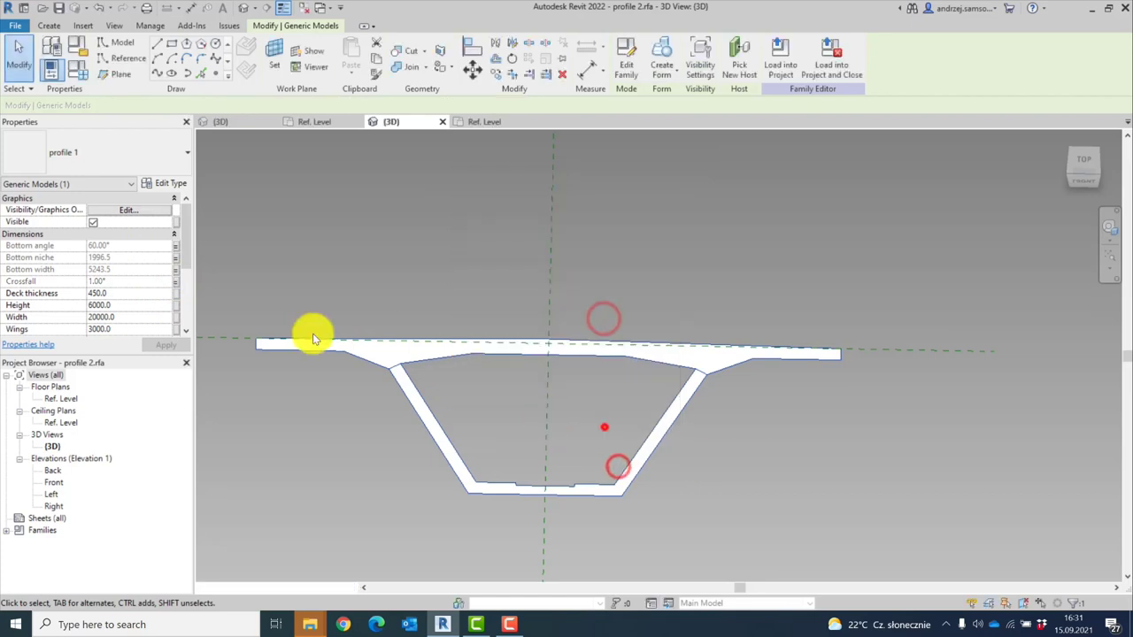
# Associate the nested profile's Deck thickness with a new instance family parameter named "Deck thickness"
pyautogui.click(175, 293)
pyautogui.click(468, 392)
pyautogui.write('Deck thickn')
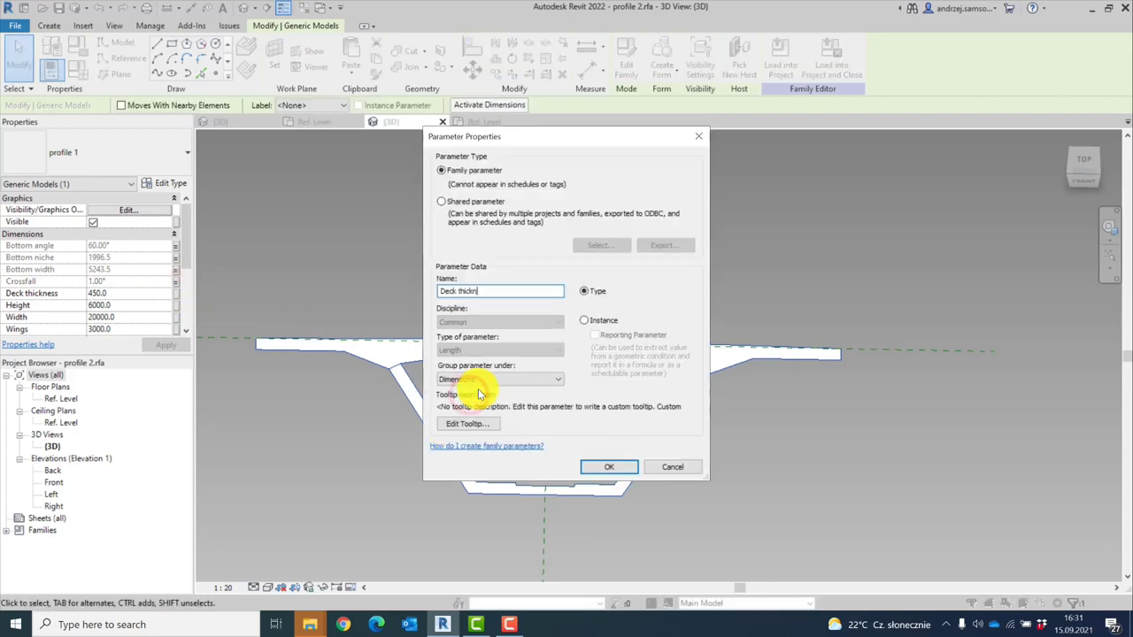
pyautogui.write('ess')
pyautogui.click(597, 320)
pyautogui.click(609, 467)
pyautogui.click(591, 426)
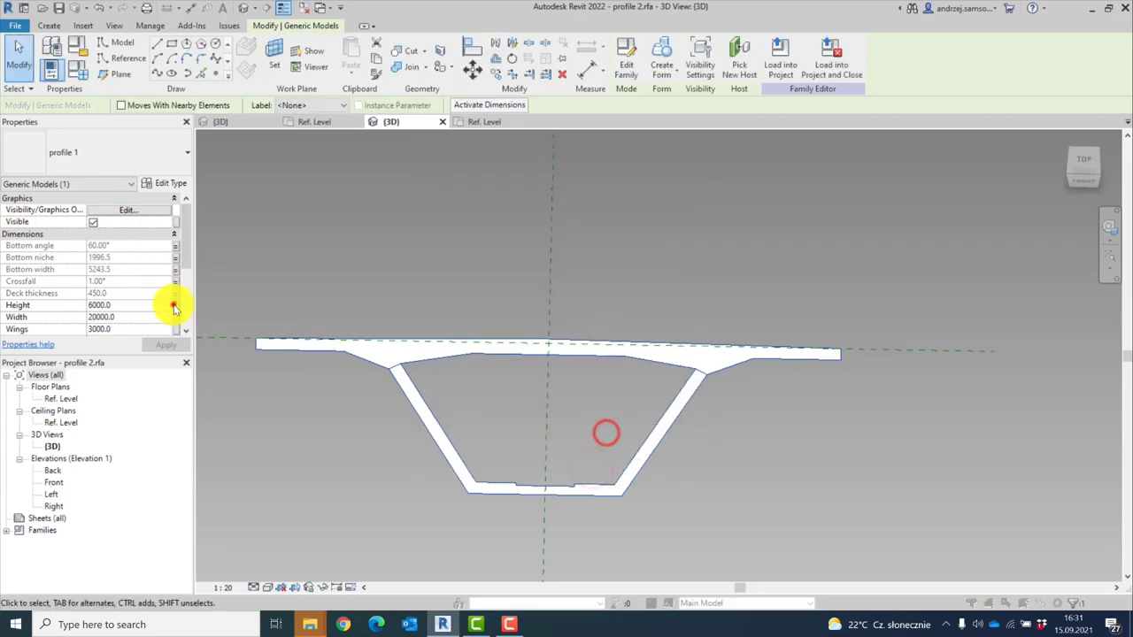
# Associate the nested profile's Height with a new instance family parameter named "Height"
pyautogui.click(174, 304)
pyautogui.click(468, 392)
pyautogui.write('Height')
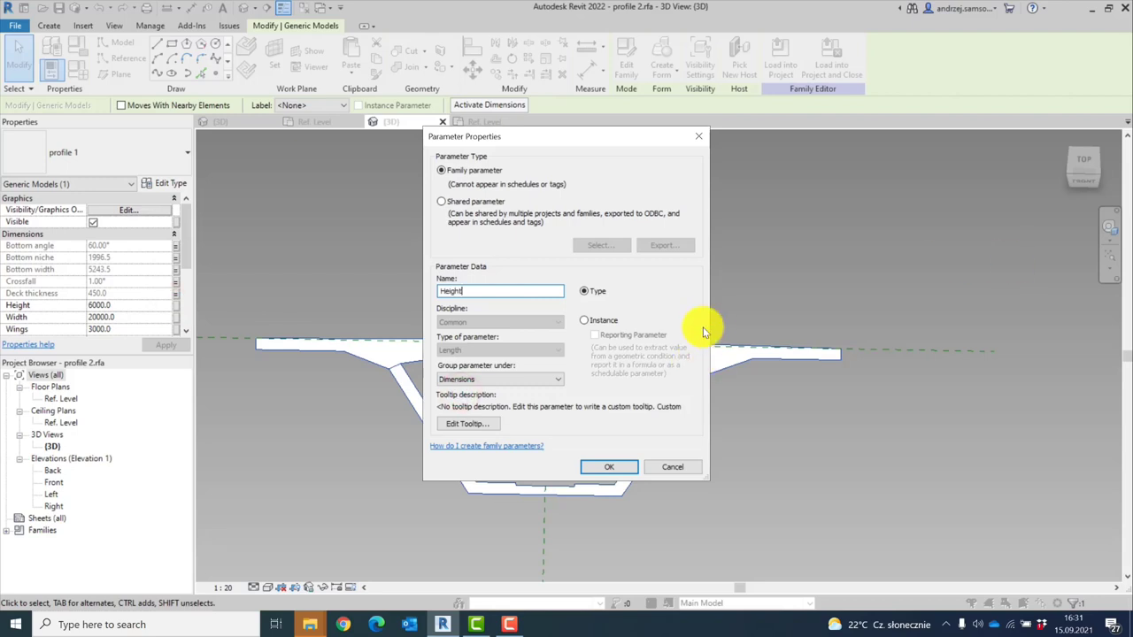
pyautogui.click(585, 320)
pyautogui.click(609, 468)
pyautogui.click(580, 426)
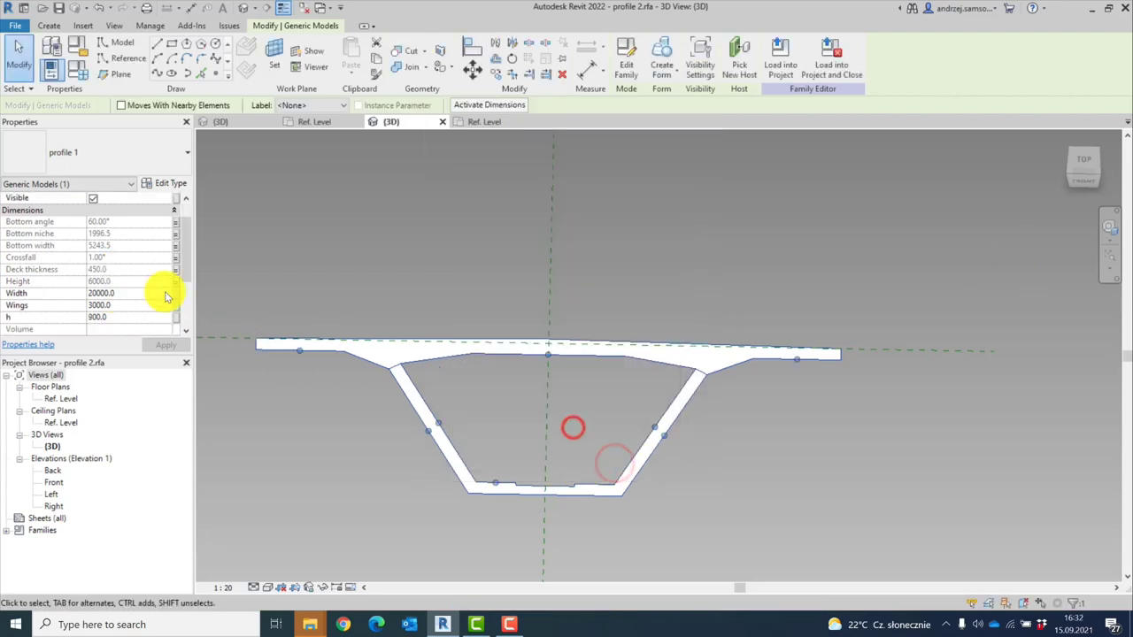
# Associate the nested profile's Width with a new instance family parameter named "Width"
pyautogui.click(174, 292)
pyautogui.click(468, 392)
pyautogui.write('Width')
pyautogui.click(585, 321)
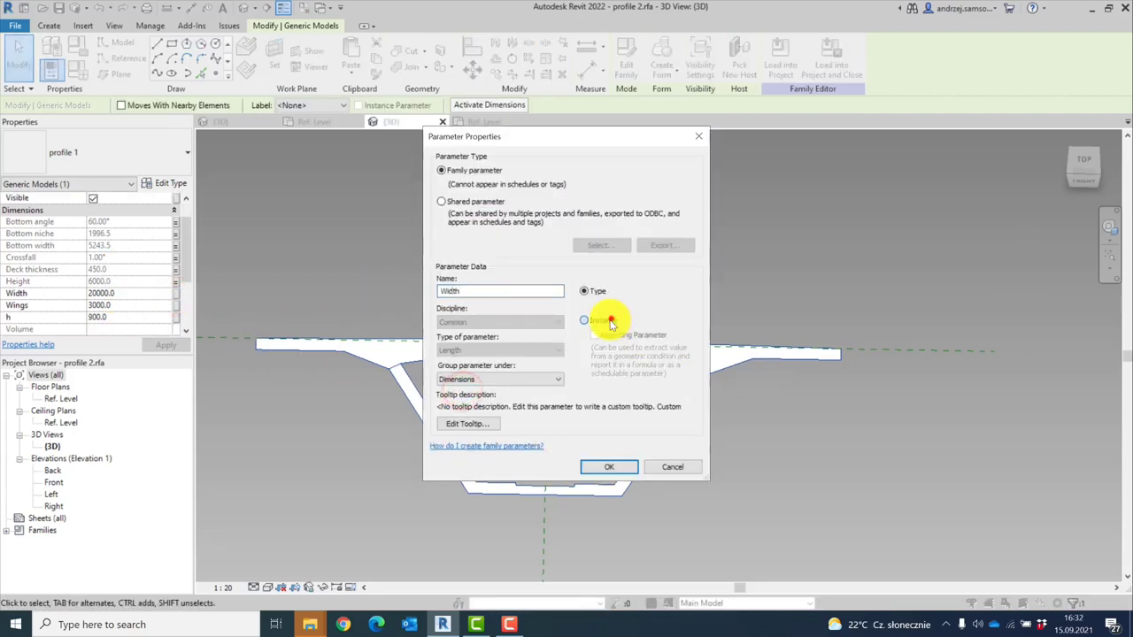
pyautogui.click(609, 467)
pyautogui.click(592, 425)
# Associate the nested profile's Wings dimension with a new instance family parameter named "Wings"
pyautogui.click(174, 304)
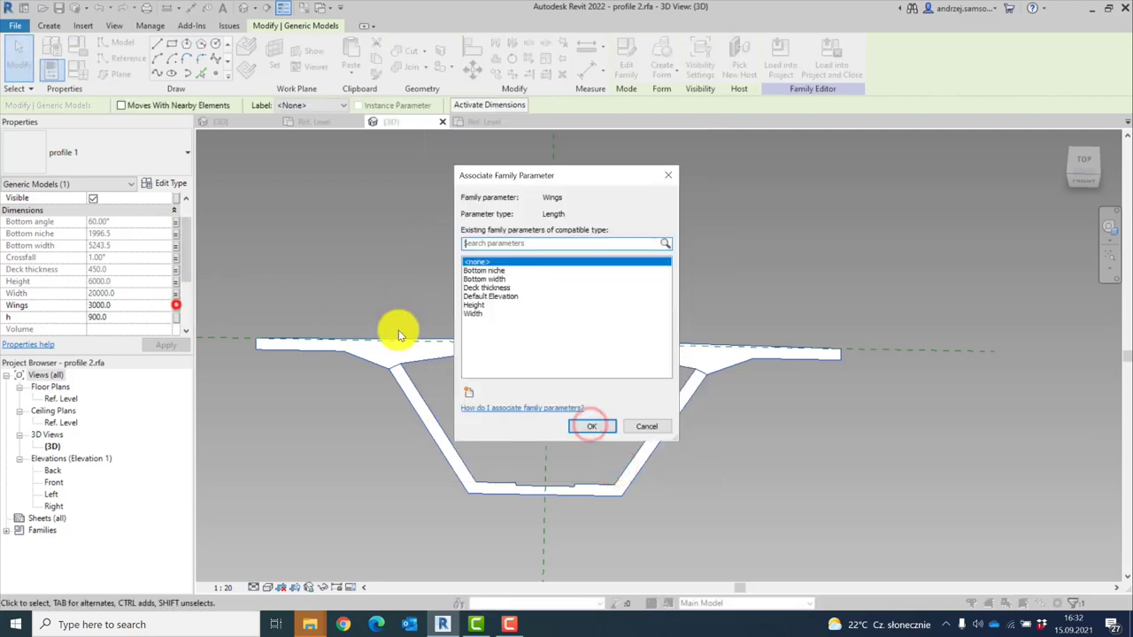
pyautogui.click(468, 392)
pyautogui.write('Wings')
pyautogui.click(584, 320)
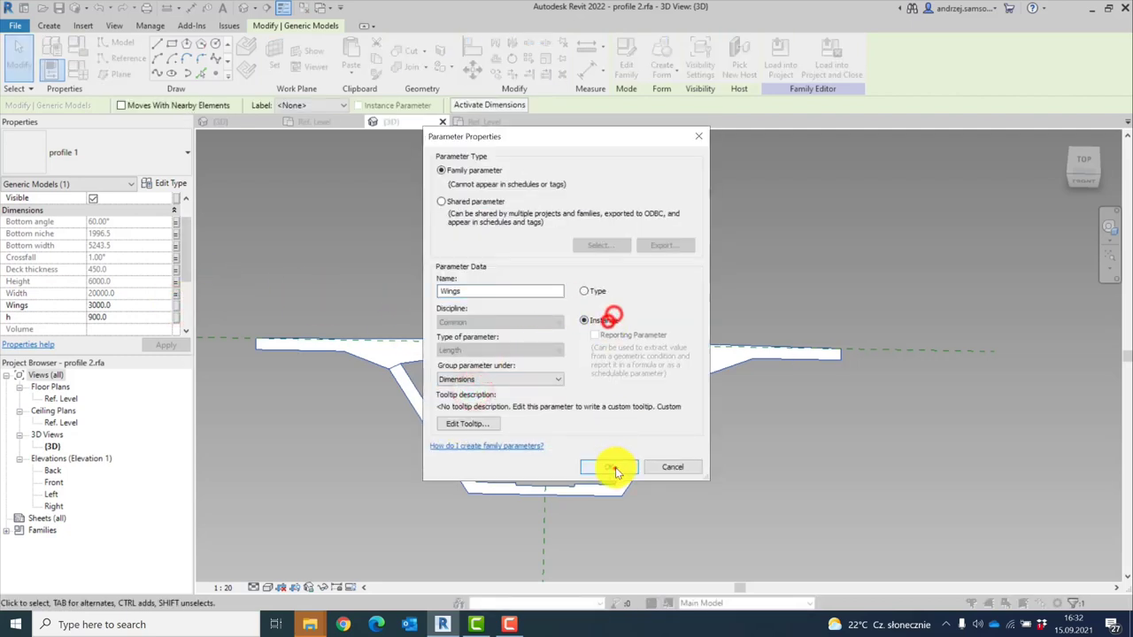
pyautogui.click(609, 467)
pyautogui.click(584, 424)
# Associate the nested profile's h dimension with a new instance family parameter named "h", and clear the selection
pyautogui.click(176, 319)
pyautogui.click(468, 392)
pyautogui.write('h')
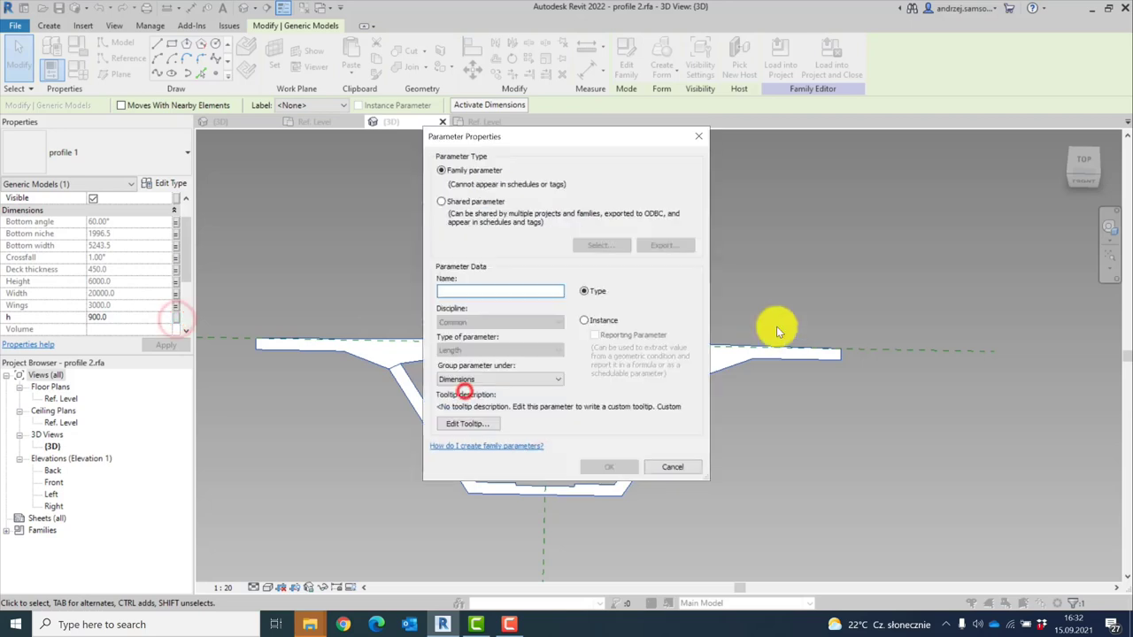
pyautogui.click(776, 326)
pyautogui.click(609, 467)
pyautogui.click(591, 425)
pyautogui.click(392, 251)
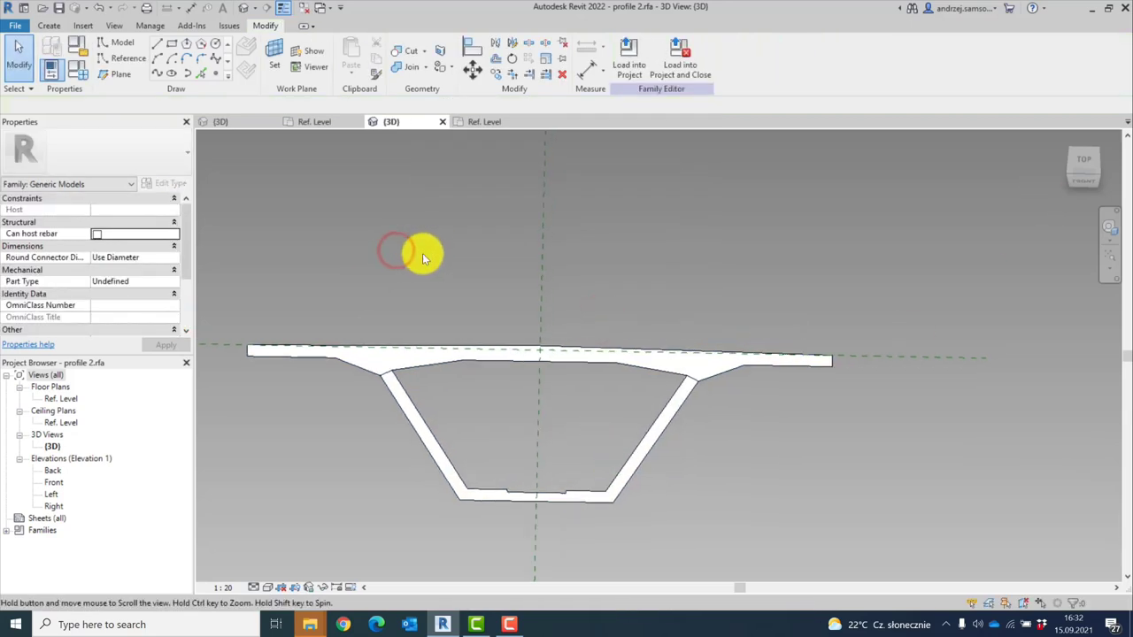
# Set the Bottom niche parameter to 2200 in the family types of profile 2 and apply it to the section
pyautogui.click(88, 68)
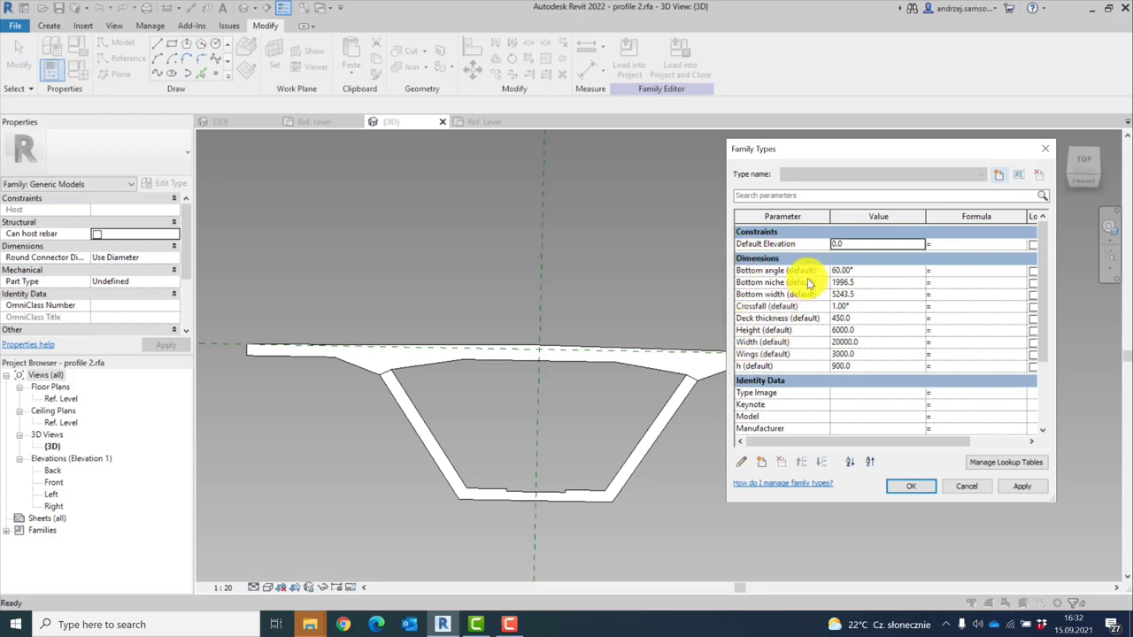
pyautogui.click(866, 282)
pyautogui.write('22')
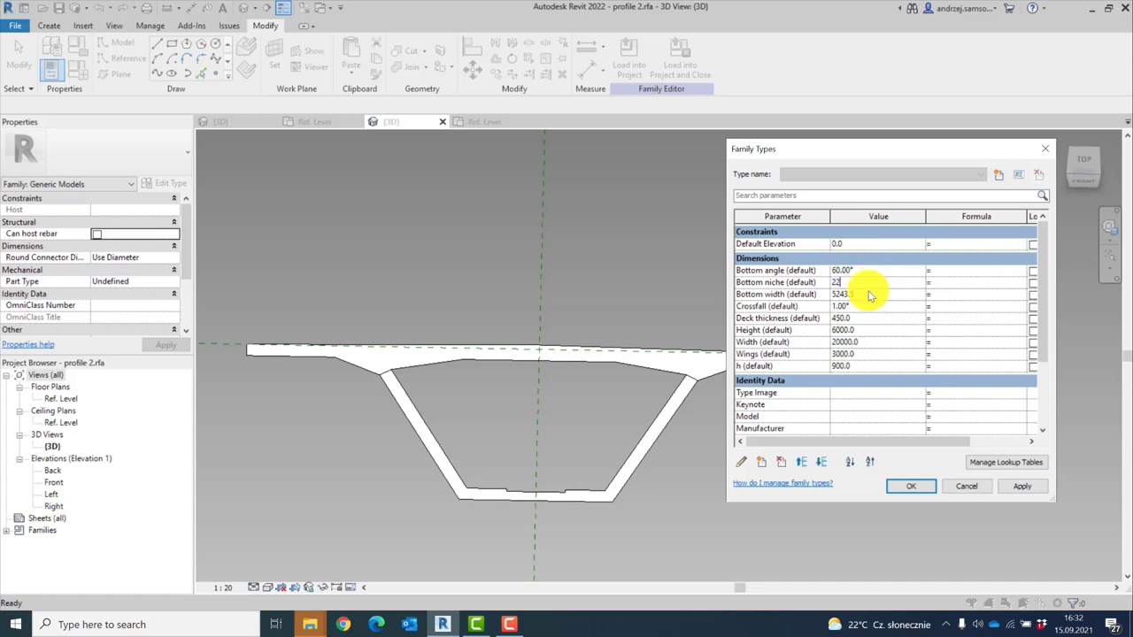
pyautogui.write('00')
pyautogui.click(1020, 486)
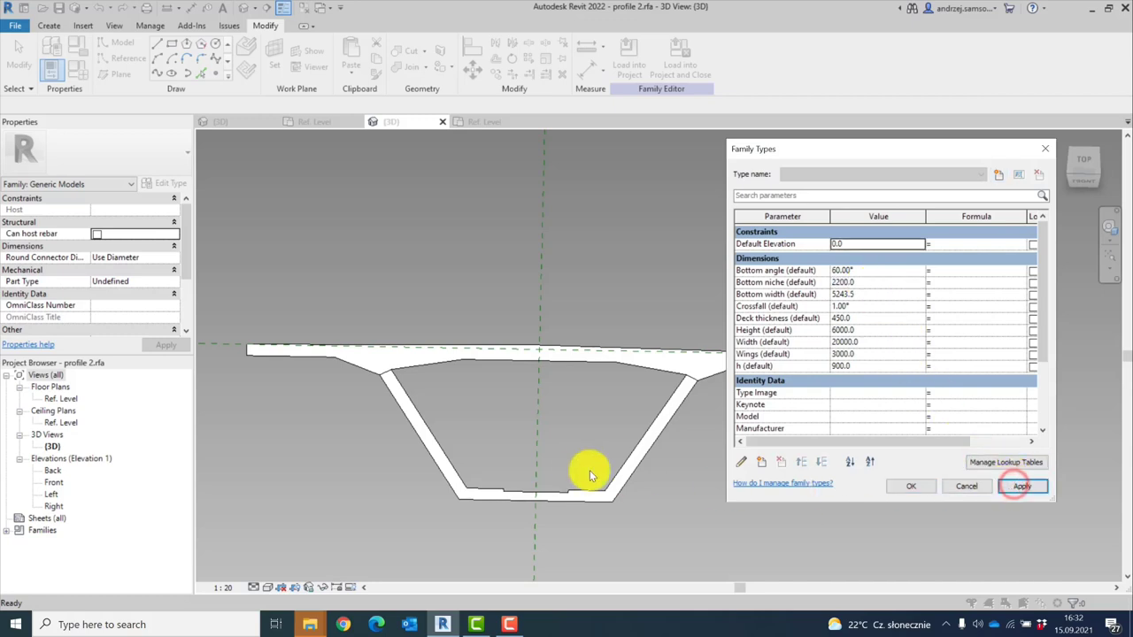
# Set the Bottom width to 5000 and the Deck thickness to 400 in the family types, applying each value
pyautogui.click(865, 294)
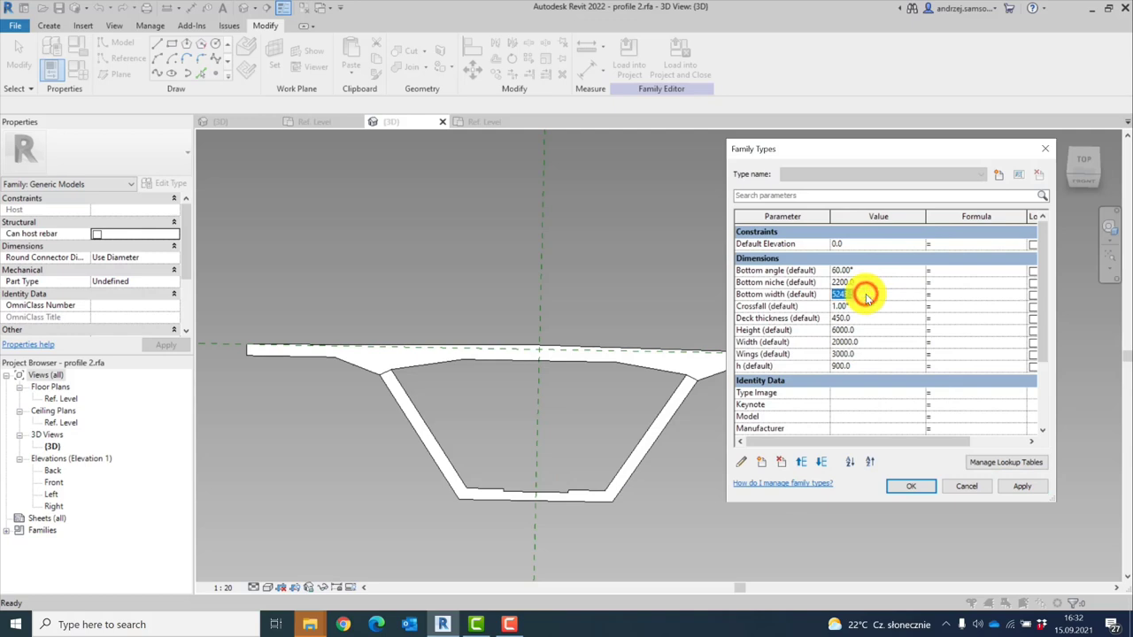
pyautogui.write('5000')
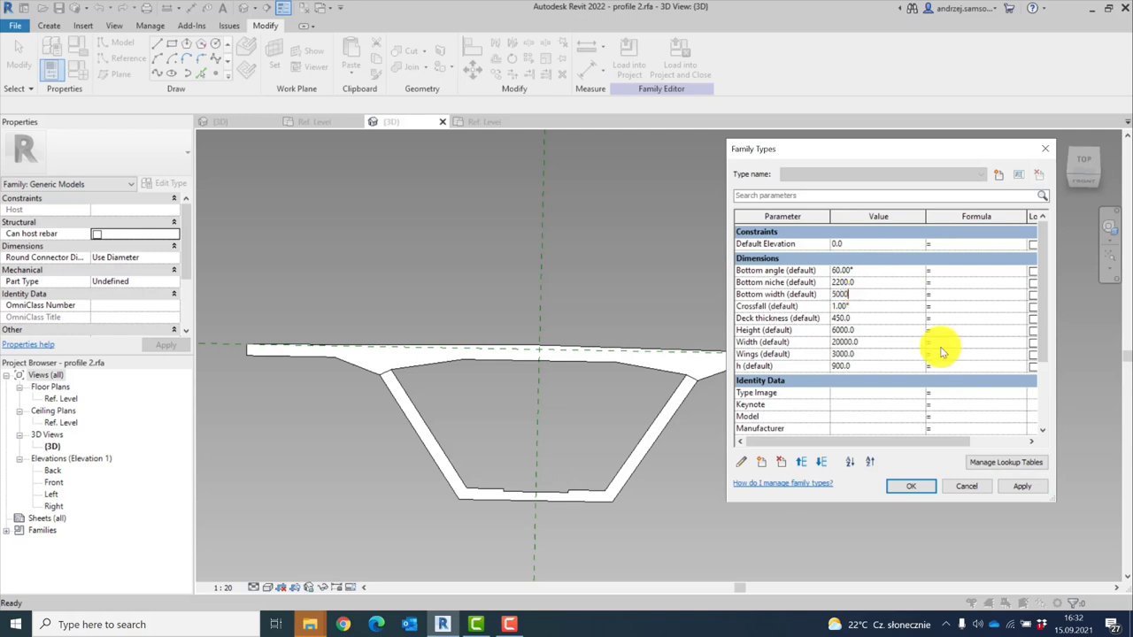
pyautogui.click(1020, 484)
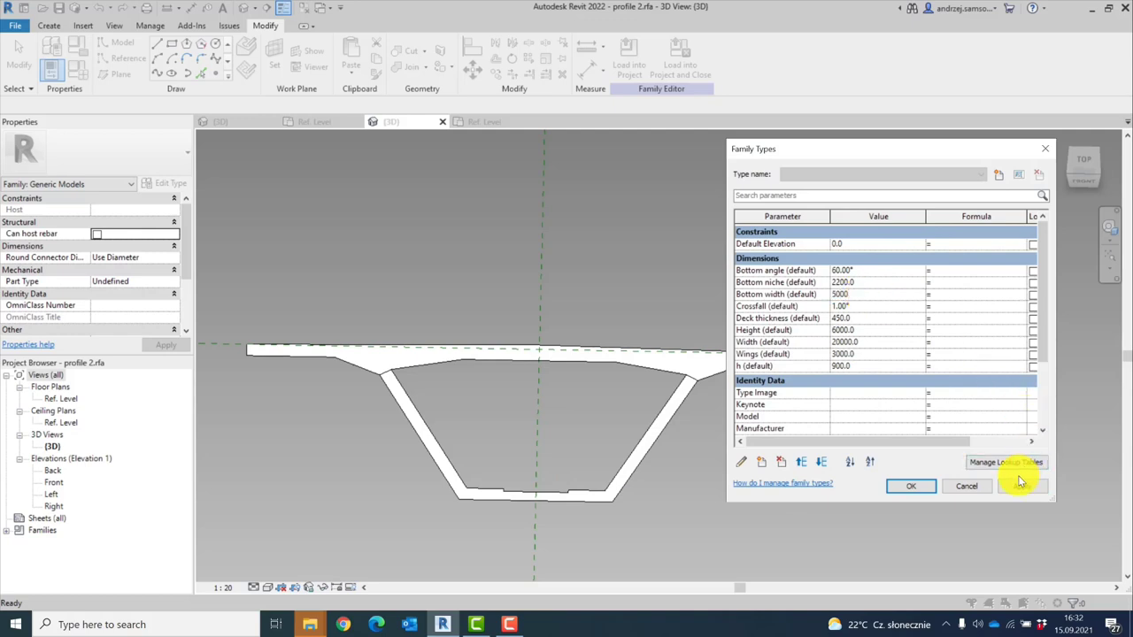
pyautogui.click(868, 305)
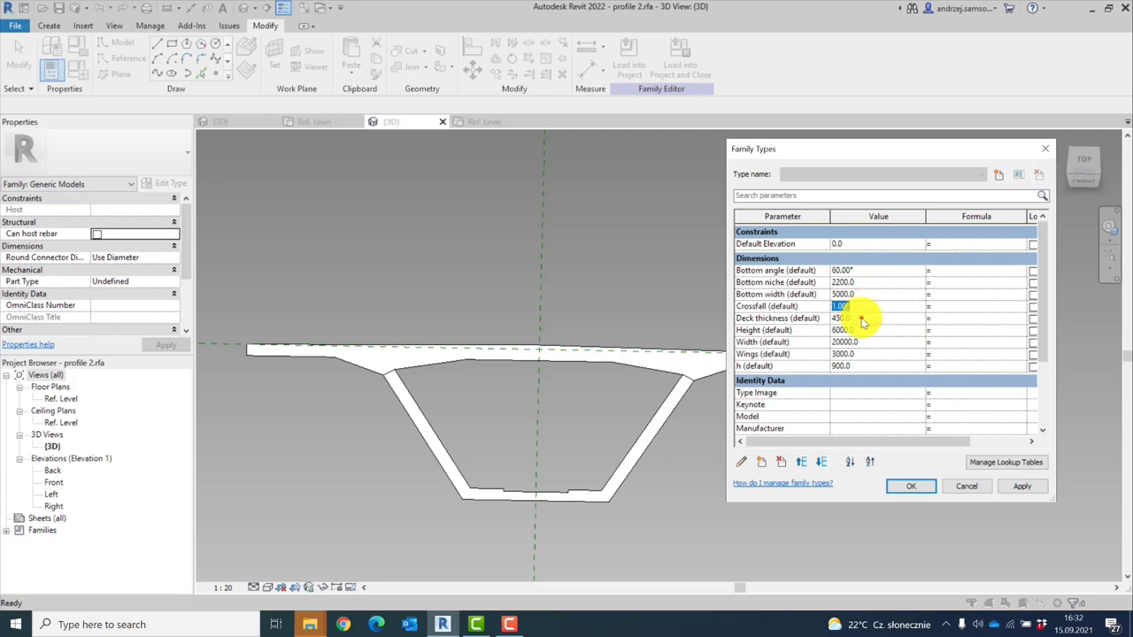
pyautogui.click(861, 318)
pyautogui.write('400')
pyautogui.click(1009, 485)
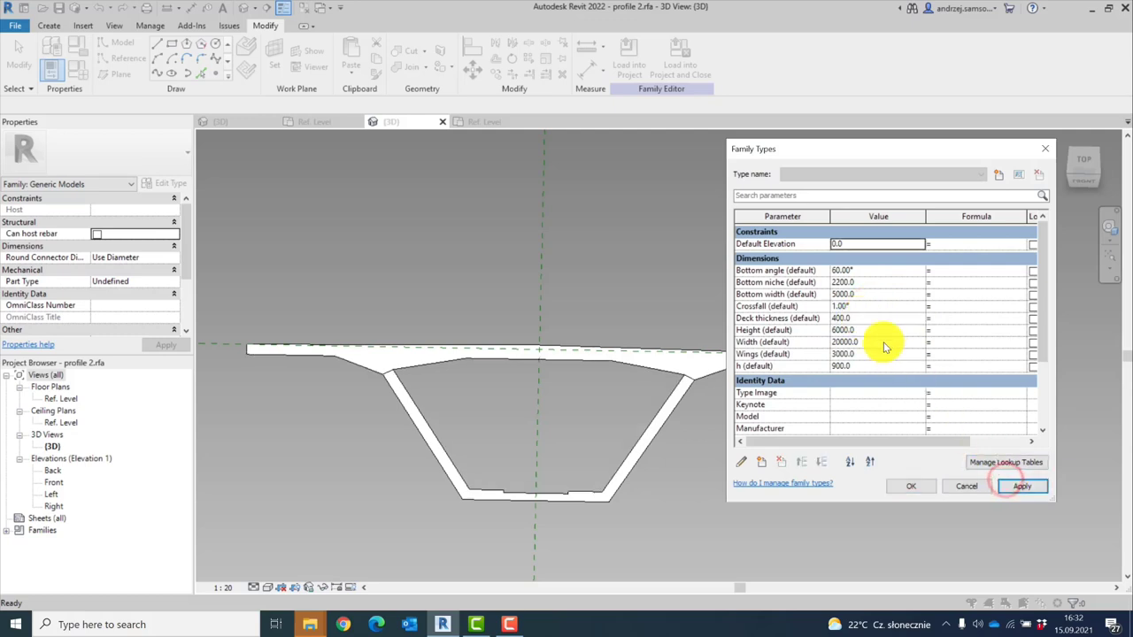
# Set the Deck thickness to 550, the Height to 5000 and the Width to 18000 in the family types, applying the values
pyautogui.click(860, 318)
pyautogui.write('550')
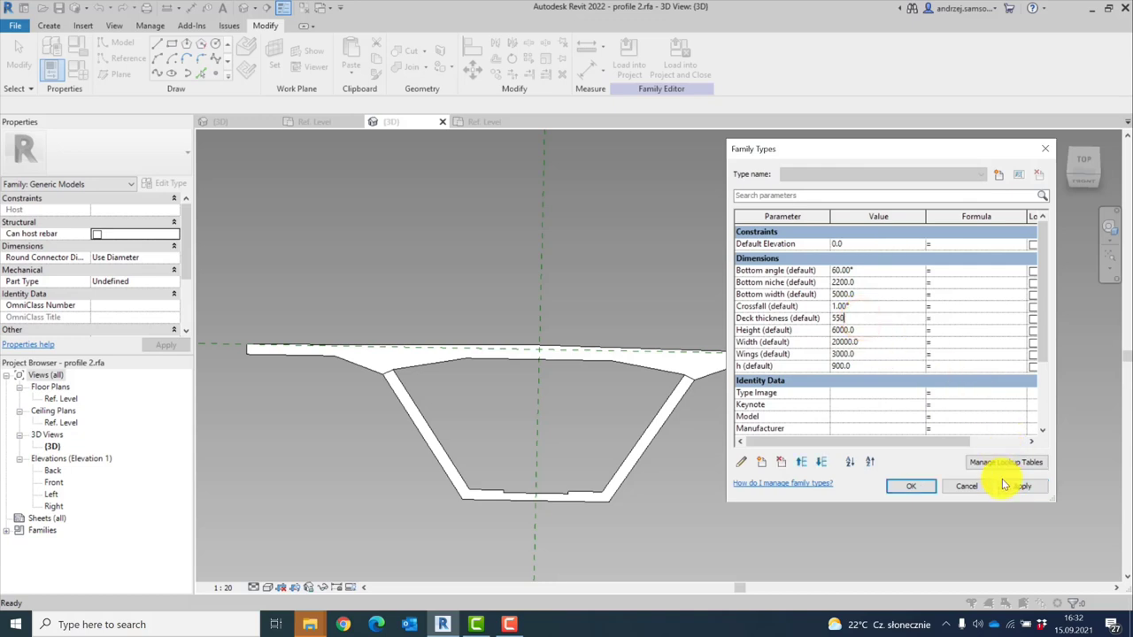
pyautogui.click(1005, 485)
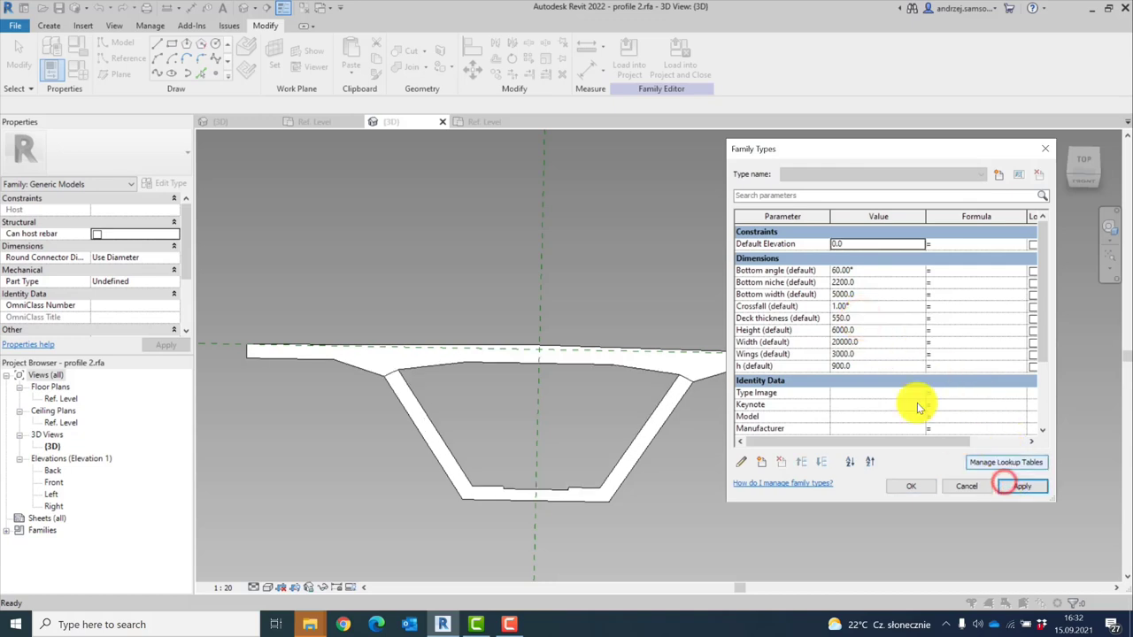
pyautogui.click(865, 333)
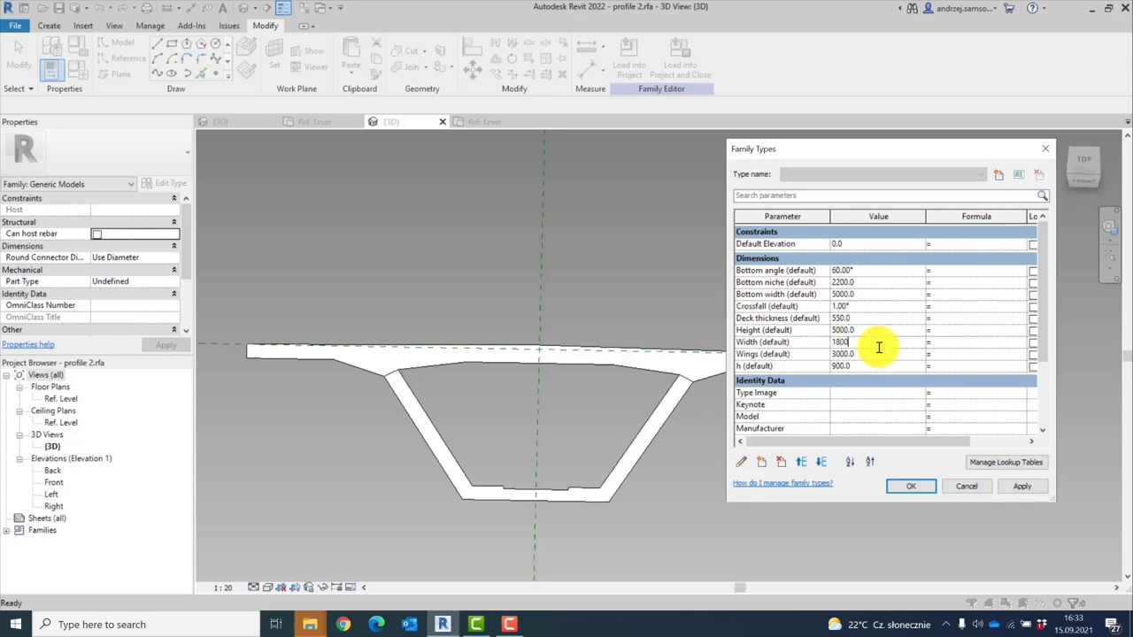
pyautogui.click(1015, 488)
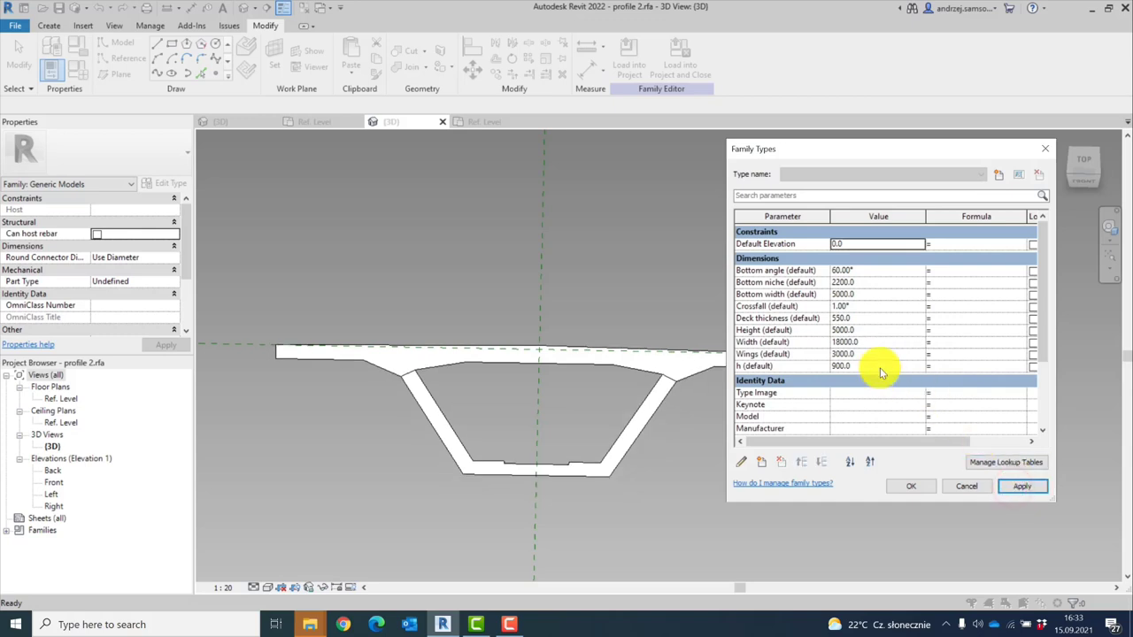
# Set the Wings parameter to 3100 and the h parameter to 1200, applying each value, and close the family types
pyautogui.click(870, 355)
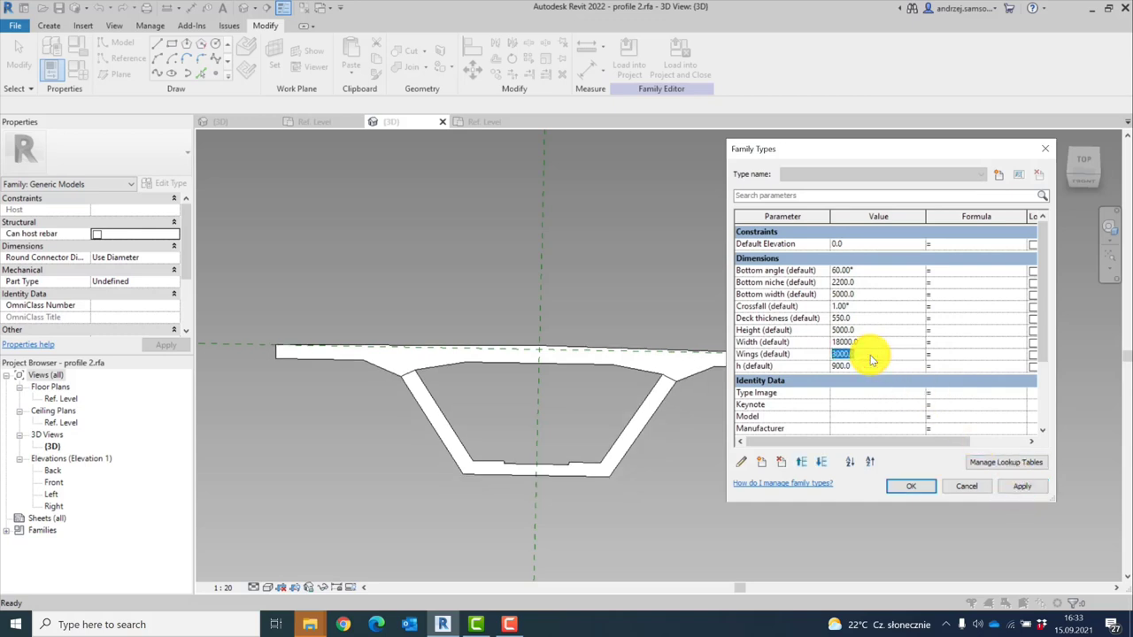
pyautogui.write('0')
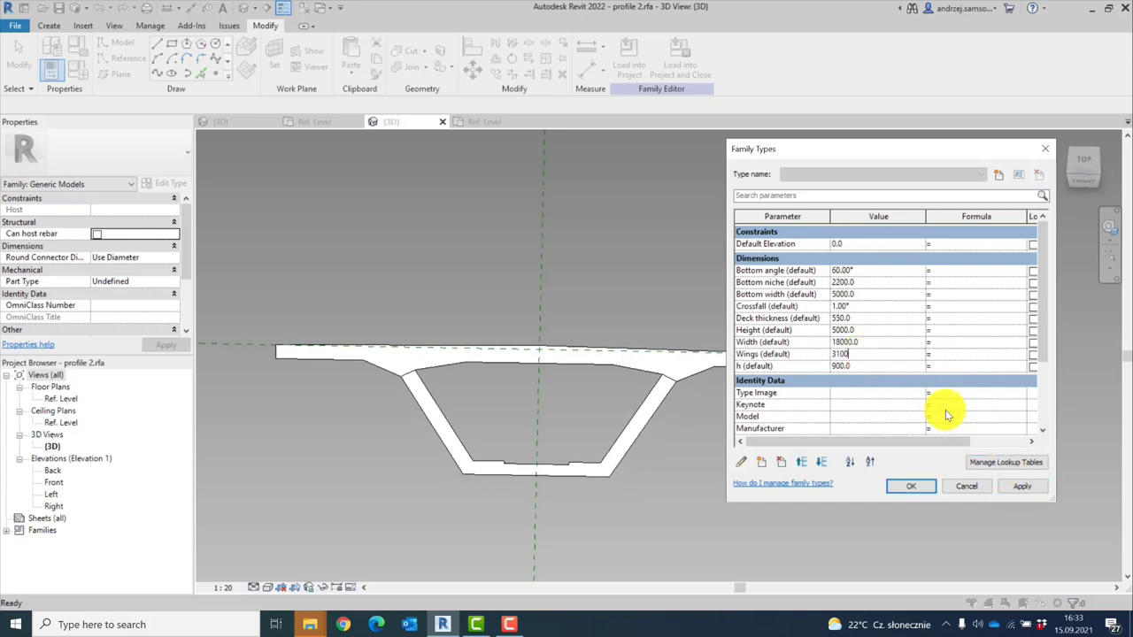
pyautogui.click(1019, 486)
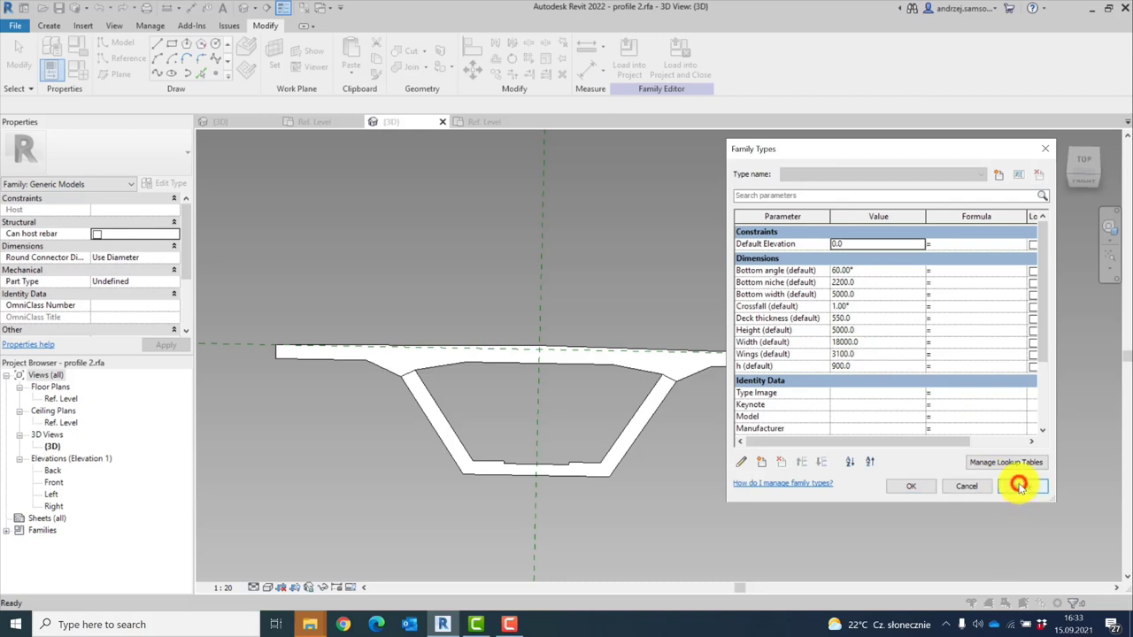
pyautogui.click(856, 367)
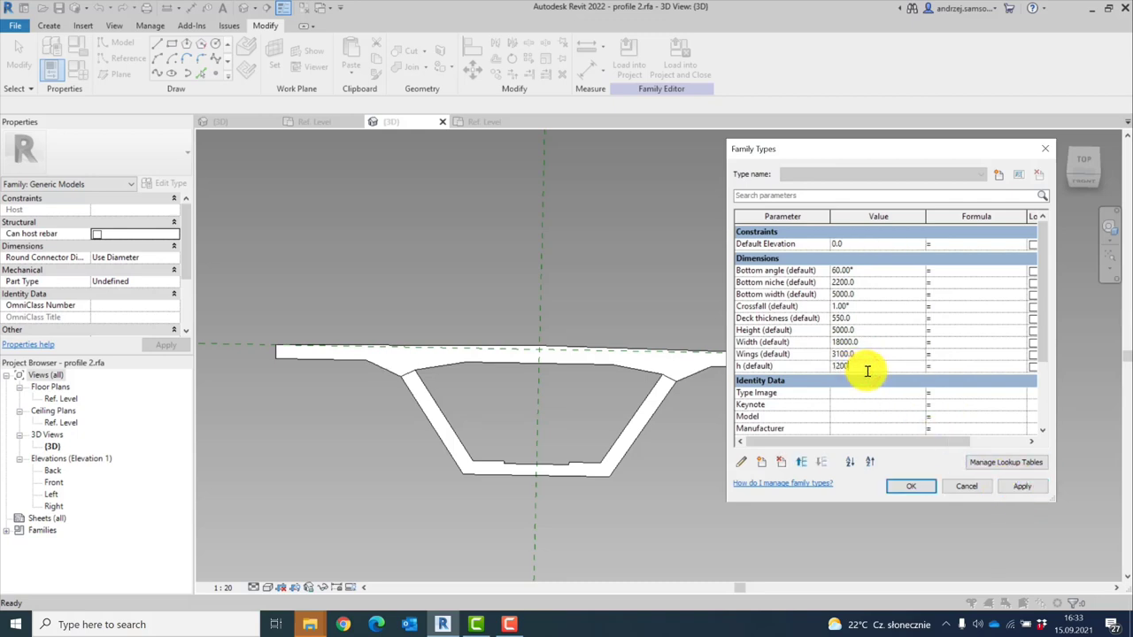
pyautogui.click(1019, 486)
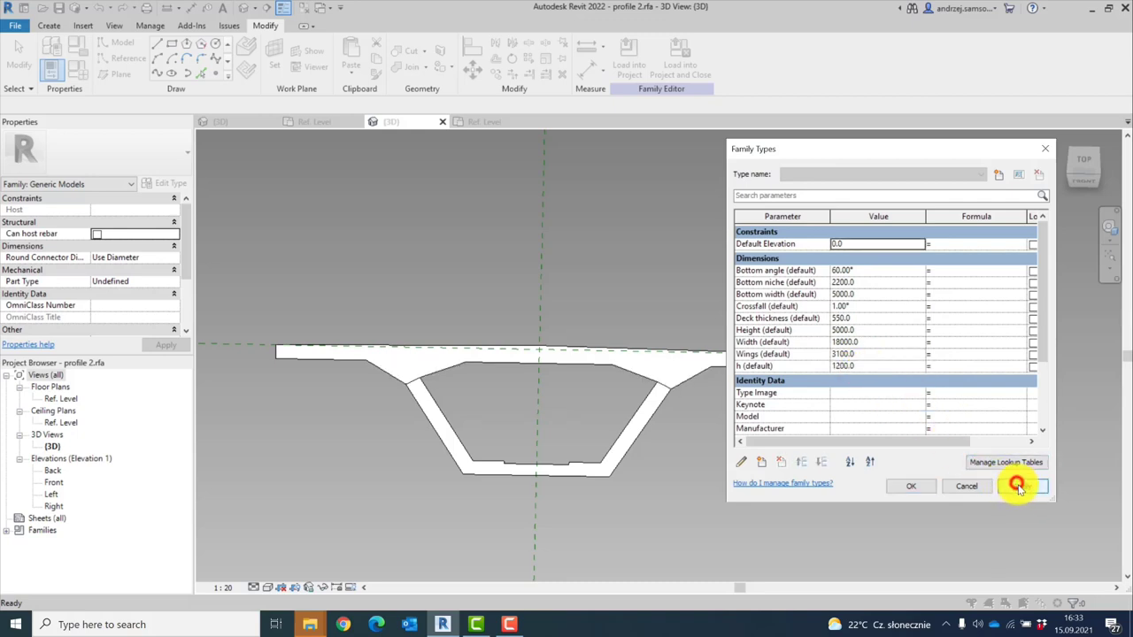
pyautogui.click(880, 367)
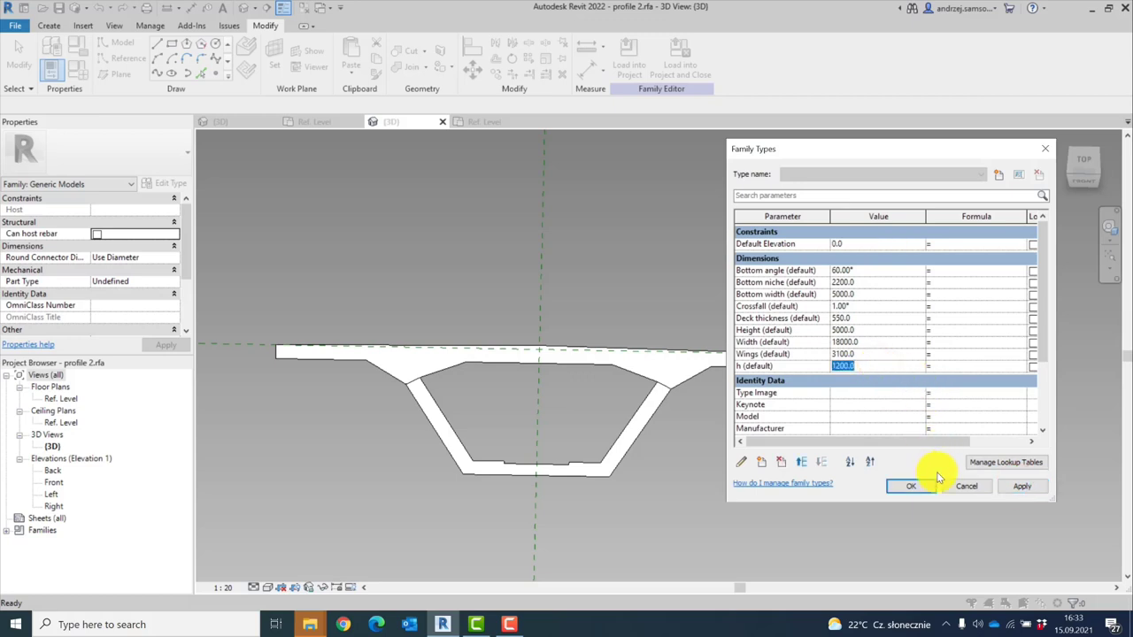
pyautogui.click(912, 483)
pyautogui.click(641, 258)
pyautogui.scroll(1, 593, 324)
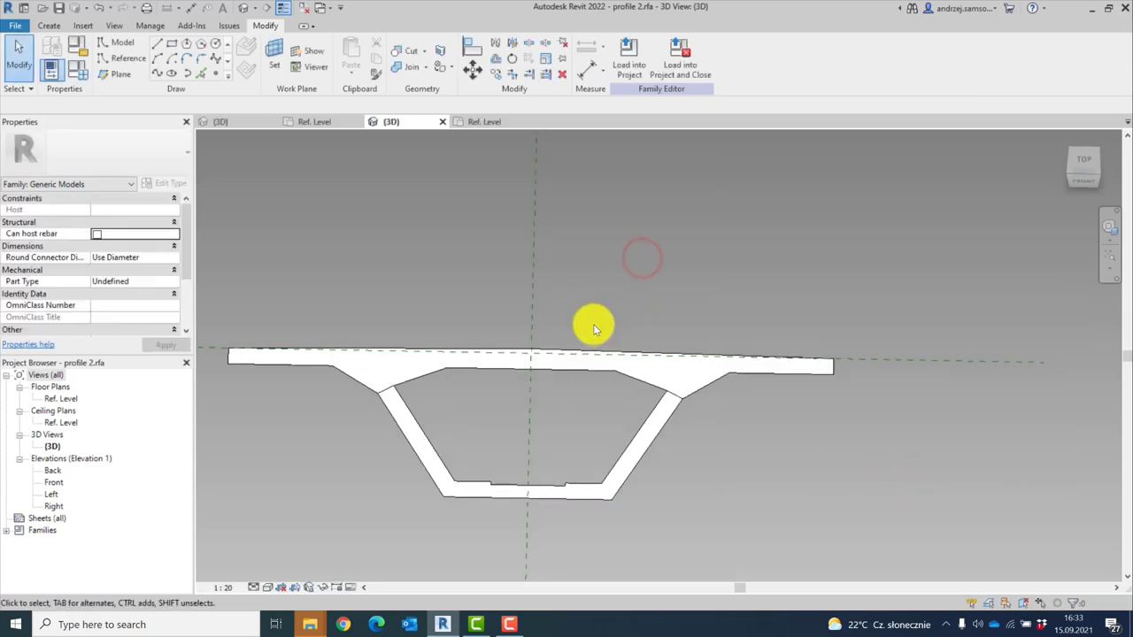
pyautogui.scroll(-1, 610, 316)
pyautogui.scroll(-1, 609, 320)
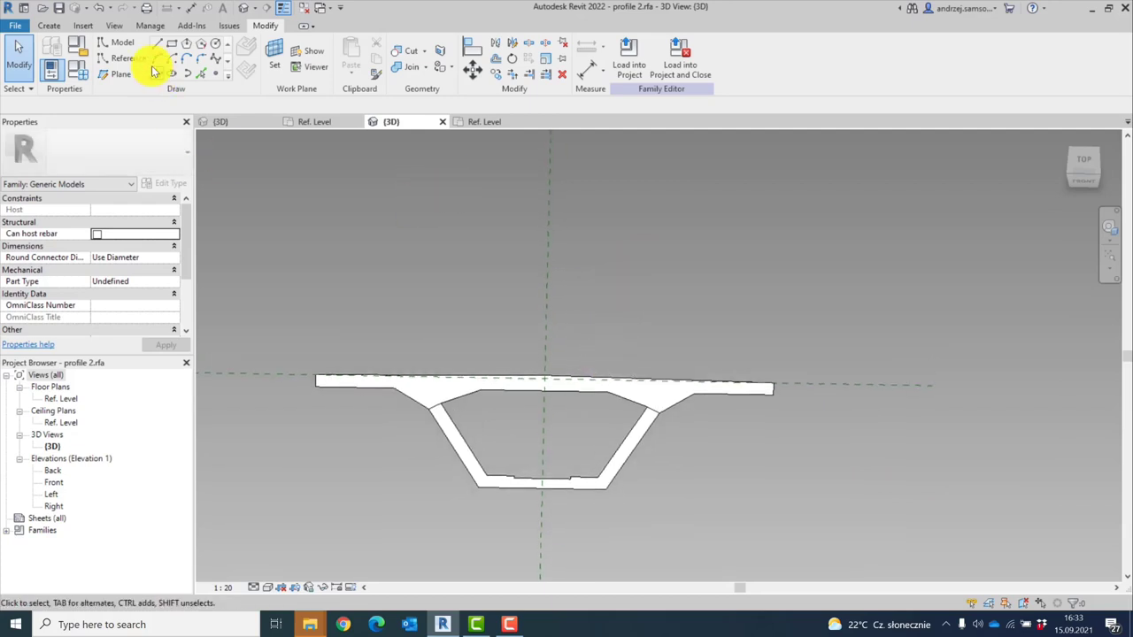
# Save the profile 2 family file
pyautogui.click(51, 12)
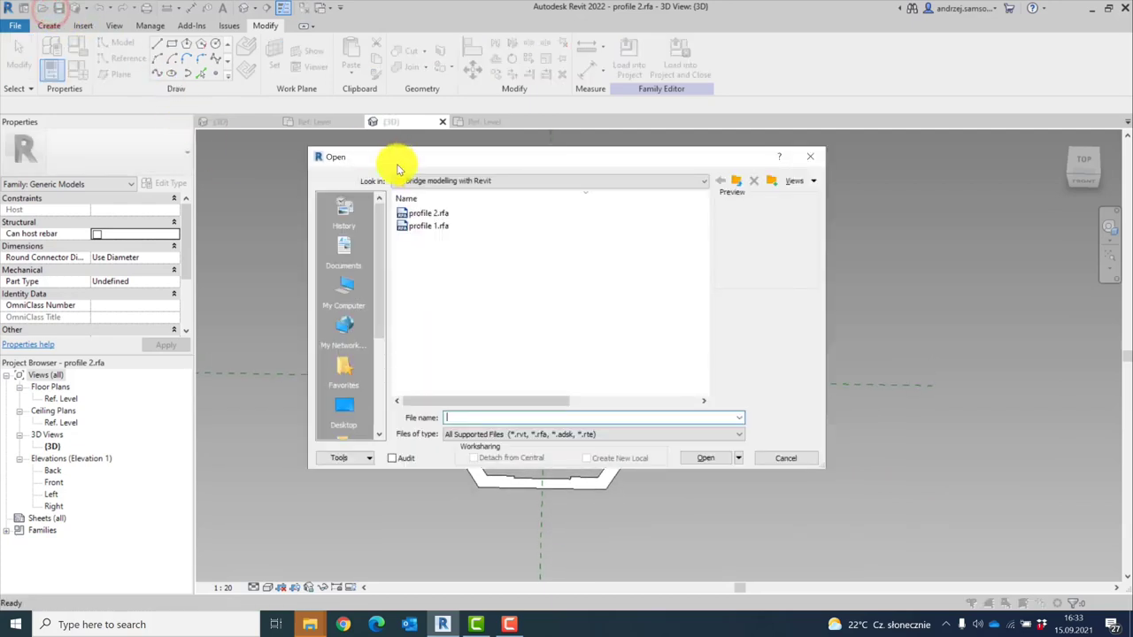
pyautogui.press('Escape')
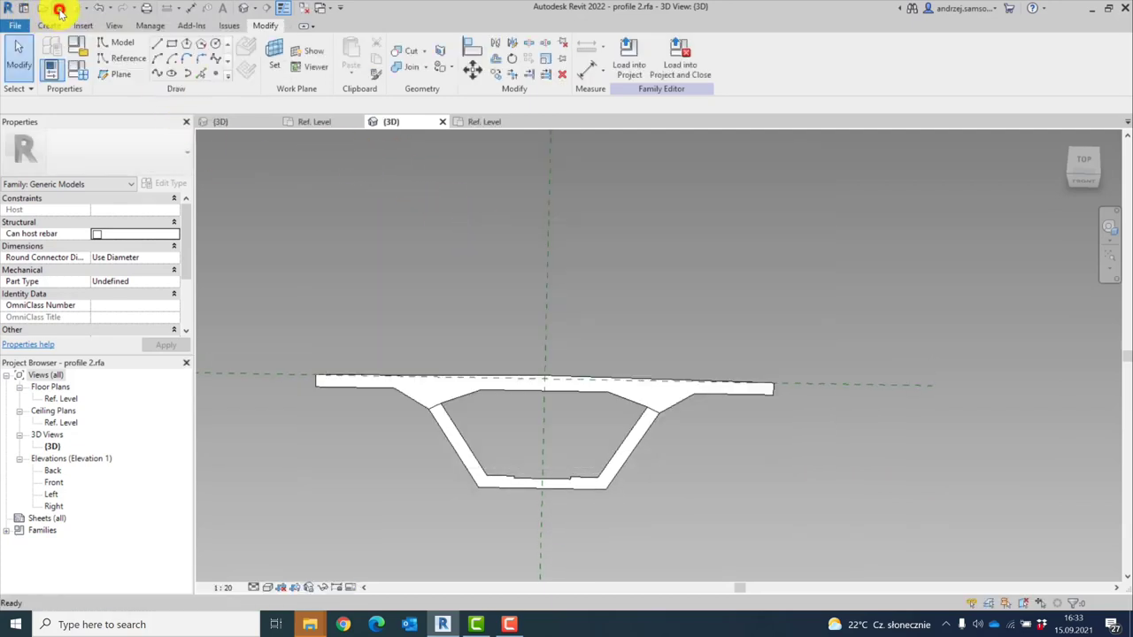
pyautogui.click(368, 223)
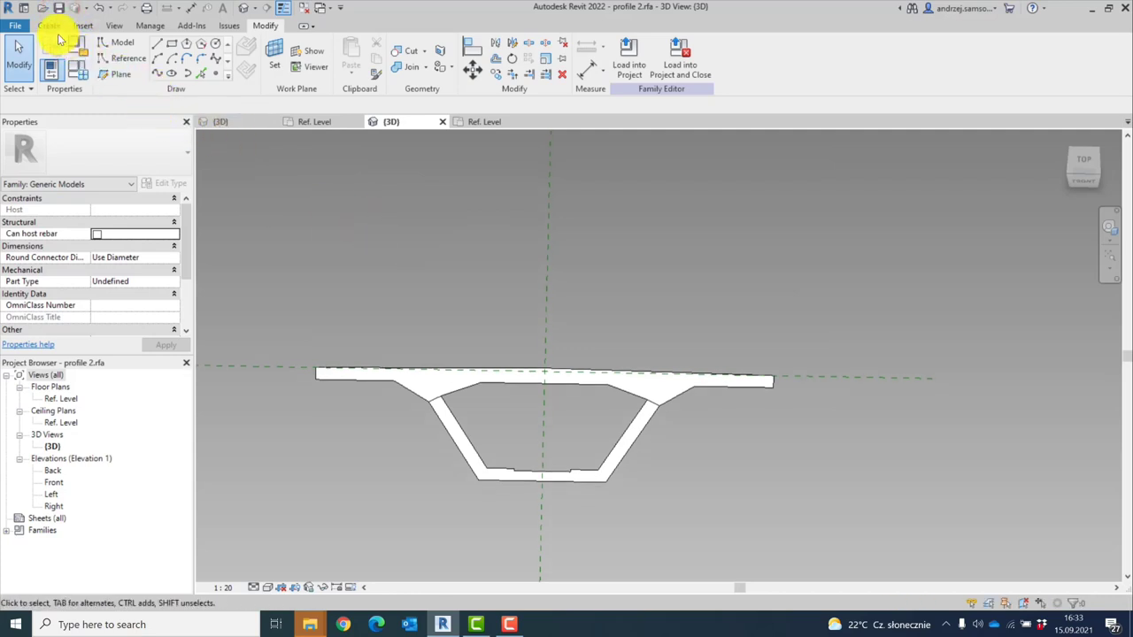
# Create a new family from the Metric Generic Model Adaptive template in the English templates folder
pyautogui.click(22, 29)
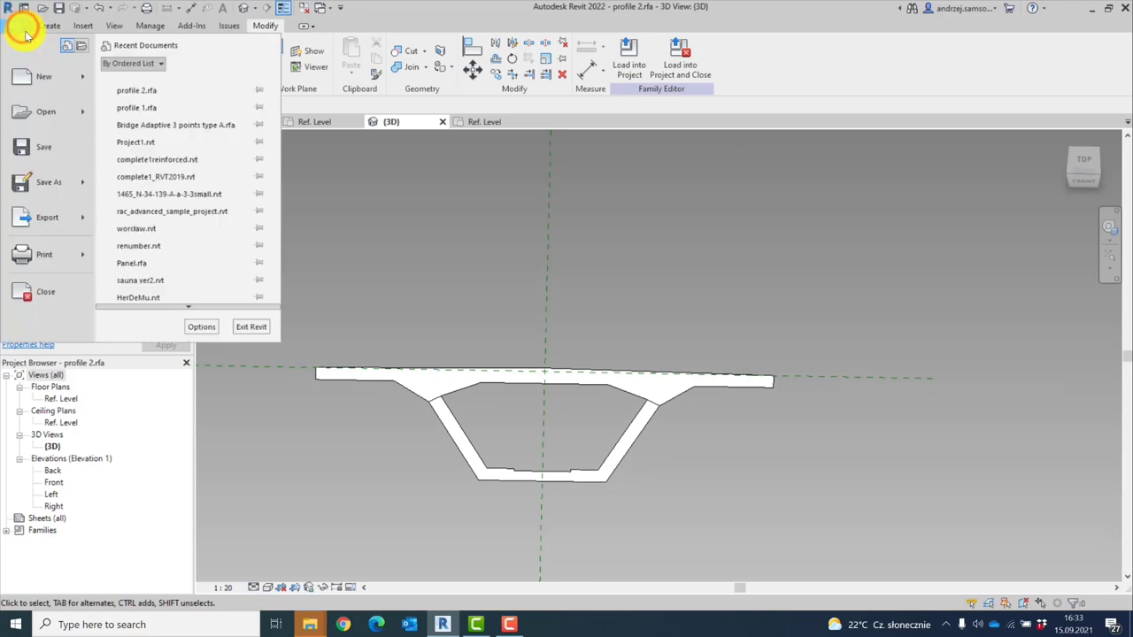
pyautogui.click(86, 79)
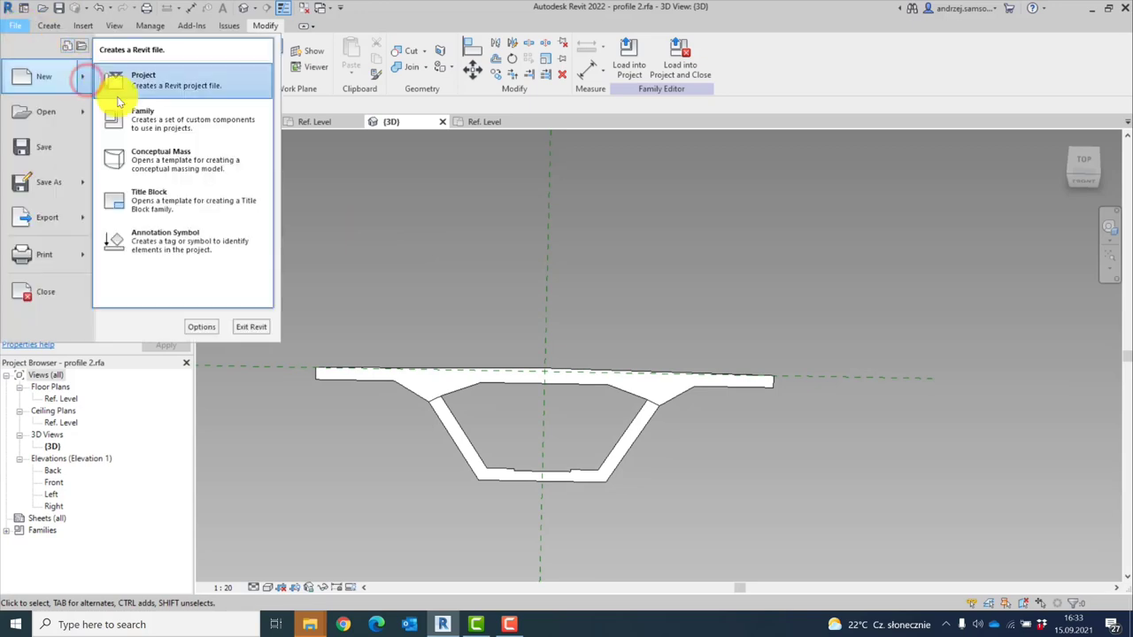
pyautogui.click(145, 121)
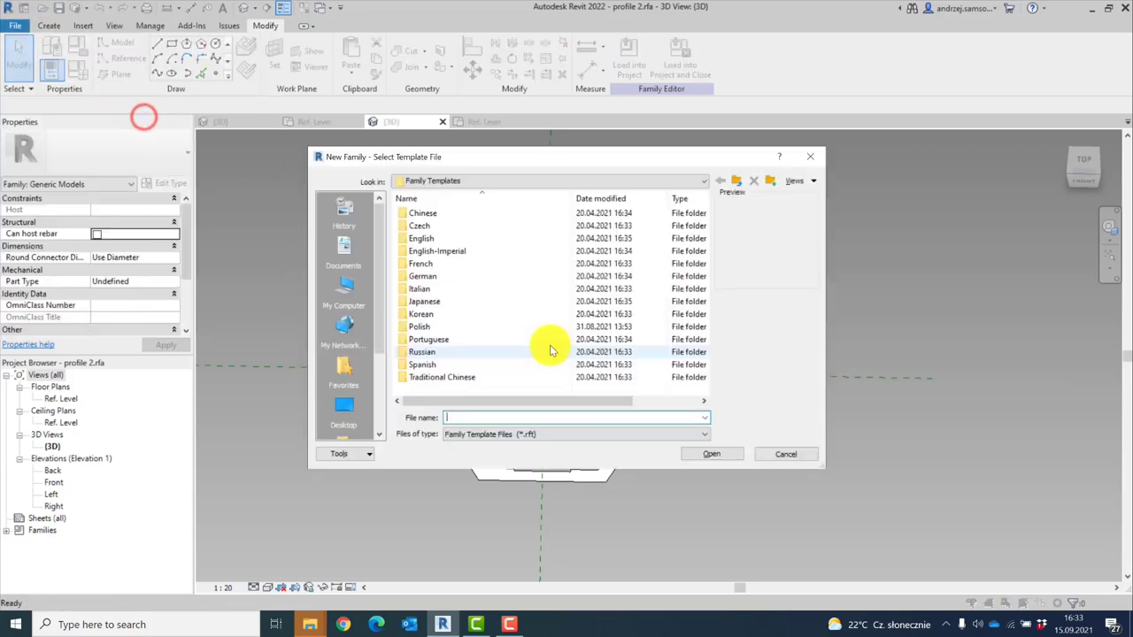
pyautogui.doubleClick(470, 239)
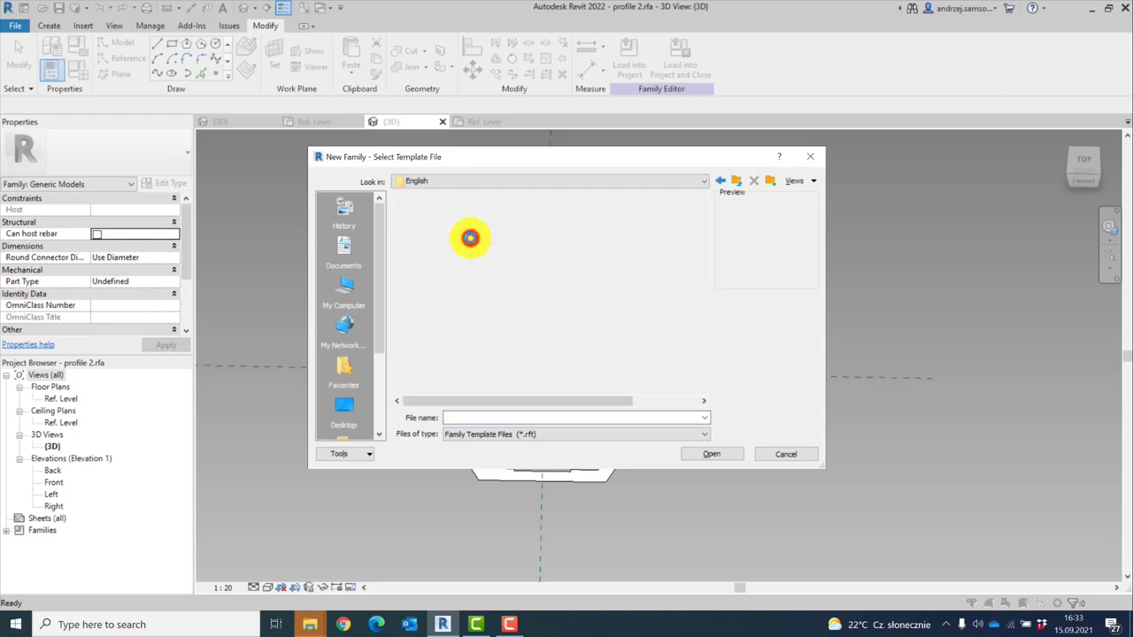
pyautogui.scroll(-5, 482, 301)
pyautogui.scroll(-3, 491, 365)
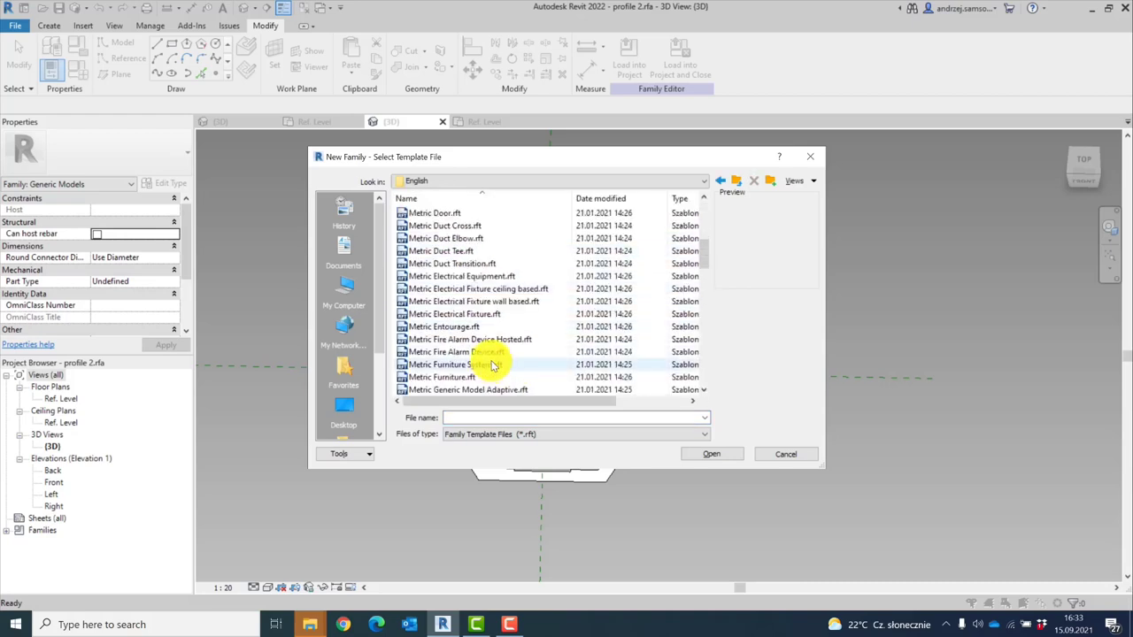
pyautogui.click(501, 352)
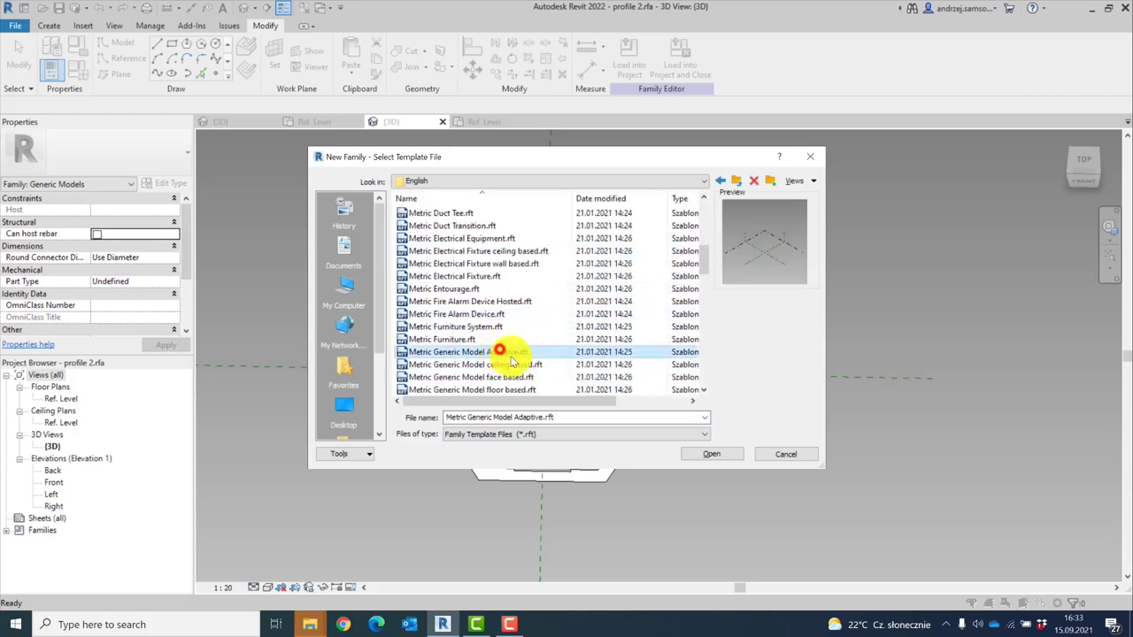
pyautogui.click(712, 454)
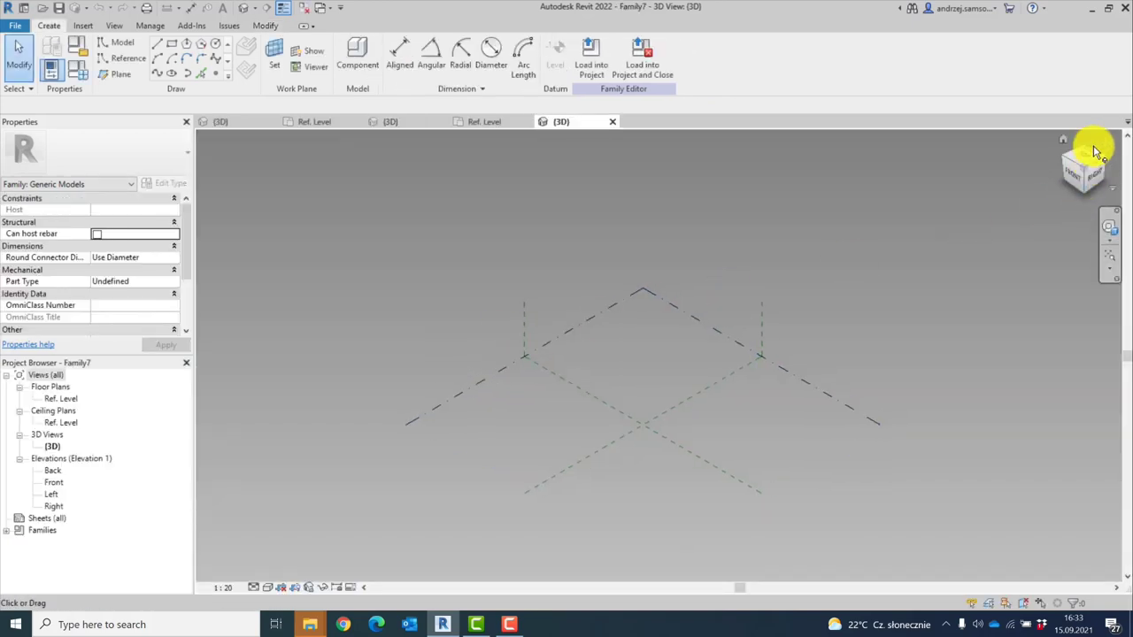
# Place three reference points in a horizontal row just below the horizontal reference plane, working in the top view
pyautogui.click(1083, 162)
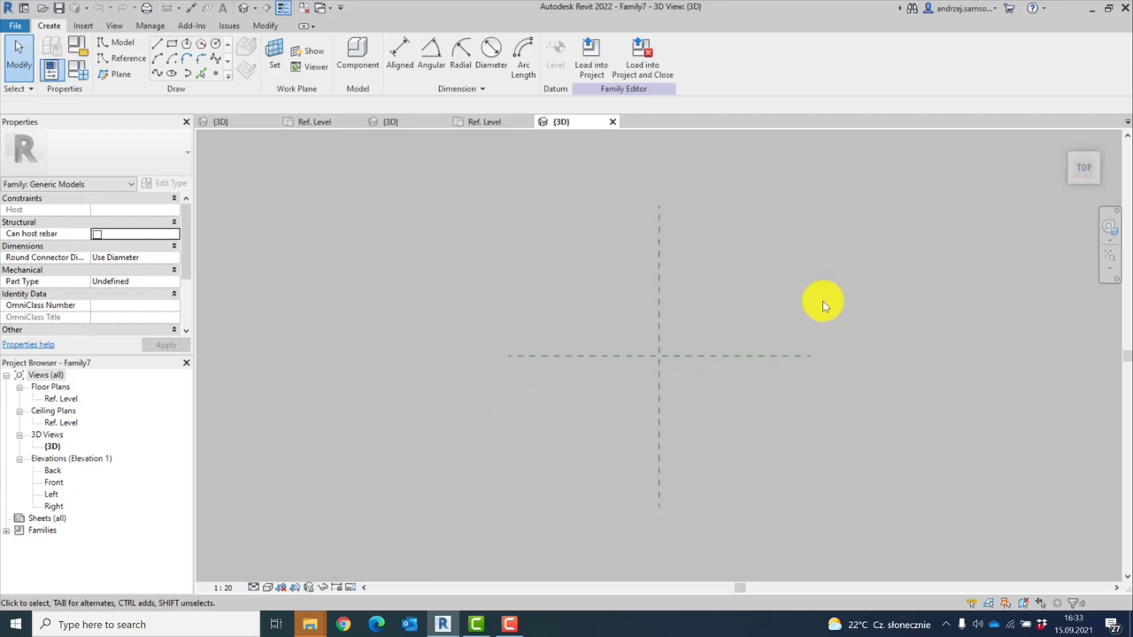
pyautogui.click(217, 78)
pyautogui.click(567, 374)
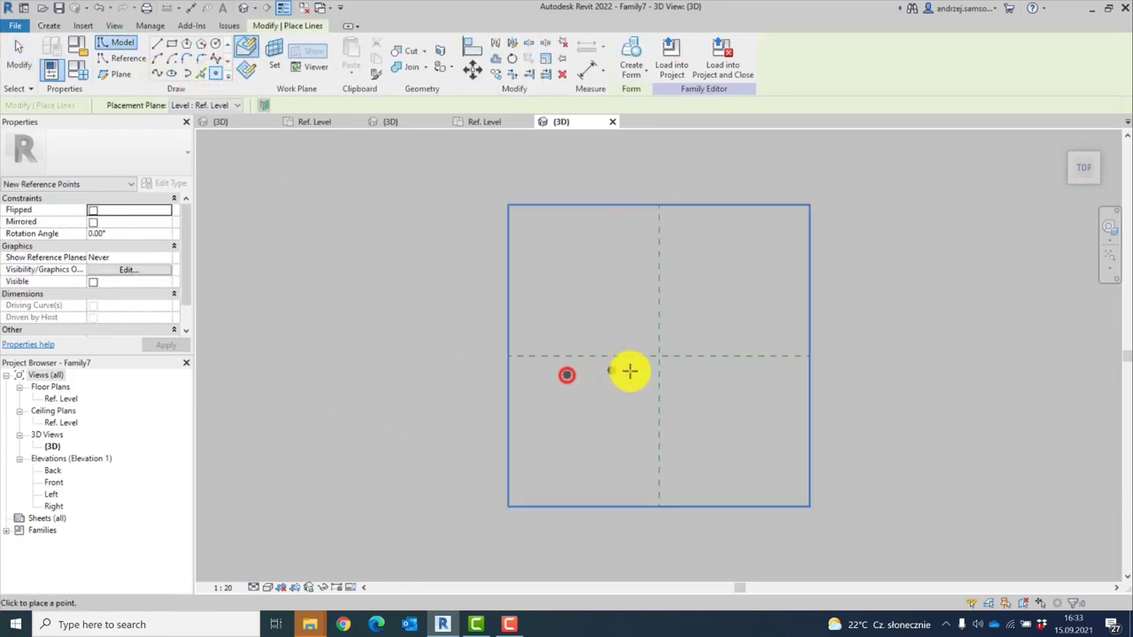
pyautogui.click(645, 374)
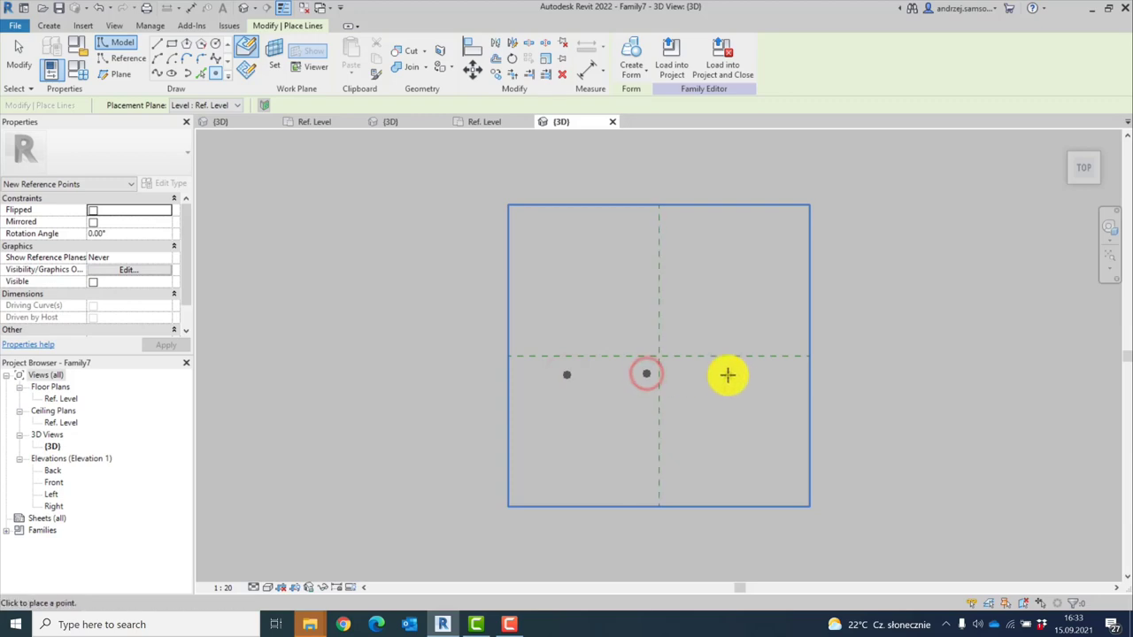
pyautogui.click(727, 375)
pyautogui.press('Escape')
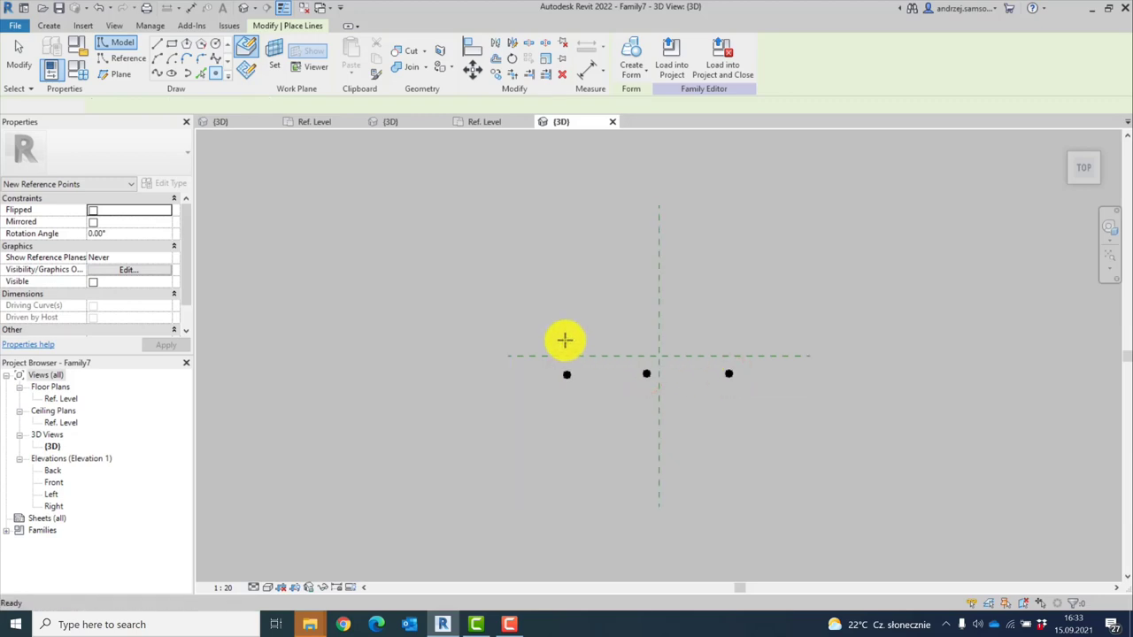
pyautogui.press('Escape')
# Make the three reference points adaptive and clear the selection
pyautogui.moveTo(558, 337); pyautogui.dragTo(748, 394)
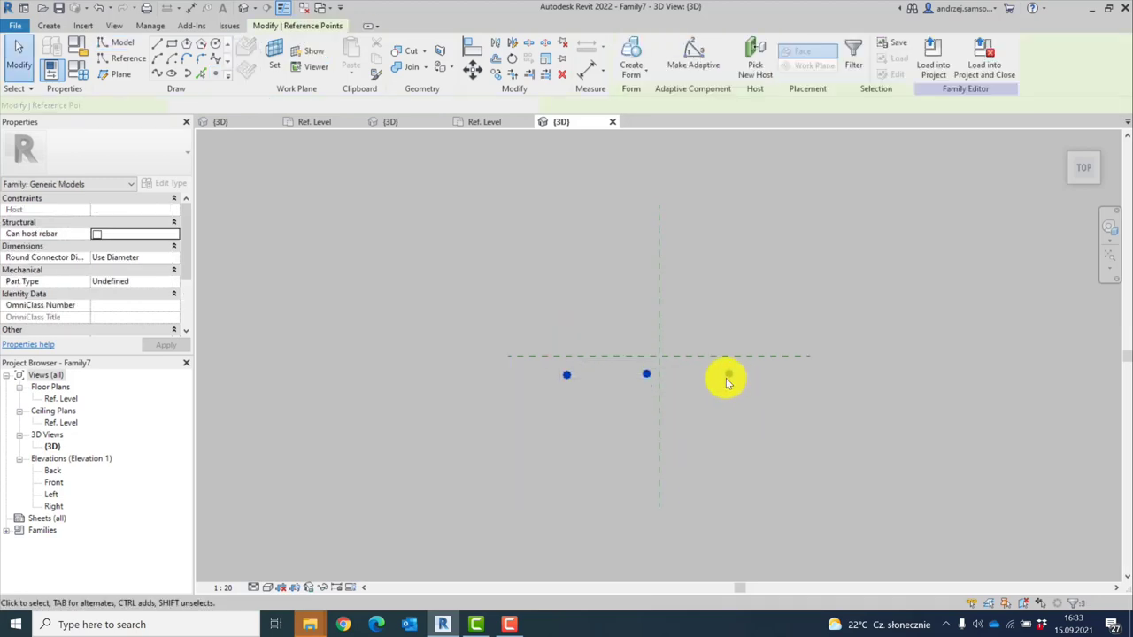
pyautogui.click(694, 62)
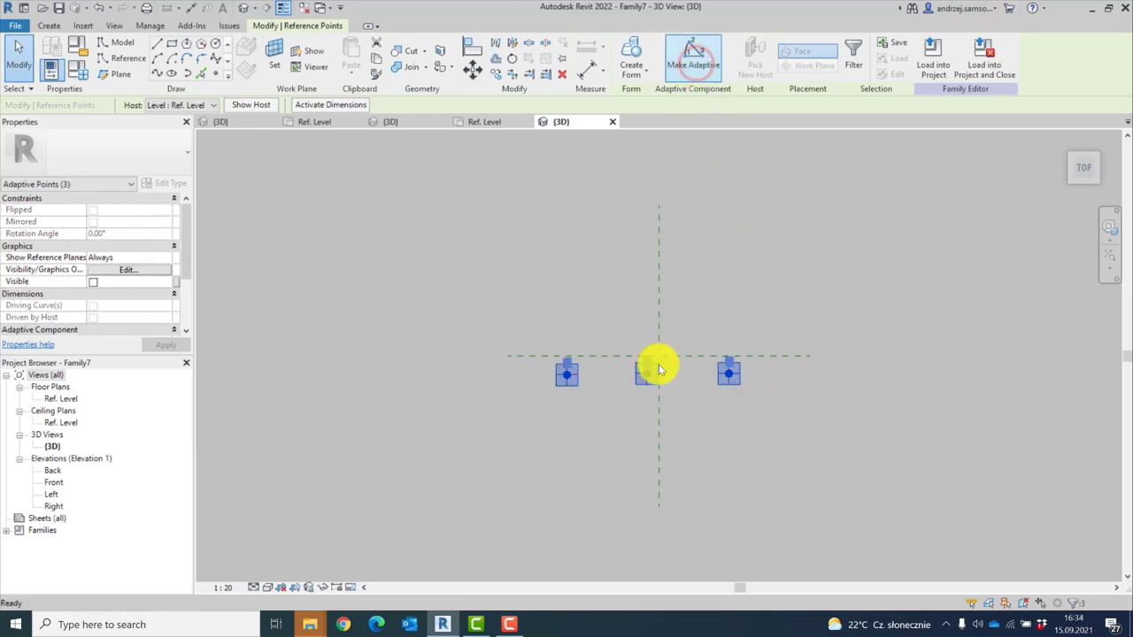
pyautogui.click(689, 319)
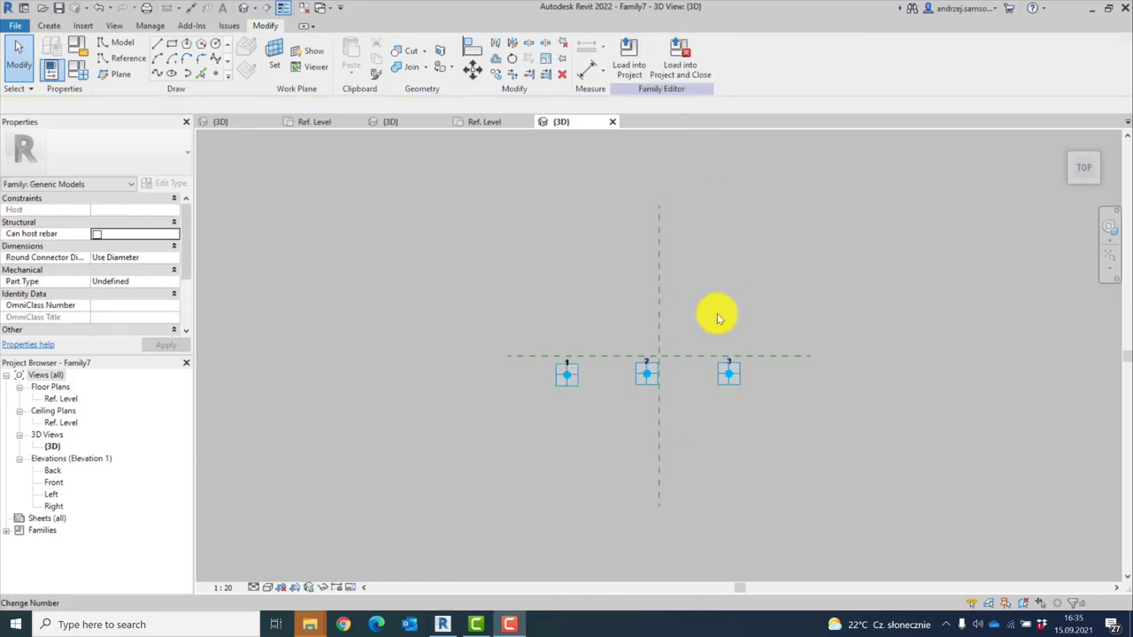
# Set the orientation of all three adaptive points to Global (z) then Host (xy) and clear the selection
pyautogui.moveTo(678, 308); pyautogui.dragTo(666, 321, button='middle')
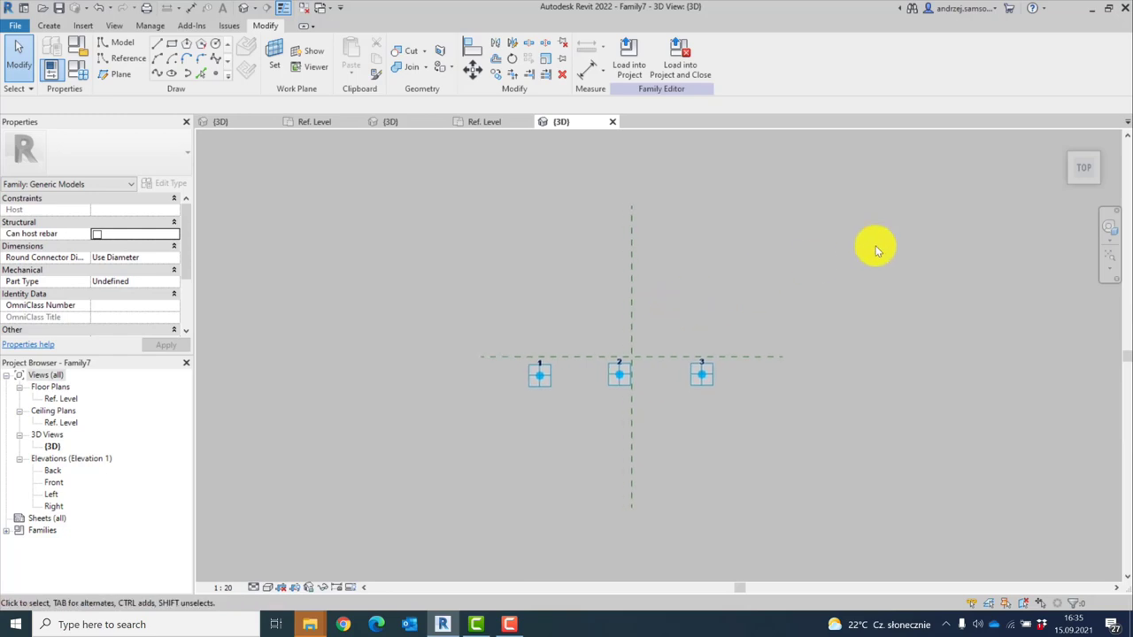
pyautogui.keyDown('shift'); pyautogui.moveTo(792, 354); pyautogui.dragTo(646, 409, button='middle'); pyautogui.keyUp('shift')
pyautogui.scroll(3, 646, 408)
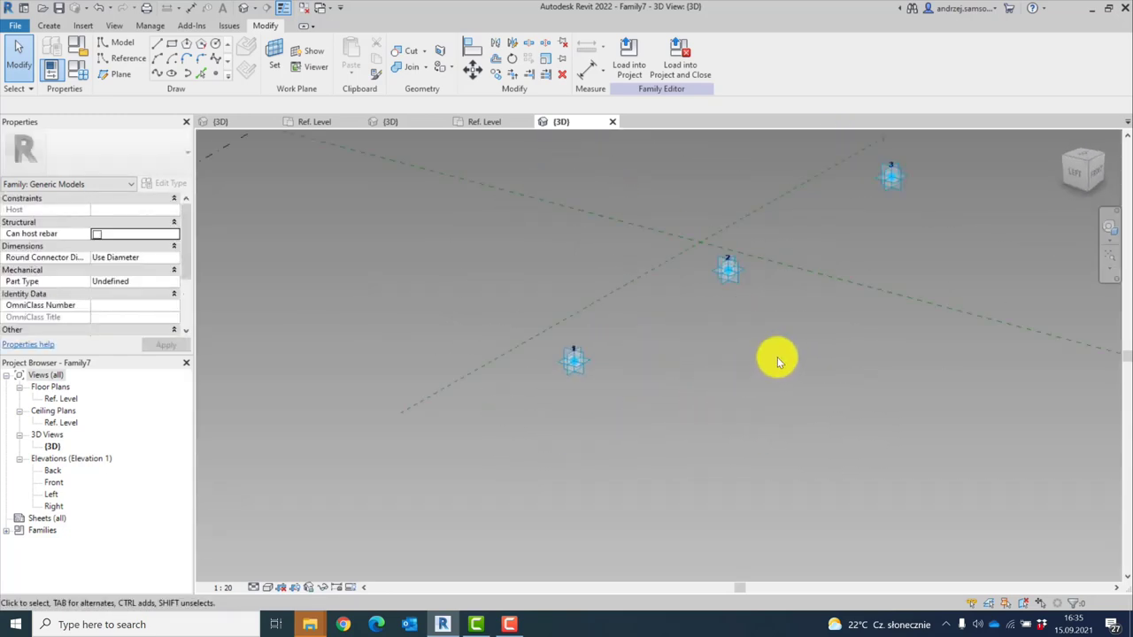
pyautogui.moveTo(776, 356); pyautogui.dragTo(664, 436, button='middle')
pyautogui.click(464, 436)
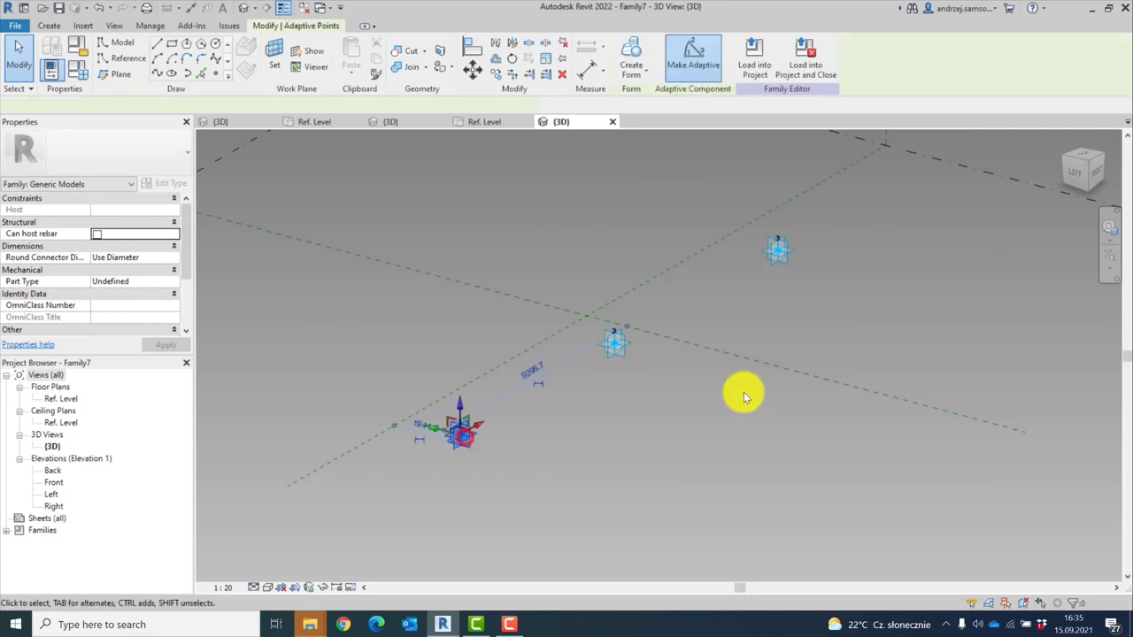
pyautogui.click(612, 343)
pyautogui.keyDown('ctrl'); pyautogui.click(776, 254); pyautogui.keyUp('ctrl')
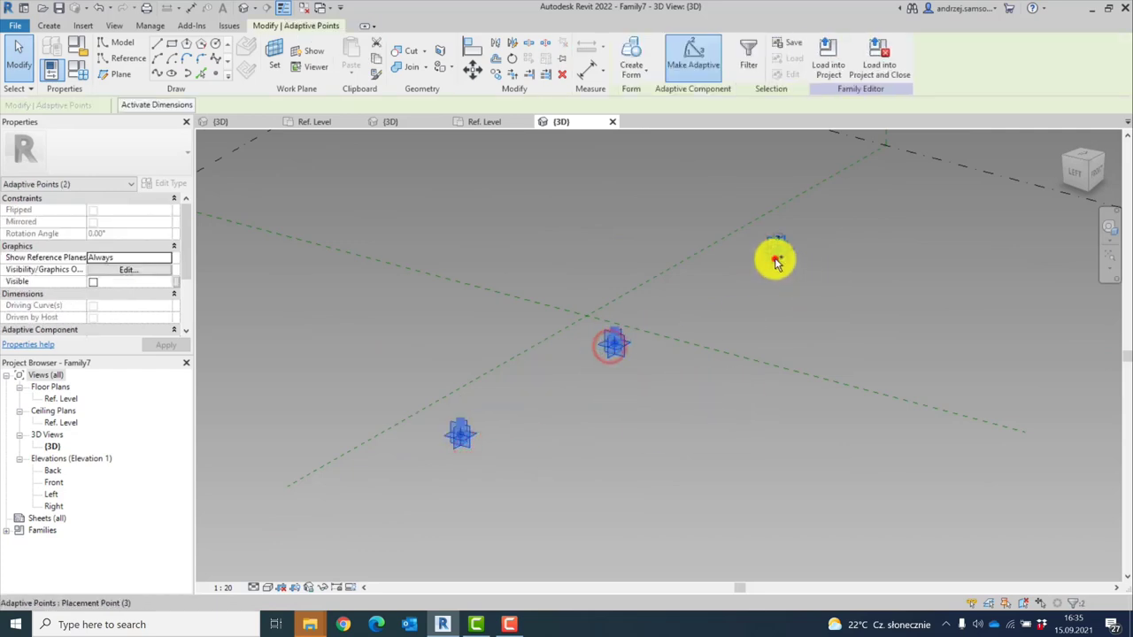
pyautogui.scroll(-3, 186, 243)
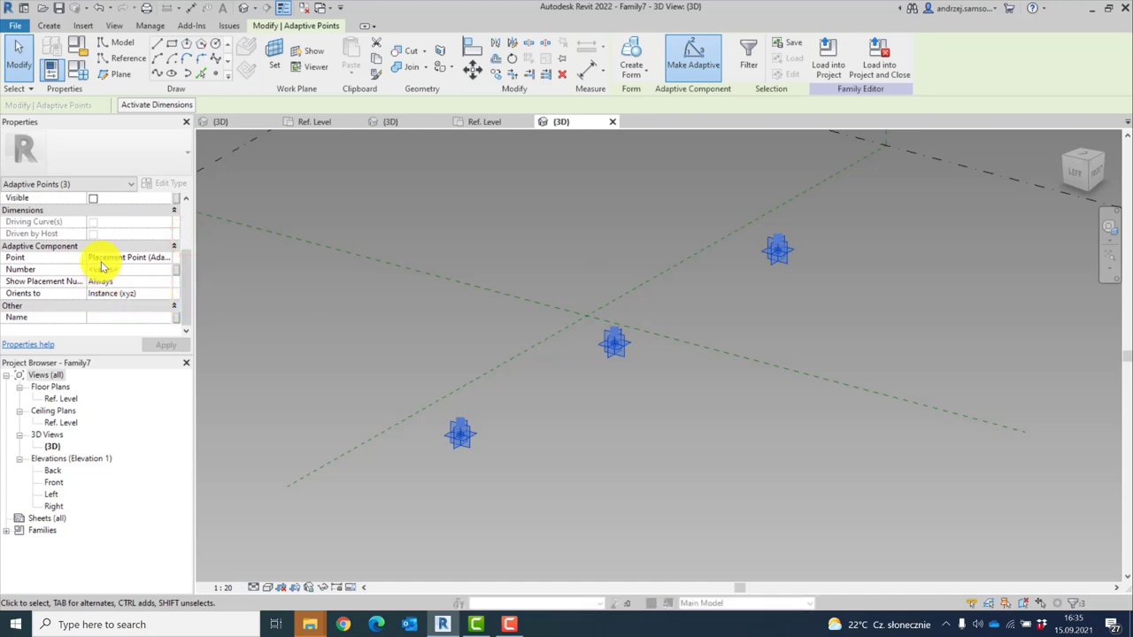
pyautogui.click(169, 294)
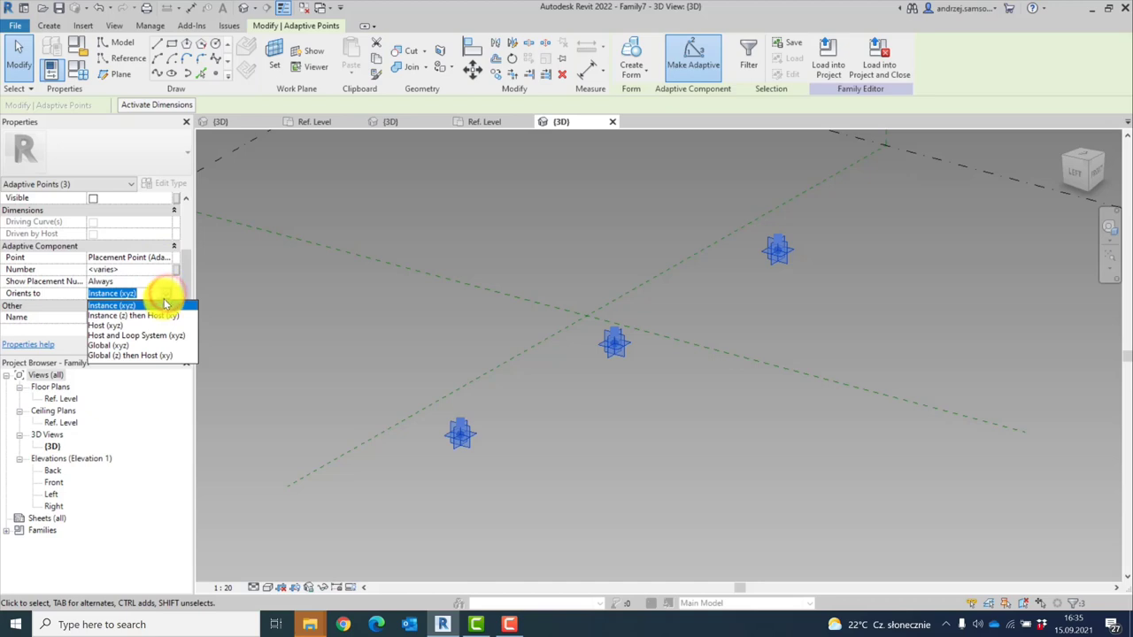
pyautogui.click(140, 356)
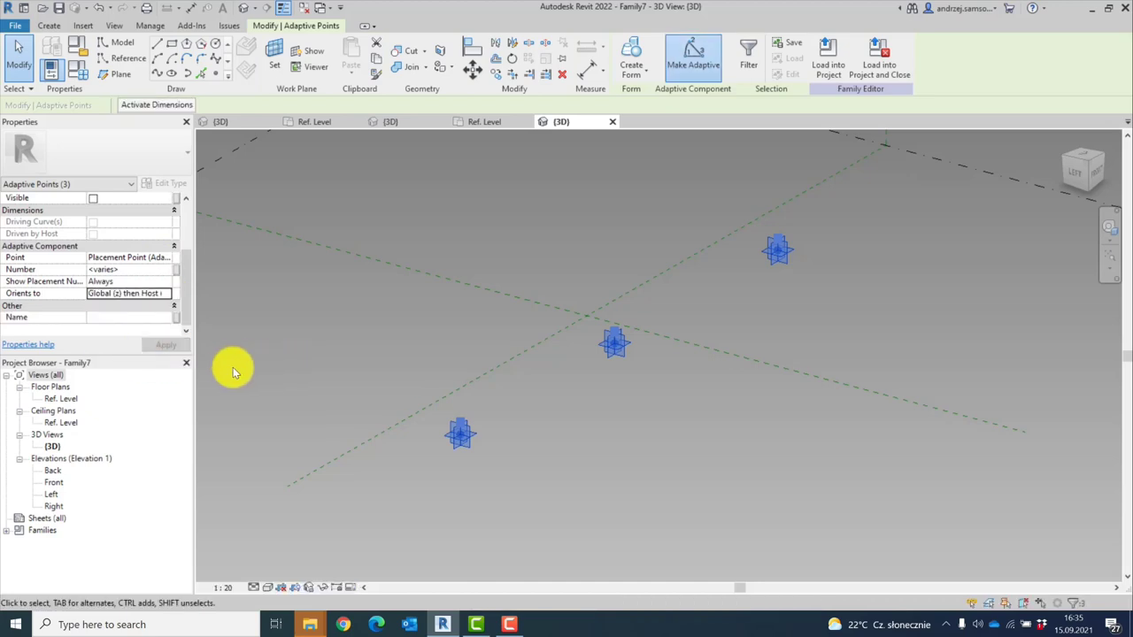
pyautogui.click(328, 349)
# Place a reference point at adaptive point 1, using that point's horizontal plane as the work plane
pyautogui.keyDown('shift'); pyautogui.moveTo(398, 339); pyautogui.dragTo(423, 372, button='middle'); pyautogui.keyUp('shift')
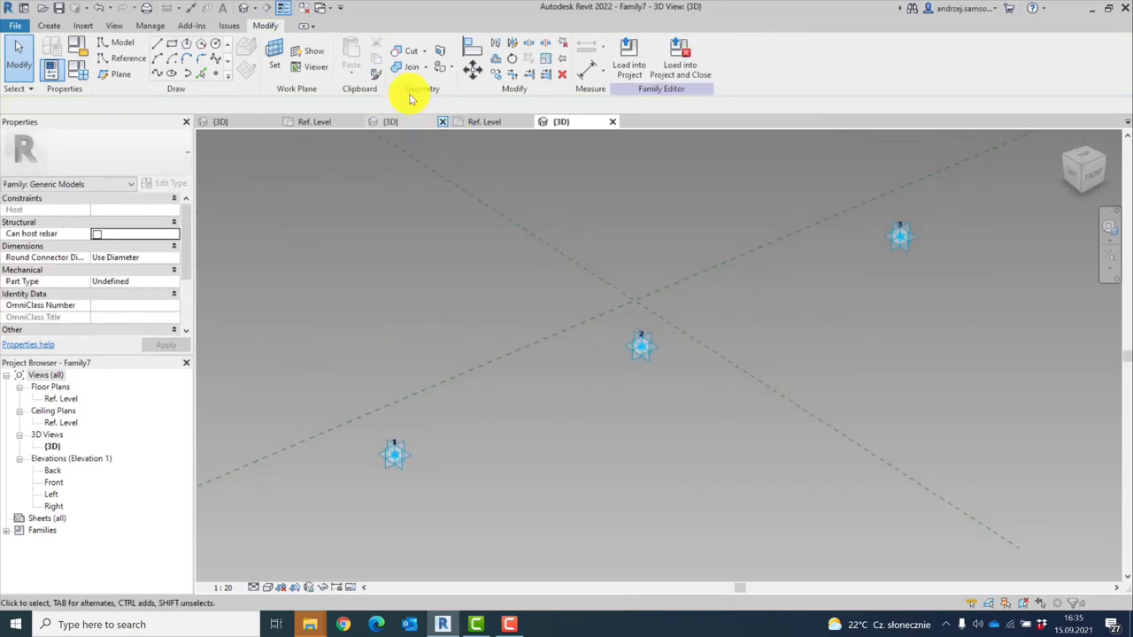
pyautogui.click(215, 75)
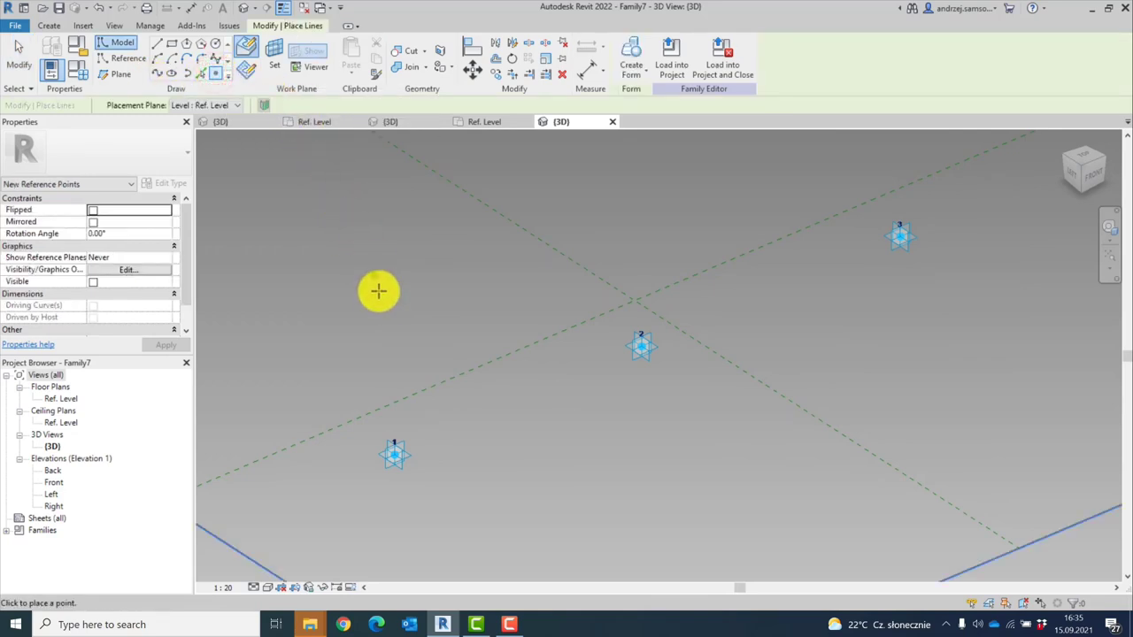
pyautogui.click(276, 60)
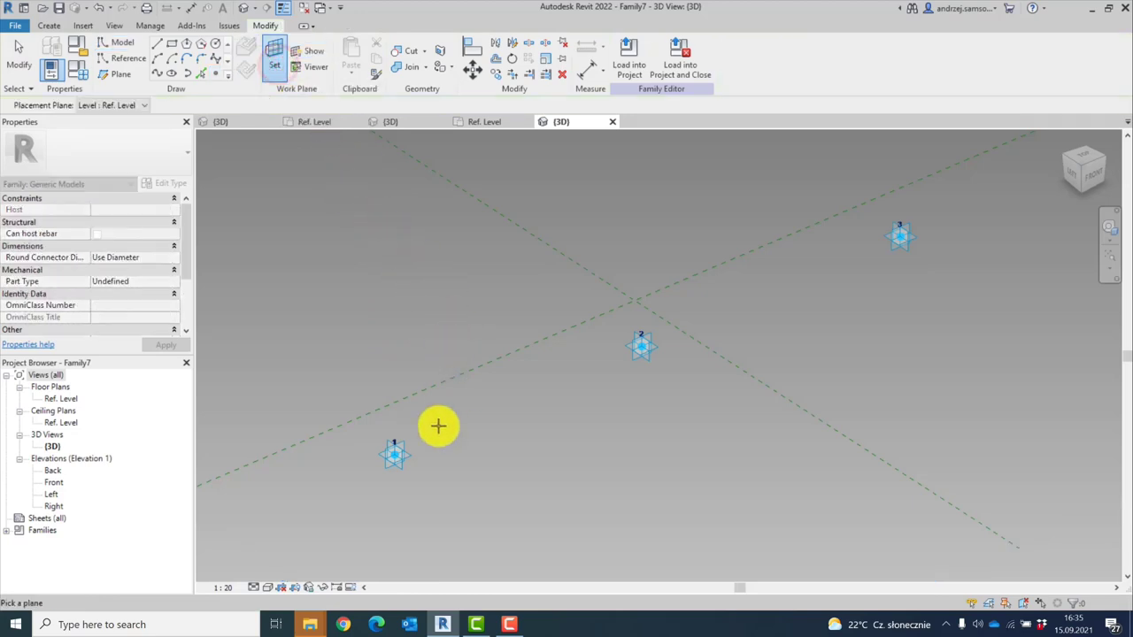
pyautogui.click(410, 454)
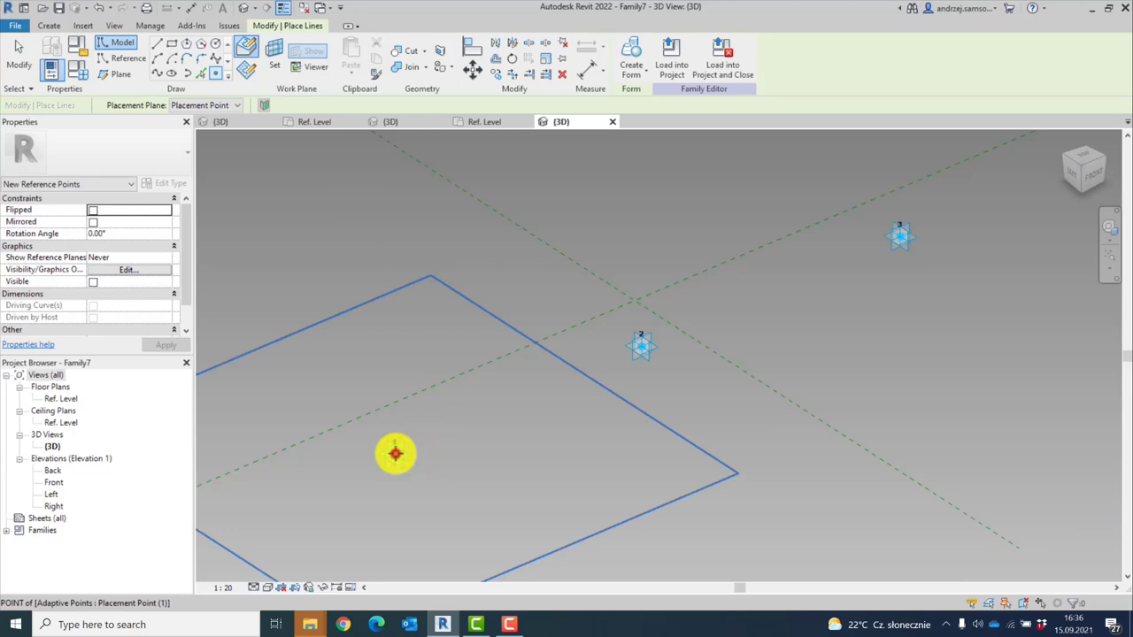
pyautogui.click(395, 454)
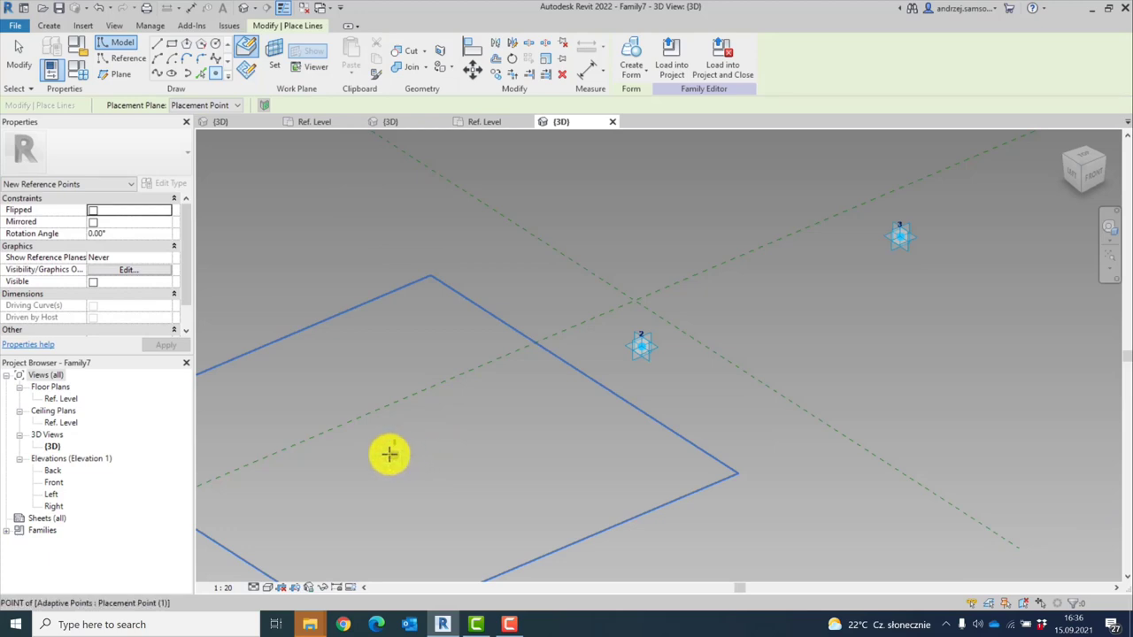
pyautogui.click(18, 55)
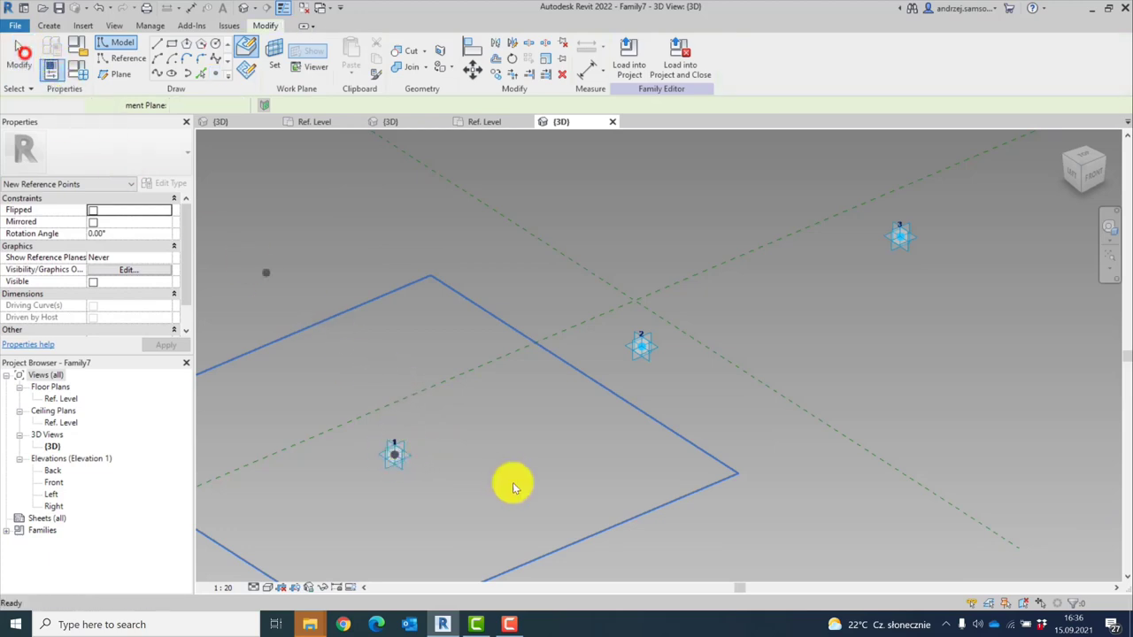
# Select the overlapping adaptive and reference points at point 1 and open the category filter for the selection
pyautogui.click(409, 474)
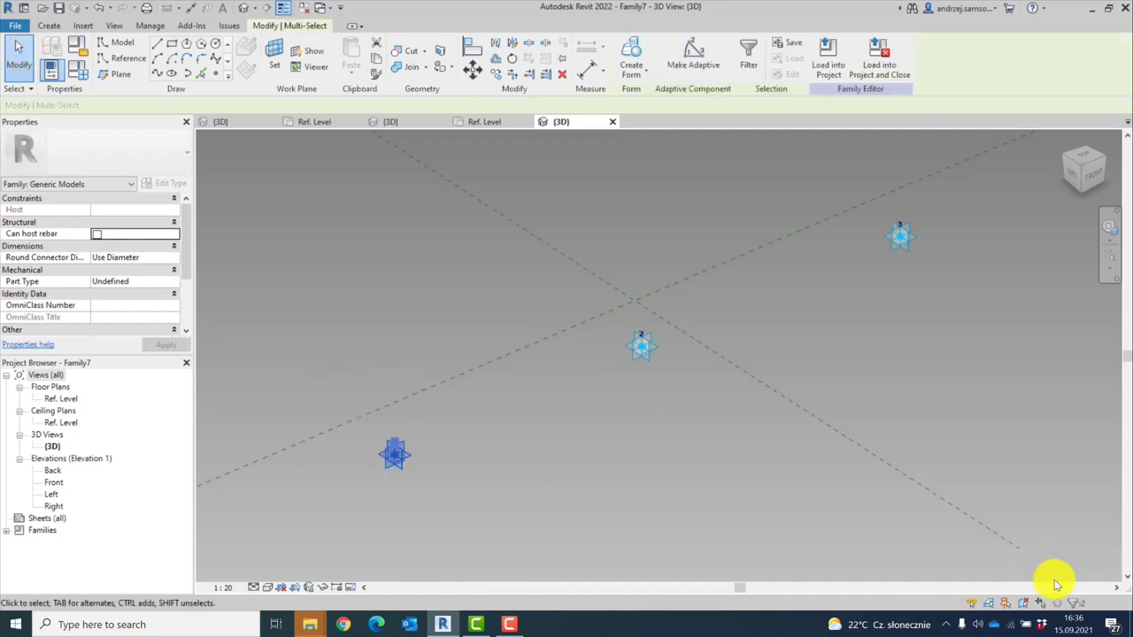
pyautogui.click(1076, 605)
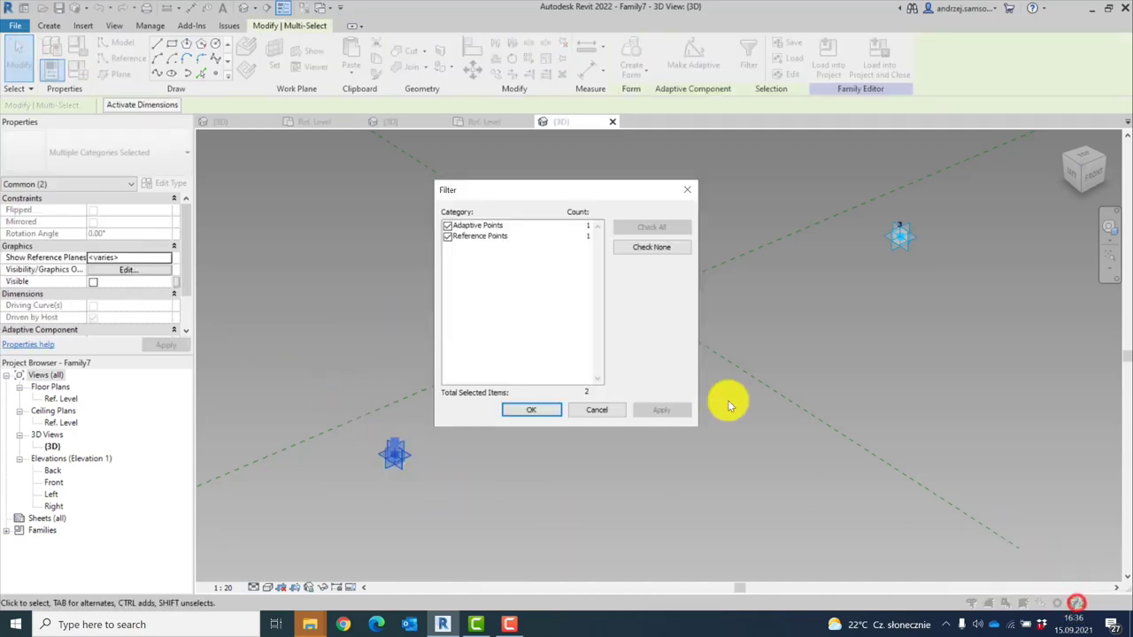
# Filter the selection down to the reference point at adaptive point 1 and set its Show Reference Planes to Always
pyautogui.click(470, 228)
pyautogui.click(447, 226)
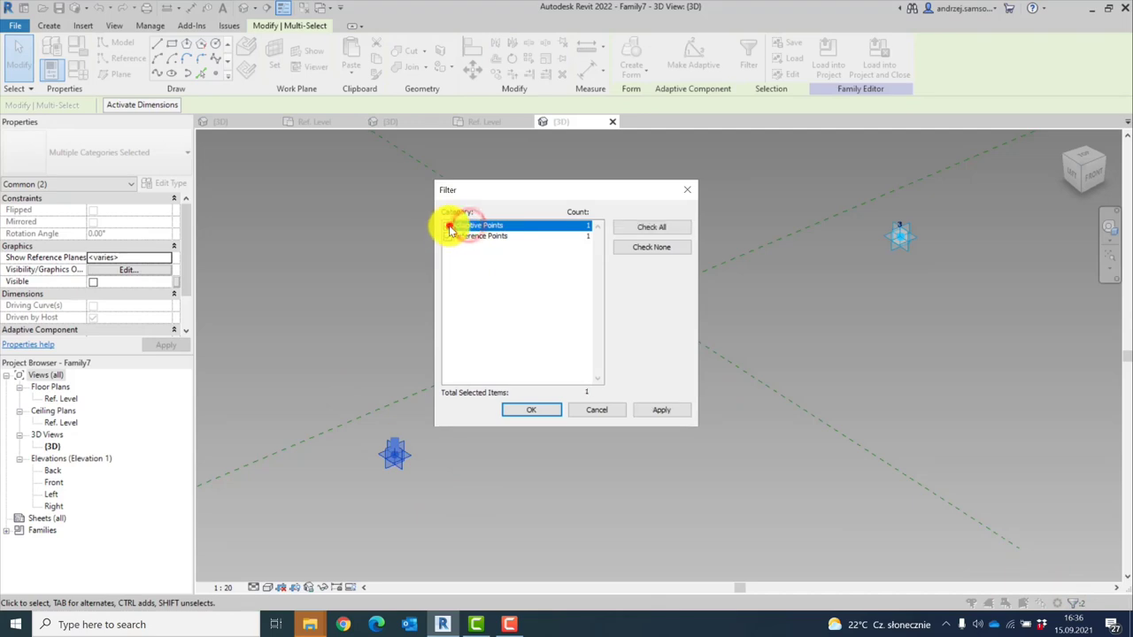
pyautogui.click(536, 407)
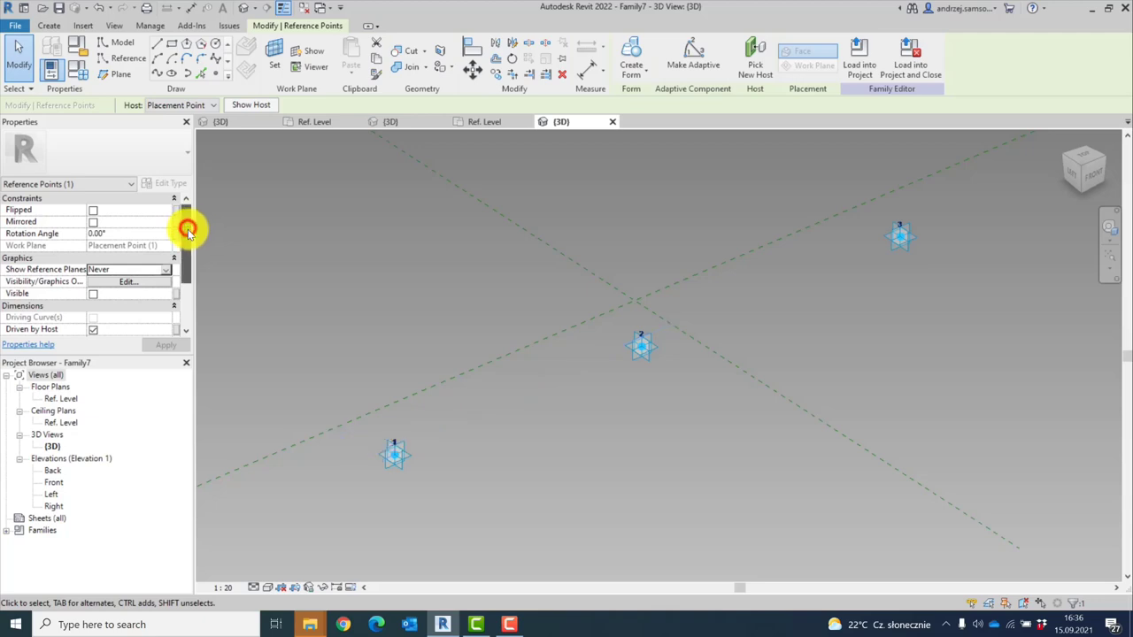
pyautogui.moveTo(185, 229)
pyautogui.mouseDown()
pyautogui.moveTo(184, 292)
pyautogui.moveTo(183, 245)
pyautogui.mouseUp()
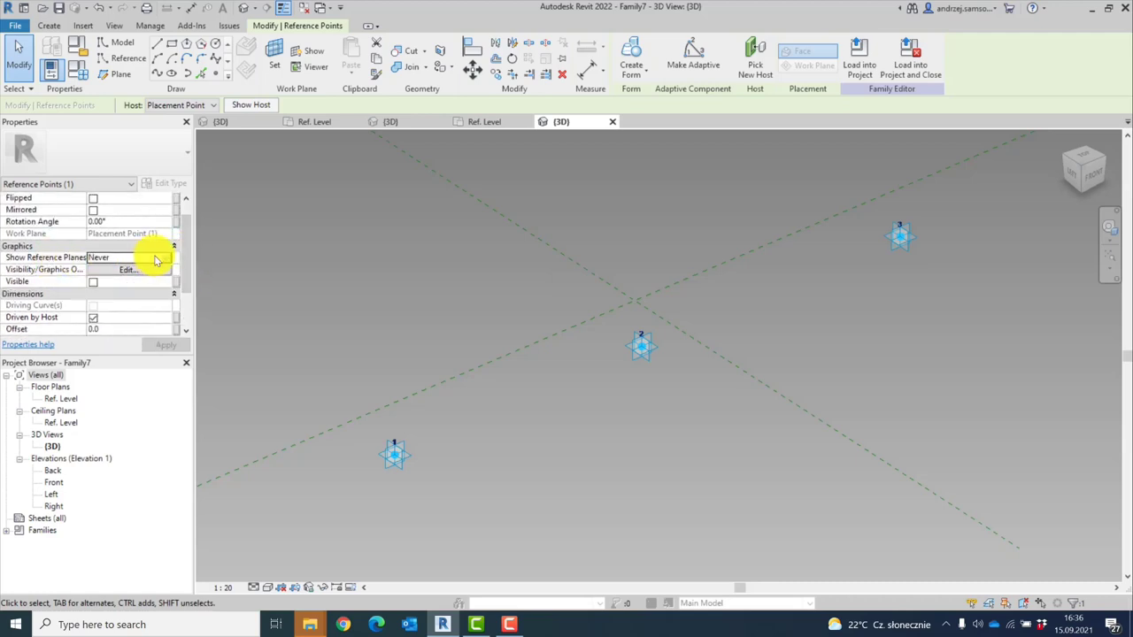
pyautogui.click(166, 259)
pyautogui.click(123, 281)
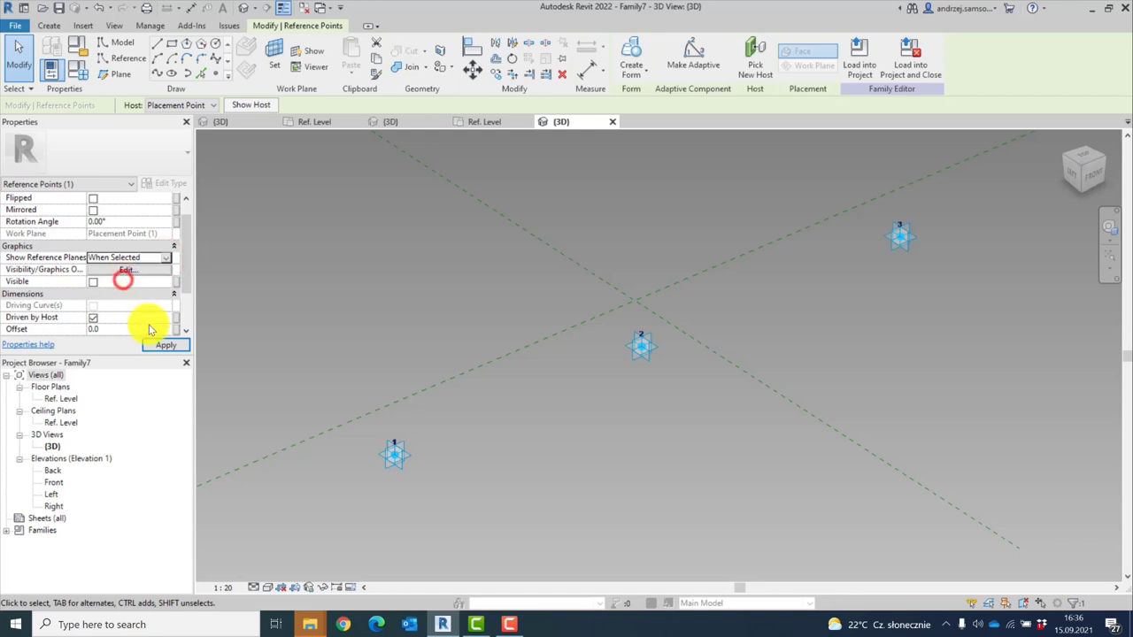
pyautogui.click(168, 257)
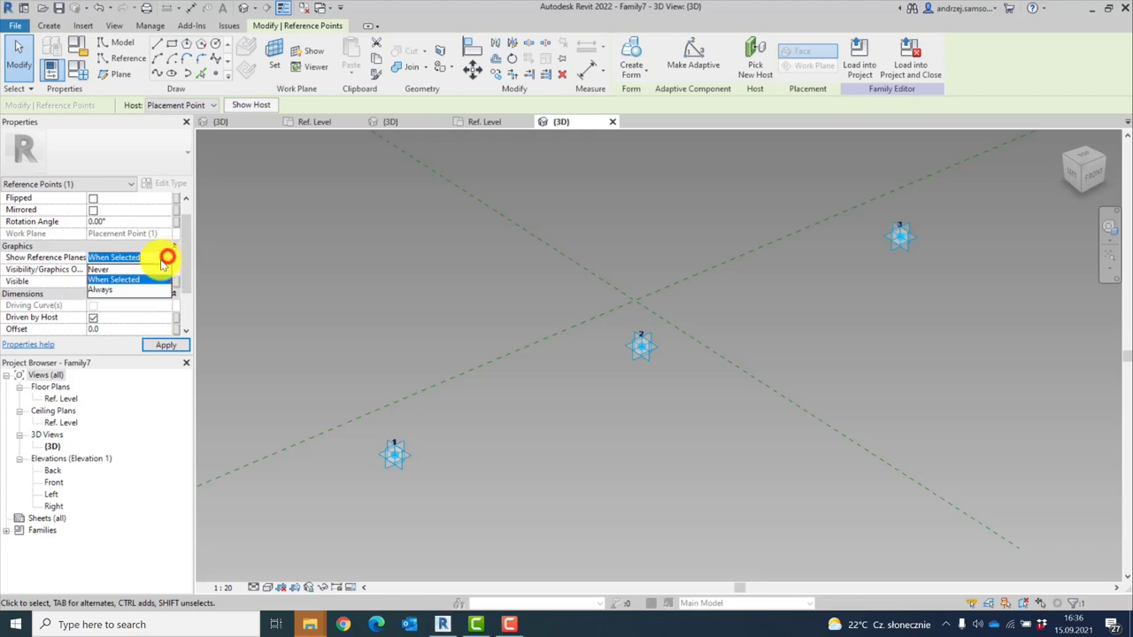
pyautogui.click(128, 291)
pyautogui.click(180, 344)
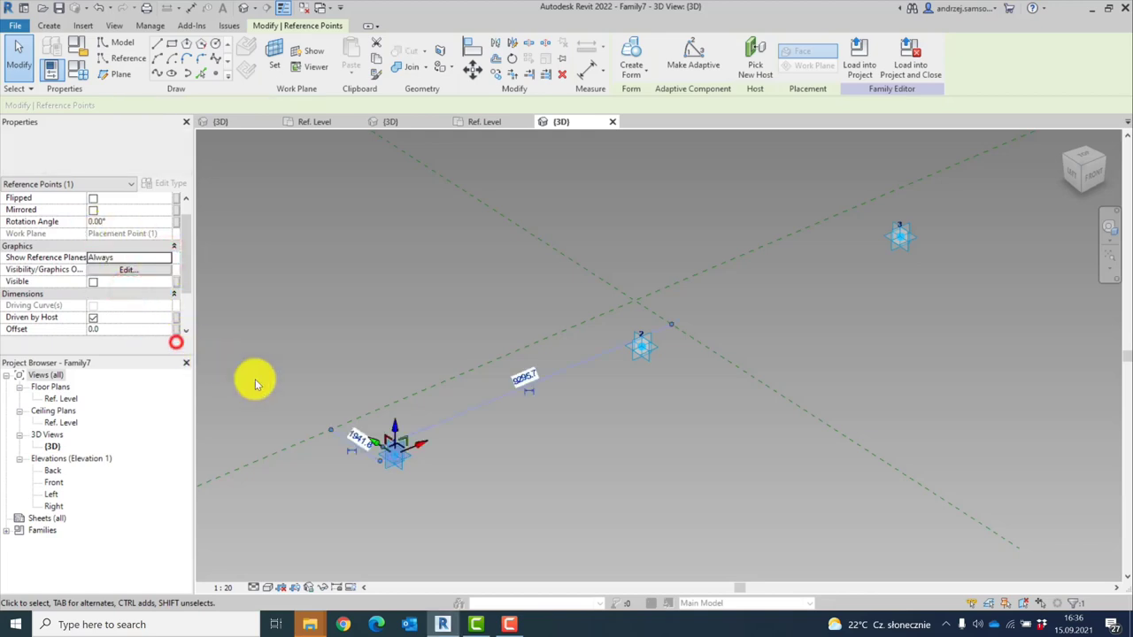
# Associate the rotation angle of the reference point at adaptive point 1 with a new instance parameter named rot_XY_A
pyautogui.click(178, 222)
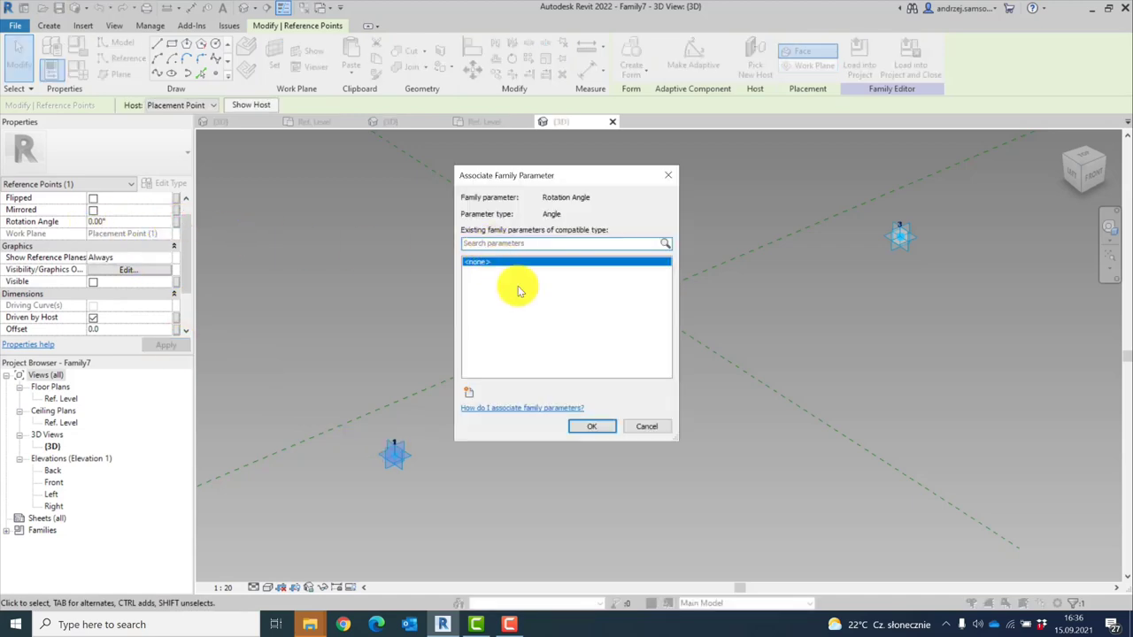
pyautogui.click(473, 392)
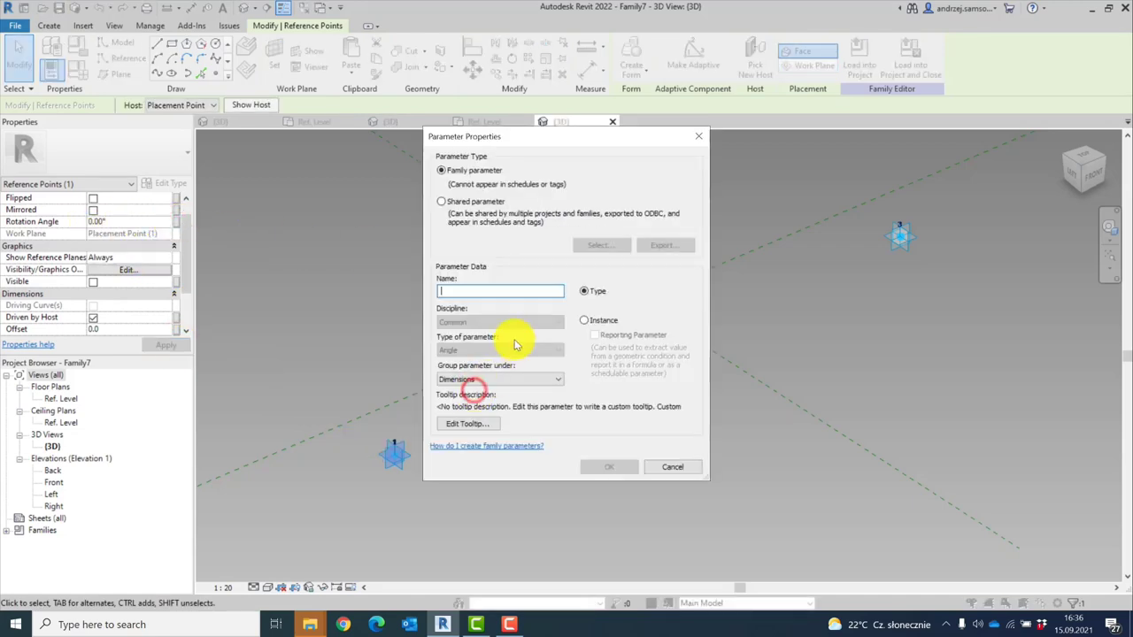
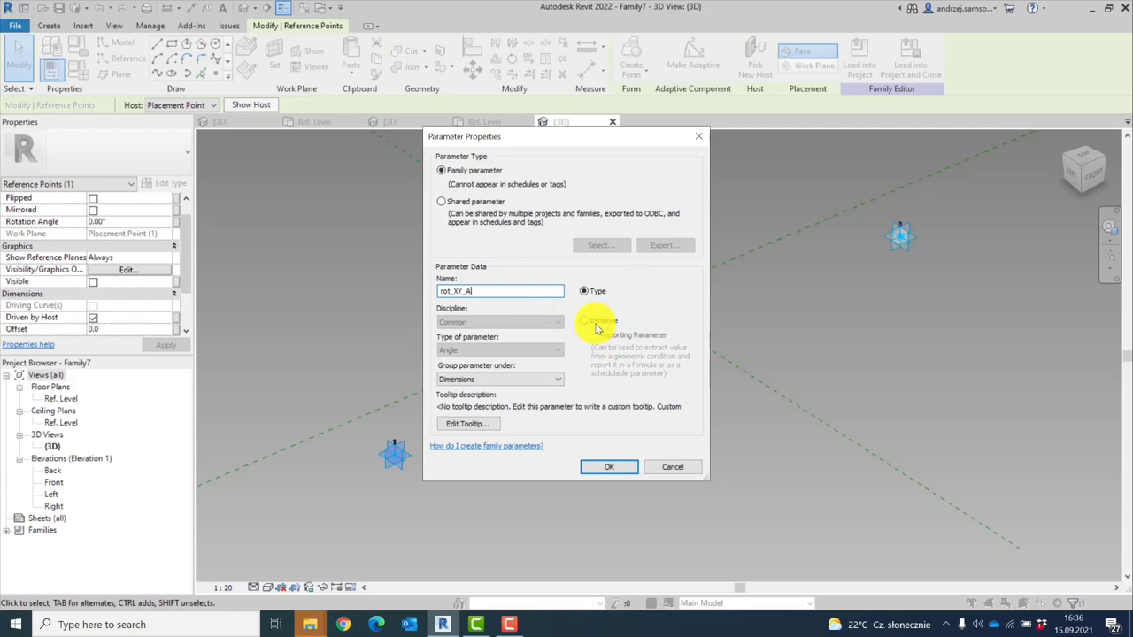
pyautogui.click(585, 322)
pyautogui.click(608, 466)
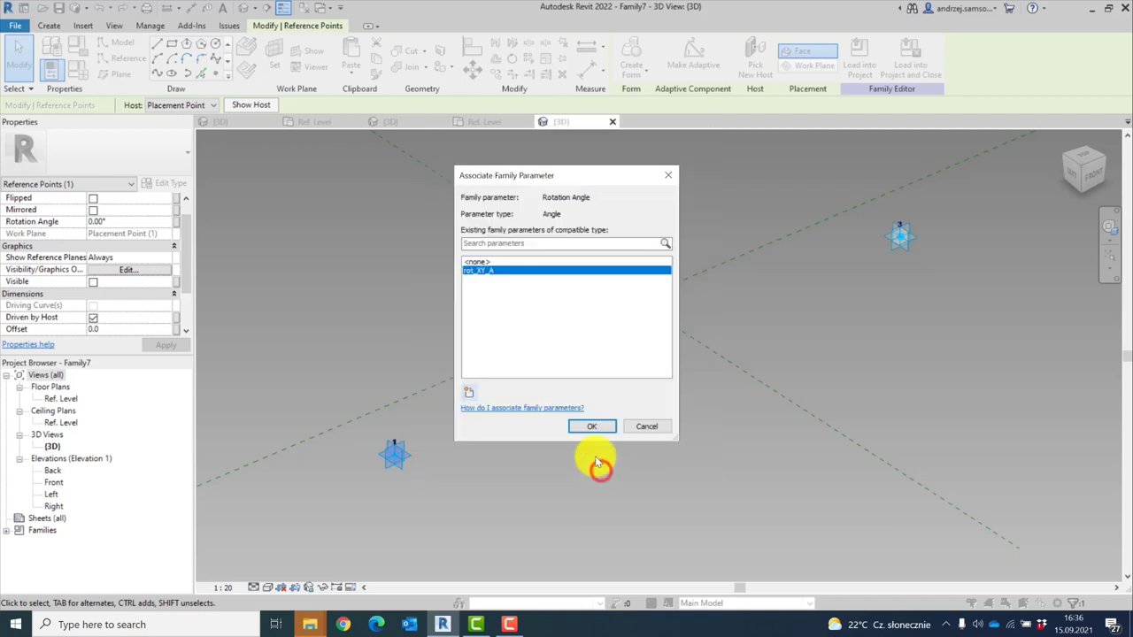
pyautogui.click(593, 428)
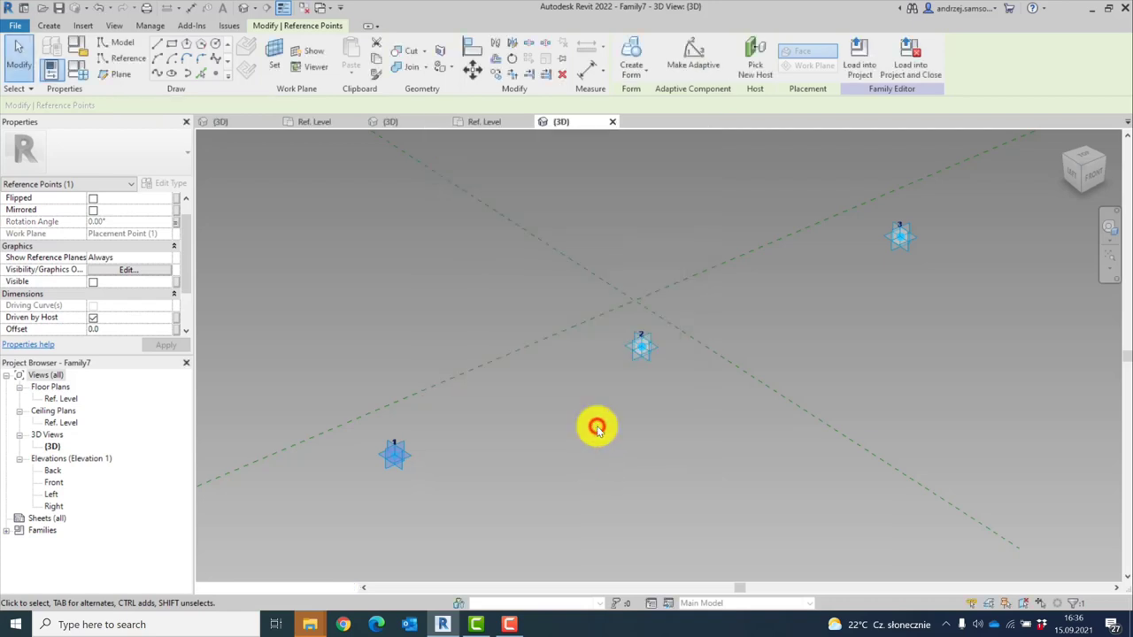
pyautogui.click(461, 473)
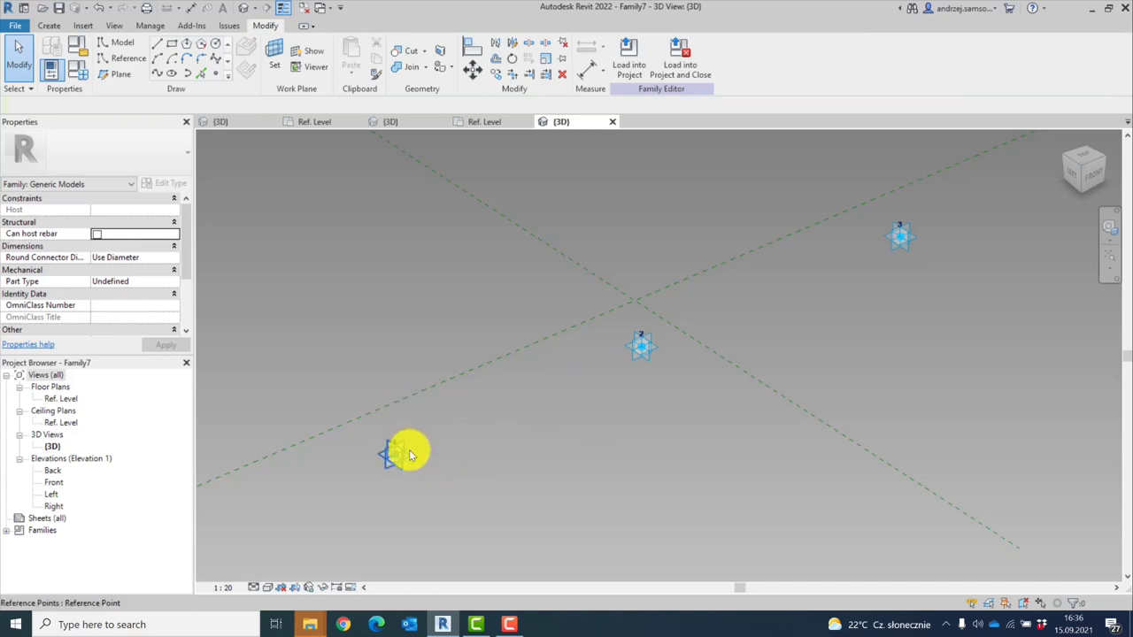
# Test the rot_XY_A parameter in the family types by applying 15°, and reset it to 0°
pyautogui.click(71, 70)
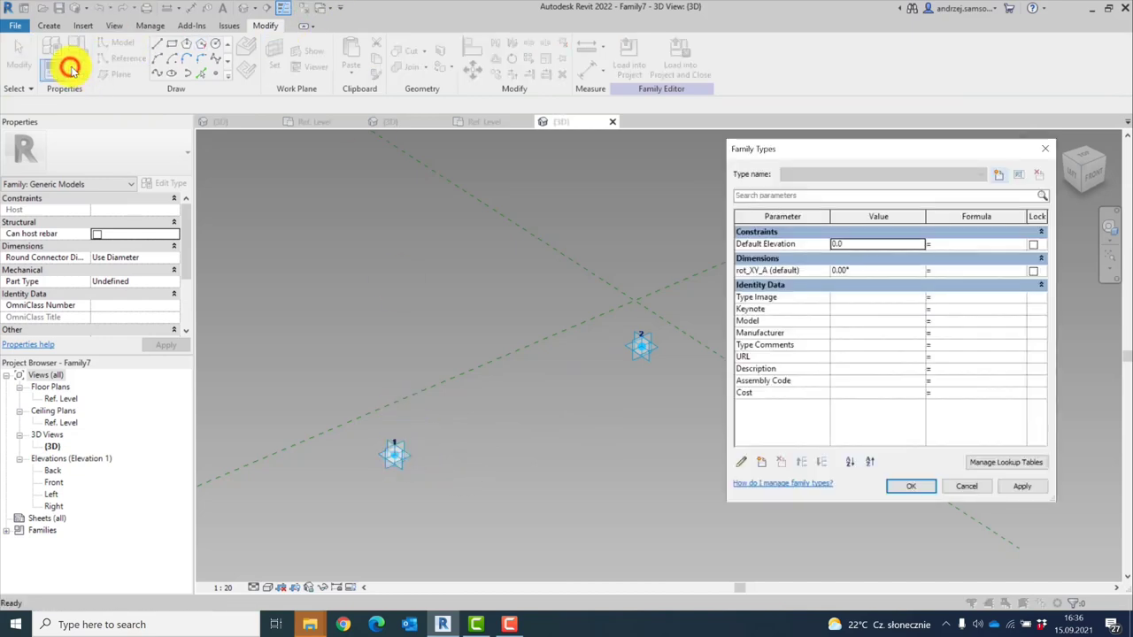
pyautogui.click(870, 272)
pyautogui.write('1')
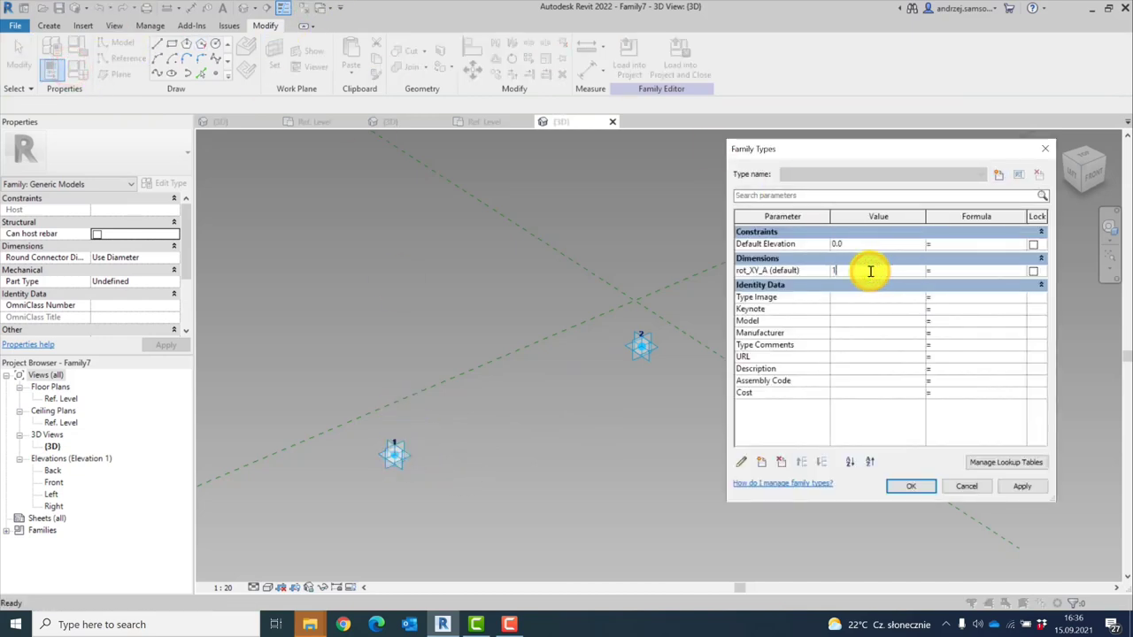
pyautogui.write('5')
pyautogui.click(1016, 490)
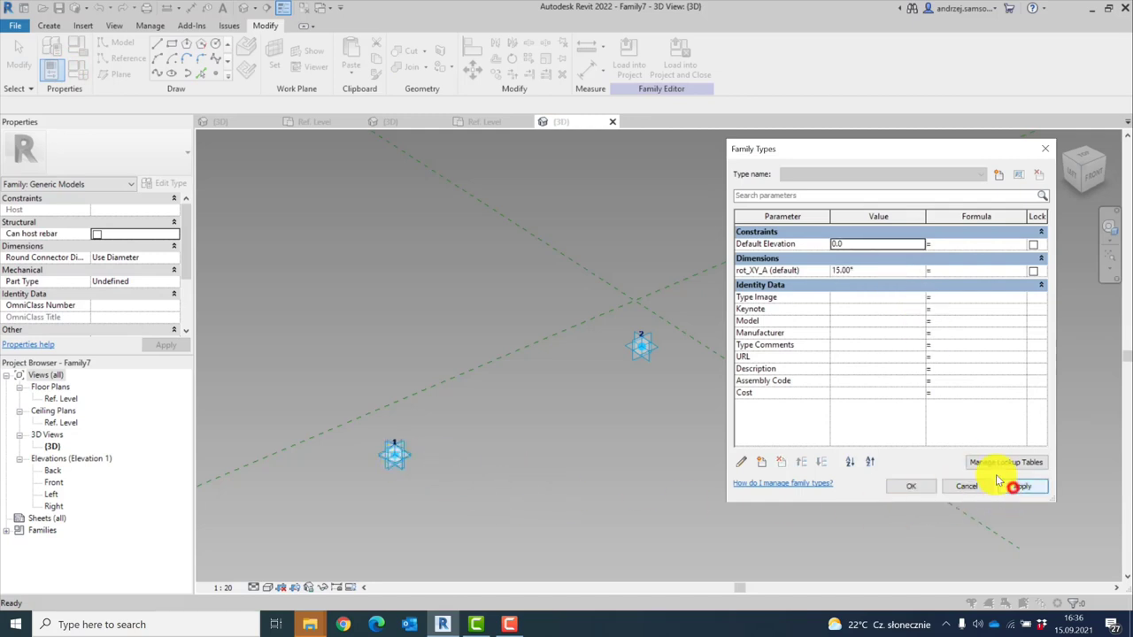
pyautogui.click(901, 275)
pyautogui.write('0')
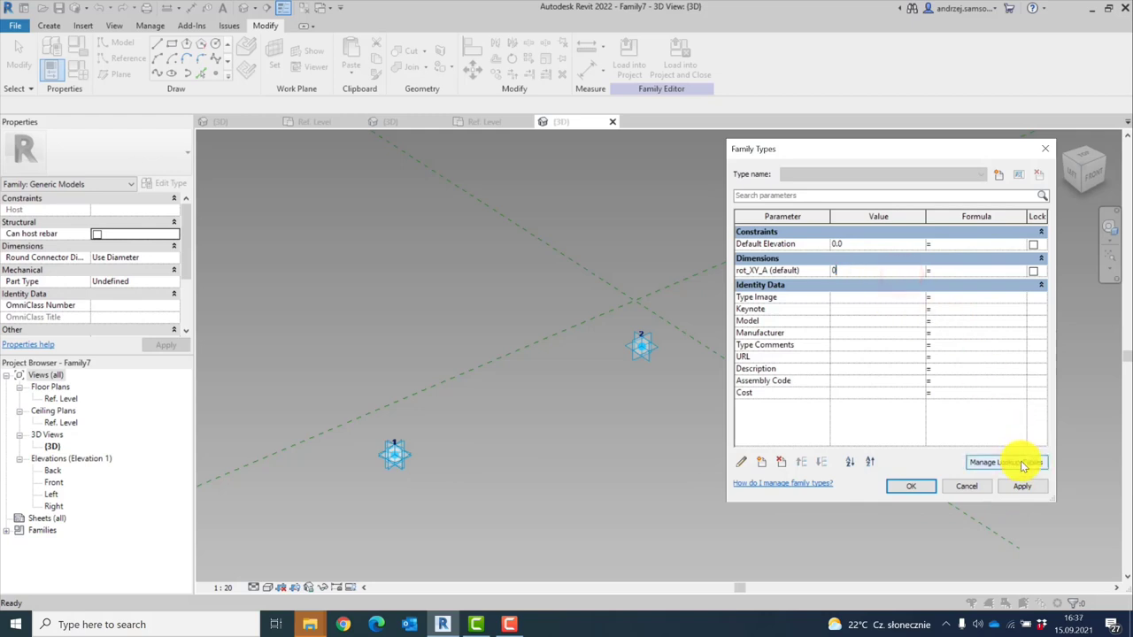
pyautogui.click(1020, 489)
pyautogui.click(912, 486)
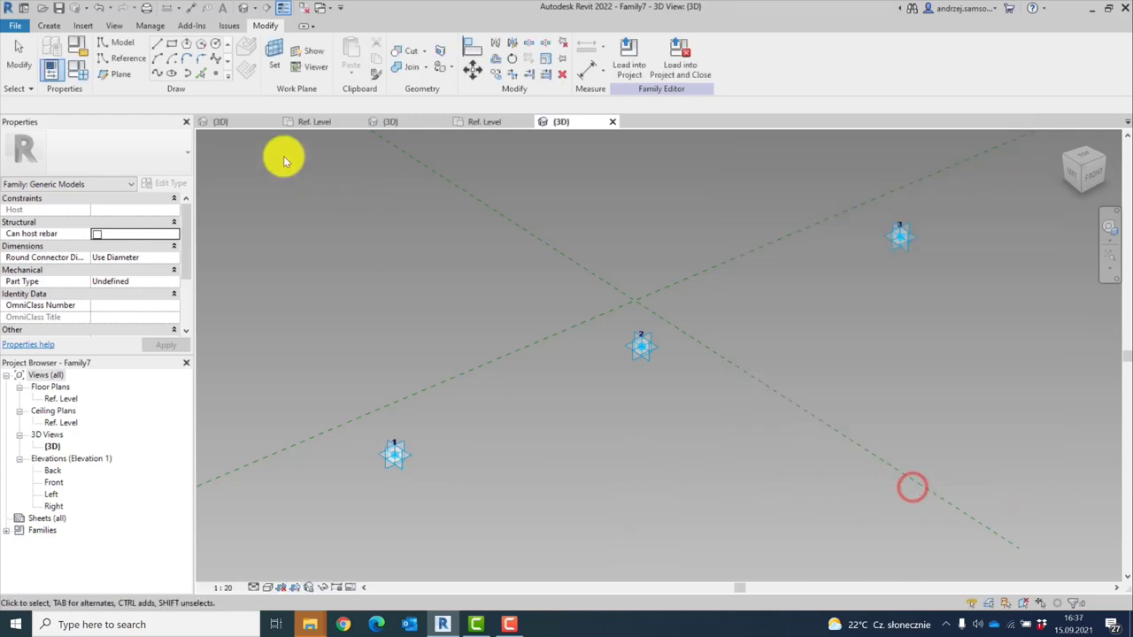
# Set the horizontal plane of adaptive point 2 as the work plane and place a reference point on that adaptive point
pyautogui.click(215, 73)
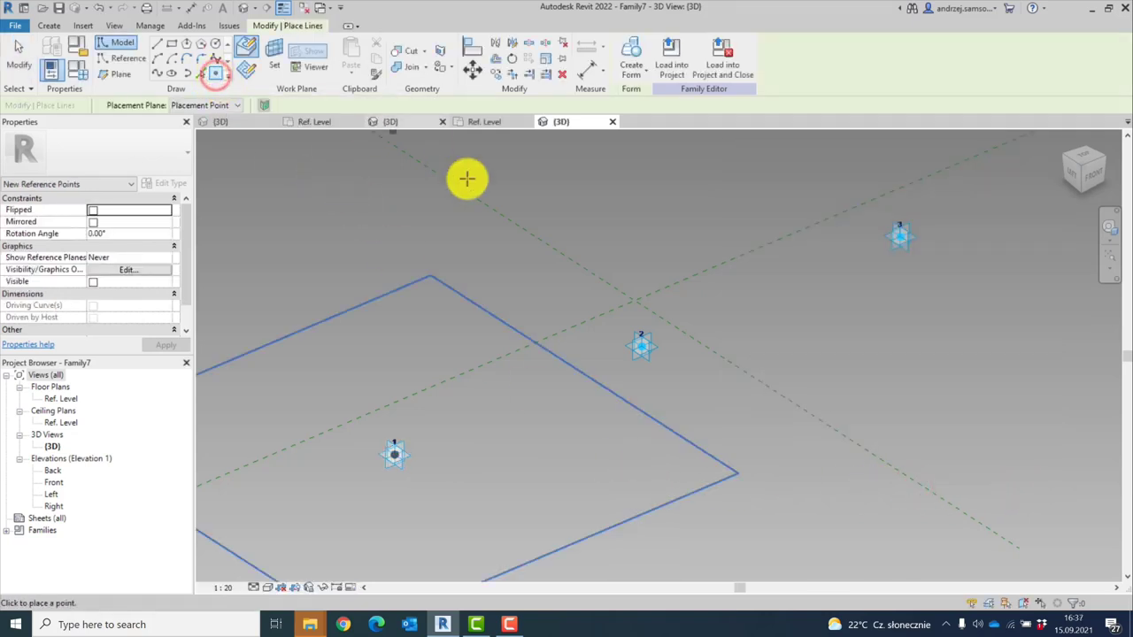
pyautogui.click(638, 345)
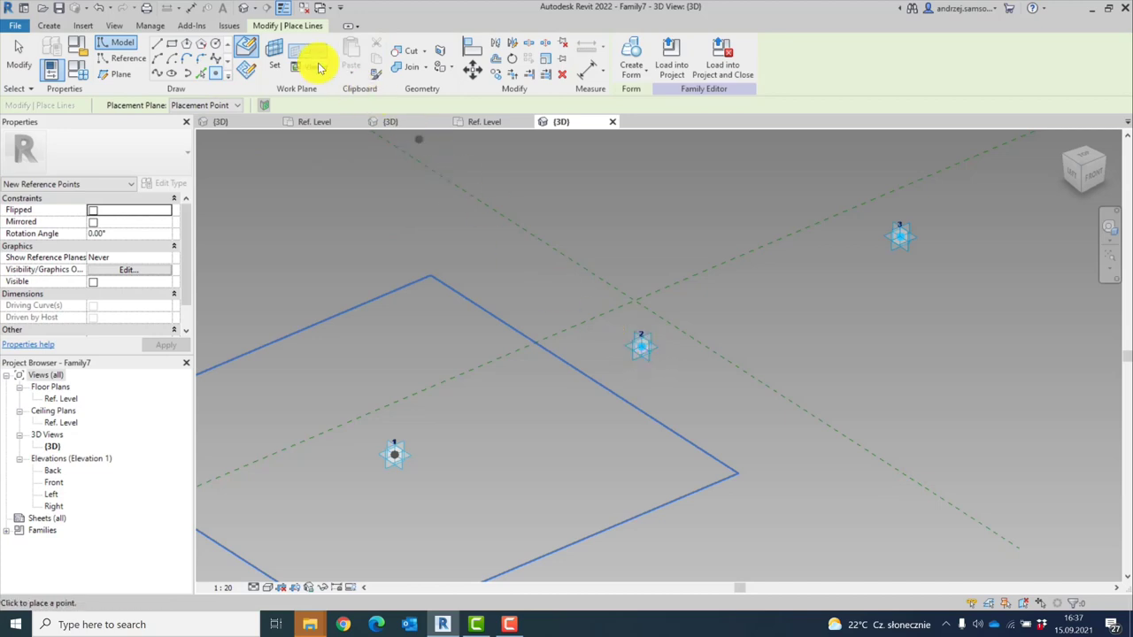
pyautogui.press('Escape')
pyautogui.press('Escape')
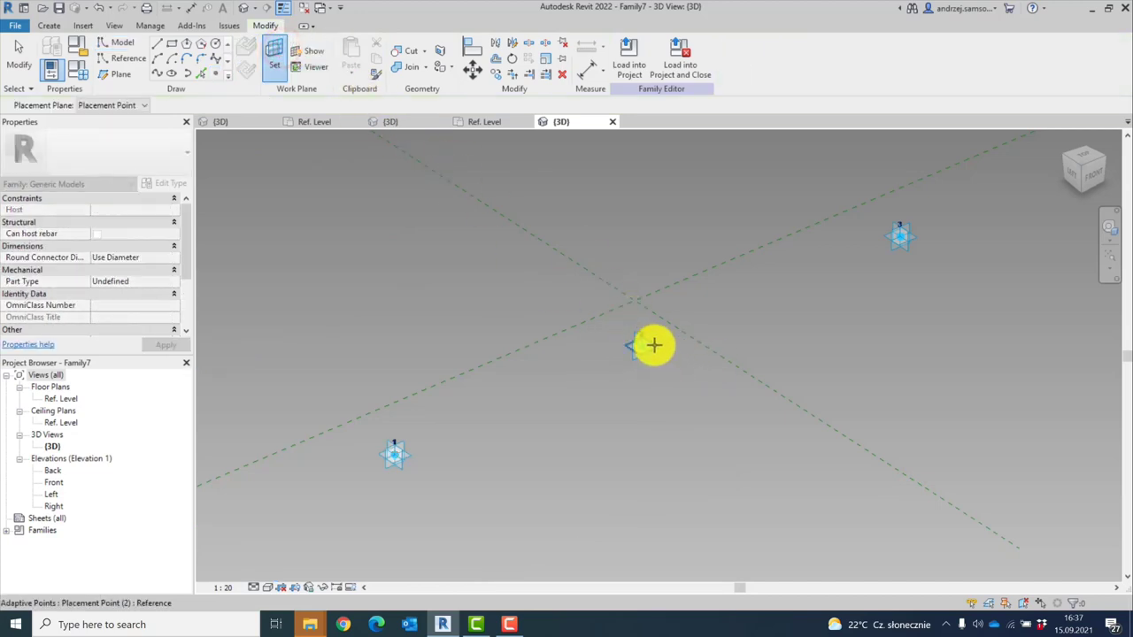
pyautogui.press('Return')
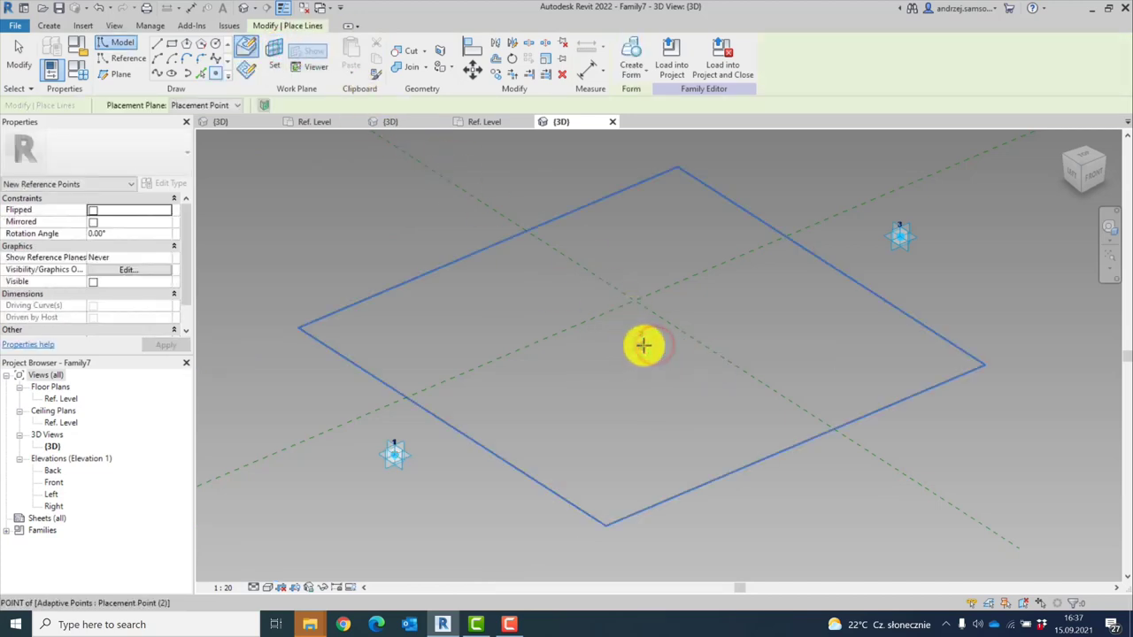
pyautogui.click(642, 345)
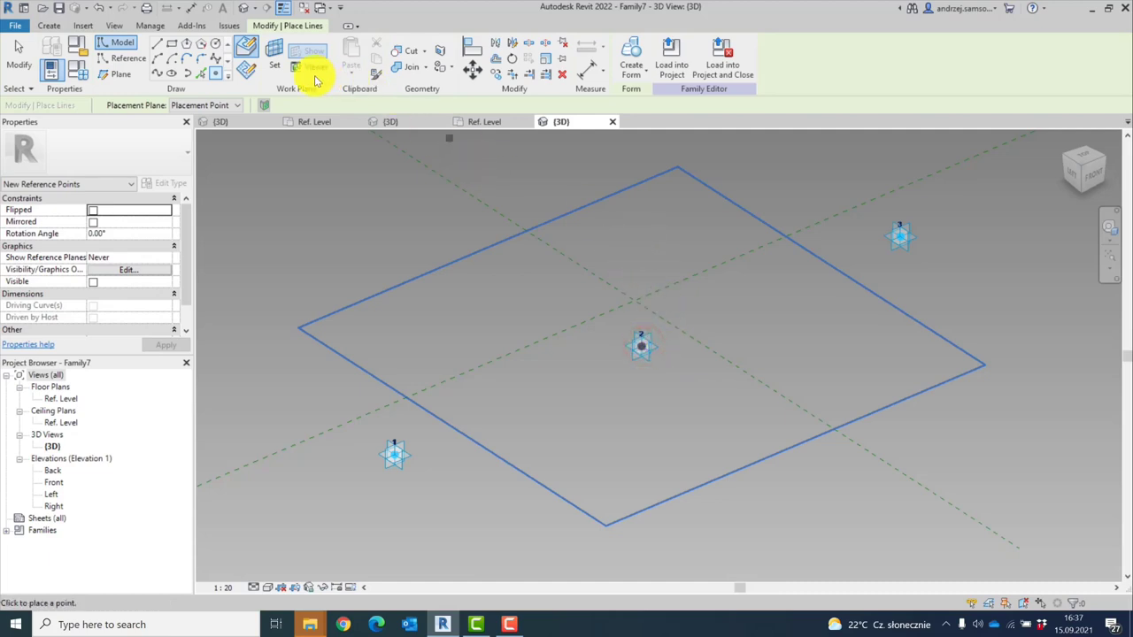
pyautogui.click(658, 341)
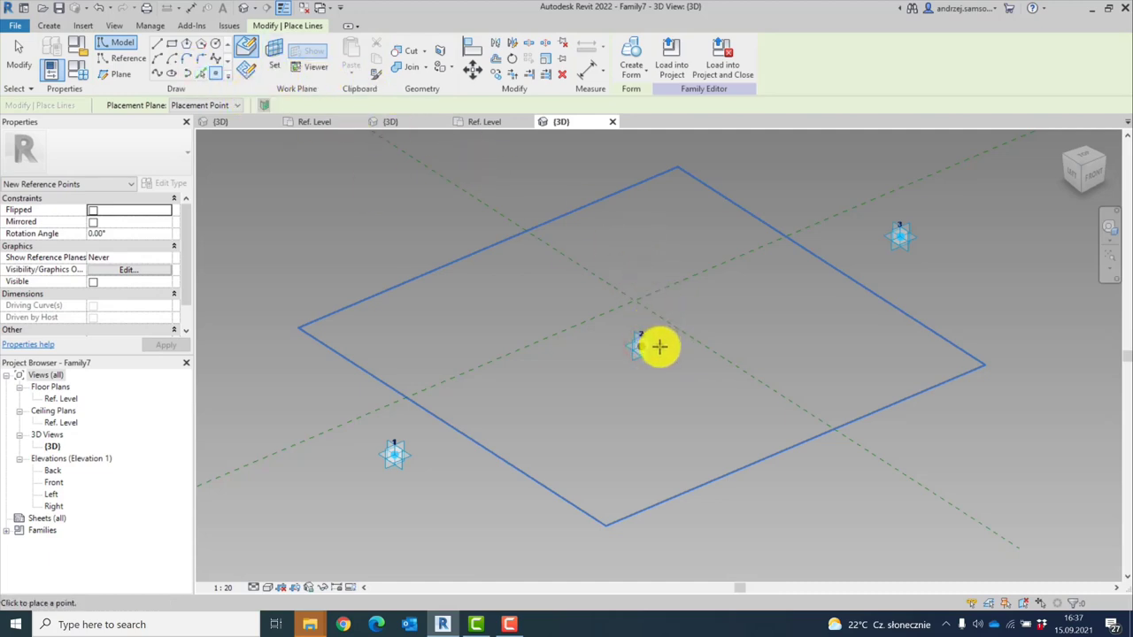
pyautogui.press('Escape')
pyautogui.press('Escape')
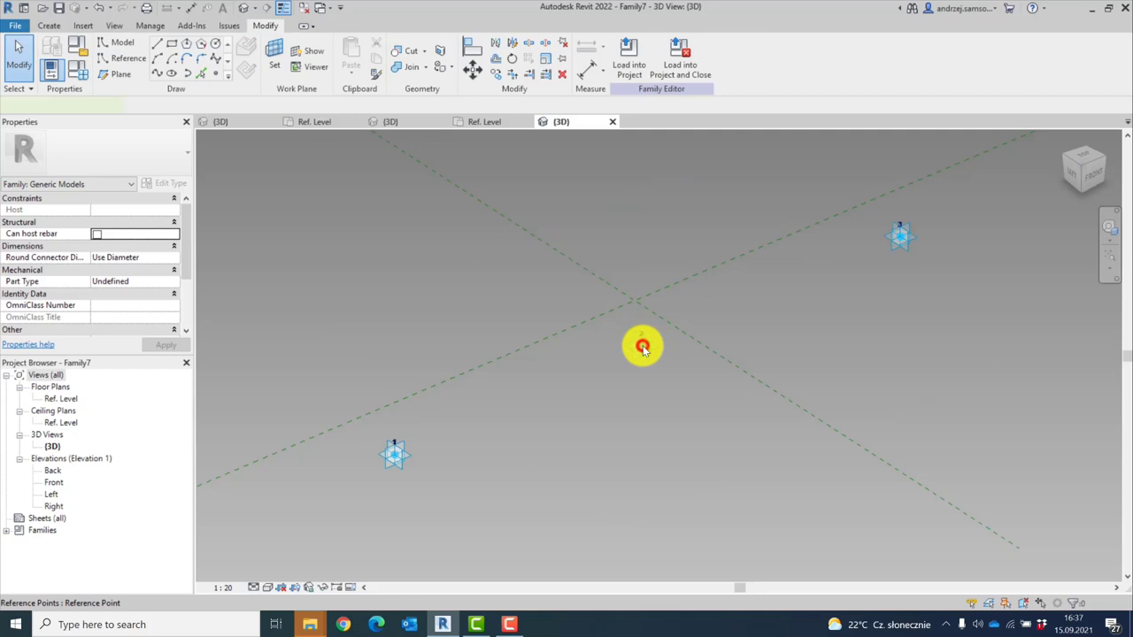
# Set Show Reference Planes to Always for the reference point hosted on adaptive point 2
pyautogui.click(642, 347)
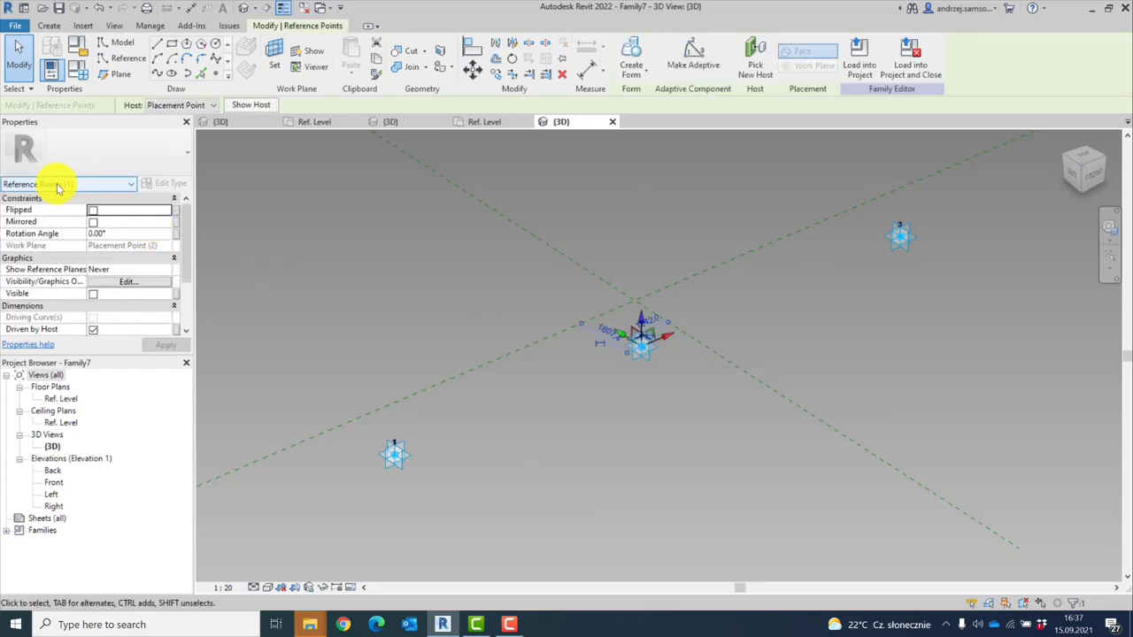
pyautogui.moveTo(188, 249)
pyautogui.mouseDown()
pyautogui.moveTo(189, 298)
pyautogui.moveTo(172, 236)
pyautogui.mouseUp()
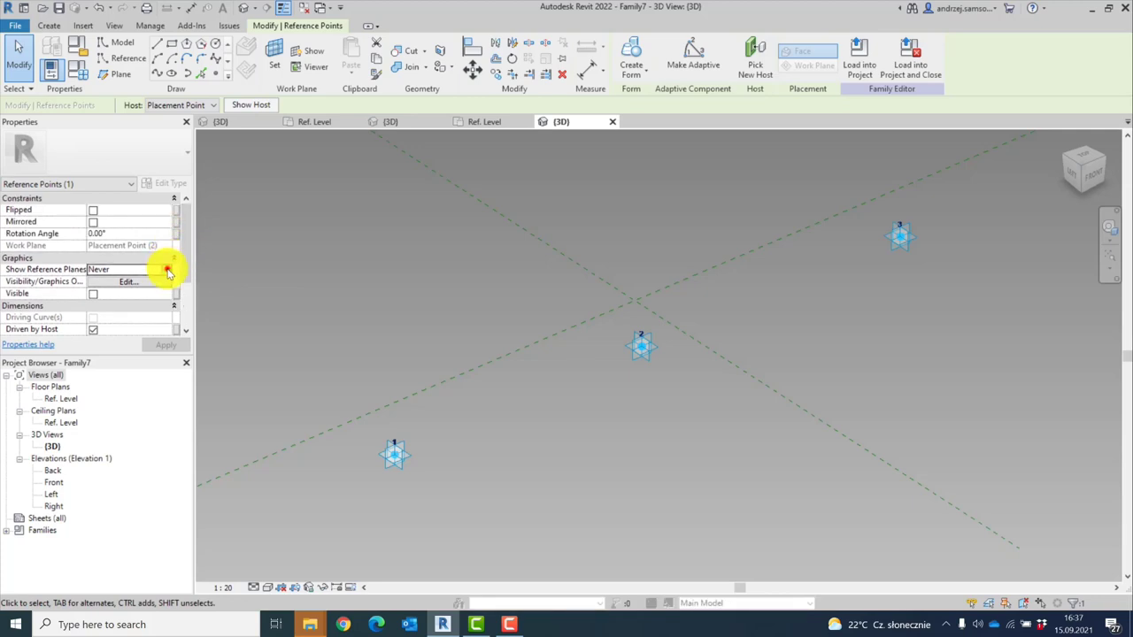
pyautogui.click(167, 269)
pyautogui.click(113, 301)
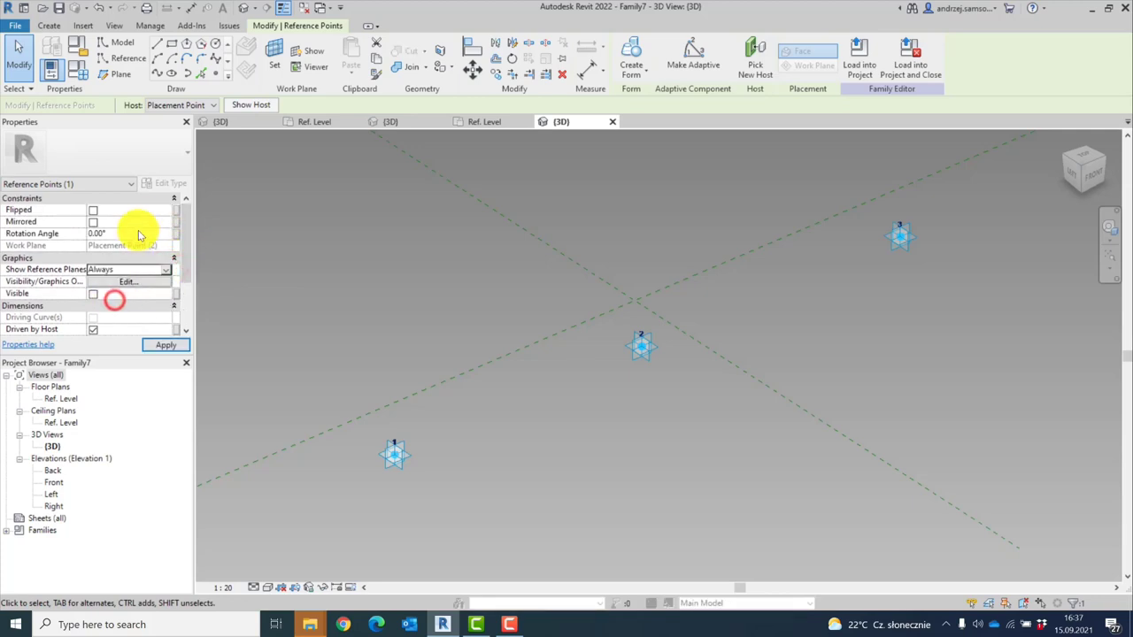
# Associate the rotation angle of the reference point at adaptive point 2 with a new instance parameter named rot_XY_B
pyautogui.click(176, 235)
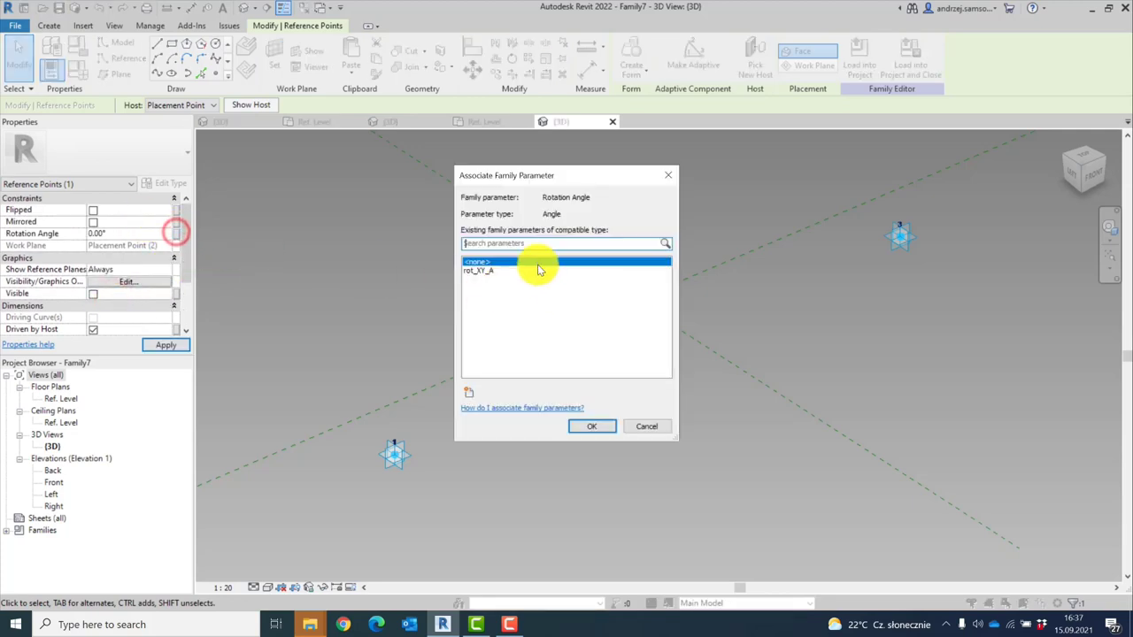
pyautogui.click(469, 392)
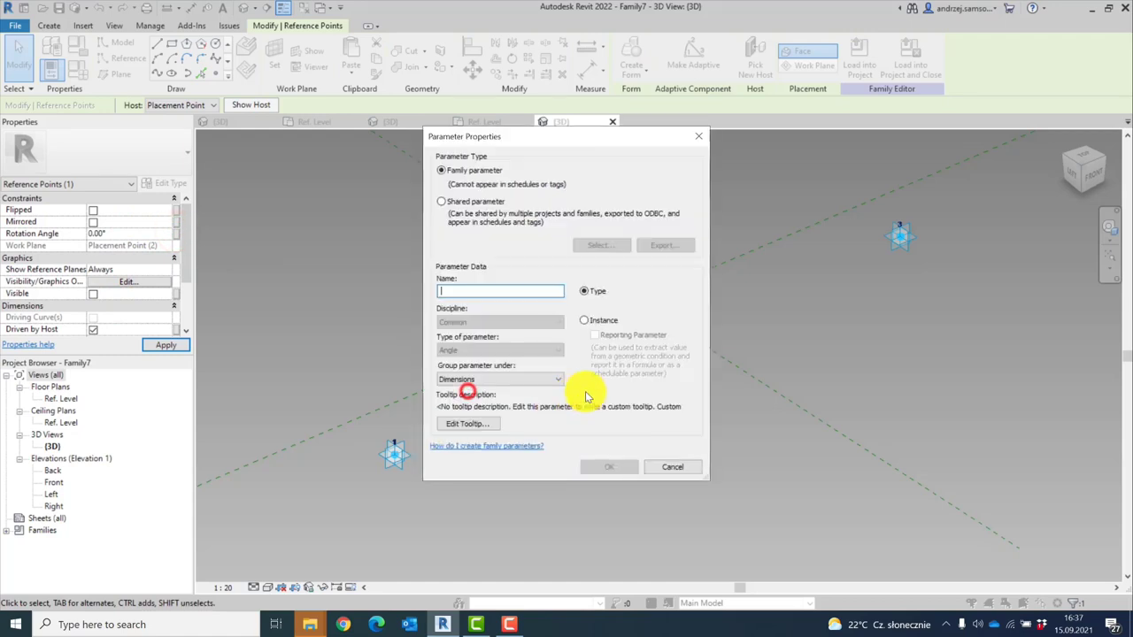
pyautogui.write('rot')
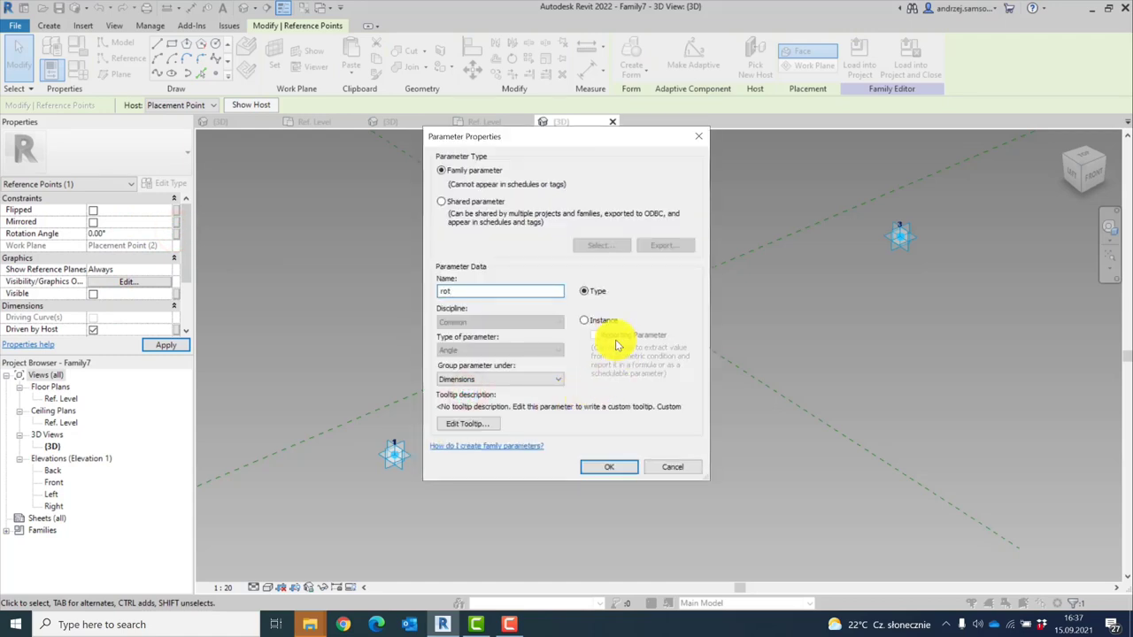
pyautogui.write('_XY_B')
pyautogui.click(595, 319)
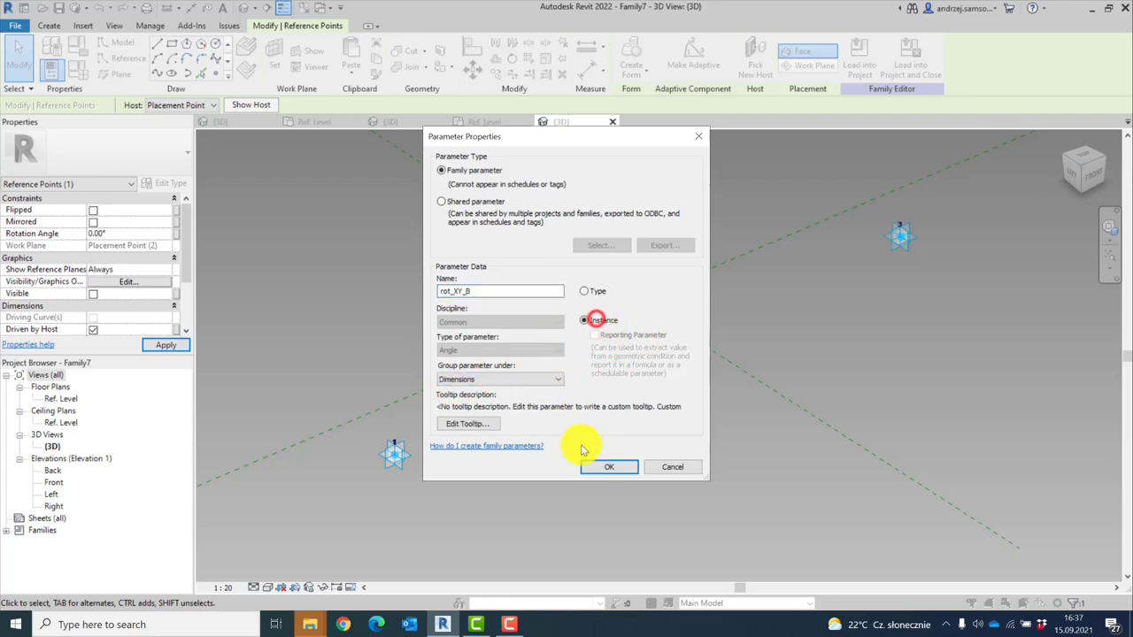
pyautogui.click(607, 465)
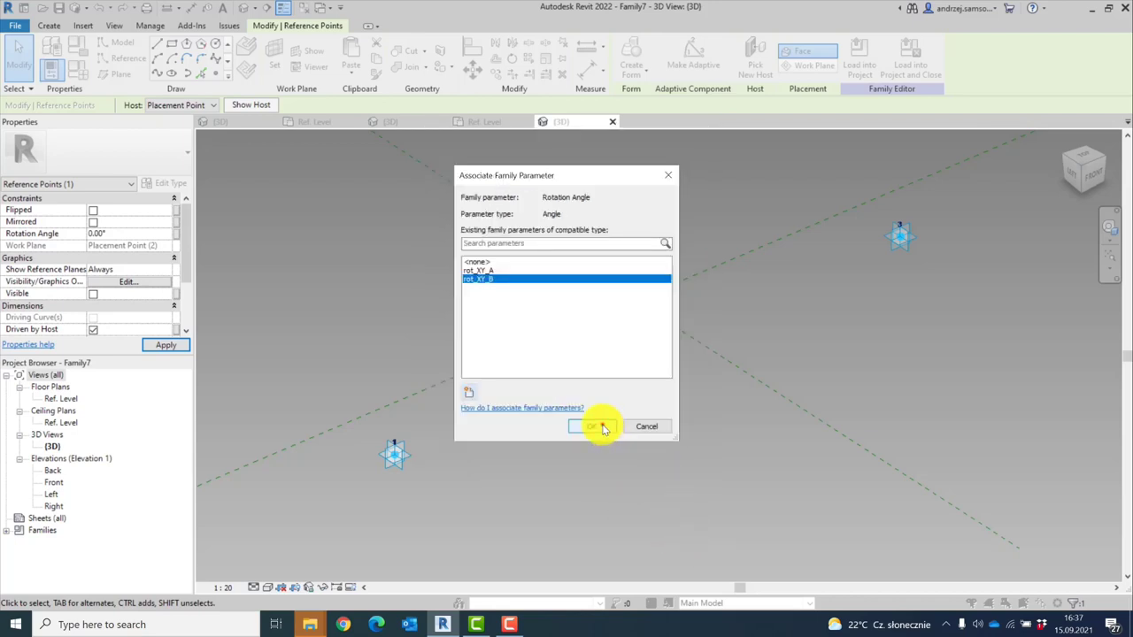
pyautogui.click(601, 428)
# Set the horizontal plane of adaptive point 3 as the work plane and place a reference point on that adaptive point
pyautogui.moveTo(720, 286); pyautogui.dragTo(366, 380, button='middle')
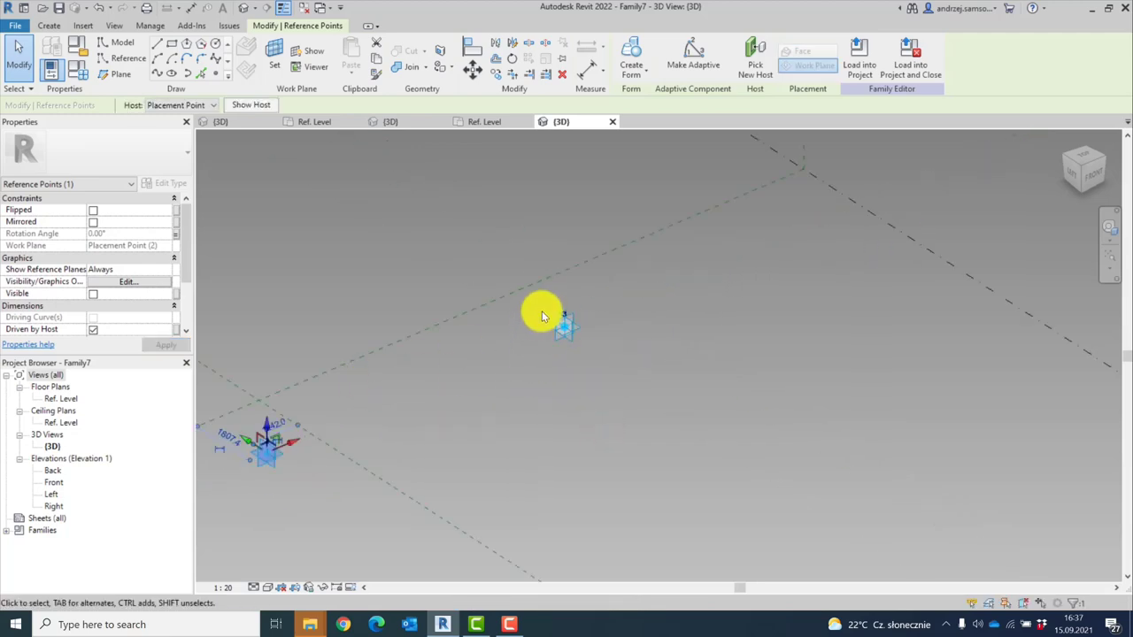
pyautogui.click(216, 72)
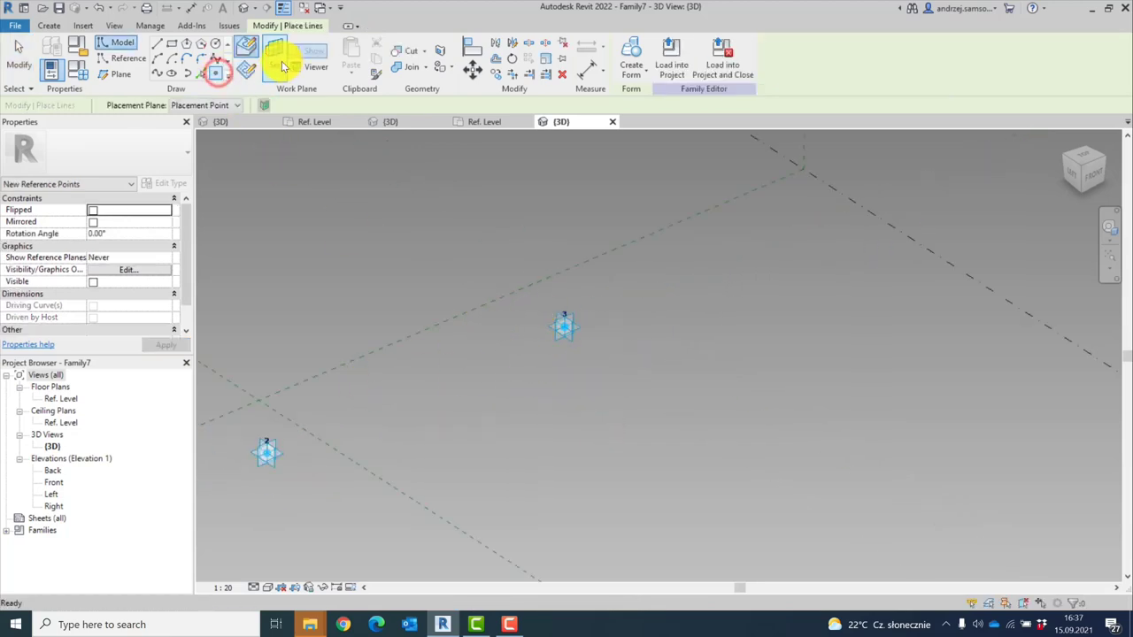
pyautogui.click(282, 66)
pyautogui.click(571, 324)
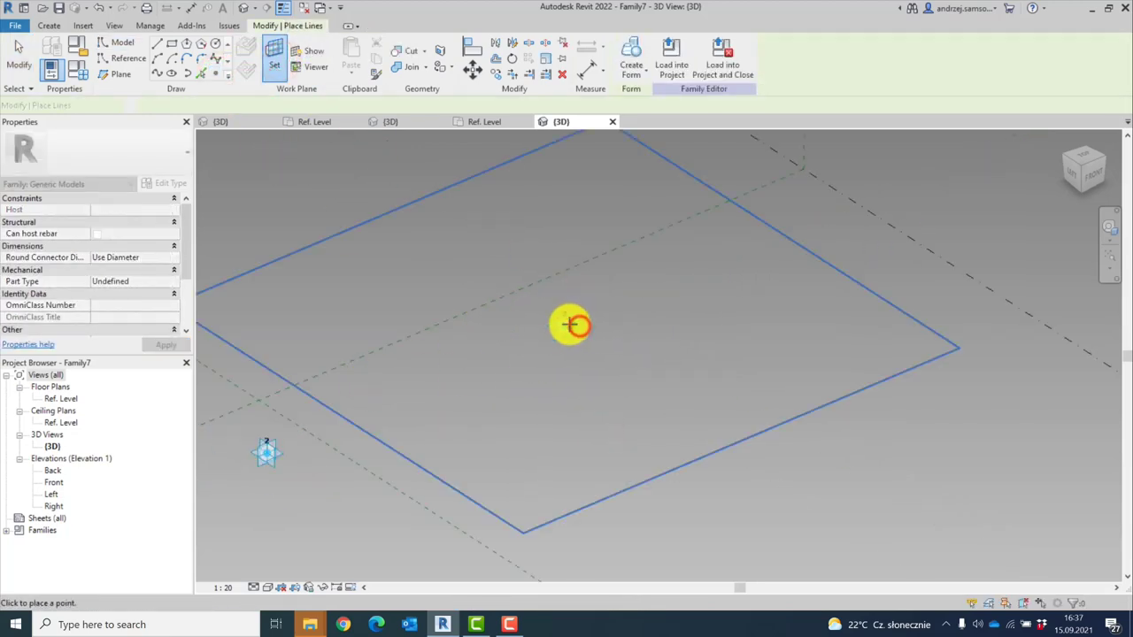
pyautogui.click(564, 326)
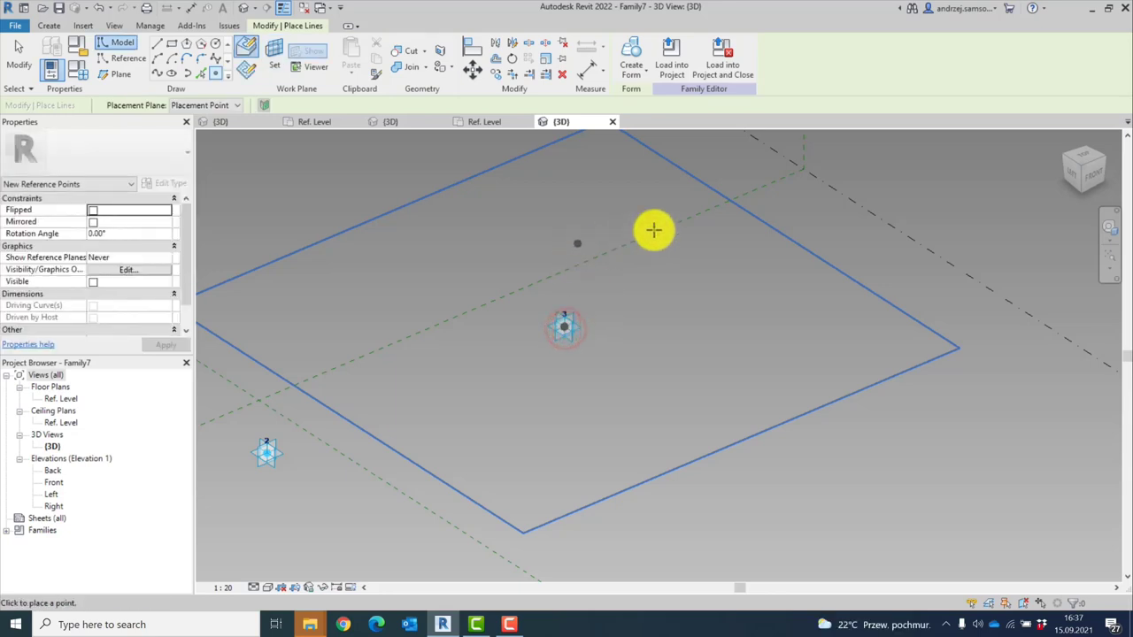
pyautogui.click(18, 51)
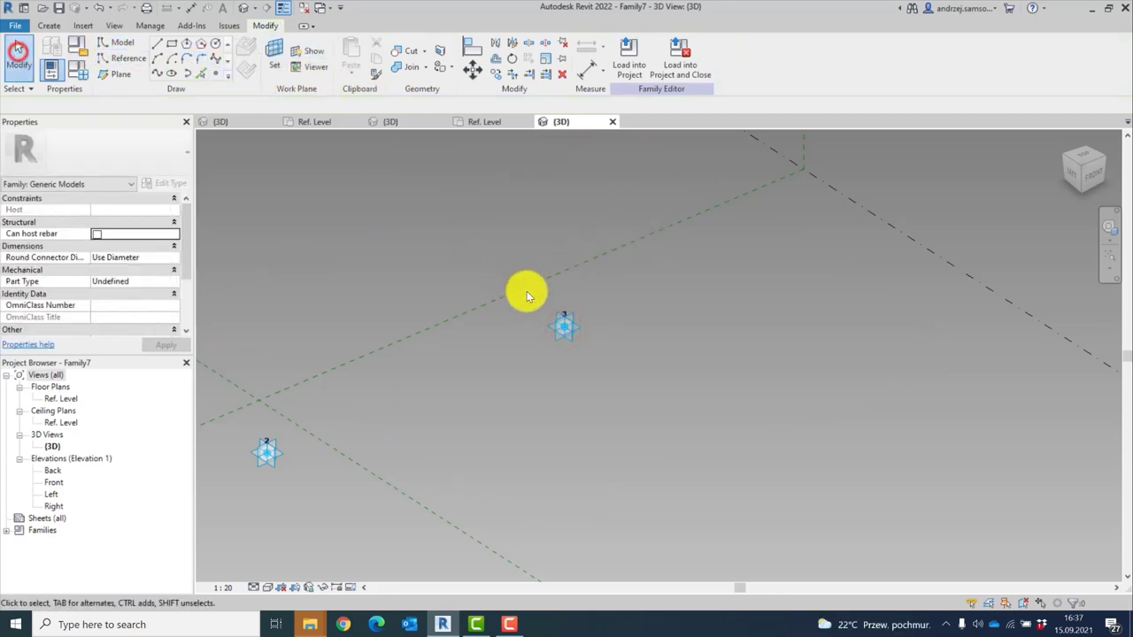
# Set Show Reference Planes to Always for the reference point hosted on adaptive point 3
pyautogui.click(566, 327)
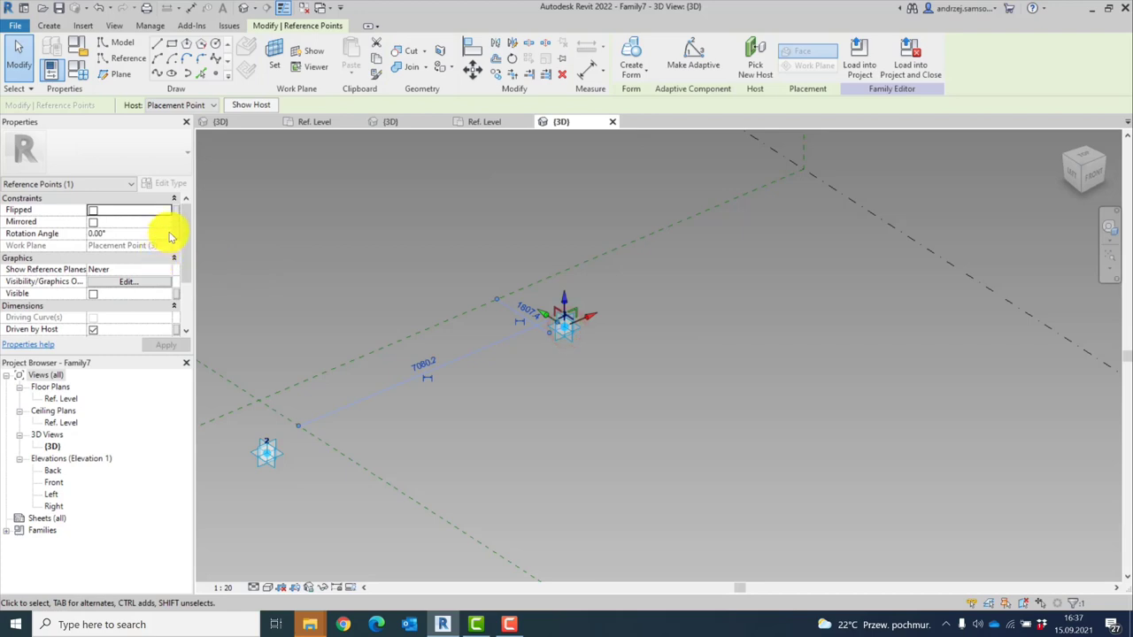
pyautogui.moveTo(181, 239); pyautogui.dragTo(182, 299)
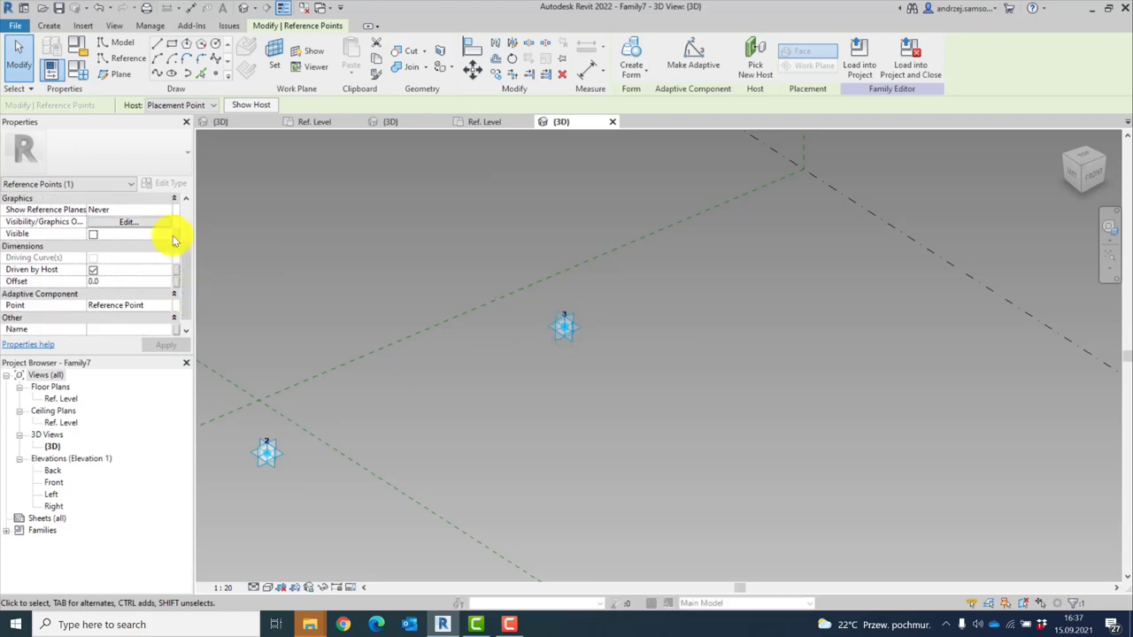
pyautogui.click(167, 210)
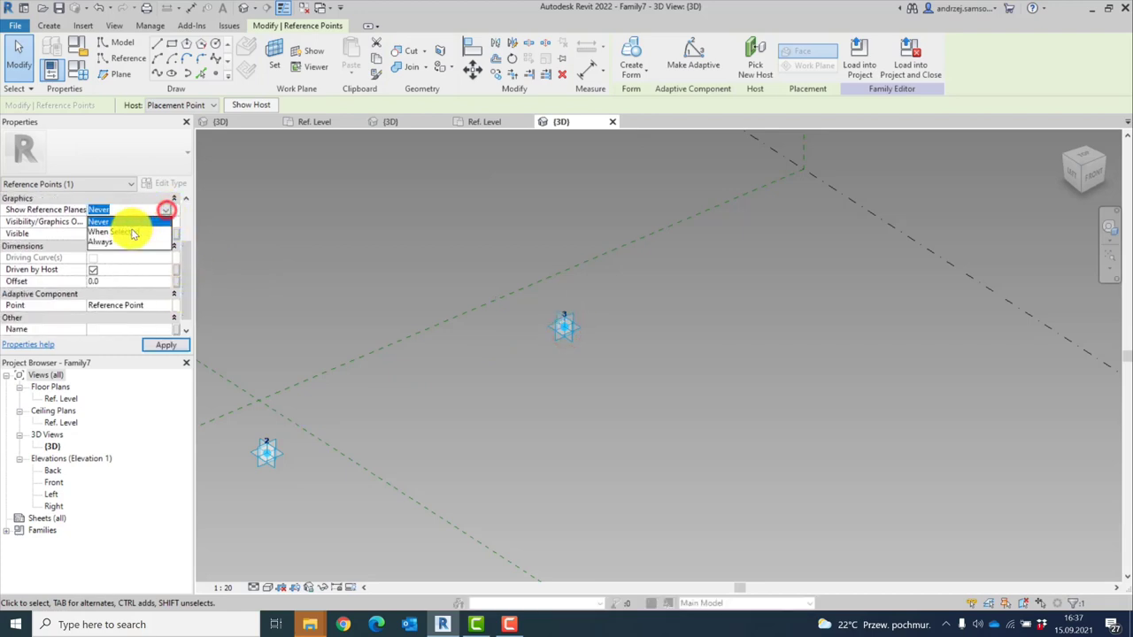
pyautogui.click(114, 242)
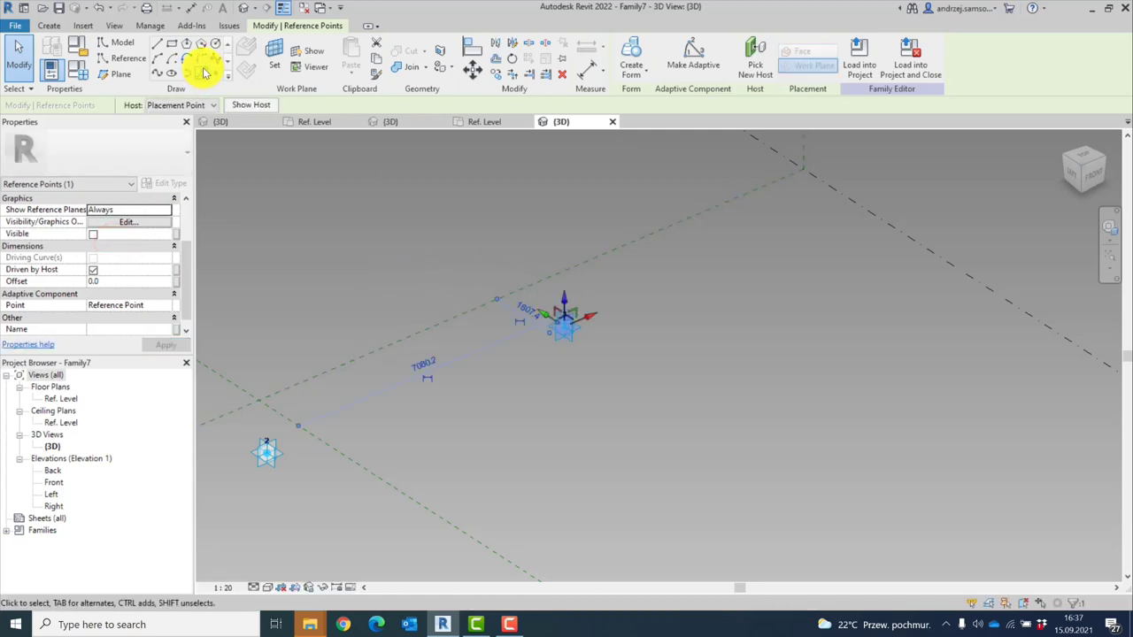
# Associate the rotation angle of the reference point at adaptive point 3 with a new instance parameter named rot_XY_C
pyautogui.click(181, 248)
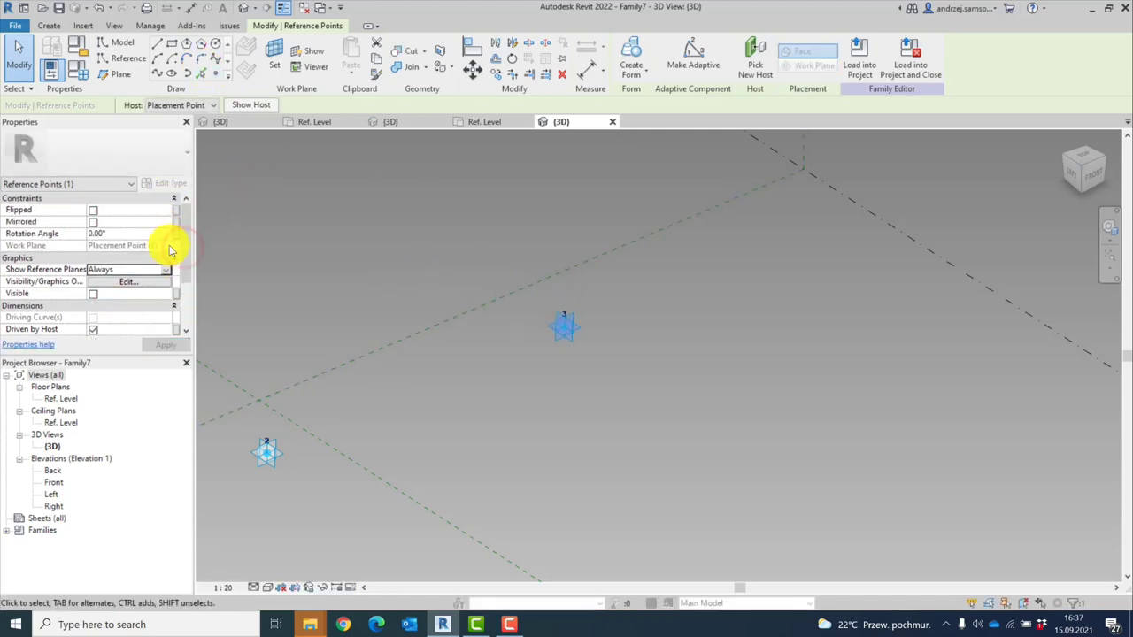
pyautogui.click(175, 235)
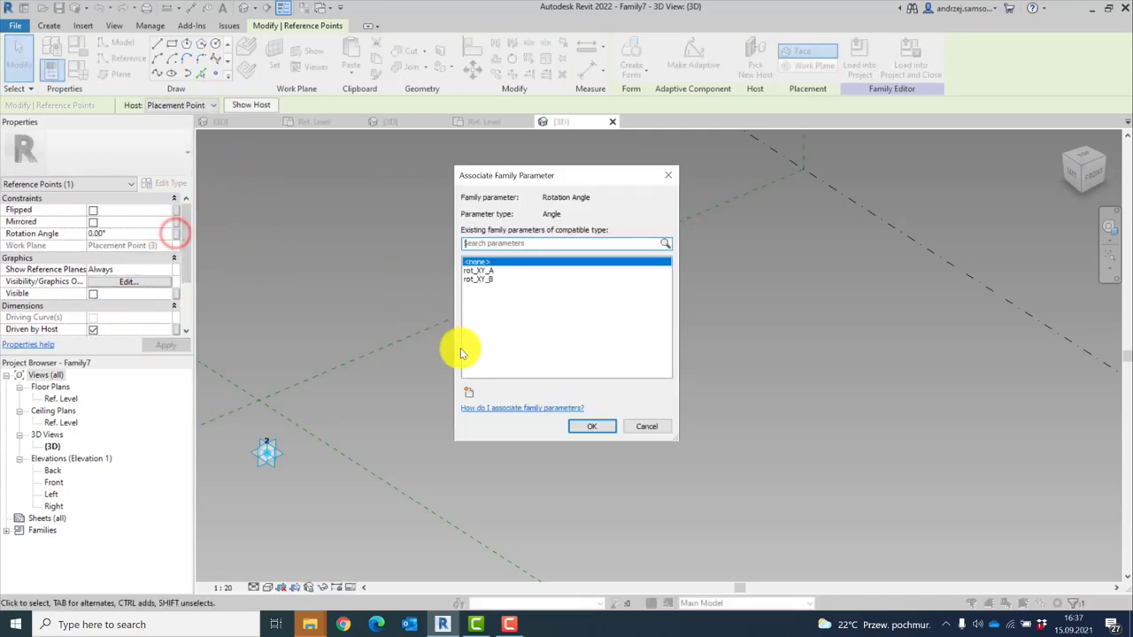
pyautogui.click(473, 390)
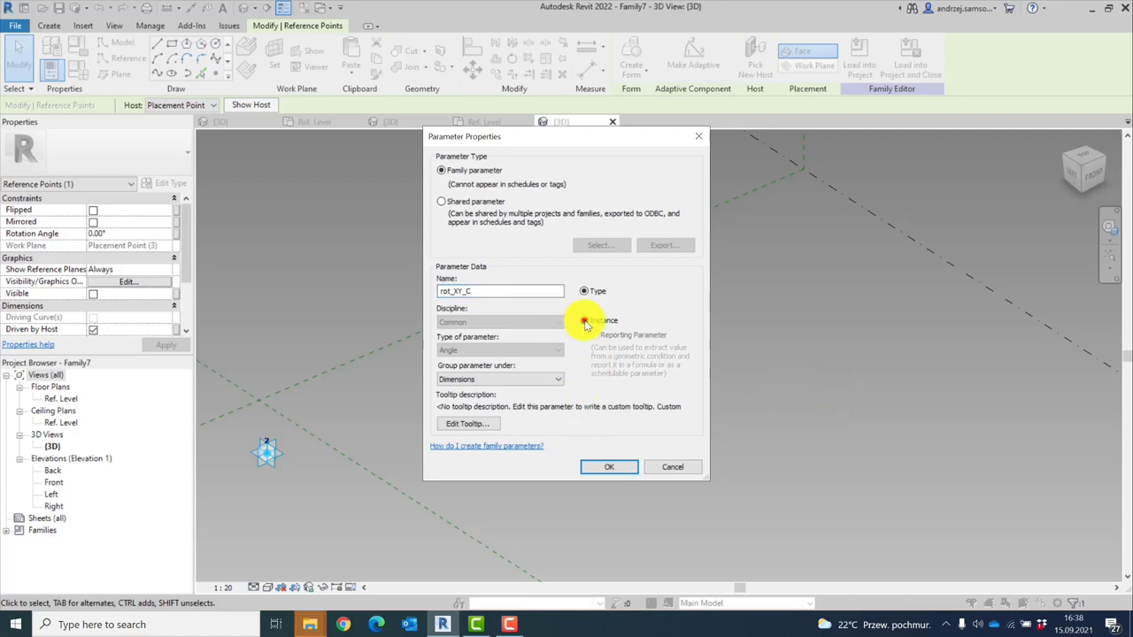
pyautogui.click(584, 321)
pyautogui.click(599, 462)
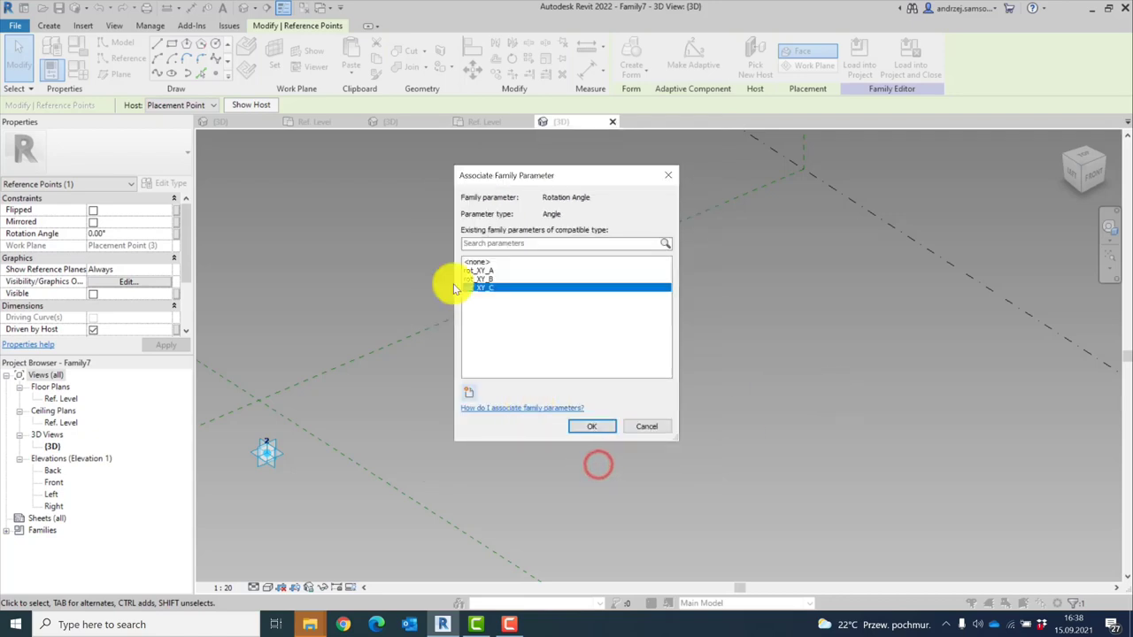
pyautogui.click(591, 426)
pyautogui.click(542, 381)
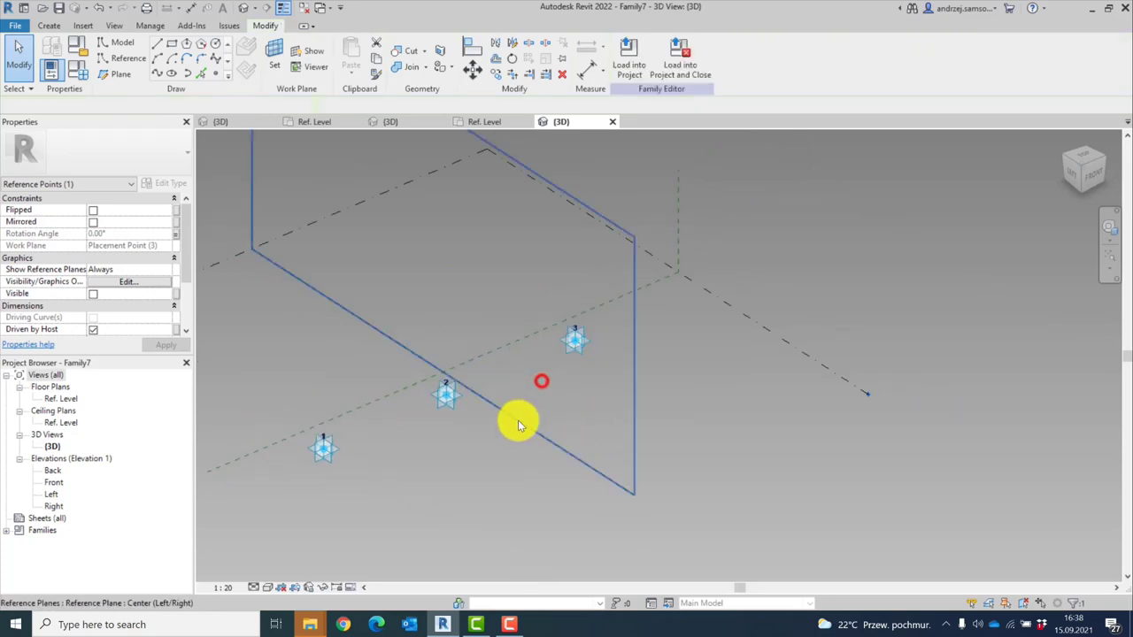
# Filter a selection of all points down to the three adaptive points and temporarily hide them in the 3D view
pyautogui.press('z')
pyautogui.press('f')
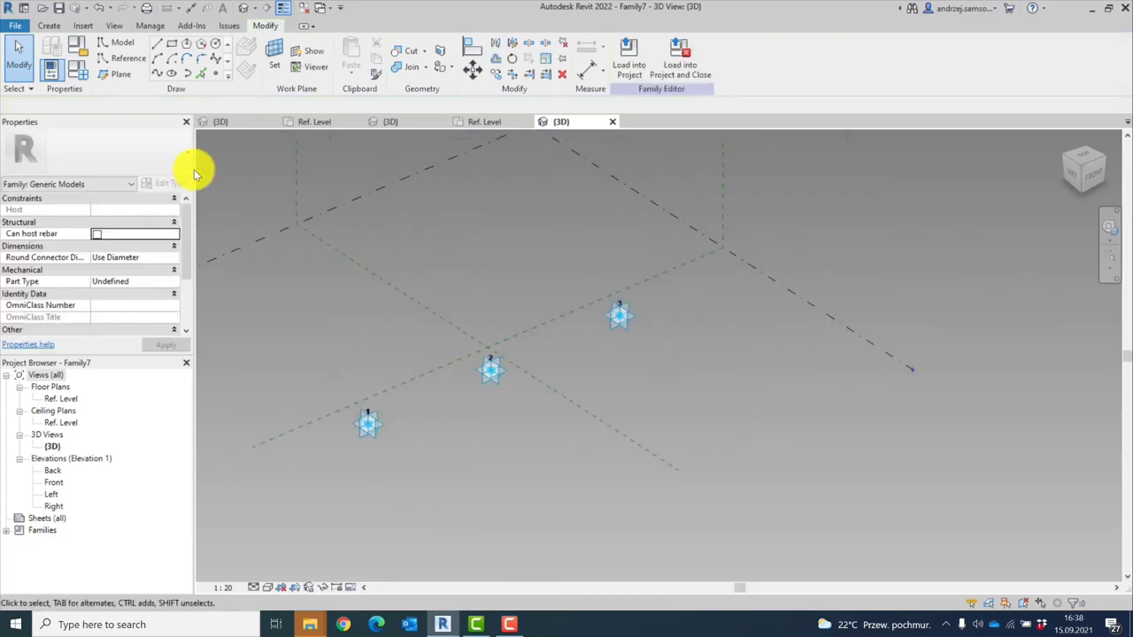
pyautogui.moveTo(260, 193); pyautogui.dragTo(797, 533)
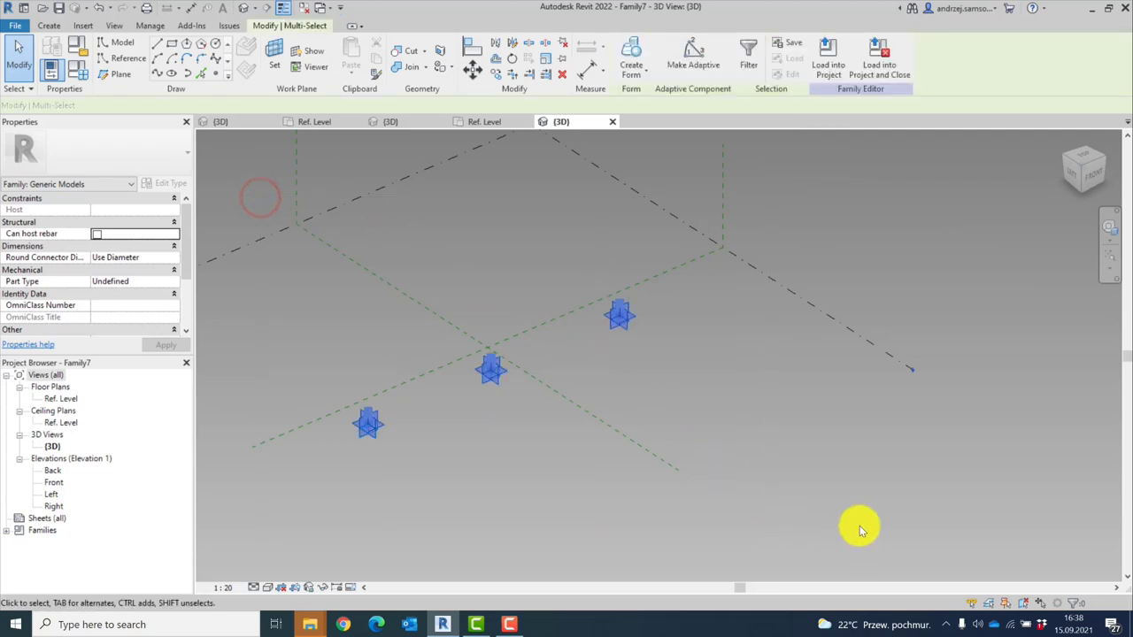
pyautogui.click(1077, 607)
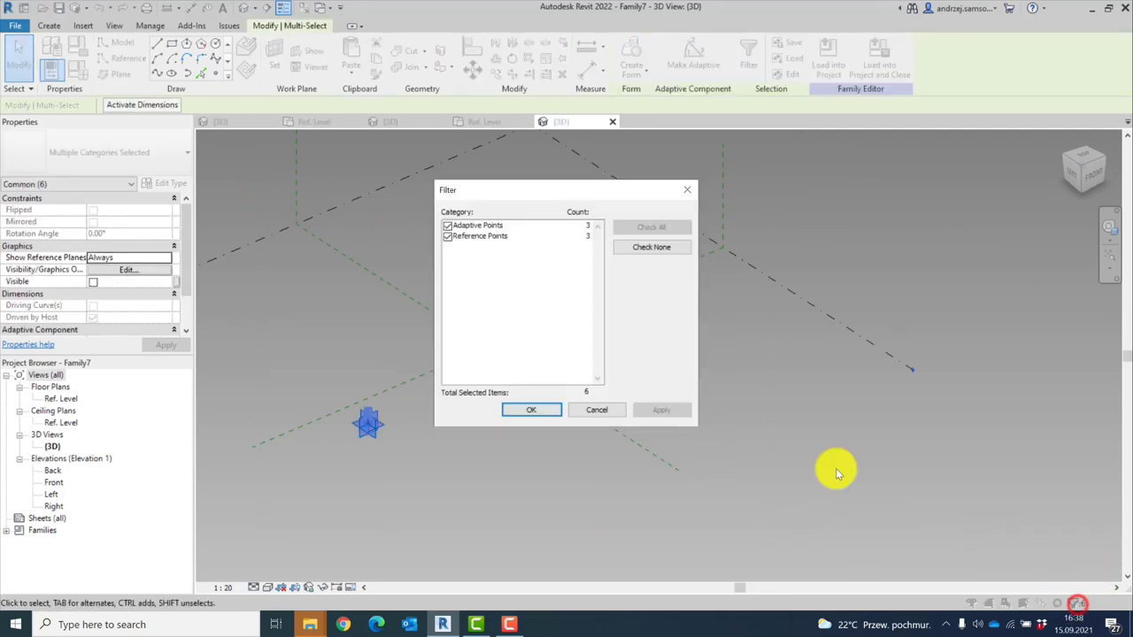
pyautogui.click(448, 236)
pyautogui.click(544, 413)
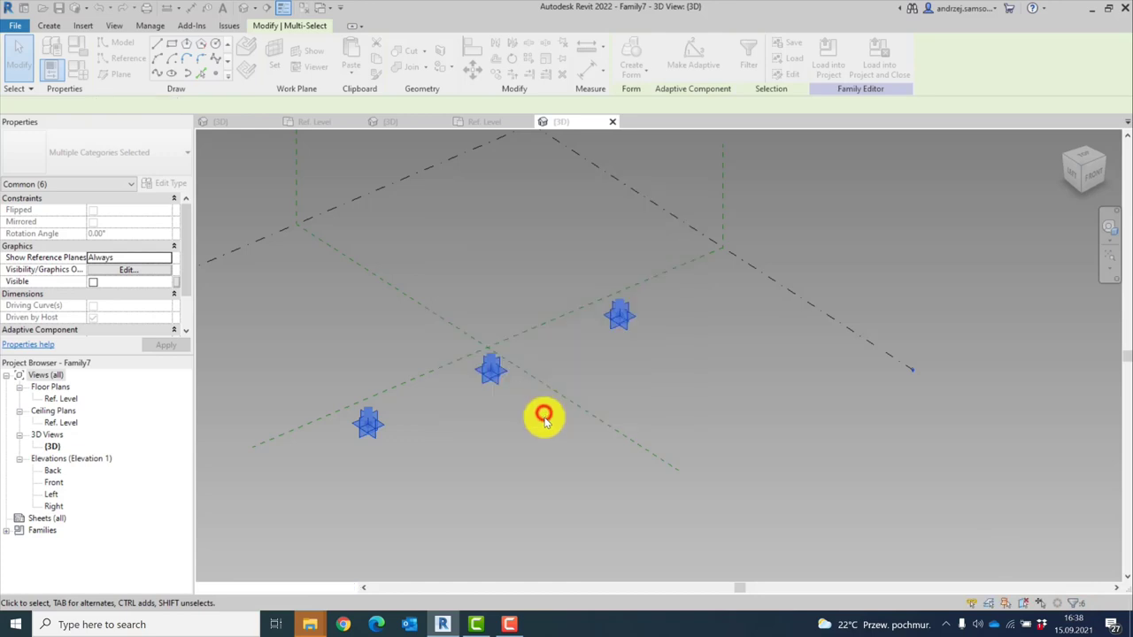
pyautogui.click(323, 588)
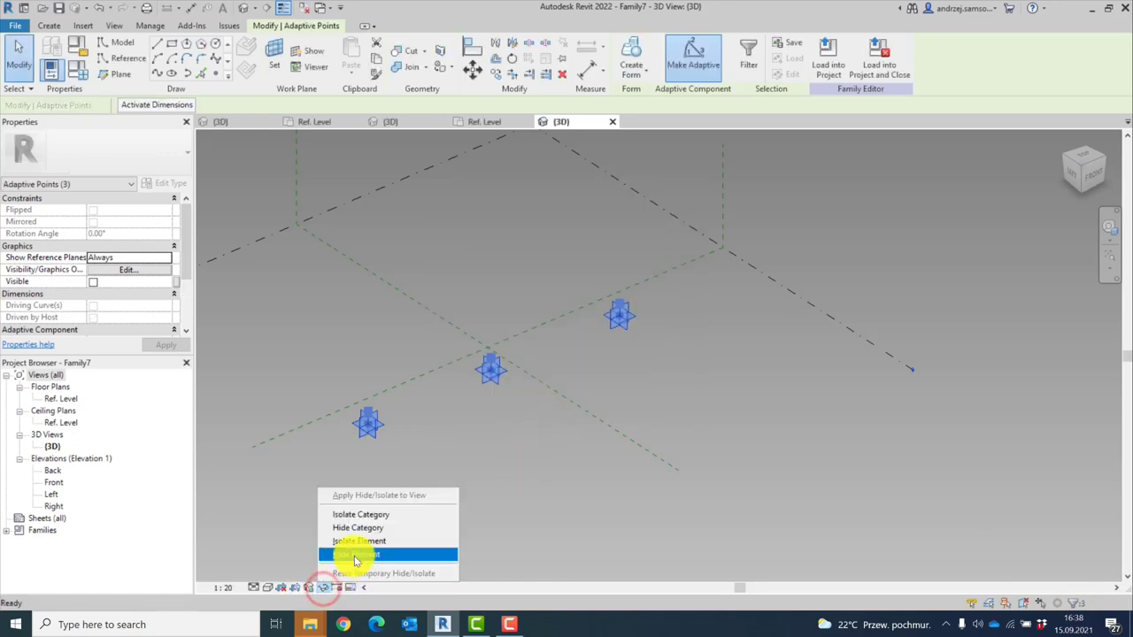
pyautogui.click(354, 555)
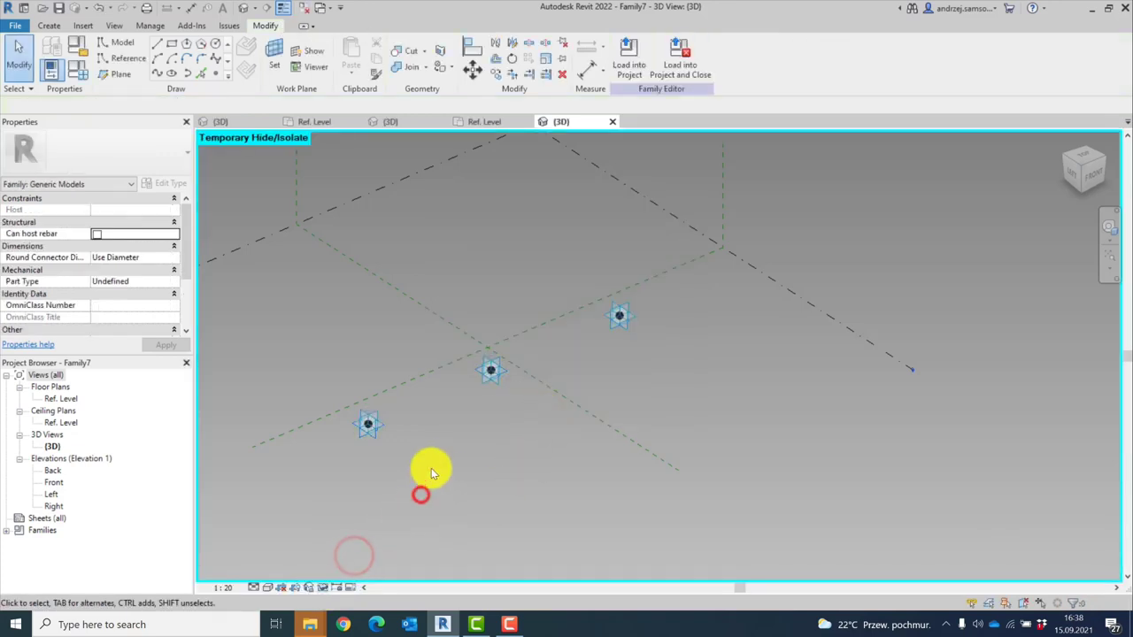
# Set rot_XY_A, rot_XY_B and rot_XY_C to 15° in the family types and apply the values
pyautogui.click(80, 72)
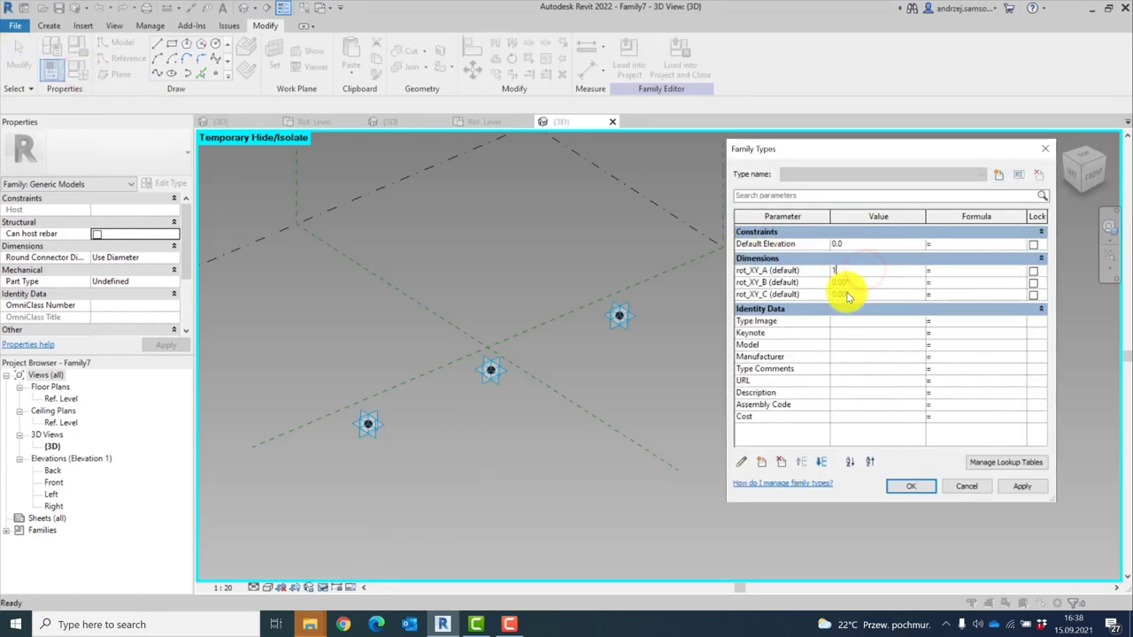
pyautogui.click(860, 295)
pyautogui.write('15')
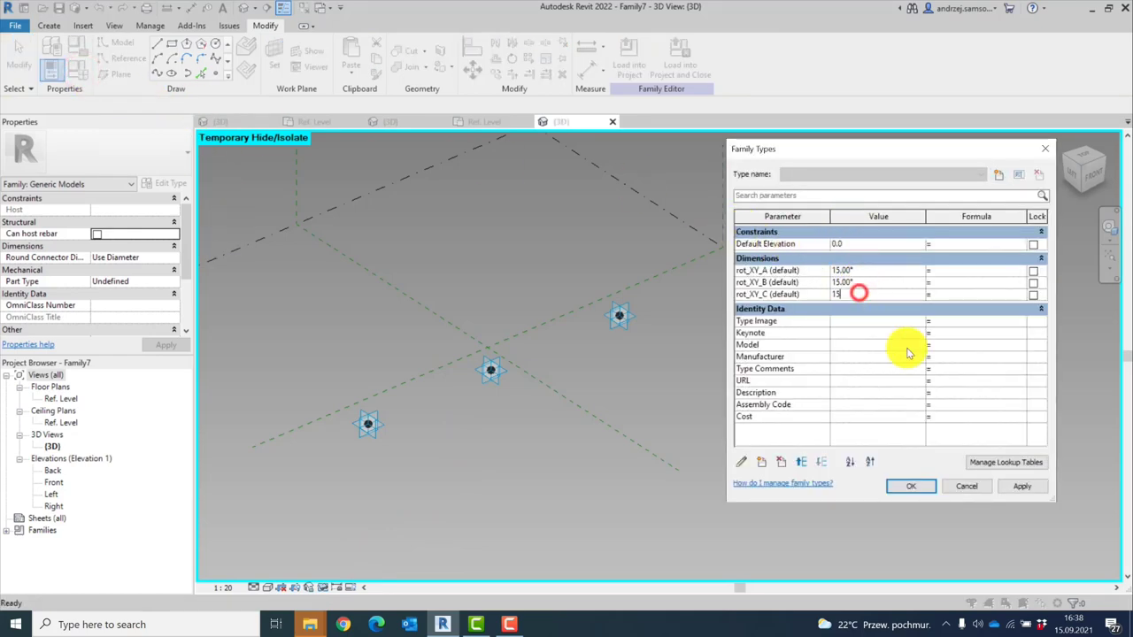
pyautogui.click(1013, 492)
pyautogui.click(1014, 491)
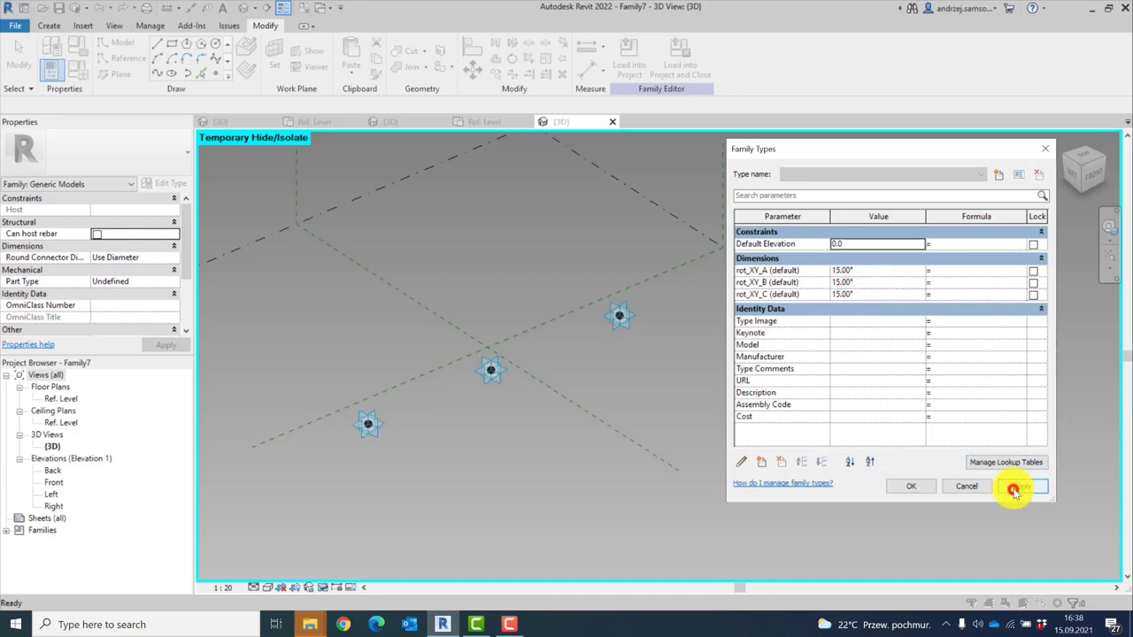
pyautogui.click(911, 486)
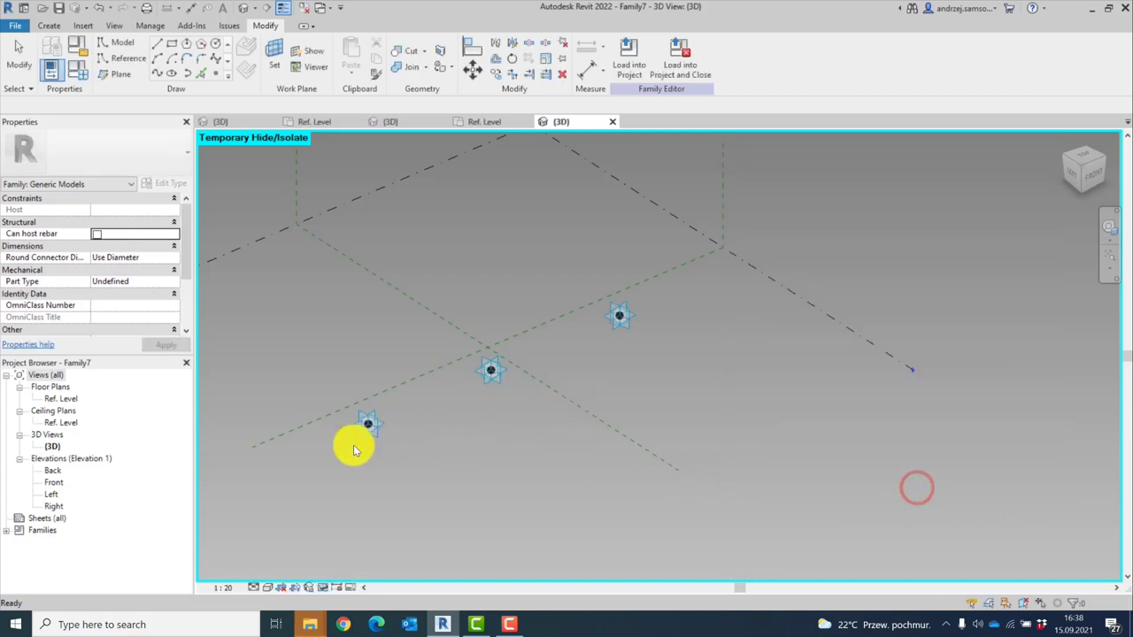
pyautogui.scroll(2, 370, 440)
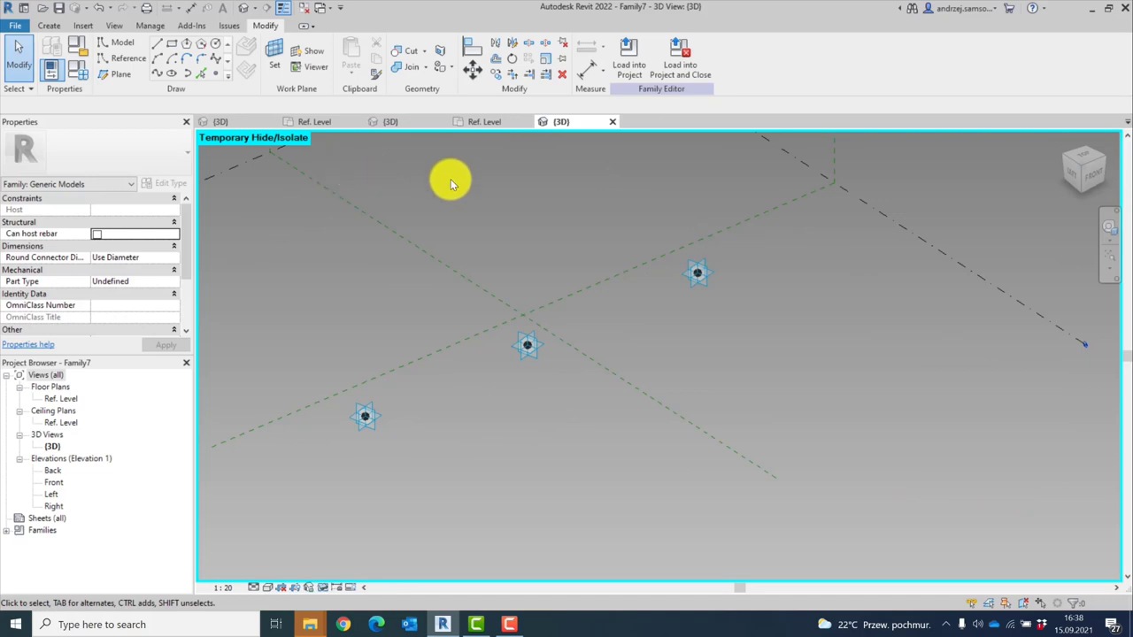
# Save the family as Bridge family in the Bridge modelling with Revit folder
pyautogui.click(14, 26)
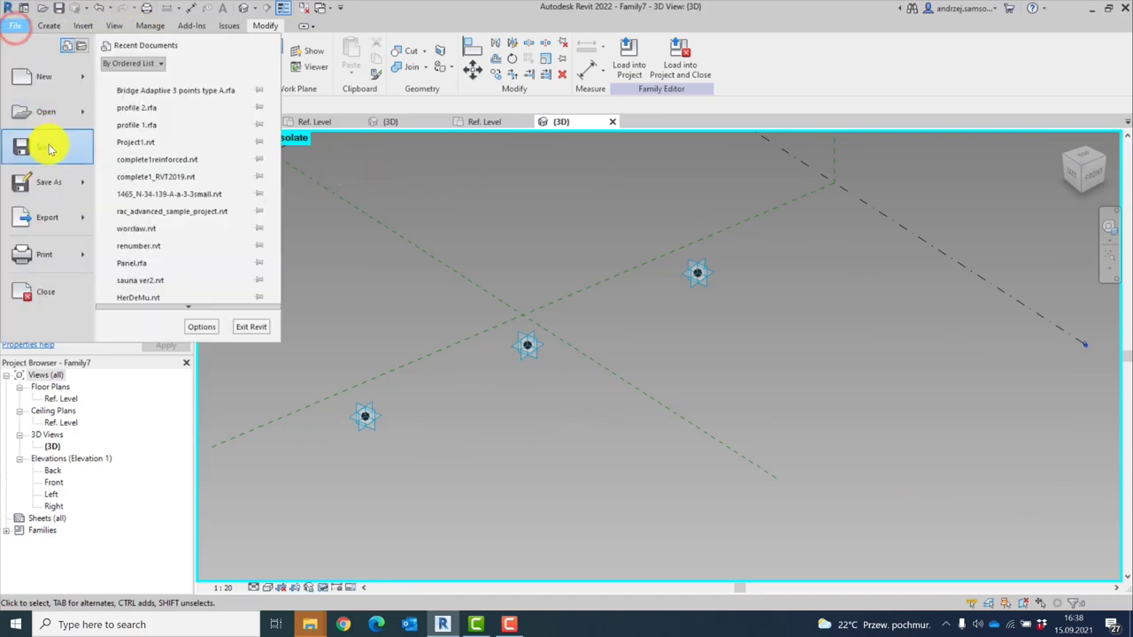
pyautogui.moveTo(43, 181)
pyautogui.click(151, 176)
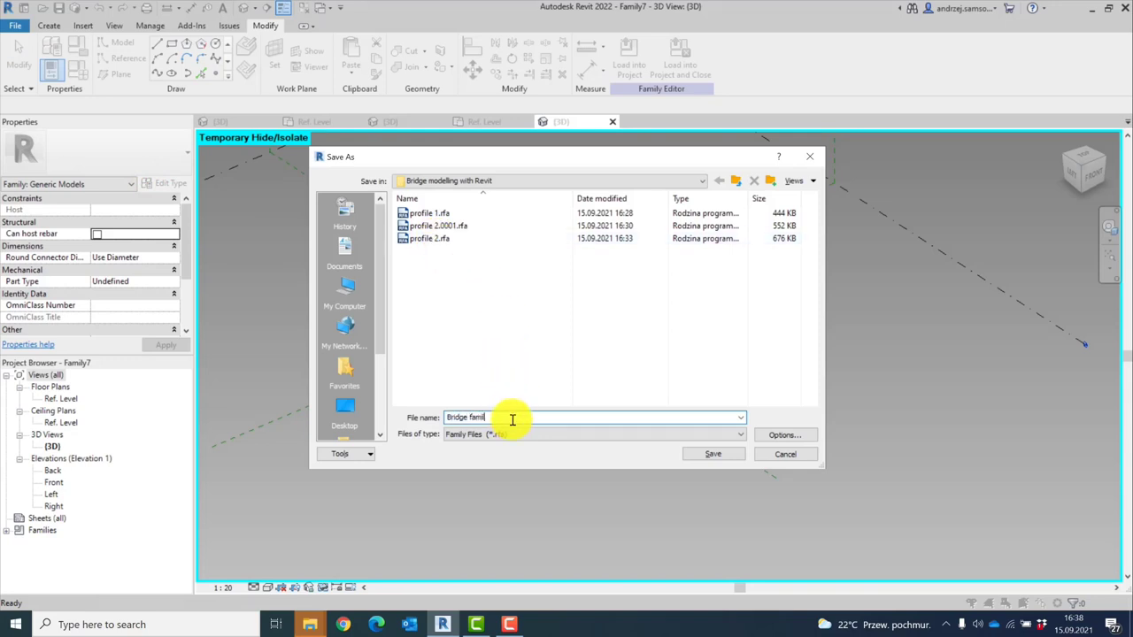
pyautogui.click(712, 454)
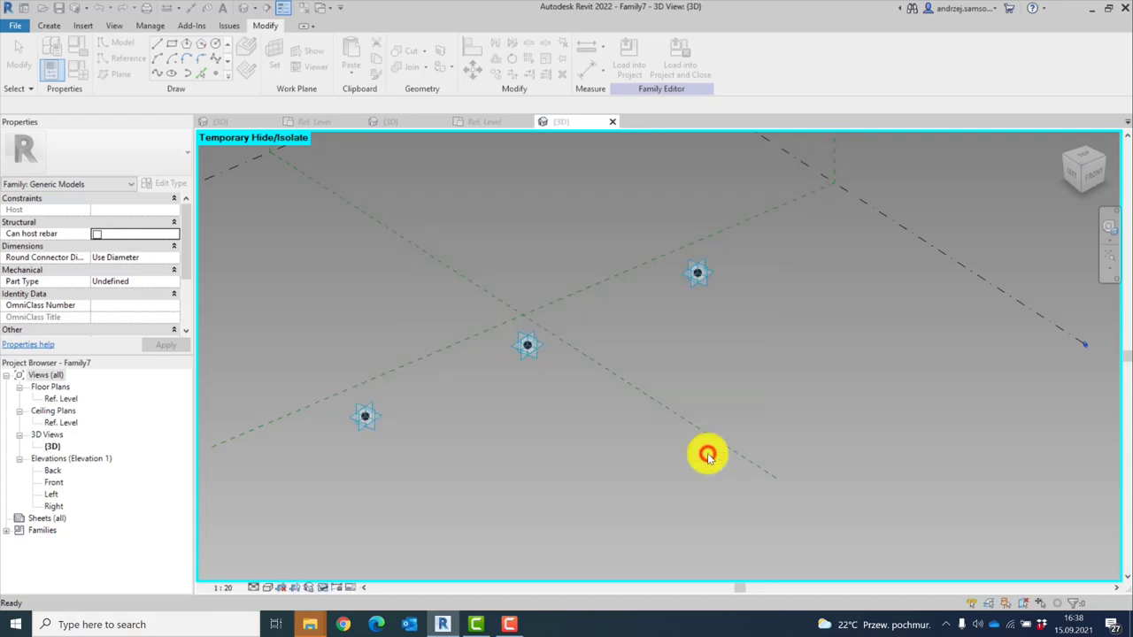
# Switch to the 3D view of profile 2.rfa and load that profile family into Bridge family.rfa
pyautogui.click(490, 122)
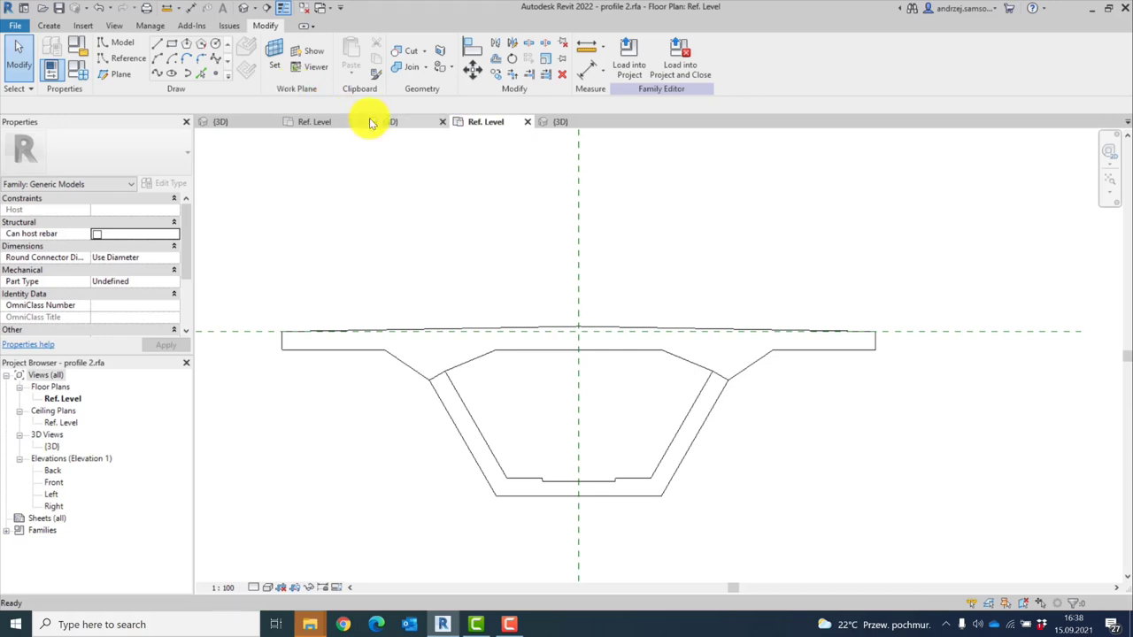
pyautogui.click(371, 122)
pyautogui.keyDown('shift'); pyautogui.moveTo(762, 325); pyautogui.dragTo(681, 58, button='middle'); pyautogui.keyUp('shift')
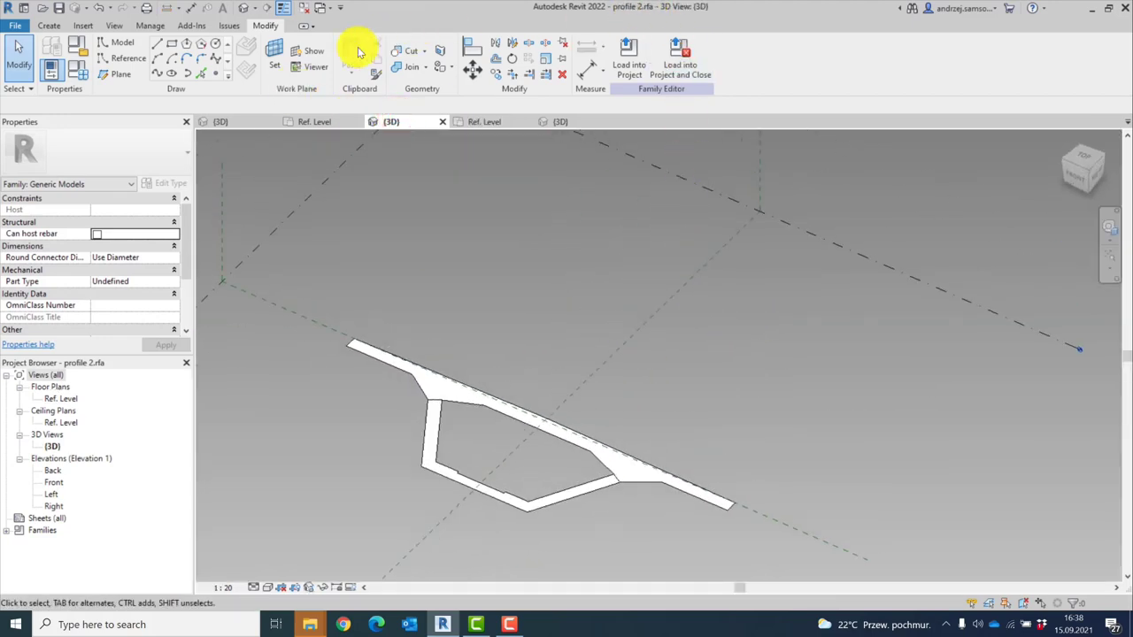
pyautogui.click(630, 71)
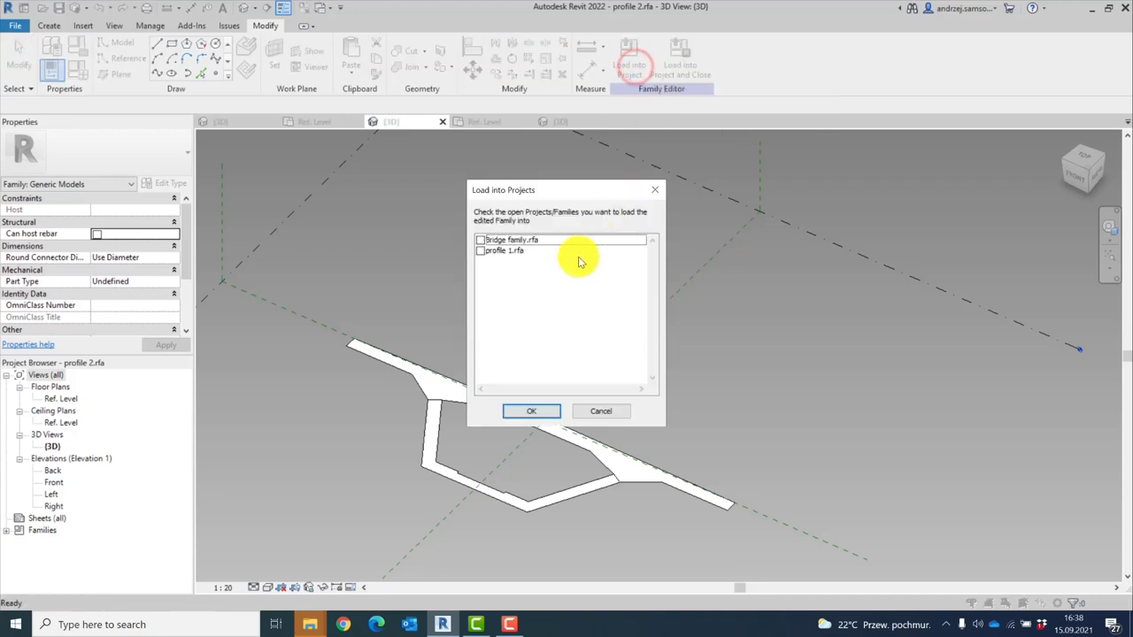
pyautogui.click(479, 241)
pyautogui.click(478, 242)
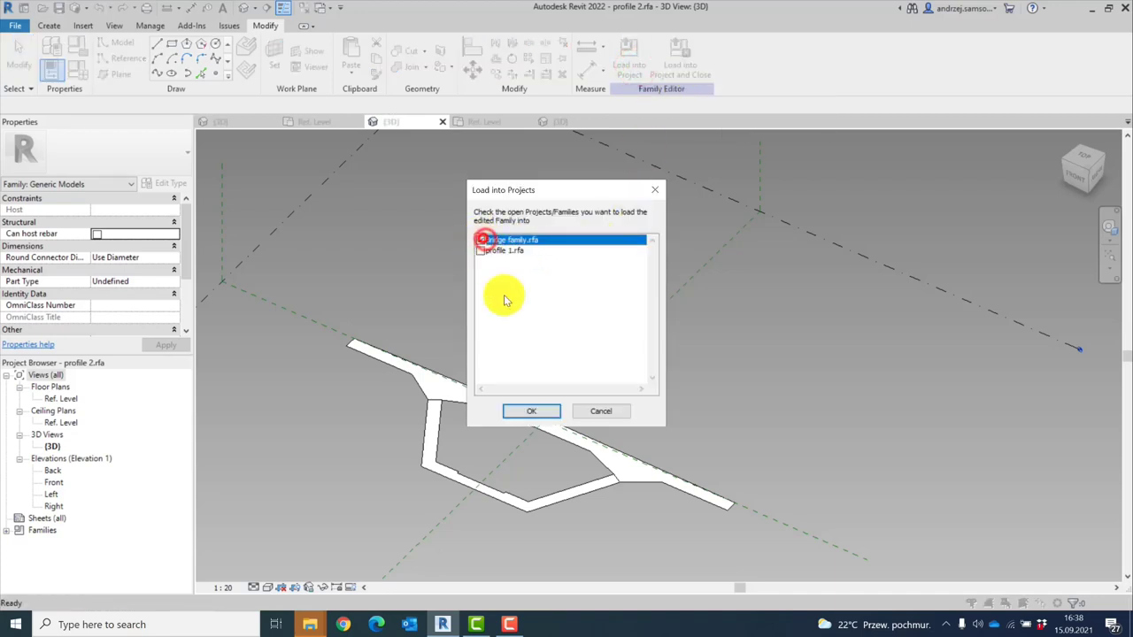
pyautogui.click(531, 411)
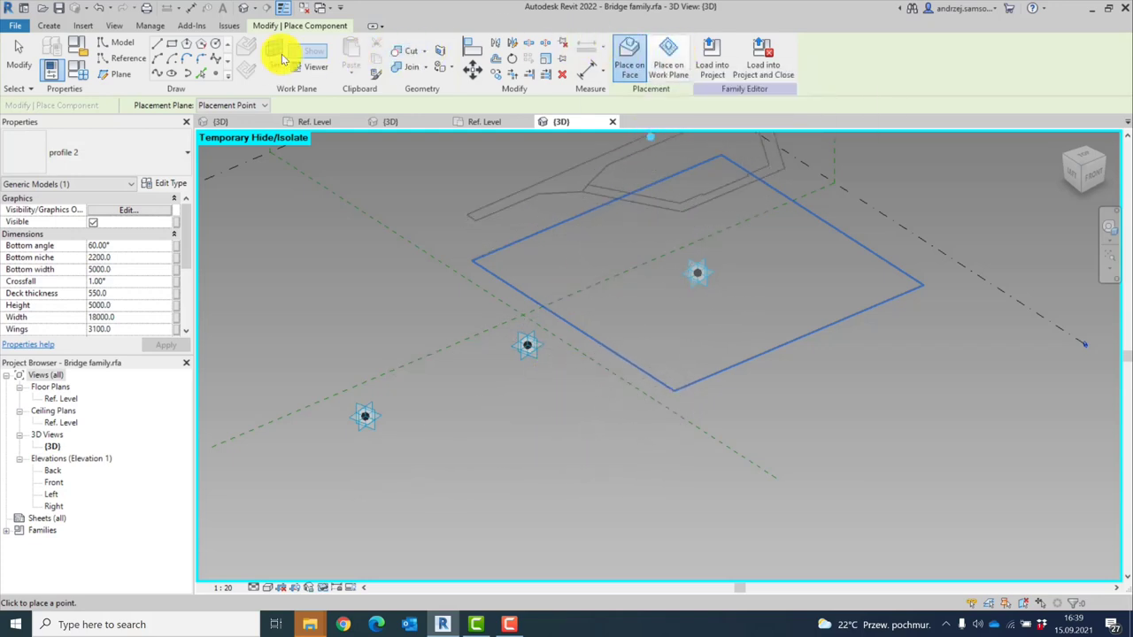
# Place a profile 2 instance at the first reference point, using Place on Work Plane with that point's vertical plane
pyautogui.press('Escape')
pyautogui.press('Escape')
pyautogui.press('c')
pyautogui.press('m')
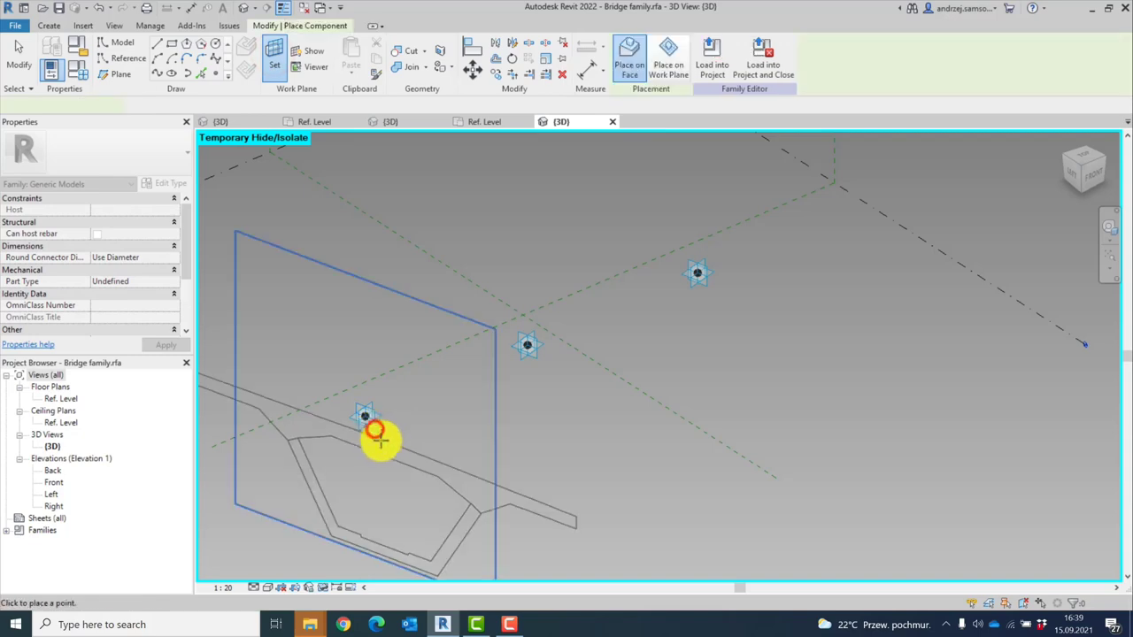
pyautogui.click(369, 420)
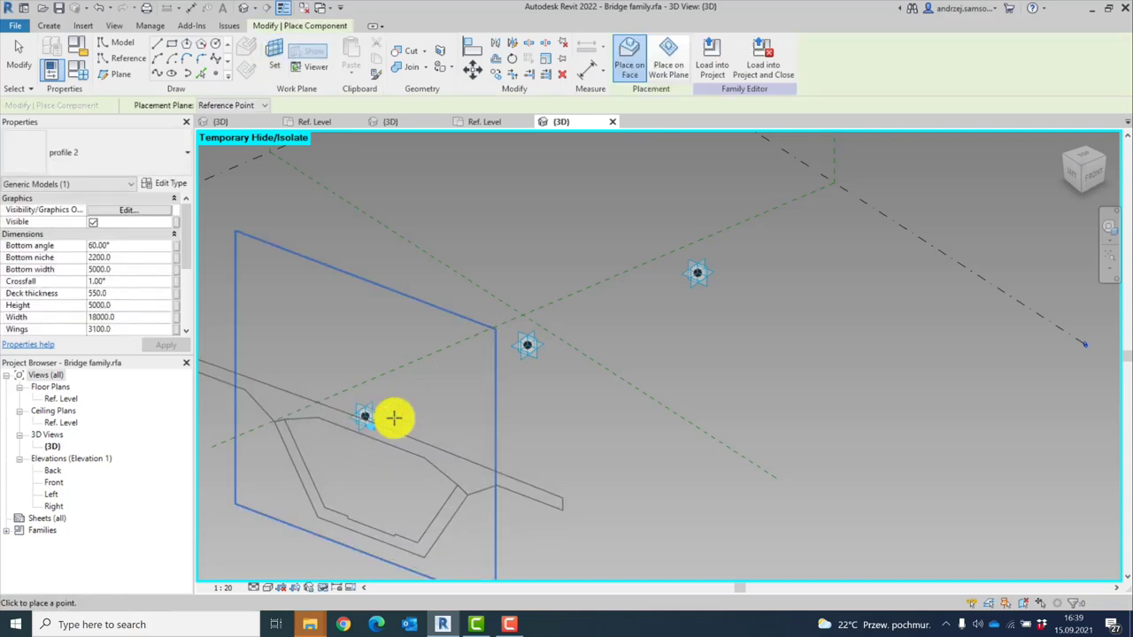
pyautogui.click(671, 62)
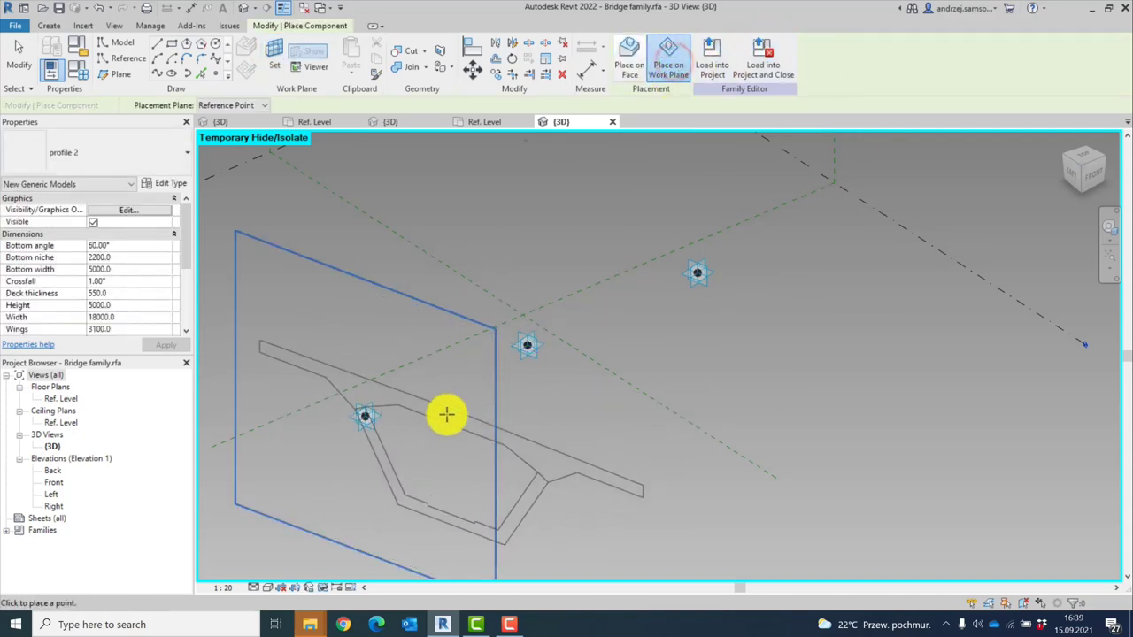
pyautogui.click(279, 47)
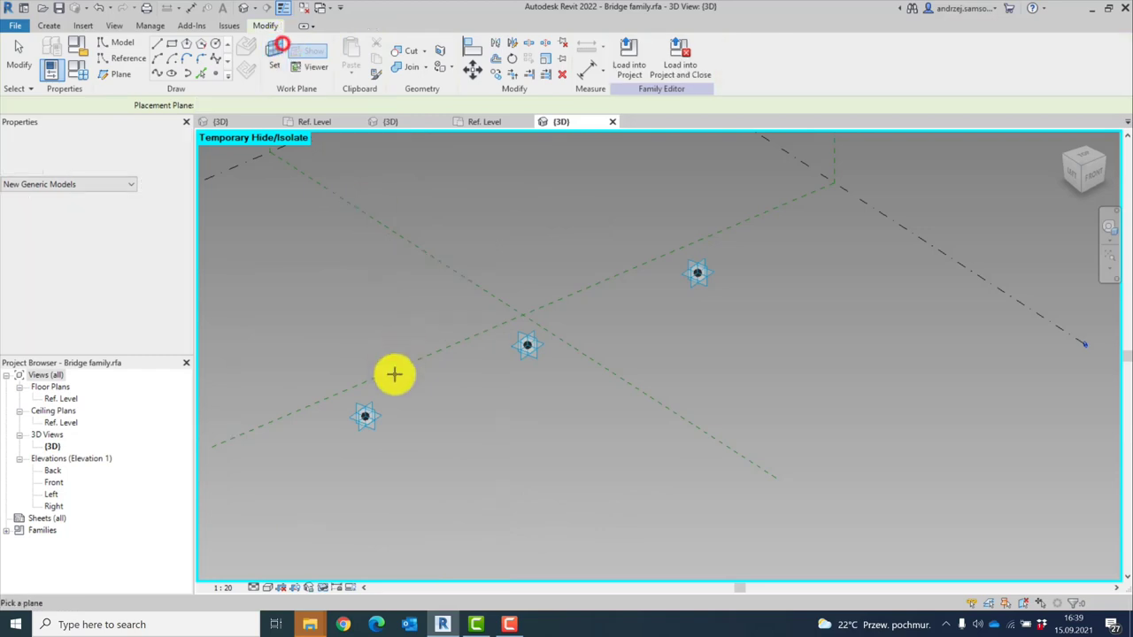
pyautogui.click(366, 418)
pyautogui.click(366, 416)
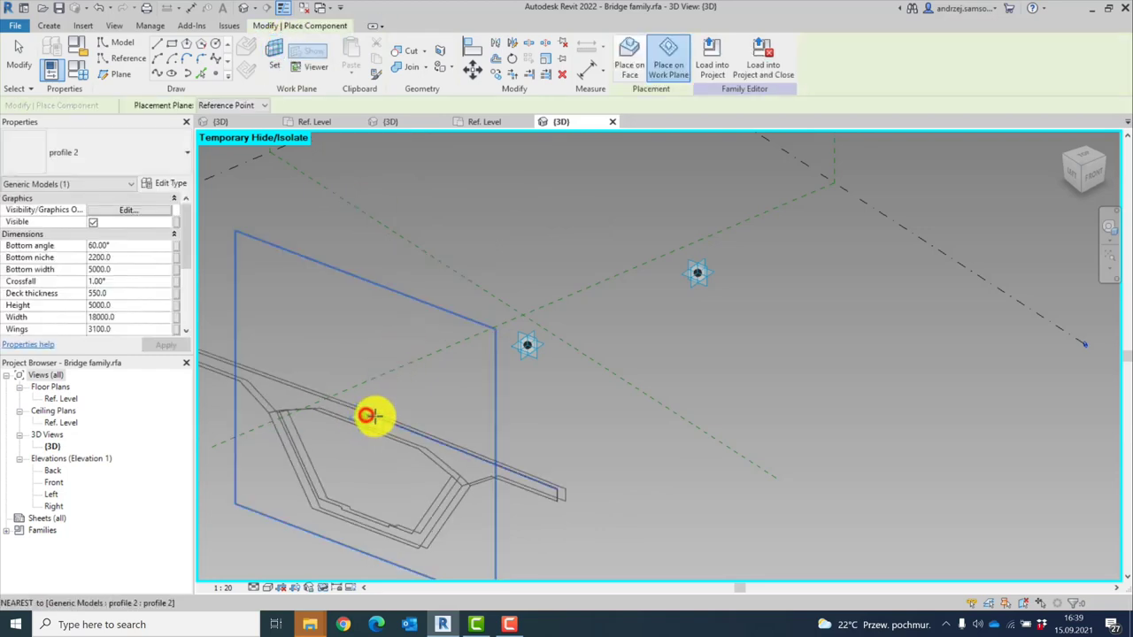
# Place profile 2 instances at the second and third reference points, each on its own point's vertical work plane
pyautogui.click(274, 47)
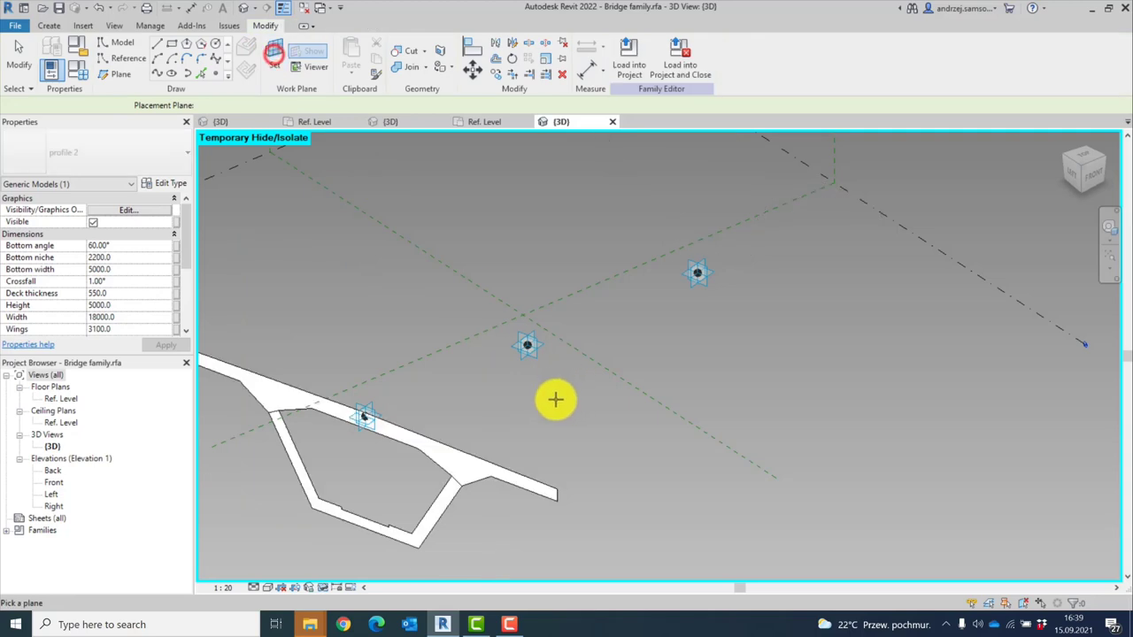
pyautogui.click(526, 345)
pyautogui.click(418, 268)
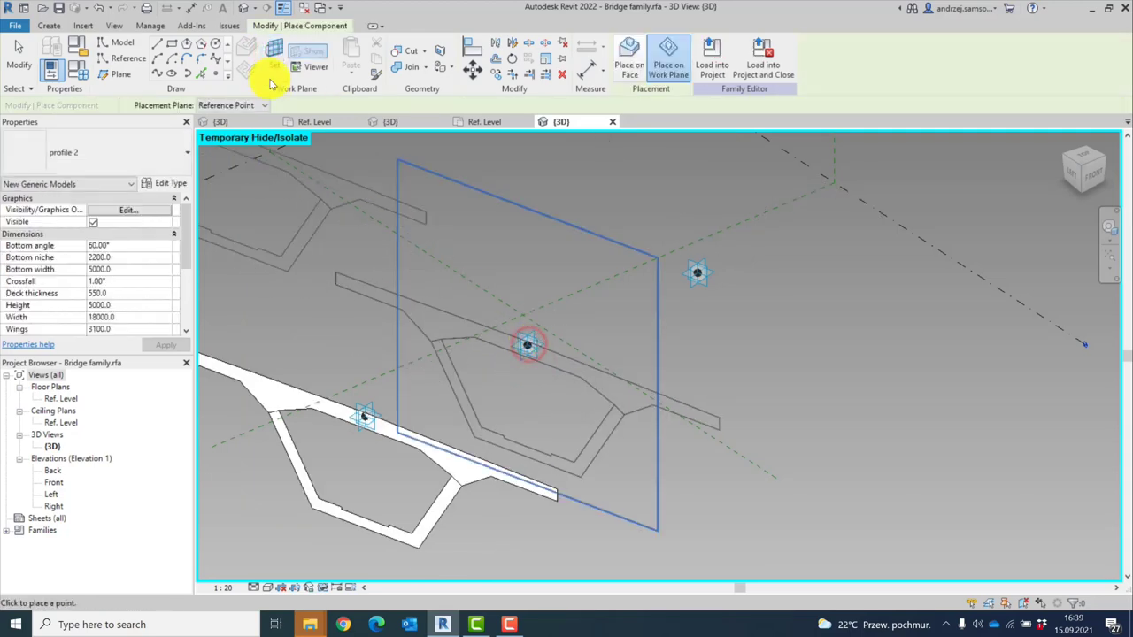
pyautogui.click(274, 53)
pyautogui.click(701, 276)
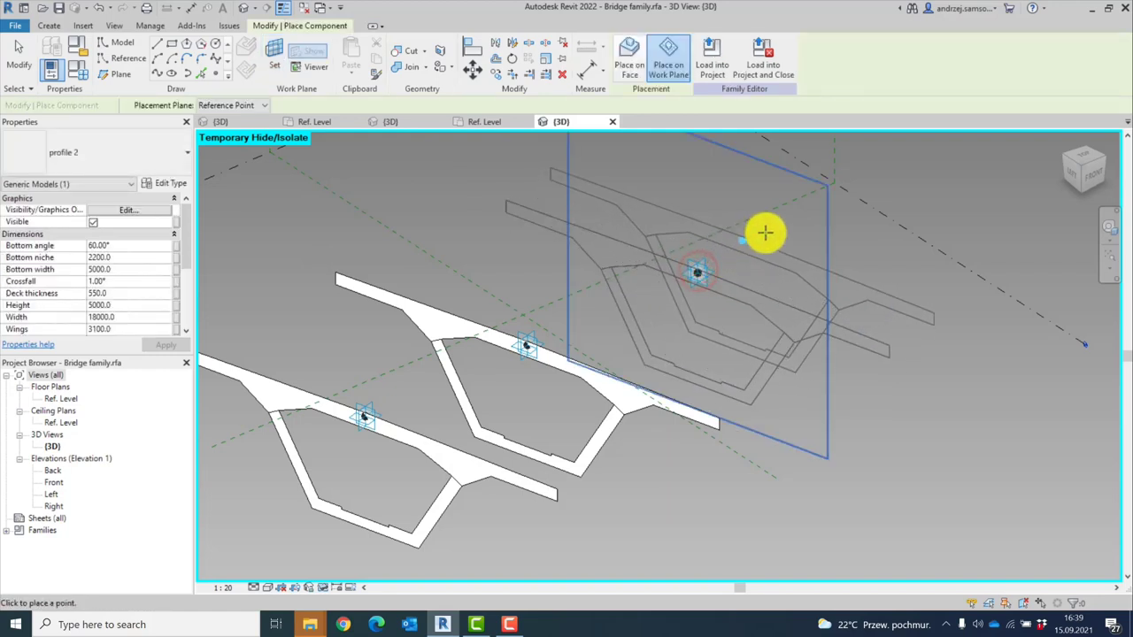
pyautogui.click(823, 250)
pyautogui.press('Escape')
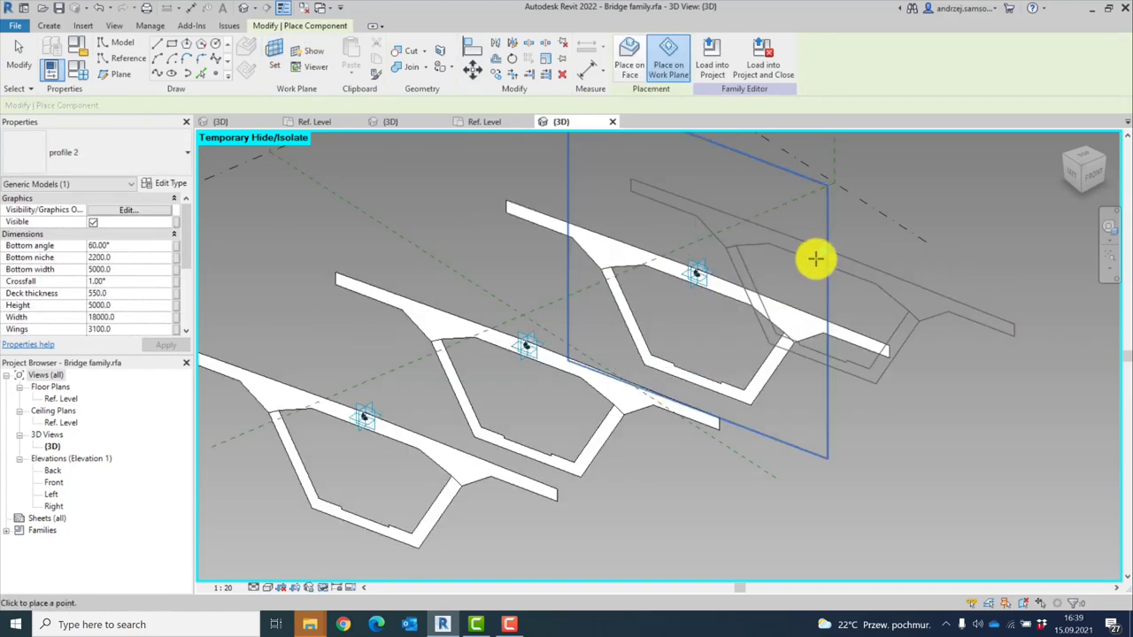
pyautogui.press('Escape')
# Set rot_XY_B to 0° and rot_XY_C to -15° in the family types and apply the values
pyautogui.keyDown('shift'); pyautogui.moveTo(834, 284); pyautogui.dragTo(735, 367, button='middle'); pyautogui.keyUp('shift')
pyautogui.click(85, 72)
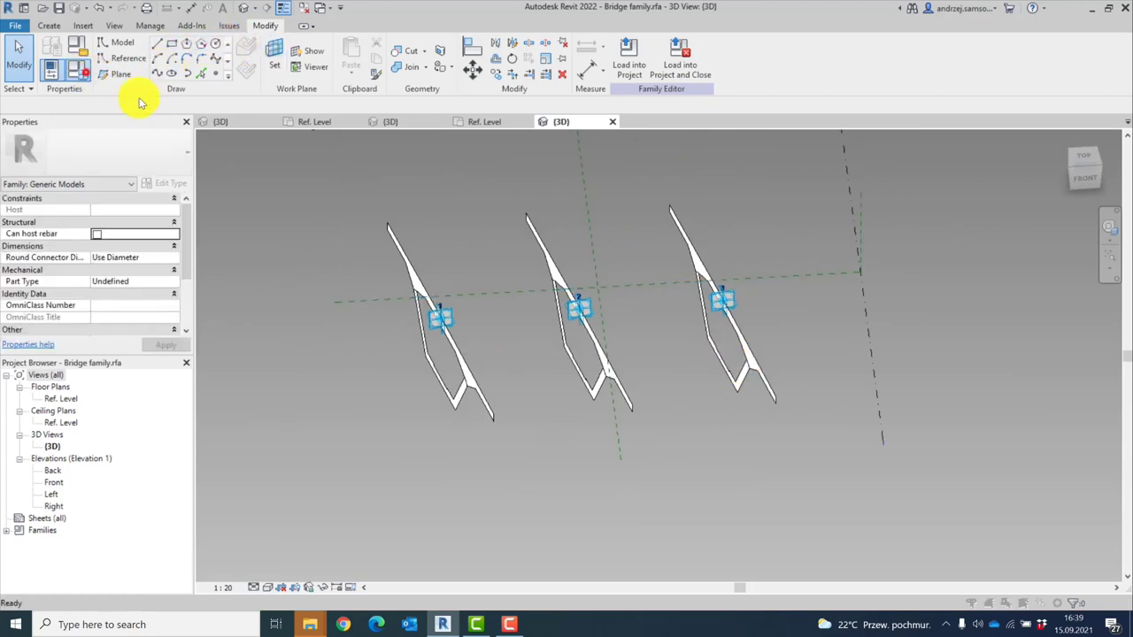
pyautogui.write('0')
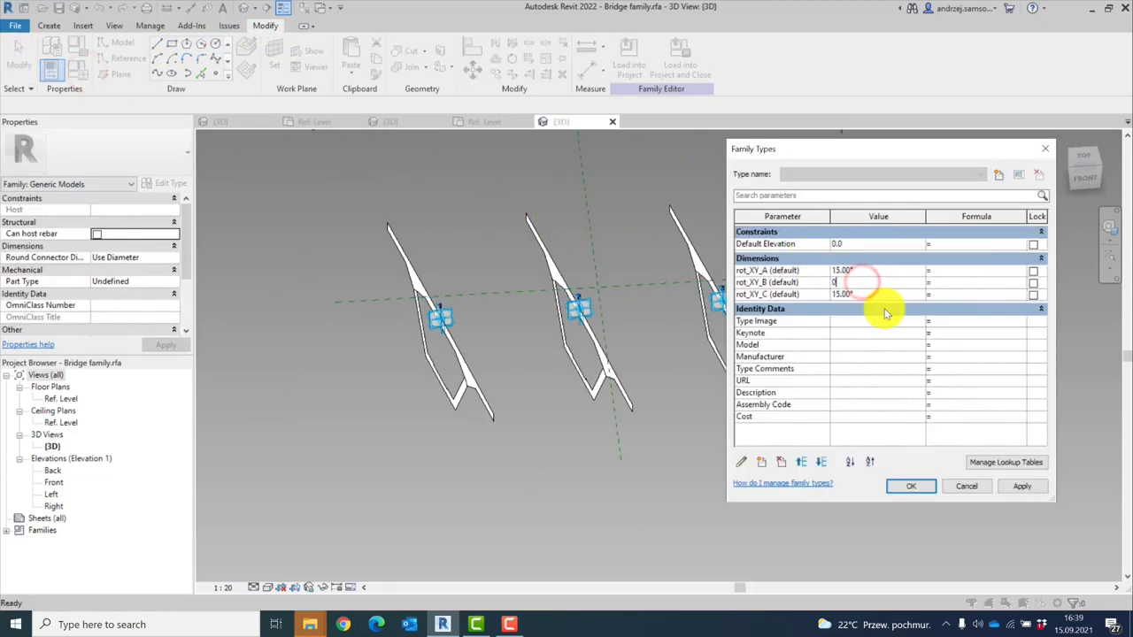
pyautogui.click(865, 297)
pyautogui.write('-1')
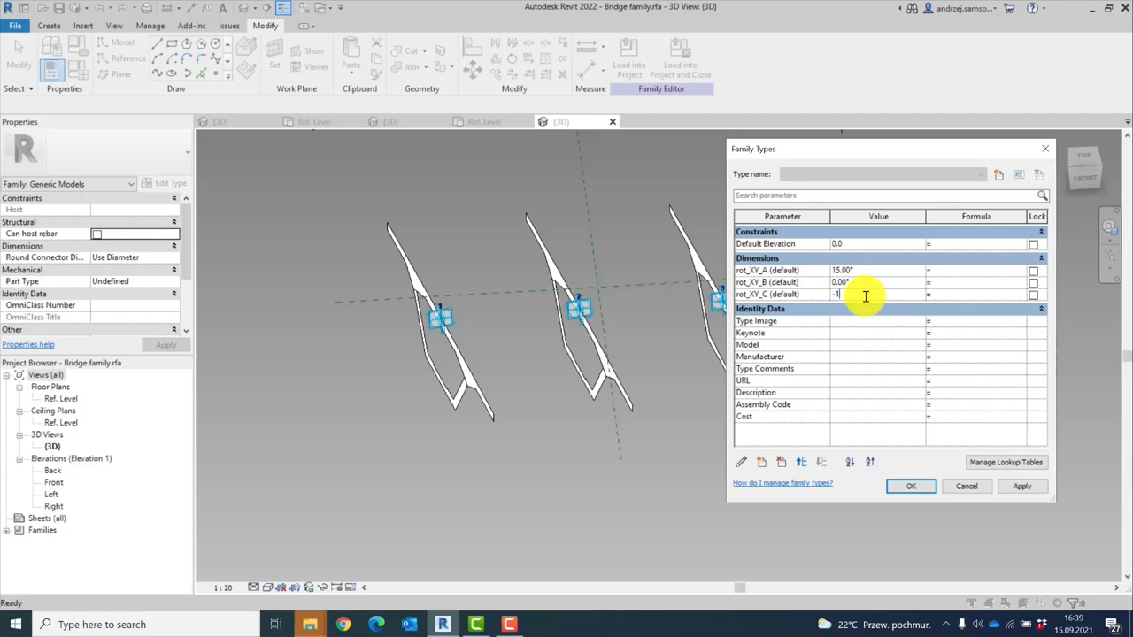
pyautogui.write('5')
pyautogui.click(1009, 486)
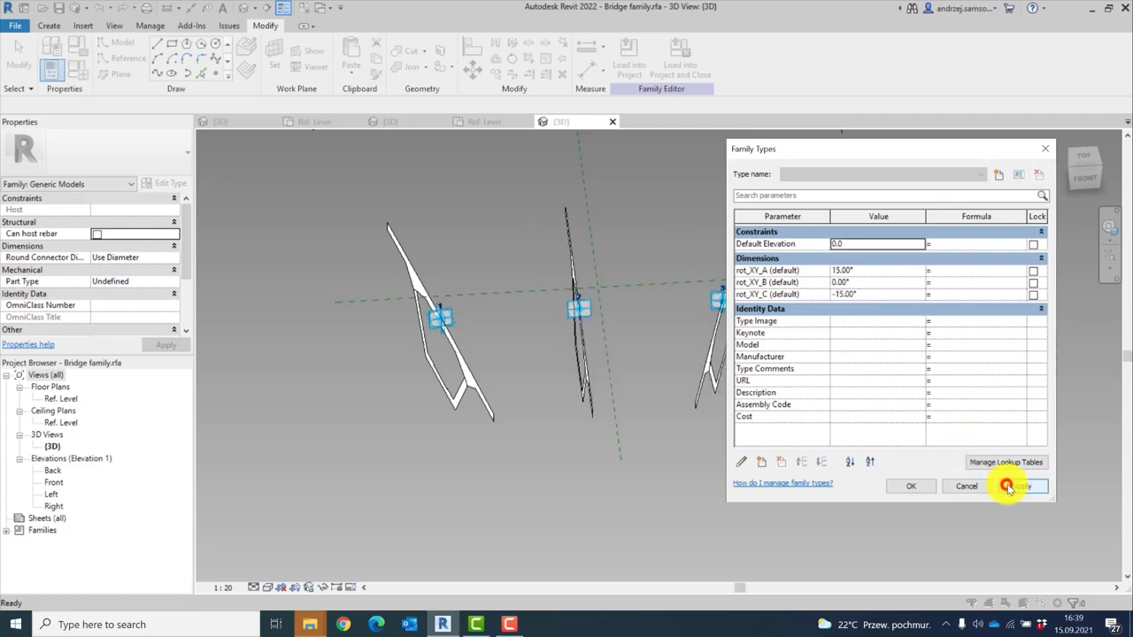
pyautogui.click(903, 488)
# Create a solid form through the upper deck faces of the three bridge profiles
pyautogui.keyDown('shift'); pyautogui.moveTo(733, 476); pyautogui.dragTo(845, 422, button='middle'); pyautogui.keyUp('shift')
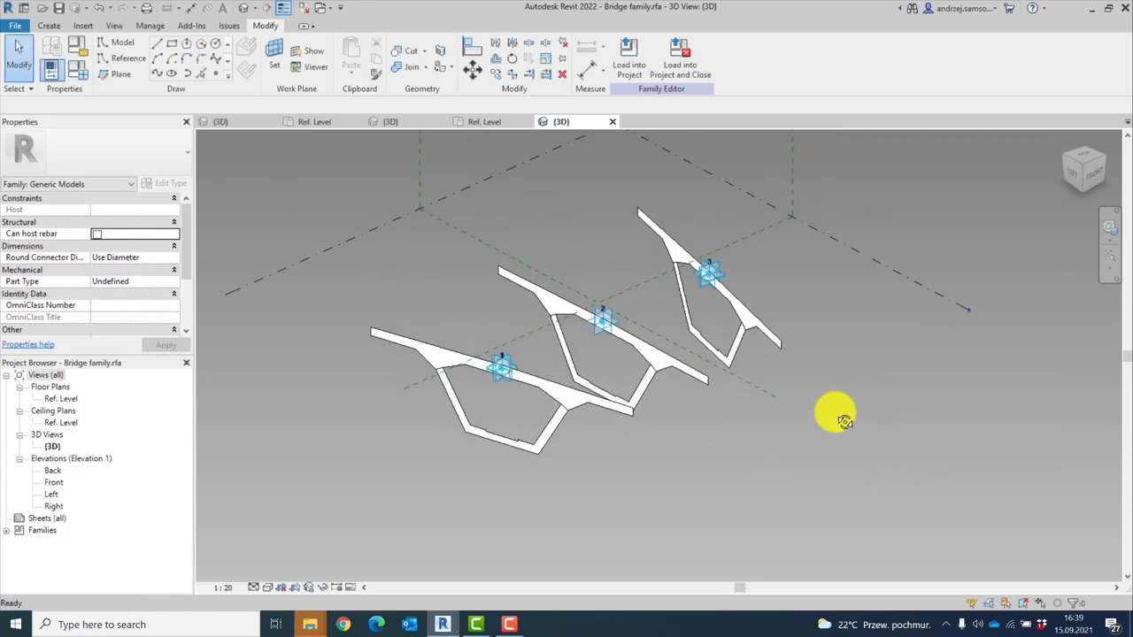
pyautogui.scroll(3, 573, 396)
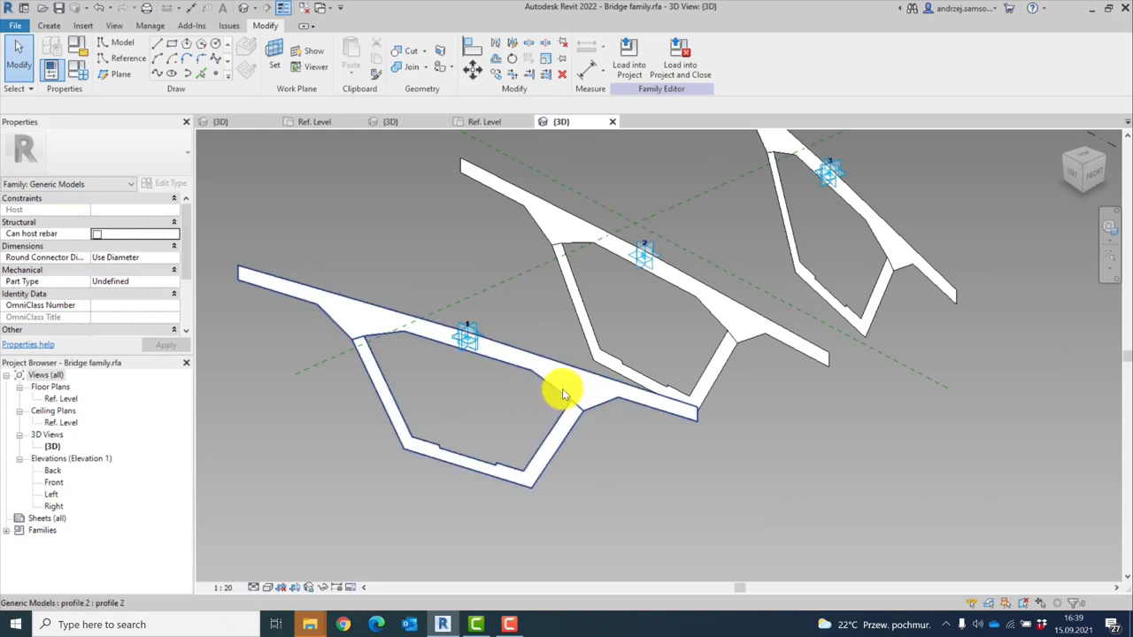
pyautogui.press('Tab')
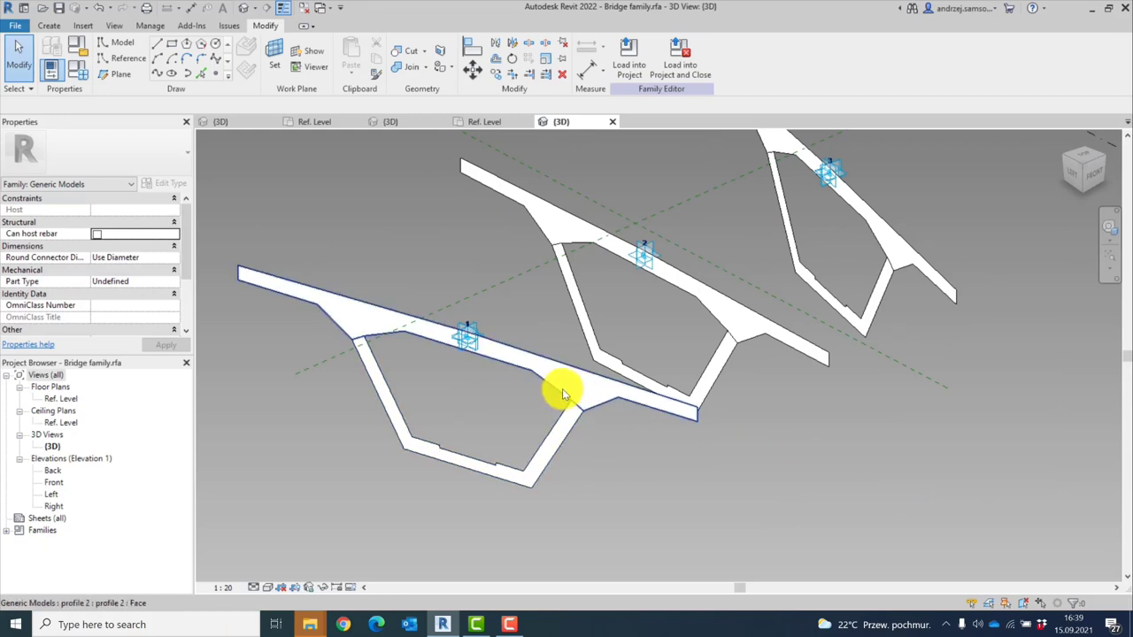
pyautogui.click(562, 388)
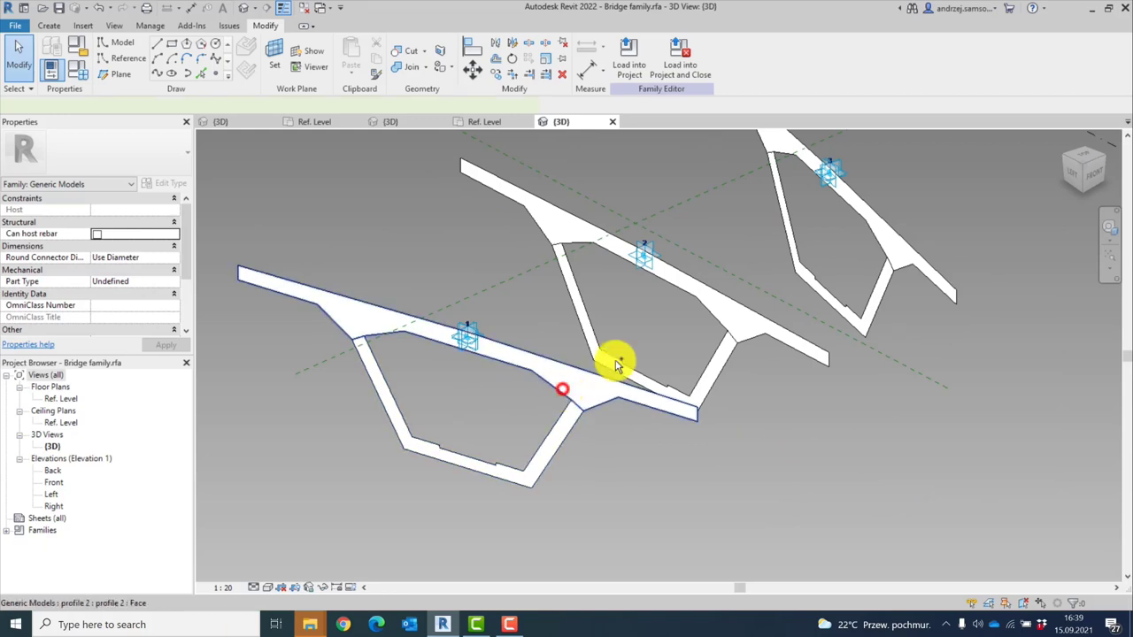
pyautogui.keyDown('ctrl'); pyautogui.click(709, 308); pyautogui.keyUp('ctrl')
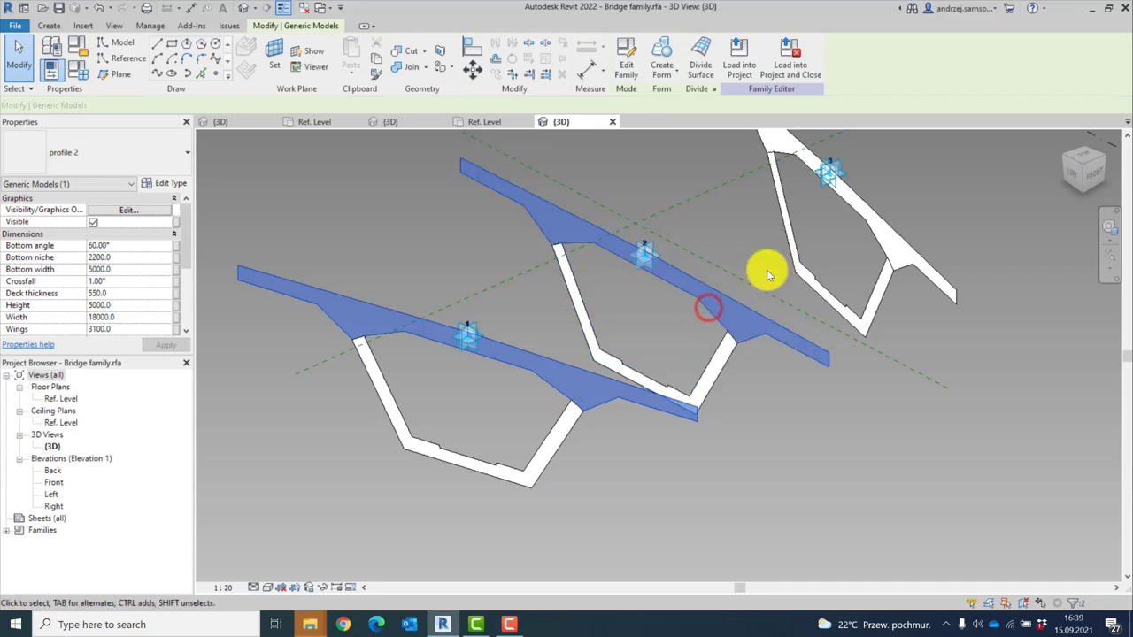
pyautogui.moveTo(708, 308); pyautogui.dragTo(814, 278, button='middle')
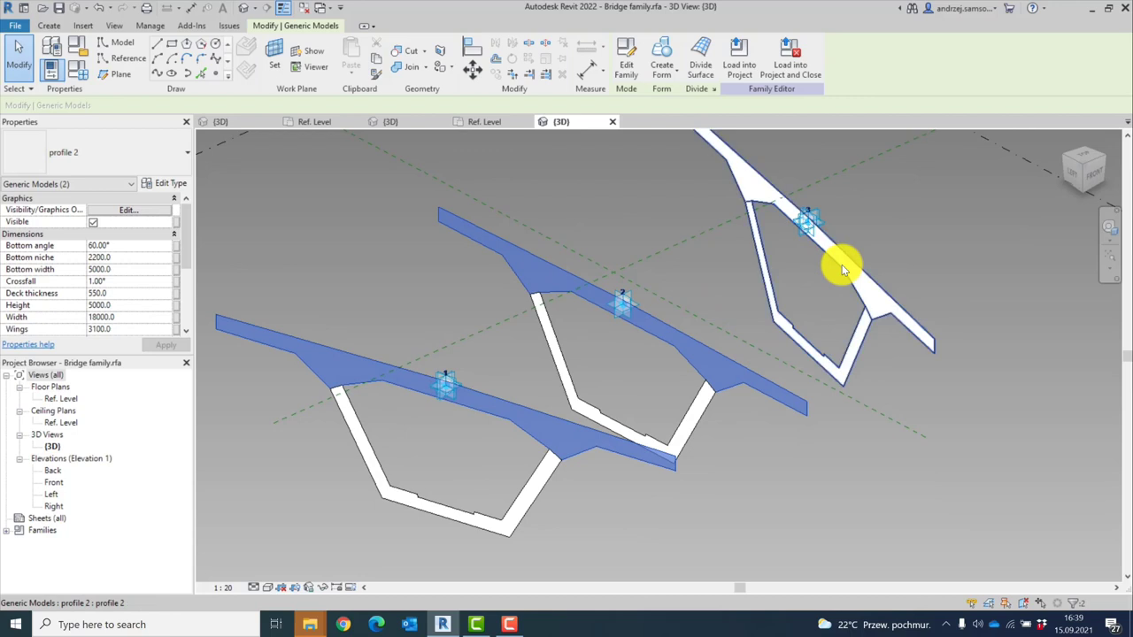
pyautogui.keyDown('ctrl'); pyautogui.click(842, 267); pyautogui.keyUp('ctrl')
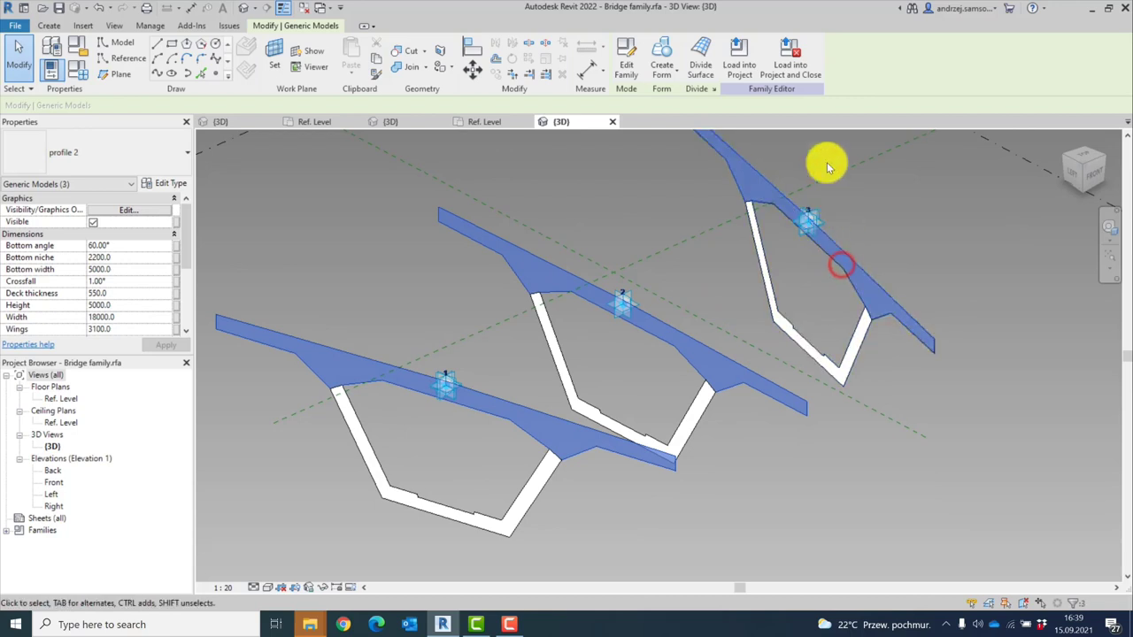
pyautogui.click(665, 53)
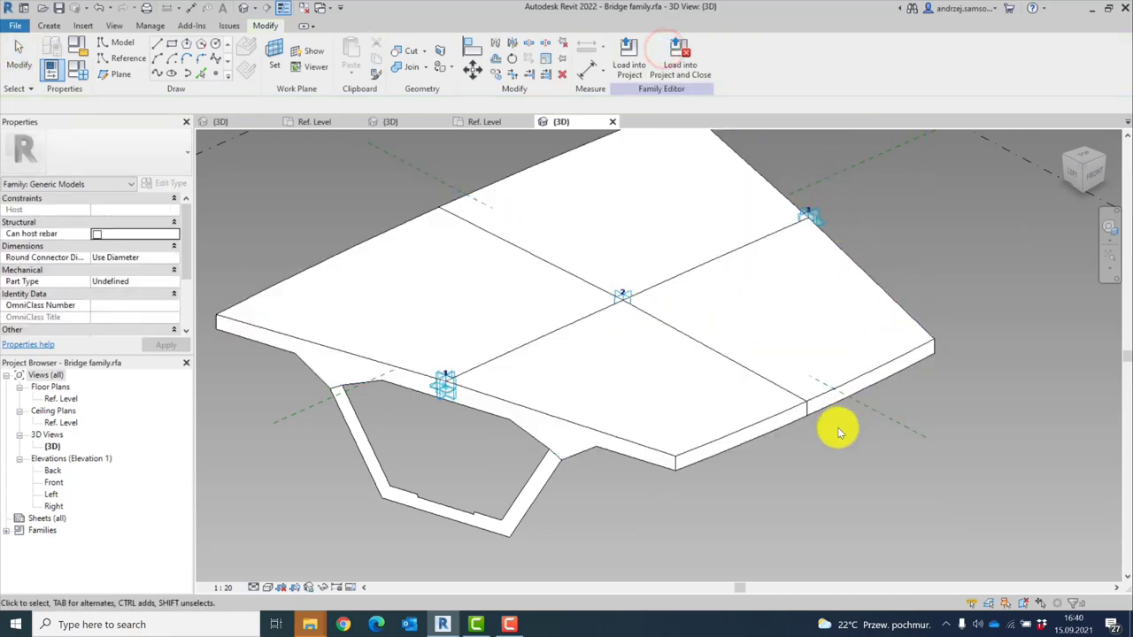
# Switch the 3D view to the shaded visual style
pyautogui.keyDown('shift'); pyautogui.moveTo(840, 428); pyautogui.dragTo(805, 366, button='middle'); pyautogui.keyUp('shift')
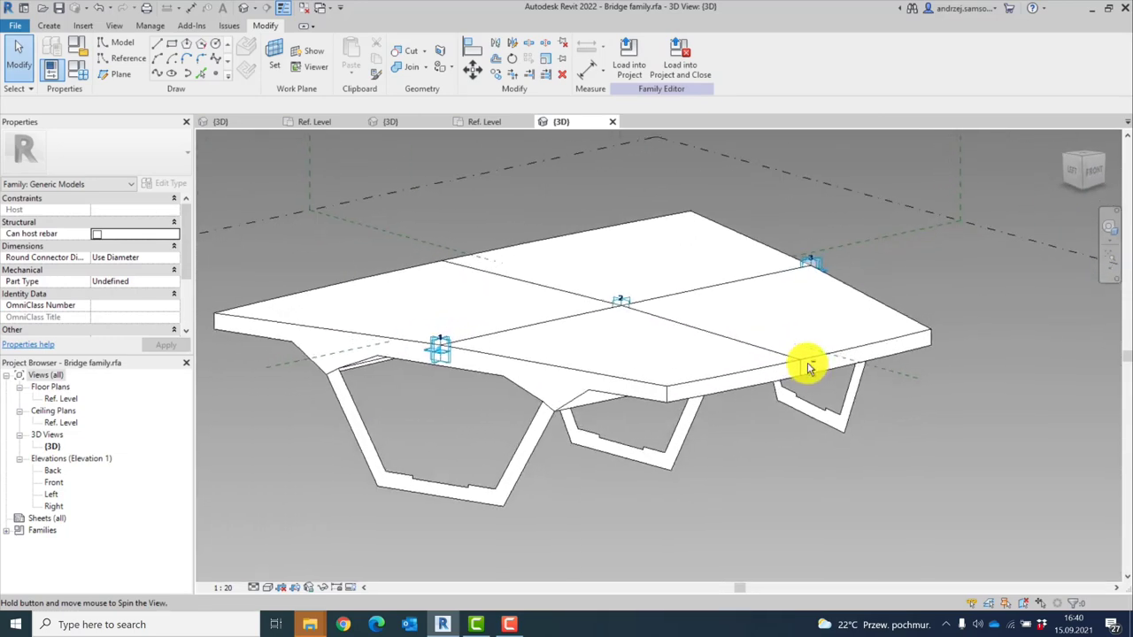
pyautogui.click(267, 591)
pyautogui.click(299, 544)
# Create a solid form through the lower box faces of the three bridge profiles
pyautogui.moveTo(522, 505)
pyautogui.keyDown('shift'); pyautogui.mouseDown(button='middle')
pyautogui.moveTo(644, 497)
pyautogui.moveTo(673, 457)
pyautogui.moveTo(535, 471)
pyautogui.mouseUp(button='middle'); pyautogui.keyUp('shift')
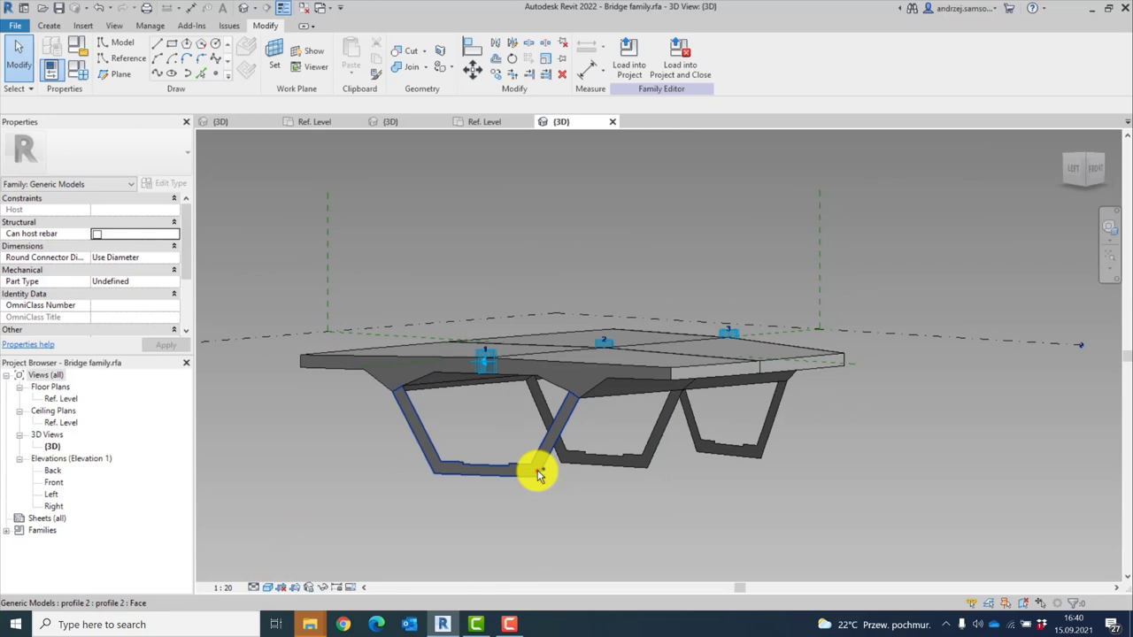
pyautogui.click(537, 471)
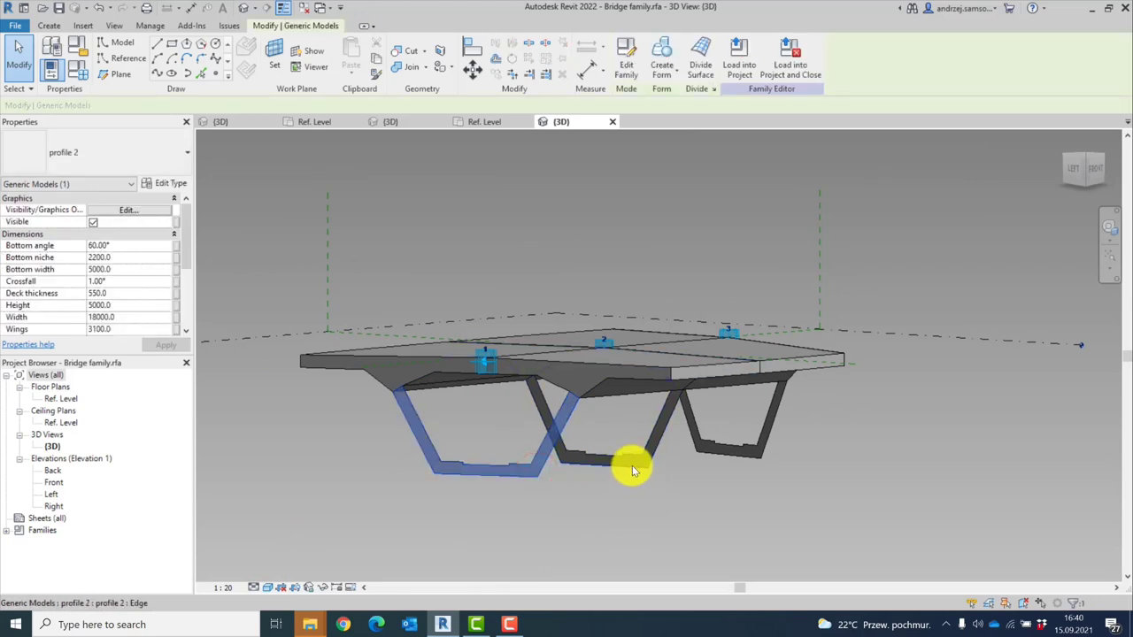
pyautogui.keyDown('ctrl'); pyautogui.click(632, 466); pyautogui.keyUp('ctrl')
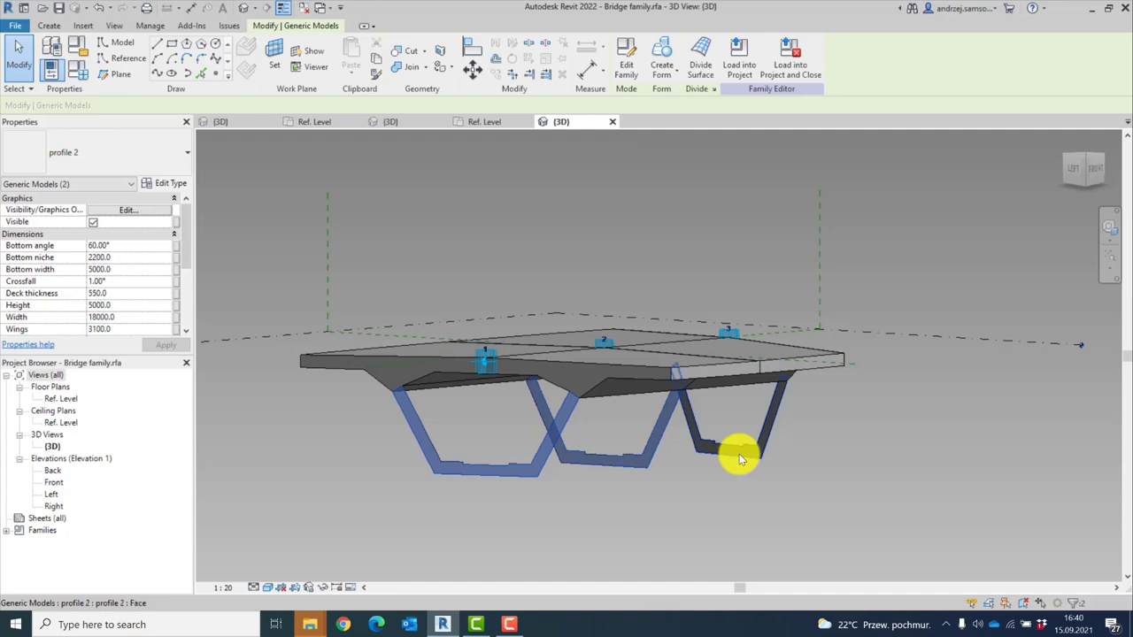
pyautogui.keyDown('ctrl'); pyautogui.click(739, 454); pyautogui.keyUp('ctrl')
pyautogui.keyDown('shift'); pyautogui.moveTo(766, 516); pyautogui.dragTo(804, 422, button='middle'); pyautogui.keyUp('shift')
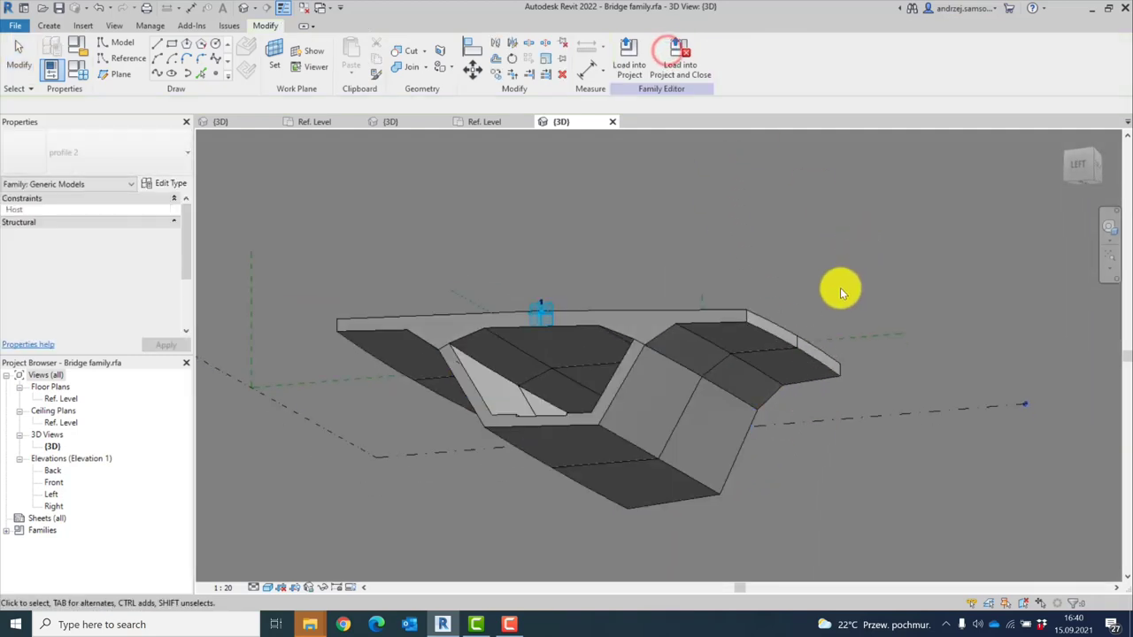
# Turn off the Visible property of the three profile 2 instances and check the setting on the first profile
pyautogui.keyDown('shift'); pyautogui.moveTo(837, 288); pyautogui.dragTo(698, 198, button='middle'); pyautogui.keyUp('shift')
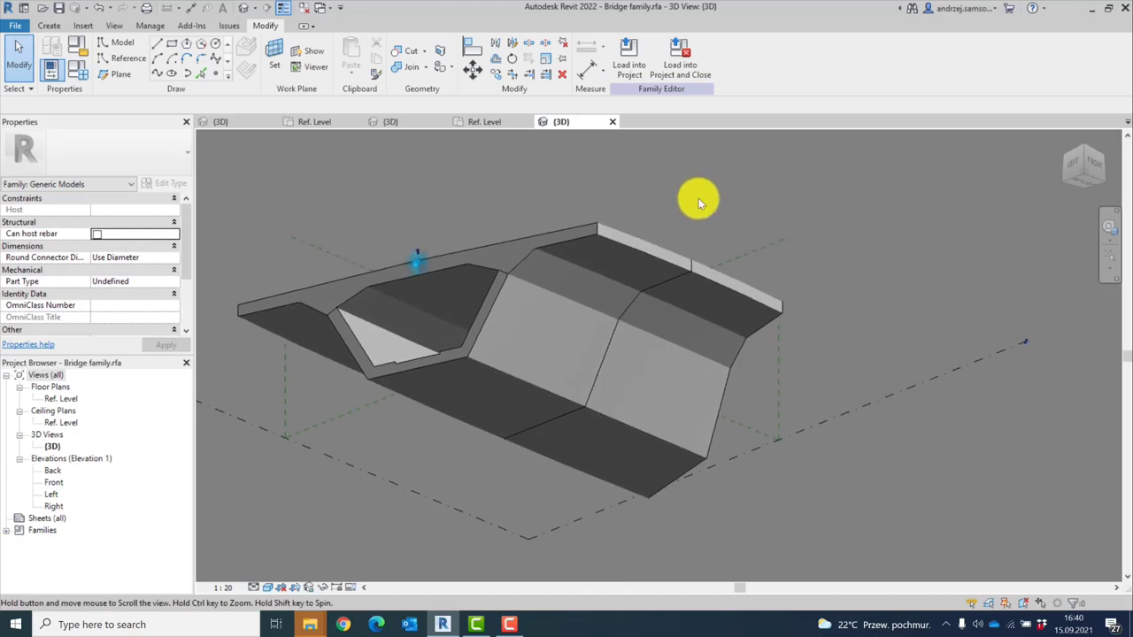
pyautogui.click(491, 303)
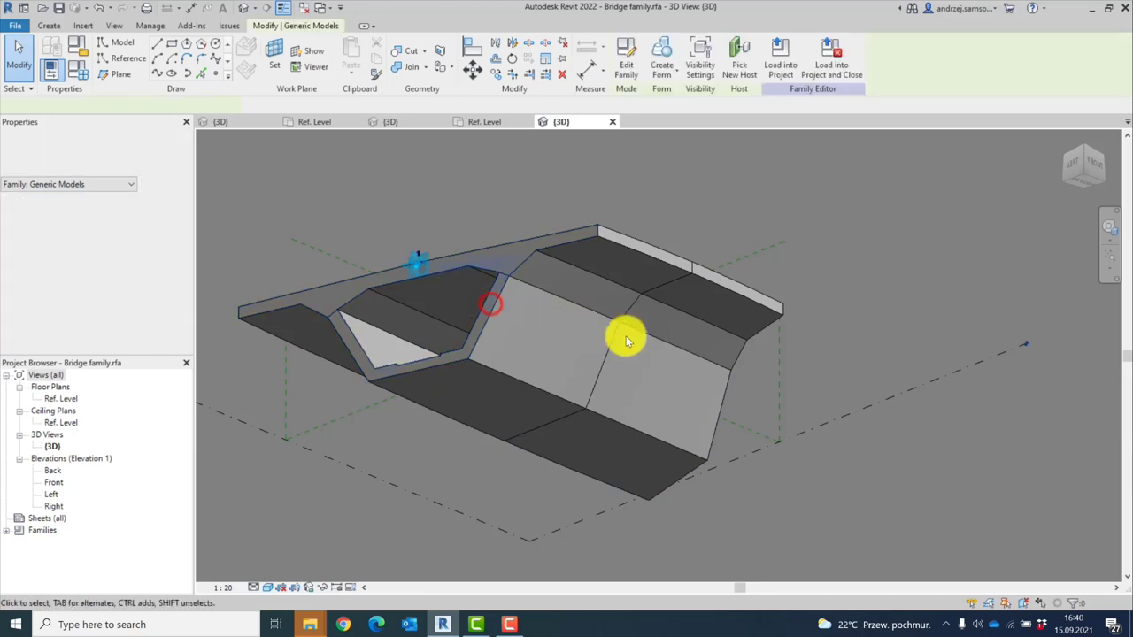
pyautogui.keyDown('ctrl'); pyautogui.click(613, 338); pyautogui.keyUp('ctrl')
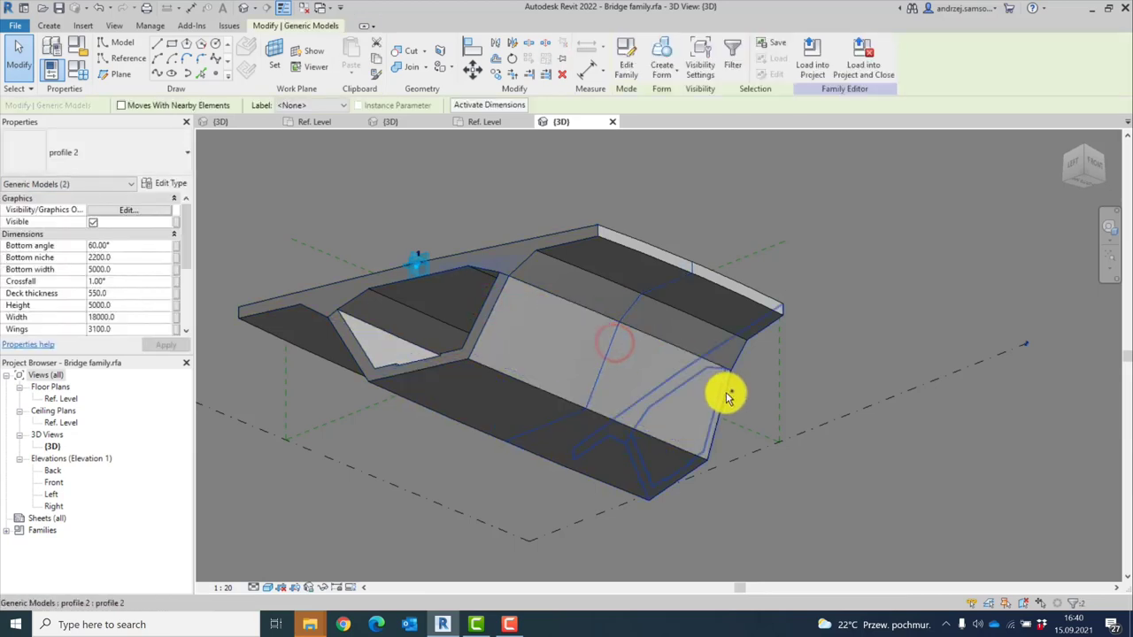
pyautogui.keyDown('ctrl'); pyautogui.click(729, 395); pyautogui.keyUp('ctrl')
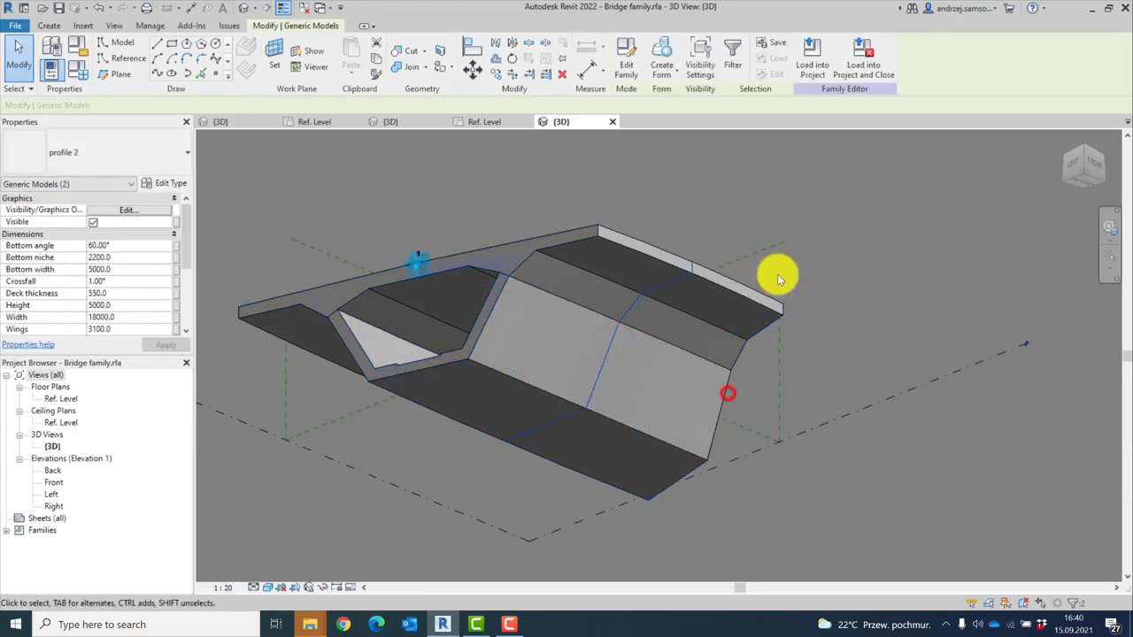
pyautogui.click(93, 223)
pyautogui.click(371, 192)
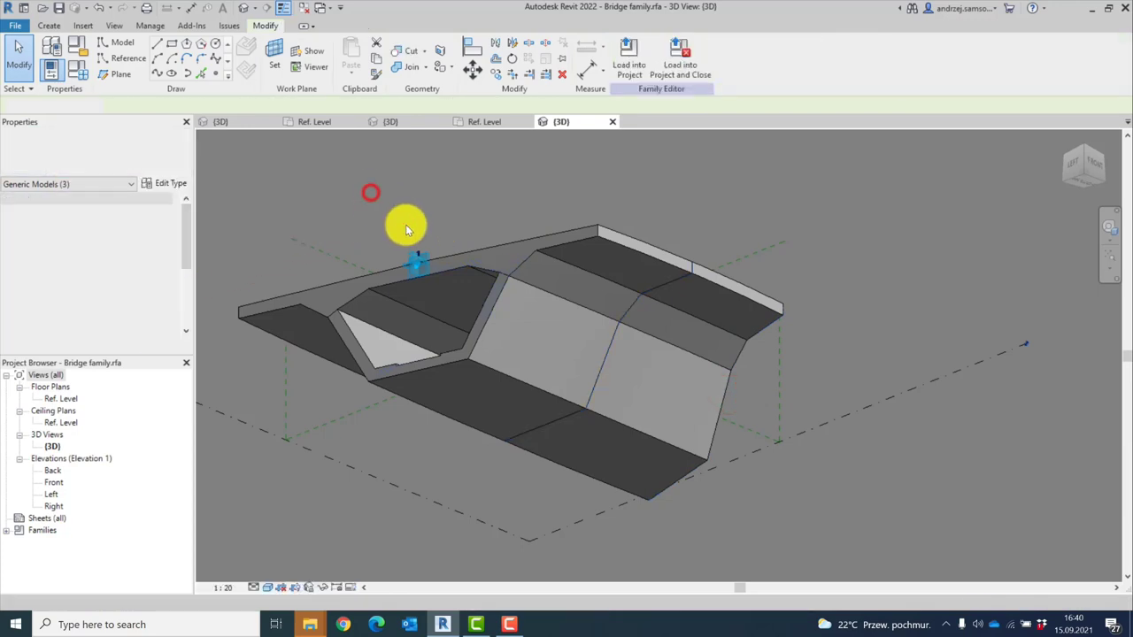
pyautogui.click(458, 254)
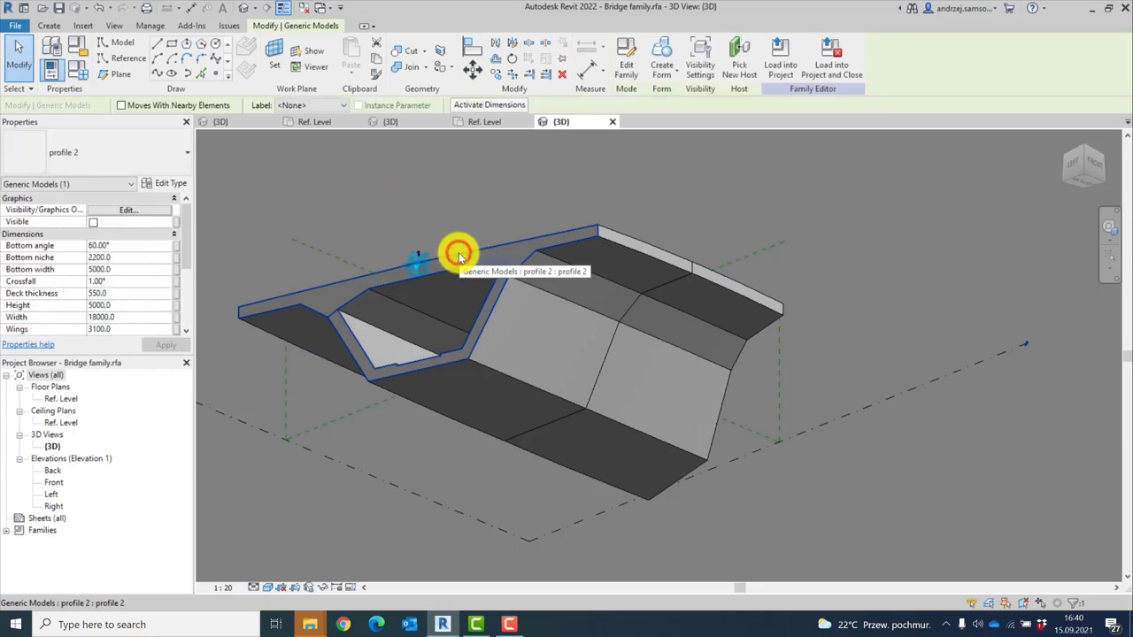
pyautogui.click(361, 206)
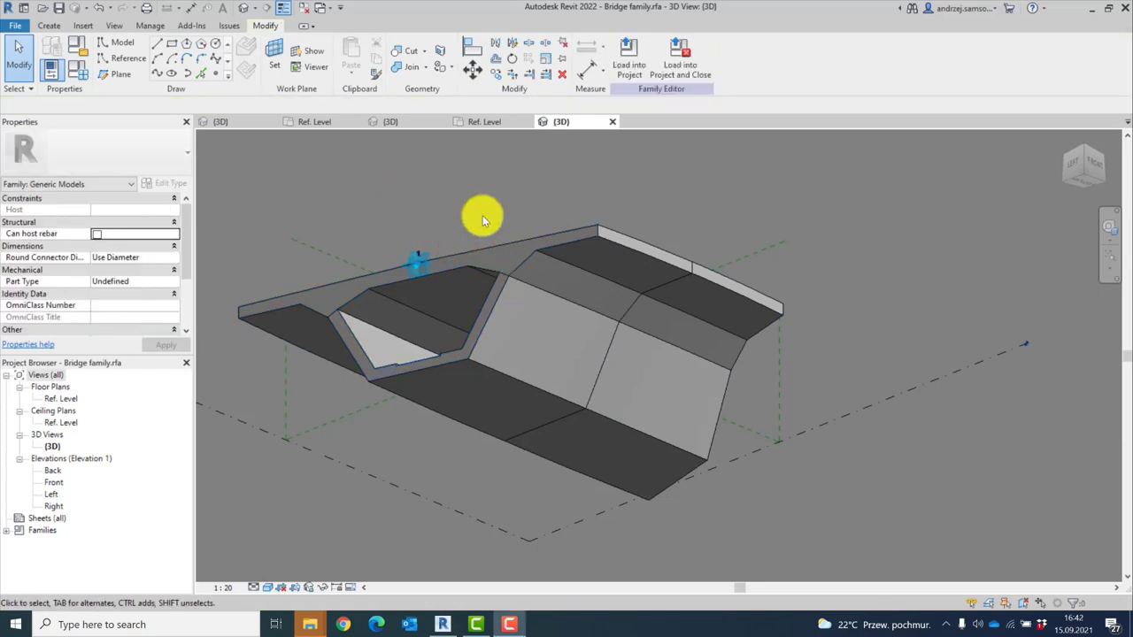
# Select the first profile 2 instance and review the family parameters listed under Dimensions
pyautogui.click(472, 199)
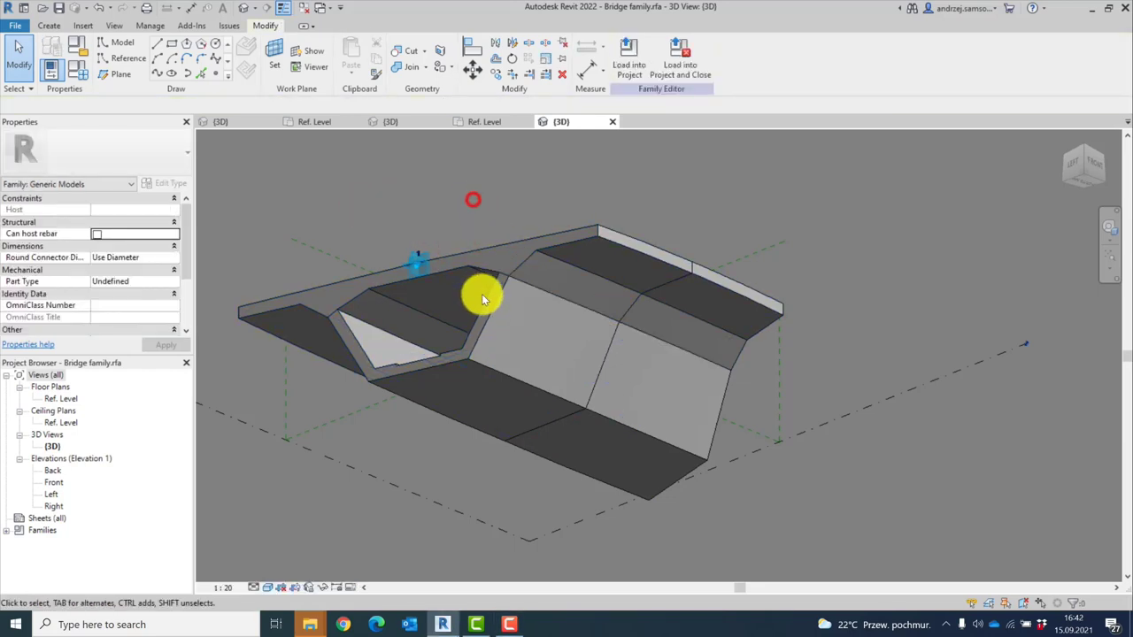
pyautogui.click(483, 302)
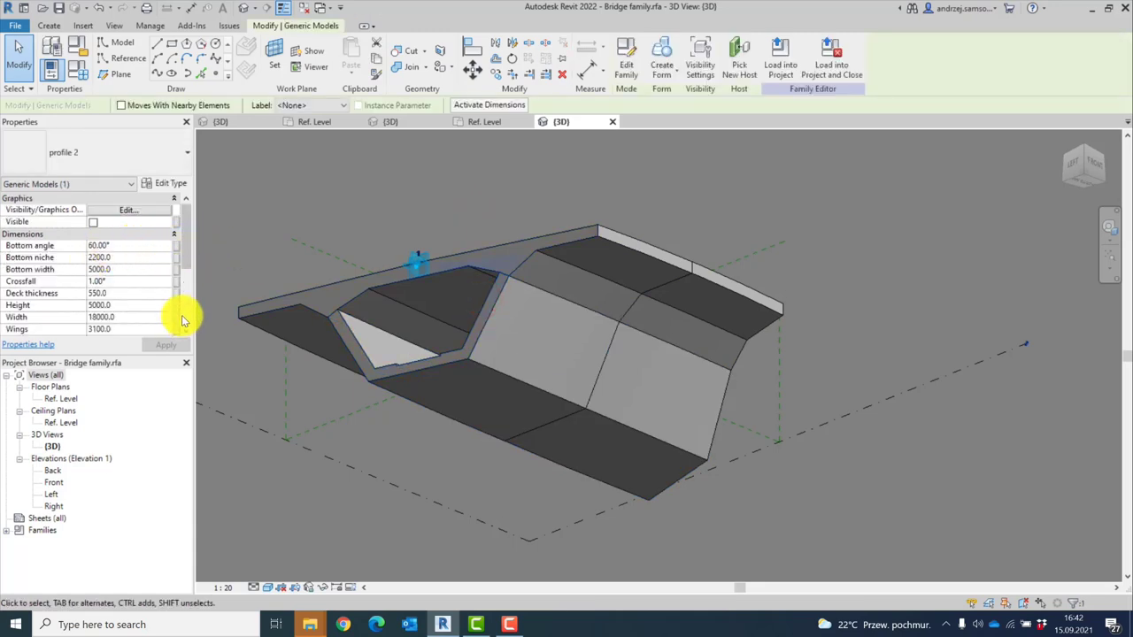
pyautogui.click(78, 72)
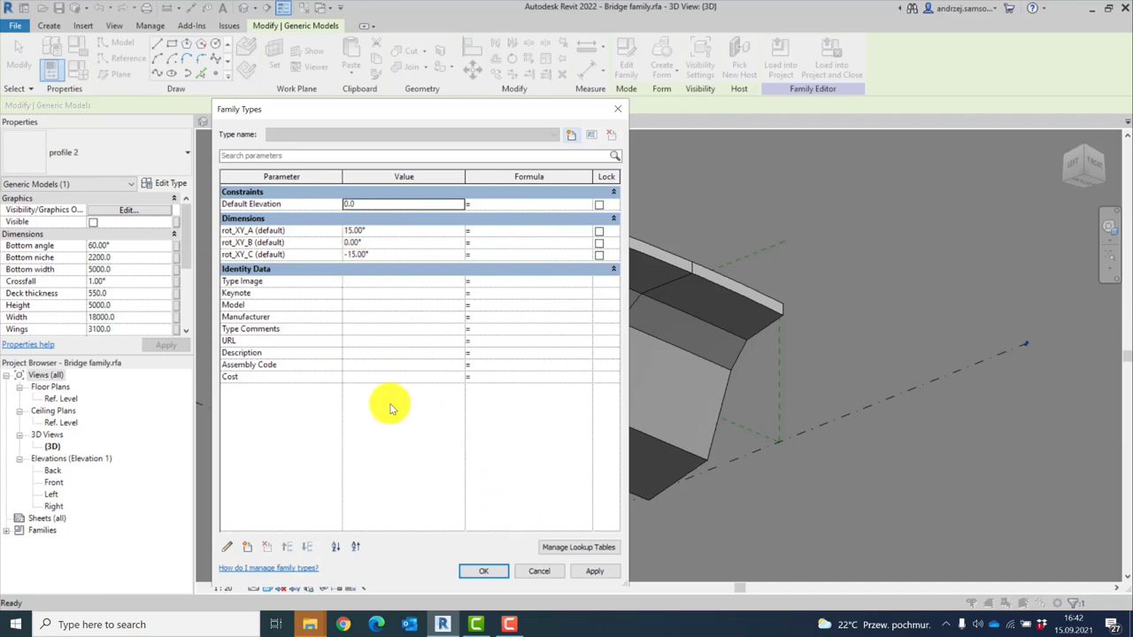
pyautogui.click(287, 219)
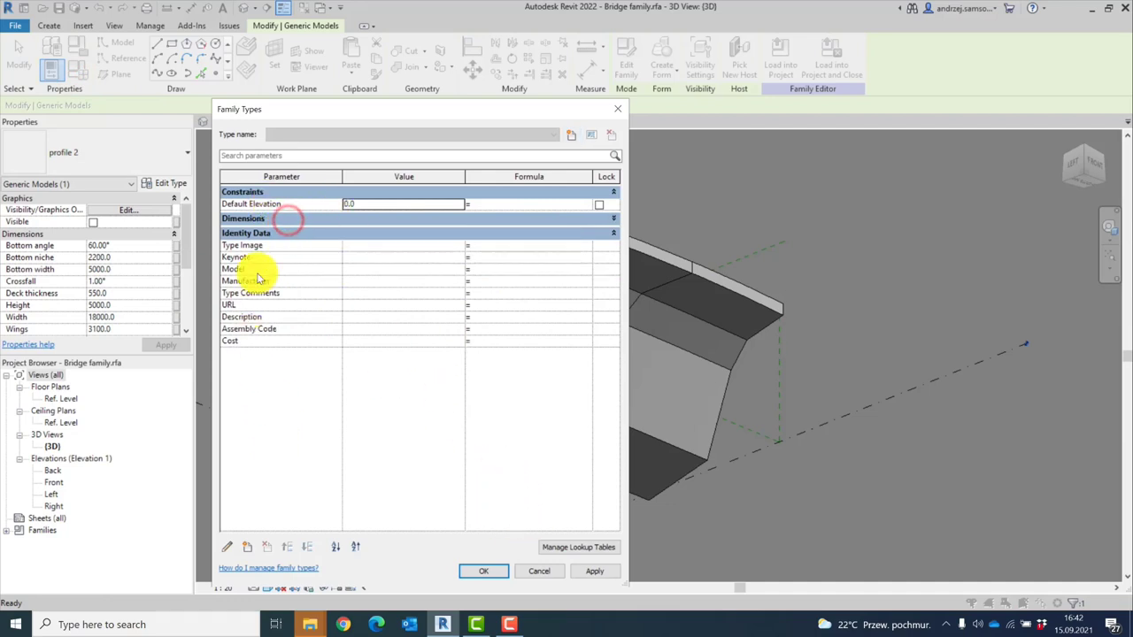
pyautogui.click(267, 218)
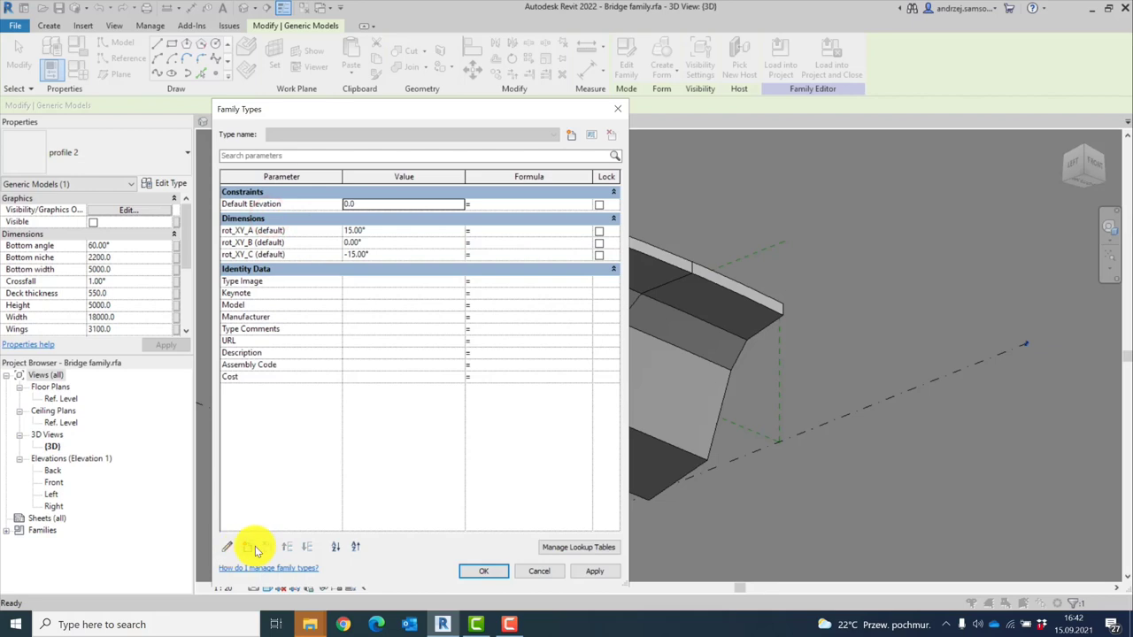
# Add an instance family parameter of type Text named Profile 1
pyautogui.click(249, 548)
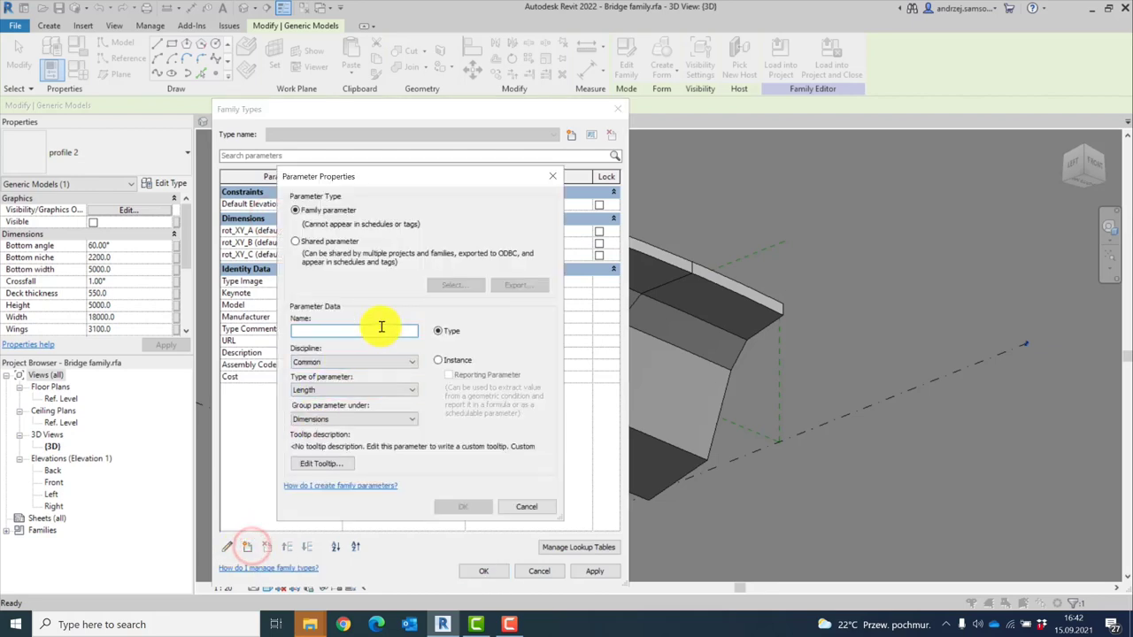
pyautogui.click(456, 361)
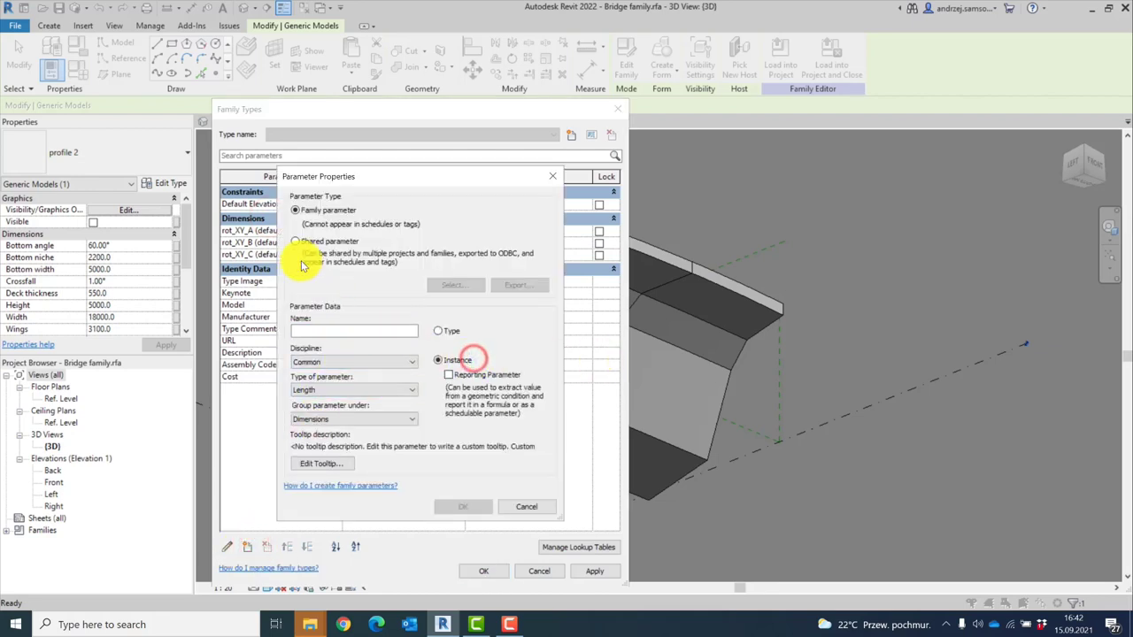
pyautogui.moveTo(357, 187); pyautogui.dragTo(558, 183)
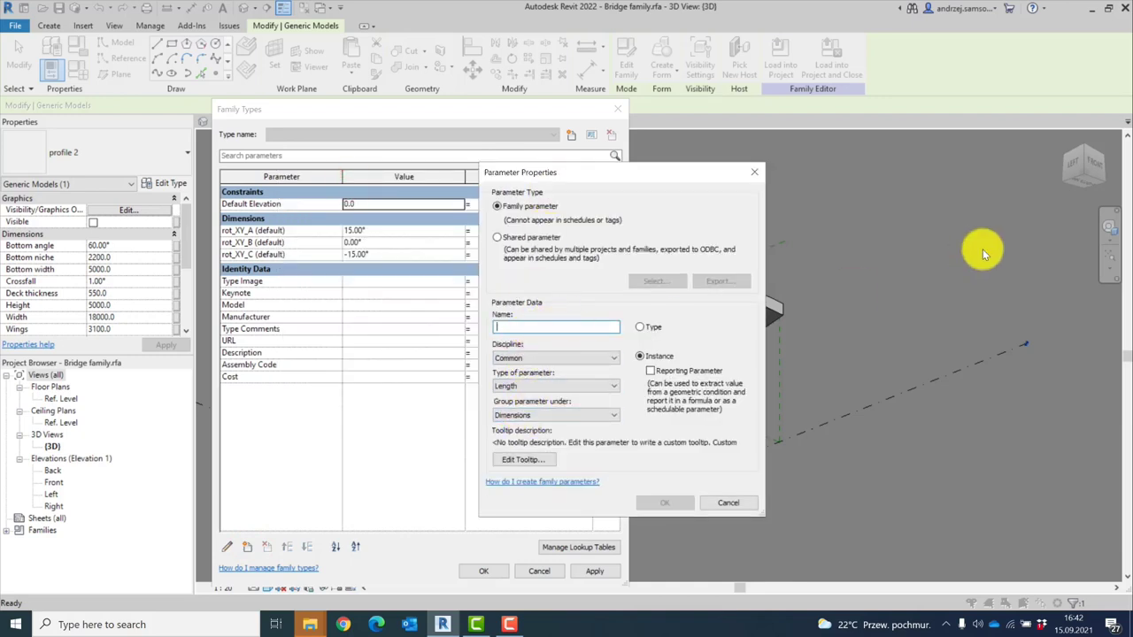
pyautogui.click(594, 386)
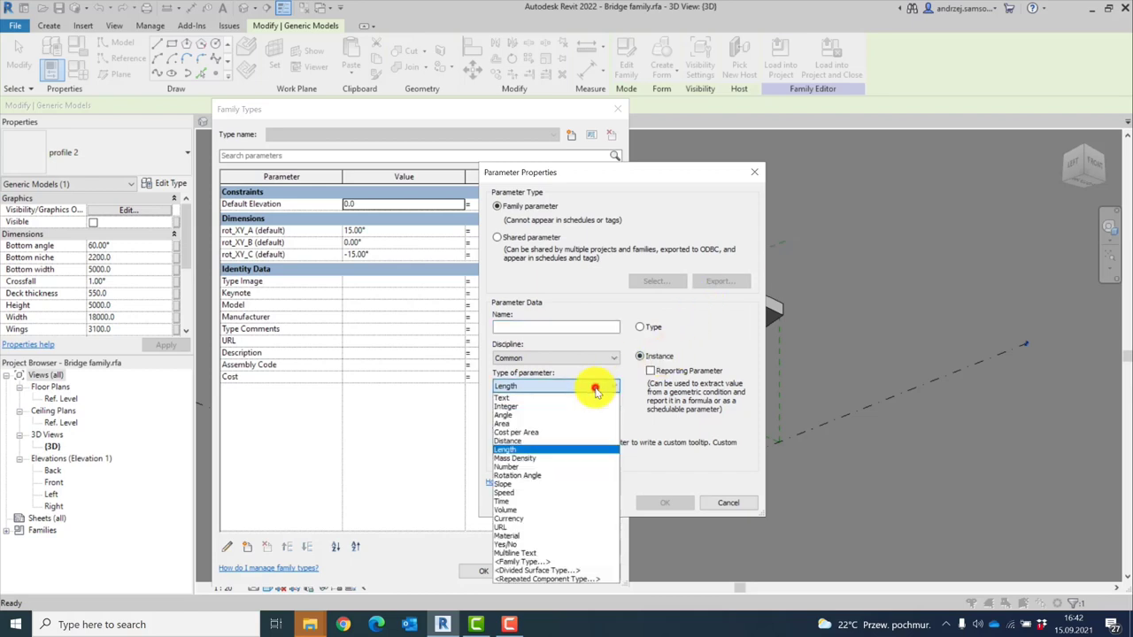
pyautogui.click(544, 398)
pyautogui.click(538, 328)
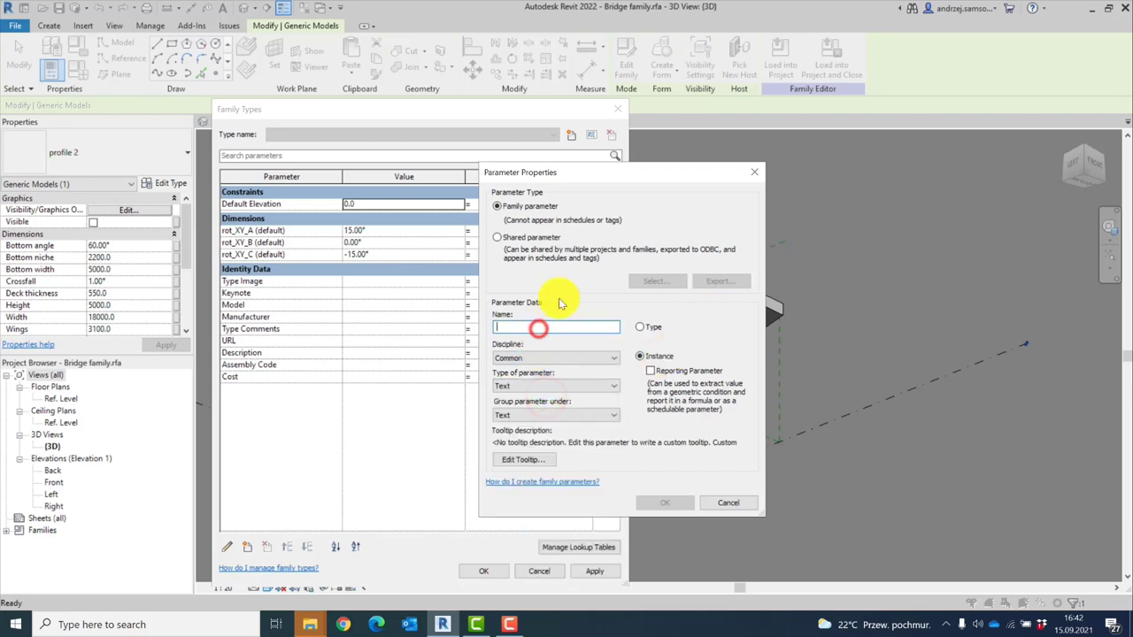
pyautogui.write('Profile 1')
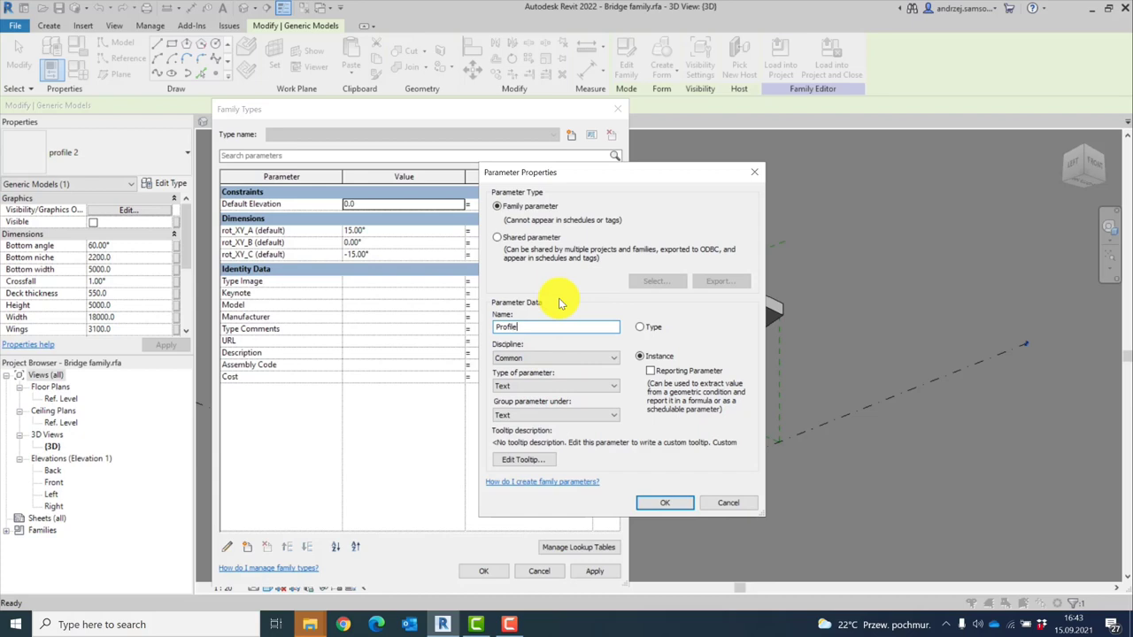
pyautogui.click(668, 503)
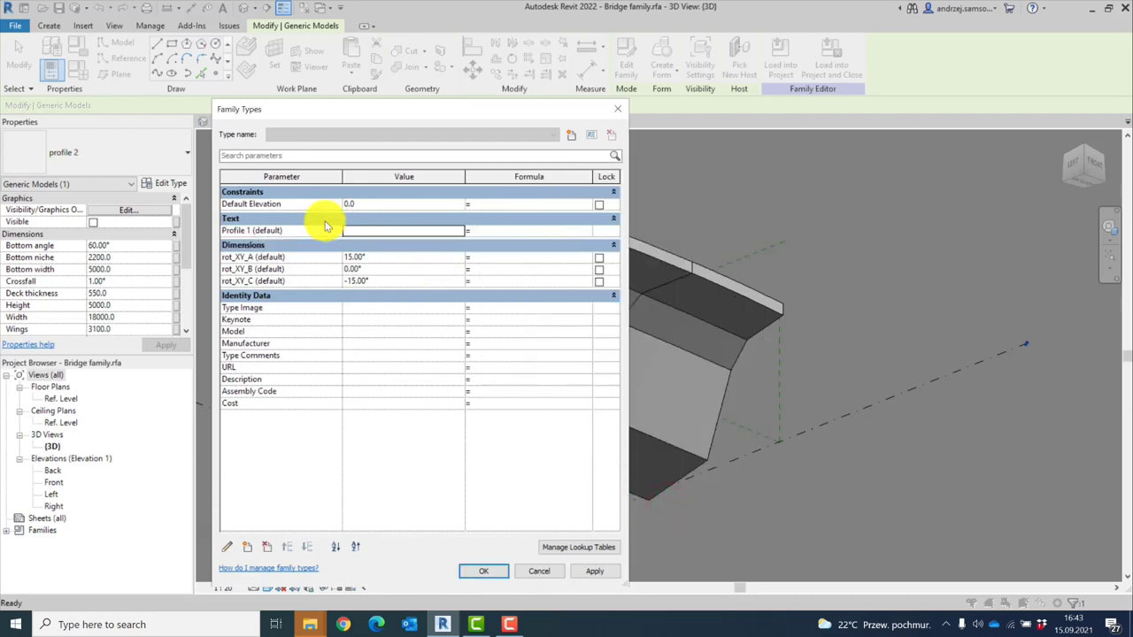
# Regroup the Profile 1 parameter under Dimensions
pyautogui.click(227, 546)
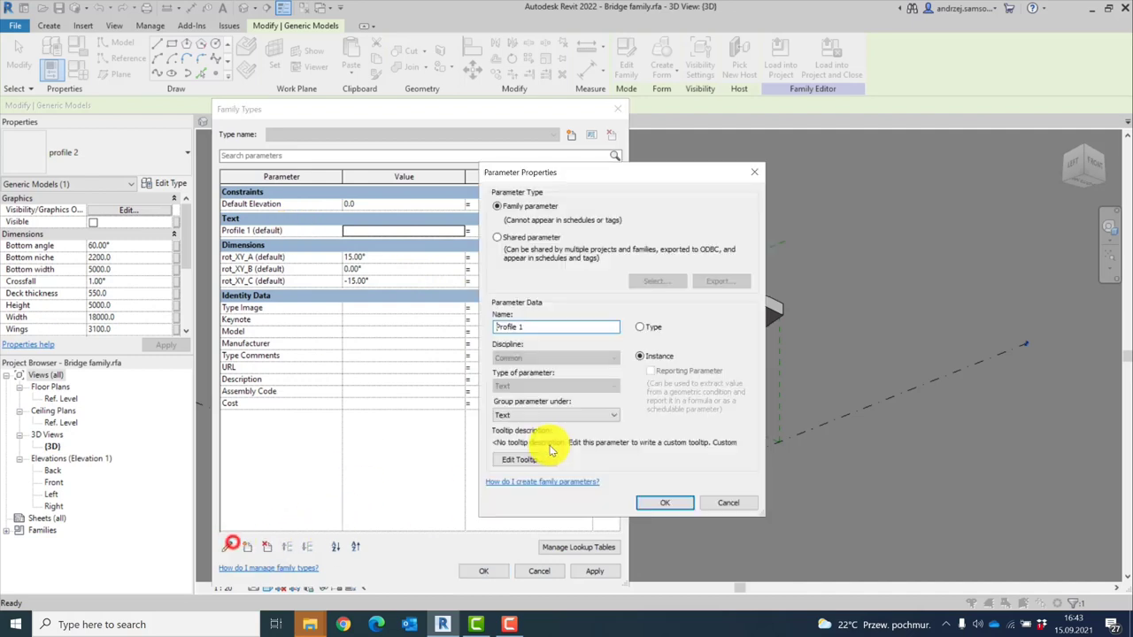
pyautogui.click(553, 416)
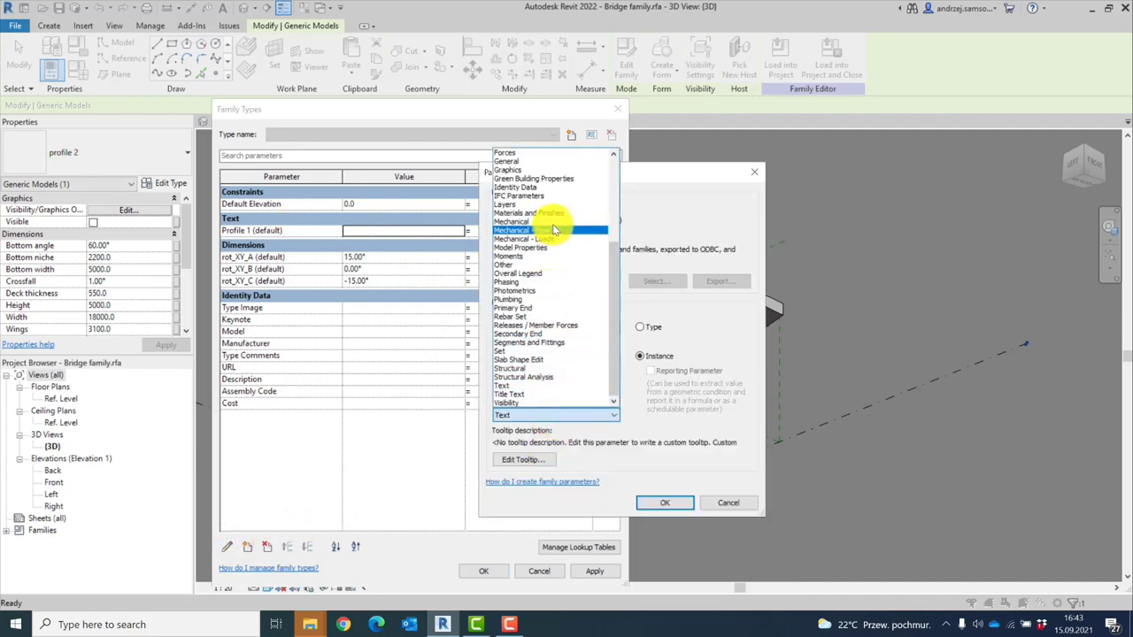
pyautogui.scroll(2, 553, 225)
pyautogui.click(536, 203)
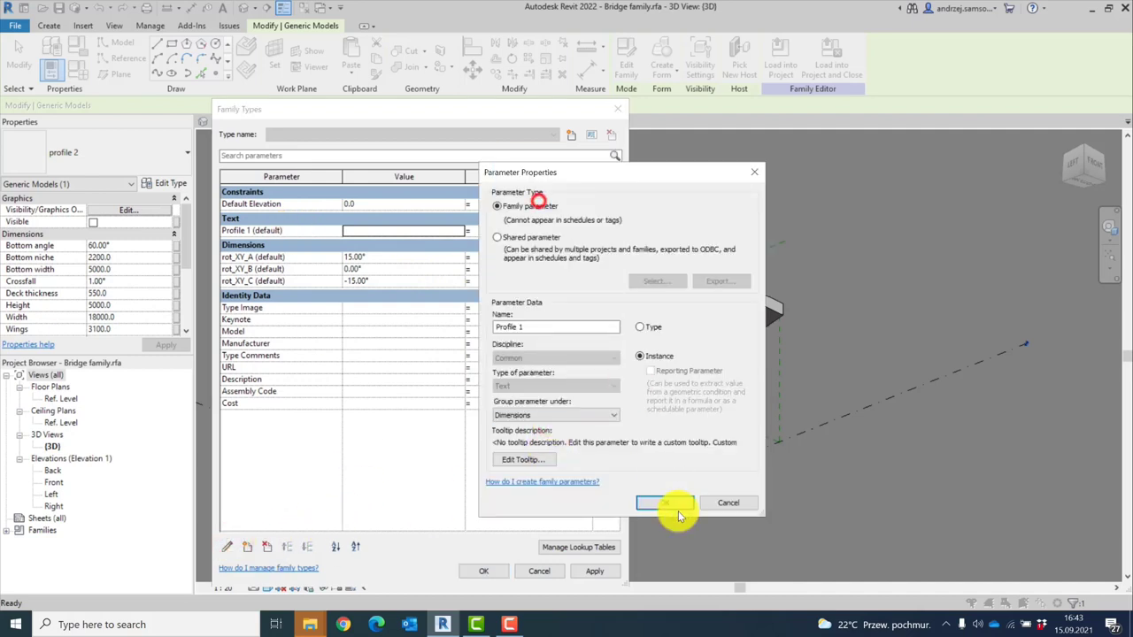
pyautogui.click(662, 505)
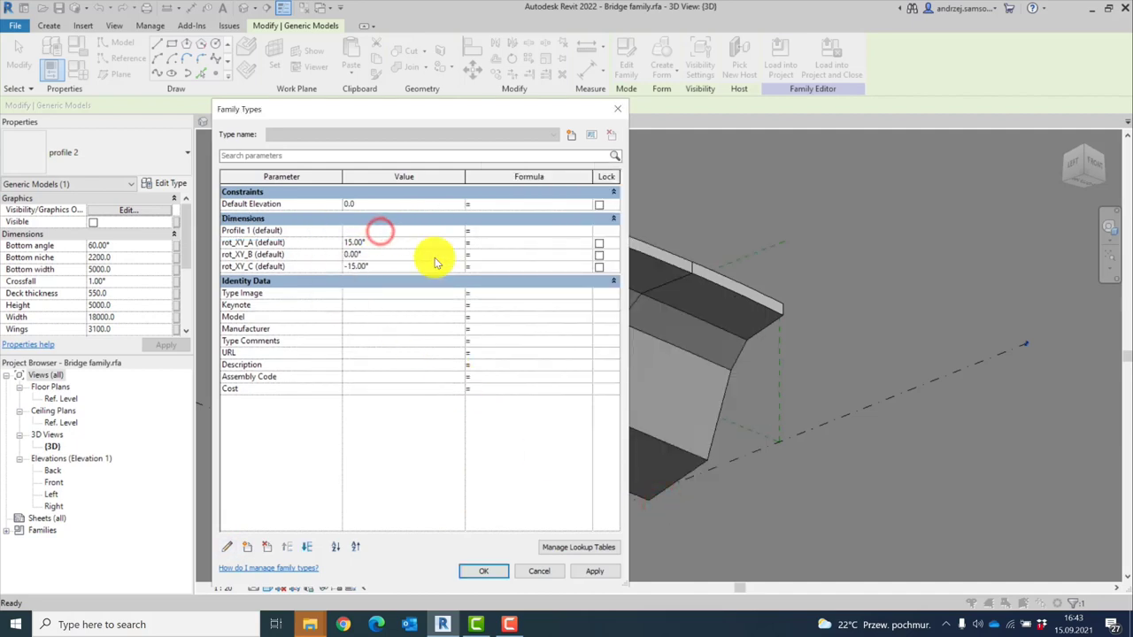
# Rename the Profile 1 parameter to ####Profile 1#### so it reads as a section header
pyautogui.click(298, 230)
pyautogui.click(227, 547)
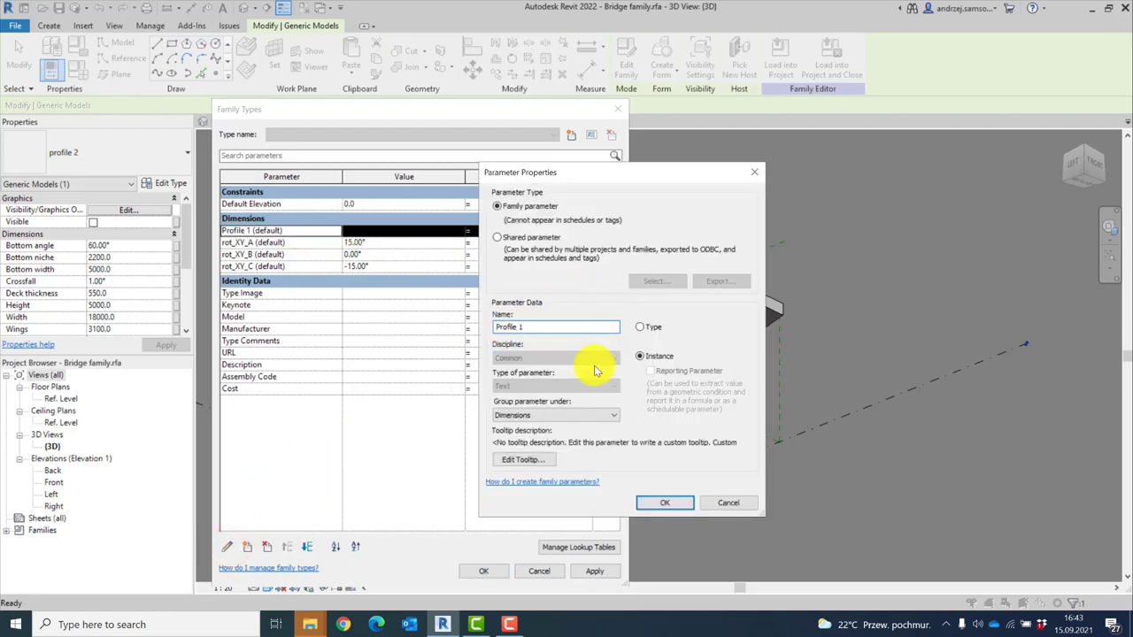
pyautogui.write('####')
pyautogui.press('End')
pyautogui.write('####')
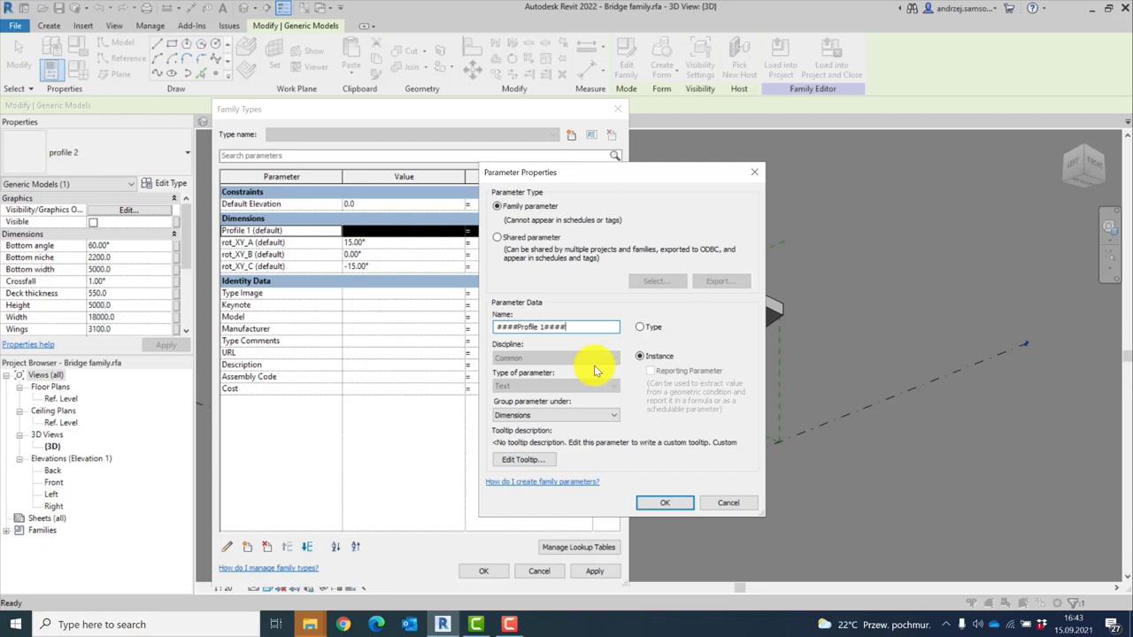
pyautogui.click(672, 501)
# Fill the value of the ####Profile 1#### parameter with a long row of # characters
pyautogui.click(379, 229)
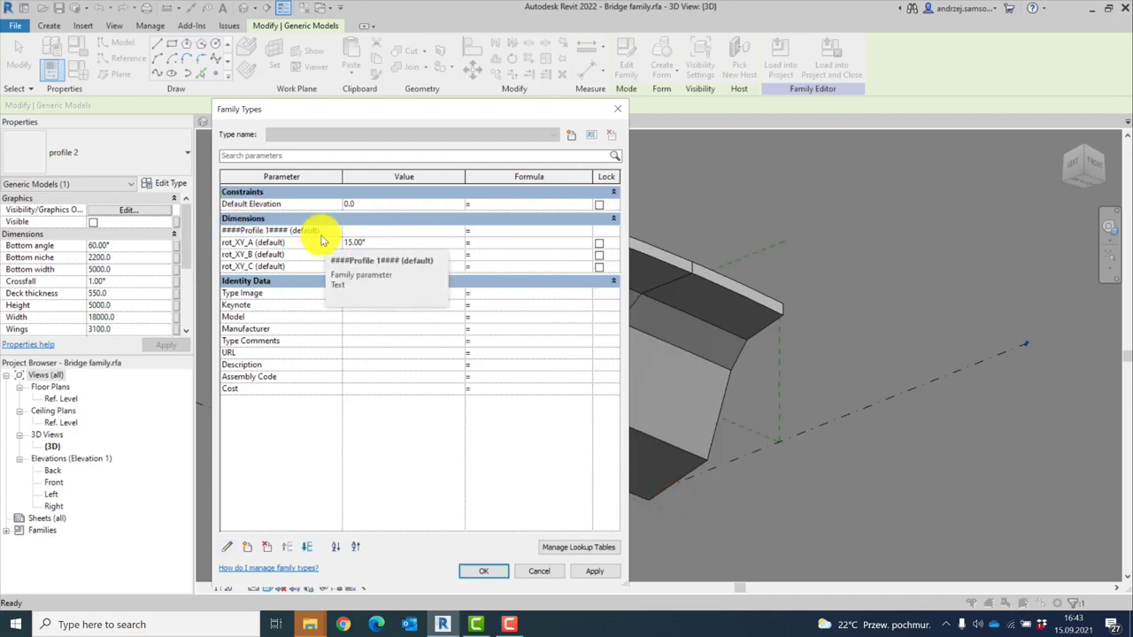
pyautogui.click(358, 229)
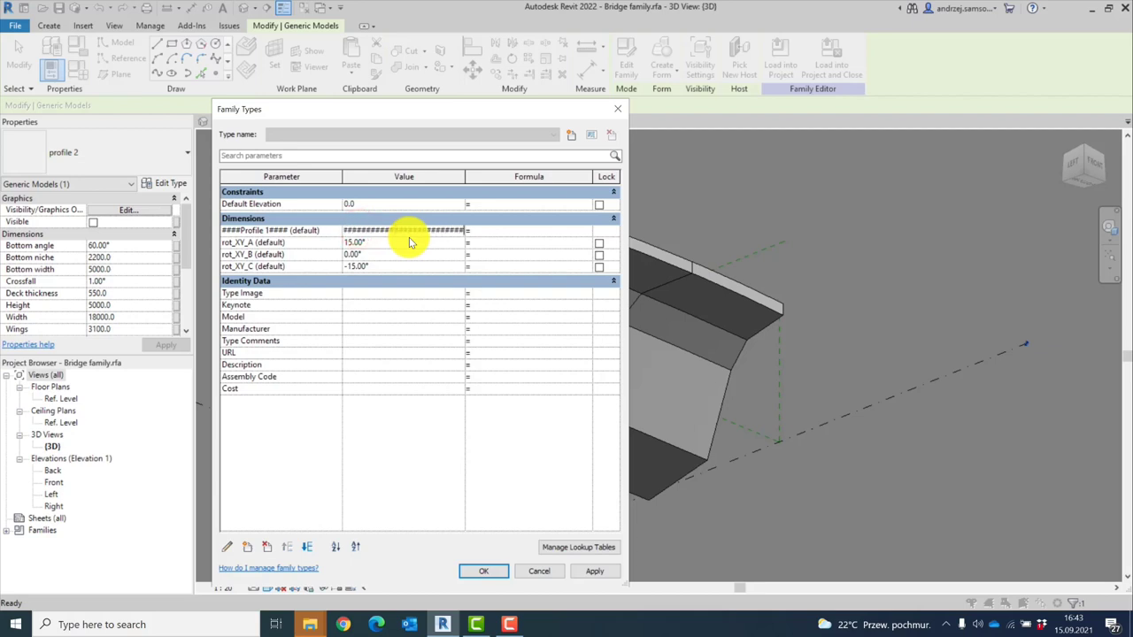
pyautogui.click(435, 269)
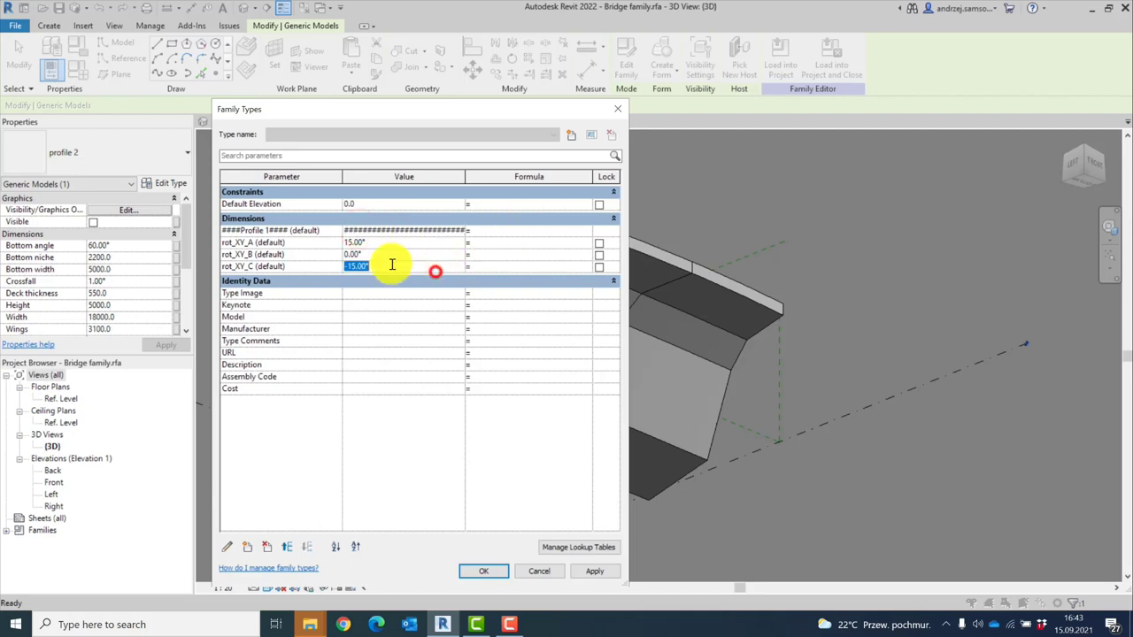
# Add an instance Text parameter named ####Profile 2#### grouped under Dimensions
pyautogui.click(247, 547)
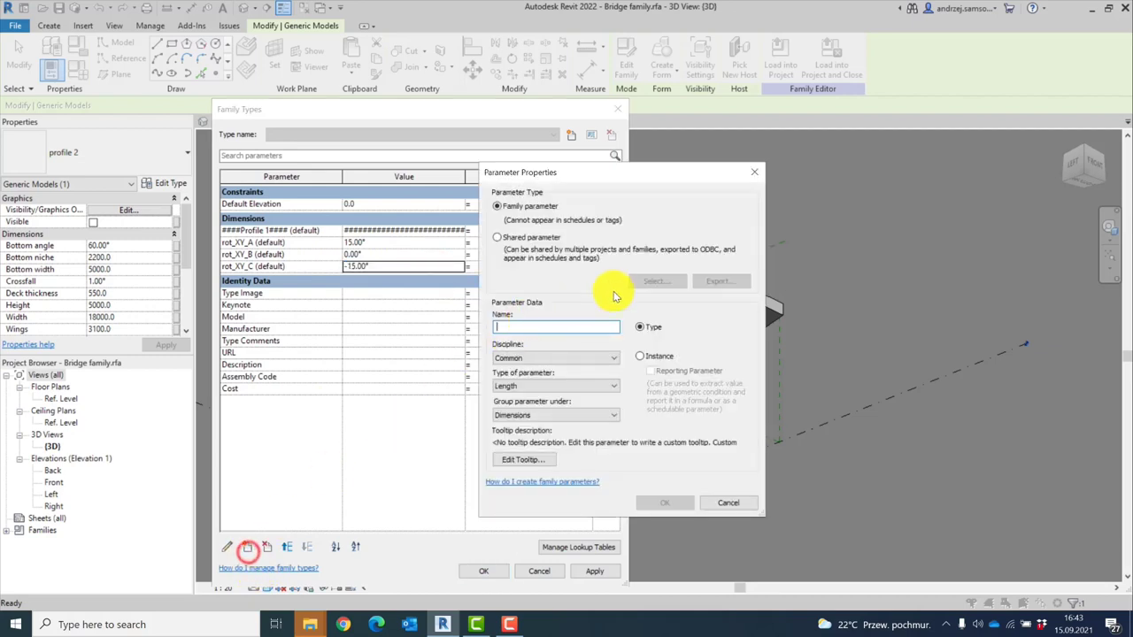
pyautogui.write('####Profile 2###')
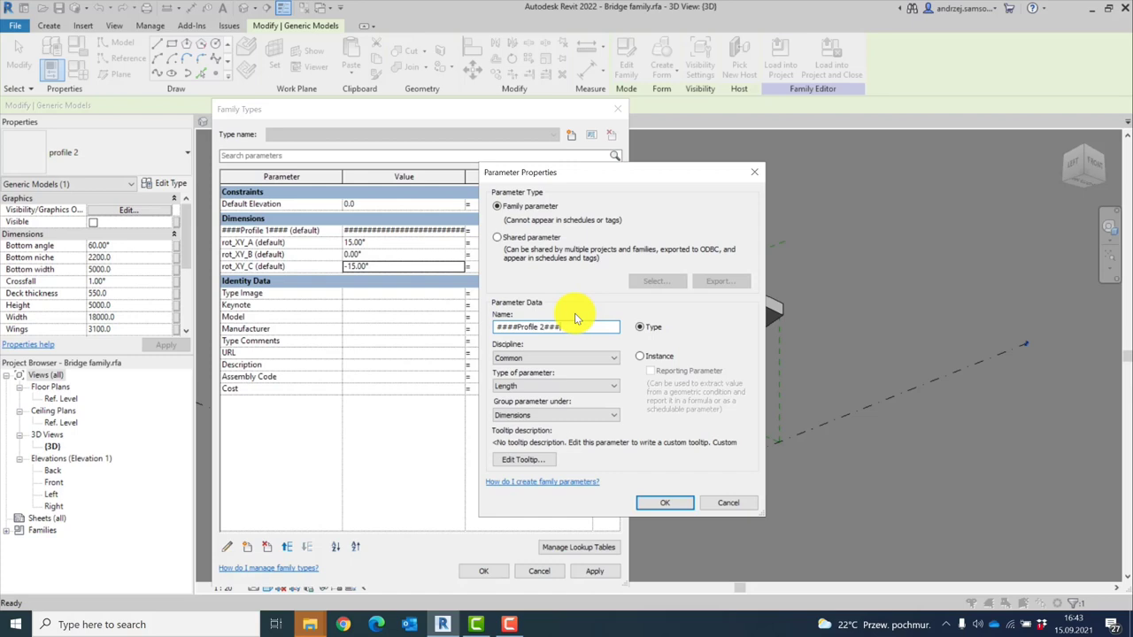
pyautogui.write('#')
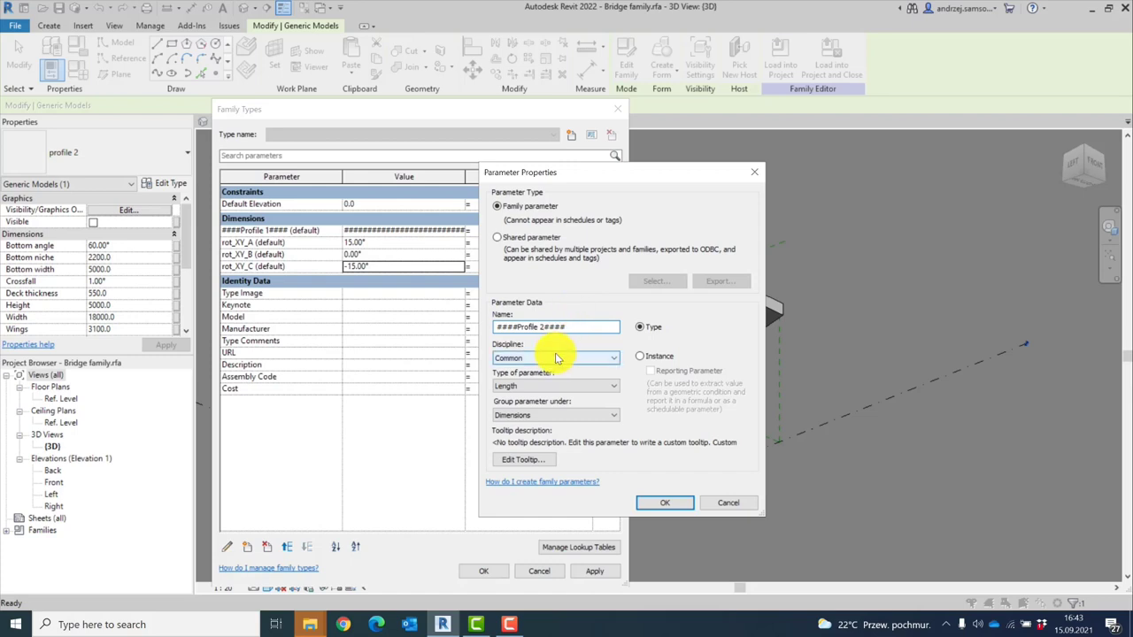
pyautogui.click(542, 386)
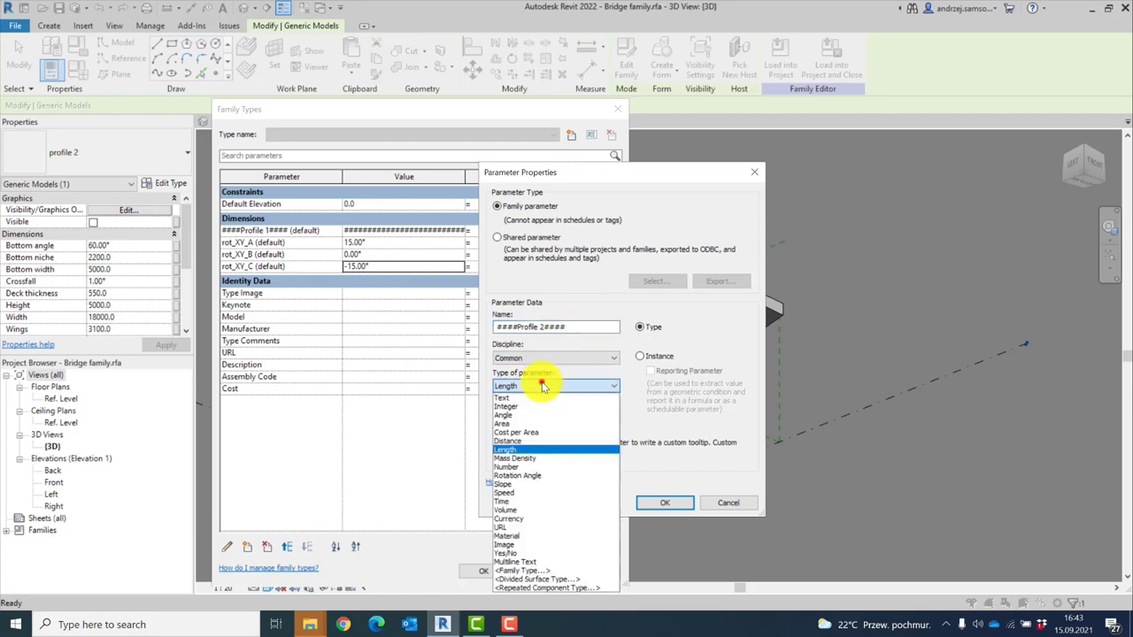
pyautogui.click(517, 398)
pyautogui.click(520, 412)
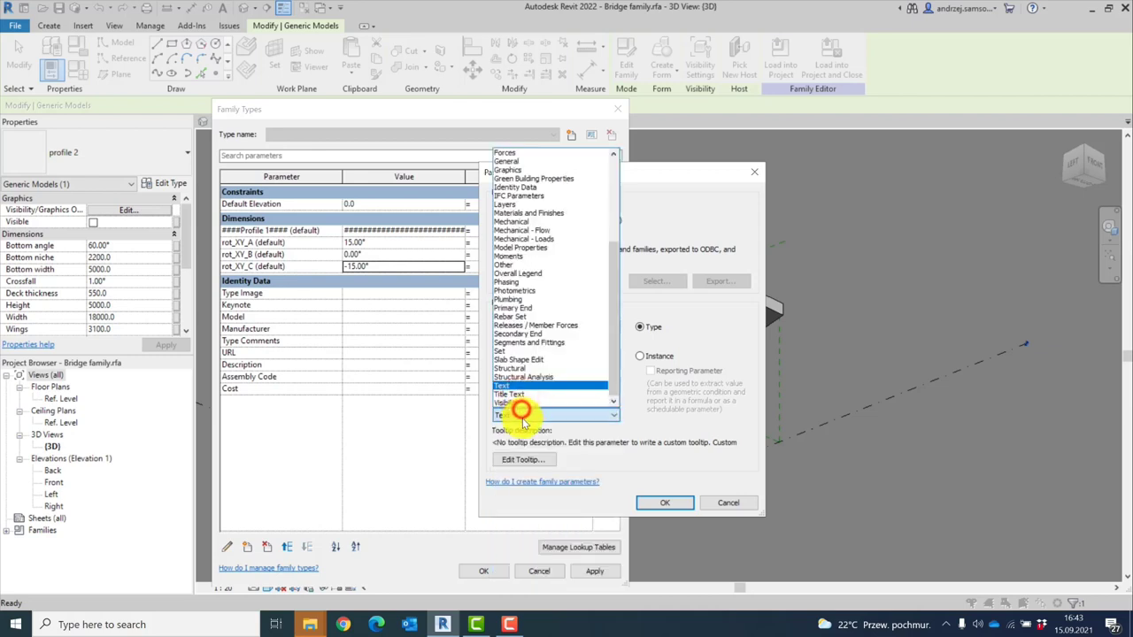
pyautogui.scroll(6, 522, 210)
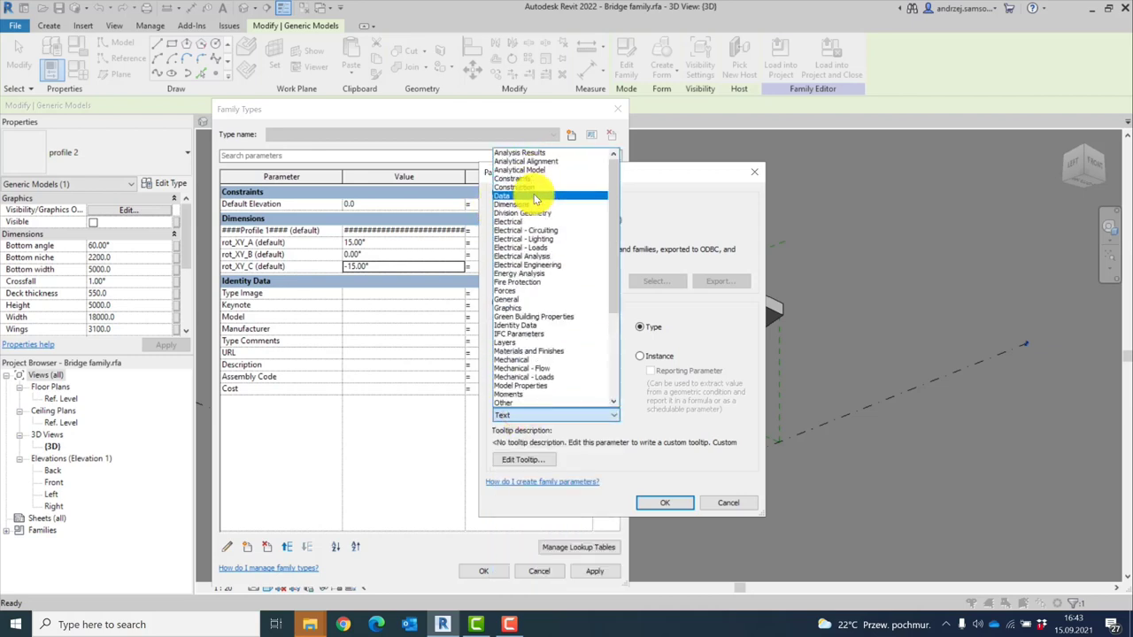
pyautogui.click(522, 207)
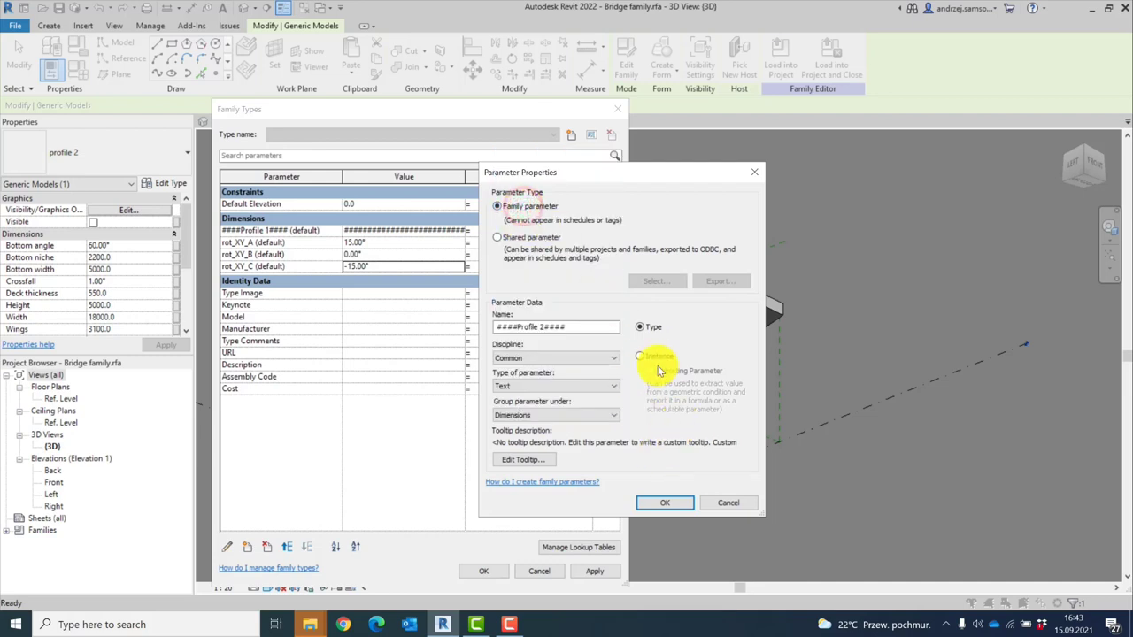
pyautogui.click(638, 356)
pyautogui.click(673, 503)
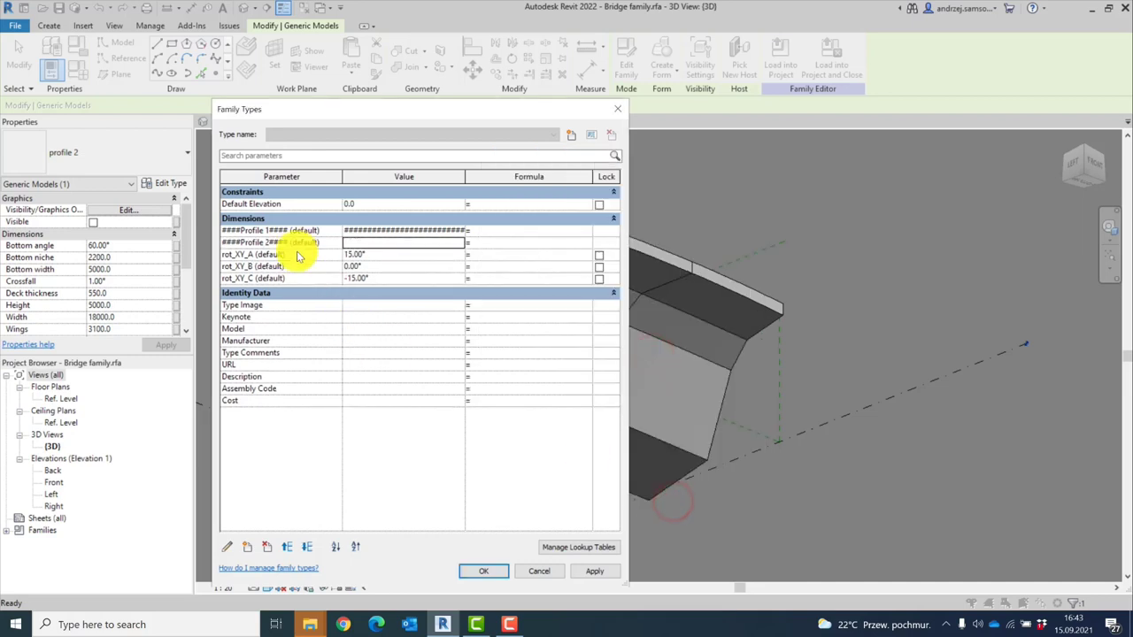
# Reorder the parameters so ####Profile 2#### sits between rot_XY_A and rot_XY_B
pyautogui.click(298, 242)
pyautogui.click(308, 547)
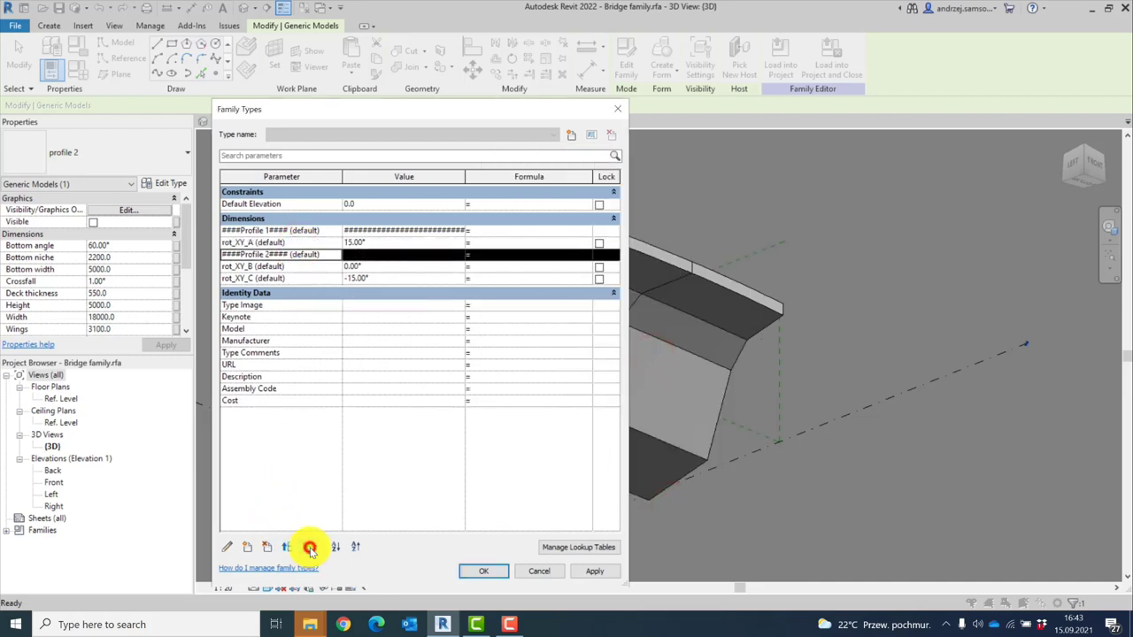
pyautogui.click(308, 546)
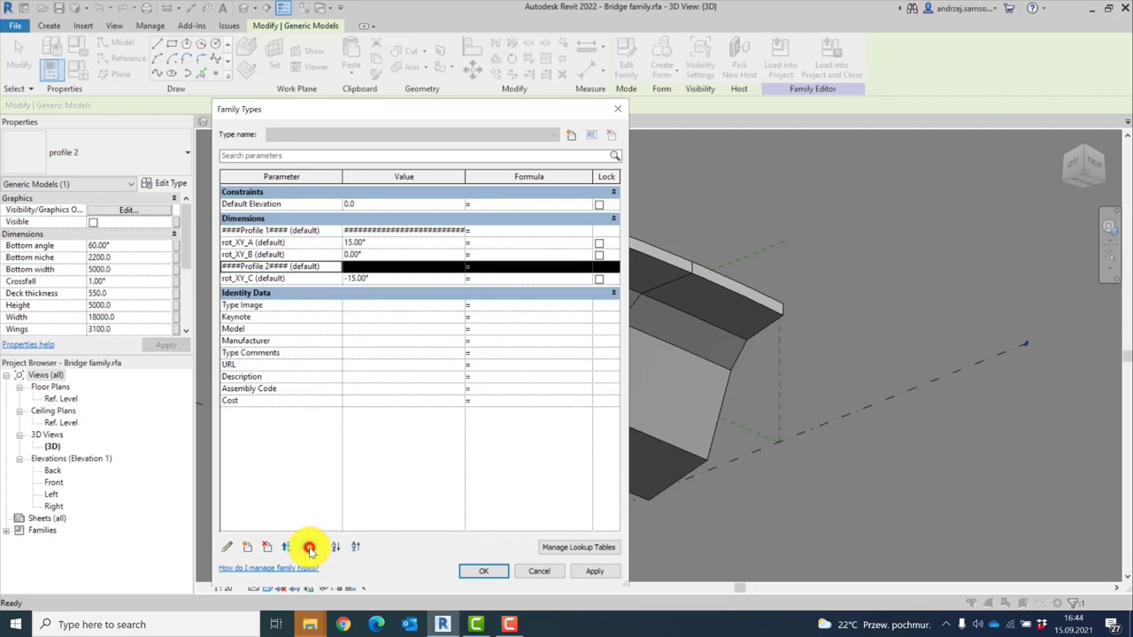
pyautogui.click(289, 547)
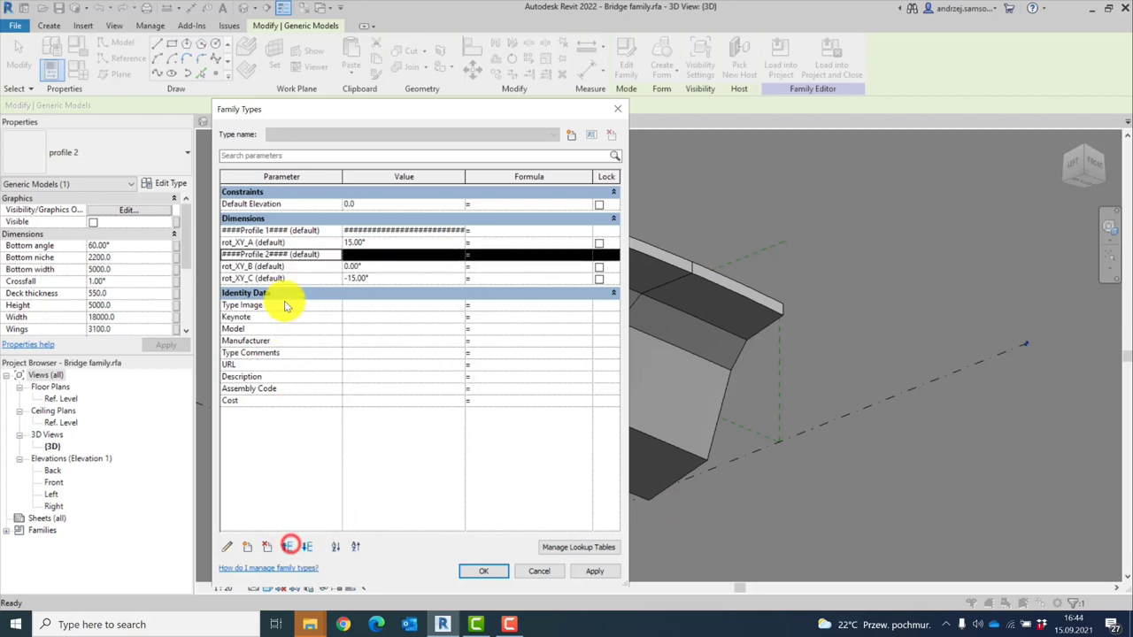
# Rename the ####Profile 1#### header parameter as ####Profile A####
pyautogui.click(304, 279)
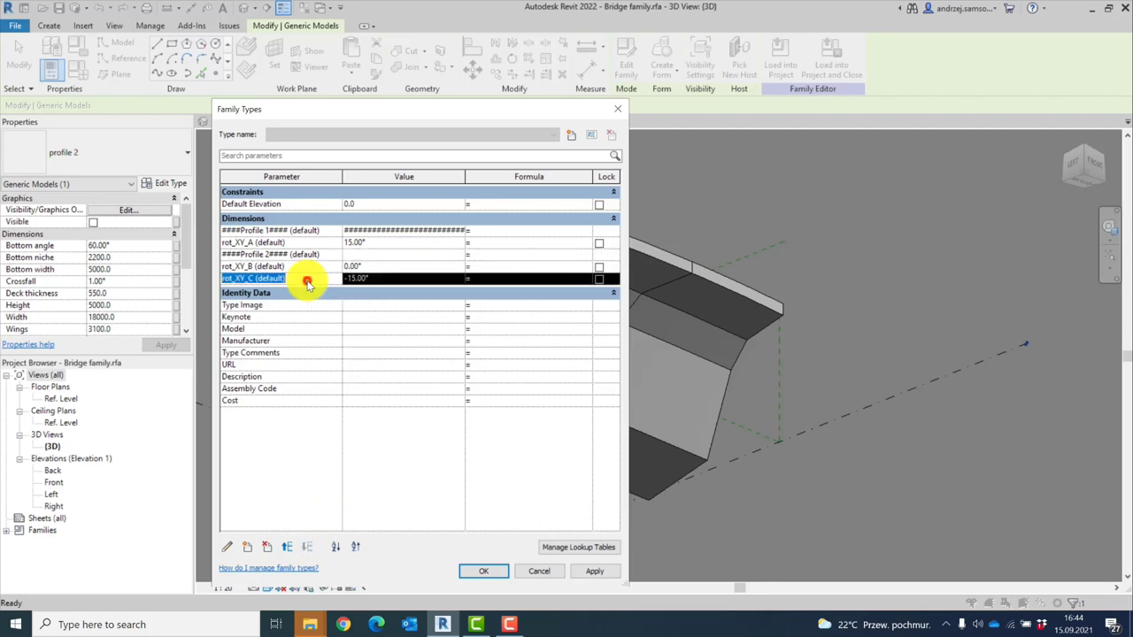
pyautogui.click(277, 225)
pyautogui.click(278, 223)
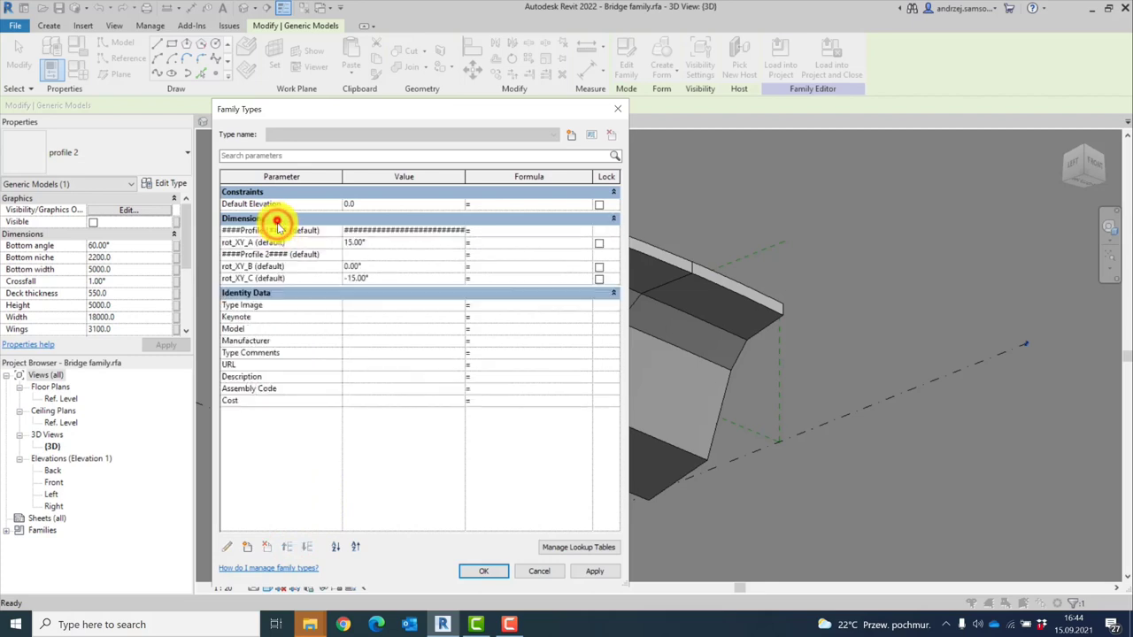
pyautogui.click(278, 229)
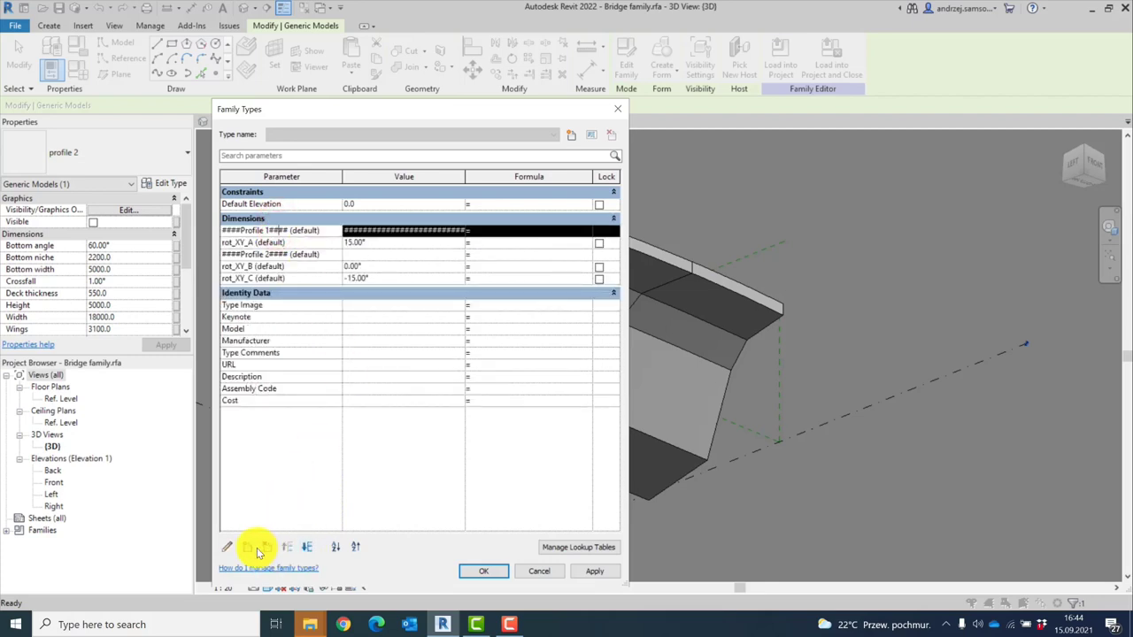
pyautogui.click(230, 547)
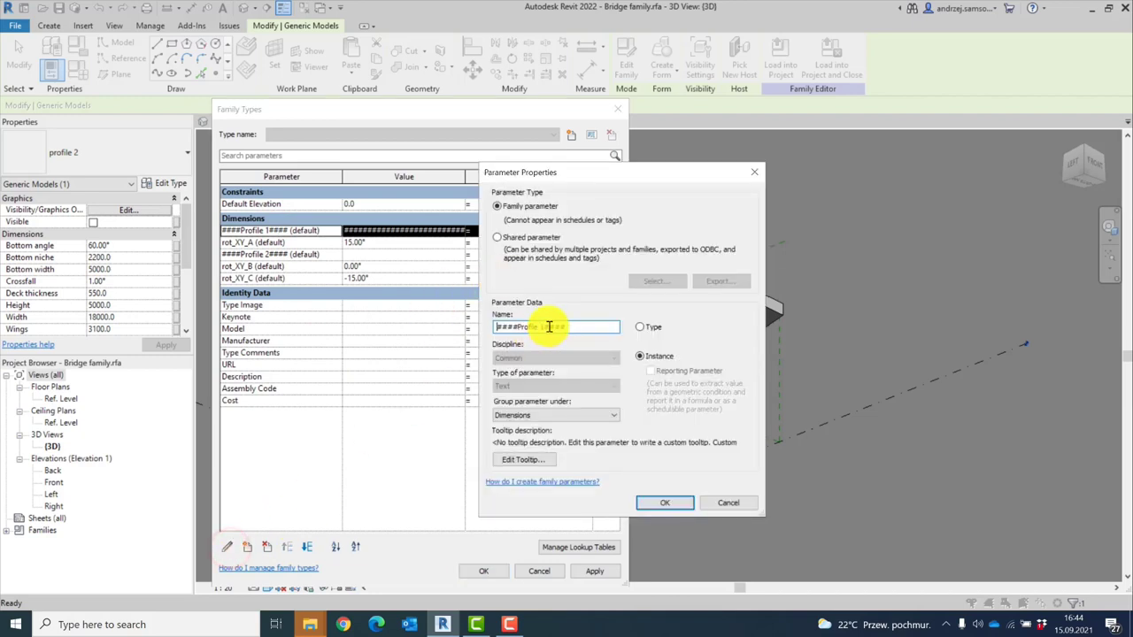
pyautogui.doubleClick(542, 328)
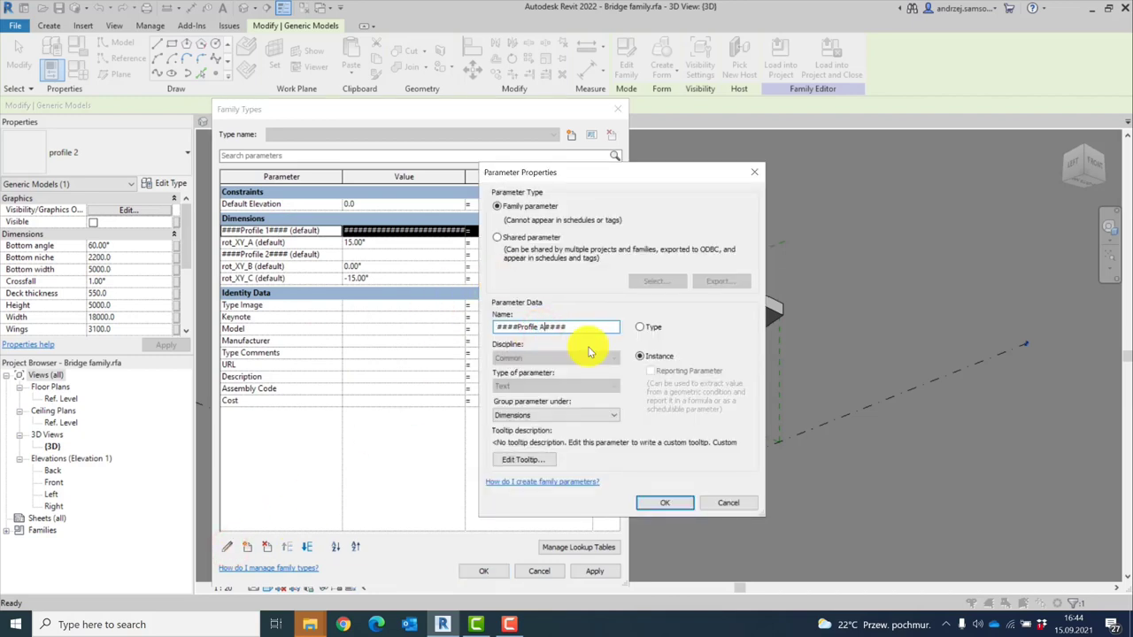
pyautogui.click(659, 502)
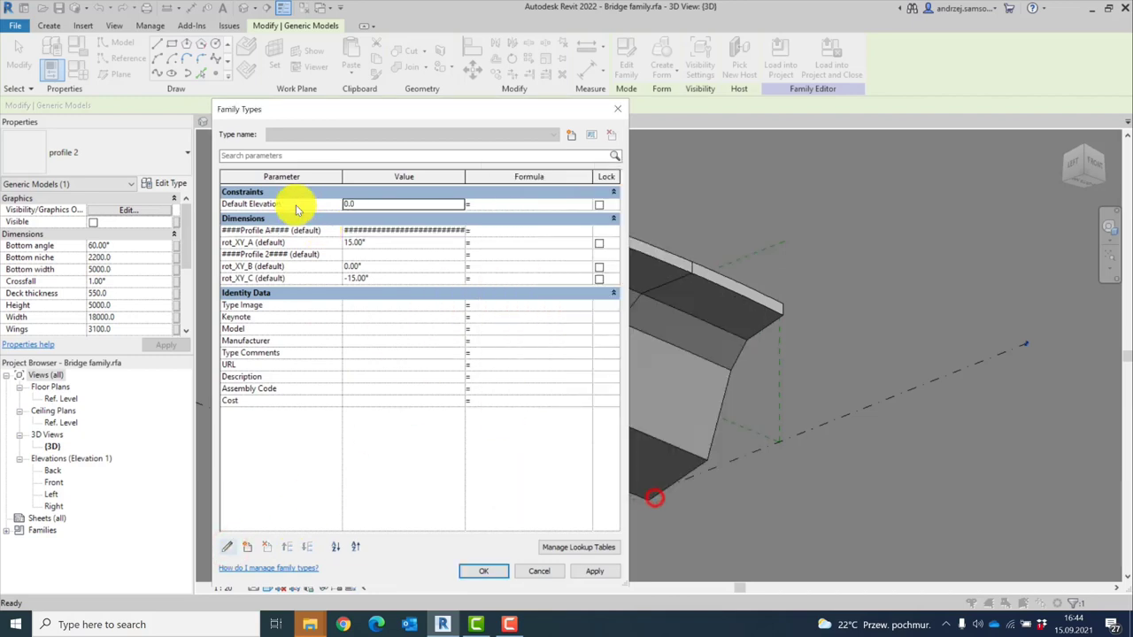
# Rename the ####Profile 2#### header parameter as ####Profile B####
pyautogui.click(270, 257)
pyautogui.click(227, 547)
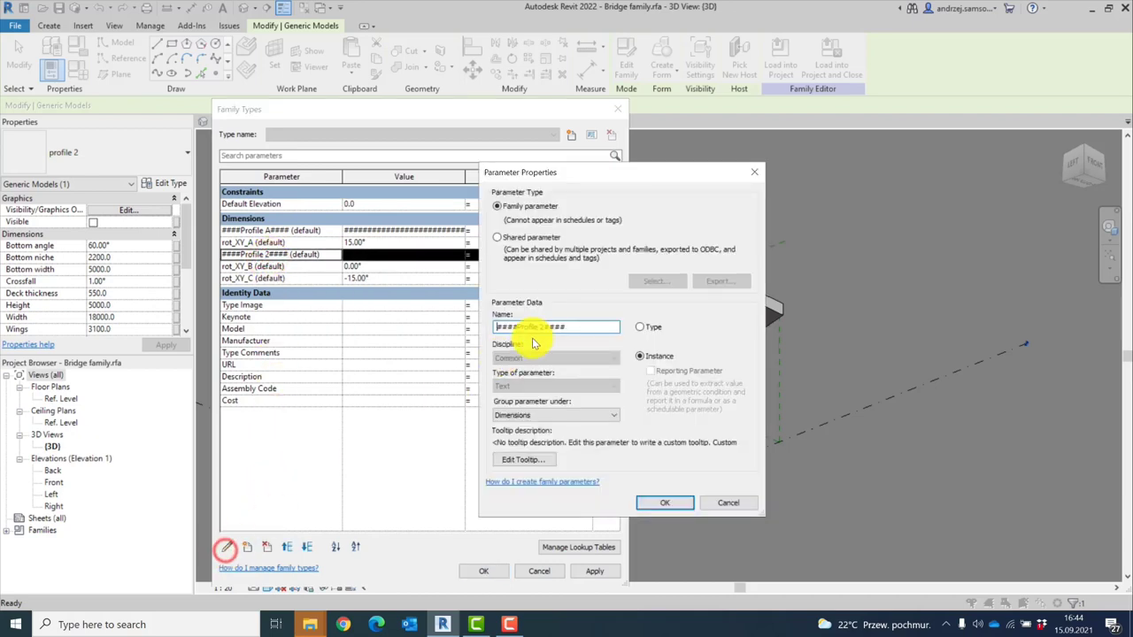
pyautogui.doubleClick(542, 327)
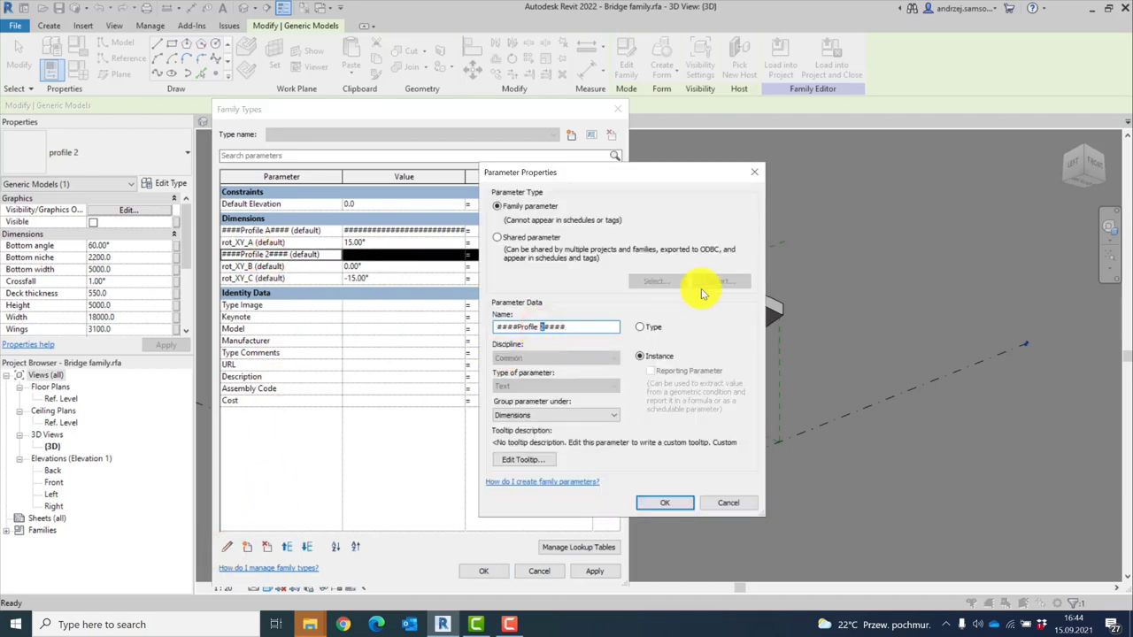
pyautogui.click(655, 506)
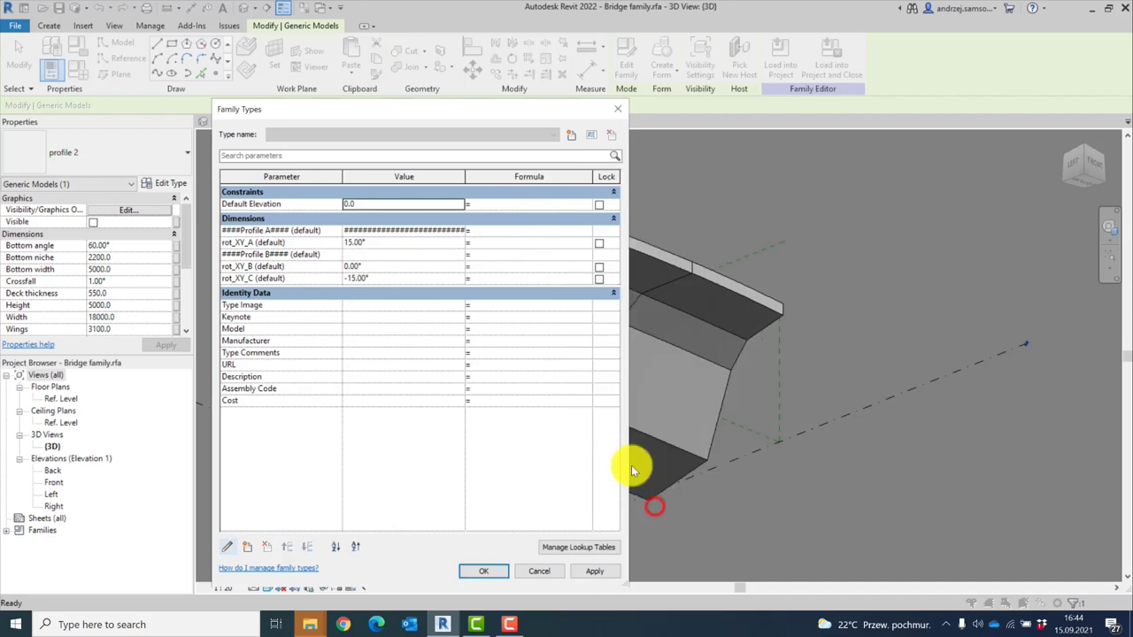
# Add an instance Text parameter named ####Profile C#### grouped under Dimensions
pyautogui.click(247, 547)
pyautogui.write('####Profile C####')
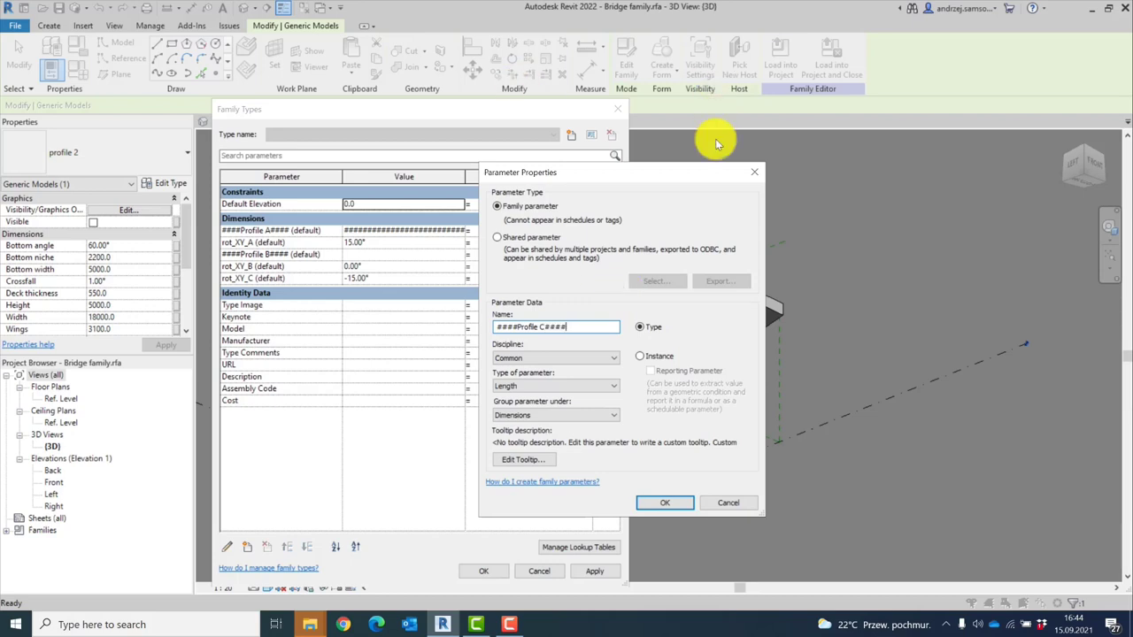
pyautogui.click(639, 355)
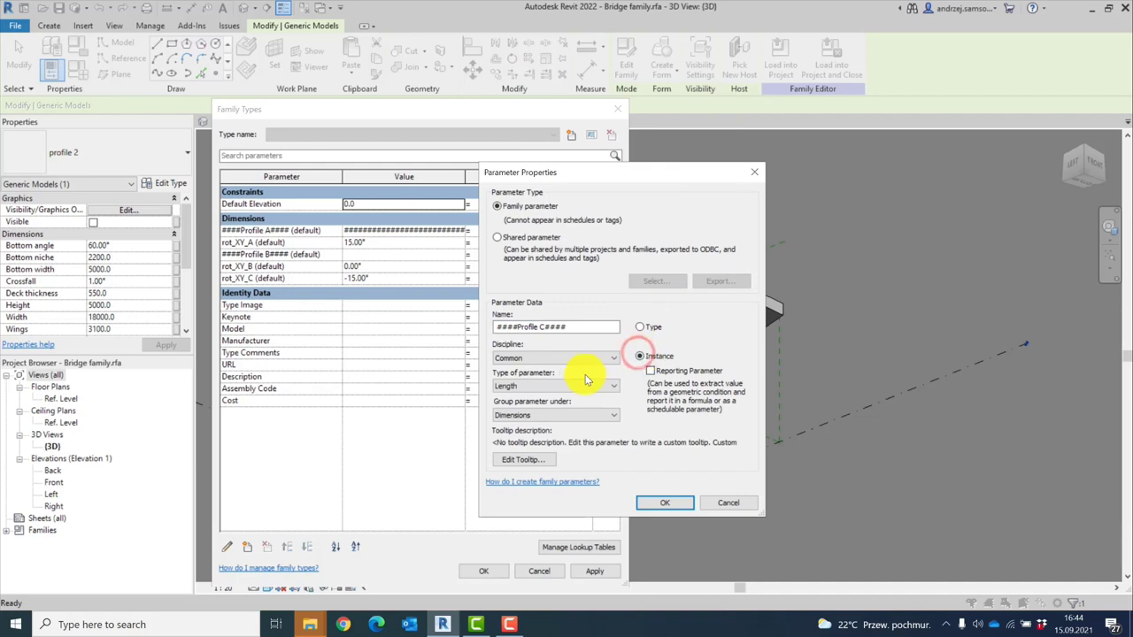
pyautogui.click(542, 353)
pyautogui.click(543, 386)
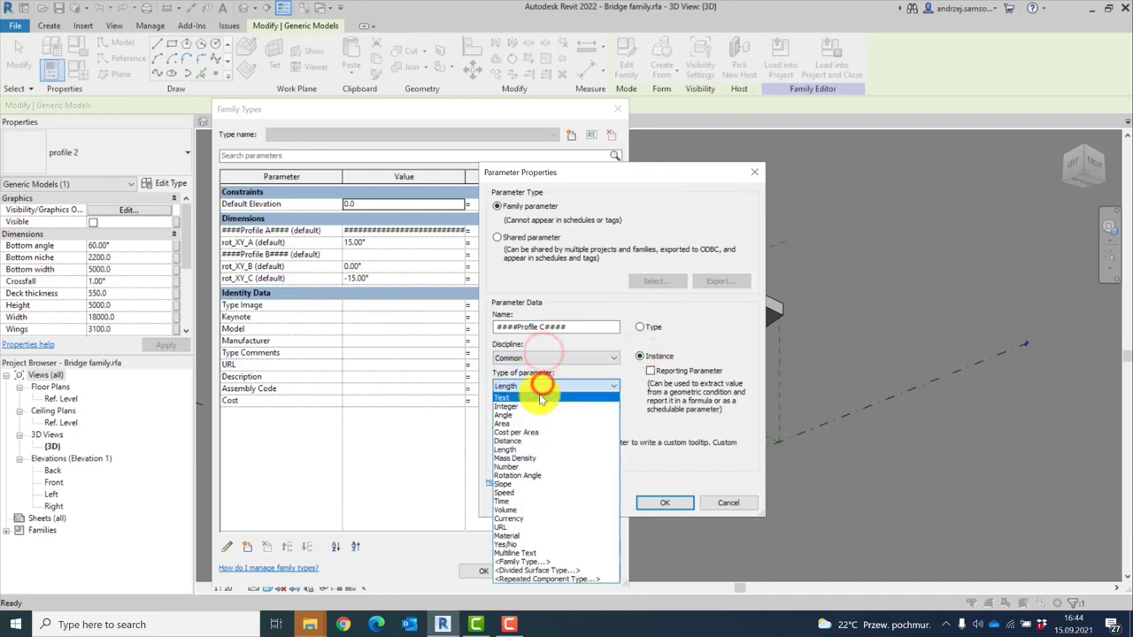
pyautogui.click(533, 393)
pyautogui.click(542, 413)
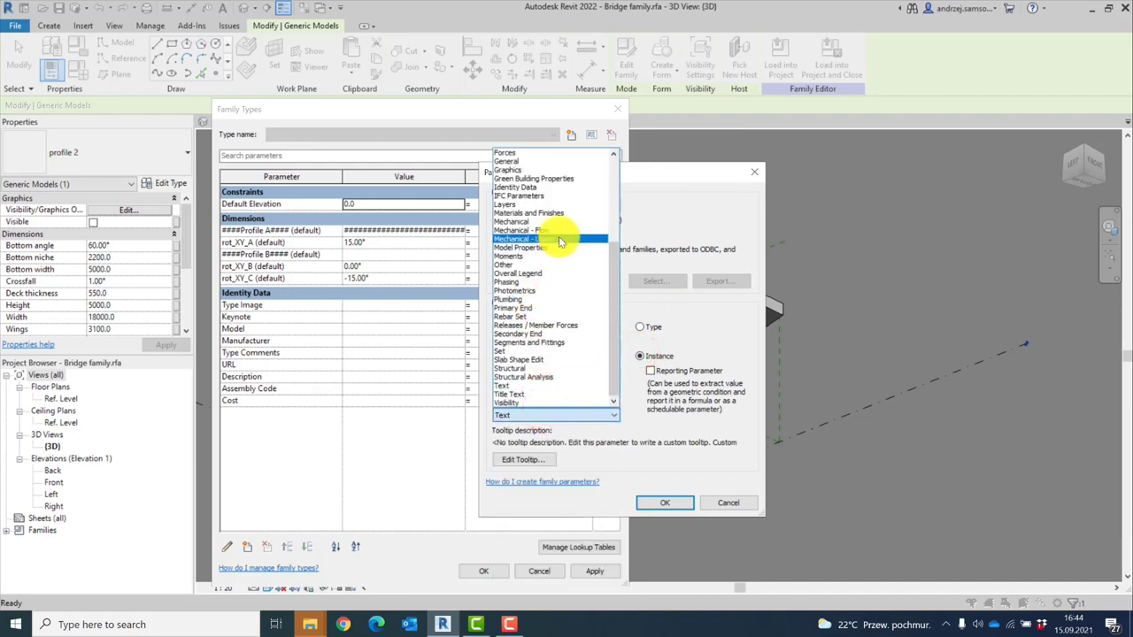
pyautogui.scroll(3, 558, 241)
pyautogui.scroll(2, 553, 232)
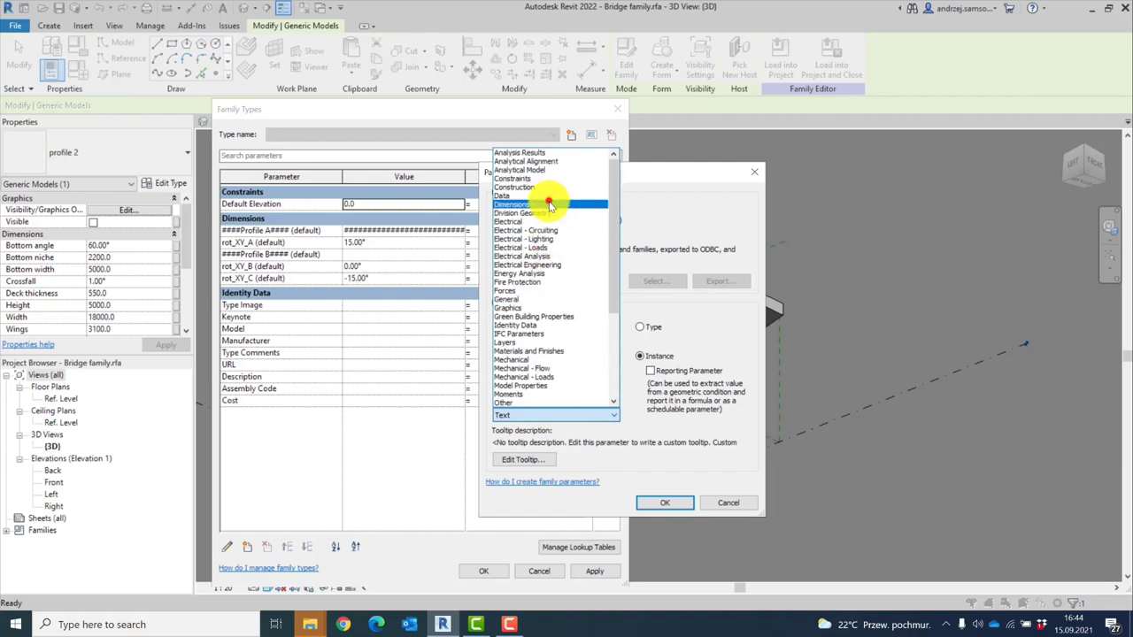
pyautogui.click(549, 202)
pyautogui.click(668, 503)
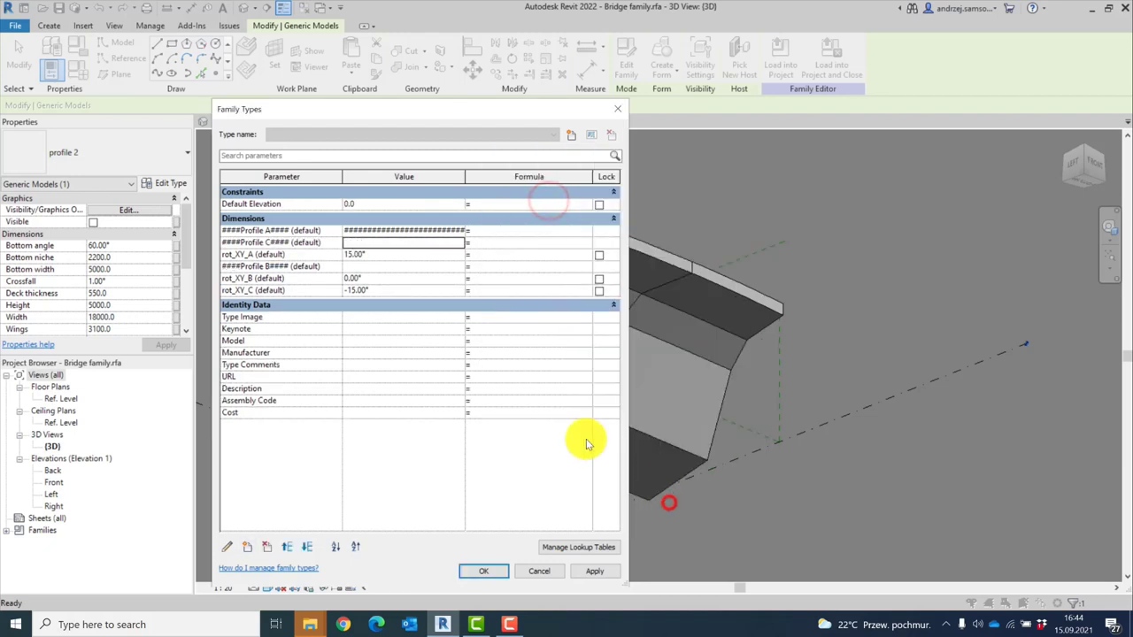
# Reorder the parameters so ####Profile C#### sits between rot_XY_B and rot_XY_C, and apply the family type changes
pyautogui.click(301, 242)
pyautogui.click(305, 549)
pyautogui.click(306, 548)
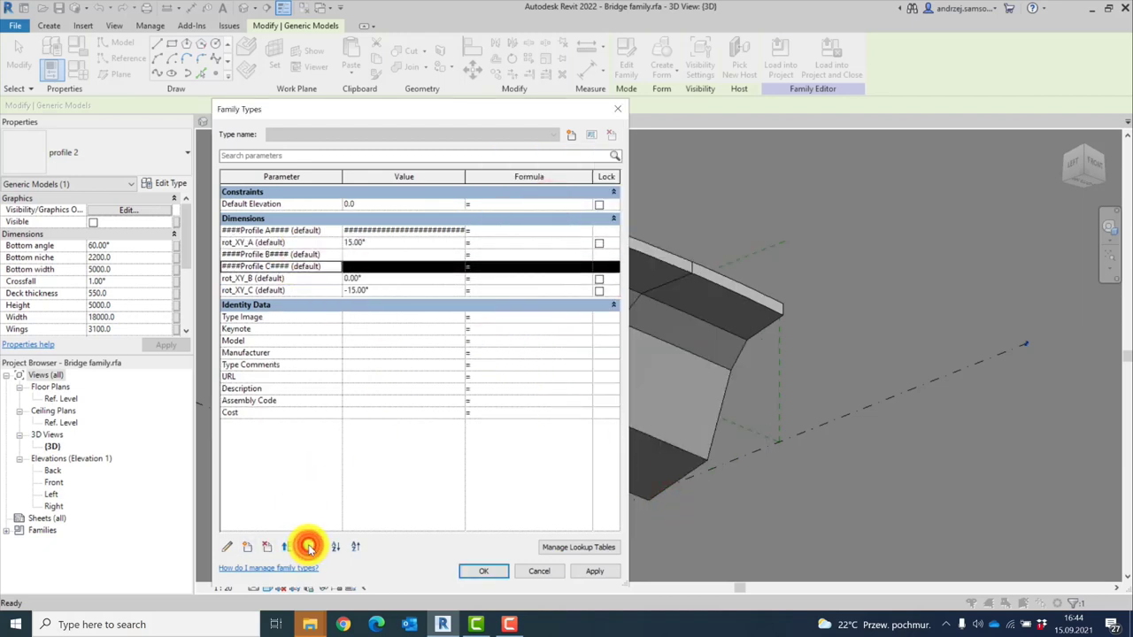
pyautogui.click(307, 549)
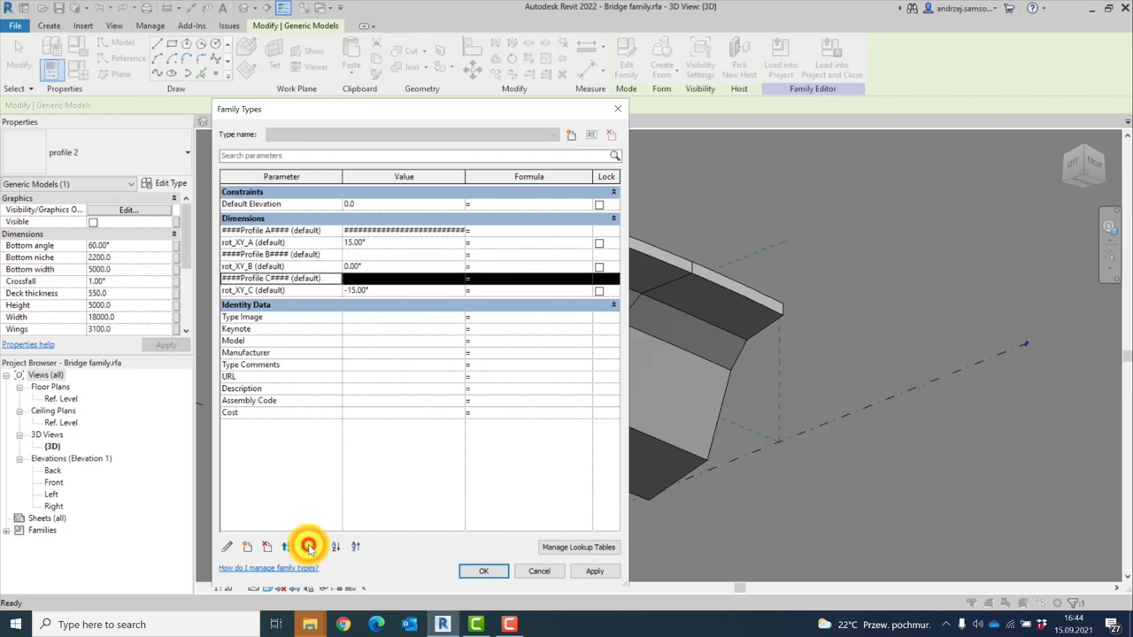
pyautogui.click(401, 440)
pyautogui.click(295, 255)
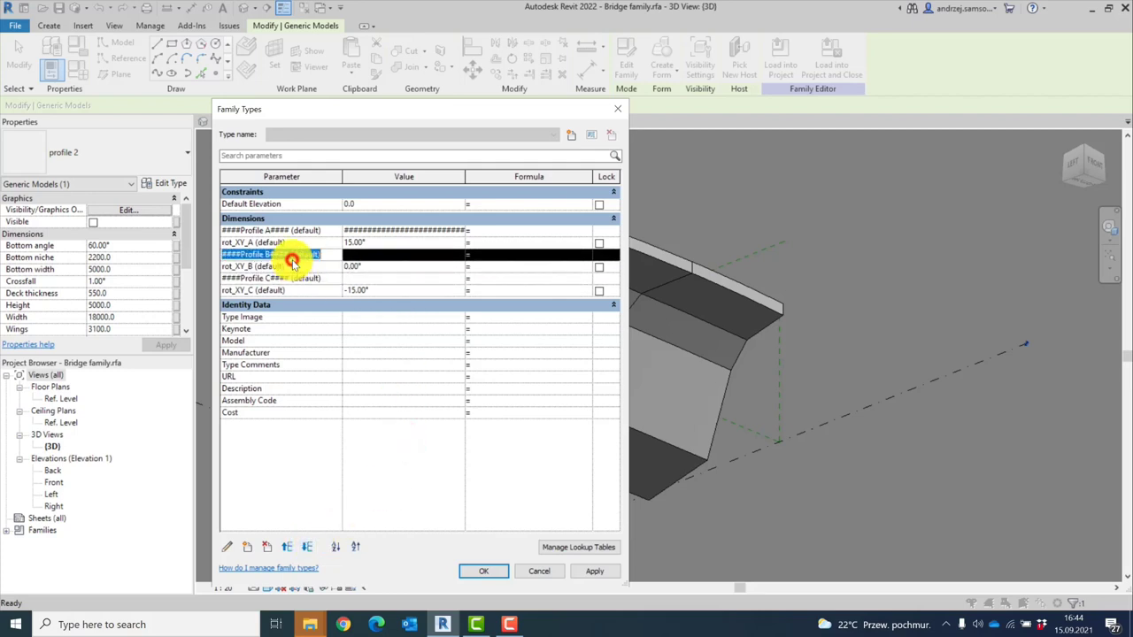
pyautogui.click(588, 573)
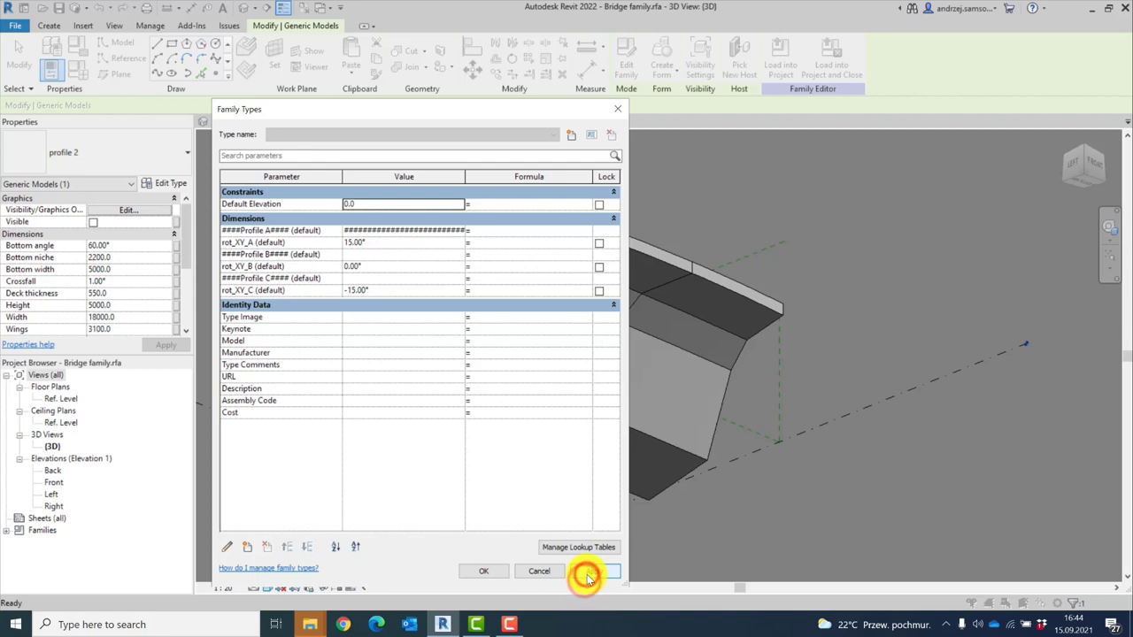
pyautogui.click(581, 573)
pyautogui.click(480, 571)
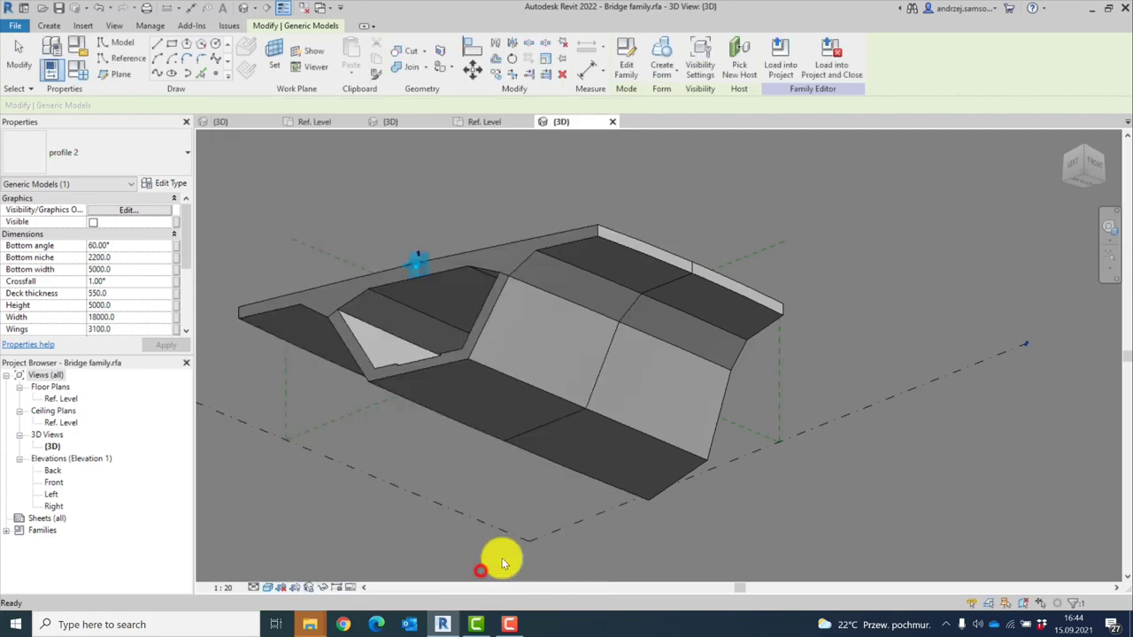
# Select the profile at adaptive point 1 and associate its Bottom angle with a new instance parameter named Bottom angle_A
pyautogui.click(248, 296)
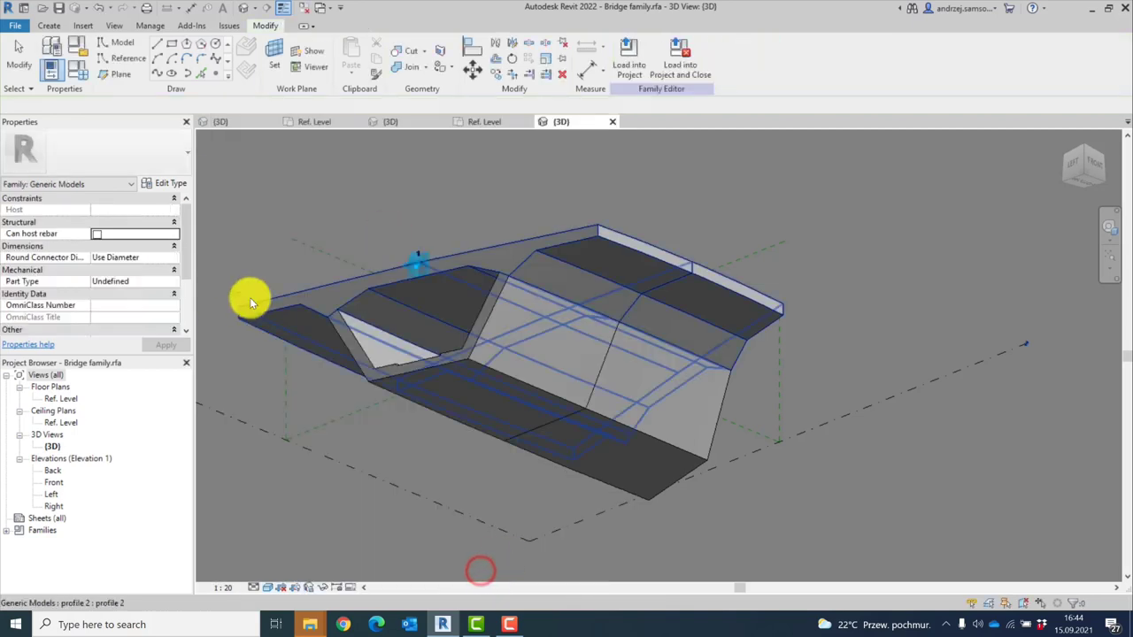
pyautogui.click(342, 316)
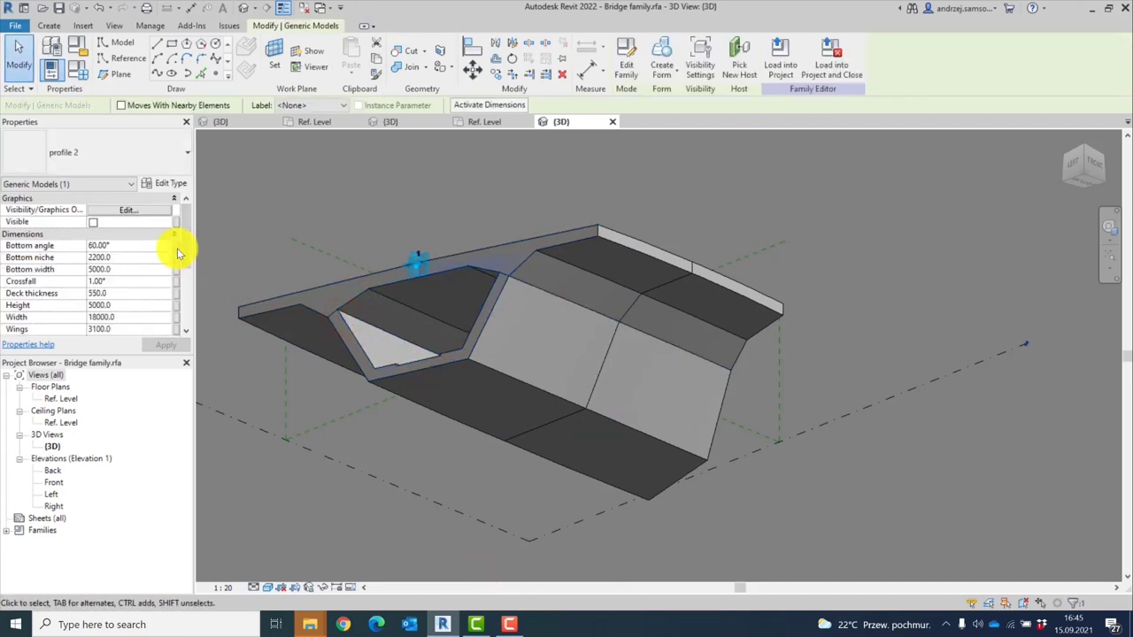
pyautogui.click(175, 245)
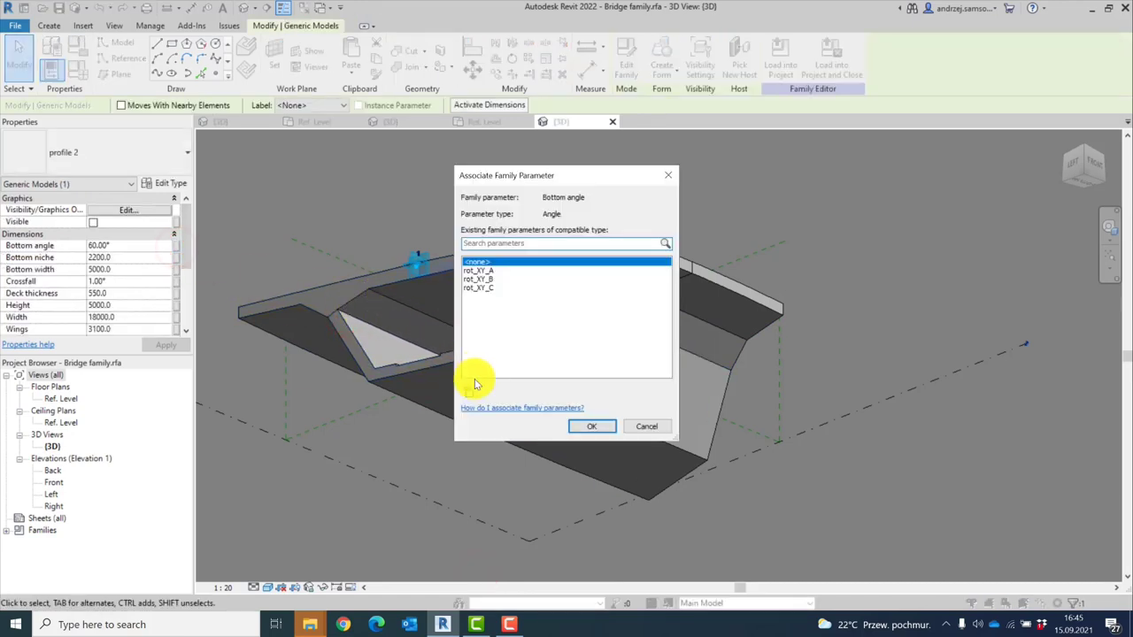
pyautogui.click(470, 389)
pyautogui.write('Bottom angle_A')
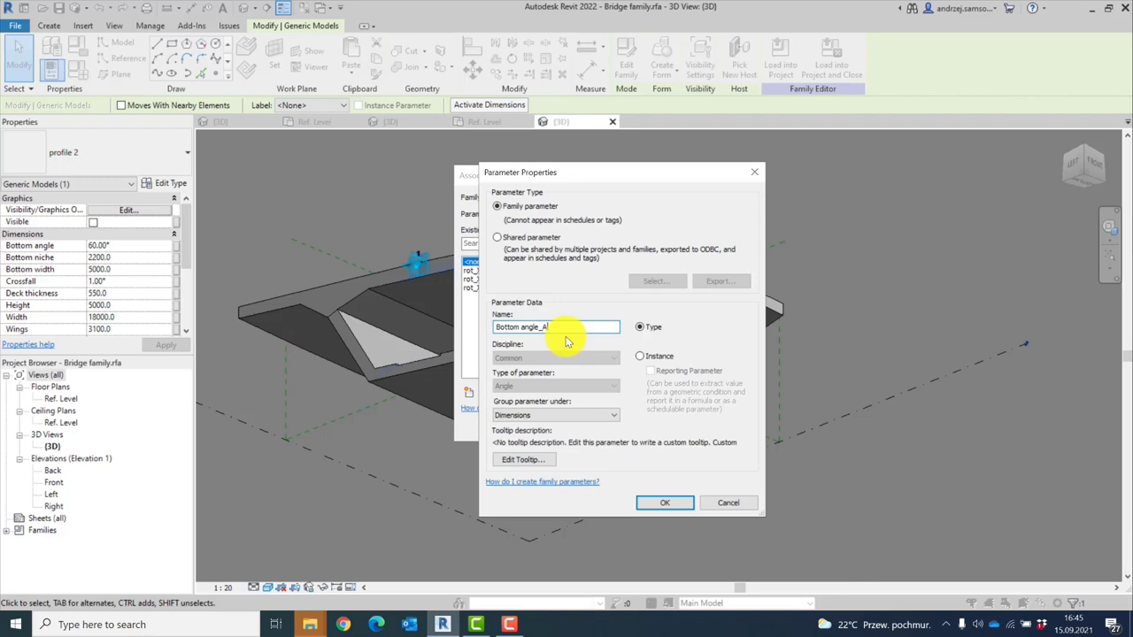
pyautogui.click(665, 356)
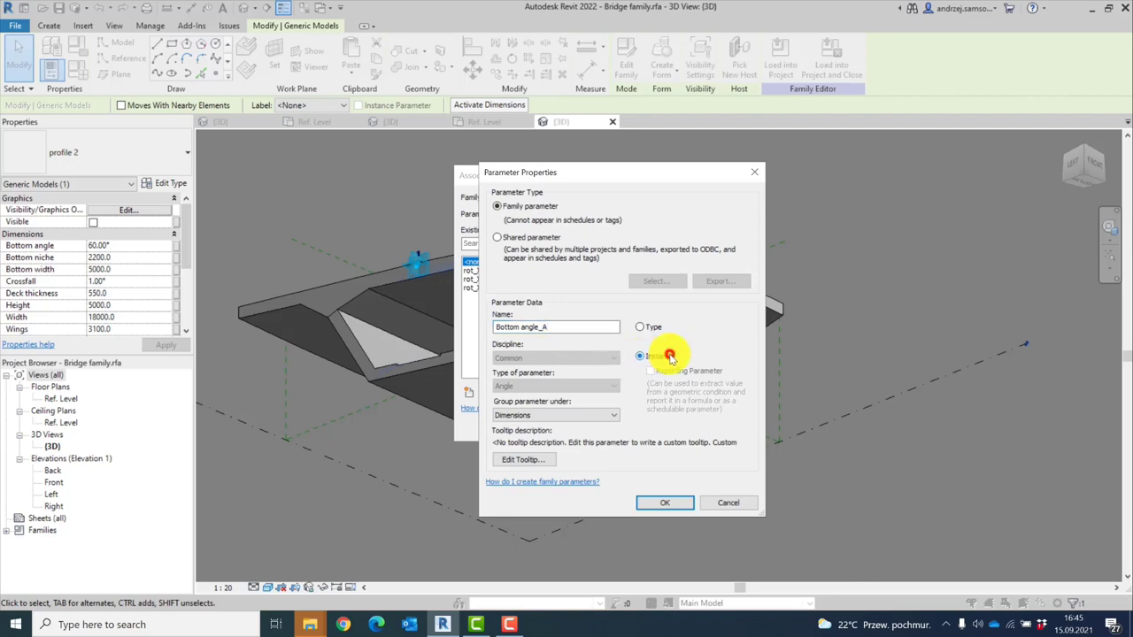
pyautogui.click(668, 507)
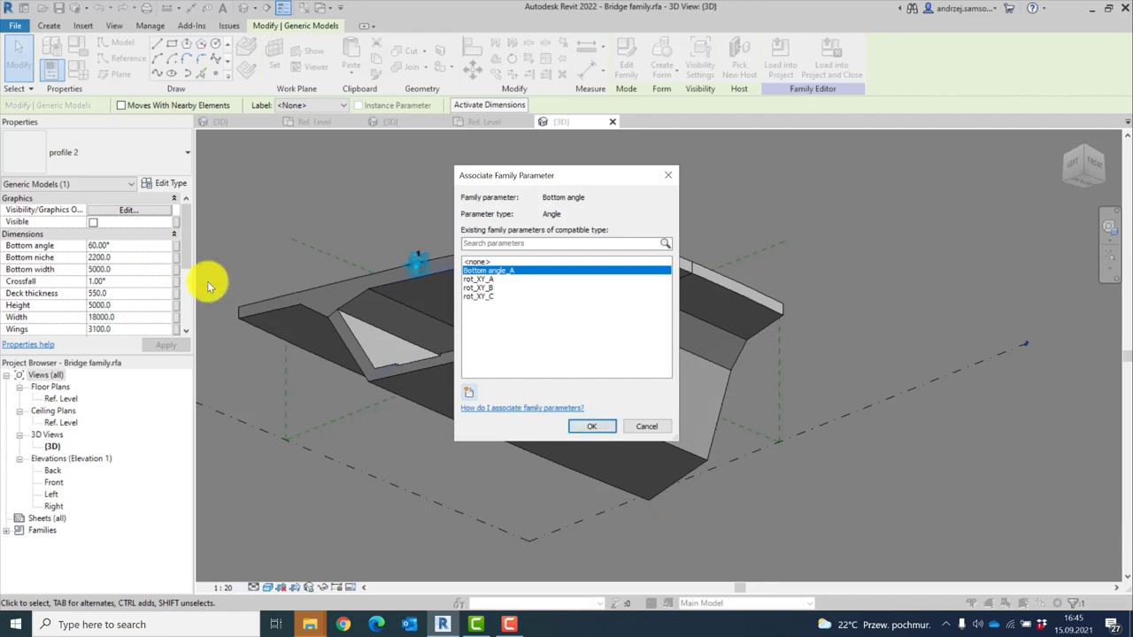
pyautogui.click(600, 426)
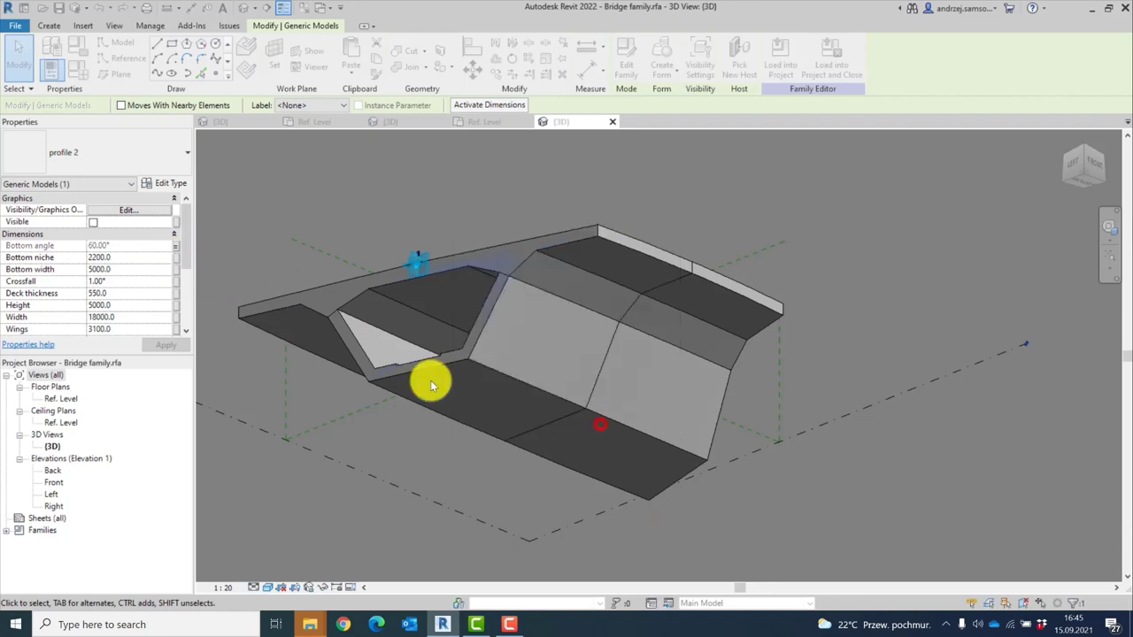
# Associate the selected profile's Bottom niche with a new instance parameter named Bottom niche_A under Dimensions
pyautogui.click(176, 257)
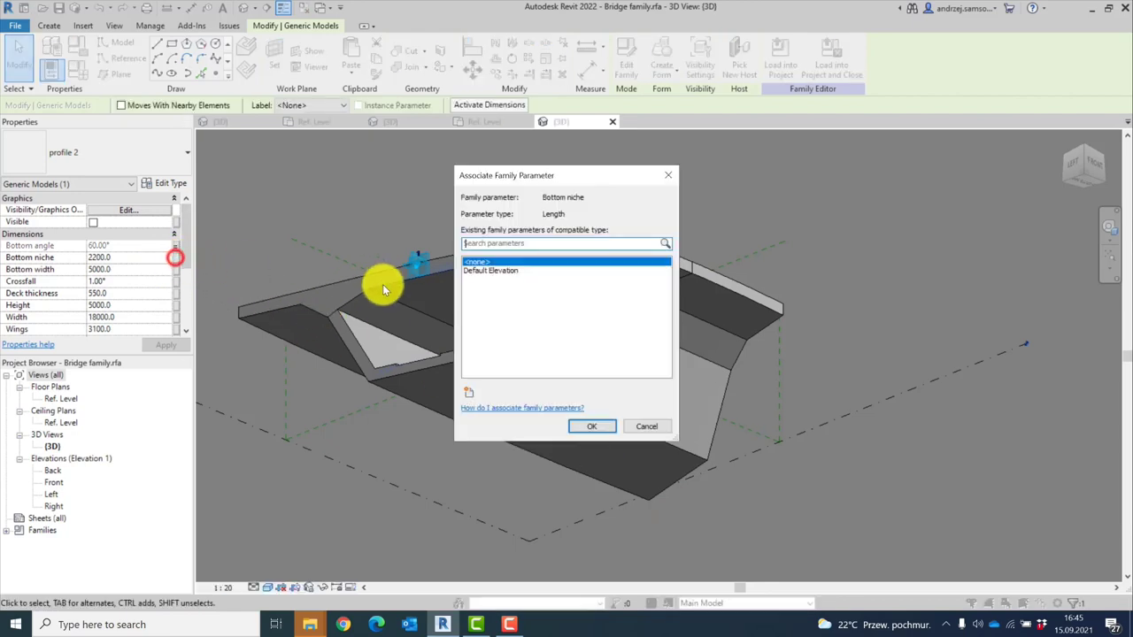
pyautogui.click(467, 390)
pyautogui.write('Bottom niche_A')
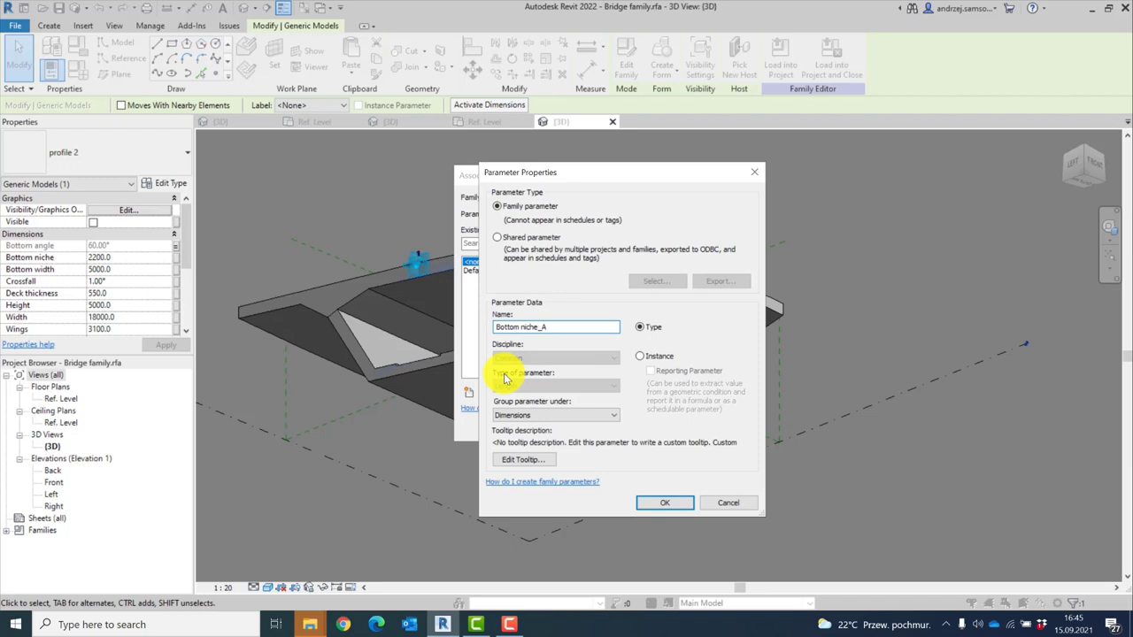
pyautogui.click(655, 358)
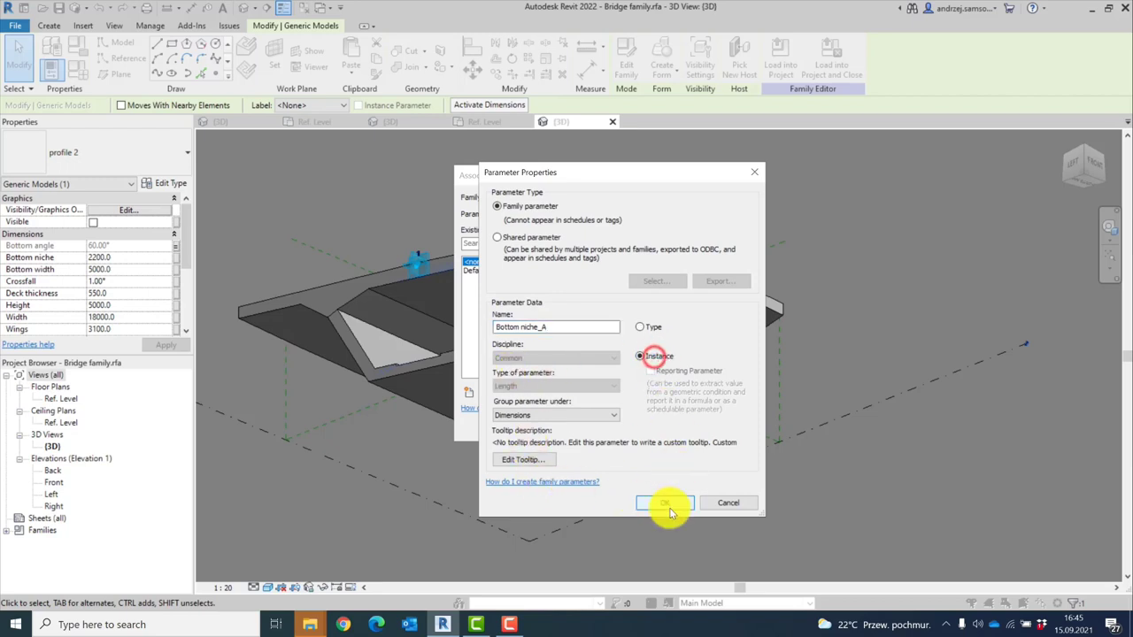
pyautogui.click(665, 502)
pyautogui.click(599, 428)
# Associate the selected profile's Bottom width with a new instance parameter named Bottom width_A under Dimensions
pyautogui.click(173, 269)
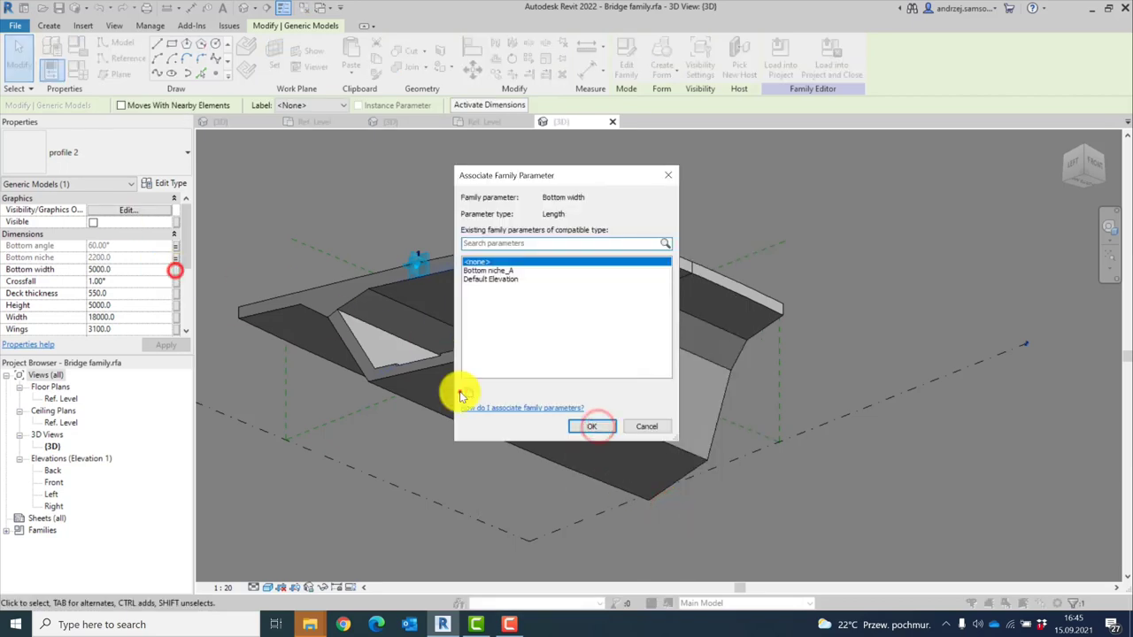
pyautogui.click(468, 392)
pyautogui.write('Bottom width_A')
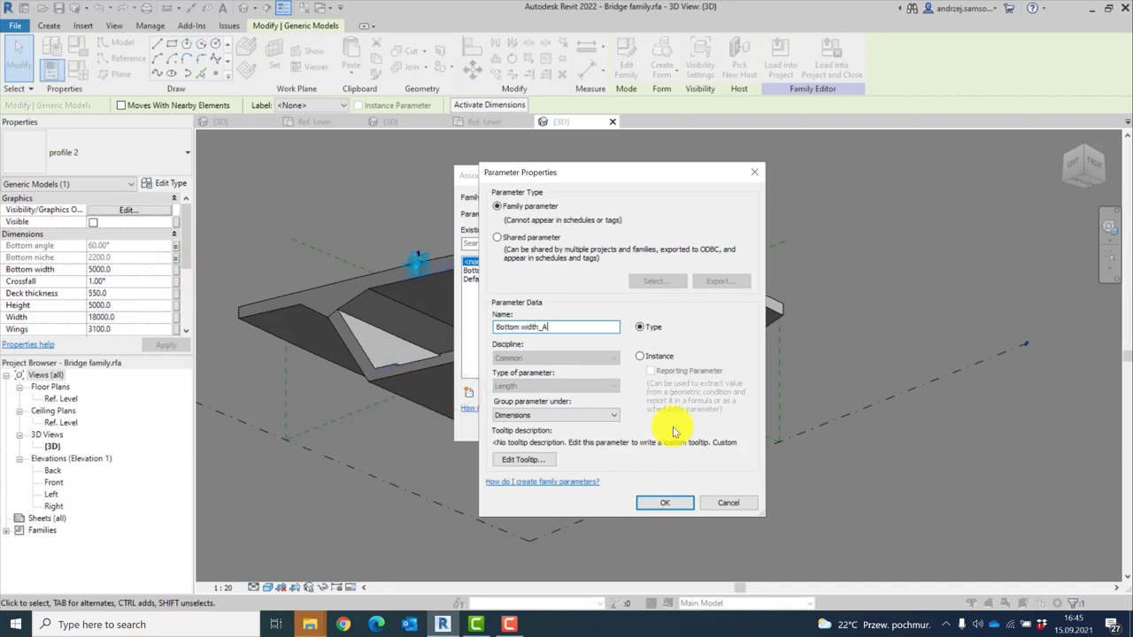
pyautogui.click(639, 355)
pyautogui.click(664, 503)
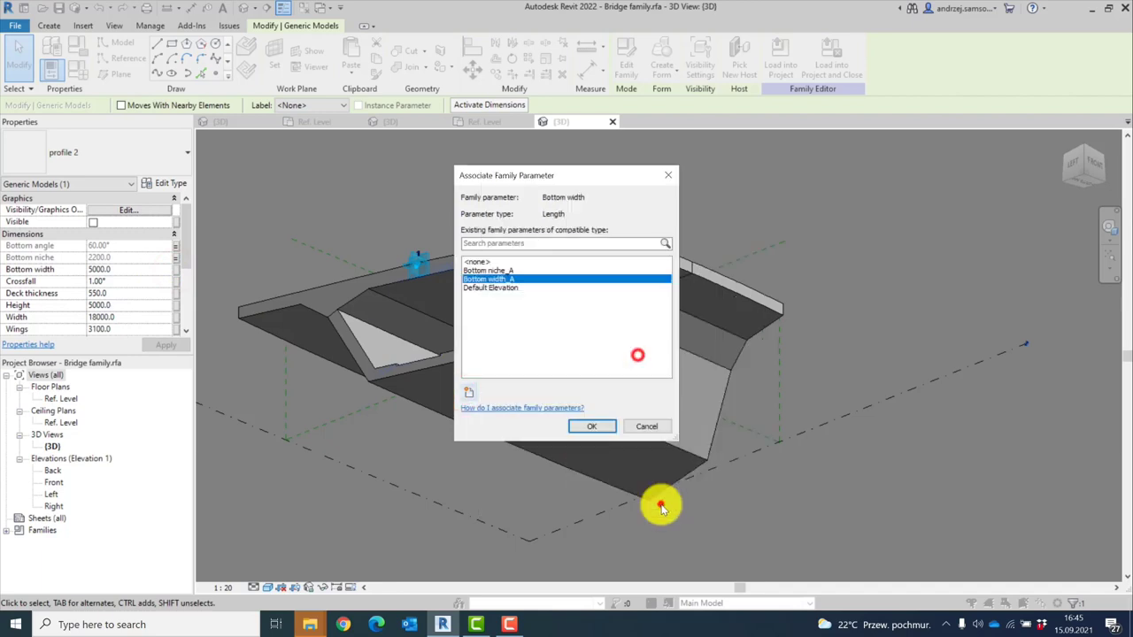
pyautogui.click(591, 425)
# Associate the selected profile's Crossfall with a new instance parameter named Crossfall_A under Dimensions
pyautogui.click(177, 282)
pyautogui.click(468, 392)
pyautogui.write('Crossfall_A')
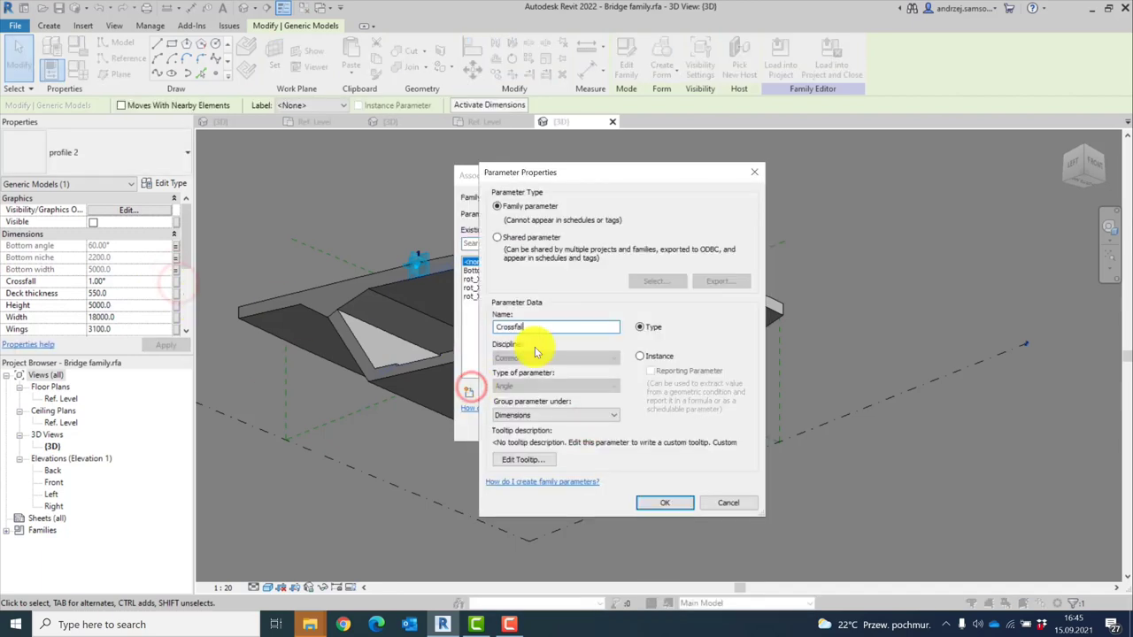
pyautogui.click(670, 365)
pyautogui.click(665, 503)
pyautogui.click(591, 426)
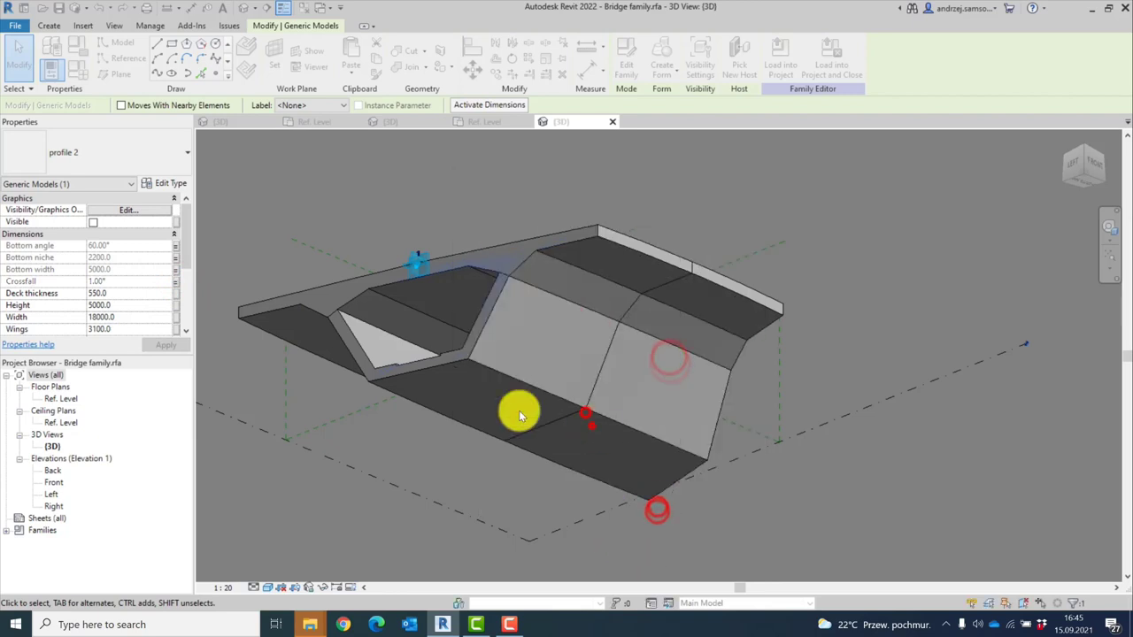
# Associate the selected profile's Deck thickness with a new instance parameter named Deck_thickness_A under Dimensions
pyautogui.click(174, 292)
pyautogui.click(468, 395)
pyautogui.write('Deck_thickness_A')
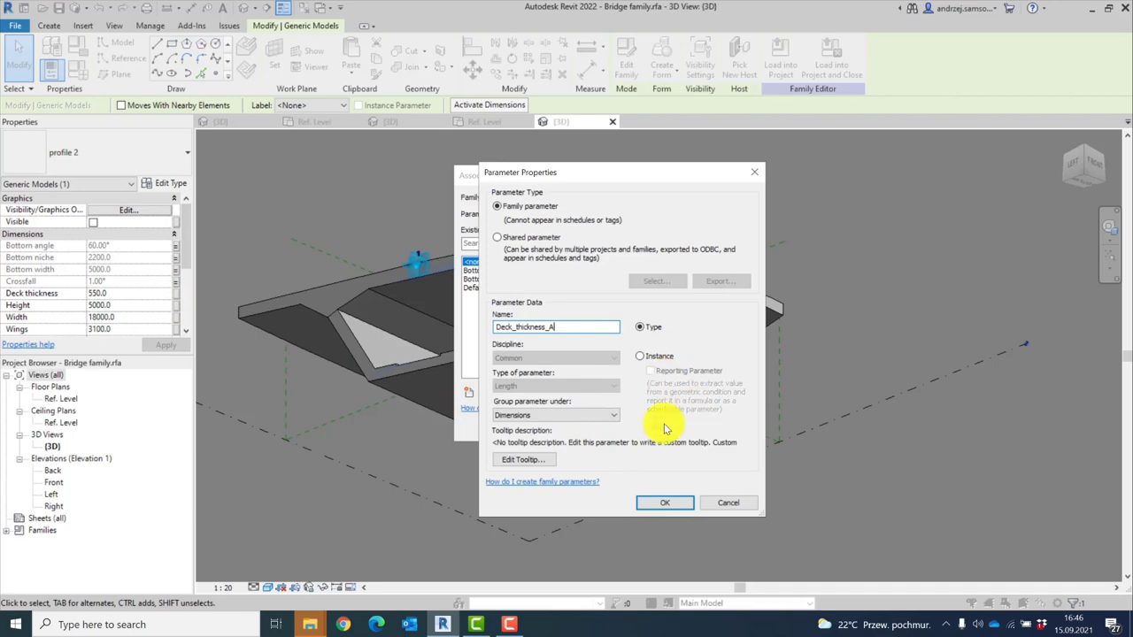
pyautogui.click(659, 356)
pyautogui.click(664, 503)
pyautogui.click(585, 425)
# Associate the selected profile's Height with a new instance parameter named Height_A under Dimensions
pyautogui.click(175, 306)
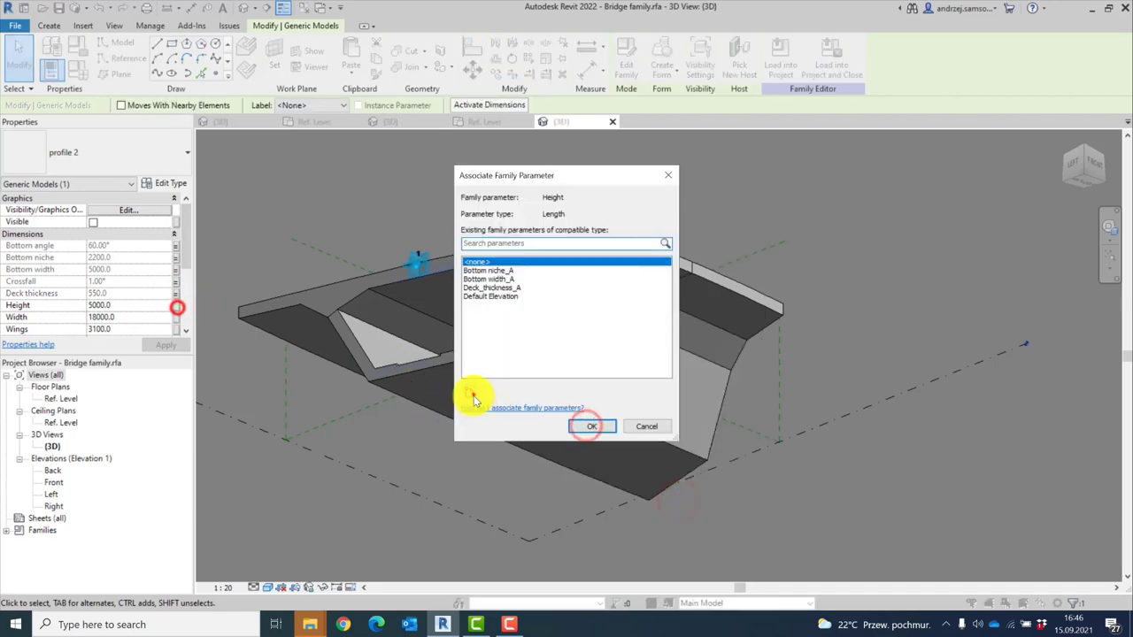
pyautogui.click(468, 395)
pyautogui.write('Height_A')
pyautogui.click(653, 355)
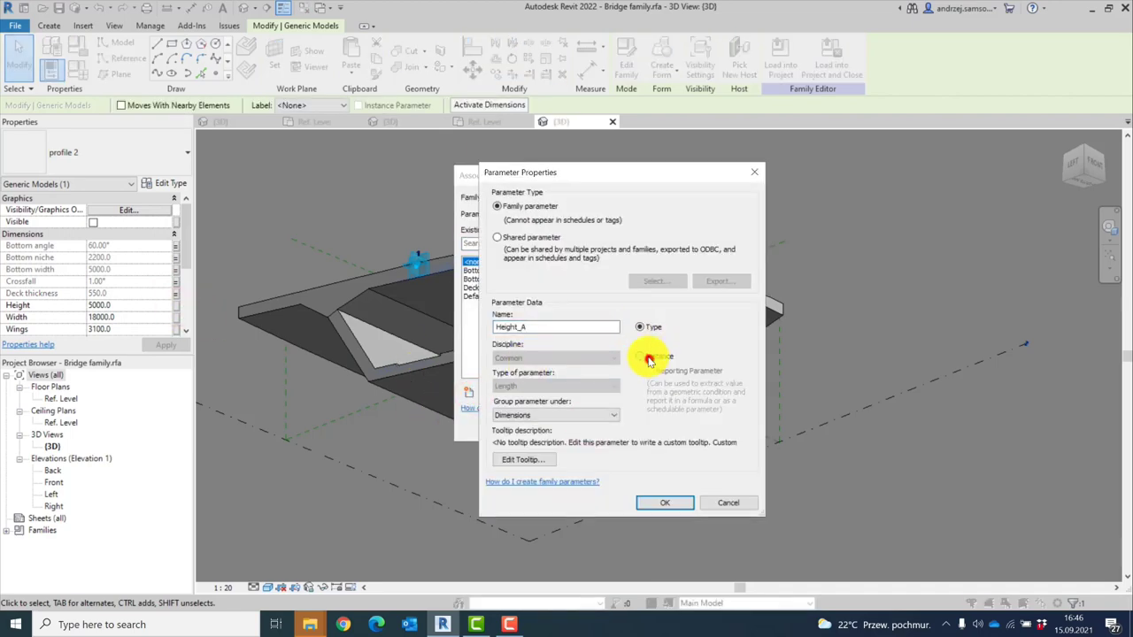
pyautogui.click(664, 503)
pyautogui.click(583, 423)
# Associate the selected profile's Width with a new instance parameter named Width_A under Dimensions
pyautogui.click(176, 317)
pyautogui.click(468, 395)
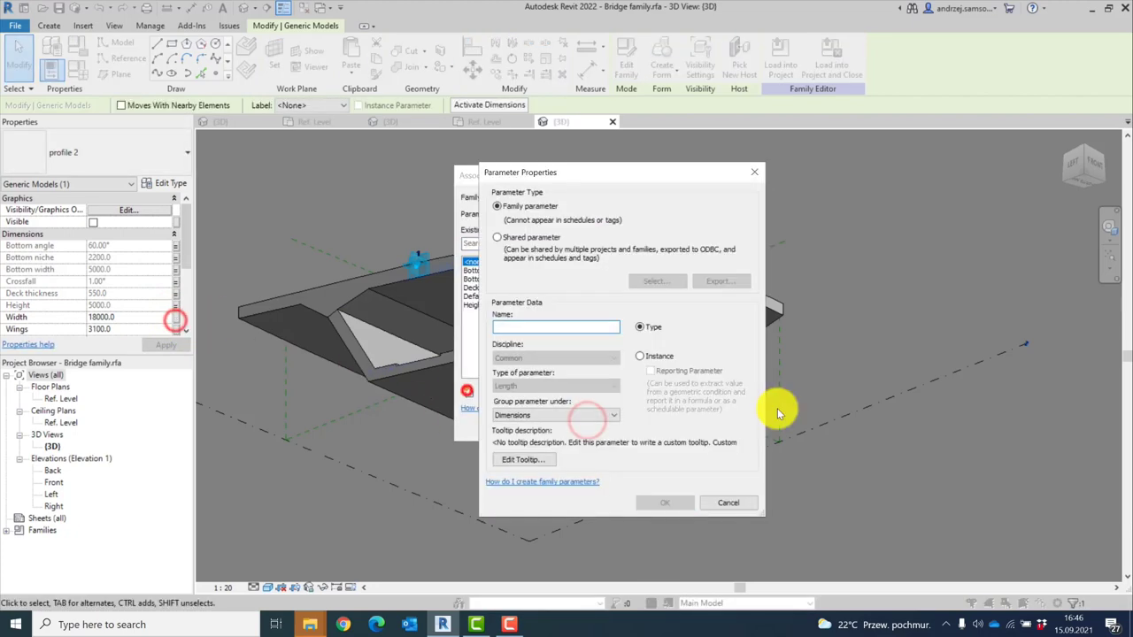
pyautogui.write('Width_A')
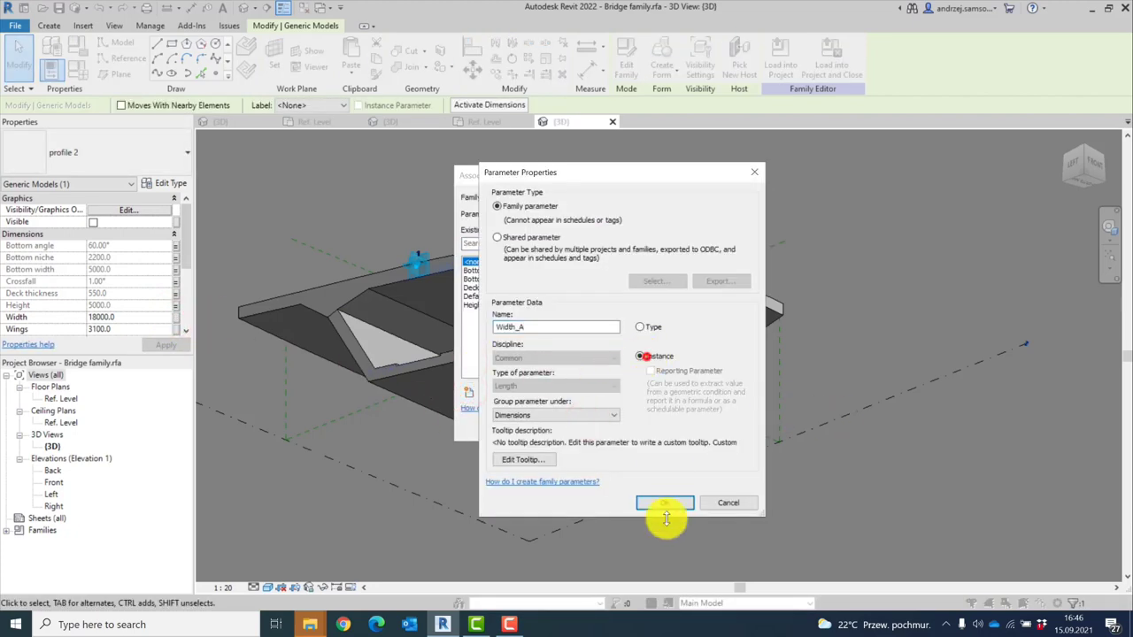
pyautogui.click(664, 503)
pyautogui.click(583, 423)
# Associate the selected profile's Wings with a new instance parameter named Wings_A under Dimensions
pyautogui.click(175, 329)
pyautogui.click(467, 389)
pyautogui.write('Wings_')
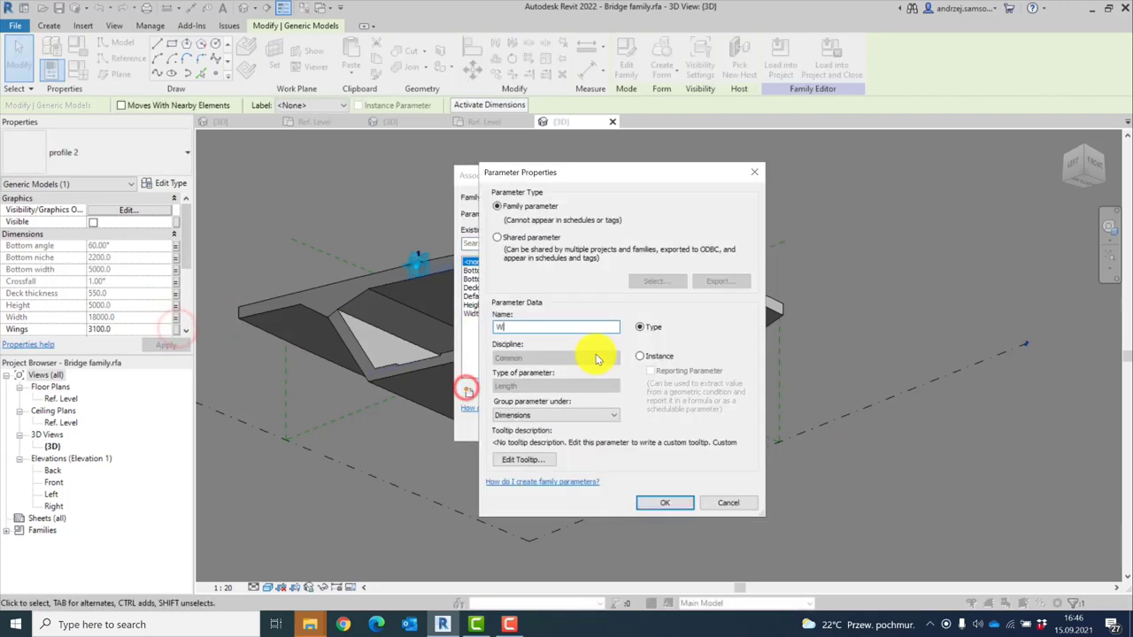
pyautogui.click(639, 356)
pyautogui.click(664, 503)
pyautogui.click(591, 426)
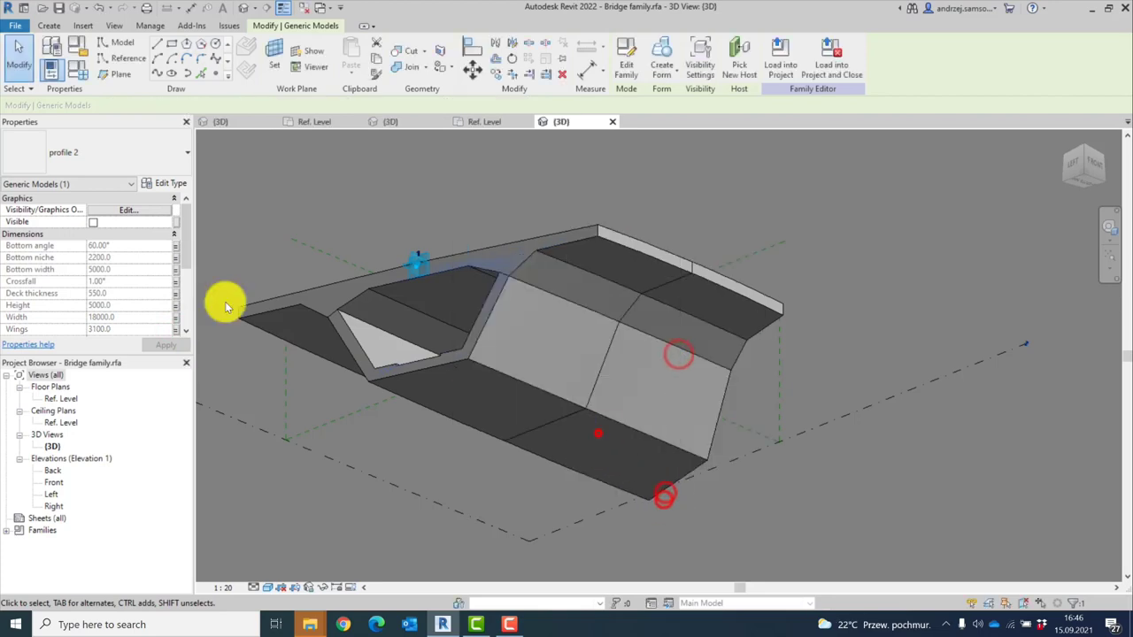
# Associate the selected profile's h dimension with a new instance parameter named h_A under Dimensions
pyautogui.scroll(-2, 97, 274)
pyautogui.click(173, 293)
pyautogui.click(467, 390)
pyautogui.write('h_A')
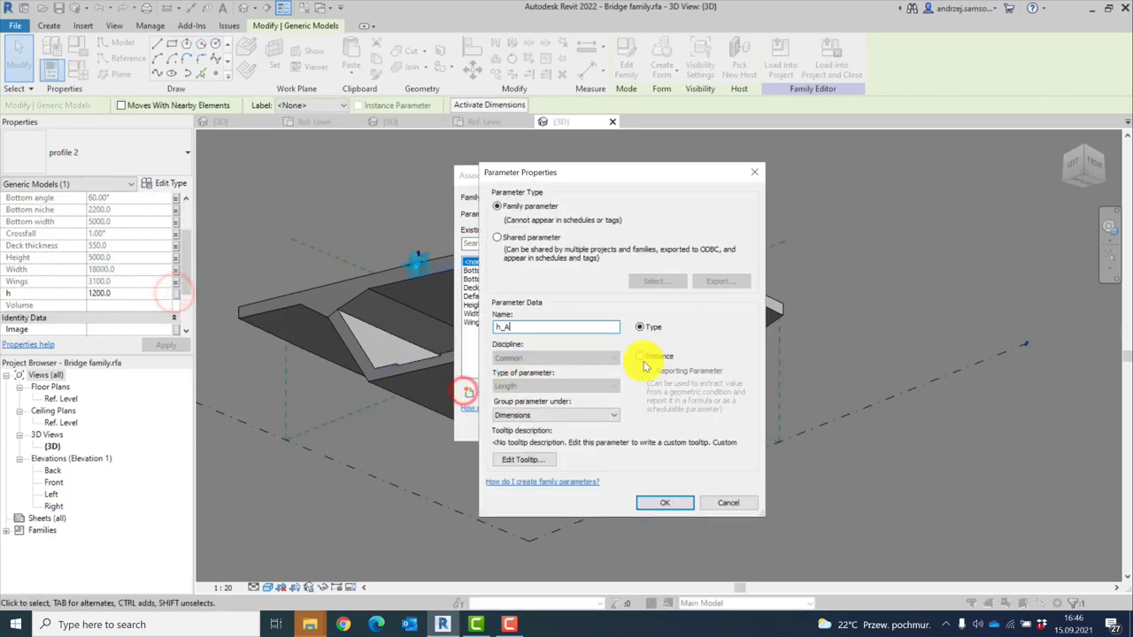
pyautogui.click(642, 358)
pyautogui.click(665, 502)
pyautogui.click(591, 425)
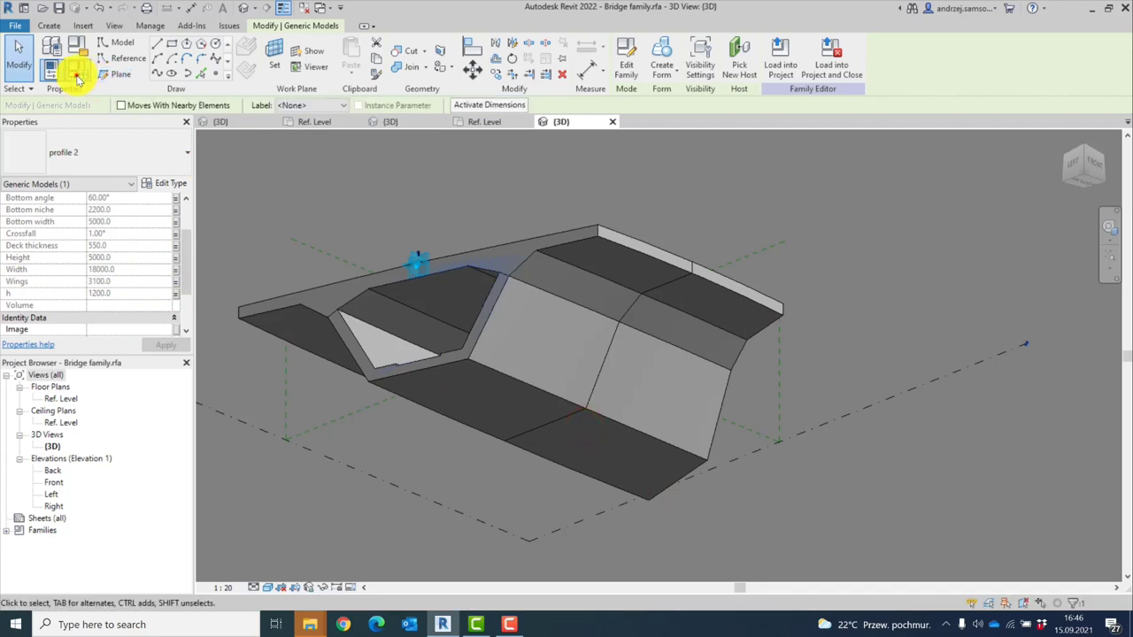
# Fill the values of the Profile B and Profile C header parameters with rows of # characters and apply the family types
pyautogui.click(78, 69)
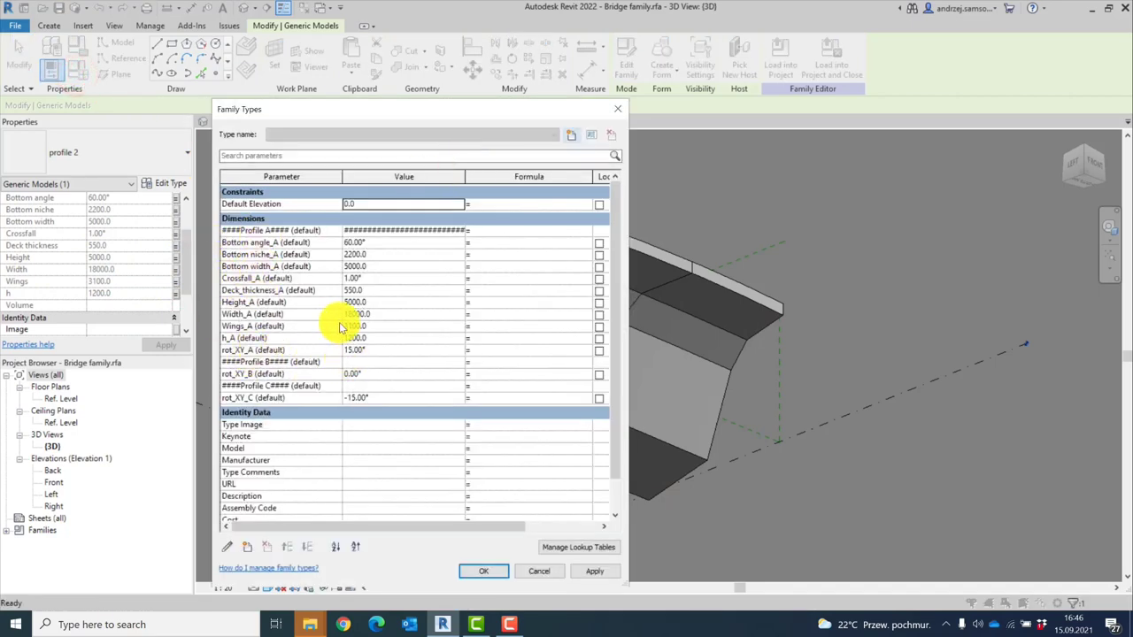
pyautogui.click(379, 363)
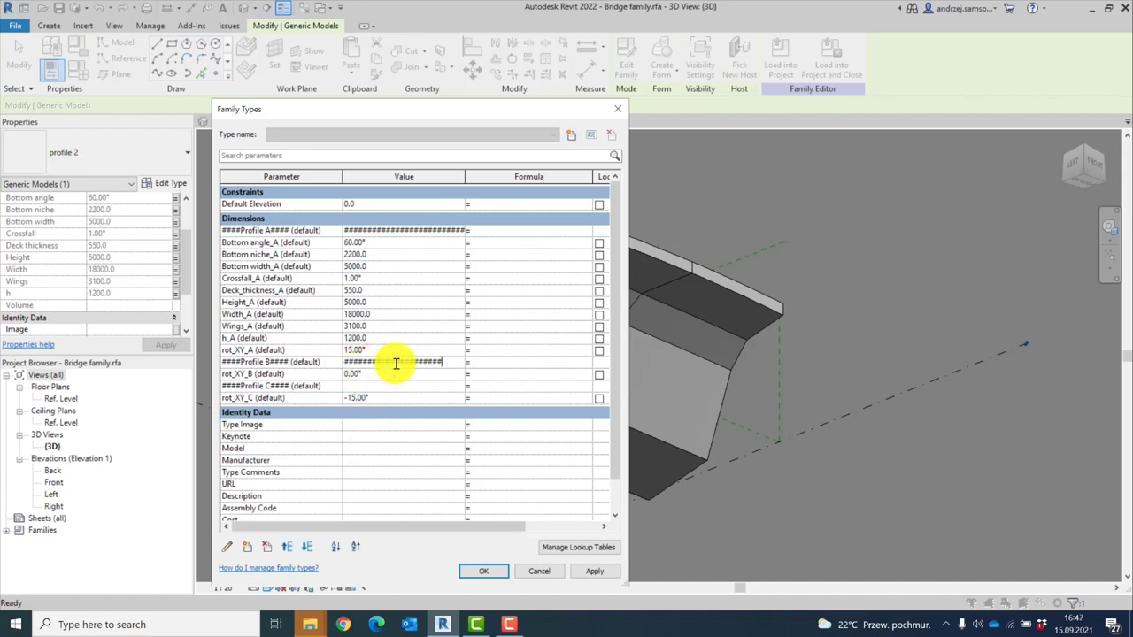
pyautogui.click(367, 385)
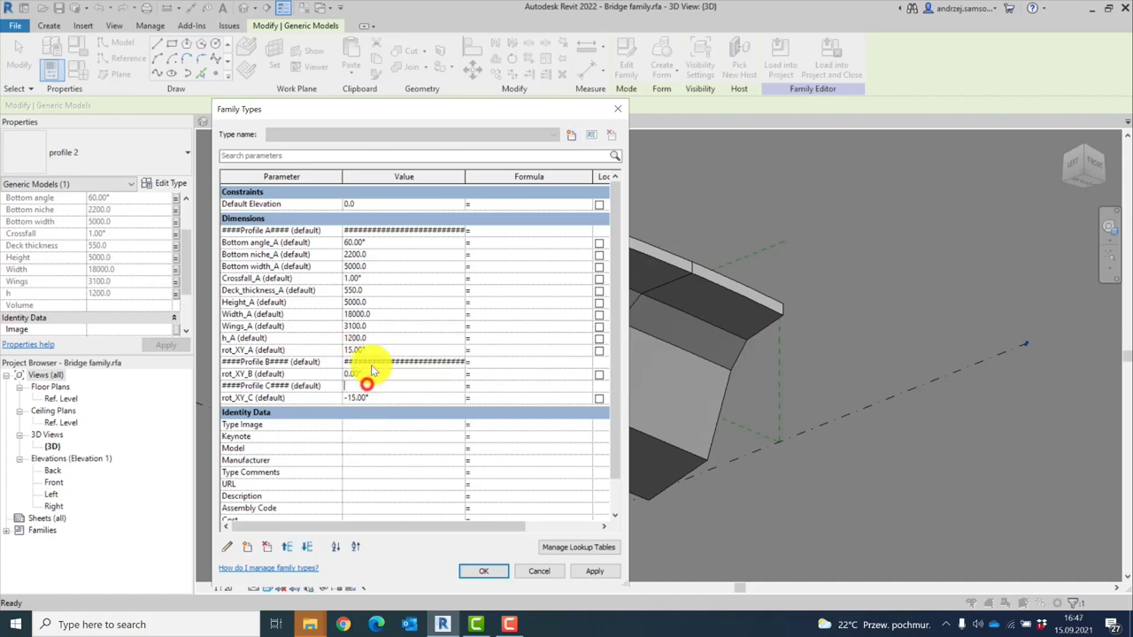
pyautogui.write('#########################')
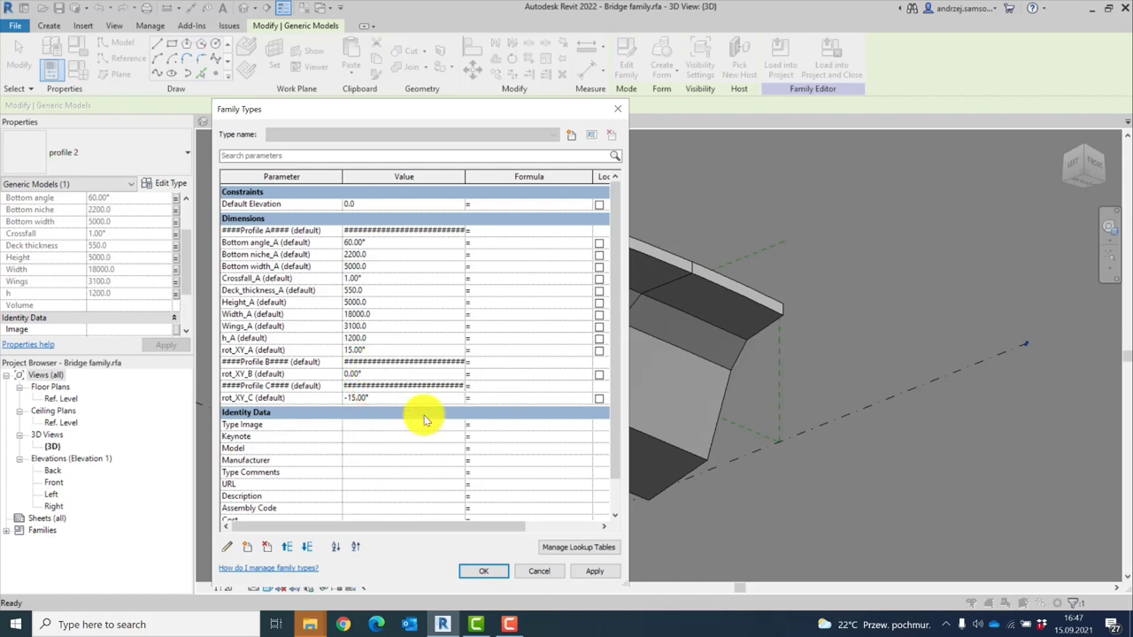
pyautogui.click(593, 573)
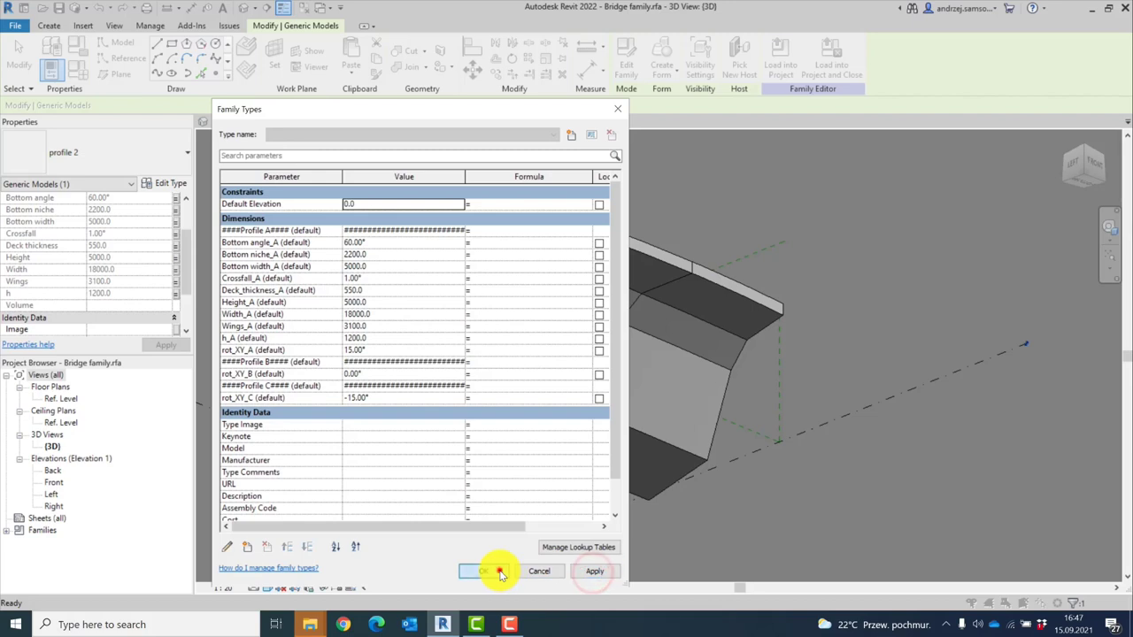
pyautogui.click(500, 571)
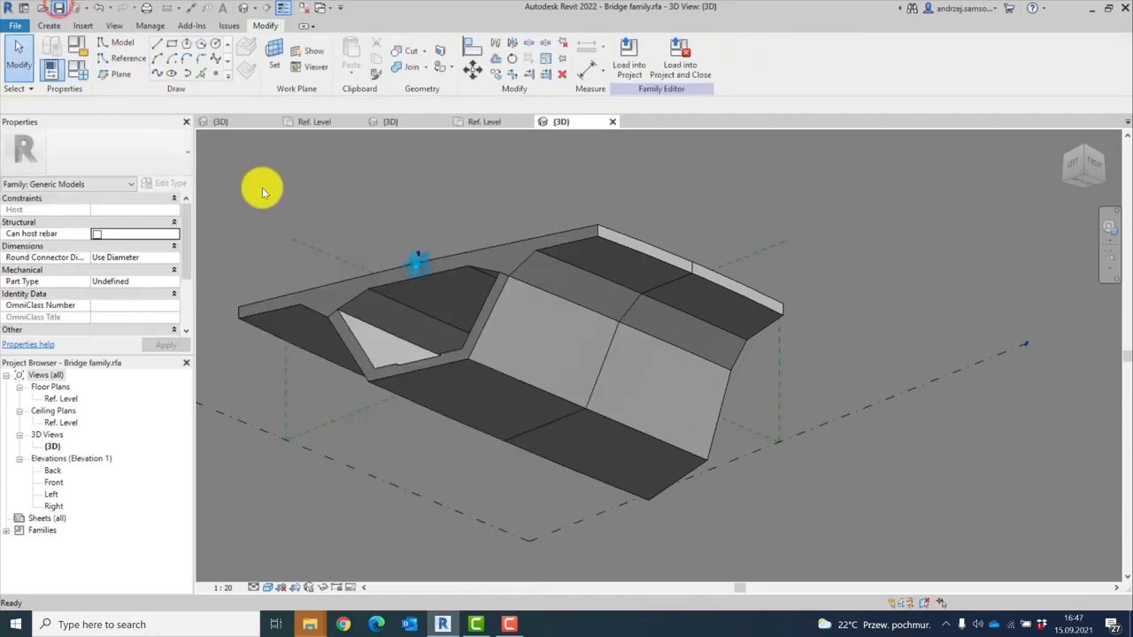
# Select the middle profile of the bridge and associate its Bottom angle with a new instance parameter named Bottom angle_B
pyautogui.click(613, 333)
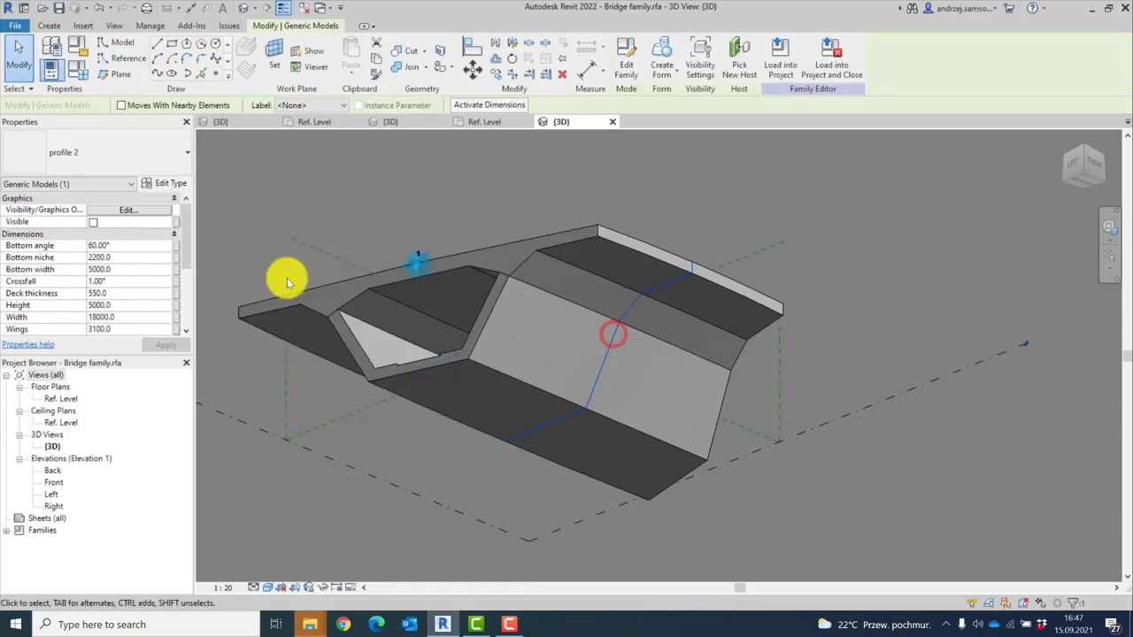
pyautogui.click(177, 245)
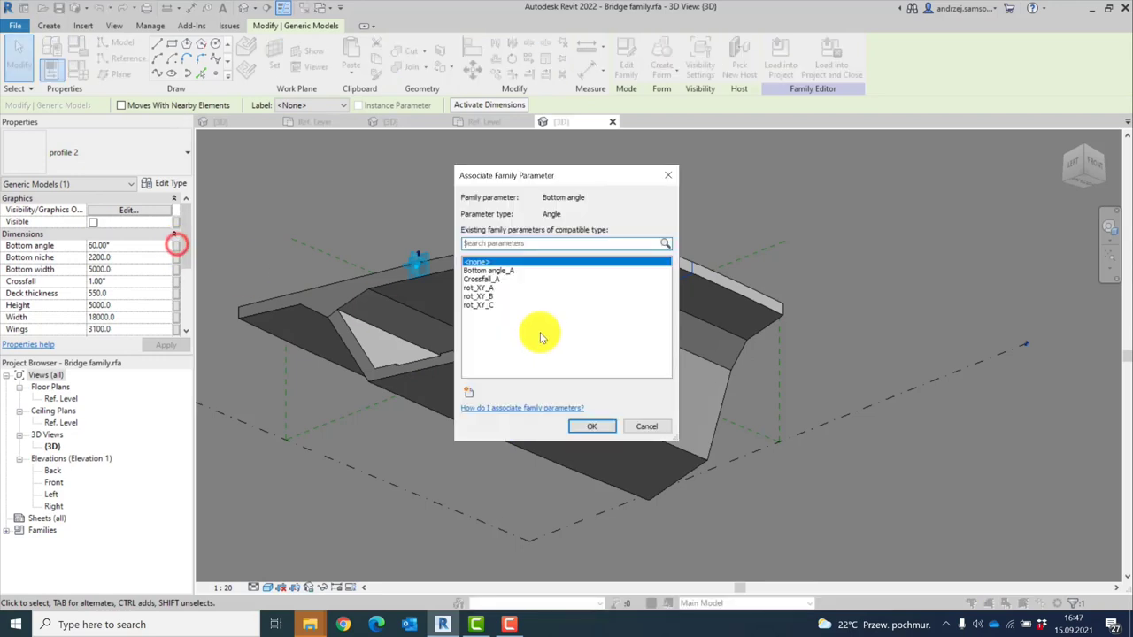
pyautogui.click(468, 392)
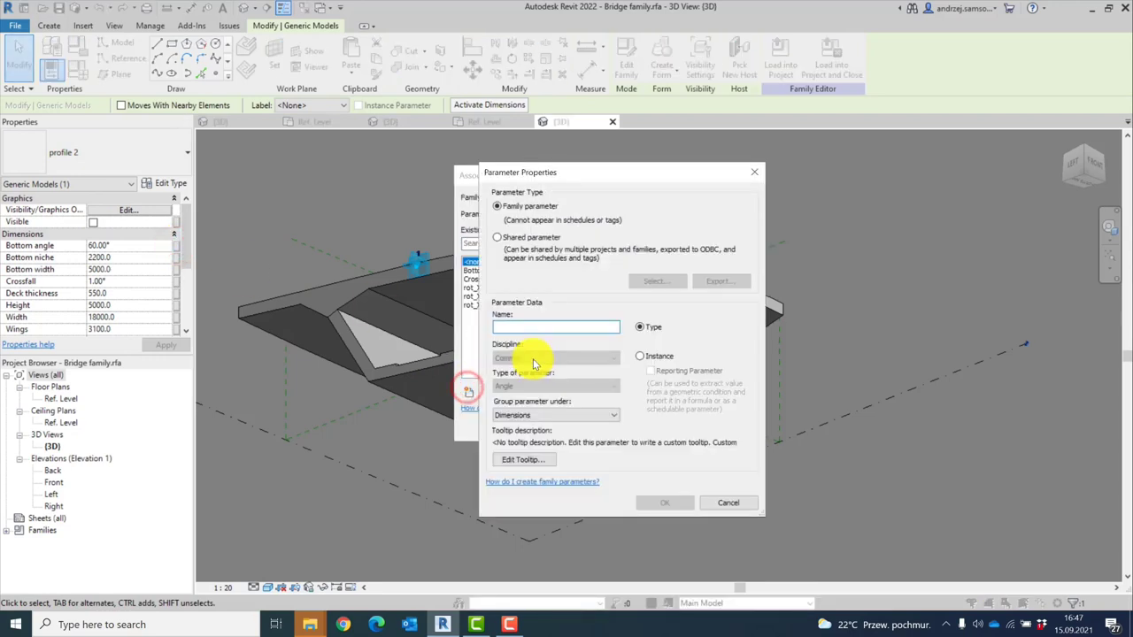
pyautogui.write('Bottom angle_B')
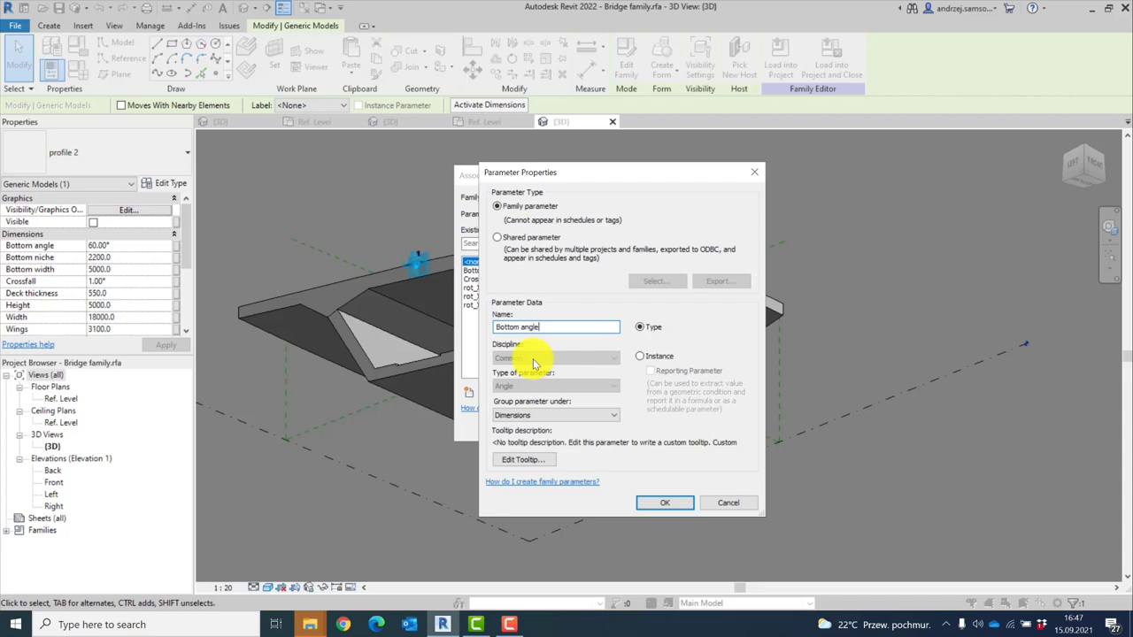
pyautogui.click(659, 356)
pyautogui.click(666, 504)
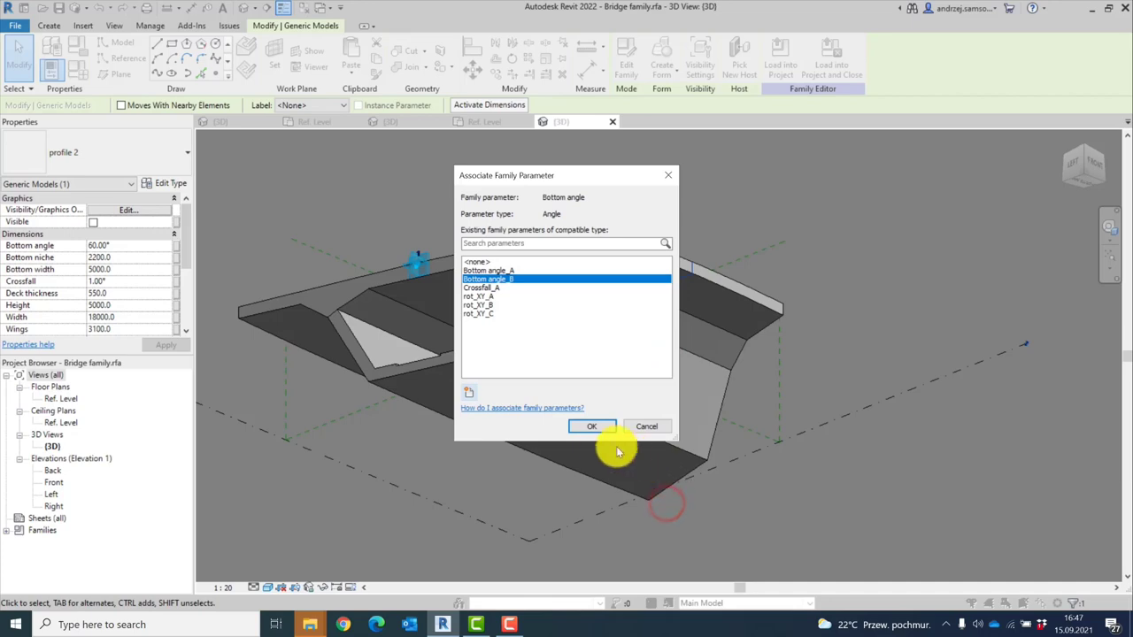
pyautogui.click(602, 427)
# Associate the middle profile's Bottom niche with a new instance parameter named Bottom niche_B under Dimensions
pyautogui.click(176, 257)
pyautogui.click(468, 392)
pyautogui.write('Bottom niche_B')
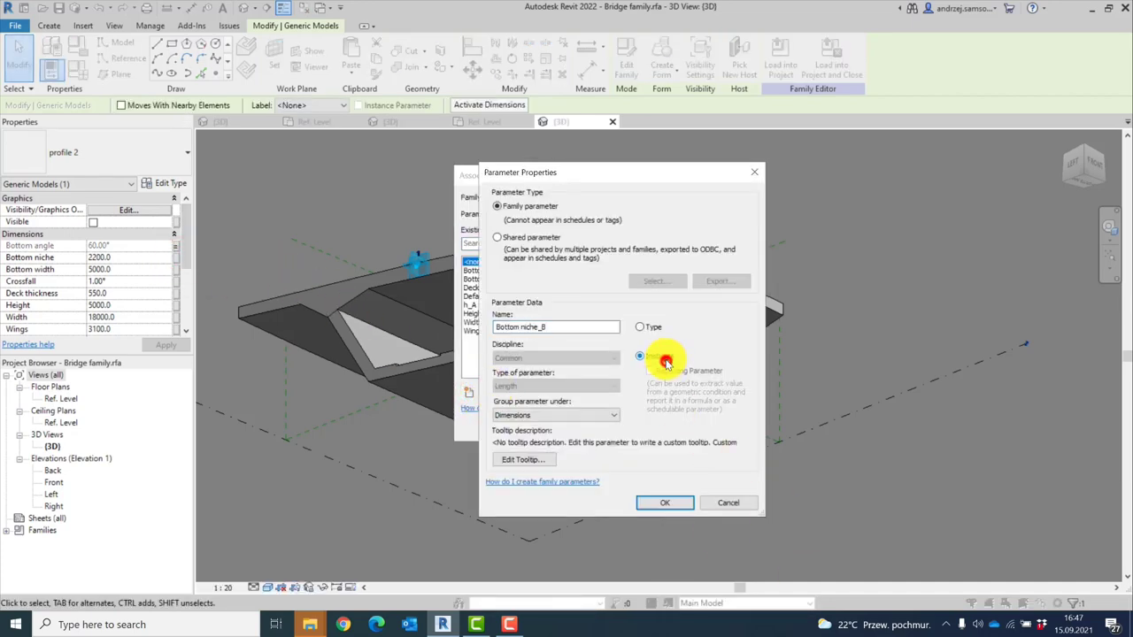
pyautogui.click(665, 502)
pyautogui.click(589, 426)
# Associate the middle profile's Bottom width with a new instance parameter named Bottom width_B under Dimensions
pyautogui.click(176, 269)
pyautogui.click(468, 392)
pyautogui.write('Bott')
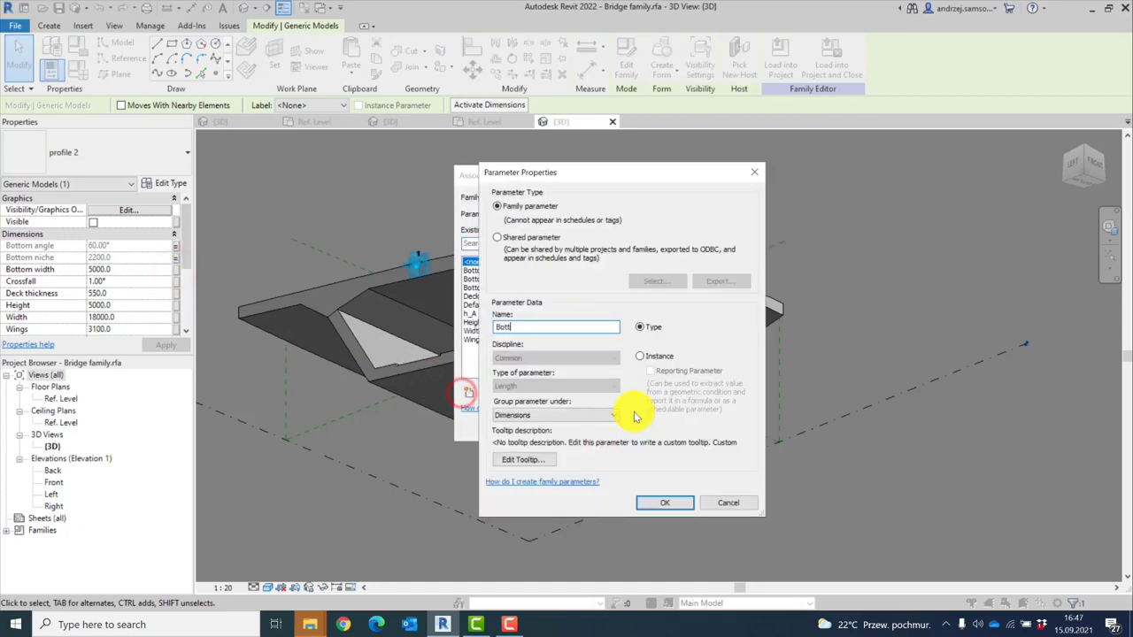
pyautogui.write('om width_B')
pyautogui.click(665, 502)
pyautogui.click(589, 426)
# Associate the middle profile's Crossfall with a new instance parameter named Crossfall_B under Dimensions
pyautogui.click(176, 280)
pyautogui.click(468, 392)
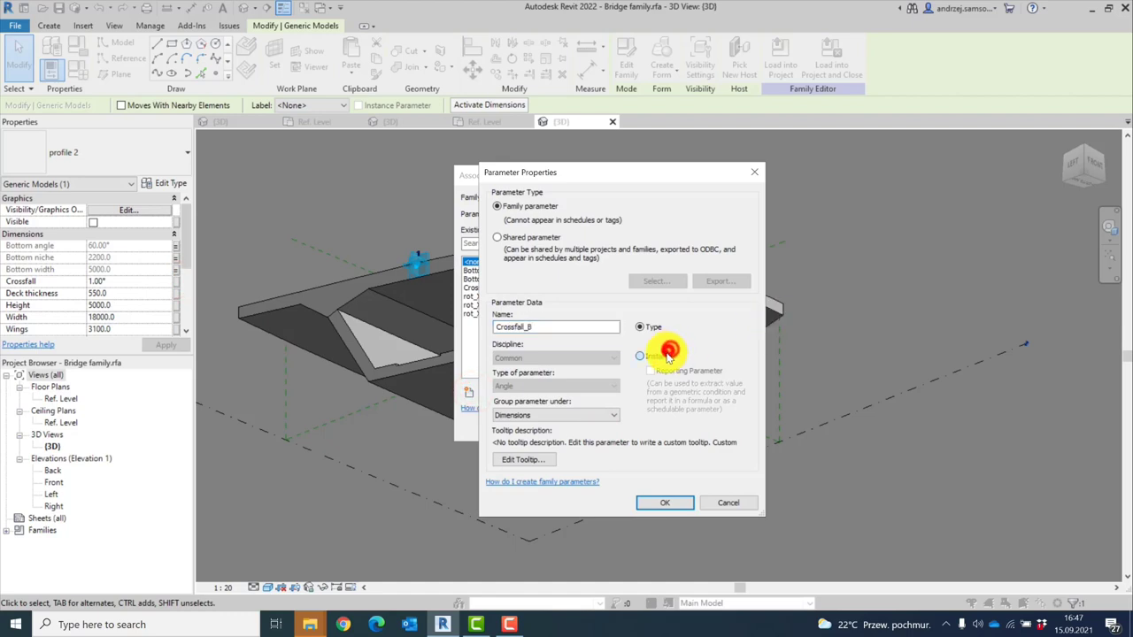
pyautogui.click(668, 354)
pyautogui.click(664, 502)
pyautogui.click(589, 426)
# Associate the middle profile's Deck thickness with a new type parameter named Deck thickness_B under Dimensions
pyautogui.click(176, 293)
pyautogui.click(468, 392)
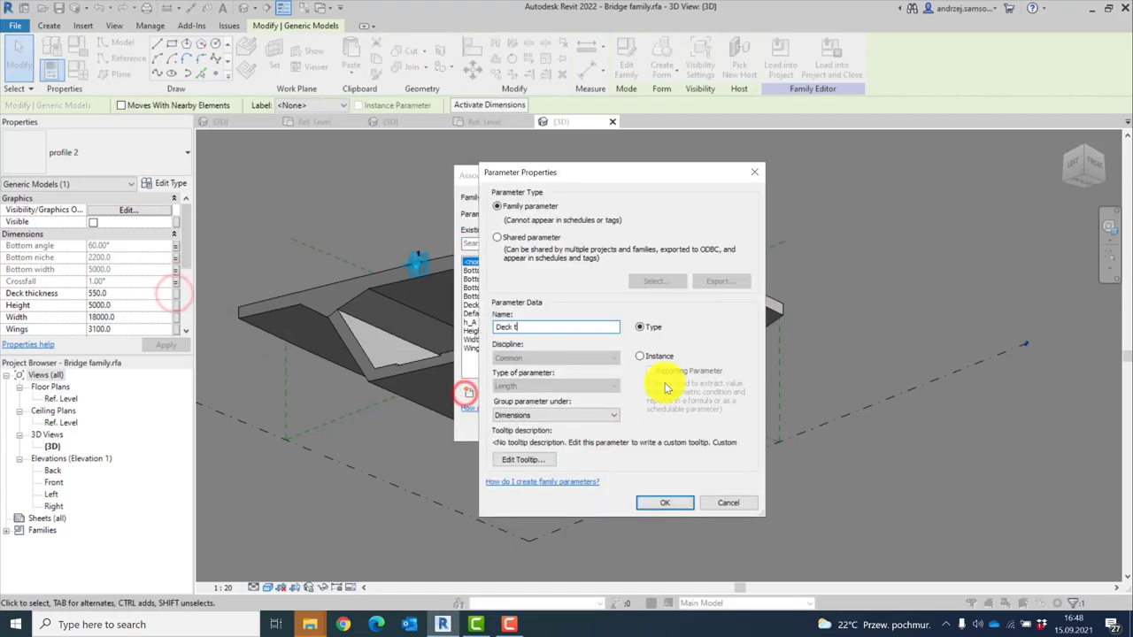
pyautogui.click(664, 502)
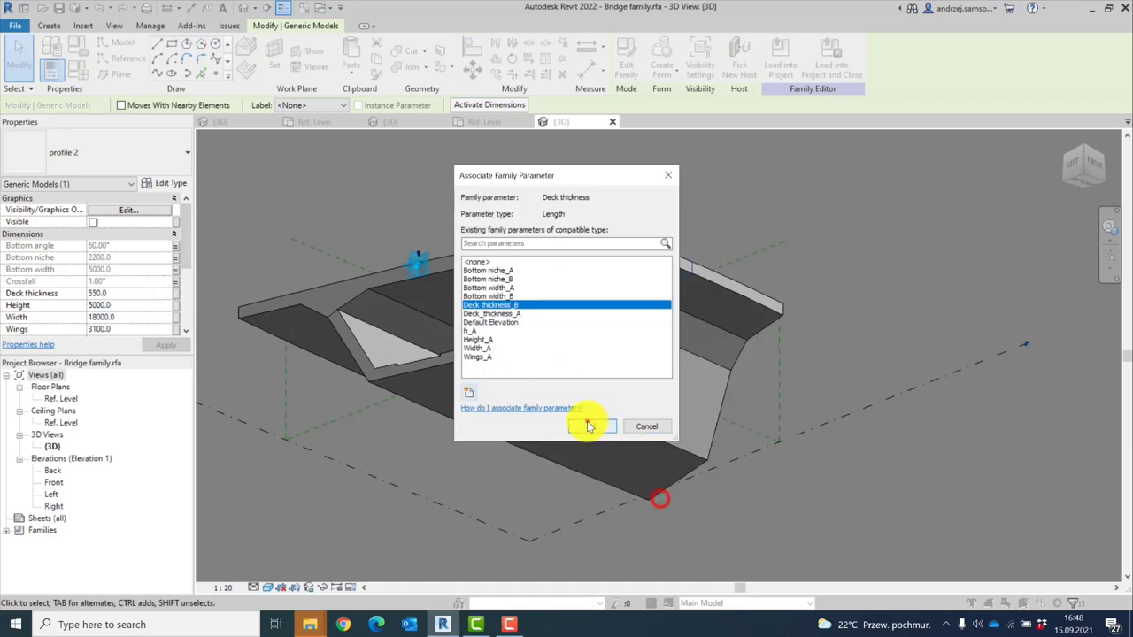
pyautogui.click(589, 426)
# Associate the middle profile's Height with a new instance parameter named Height_B under Dimensions
pyautogui.click(176, 305)
pyautogui.click(468, 392)
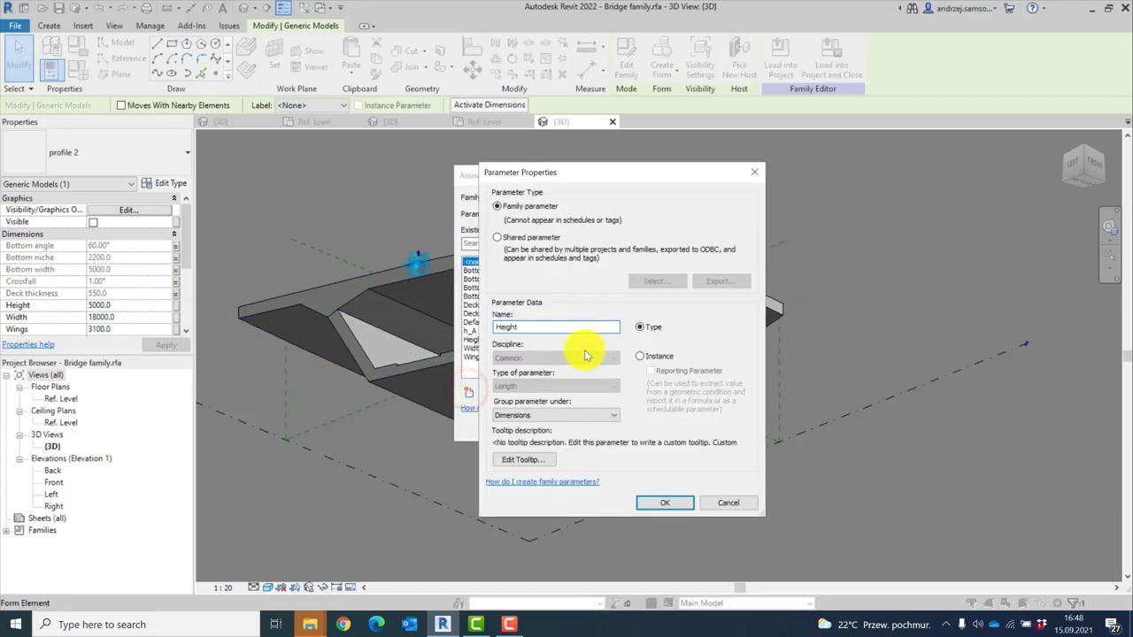
pyautogui.click(664, 503)
pyautogui.click(589, 426)
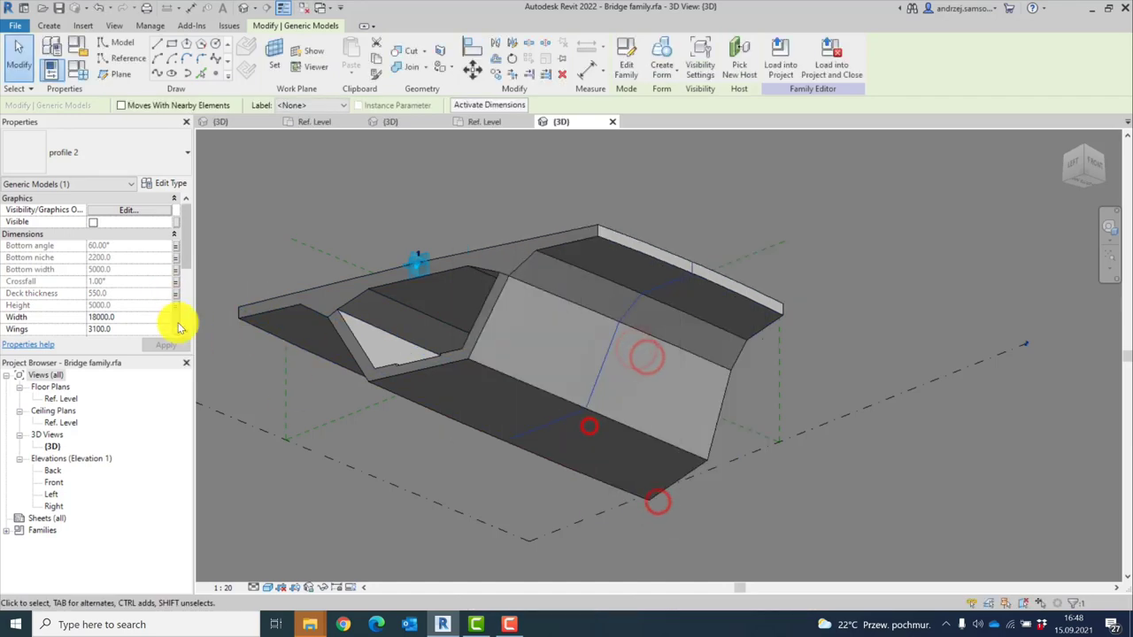
# Associate the middle profile's Width with a new type parameter named Width_B under Dimensions
pyautogui.click(176, 317)
pyautogui.click(469, 392)
pyautogui.write('Width_B')
pyautogui.click(665, 503)
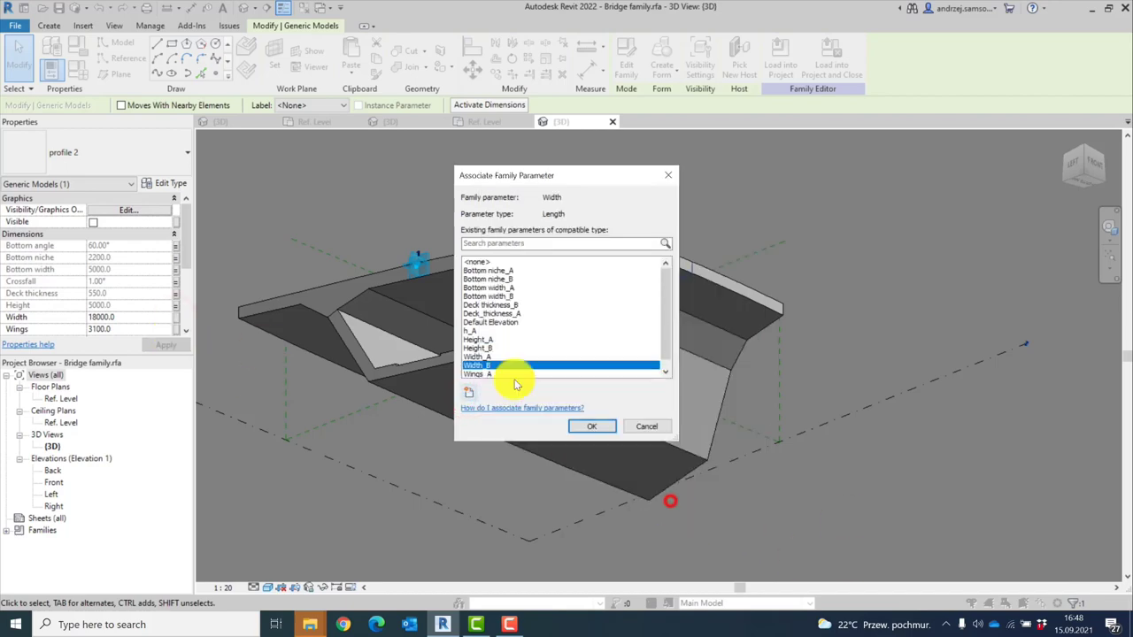
pyautogui.click(590, 426)
# Associate the middle profile's Wings with a new instance parameter named Wings_B under Dimensions
pyautogui.scroll(-1, 132, 311)
pyautogui.click(176, 304)
pyautogui.click(468, 392)
pyautogui.write('Wings_B')
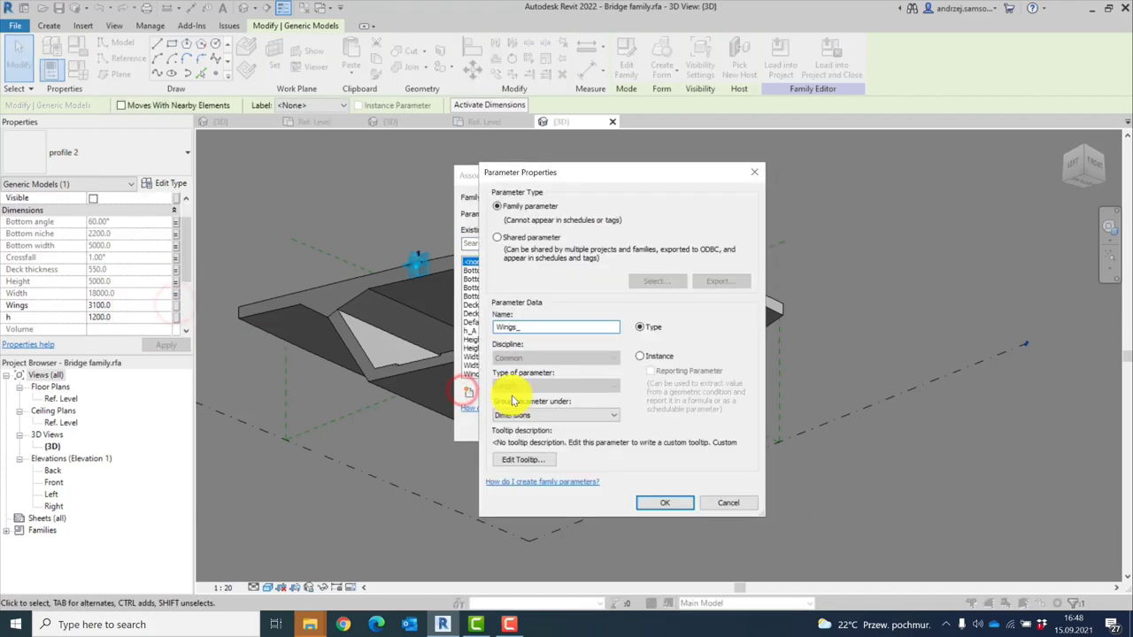
pyautogui.click(664, 503)
pyautogui.click(589, 425)
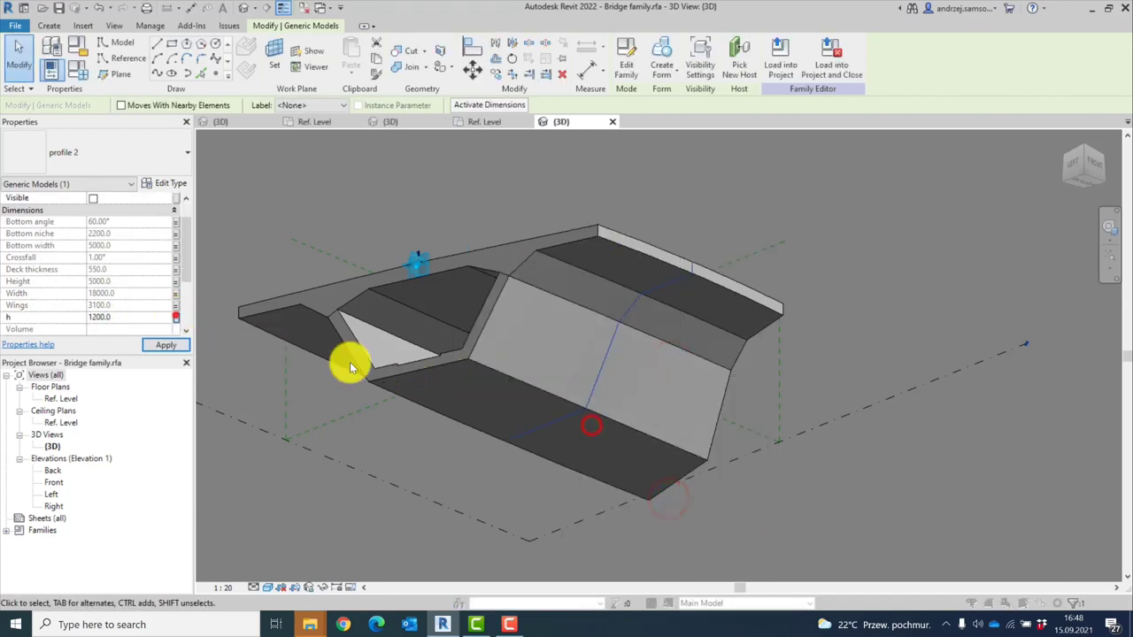
# Associate the middle profile's h dimension with a new instance parameter named h_B and apply the property changes
pyautogui.click(176, 317)
pyautogui.click(468, 392)
pyautogui.write('h_B')
pyautogui.click(664, 502)
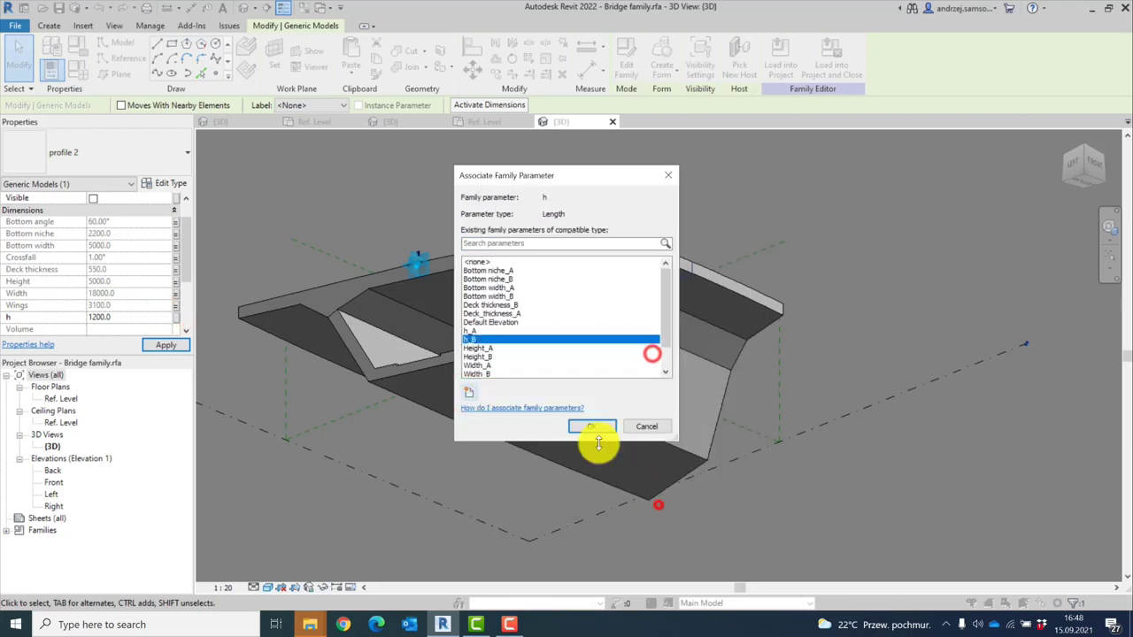
pyautogui.click(591, 429)
pyautogui.click(166, 345)
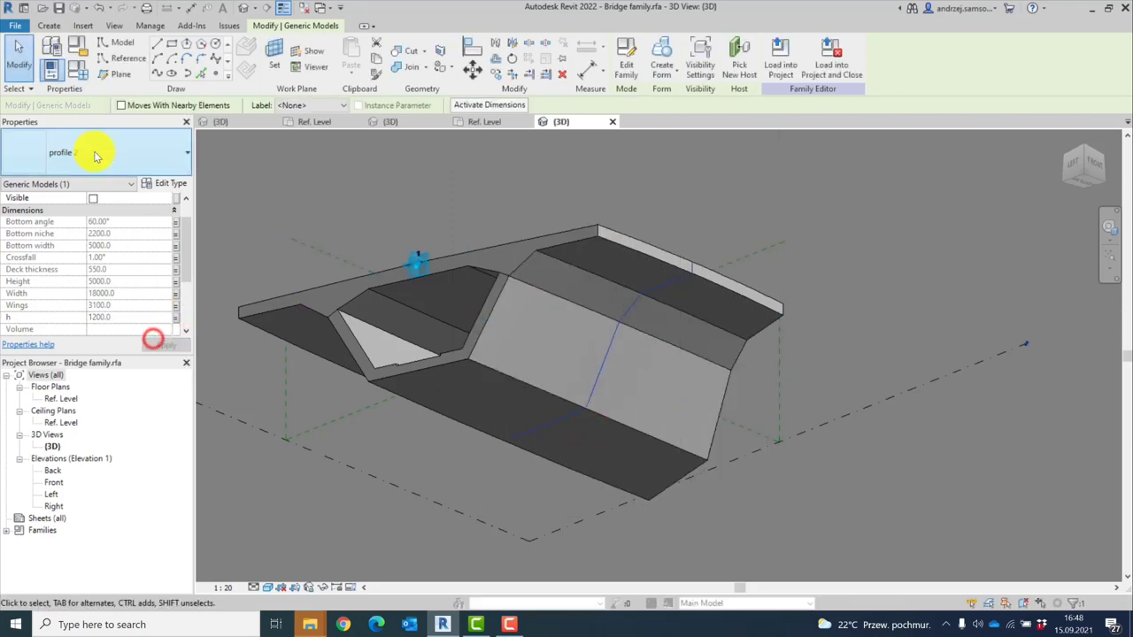
# In the family types, move the Bottom angle_B parameter down to directly below the Profile B header
pyautogui.click(74, 70)
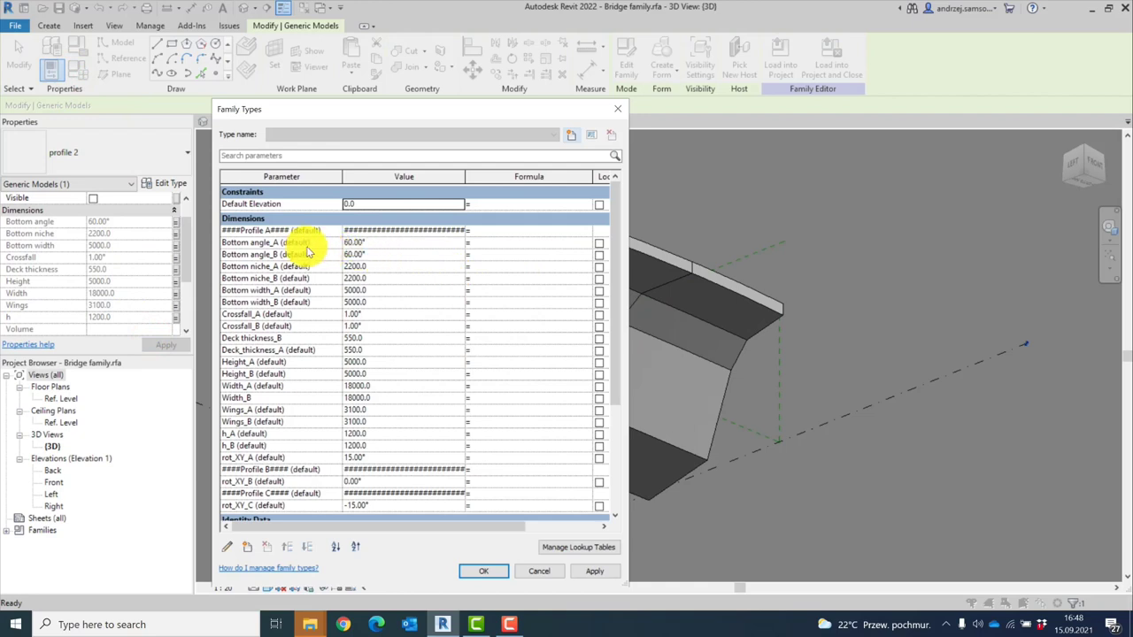
pyautogui.click(284, 254)
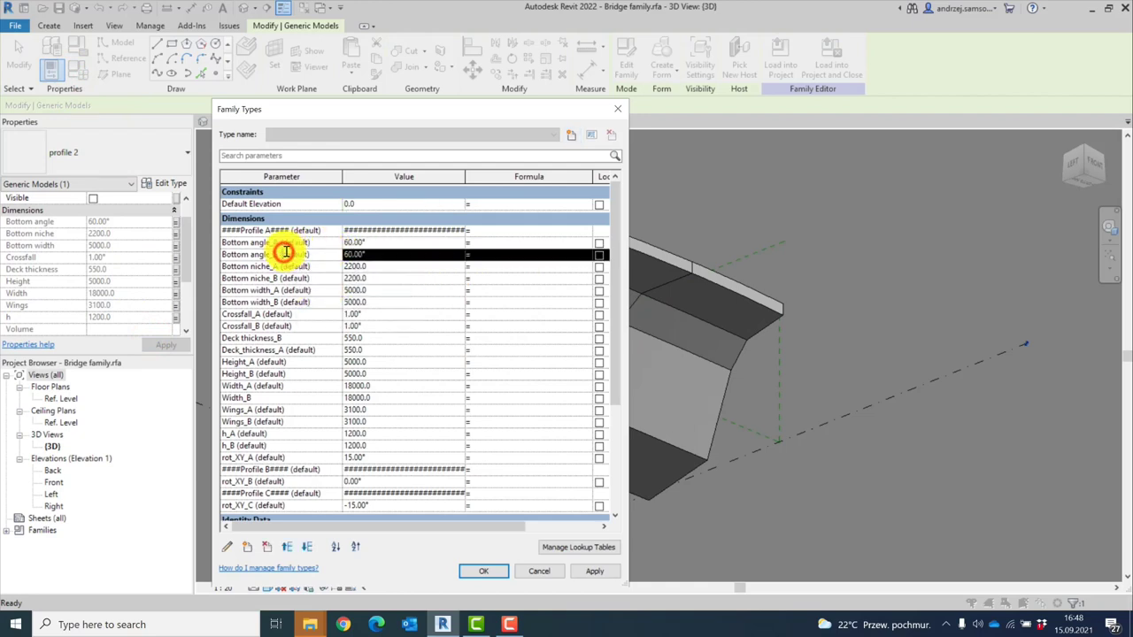
pyautogui.click(299, 278)
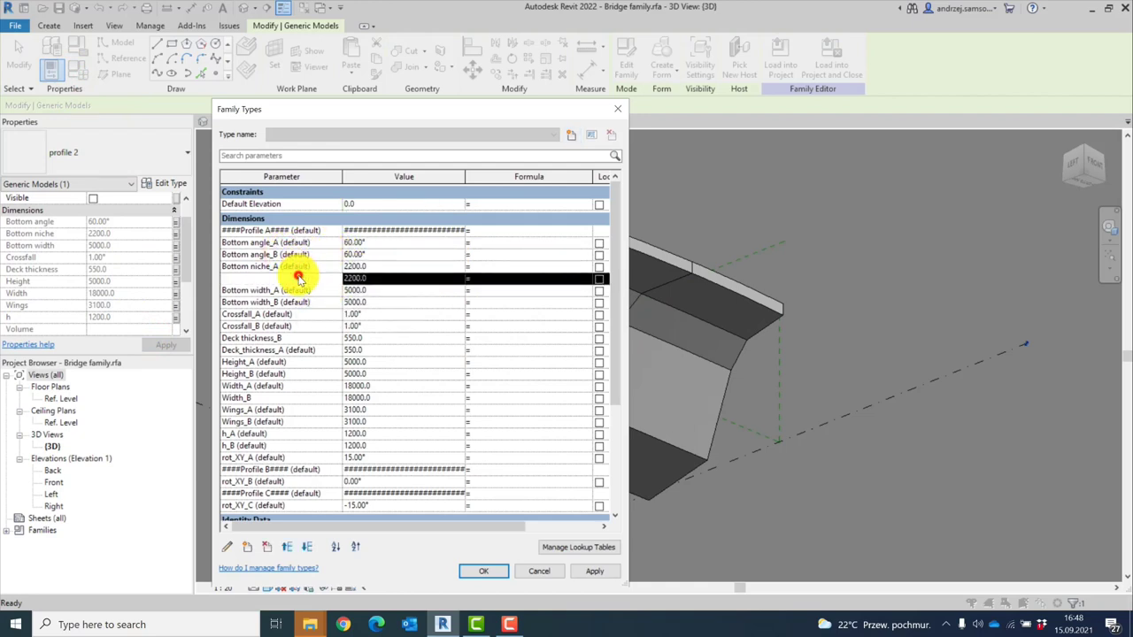
pyautogui.click(307, 253)
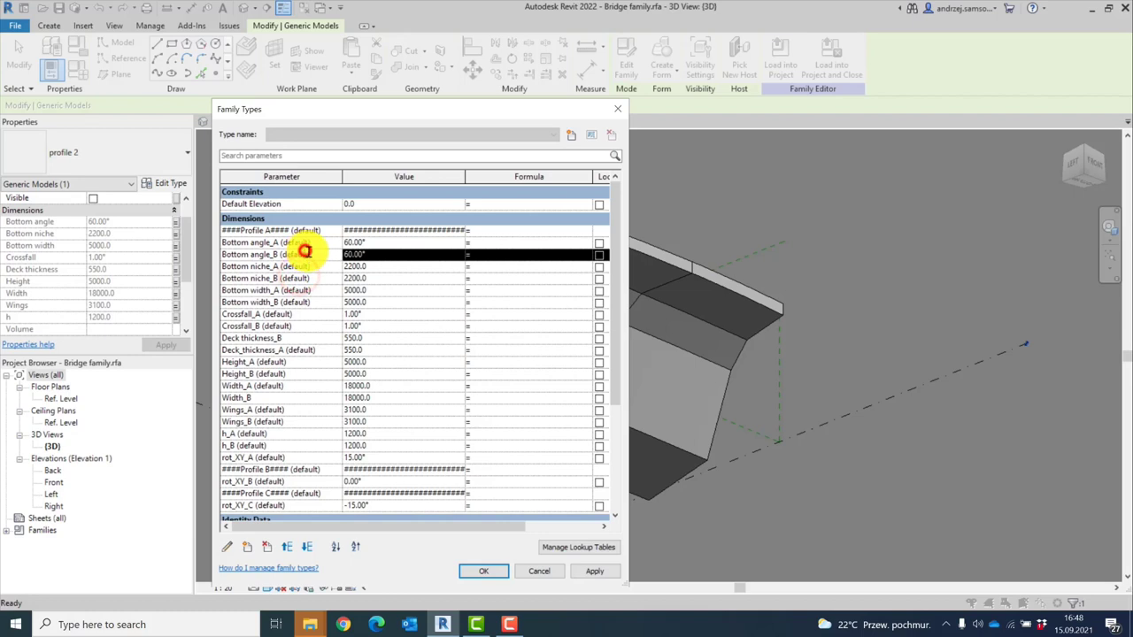
pyautogui.click(307, 548)
pyautogui.click(307, 548)
pyautogui.click(307, 548)
pyautogui.click(307, 548)
pyautogui.click(307, 549)
pyautogui.click(308, 548)
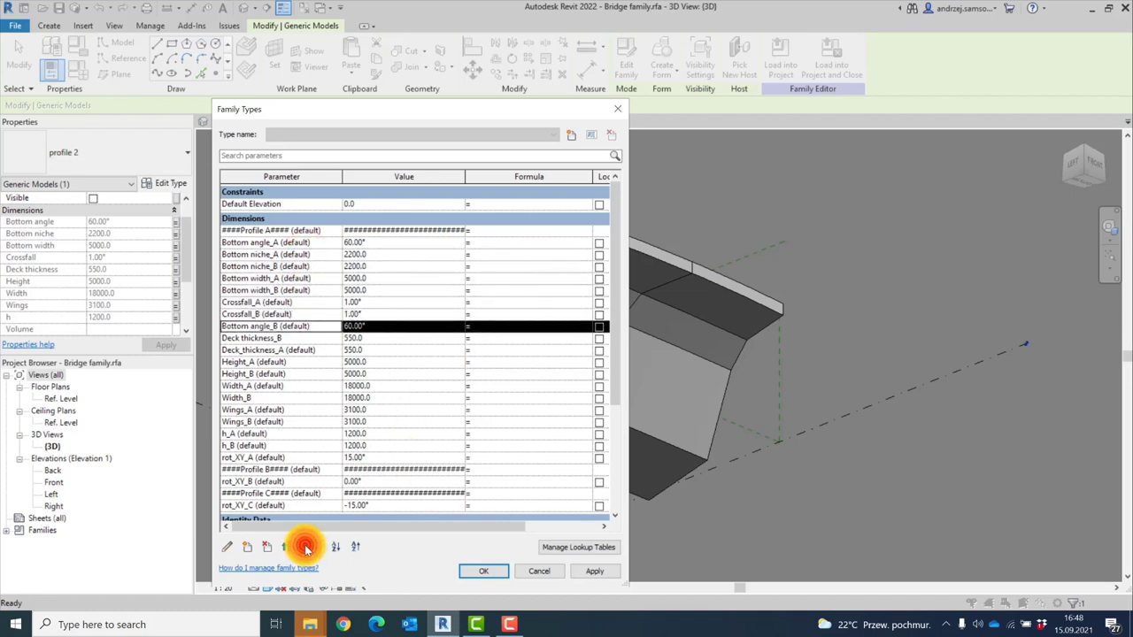
pyautogui.click(307, 549)
pyautogui.click(307, 549)
pyautogui.click(307, 549)
pyautogui.click(307, 548)
pyautogui.click(307, 549)
pyautogui.click(307, 549)
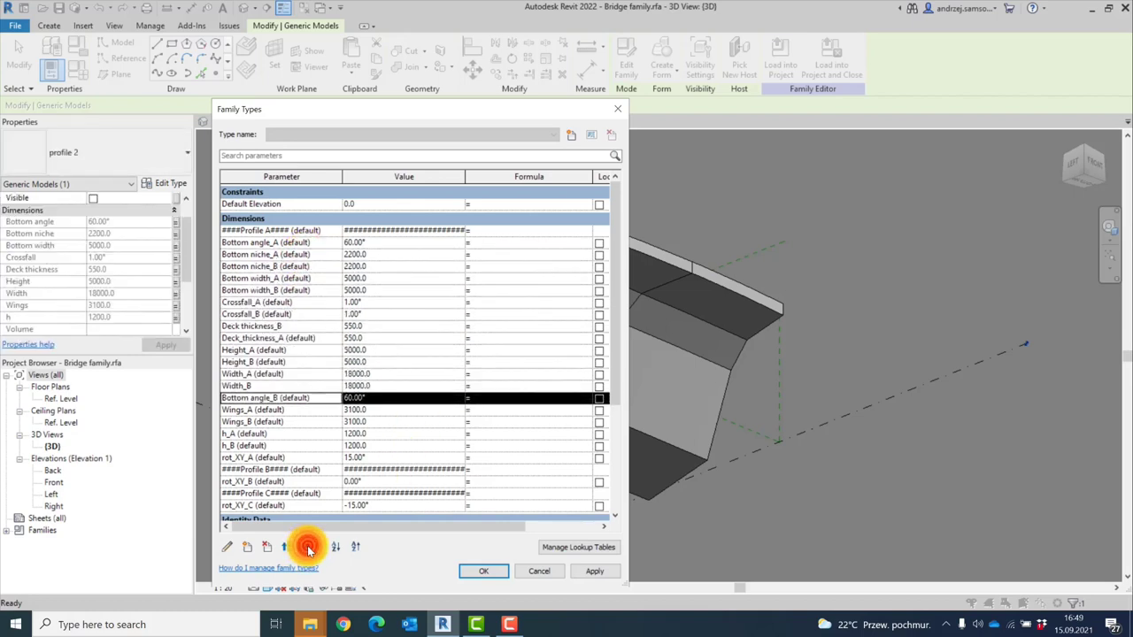
pyautogui.click(307, 549)
pyautogui.click(307, 549)
pyautogui.click(307, 549)
pyautogui.click(307, 548)
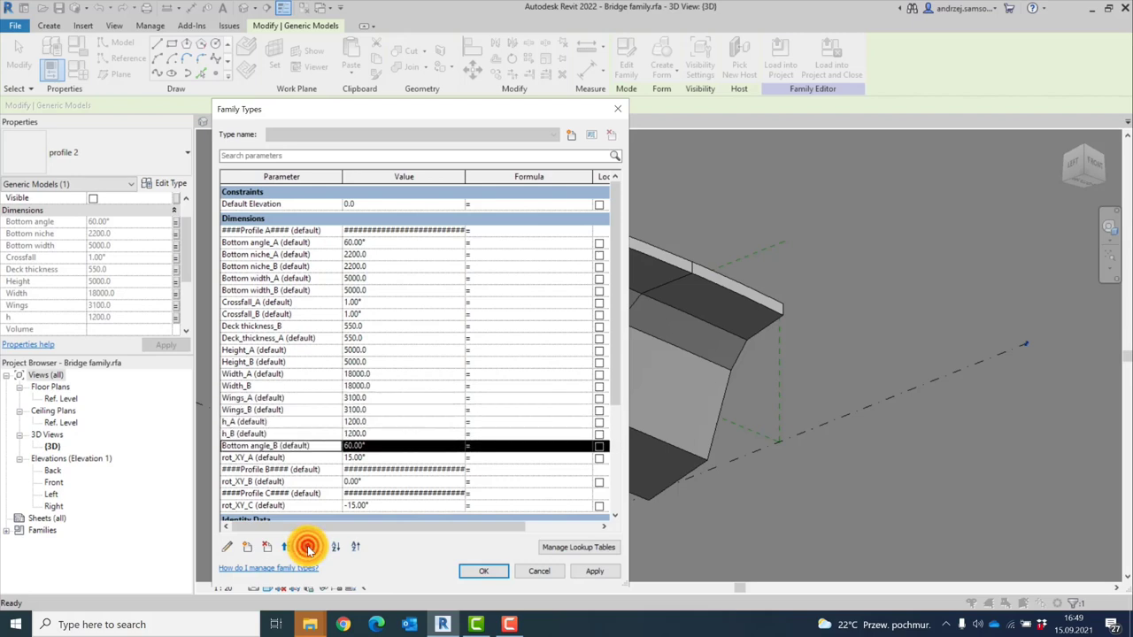
pyautogui.click(307, 549)
pyautogui.click(307, 549)
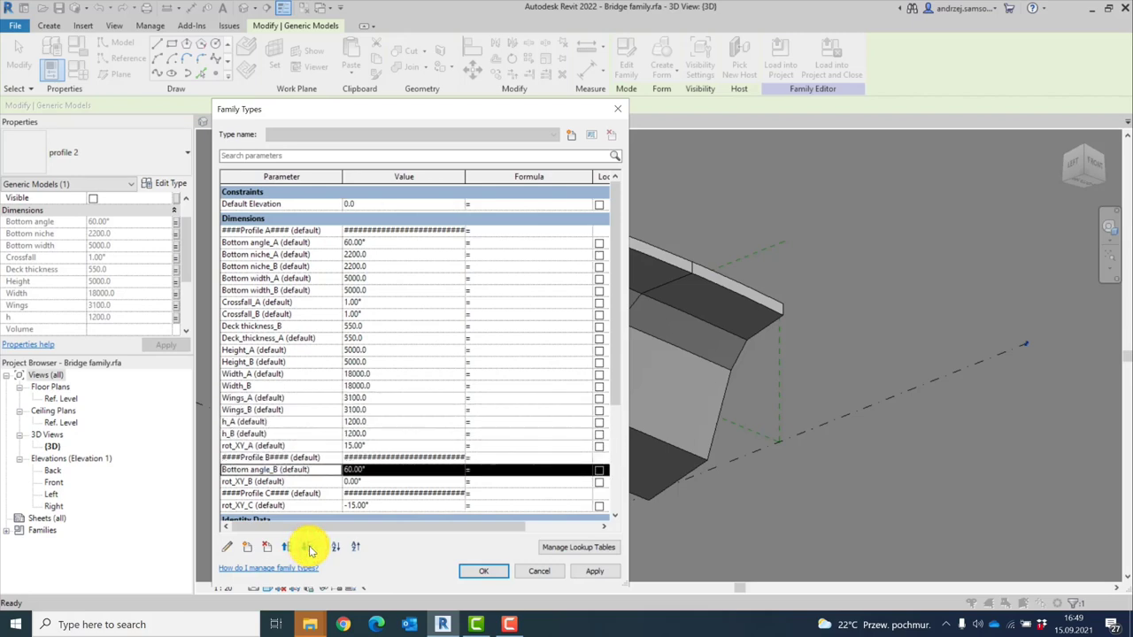
# Move the Bottom niche_B parameter down to directly below Bottom angle_B in the Profile B group
pyautogui.click(311, 268)
pyautogui.click(307, 548)
pyautogui.click(307, 549)
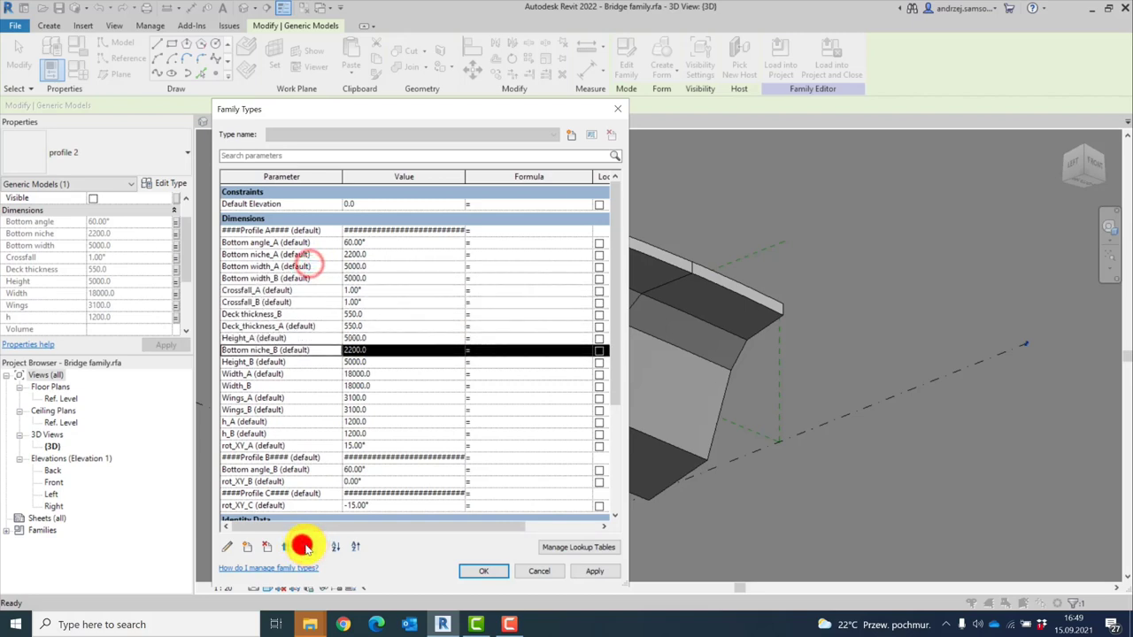
pyautogui.click(307, 549)
pyautogui.click(307, 548)
pyautogui.click(307, 548)
pyautogui.click(307, 549)
pyautogui.click(307, 549)
# Move the Bottom width_B parameter down to directly below Bottom niche_B in the Profile B group
pyautogui.click(301, 277)
pyautogui.click(307, 548)
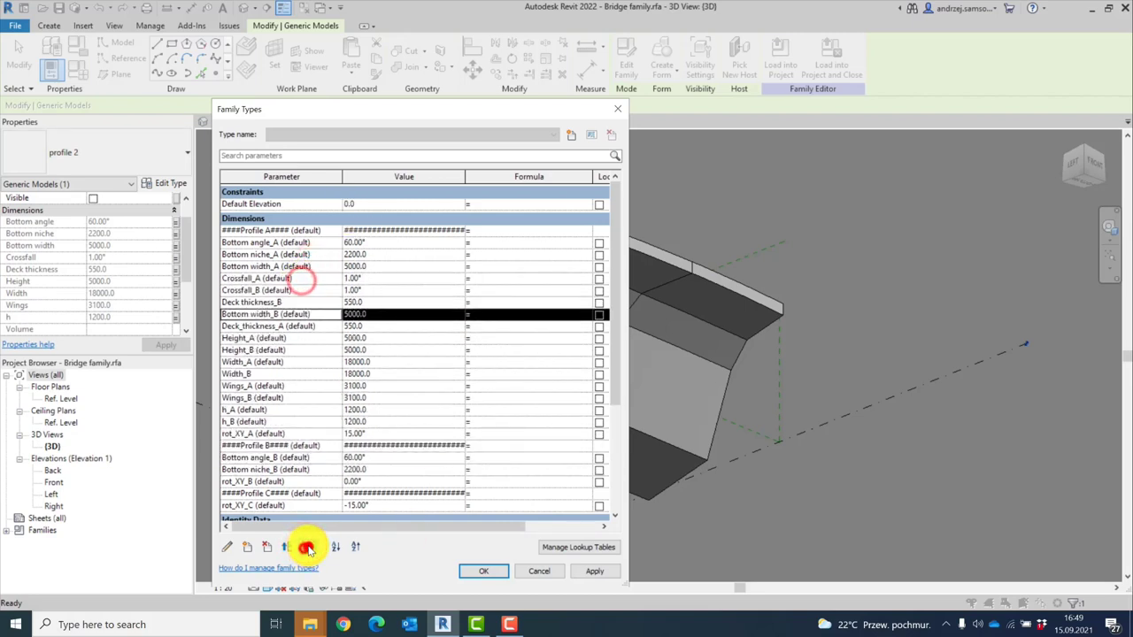
pyautogui.click(307, 549)
pyautogui.click(307, 548)
pyautogui.click(307, 548)
pyautogui.click(307, 549)
pyautogui.click(307, 549)
pyautogui.click(307, 549)
pyautogui.click(307, 548)
# Move the Crossfall_B parameter down to directly below Bottom width_B in the Profile B group
pyautogui.click(312, 290)
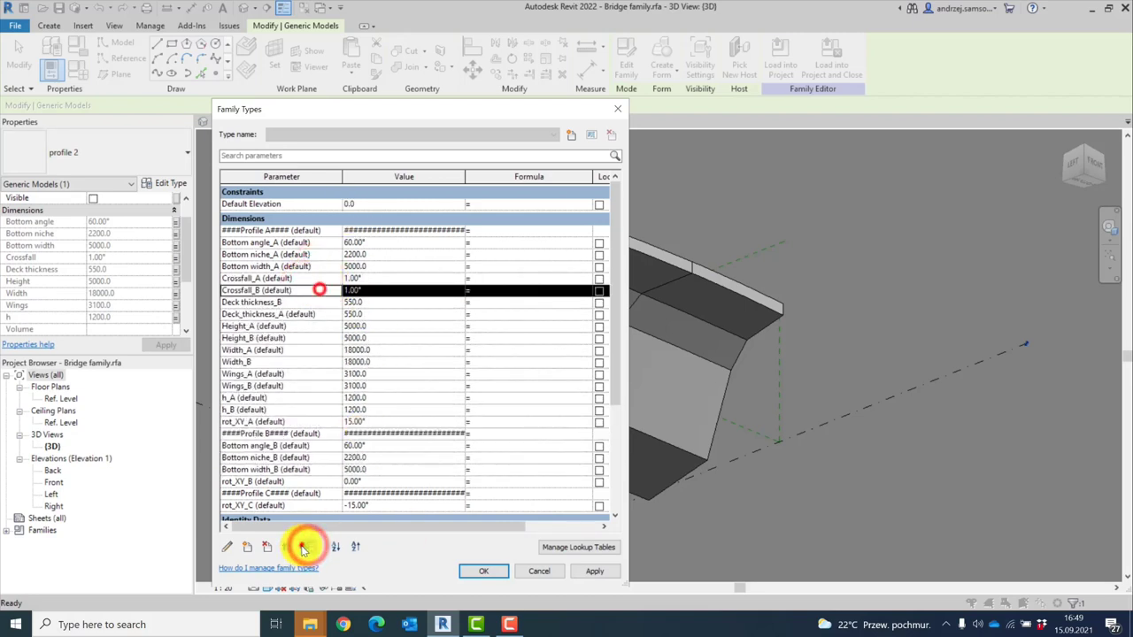
pyautogui.click(307, 548)
pyautogui.click(307, 549)
pyautogui.click(307, 548)
pyautogui.click(307, 549)
pyautogui.click(307, 549)
pyautogui.click(307, 549)
pyautogui.click(307, 549)
pyautogui.click(307, 549)
# Move the Deck thickness_B parameter down to directly below Crossfall_B in the Profile B group
pyautogui.click(301, 290)
pyautogui.click(307, 548)
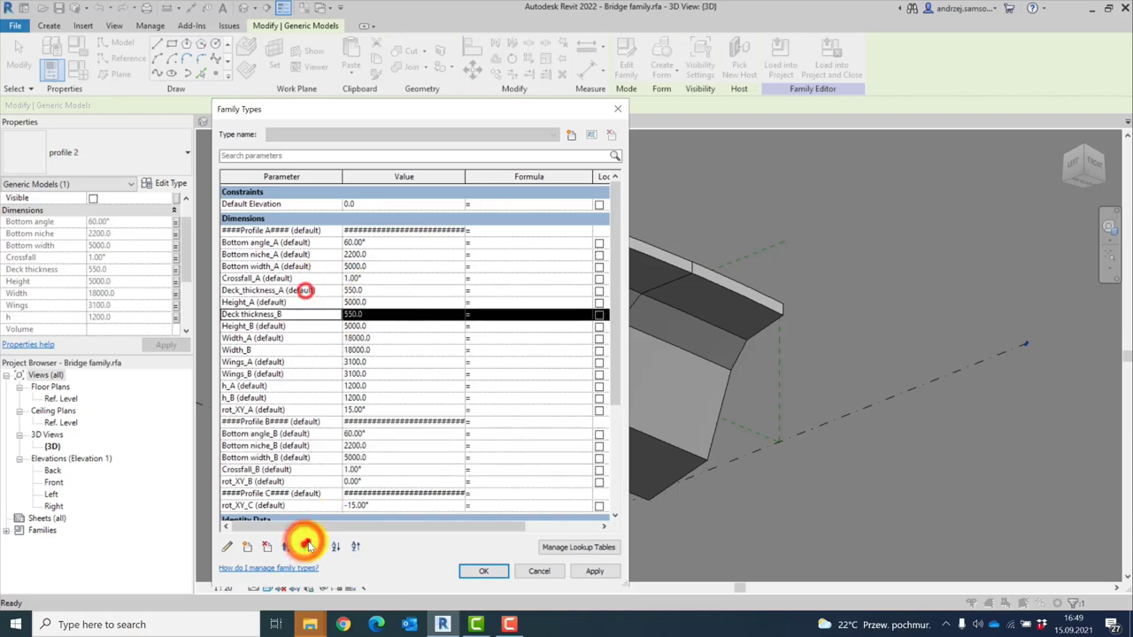
pyautogui.click(307, 549)
pyautogui.click(308, 548)
pyautogui.click(307, 549)
pyautogui.click(307, 548)
pyautogui.click(307, 549)
pyautogui.click(307, 549)
# Move the Height_B parameter down to directly below Deck thickness_B in the Profile B group
pyautogui.click(283, 314)
pyautogui.click(307, 549)
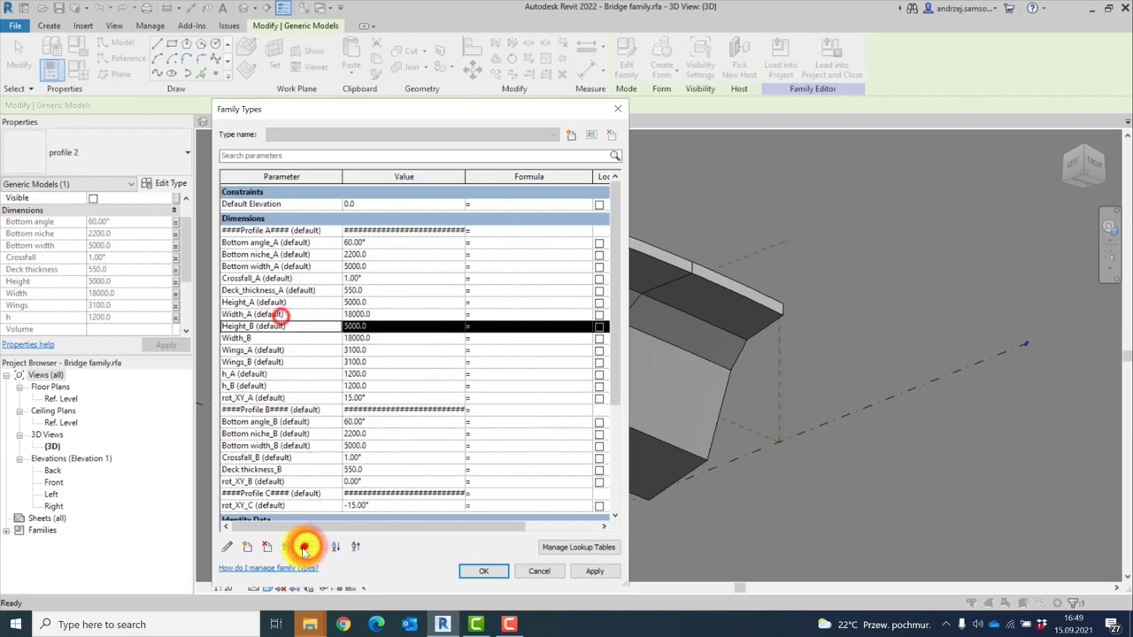
pyautogui.click(307, 549)
pyautogui.click(307, 549)
pyautogui.click(307, 548)
pyautogui.click(307, 549)
pyautogui.click(306, 548)
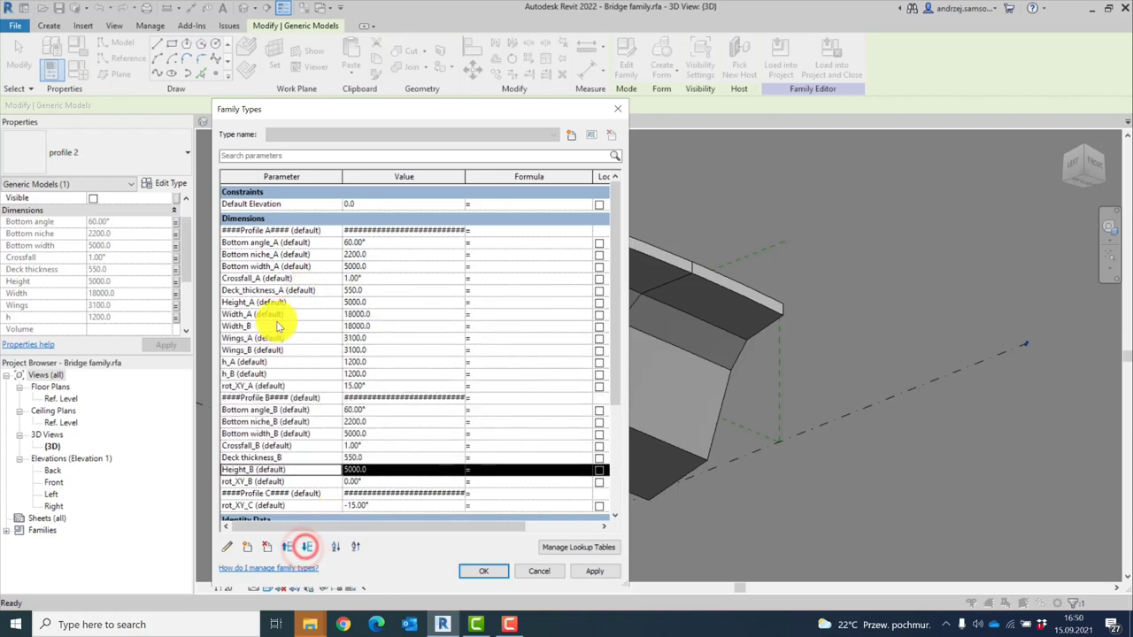
# Change the Width_B parameter from a type parameter to an instance parameter
pyautogui.click(277, 325)
pyautogui.click(227, 547)
pyautogui.click(646, 359)
pyautogui.click(643, 502)
# Move the Width_B parameter down to directly below Height_B in the Profile B group
pyautogui.click(279, 326)
pyautogui.click(307, 547)
pyautogui.click(308, 546)
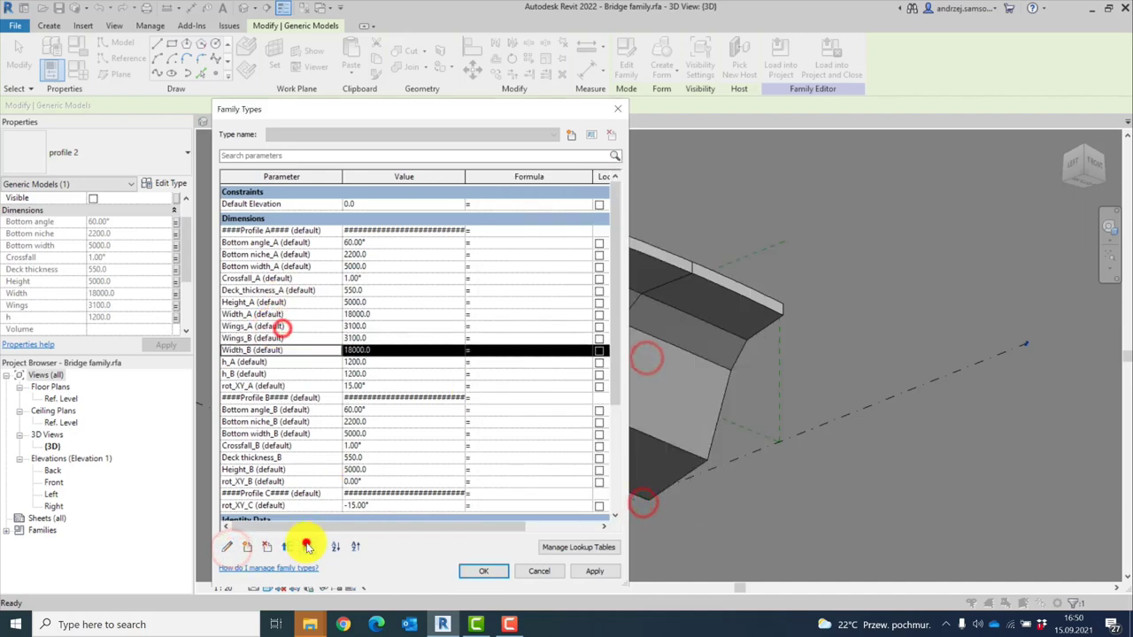
pyautogui.click(307, 547)
pyautogui.click(307, 547)
pyautogui.click(307, 547)
pyautogui.click(307, 547)
pyautogui.click(307, 546)
pyautogui.click(308, 547)
pyautogui.click(307, 547)
# Move the Wings_B parameter down to directly below Width_B in the Profile B group
pyautogui.click(292, 310)
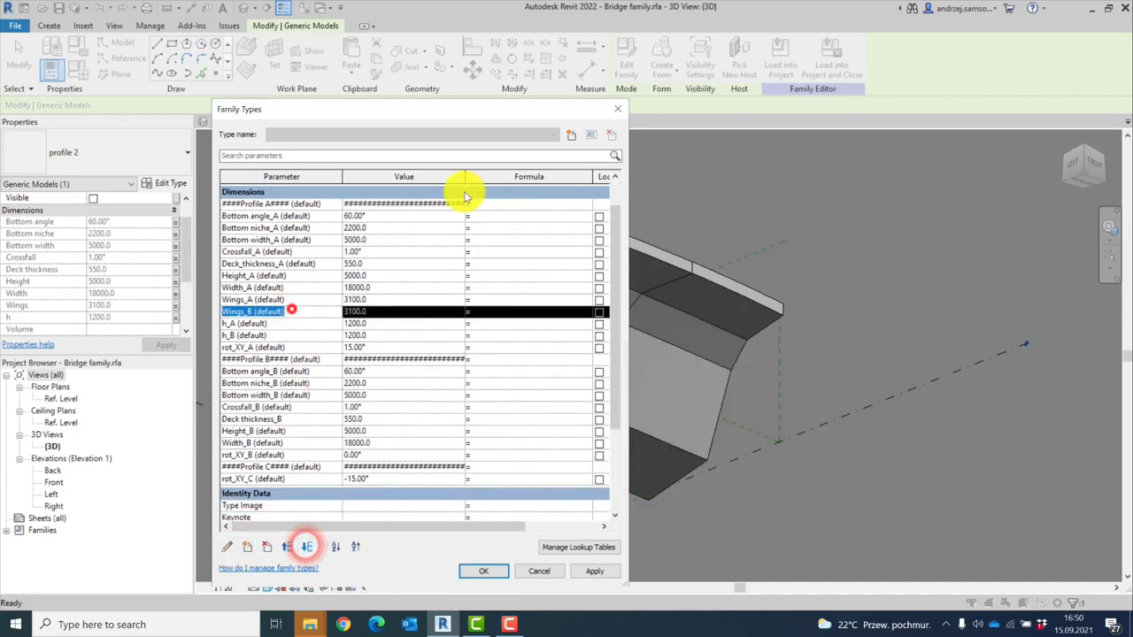
pyautogui.click(307, 547)
pyautogui.click(307, 547)
pyautogui.click(307, 547)
pyautogui.click(307, 547)
pyautogui.click(307, 547)
pyautogui.click(307, 547)
pyautogui.click(307, 547)
# Move the h_B parameter down to directly below Wings_B in the Profile B group
pyautogui.click(276, 324)
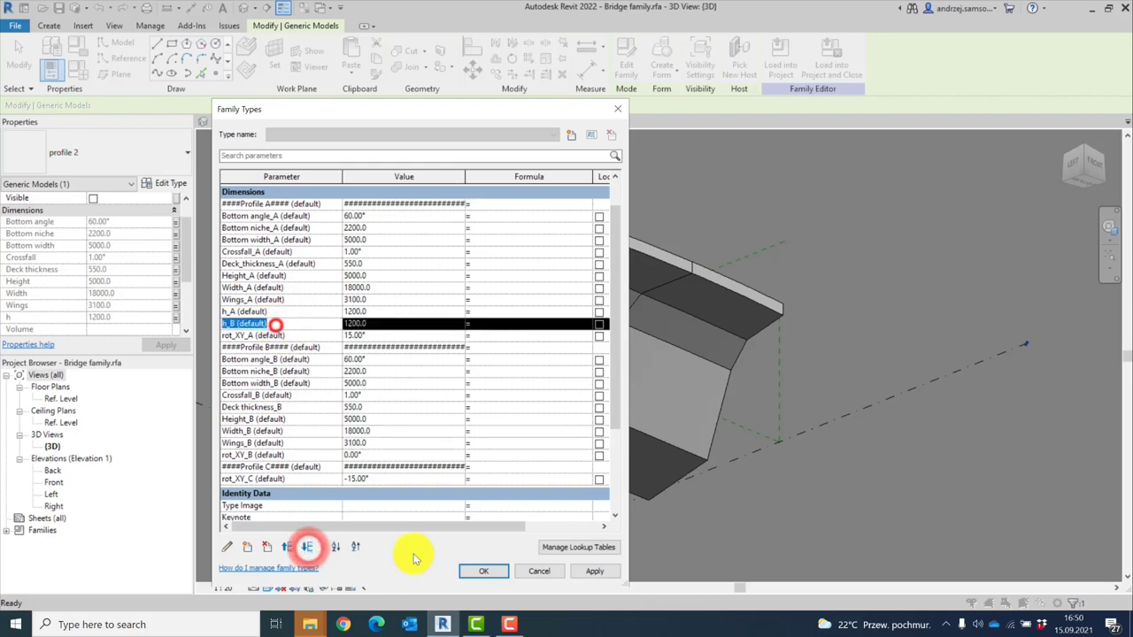
pyautogui.click(307, 547)
pyautogui.click(307, 547)
pyautogui.click(307, 547)
pyautogui.click(307, 546)
pyautogui.click(307, 547)
pyautogui.click(307, 547)
pyautogui.click(307, 547)
pyautogui.click(307, 547)
# Check the order of the Profile A and B parameters, apply the family type changes and save the family
pyautogui.click(256, 458)
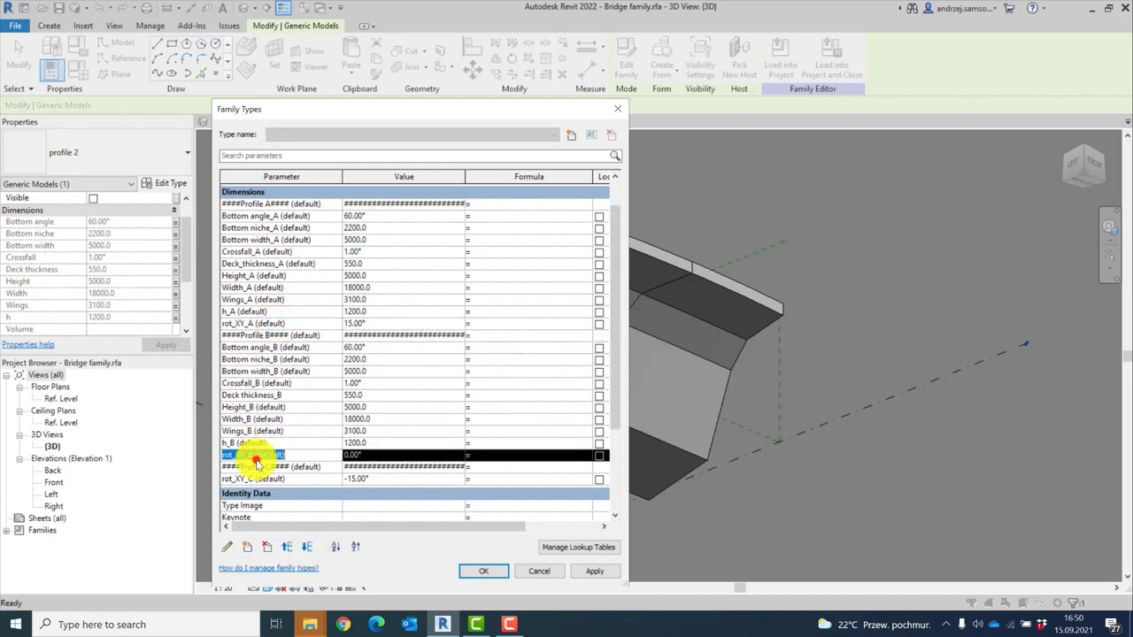
pyautogui.click(268, 324)
pyautogui.scroll(1, 345, 306)
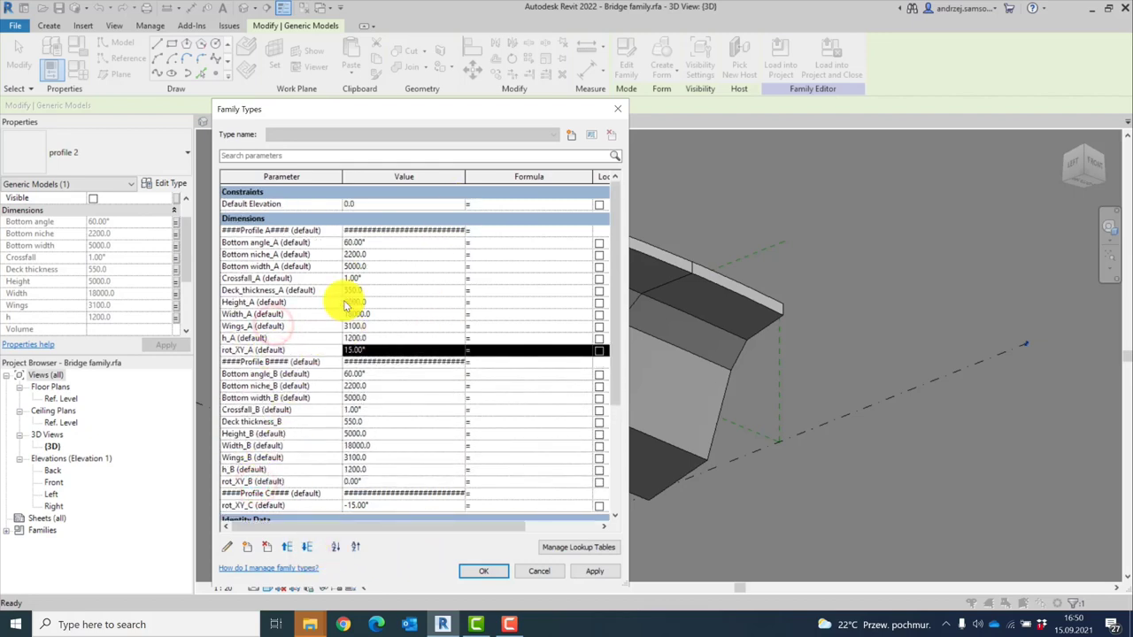
pyautogui.scroll(-3, 345, 308)
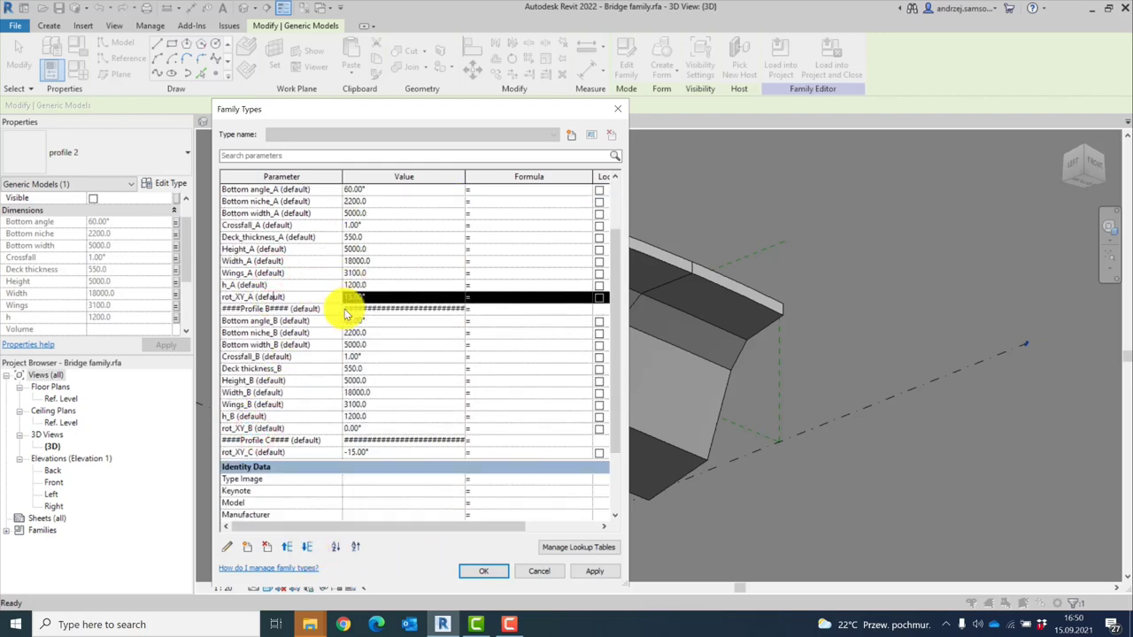
pyautogui.click(592, 571)
pyautogui.click(495, 571)
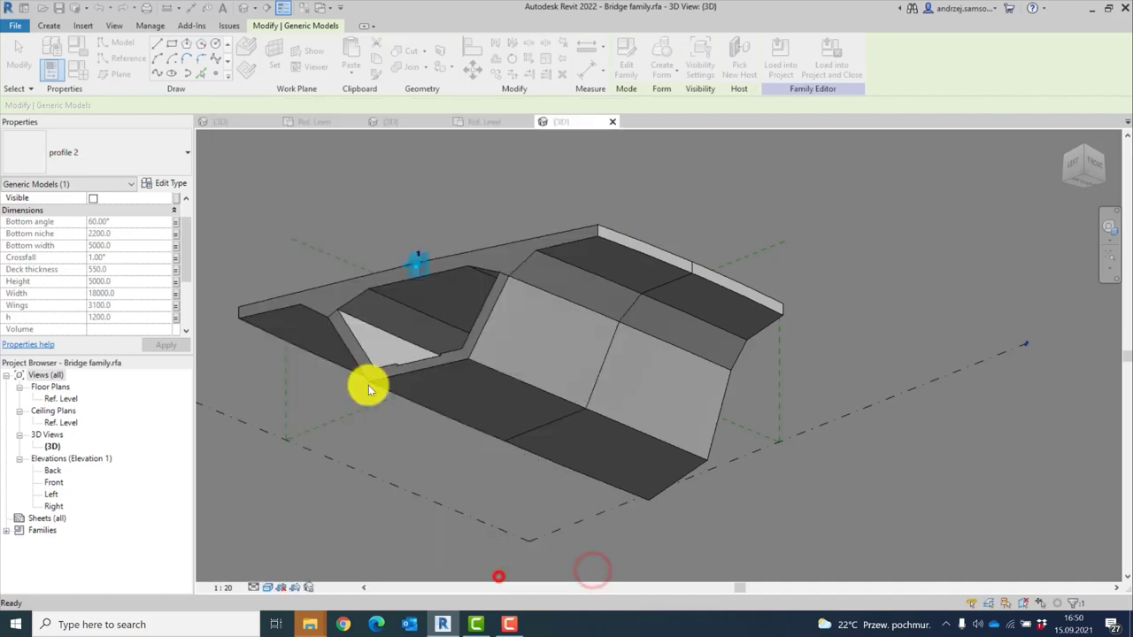
pyautogui.click(60, 7)
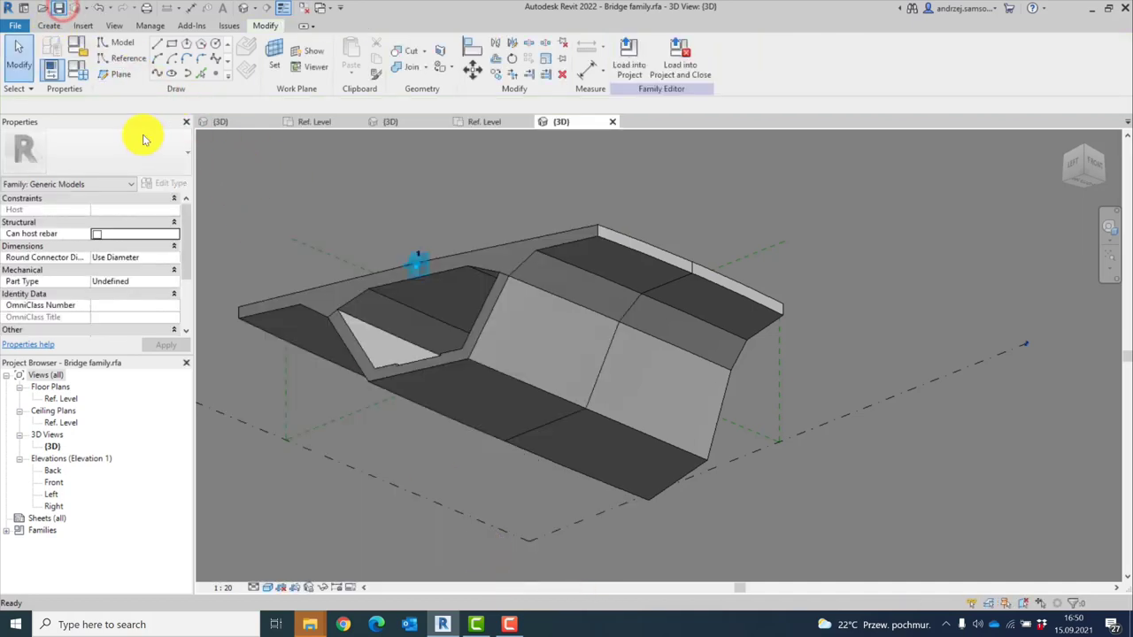
# Create a new instance family parameter of type Angle named Bottom angle_C, grouped under Dimensions
pyautogui.click(83, 77)
pyautogui.click(499, 571)
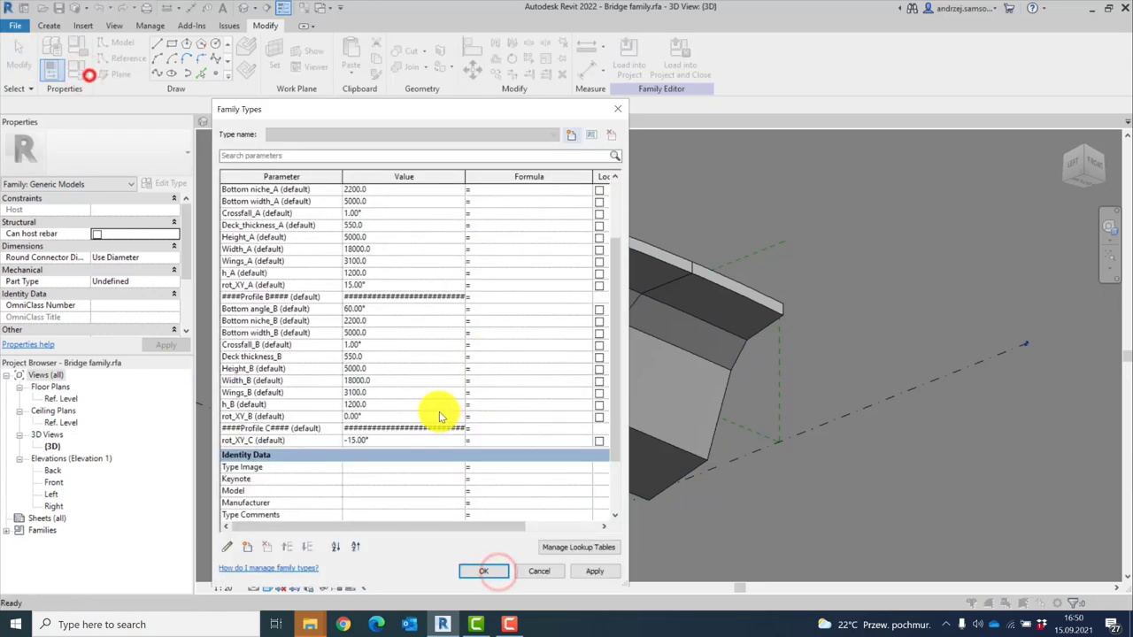
pyautogui.doubleClick(333, 440)
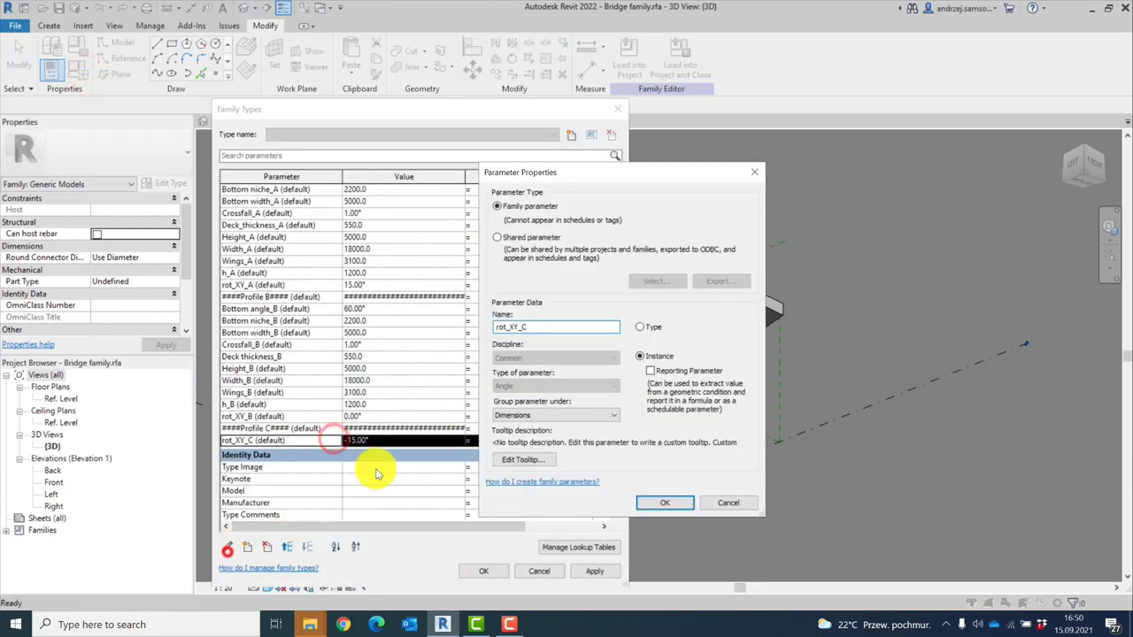
pyautogui.press('Escape')
pyautogui.click(246, 546)
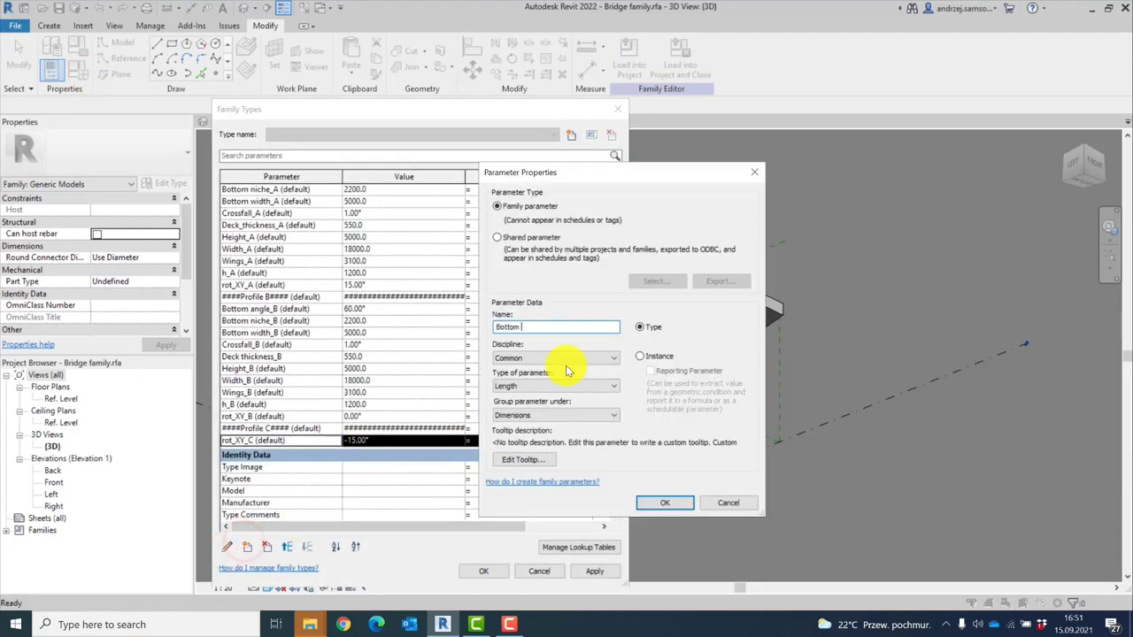
pyautogui.click(568, 386)
pyautogui.click(531, 460)
pyautogui.click(664, 503)
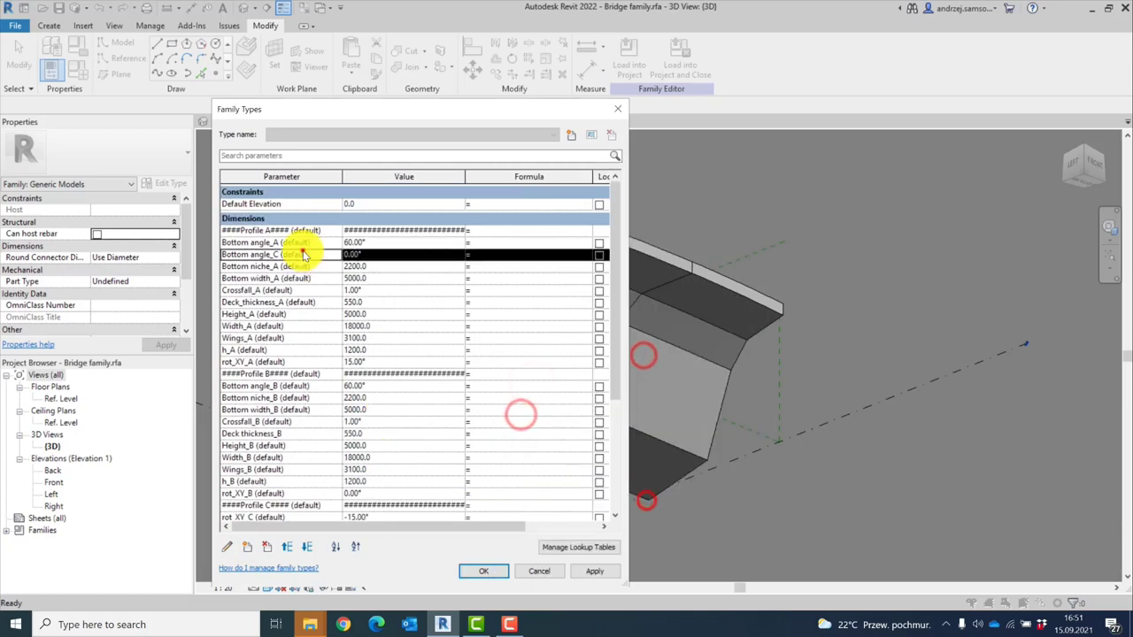
pyautogui.click(486, 571)
# Associate the end profile's Bottom angle with the existing family parameter Bottom angle_C
pyautogui.click(725, 393)
pyautogui.click(174, 244)
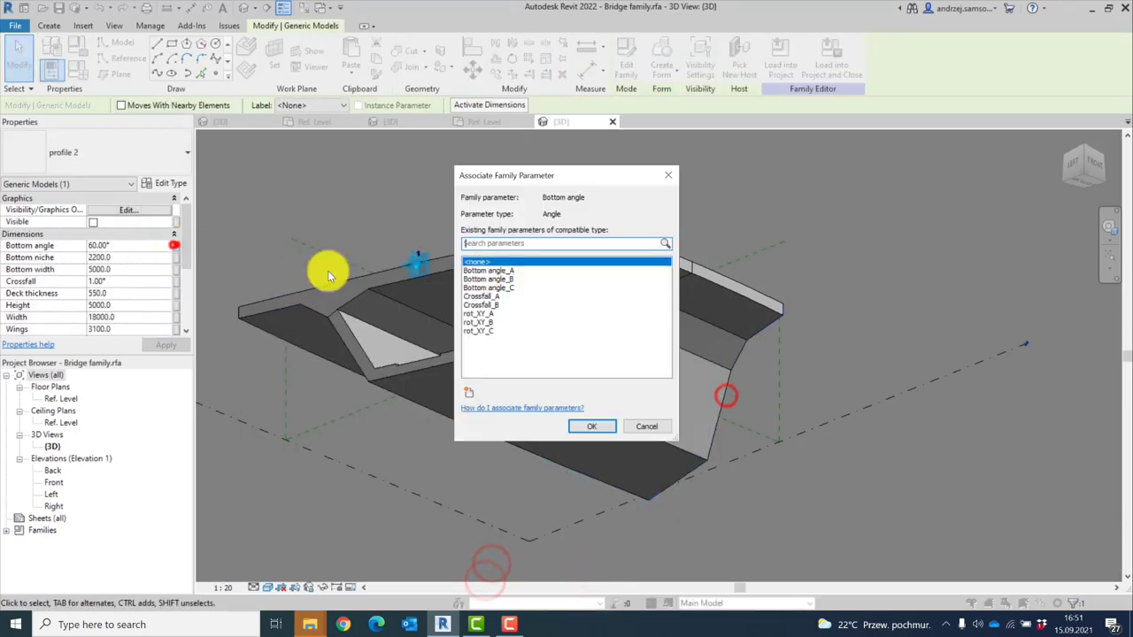
pyautogui.doubleClick(482, 283)
pyautogui.click(606, 356)
# Set Bottom angle_C to 60° in the family types and move it down under the Profile C header
pyautogui.click(328, 209)
pyautogui.click(78, 68)
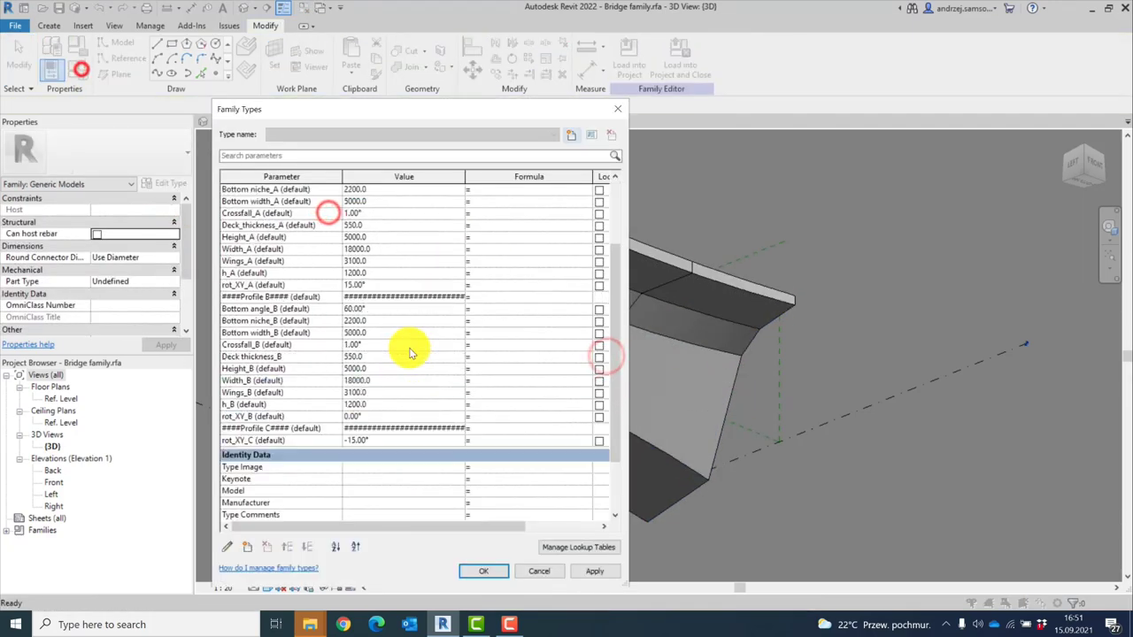
pyautogui.click(372, 254)
pyautogui.click(307, 547)
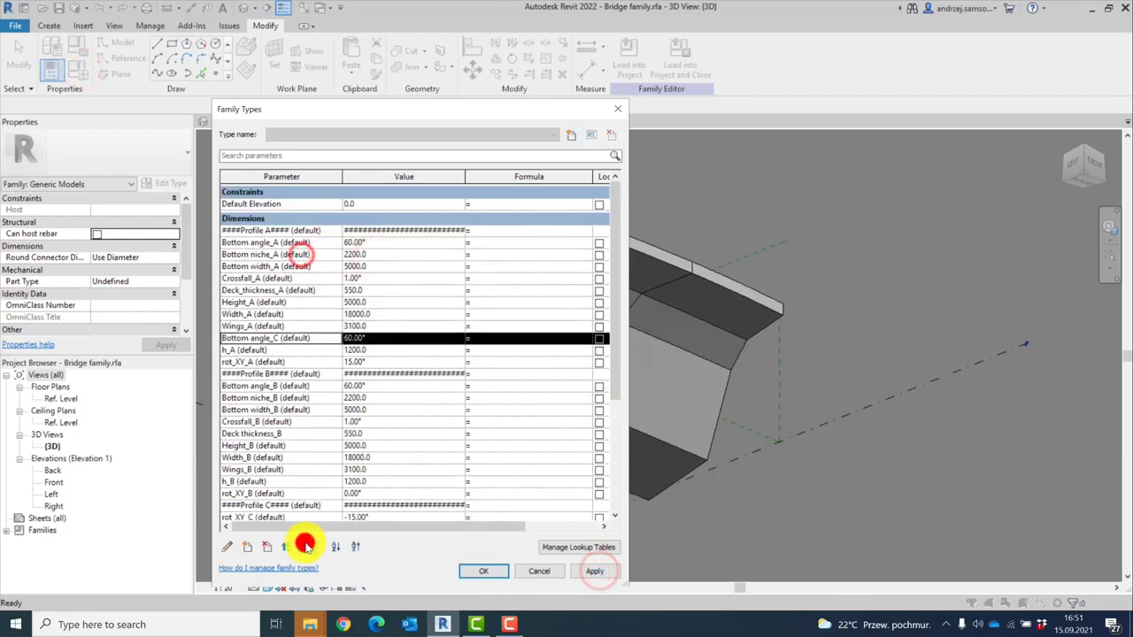
pyautogui.click(307, 546)
pyautogui.click(307, 547)
pyautogui.click(307, 546)
pyautogui.click(483, 570)
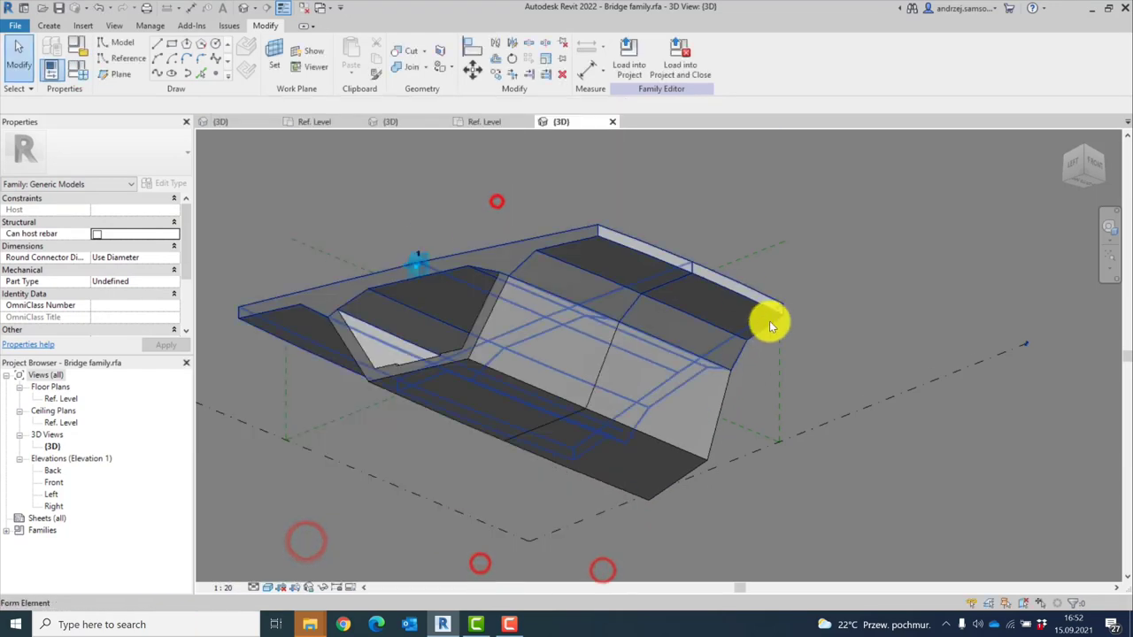
# Associate the end profile's Bottom niche with a new family parameter named Bottom niche_C under Dimensions
pyautogui.click(767, 343)
pyautogui.click(176, 257)
pyautogui.click(471, 392)
pyautogui.write('Bottom niche_C')
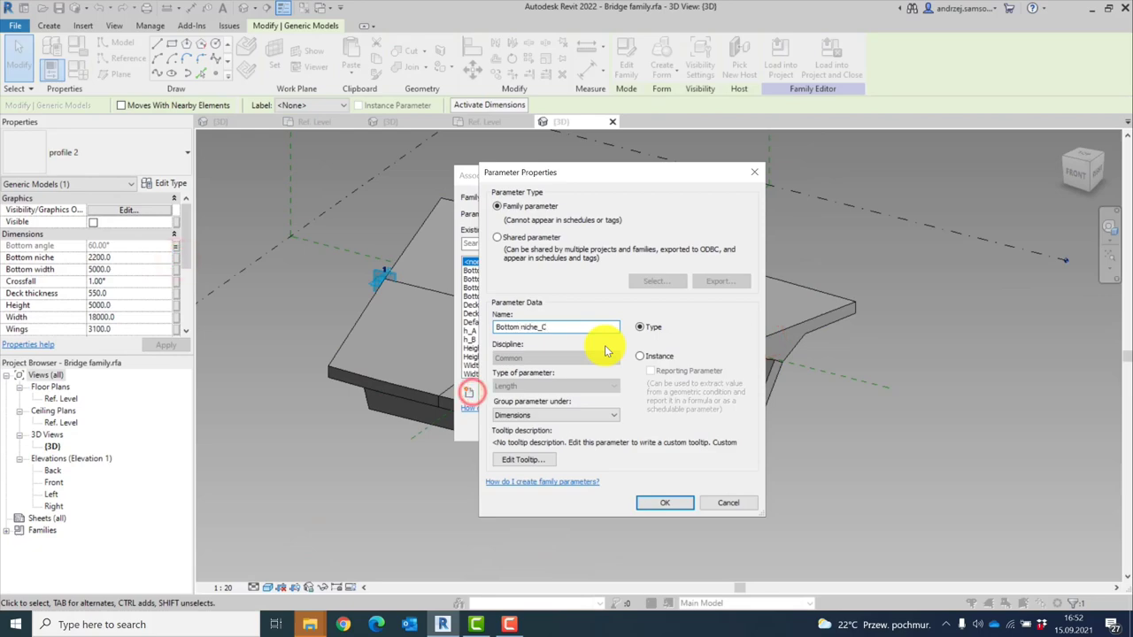
pyautogui.click(664, 503)
pyautogui.click(587, 422)
# Associate the end profile's Bottom width with a new family parameter named Bottom width_C under Dimensions
pyautogui.click(176, 269)
pyautogui.click(471, 392)
pyautogui.write('Bottom width_')
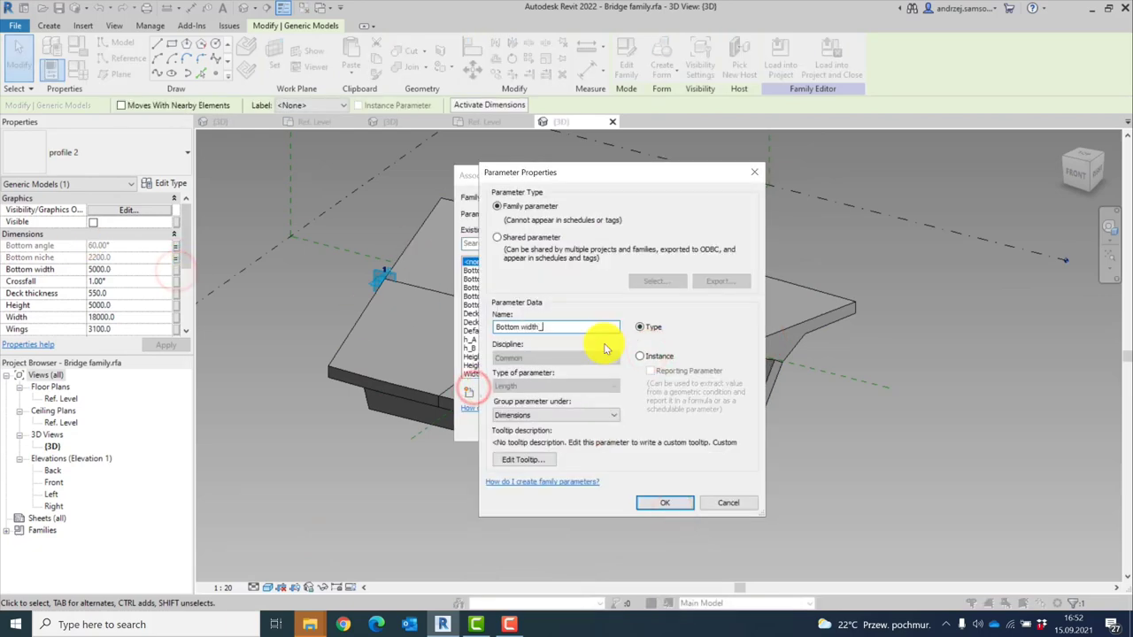
pyautogui.click(665, 503)
pyautogui.click(587, 422)
# Associate the end profile's Crossfall with a new instance parameter named Crossfall_C under Dimensions
pyautogui.click(176, 281)
pyautogui.click(470, 392)
pyautogui.write('Crossfall_C')
pyautogui.click(649, 361)
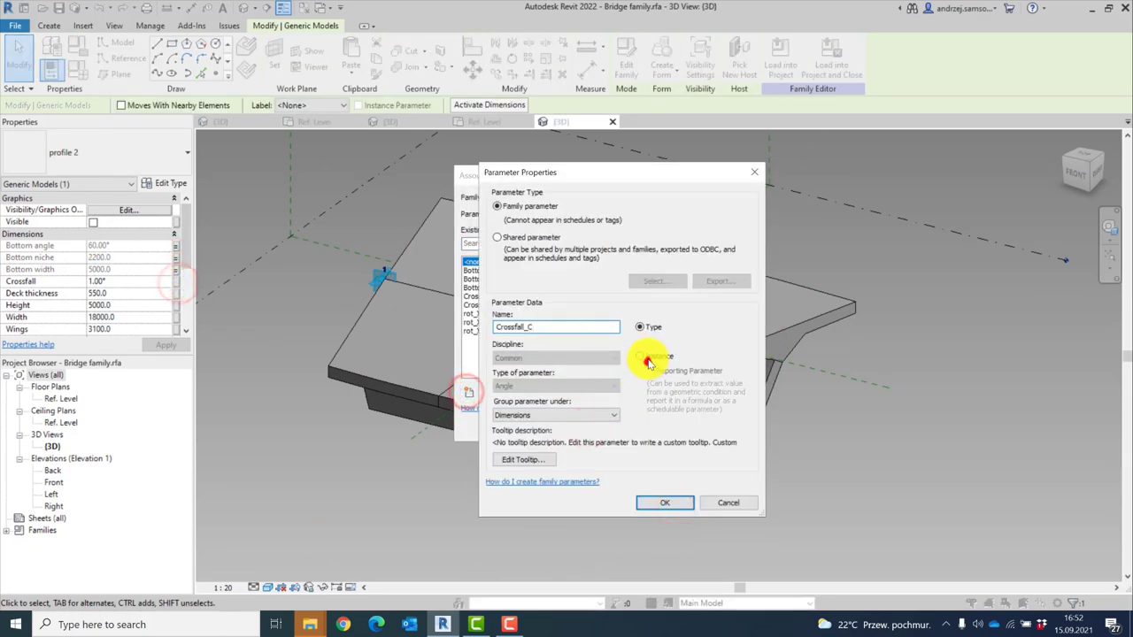
pyautogui.click(664, 503)
pyautogui.click(587, 422)
# Associate the end profile's Deck thickness with a new family parameter named Deck thickness_C under Dimensions
pyautogui.click(176, 293)
pyautogui.click(471, 392)
pyautogui.write('Deck thickness')
pyautogui.click(639, 327)
pyautogui.write('_C')
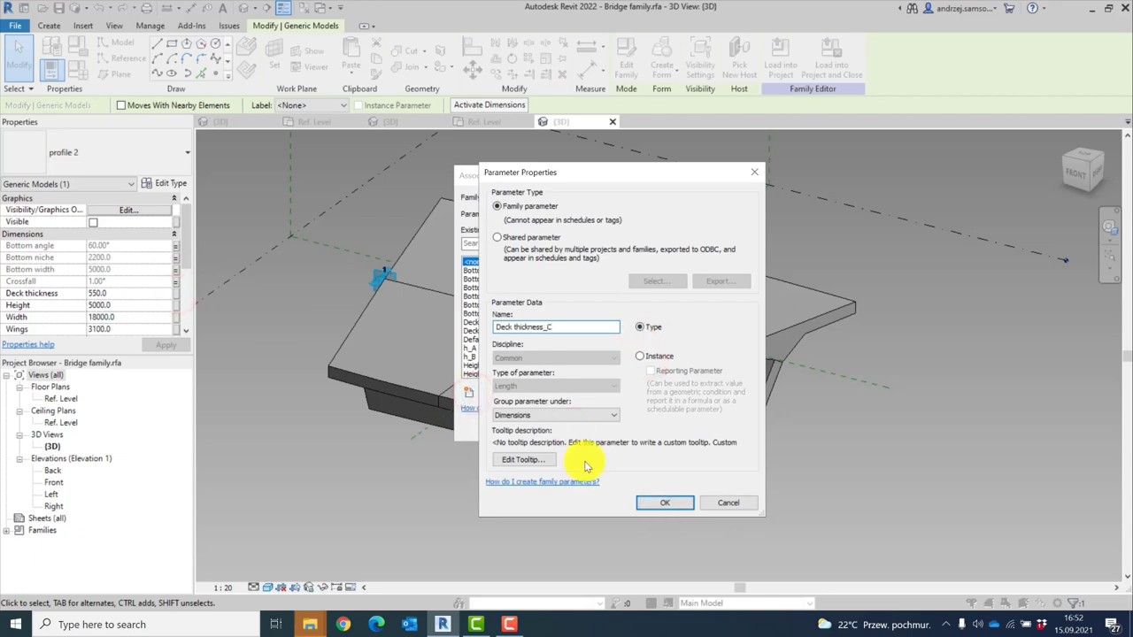
pyautogui.click(664, 503)
pyautogui.click(587, 422)
# Associate the end profile's Height with a new instance parameter named Height_C under Dimensions
pyautogui.click(176, 305)
pyautogui.click(471, 392)
pyautogui.write('Height_C')
pyautogui.click(664, 502)
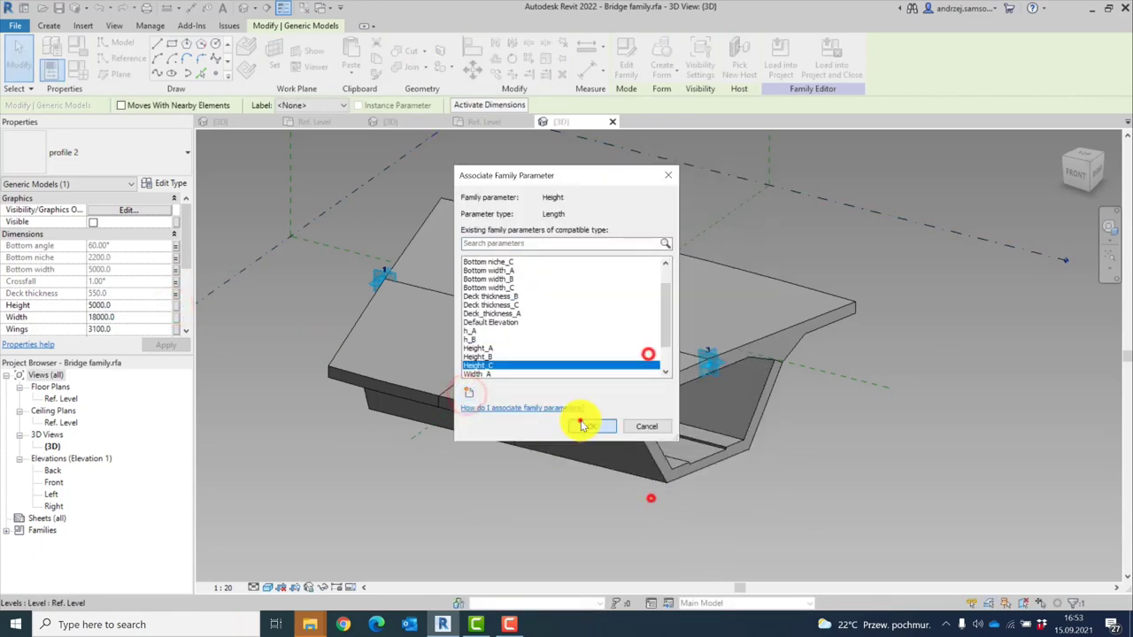
pyautogui.click(587, 422)
# Associate the end profile's Width with a new instance parameter named Width_C under Dimensions
pyautogui.click(176, 317)
pyautogui.click(471, 392)
pyautogui.write('Width_C')
pyautogui.press('Return')
pyautogui.press('Return')
# Associate the end profile's Wings with a new instance parameter named Wings_C under Dimensions
pyautogui.scroll(-1, 148, 309)
pyautogui.click(176, 304)
pyautogui.click(471, 392)
pyautogui.write('Wings_C')
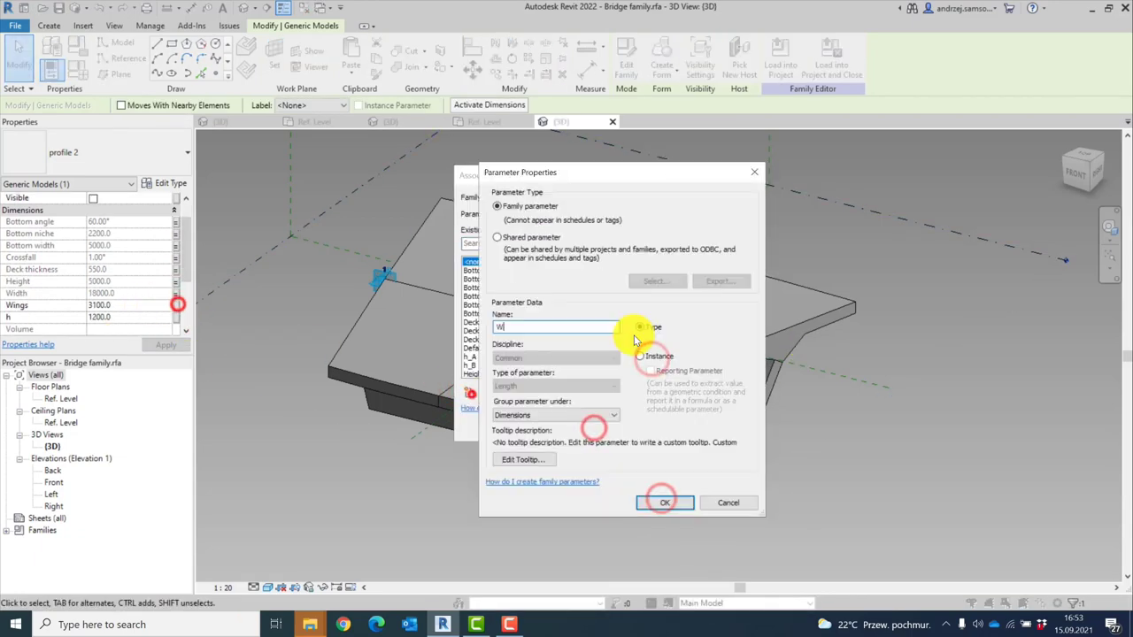
pyautogui.press('Return')
pyautogui.press('Return')
# Associate the end profile's h dimension with a new instance parameter named h_C under Dimensions
pyautogui.click(176, 317)
pyautogui.click(471, 392)
pyautogui.write('h_C')
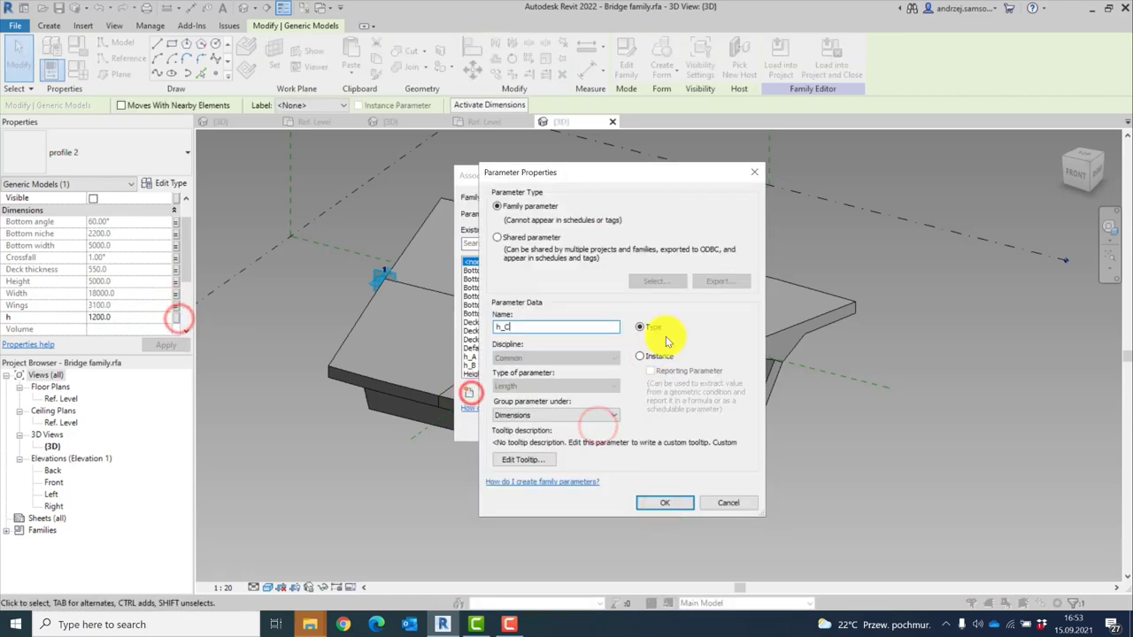
pyautogui.click(664, 503)
pyautogui.click(587, 422)
# In the family types, move Bottom niche_C down into the Profile C group, directly below Bottom angle_C
pyautogui.click(82, 75)
pyautogui.click(310, 263)
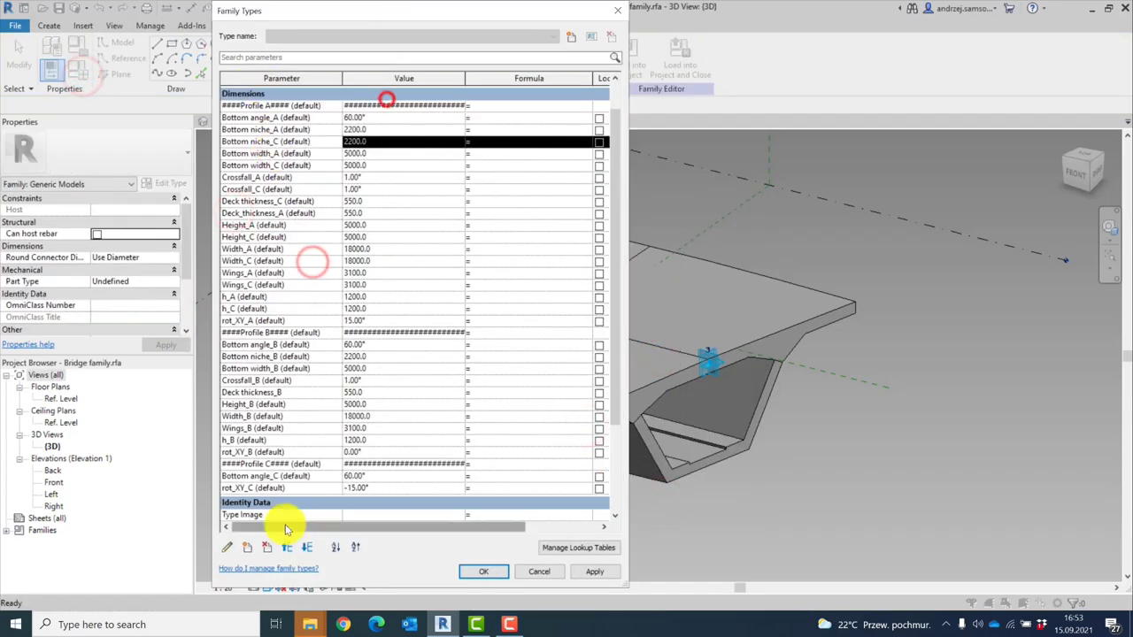
pyautogui.click(308, 547)
pyautogui.click(308, 546)
pyautogui.click(310, 548)
pyautogui.click(309, 548)
pyautogui.click(308, 547)
pyautogui.click(308, 547)
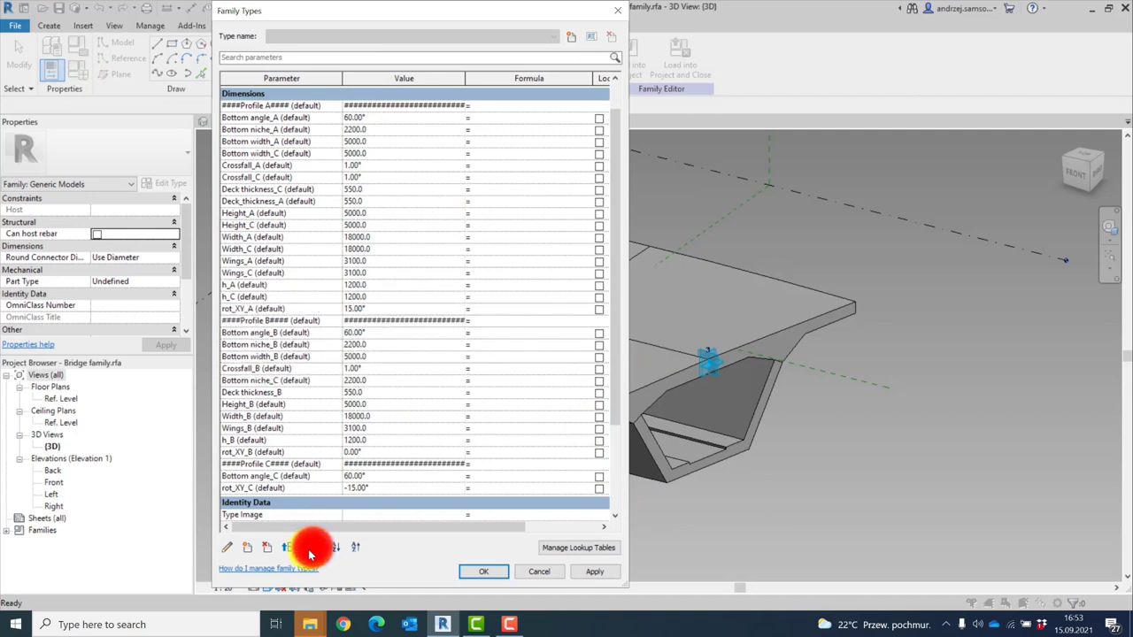
pyautogui.click(308, 547)
pyautogui.click(307, 547)
pyautogui.click(308, 547)
# Move Bottom width_C down into the Profile C group, directly below Bottom niche_C
pyautogui.click(282, 154)
pyautogui.click(307, 547)
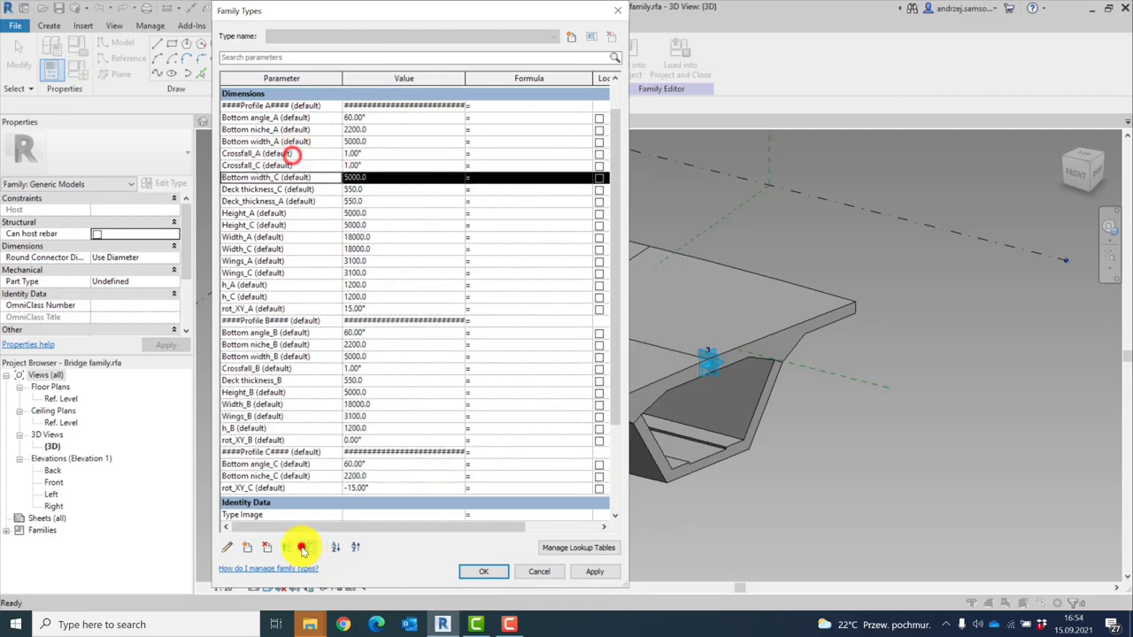
pyautogui.click(307, 546)
pyautogui.click(307, 547)
pyautogui.click(307, 547)
pyautogui.click(307, 547)
pyautogui.click(307, 547)
pyautogui.click(307, 546)
pyautogui.click(307, 547)
pyautogui.click(307, 547)
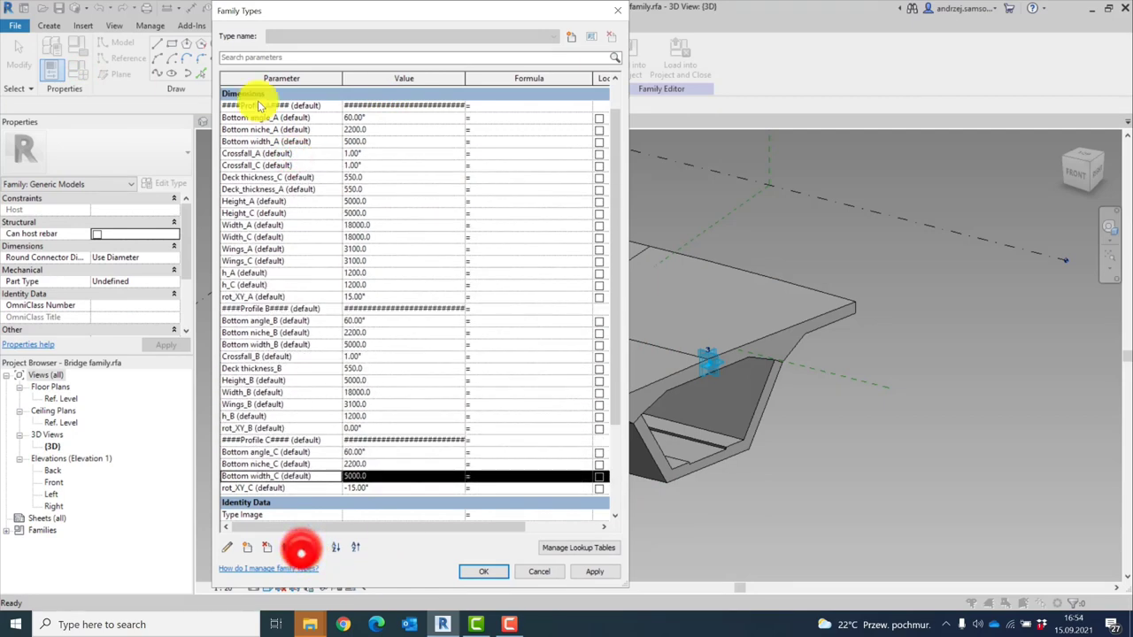
# Move Crossfall_C down into the Profile C group, directly below Bottom width_C
pyautogui.click(261, 165)
pyautogui.click(307, 547)
pyautogui.click(307, 546)
pyautogui.click(307, 546)
pyautogui.click(307, 547)
pyautogui.click(308, 547)
pyautogui.click(308, 547)
pyautogui.click(308, 547)
pyautogui.click(308, 547)
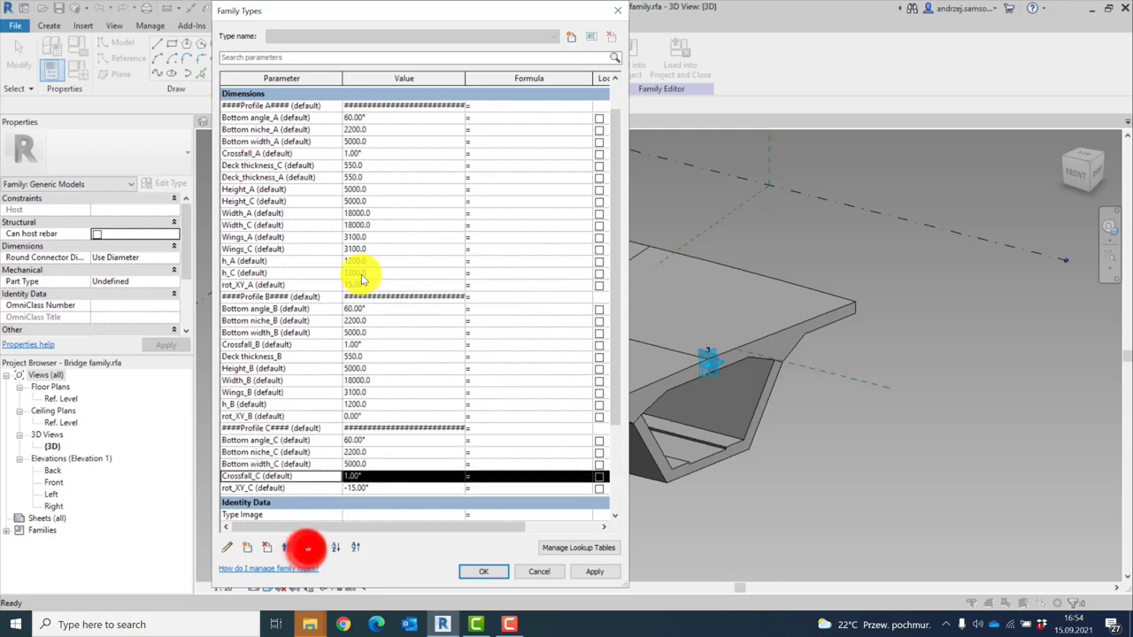
# Move Deck thickness_C down into the Profile C group, directly below Crossfall_C
pyautogui.click(311, 166)
pyautogui.click(308, 547)
pyautogui.click(308, 547)
pyautogui.click(308, 547)
pyautogui.click(308, 547)
pyautogui.click(309, 547)
pyautogui.click(310, 547)
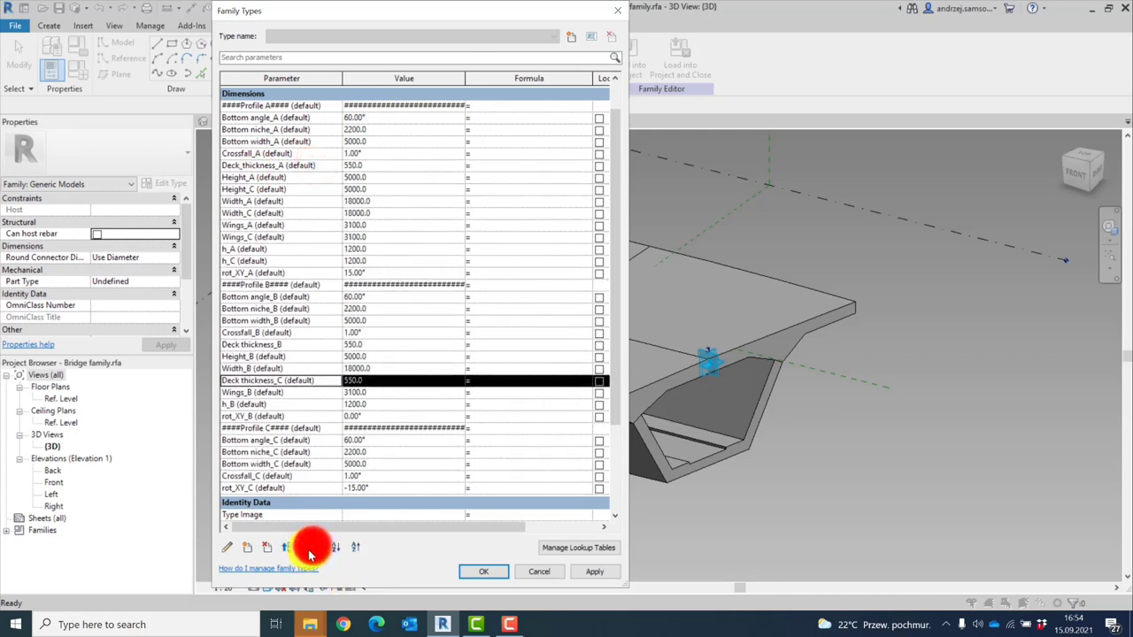
pyautogui.click(310, 547)
pyautogui.click(310, 546)
# Move Height_C down into the Profile C group, directly below Deck thickness_C
pyautogui.click(283, 188)
pyautogui.click(308, 547)
pyautogui.click(307, 547)
pyautogui.click(307, 547)
pyautogui.click(307, 546)
pyautogui.click(307, 547)
pyautogui.click(307, 547)
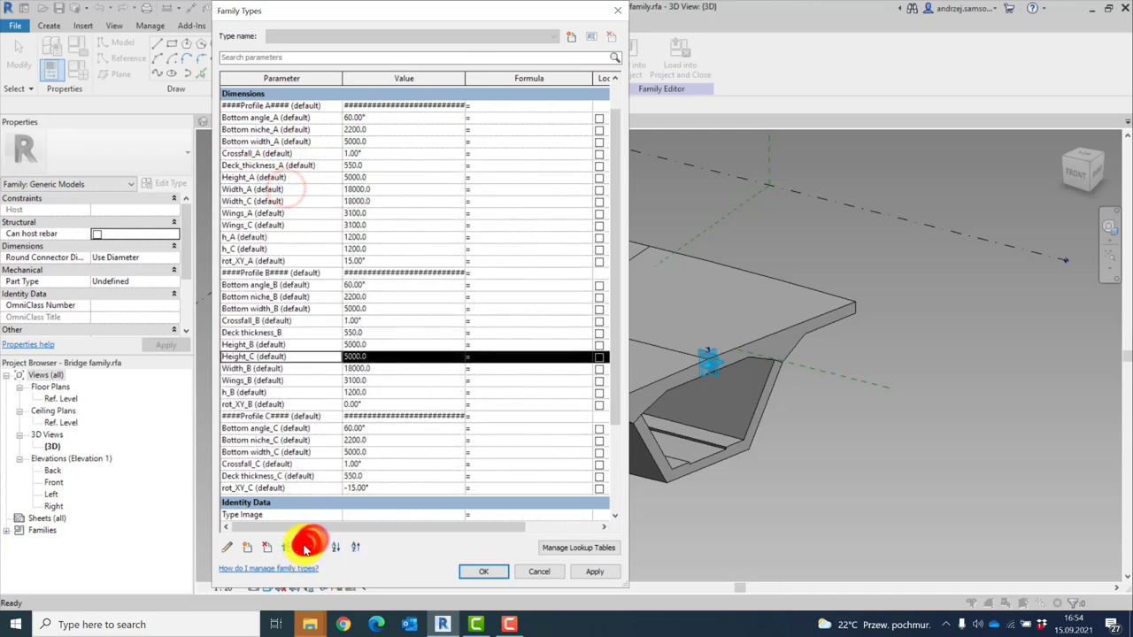
pyautogui.click(307, 547)
pyautogui.click(307, 547)
pyautogui.click(307, 547)
# Move Width_C down into the Profile C group, directly below Height_C
pyautogui.click(301, 201)
pyautogui.click(306, 547)
pyautogui.click(303, 546)
pyautogui.click(303, 547)
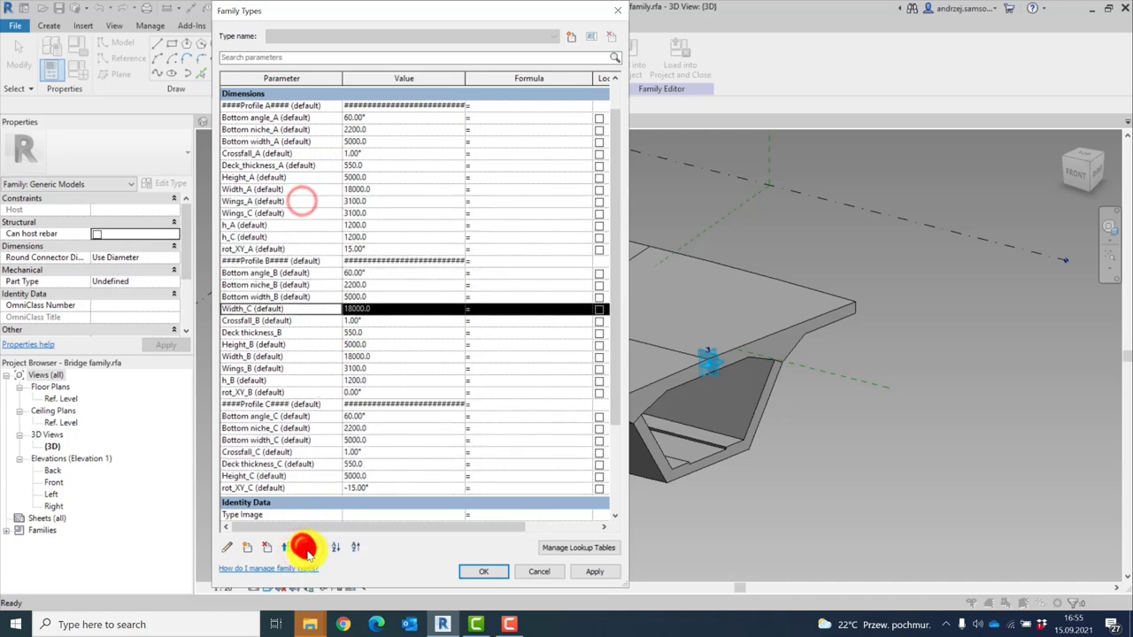
pyautogui.click(305, 547)
pyautogui.click(305, 547)
pyautogui.click(306, 546)
pyautogui.click(305, 547)
pyautogui.click(307, 549)
pyautogui.click(307, 549)
# Move Wings_C down into the Profile C group, below Width_C
pyautogui.click(265, 213)
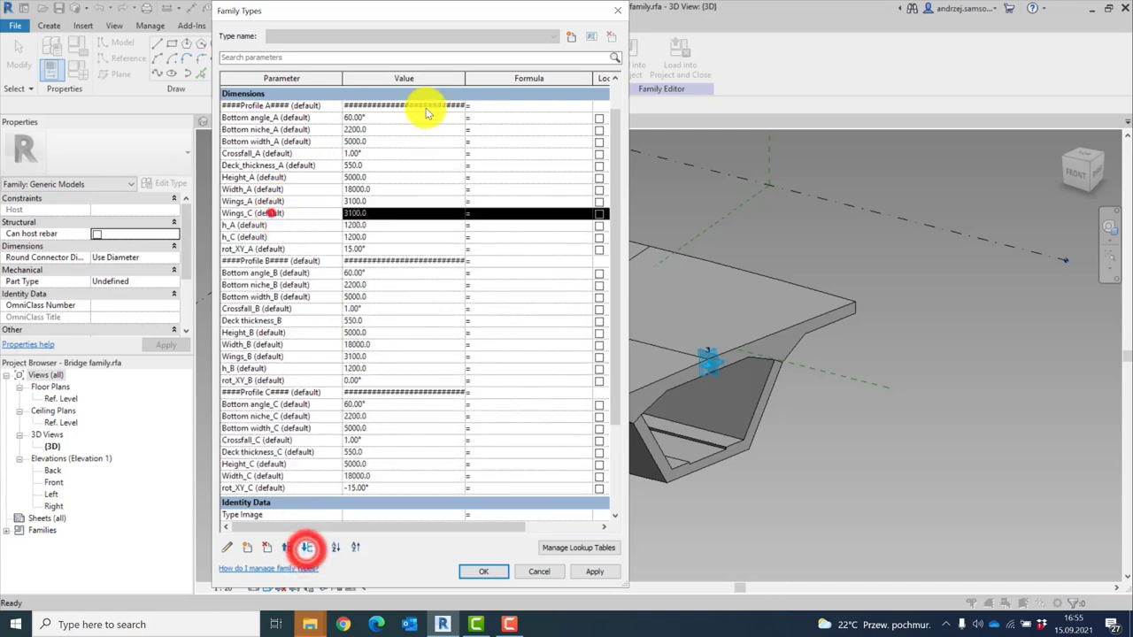
pyautogui.click(306, 547)
pyautogui.click(305, 547)
pyautogui.click(306, 547)
pyautogui.click(305, 547)
pyautogui.click(306, 546)
pyautogui.click(303, 549)
pyautogui.click(304, 548)
pyautogui.click(305, 548)
pyautogui.click(306, 549)
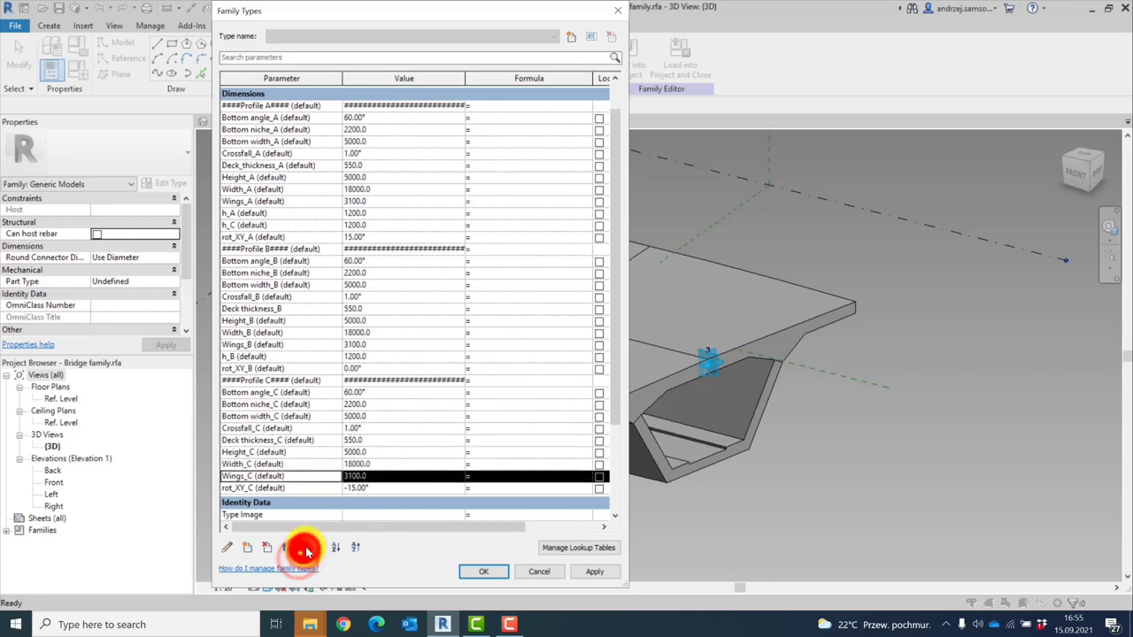
pyautogui.click(305, 549)
# Move h_C down into the Profile C group between Wings_C and rot_XY_C, and apply the new parameter order
pyautogui.click(285, 224)
pyautogui.click(305, 549)
pyautogui.click(307, 549)
pyautogui.click(307, 548)
pyautogui.click(307, 549)
pyautogui.click(307, 549)
pyautogui.click(307, 548)
pyautogui.click(307, 549)
pyautogui.click(307, 549)
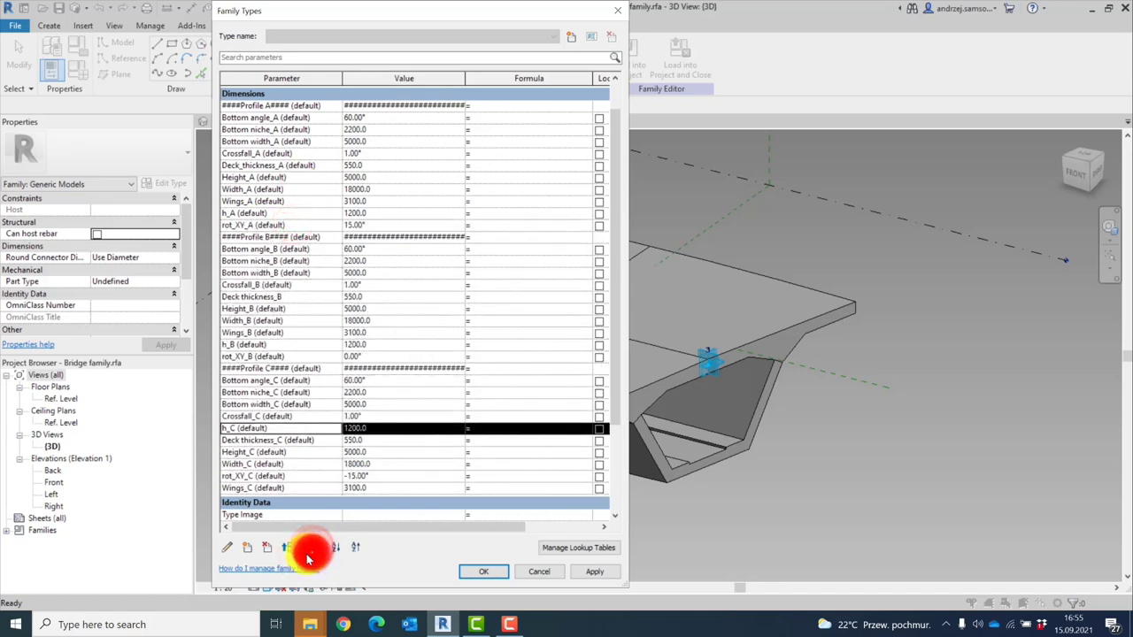
pyautogui.click(307, 548)
pyautogui.click(307, 549)
pyautogui.click(307, 549)
pyautogui.click(307, 548)
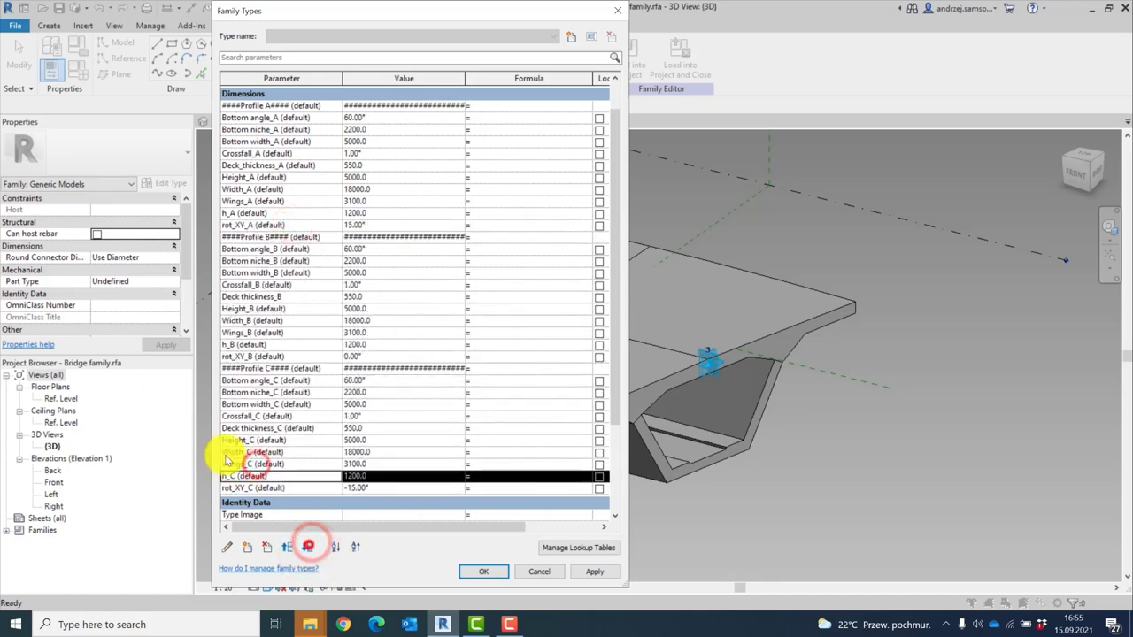
pyautogui.click(594, 571)
pyautogui.click(501, 572)
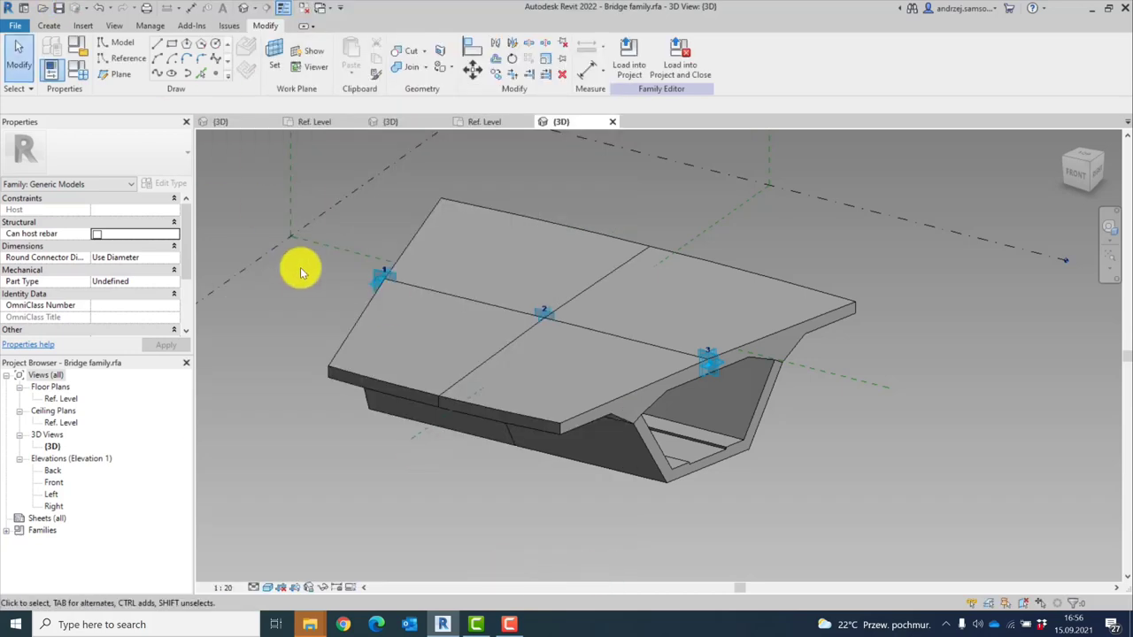
# Set Height_A to 3000 and Height_B to 4000 in the family types and apply the changes
pyautogui.keyDown('shift'); pyautogui.moveTo(307, 309); pyautogui.dragTo(236, 119, button='middle'); pyautogui.keyUp('shift')
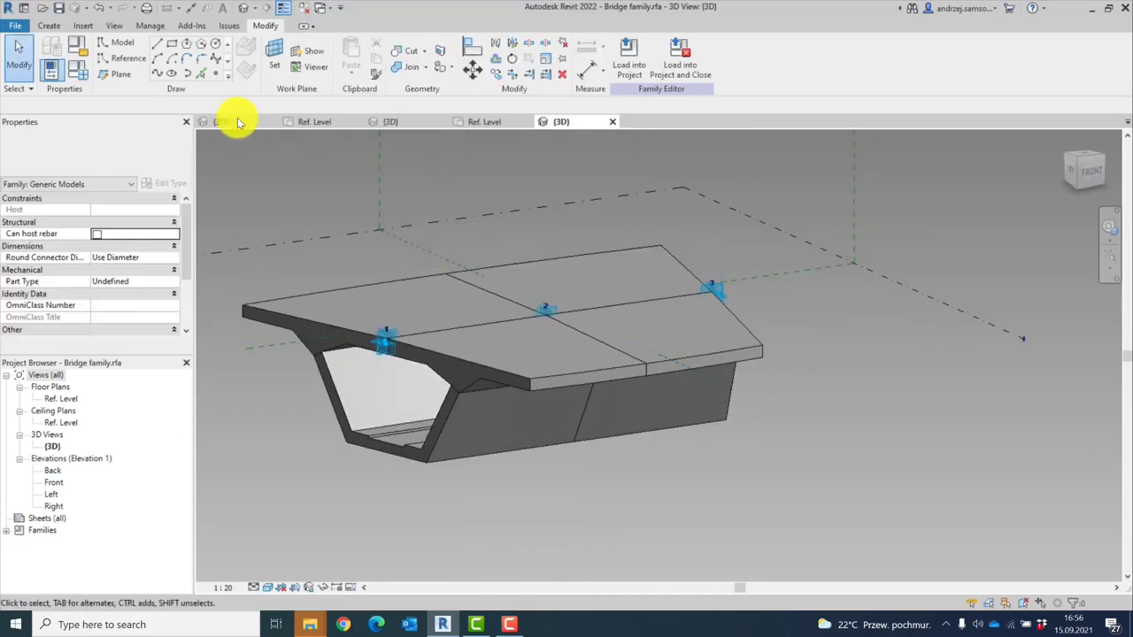
pyautogui.click(78, 71)
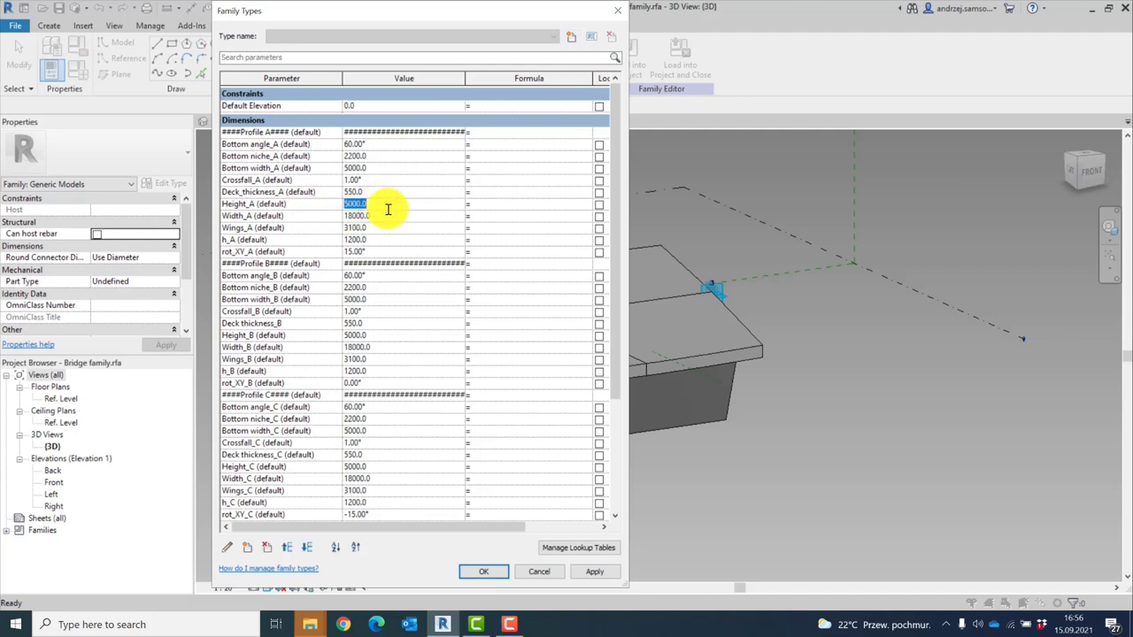
pyautogui.write('0')
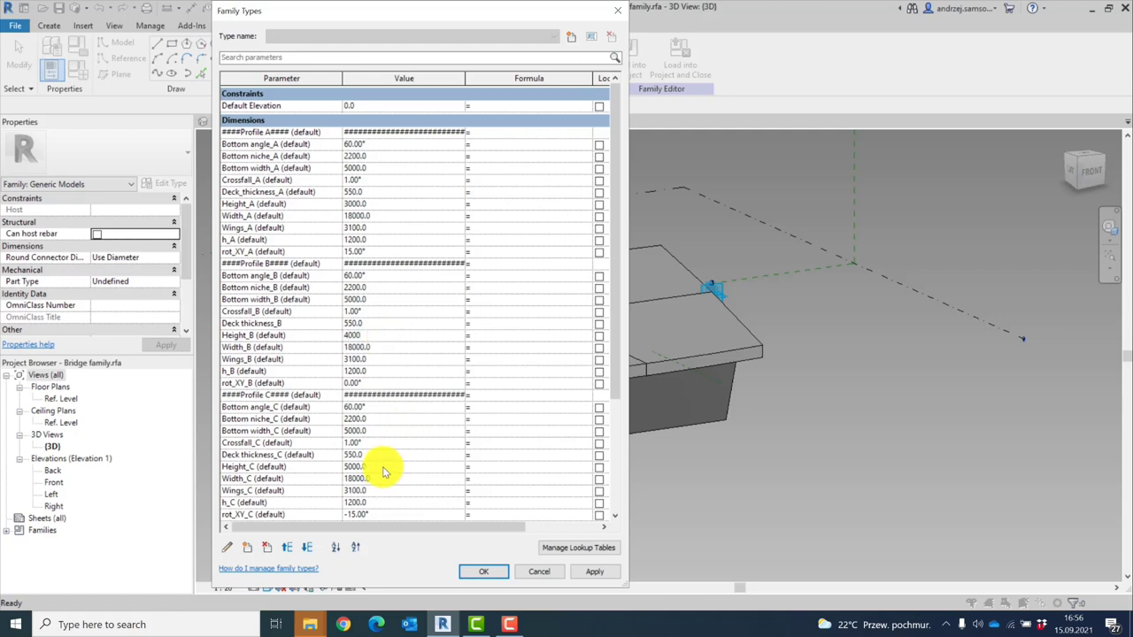
pyautogui.click(592, 572)
pyautogui.click(483, 570)
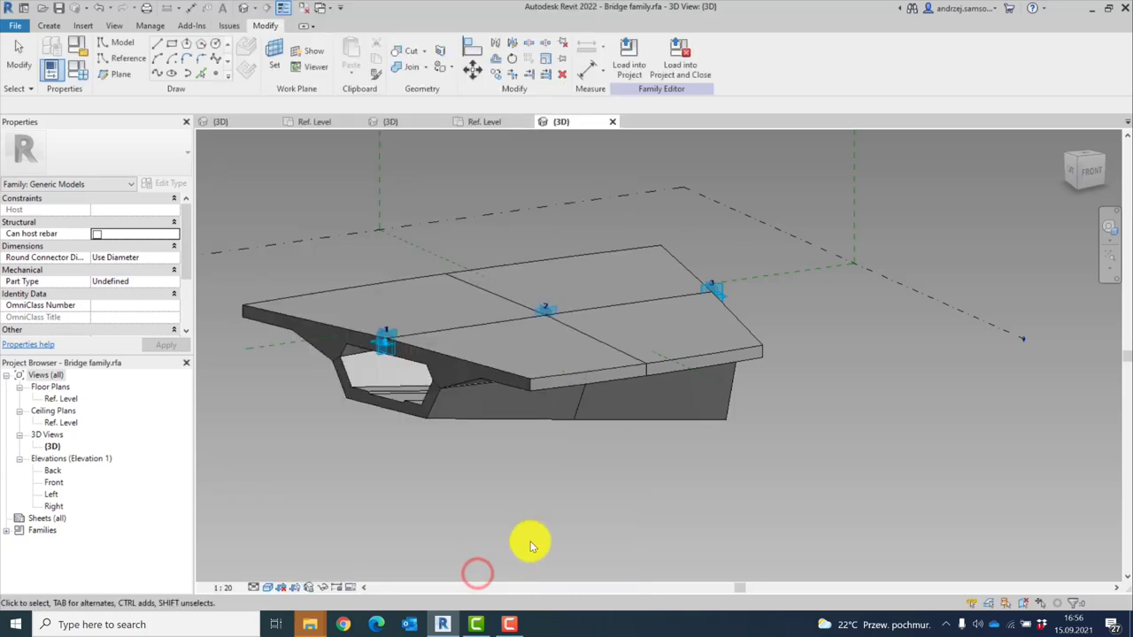
# Set Wings_A to 2100 and Wings_B to 2600 in the family types and apply the changes
pyautogui.keyDown('shift'); pyautogui.moveTo(531, 546); pyautogui.dragTo(660, 539, button='middle'); pyautogui.keyUp('shift')
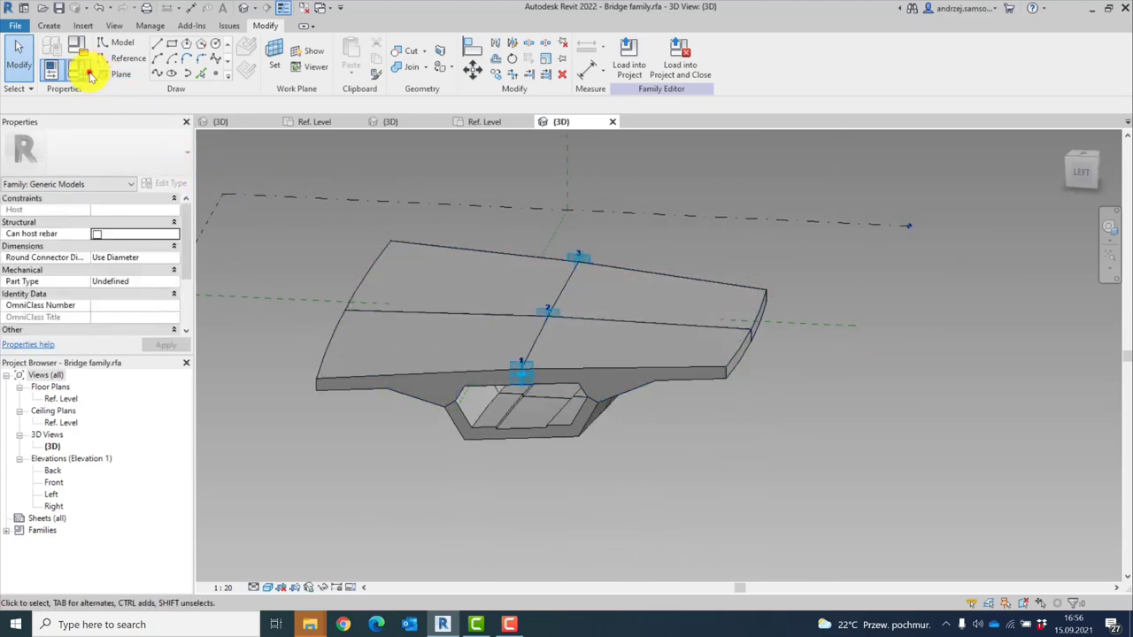
pyautogui.click(89, 76)
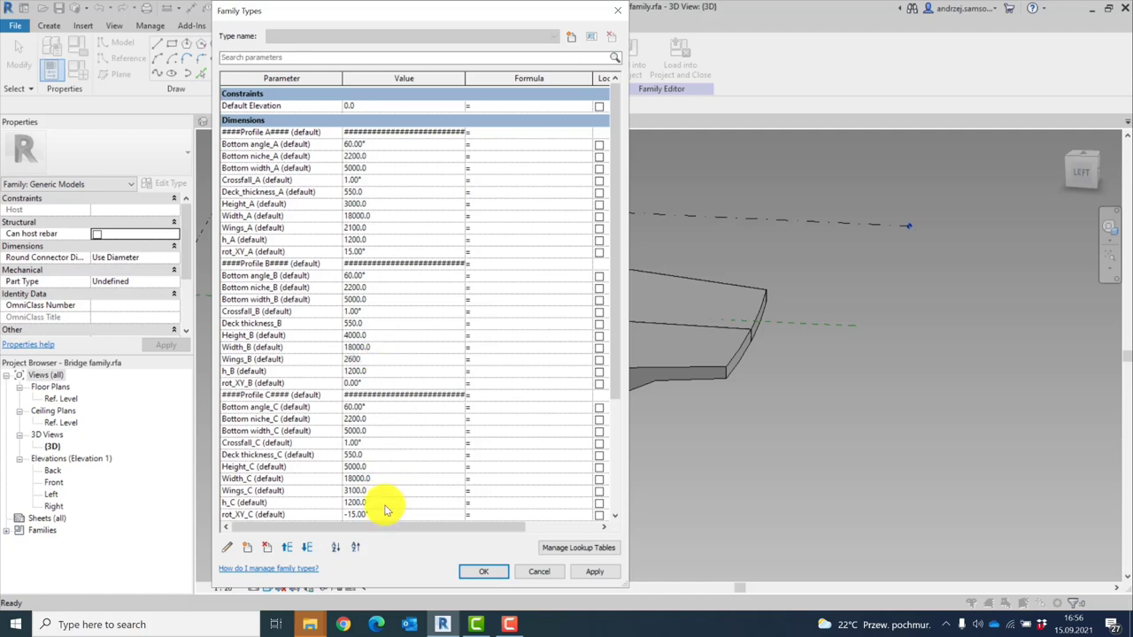
pyautogui.click(581, 572)
pyautogui.click(486, 571)
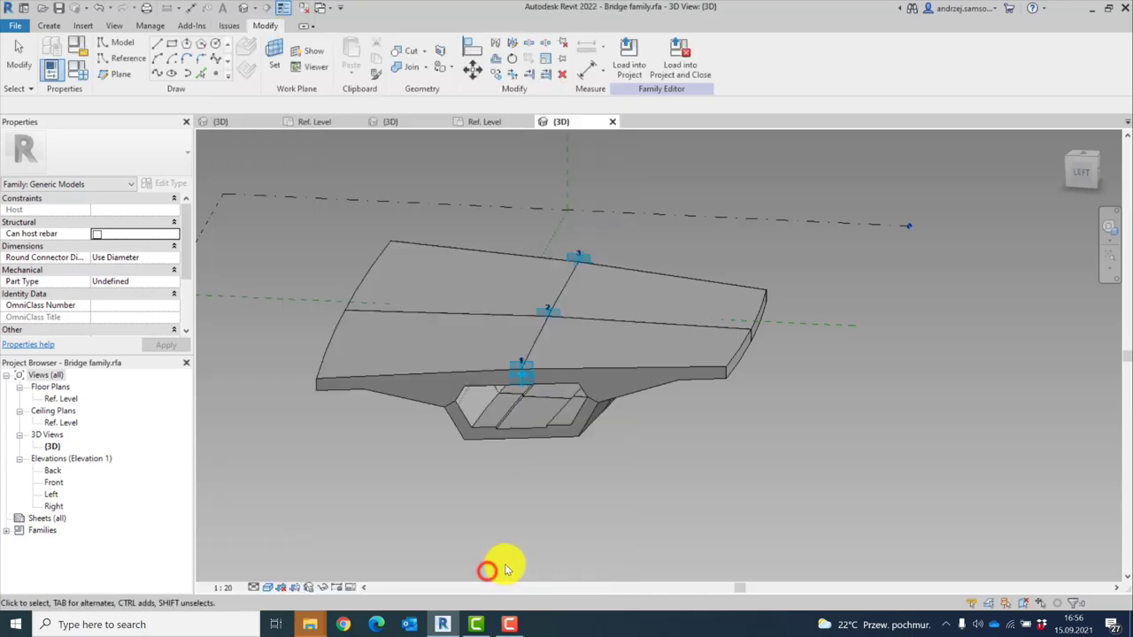
# Set the profile rotations rot_XY_A and rot_XY_C to 0° in the family types and apply them
pyautogui.moveTo(548, 525)
pyautogui.keyDown('shift'); pyautogui.mouseDown(button='middle')
pyautogui.moveTo(576, 435)
pyautogui.moveTo(640, 541)
pyautogui.moveTo(561, 619)
pyautogui.moveTo(665, 346)
pyautogui.moveTo(678, 496)
pyautogui.mouseUp(button='middle'); pyautogui.keyUp('shift')
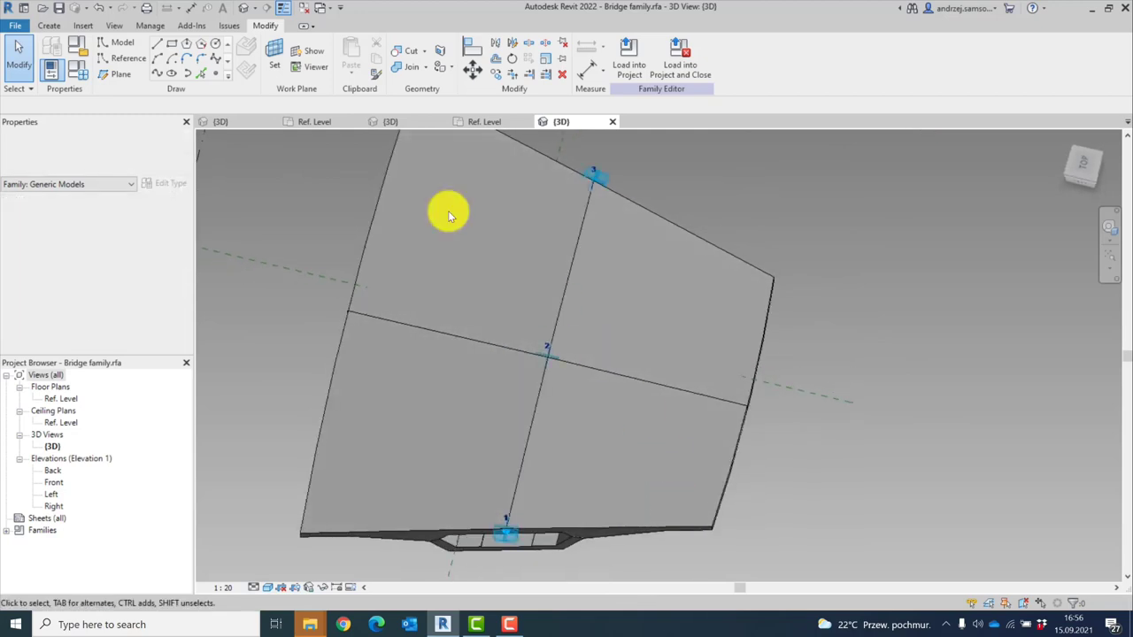
pyautogui.click(79, 72)
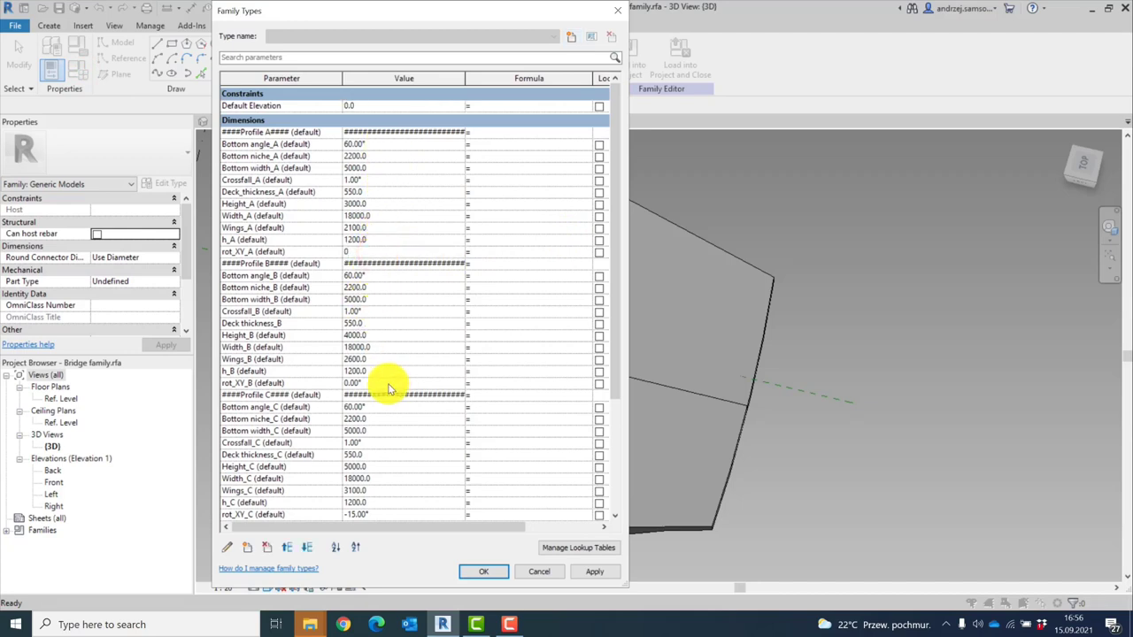
pyautogui.doubleClick(387, 514)
pyautogui.write('0')
pyautogui.click(607, 574)
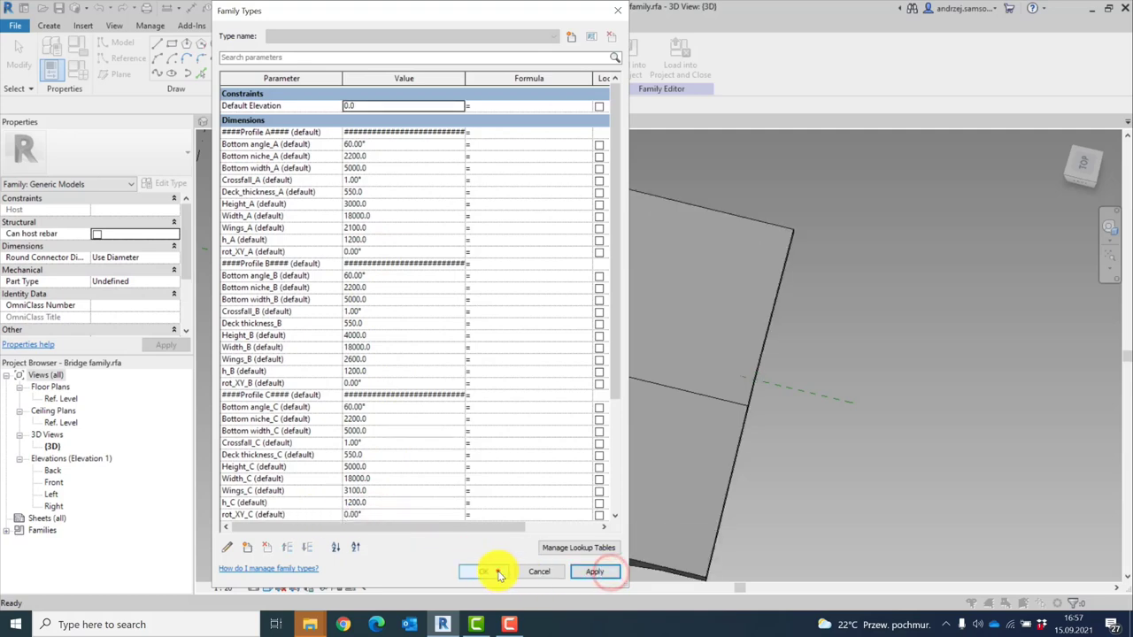
pyautogui.click(496, 571)
# Set Width_A to 15000 and Width_B to 16000 in the family types and apply the changes
pyautogui.keyDown('shift'); pyautogui.moveTo(516, 461); pyautogui.dragTo(334, 210, button='middle'); pyautogui.keyUp('shift')
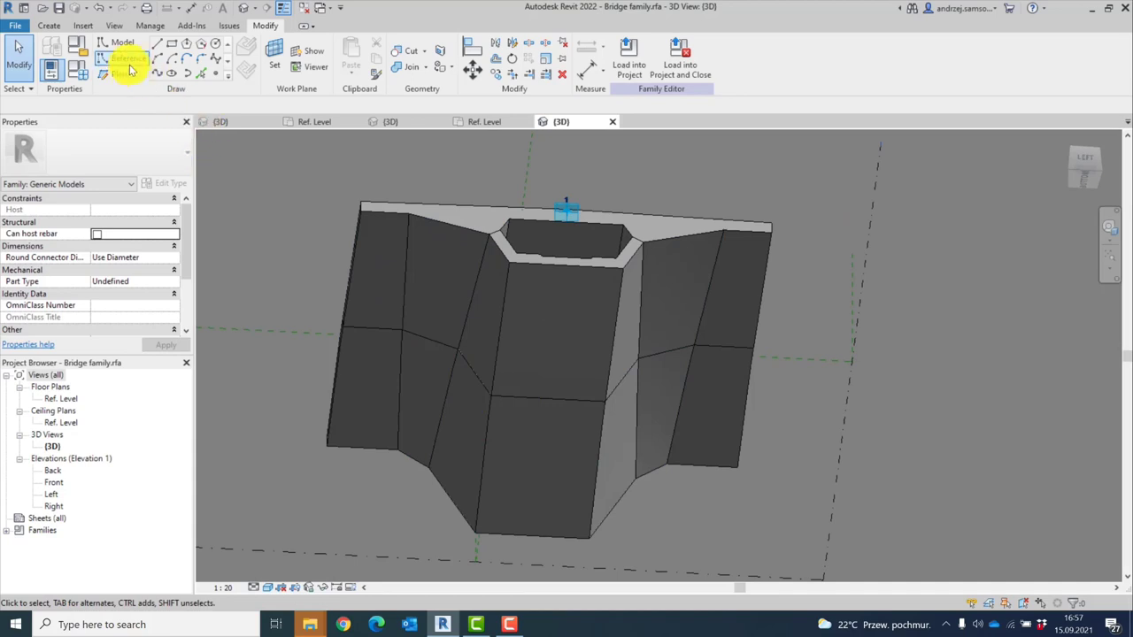
pyautogui.click(77, 71)
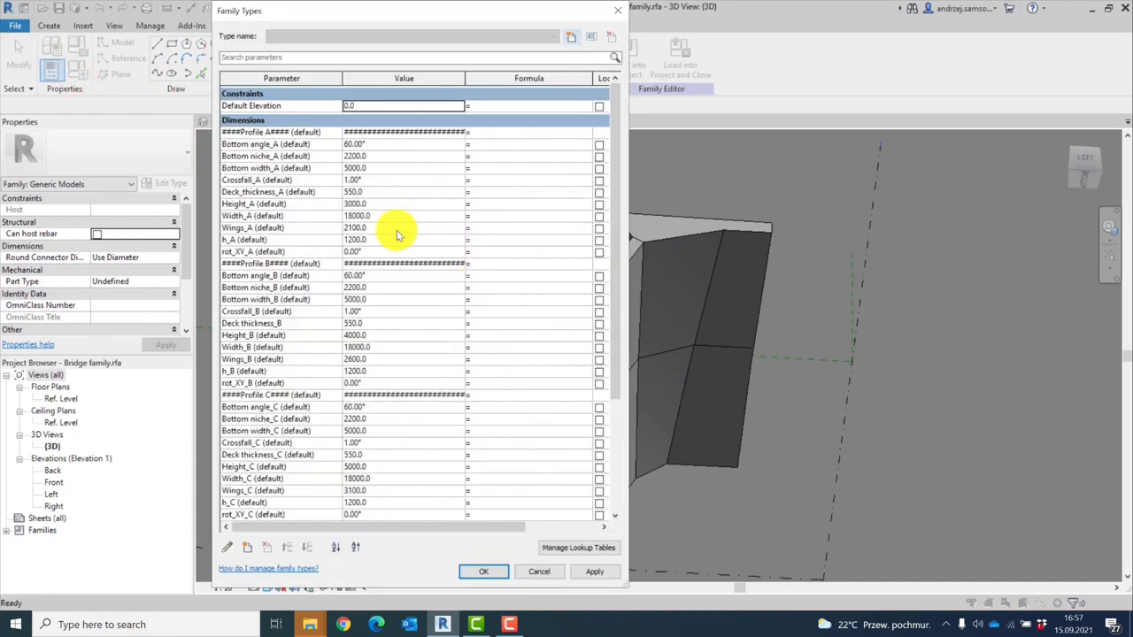
pyautogui.click(382, 205)
pyautogui.click(379, 215)
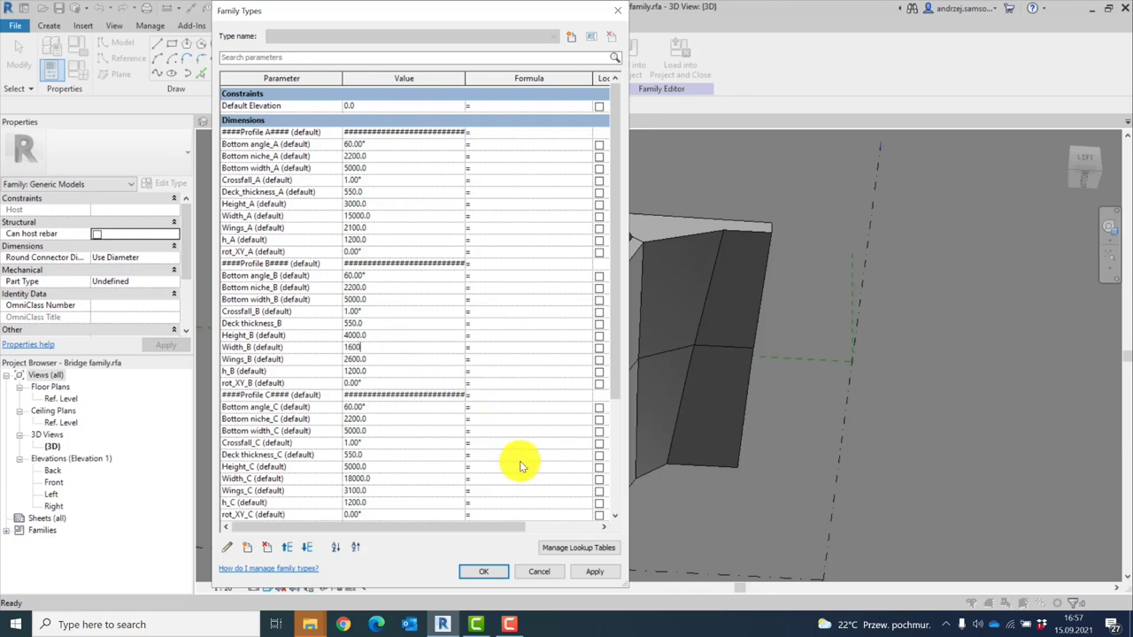
pyautogui.write('0')
pyautogui.click(594, 571)
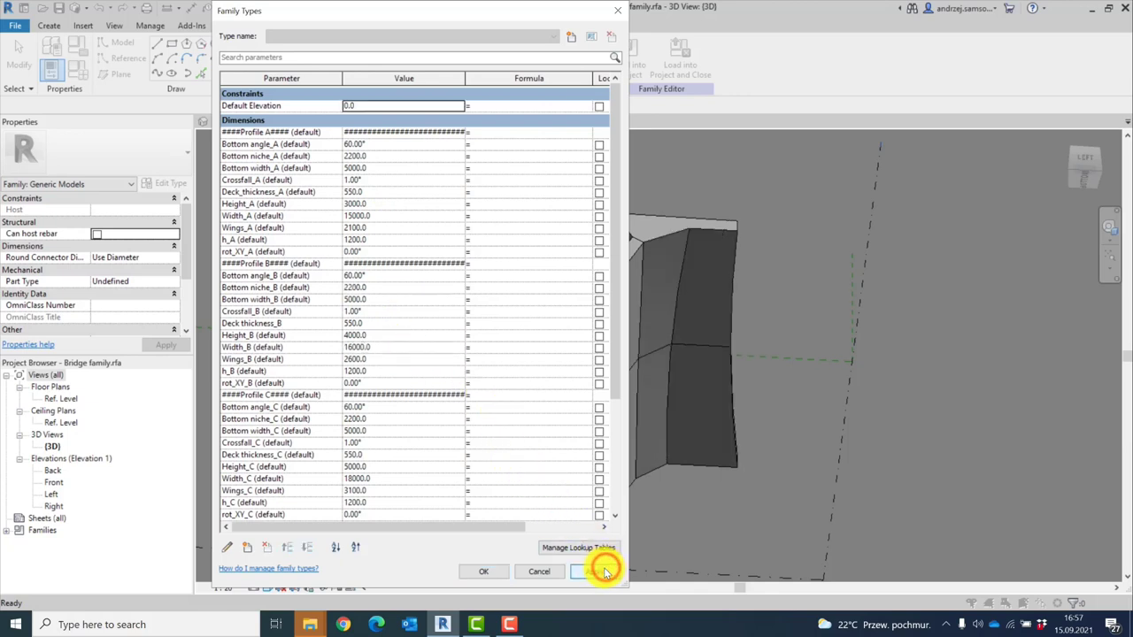
pyautogui.click(498, 573)
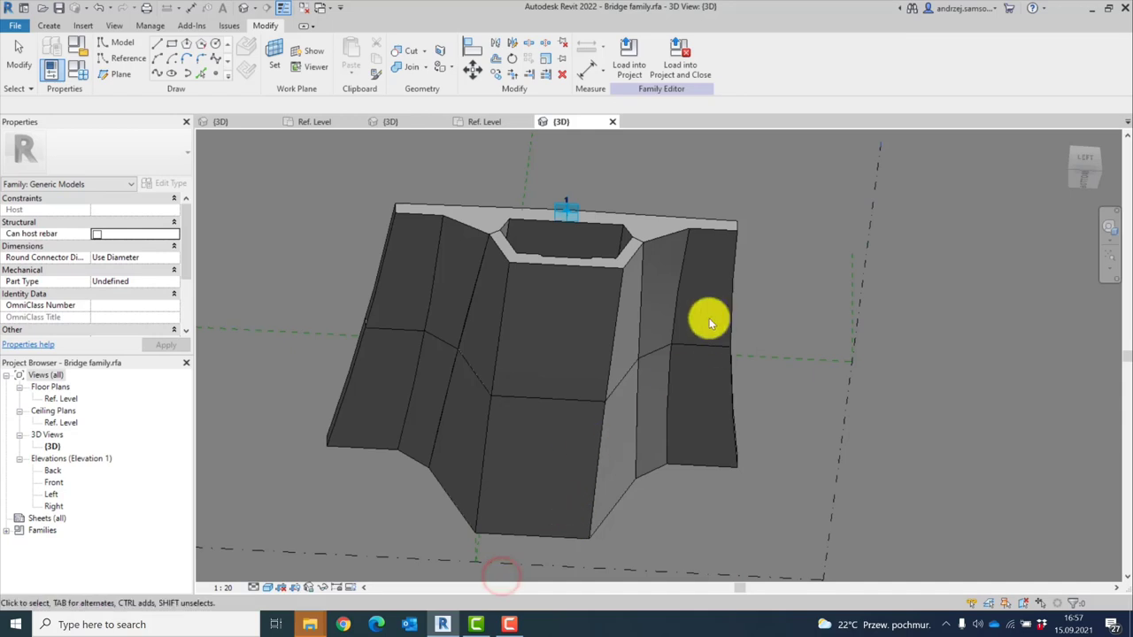
# Examine the lofted bridge form from below and from the side
pyautogui.keyDown('shift'); pyautogui.moveTo(709, 321); pyautogui.dragTo(741, 194, button='middle'); pyautogui.keyUp('shift')
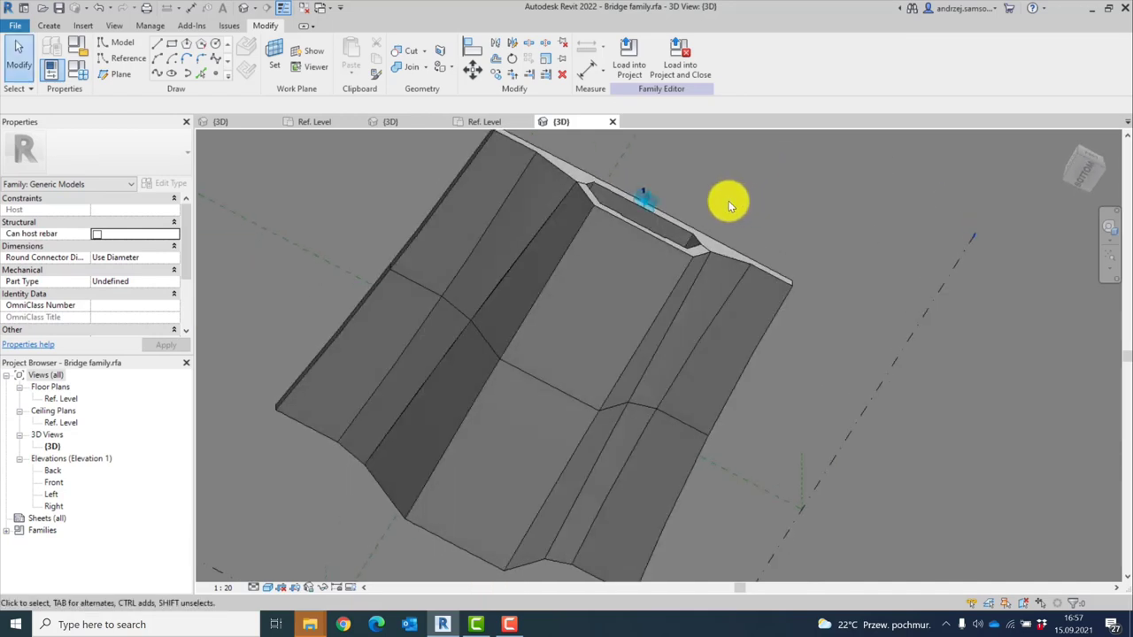
pyautogui.keyDown('shift'); pyautogui.moveTo(670, 207); pyautogui.dragTo(474, 259, button='middle'); pyautogui.keyUp('shift')
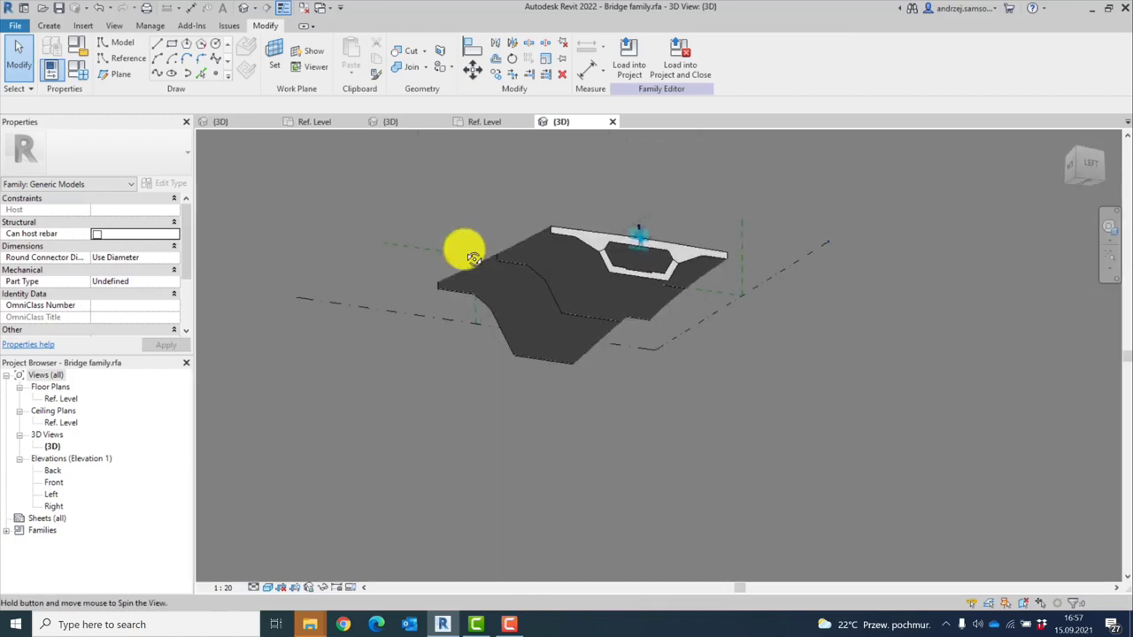
pyautogui.scroll(5, 653, 198)
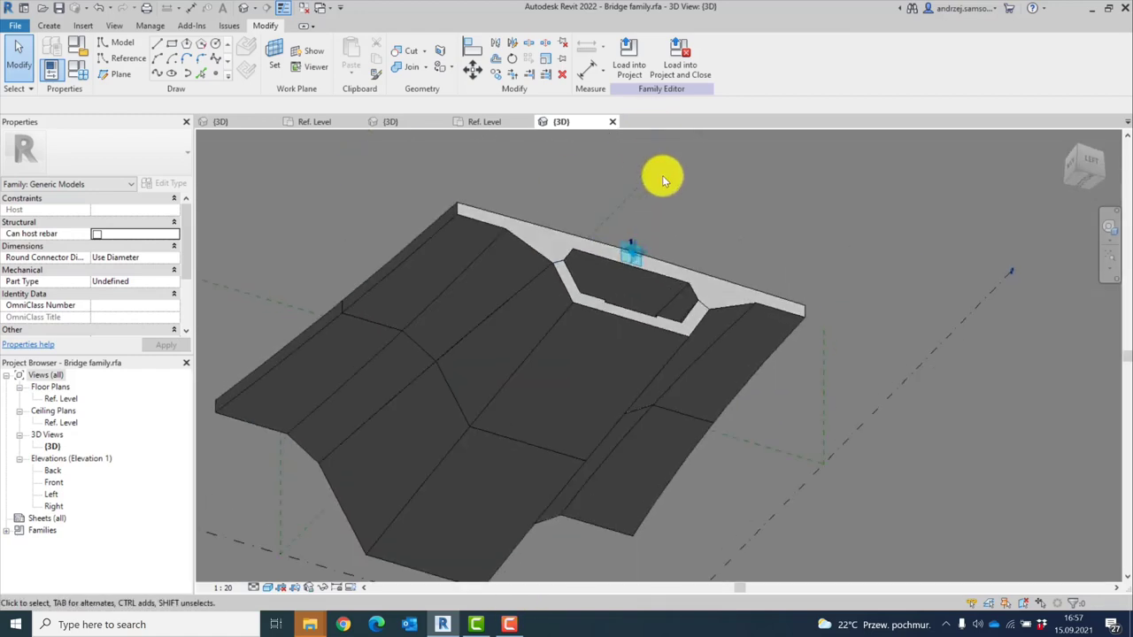
pyautogui.keyDown('shift'); pyautogui.moveTo(652, 183); pyautogui.dragTo(470, 298, button='middle'); pyautogui.keyUp('shift')
pyautogui.keyDown('shift'); pyautogui.moveTo(486, 203); pyautogui.dragTo(445, 253, button='middle'); pyautogui.keyUp('shift')
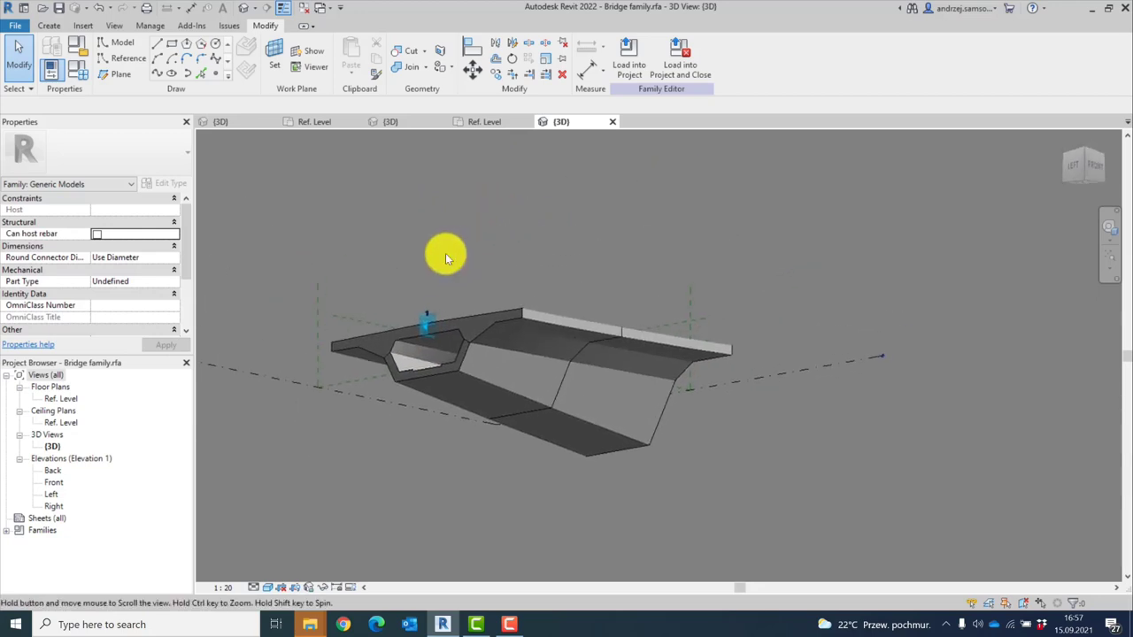
# Undo the recent run of Family Types changes made to the bridge profile parameters
pyautogui.click(109, 8)
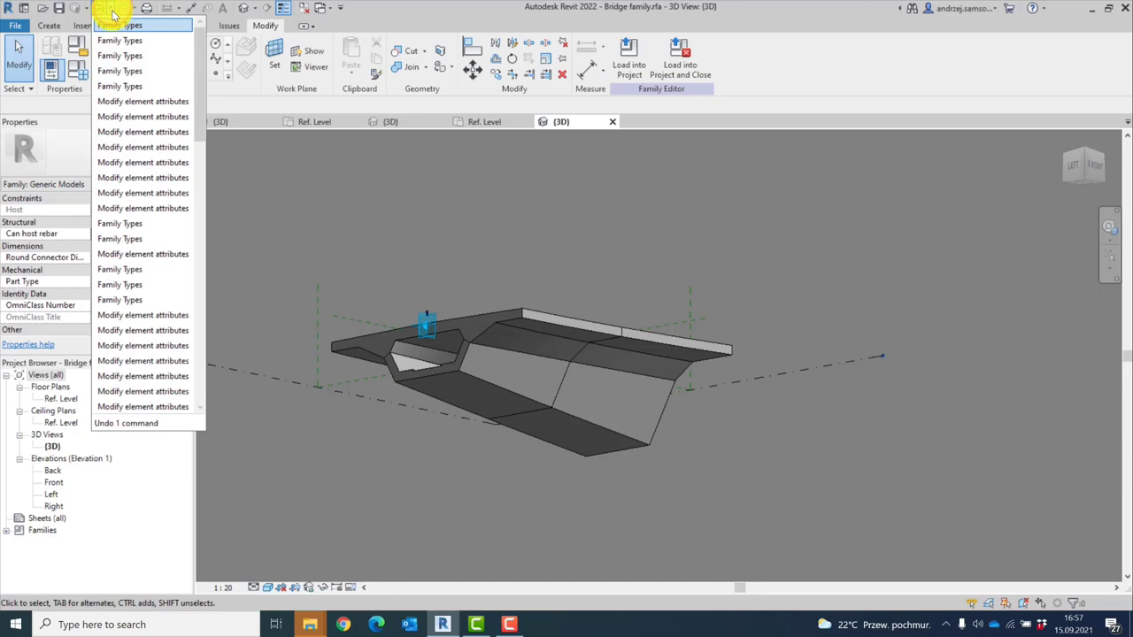
pyautogui.click(164, 95)
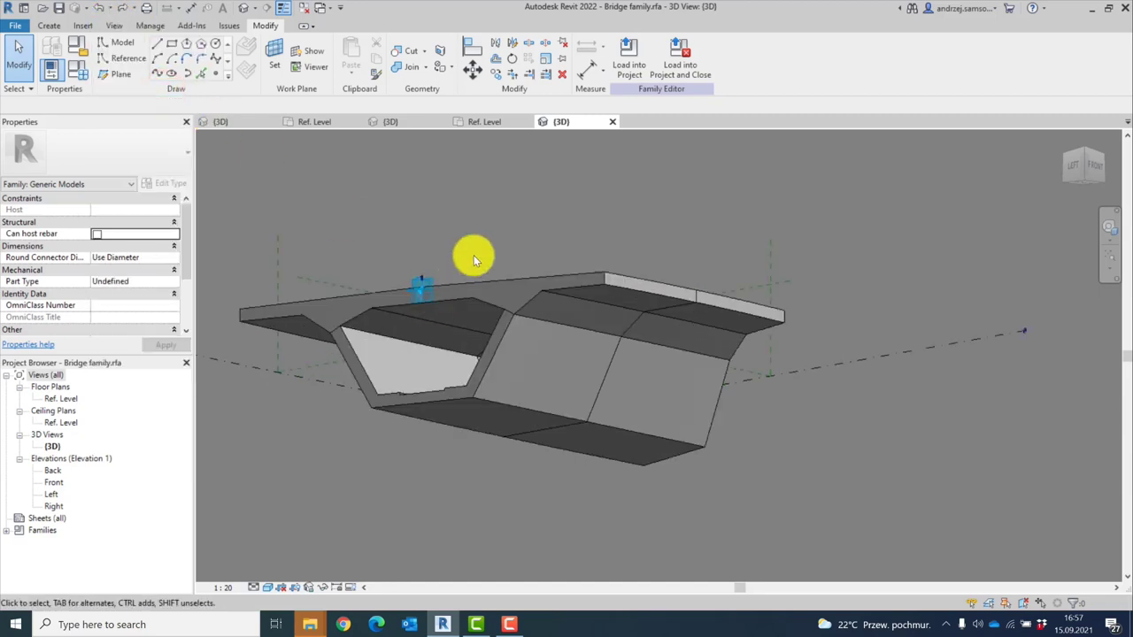
pyautogui.keyDown('shift'); pyautogui.moveTo(528, 211); pyautogui.dragTo(496, 292, button='middle'); pyautogui.keyUp('shift')
pyautogui.click(78, 69)
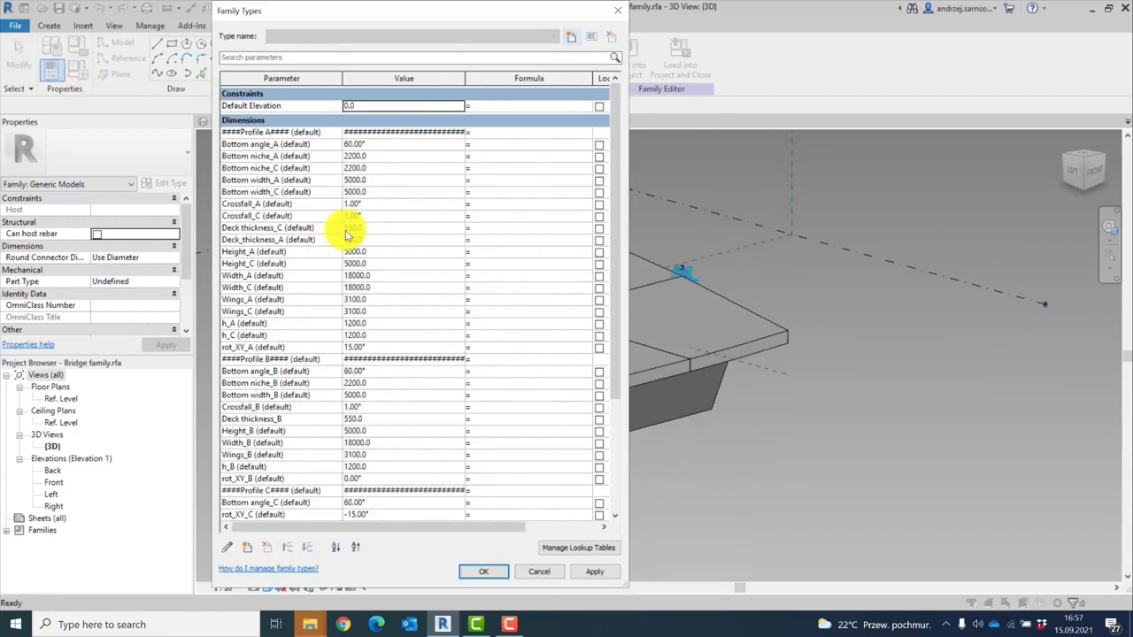
pyautogui.click(372, 347)
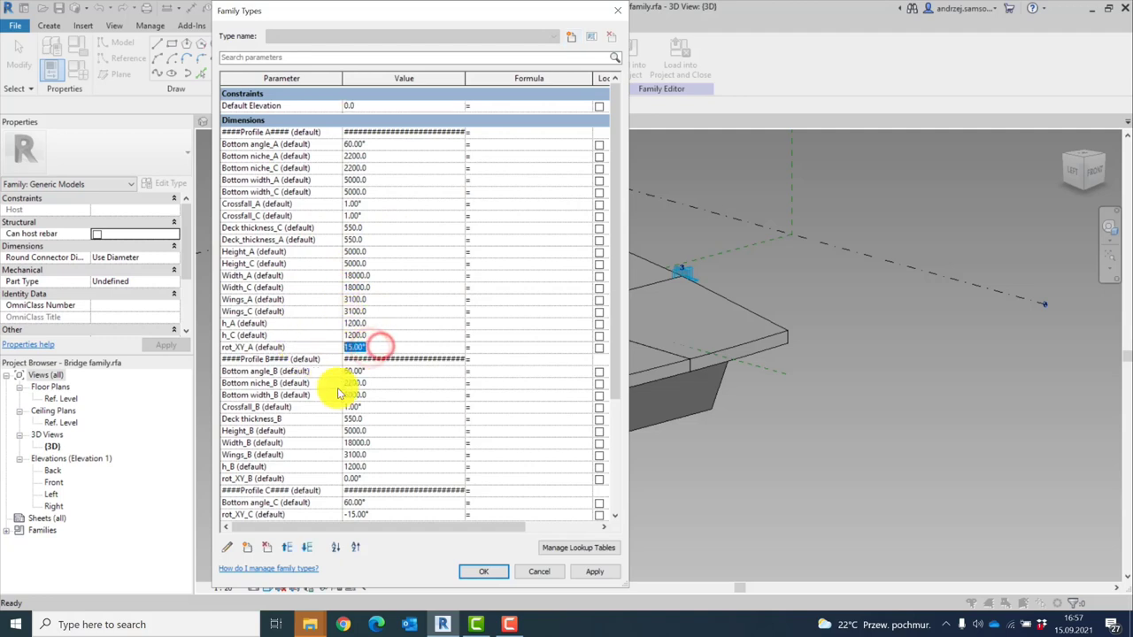
pyautogui.write('0')
pyautogui.scroll(-4, 372, 478)
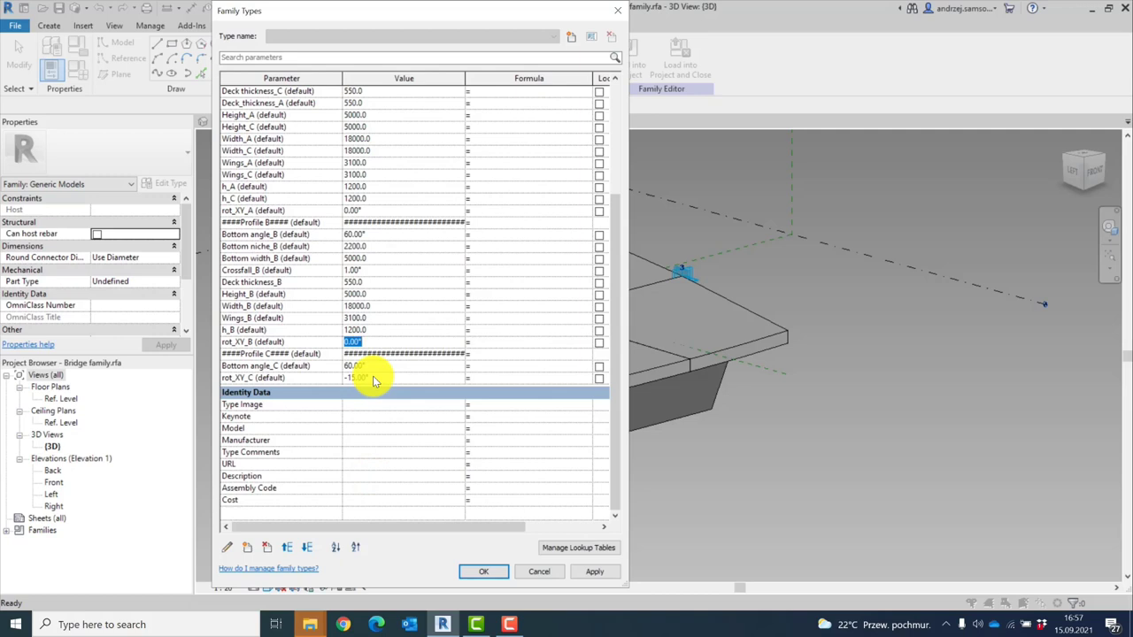
pyautogui.click(540, 573)
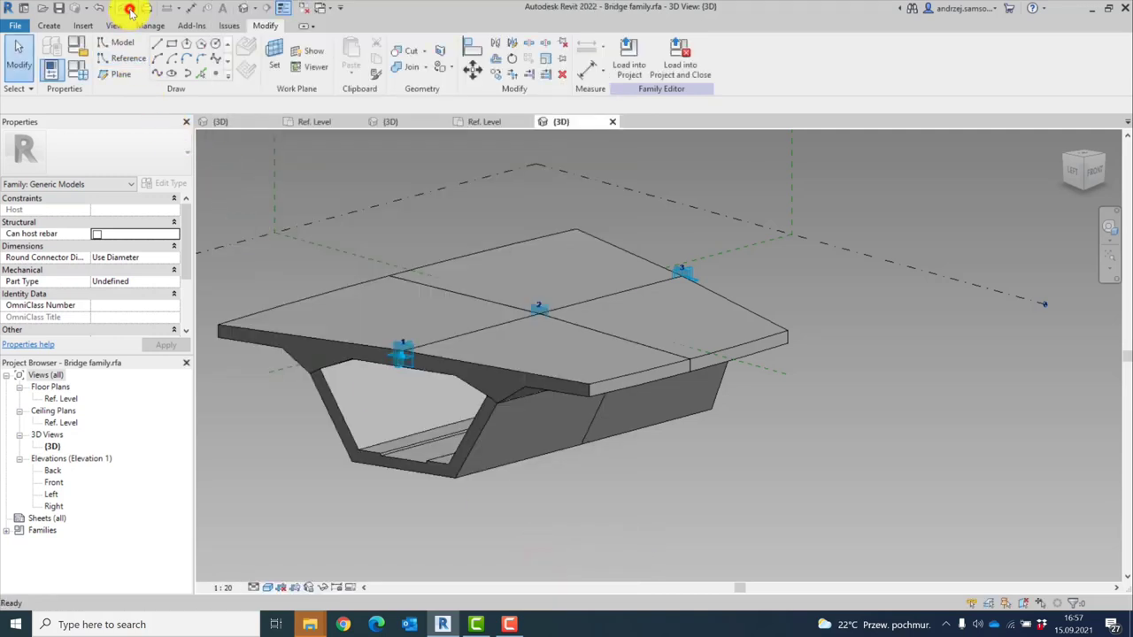
# Redo the first two undone Family Types changes on the bridge form
pyautogui.click(128, 9)
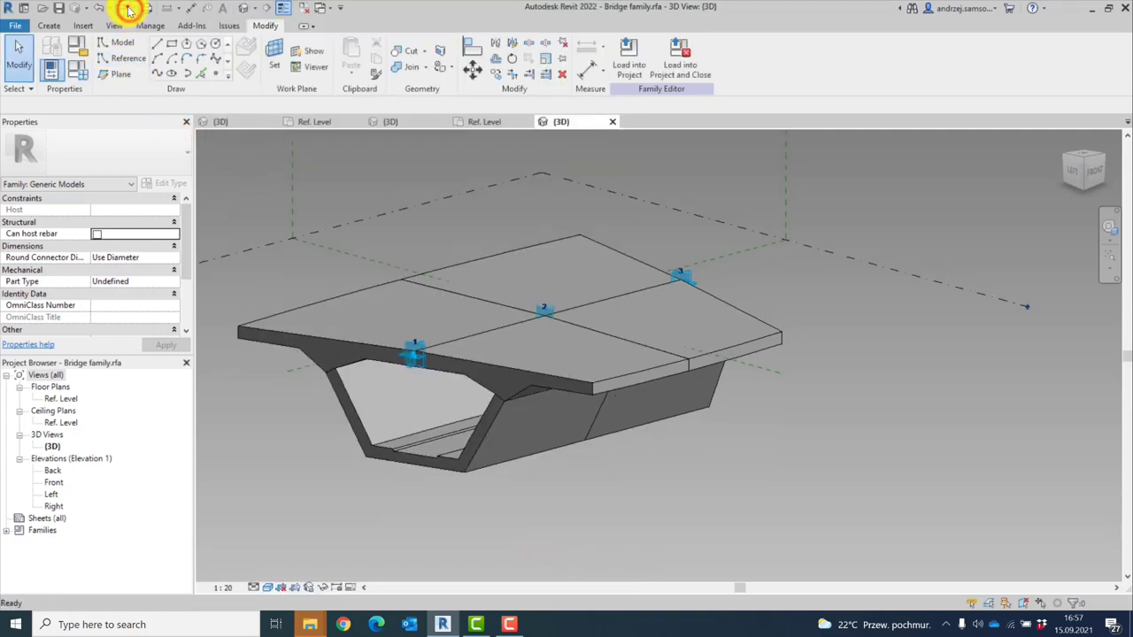
pyautogui.click(128, 9)
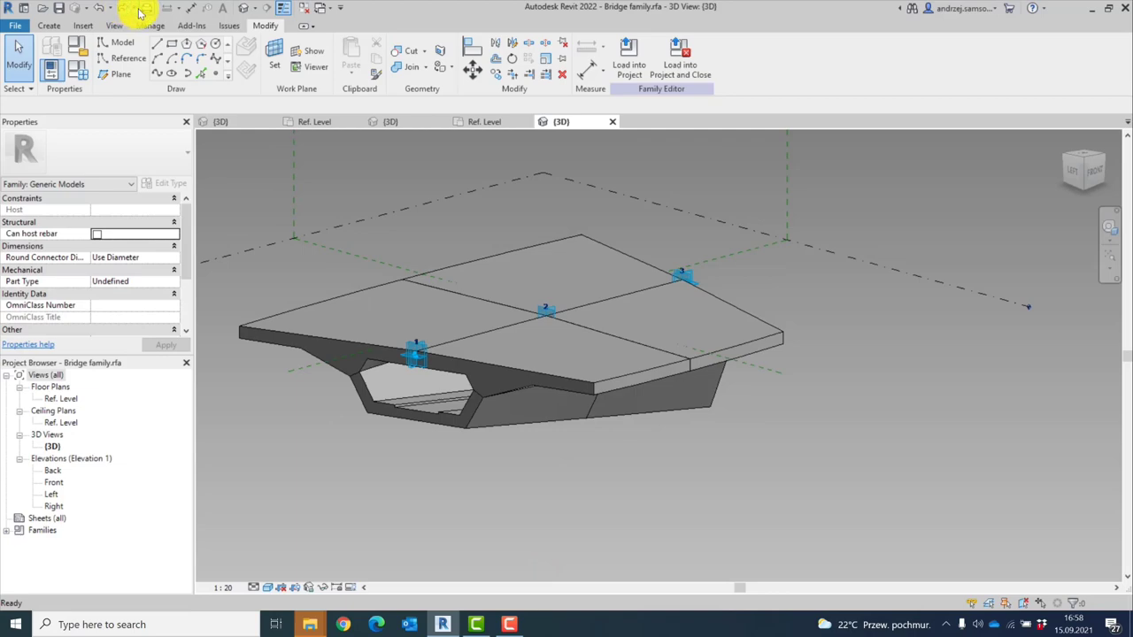